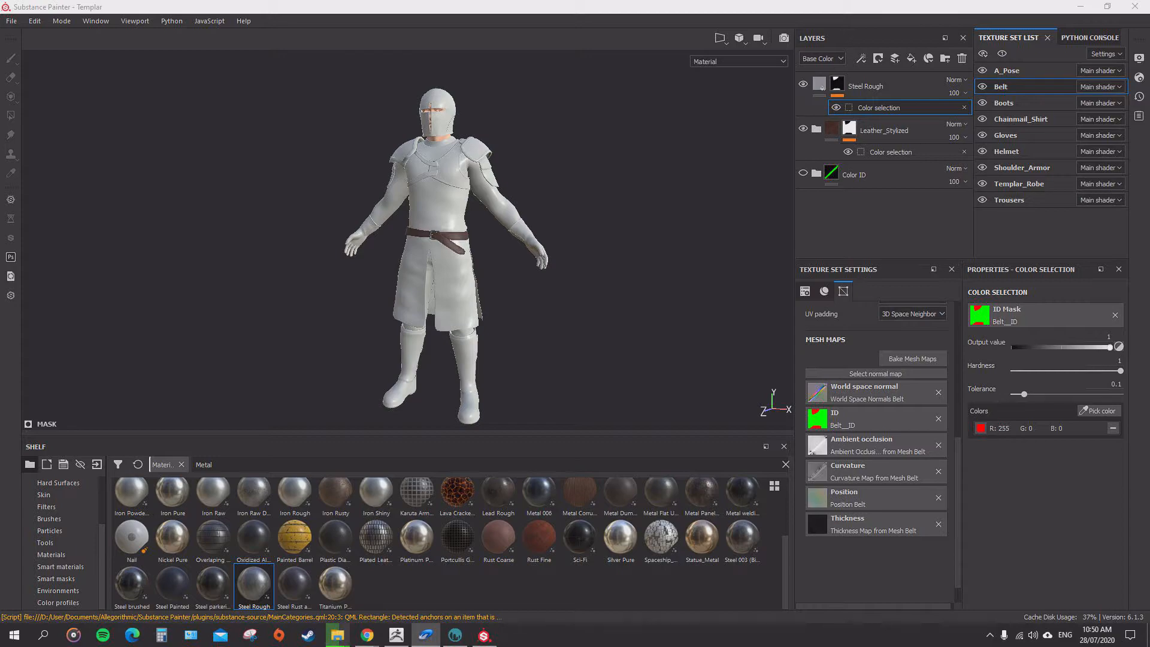
Switch to the Substance Source website in Chrome and look through the featured material collections on its home page.
{"action": "key", "text": "alt+Tab"}
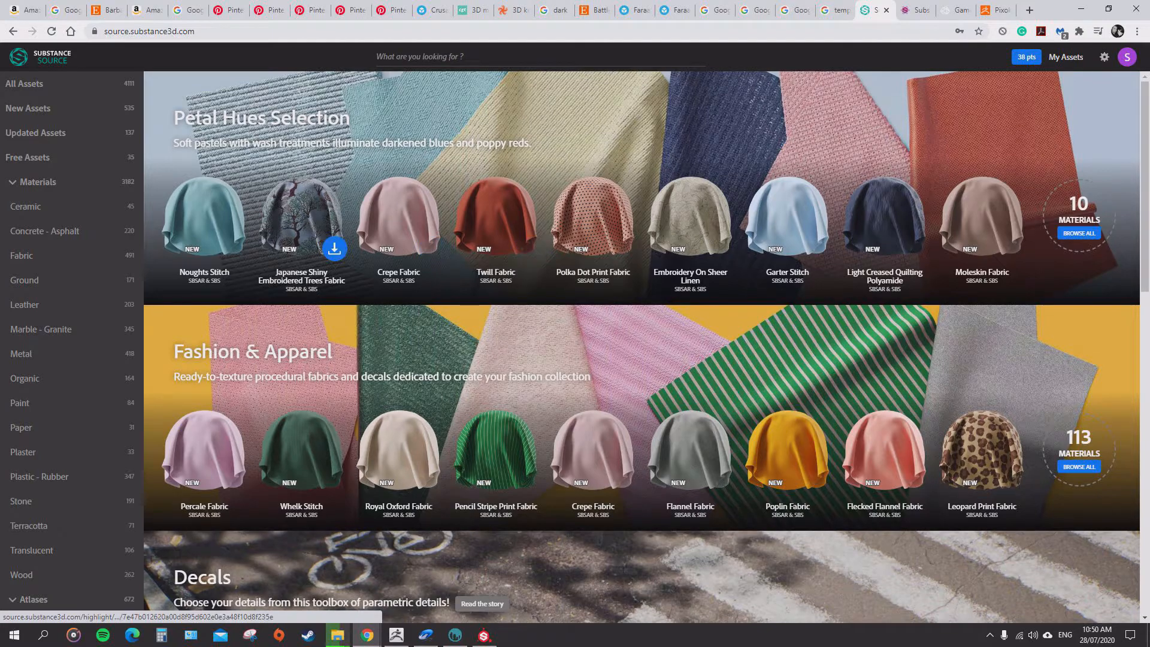
{"action": "scroll", "coordinate": [301, 228], "scroll_direction": "down", "scroll_amount": 5}
{"action": "scroll", "coordinate": [647, 348], "scroll_direction": "down", "scroll_amount": 10}
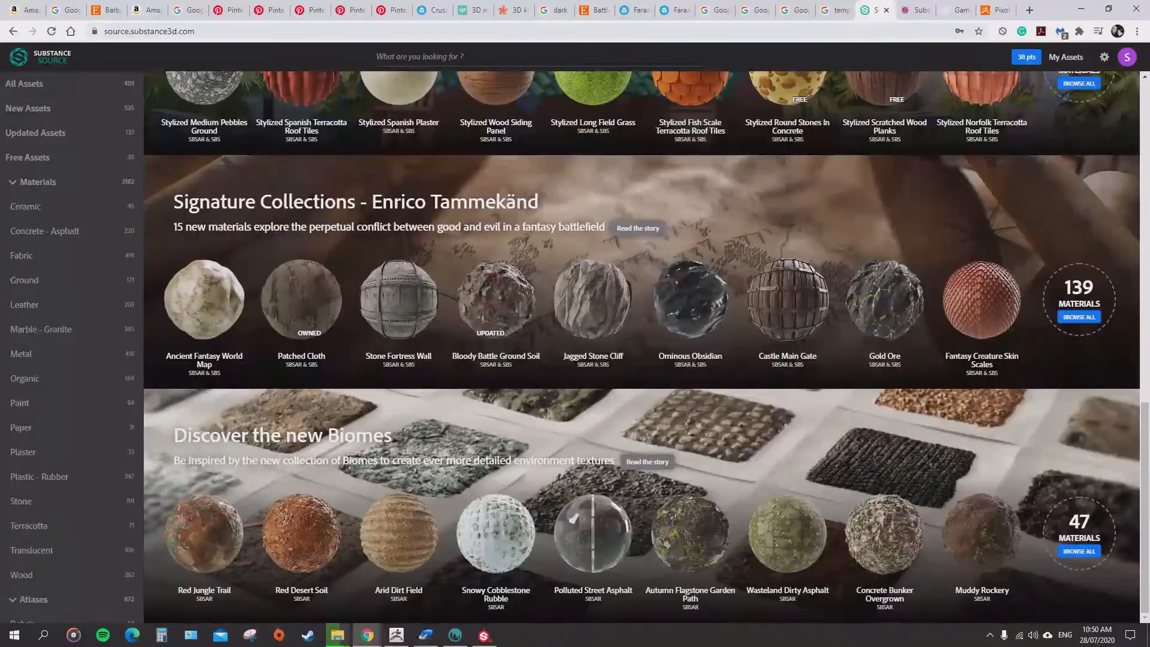
{"action": "scroll", "coordinate": [431, 248], "scroll_direction": "up", "scroll_amount": 15}
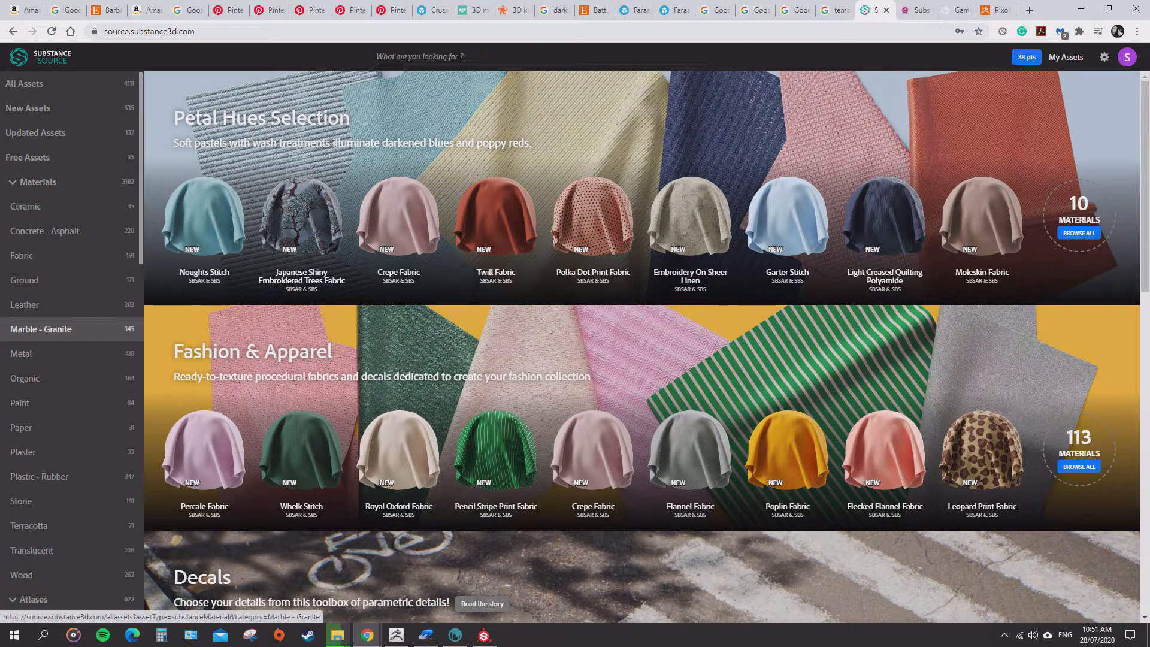
Open the Creature Skins collection on Substance Source and look through its materials.
{"action": "scroll", "coordinate": [66, 335], "scroll_direction": "down", "scroll_amount": 12}
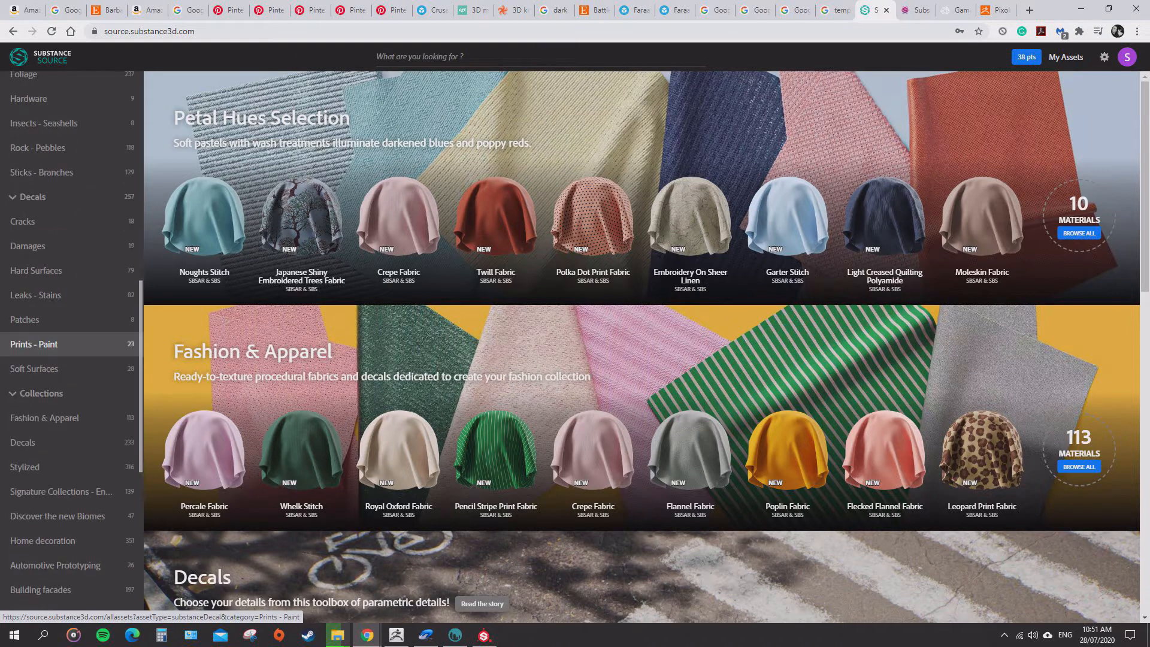
{"action": "scroll", "coordinate": [66, 450], "scroll_direction": "down", "scroll_amount": 2}
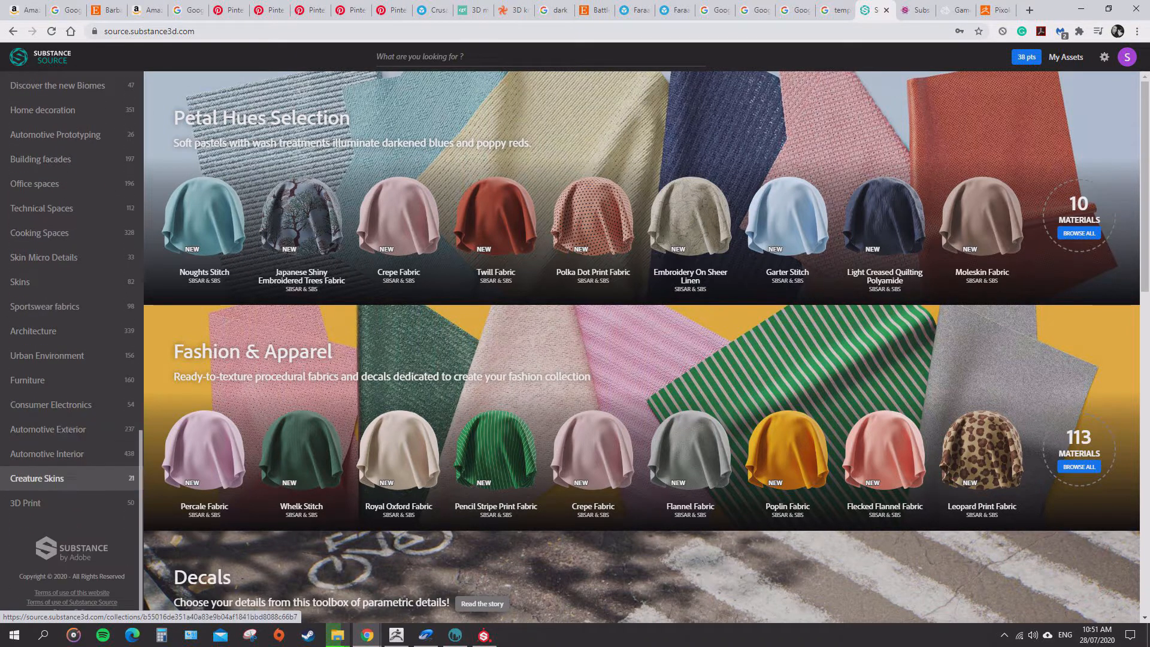
{"action": "left_click", "coordinate": [65, 478]}
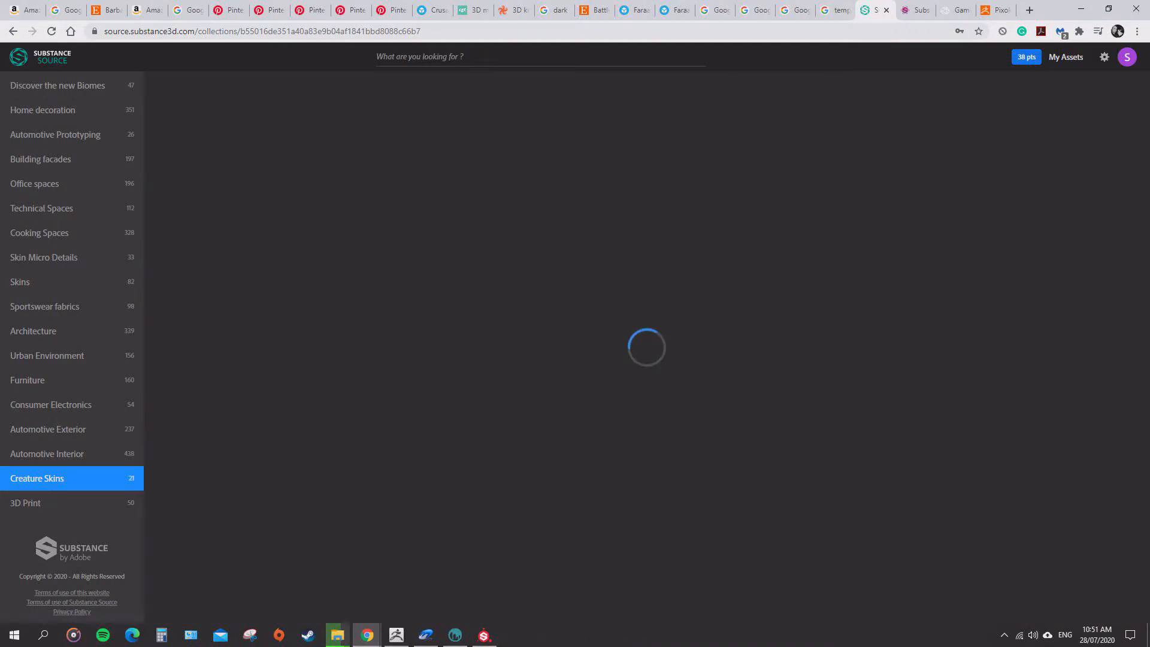
{"action": "scroll", "coordinate": [539, 300], "scroll_direction": "down", "scroll_amount": 10}
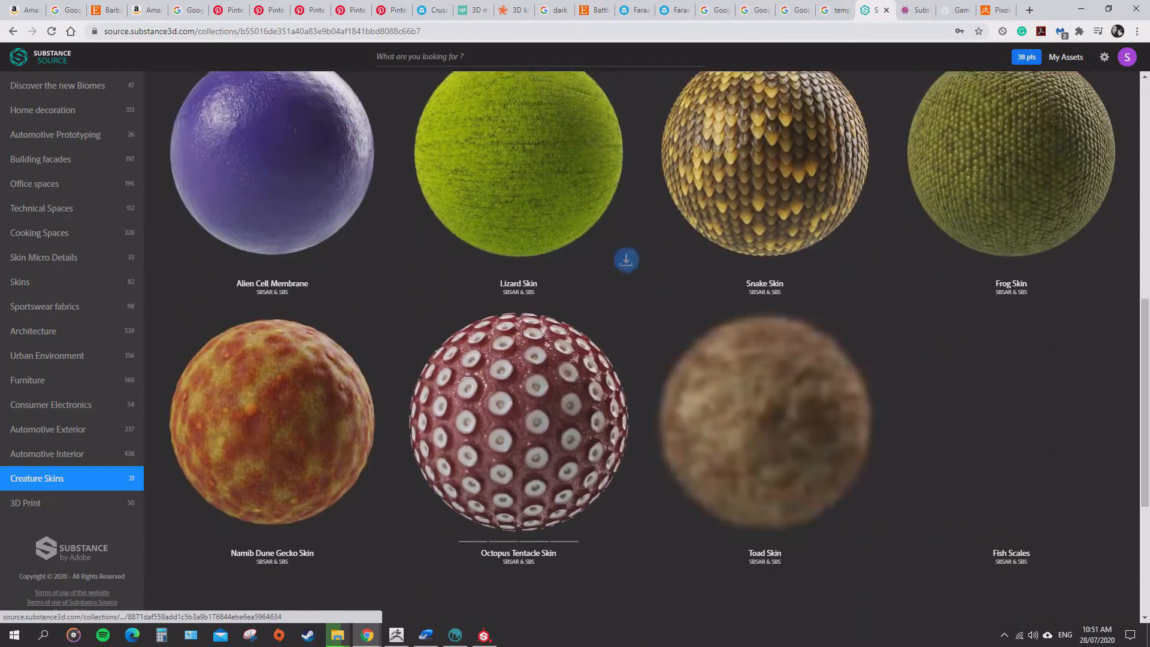
{"action": "scroll", "coordinate": [539, 300], "scroll_direction": "up", "scroll_amount": 10}
{"action": "scroll", "coordinate": [102, 264], "scroll_direction": "up", "scroll_amount": 15}
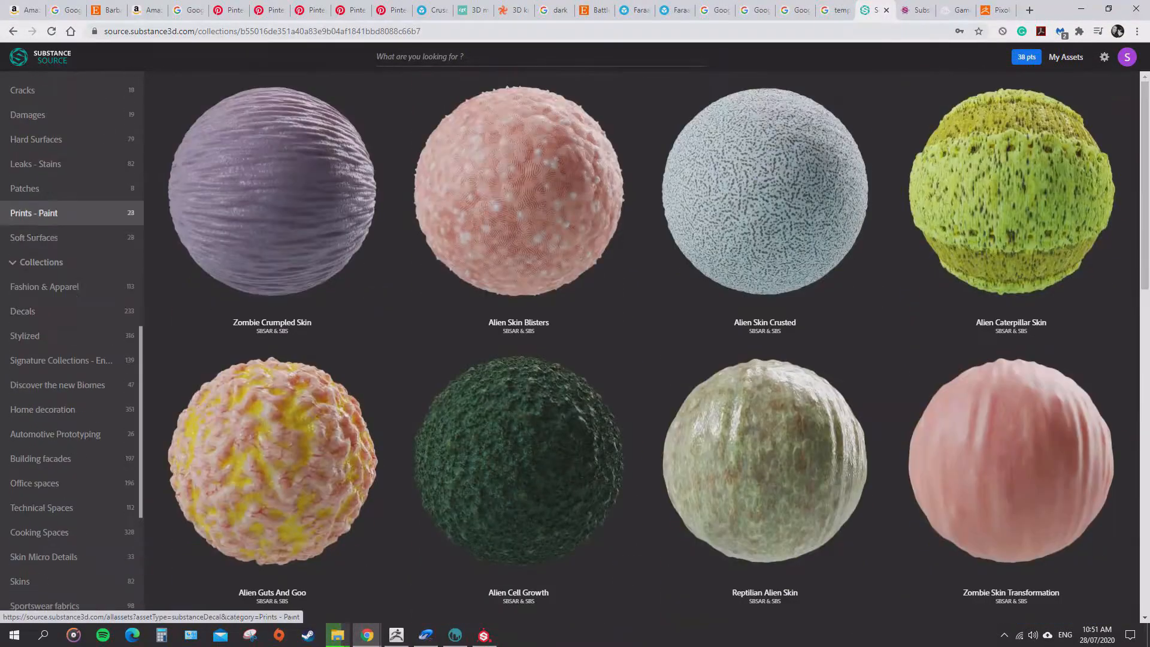
Search Substance Source for "Armor" and look through the matching materials.
{"action": "left_click", "coordinate": [432, 56]}
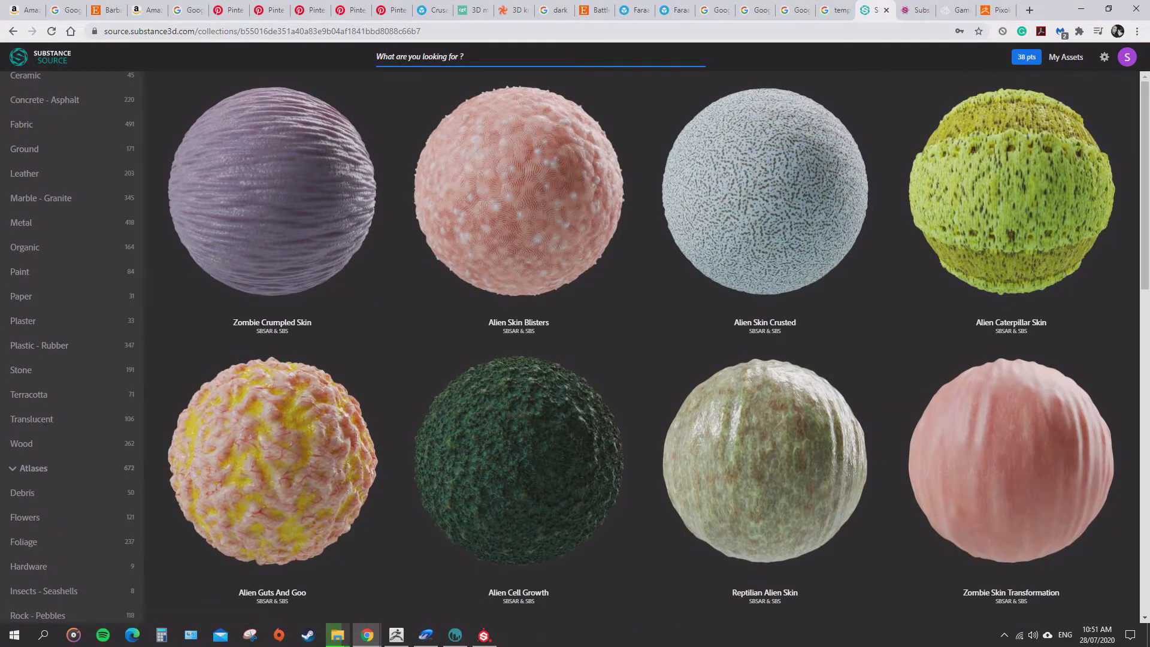
{"action": "type", "text": "Armor"}
{"action": "key", "text": "Return"}
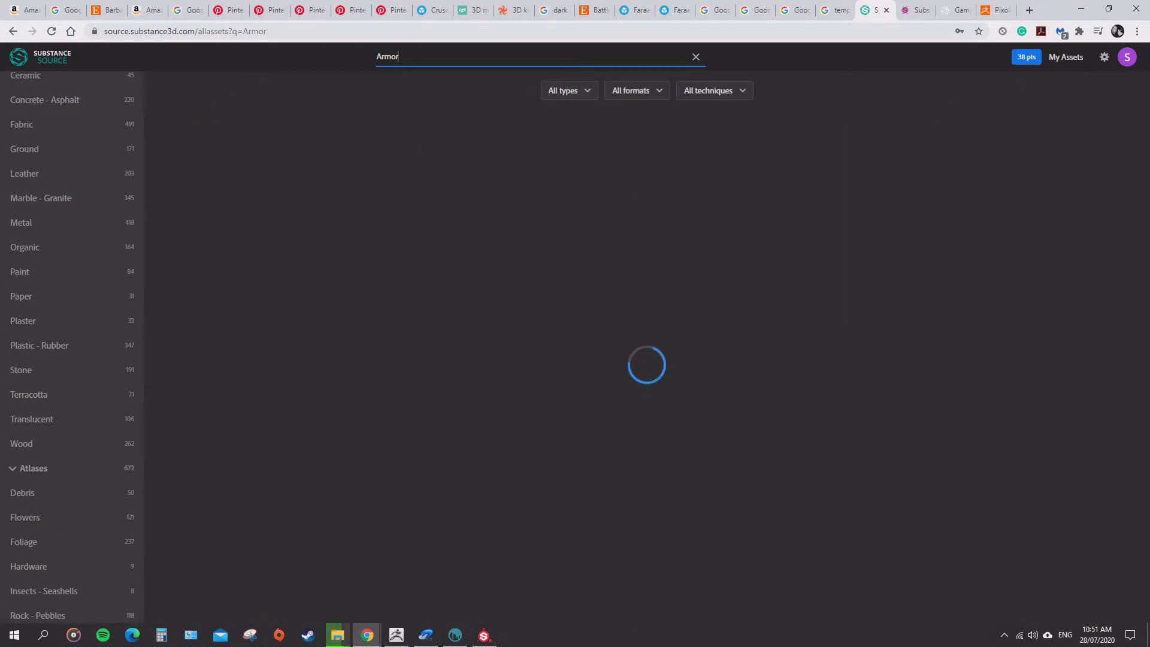
{"action": "scroll", "coordinate": [838, 311], "scroll_direction": "down", "scroll_amount": 9}
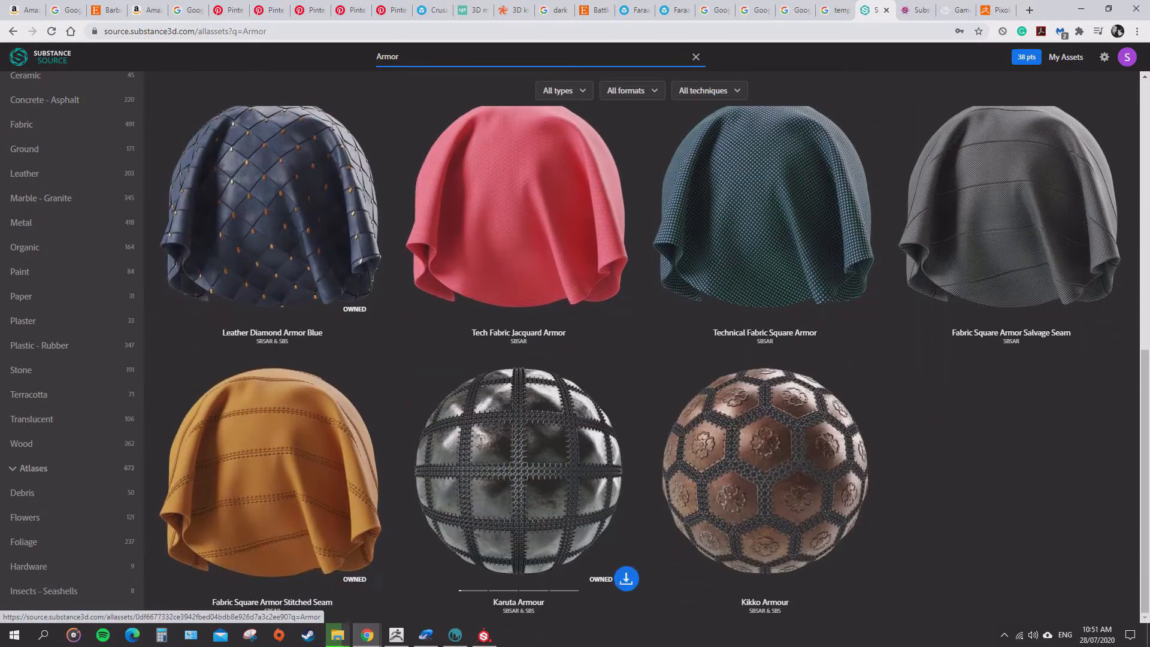
{"action": "scroll", "coordinate": [599, 359], "scroll_direction": "up", "scroll_amount": 9}
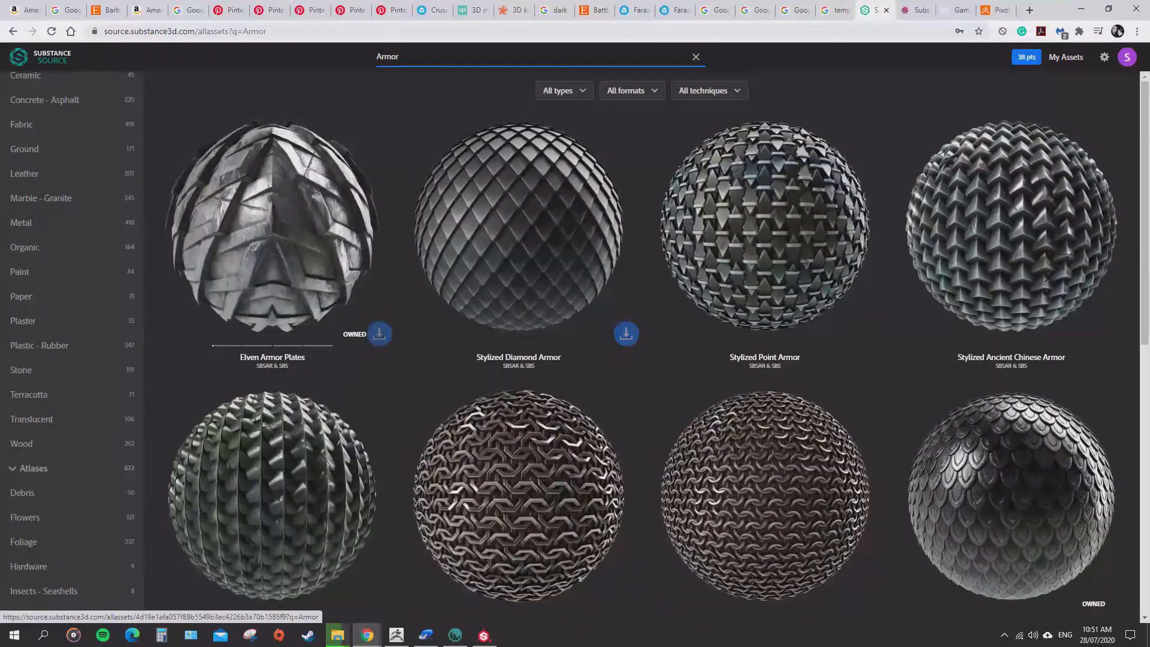
Replace the search term with "Leather" and look through the leather materials.
{"action": "key", "text": "ctrl+a"}
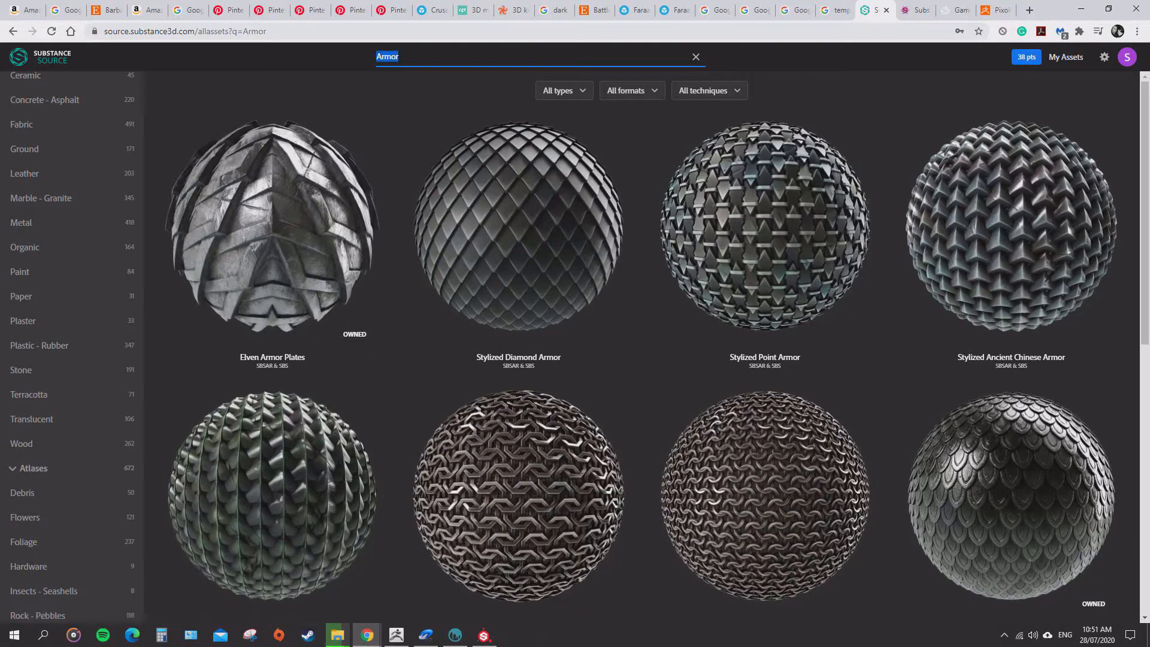
{"action": "type", "text": "Leather"}
{"action": "key", "text": "Return"}
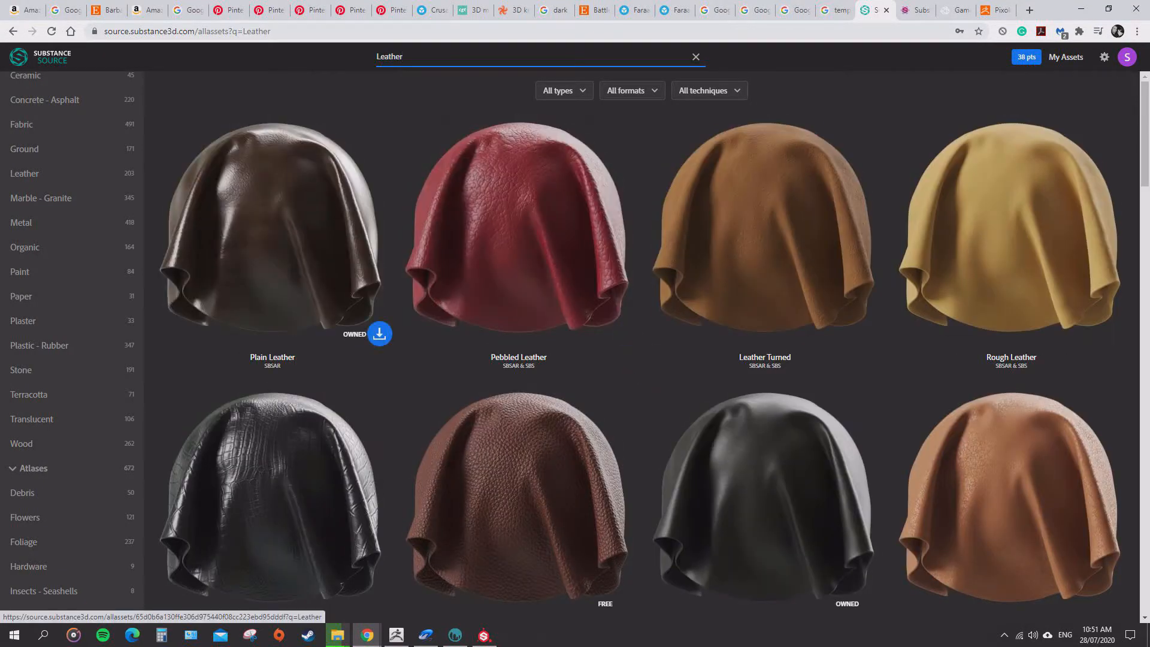
{"action": "scroll", "coordinate": [384, 359], "scroll_direction": "down", "scroll_amount": 4}
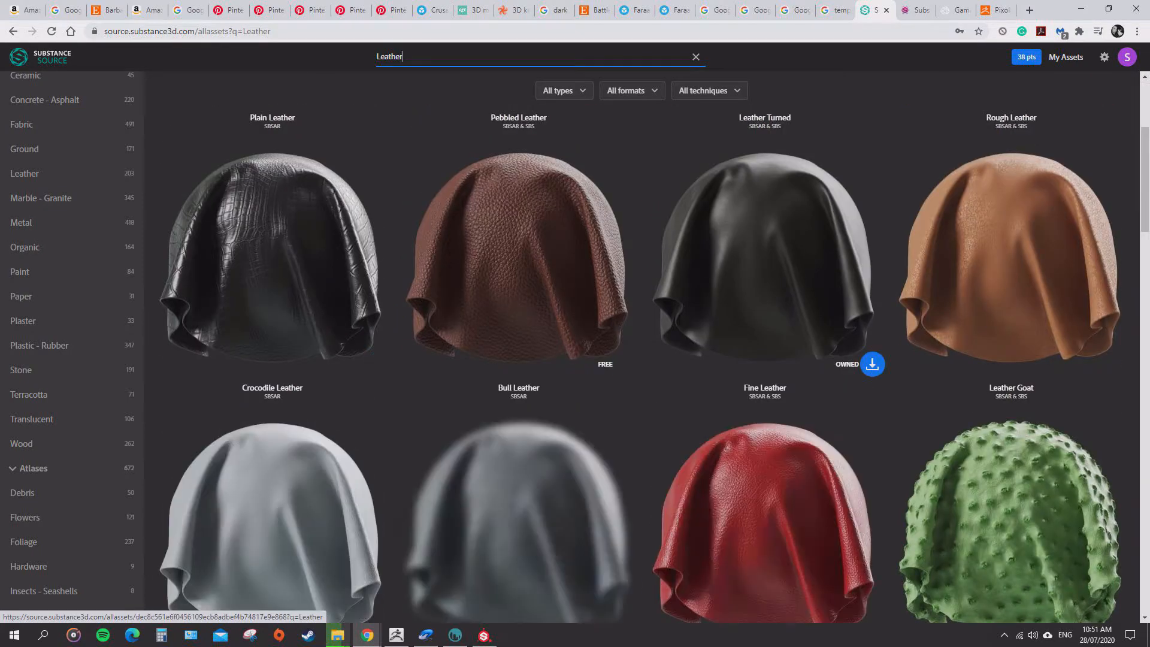
{"action": "scroll", "coordinate": [519, 300], "scroll_direction": "down", "scroll_amount": 9}
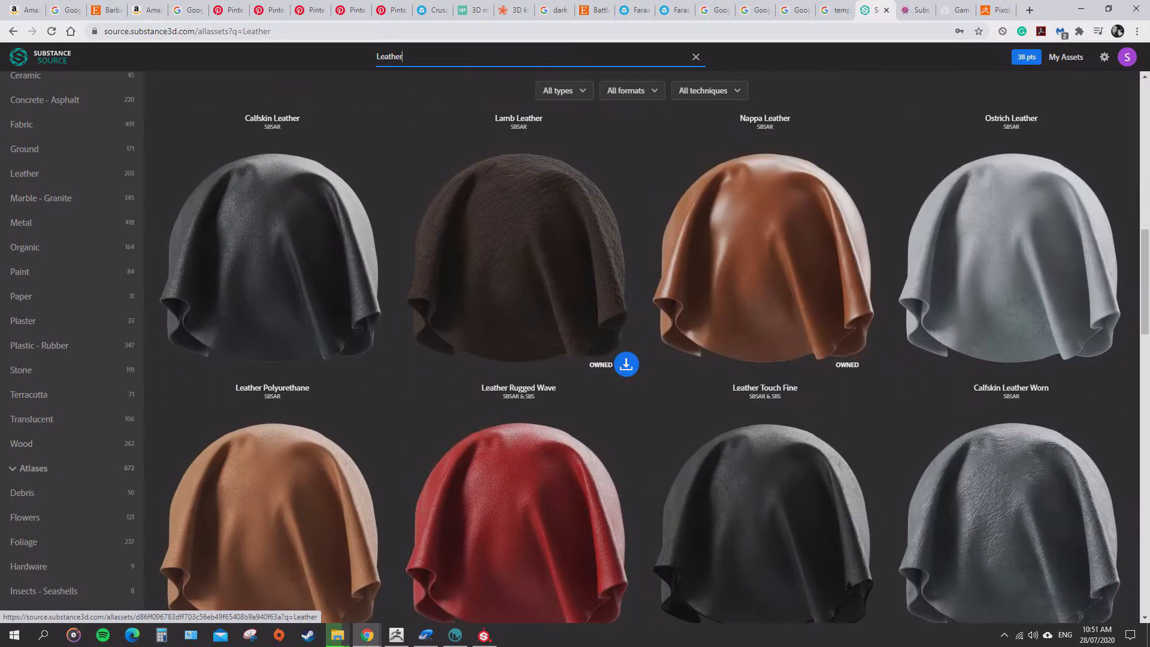
{"action": "scroll", "coordinate": [765, 390], "scroll_direction": "down", "scroll_amount": 15}
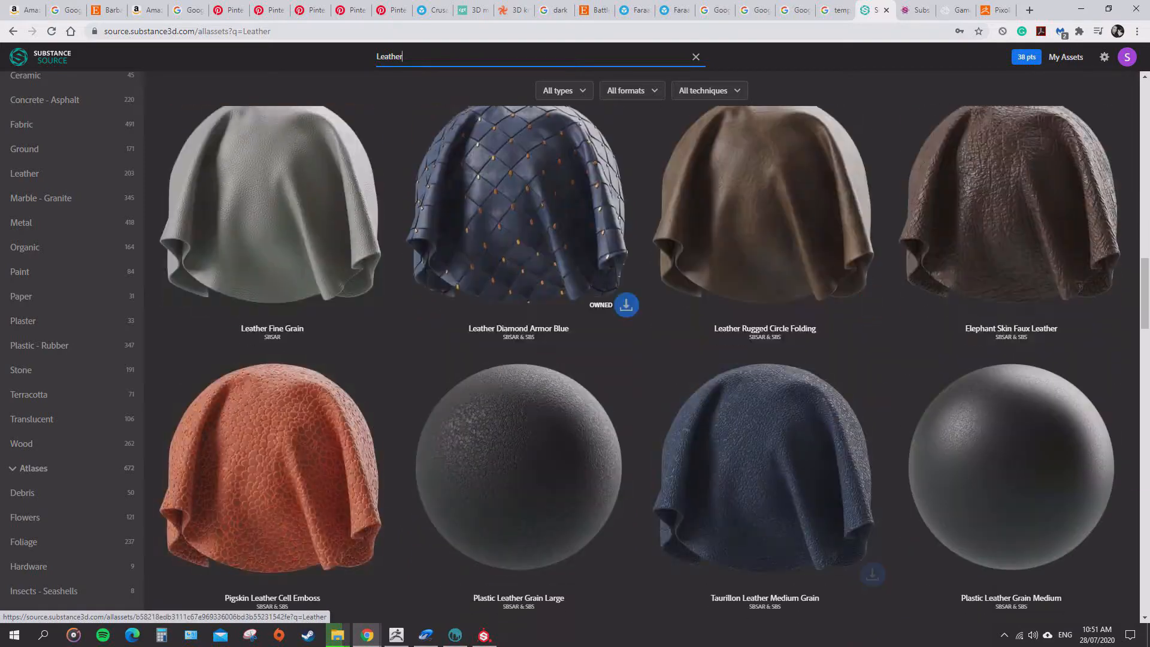
{"action": "scroll", "coordinate": [765, 389], "scroll_direction": "up", "scroll_amount": 20}
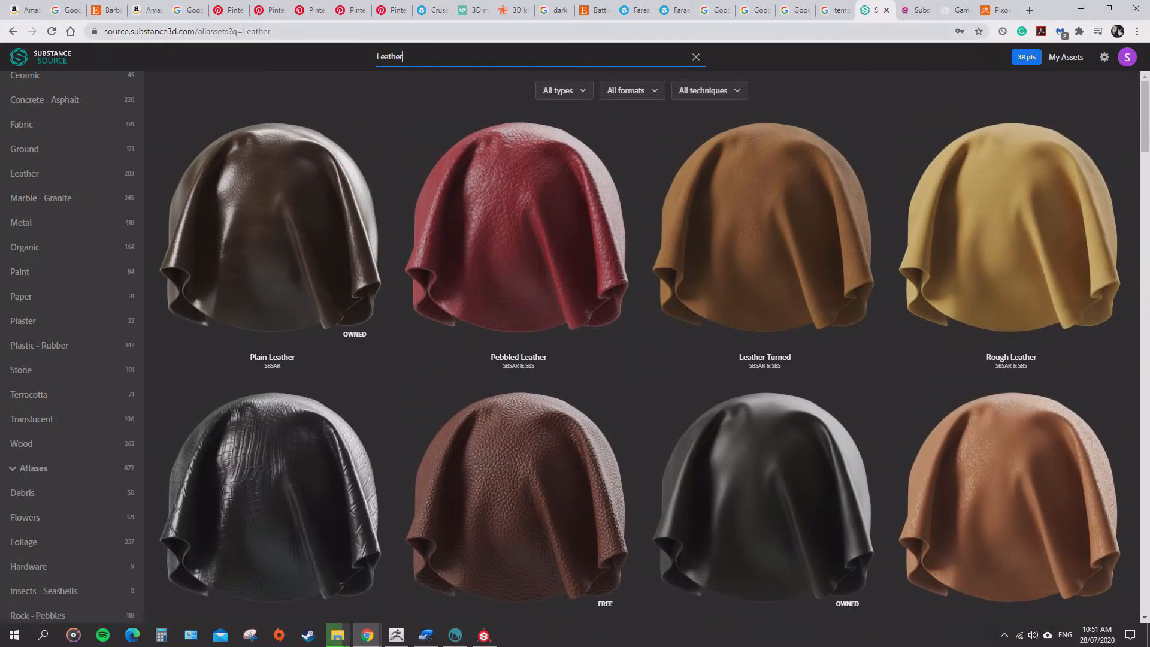
Highlight the Substance Source web address, then switch to the Substance Share site and view its home page.
{"action": "left_click_drag", "start_coordinate": [104, 31], "coordinate": [242, 31]}
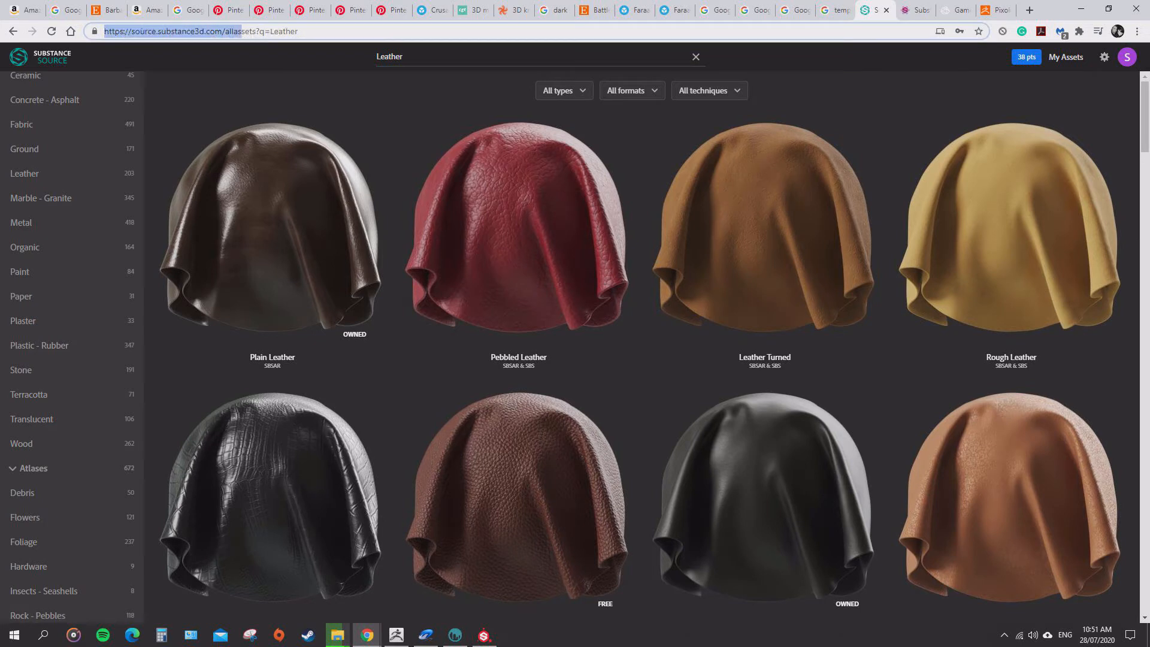
{"action": "left_click", "coordinate": [178, 31]}
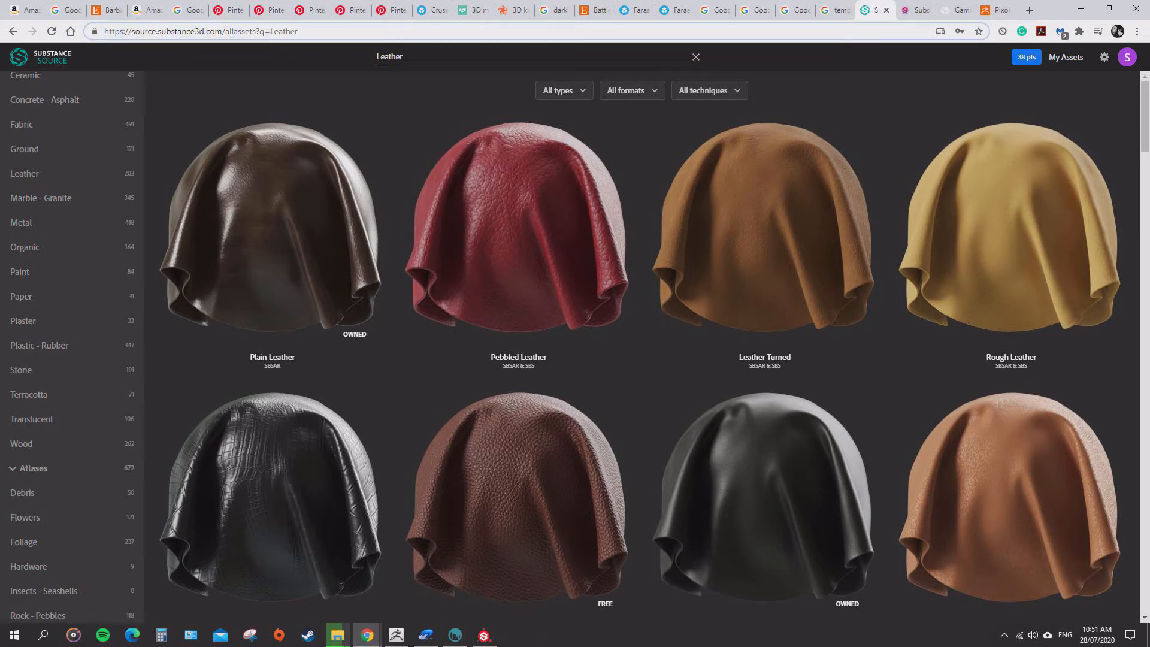
{"action": "left_click", "coordinate": [917, 11]}
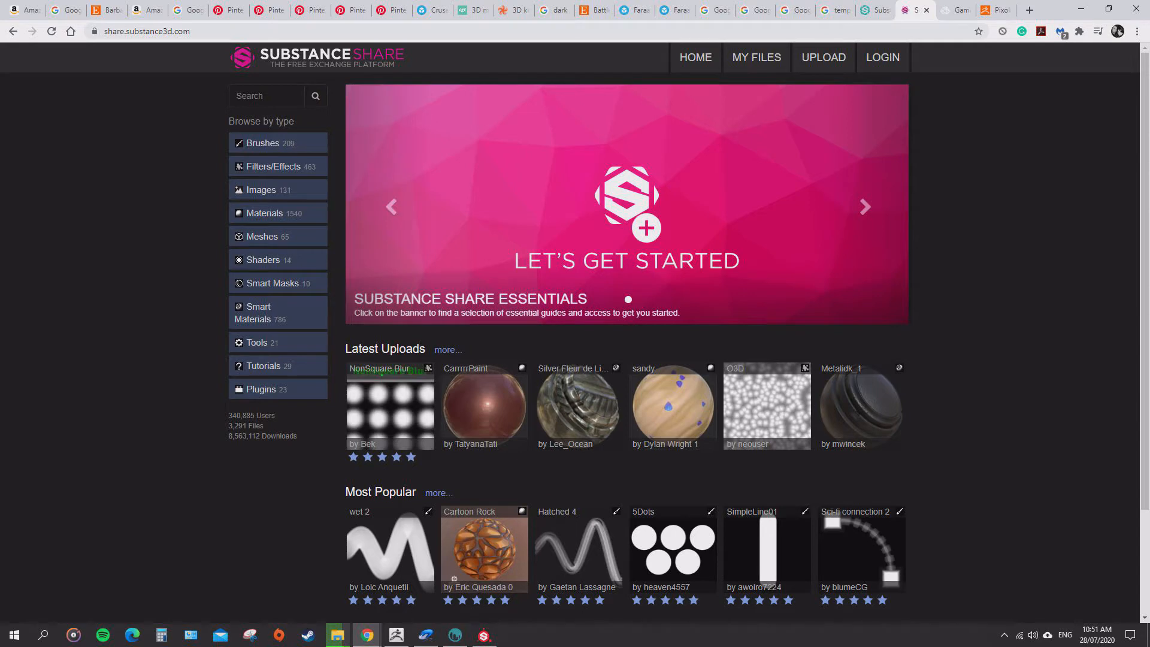
{"action": "scroll", "coordinate": [484, 407], "scroll_direction": "down", "scroll_amount": 2}
{"action": "scroll", "coordinate": [389, 419], "scroll_direction": "up", "scroll_amount": 2}
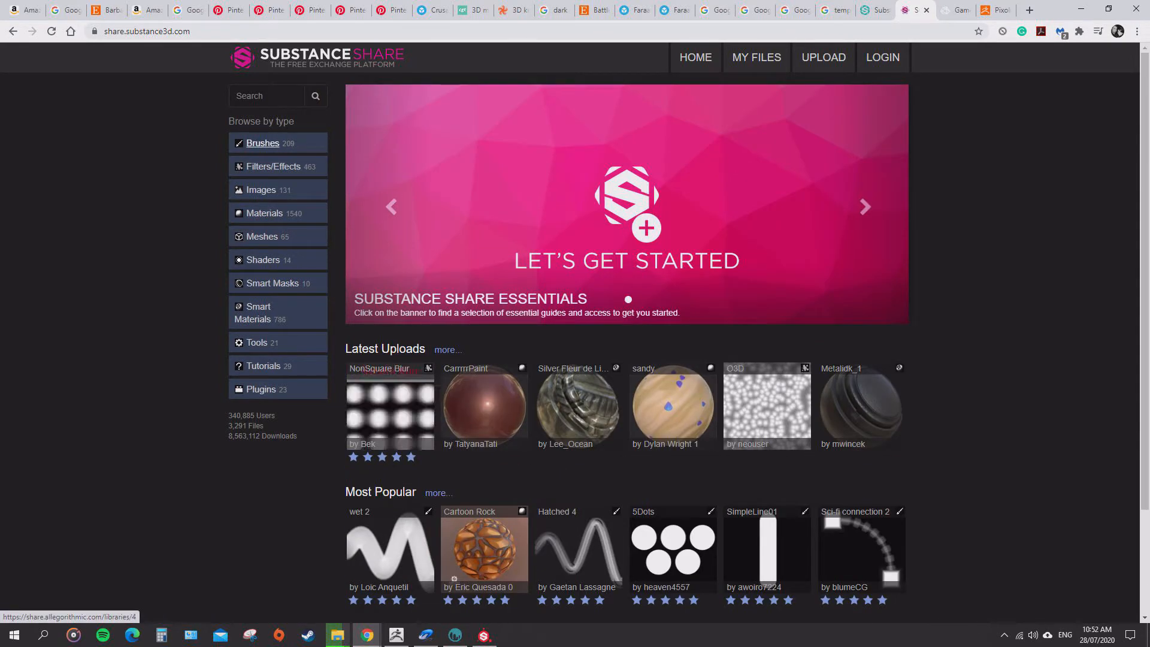
Open the Brushes category on Substance Share and look through its first two pages.
{"action": "left_click", "coordinate": [262, 143]}
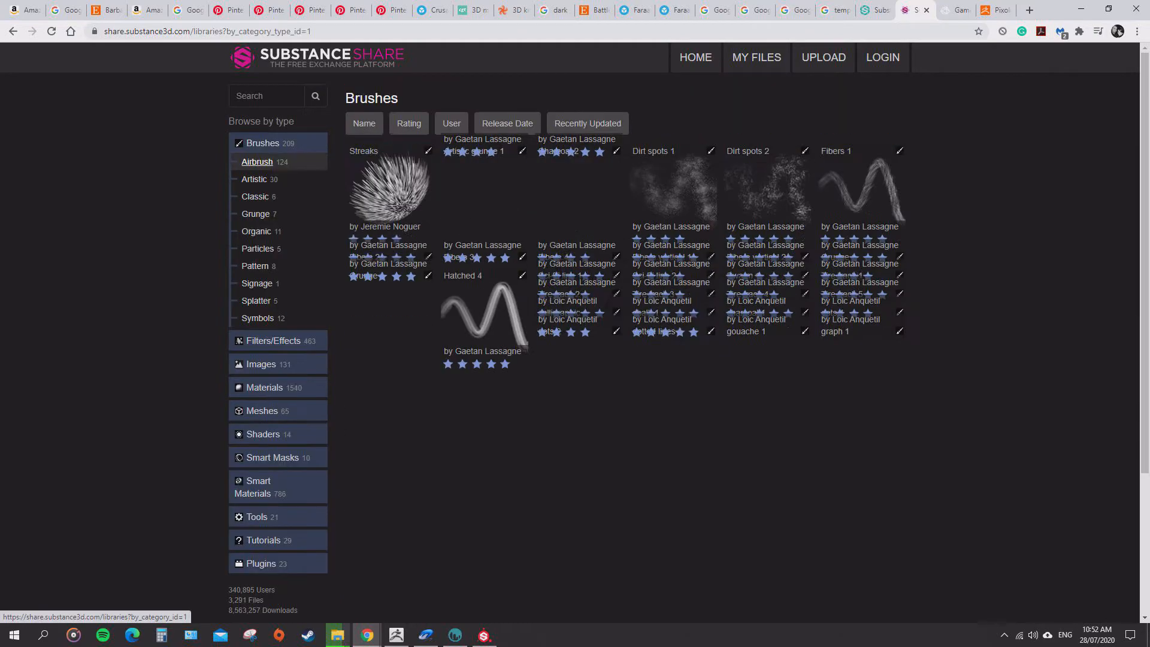
{"action": "scroll", "coordinate": [501, 454], "scroll_direction": "down", "scroll_amount": 4}
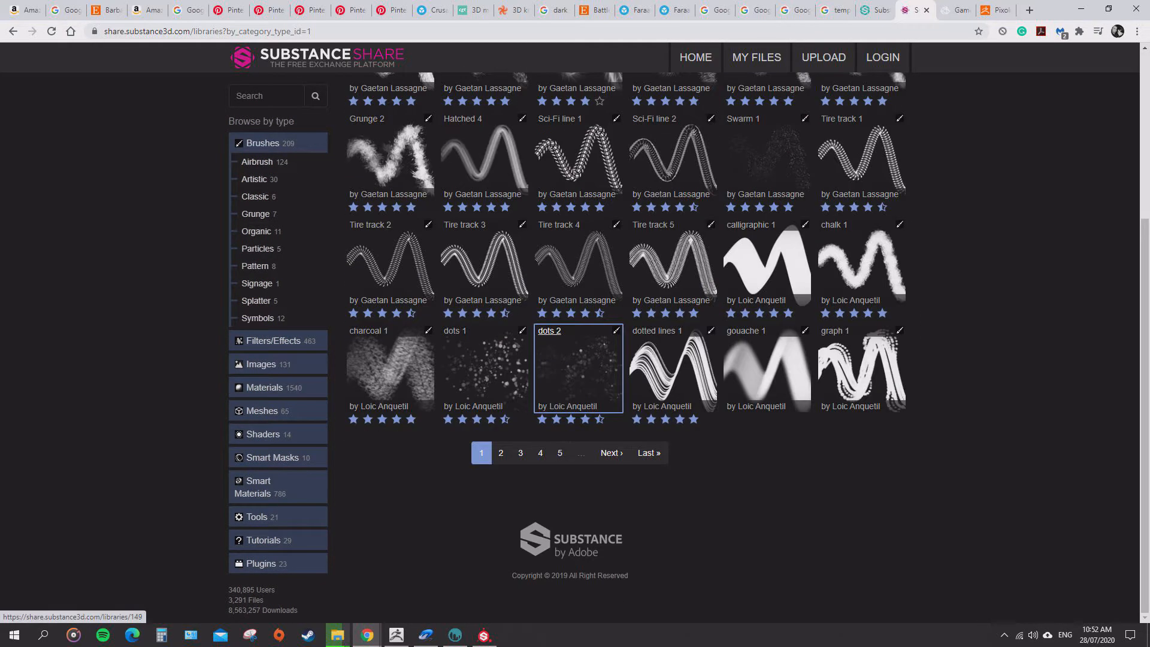
{"action": "left_click", "coordinate": [501, 453]}
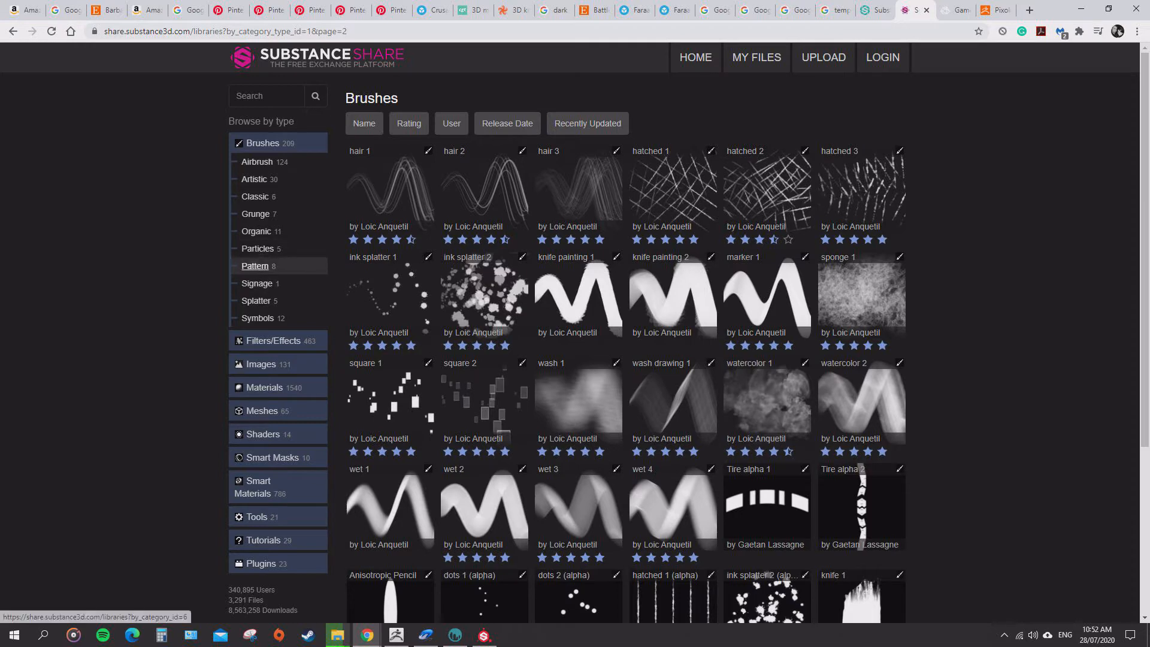
Search Substance Share for "stitch" and clear the search term after viewing the matches.
{"action": "left_click", "coordinate": [263, 96]}
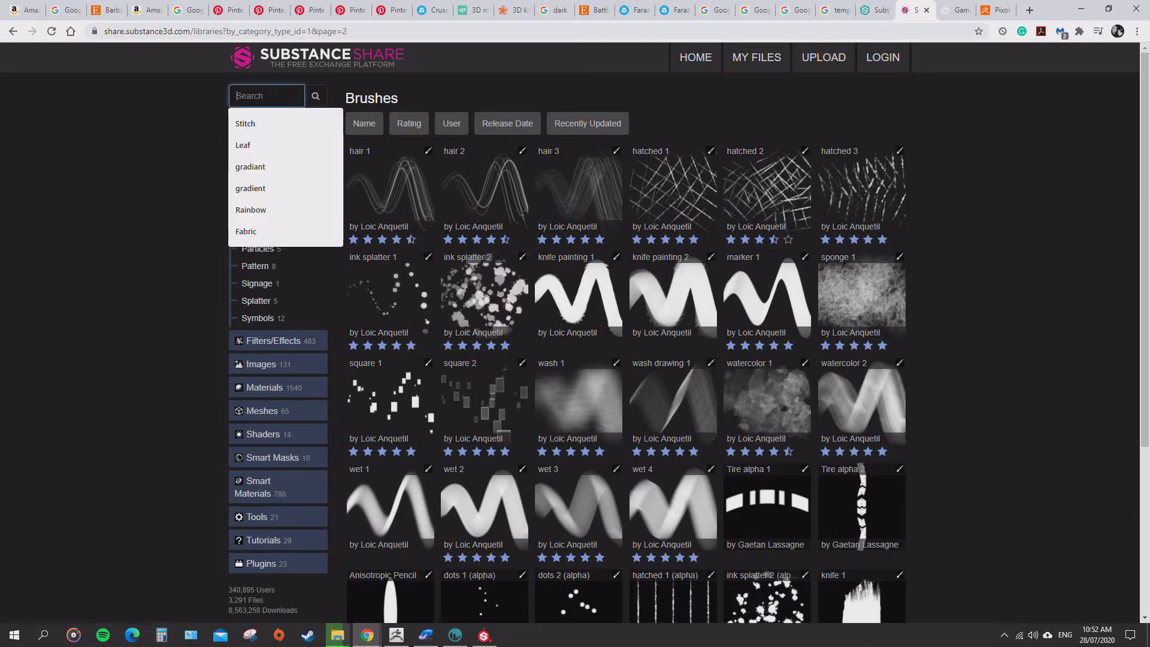
{"action": "type", "text": "stitch"}
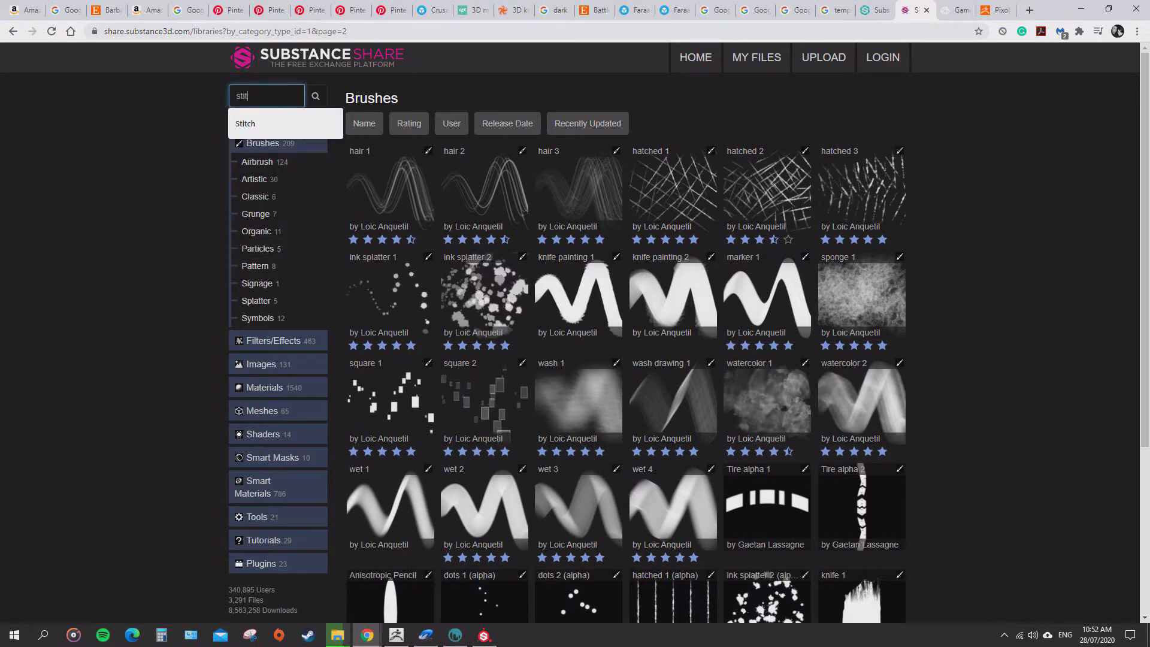
{"action": "key", "text": "Return"}
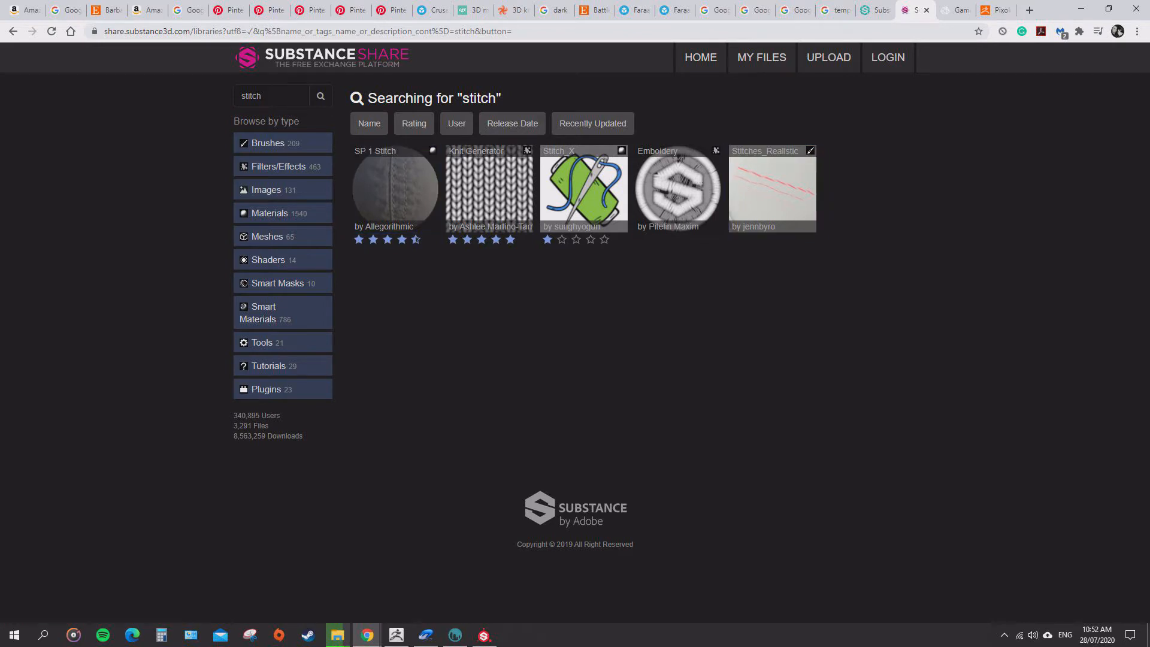
{"action": "double_click", "coordinate": [252, 96]}
{"action": "key", "text": "BackSpace"}
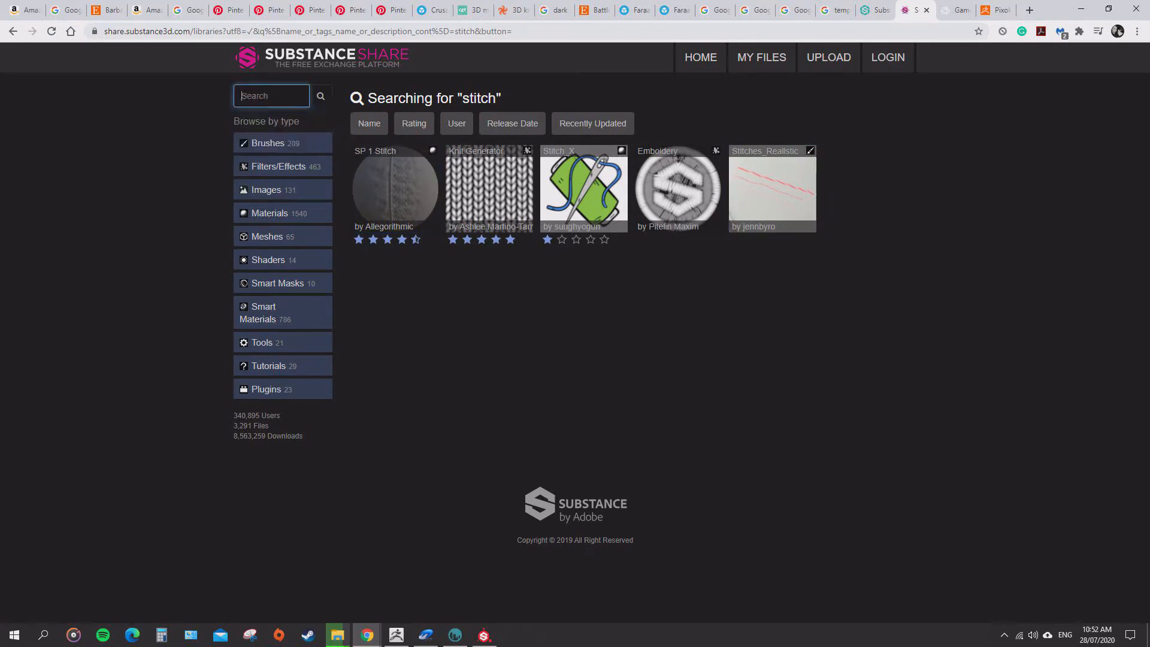
Open the Materials category on Substance Share and look through its first page.
{"action": "left_click", "coordinate": [269, 213]}
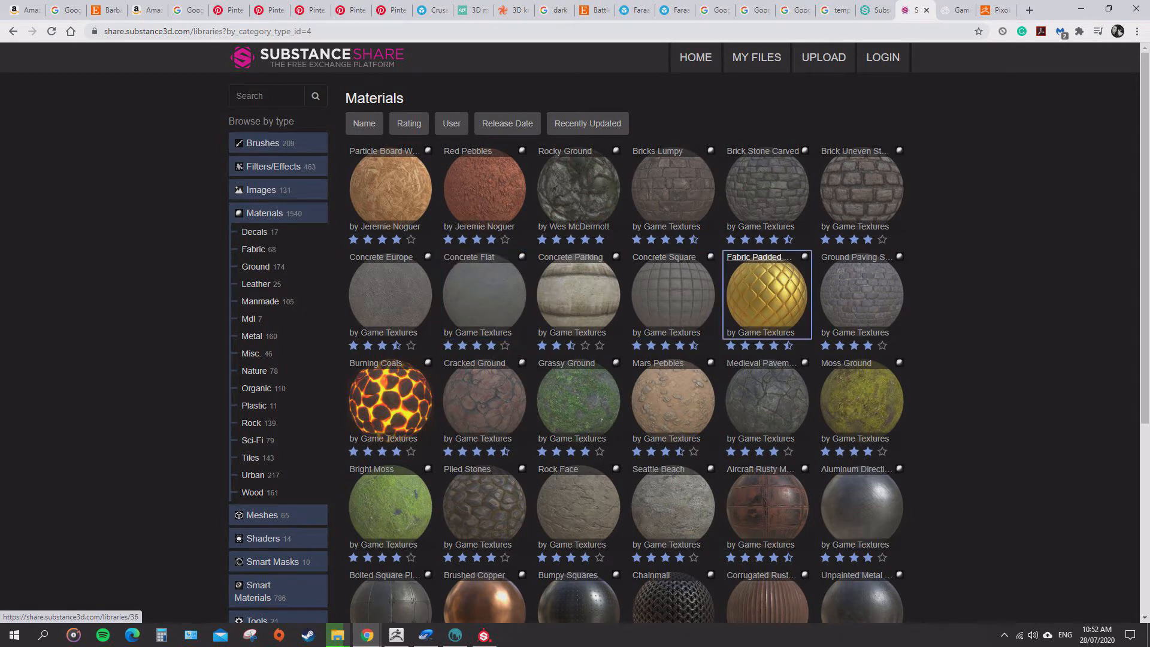
{"action": "scroll", "coordinate": [479, 359], "scroll_direction": "down", "scroll_amount": 3}
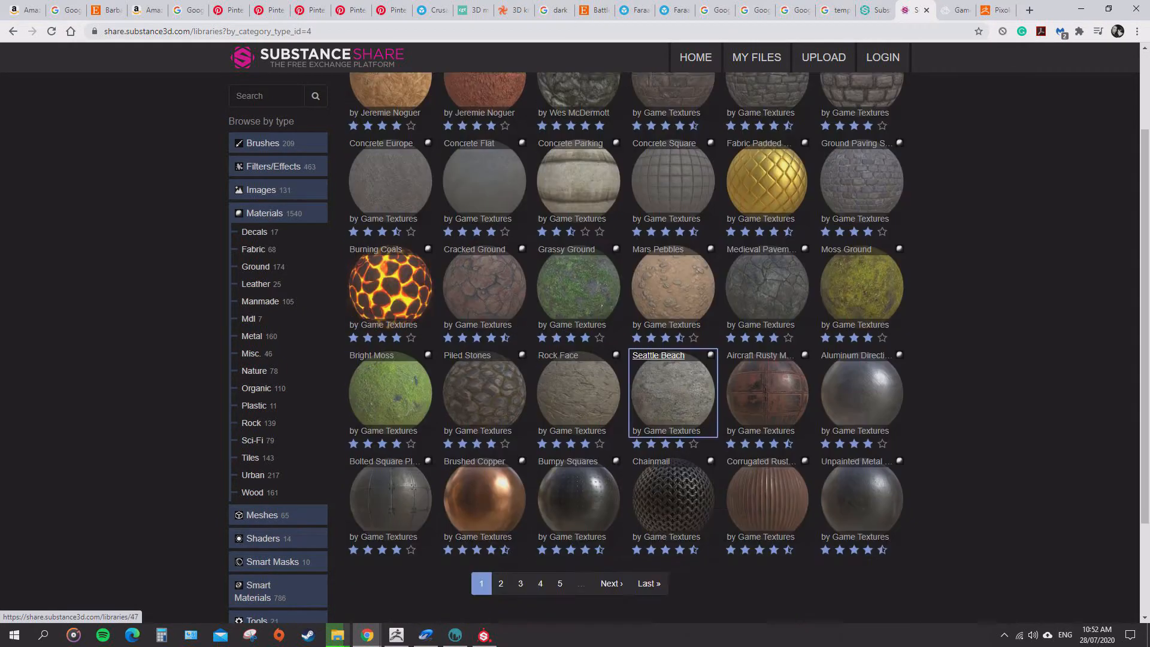
{"action": "scroll", "coordinate": [479, 360], "scroll_direction": "up", "scroll_amount": 2}
{"action": "scroll", "coordinate": [484, 299], "scroll_direction": "up", "scroll_amount": 1}
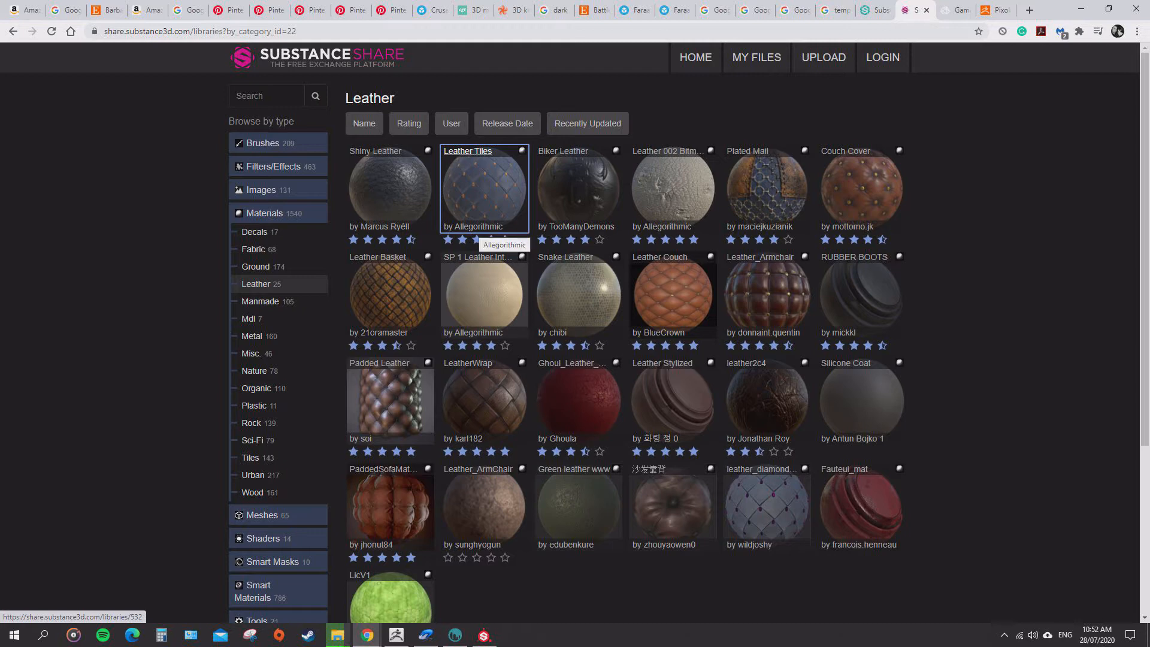
Open the Leather subcategory of Materials and look through the shared leather materials.
{"action": "scroll", "coordinate": [479, 237], "scroll_direction": "down", "scroll_amount": 3}
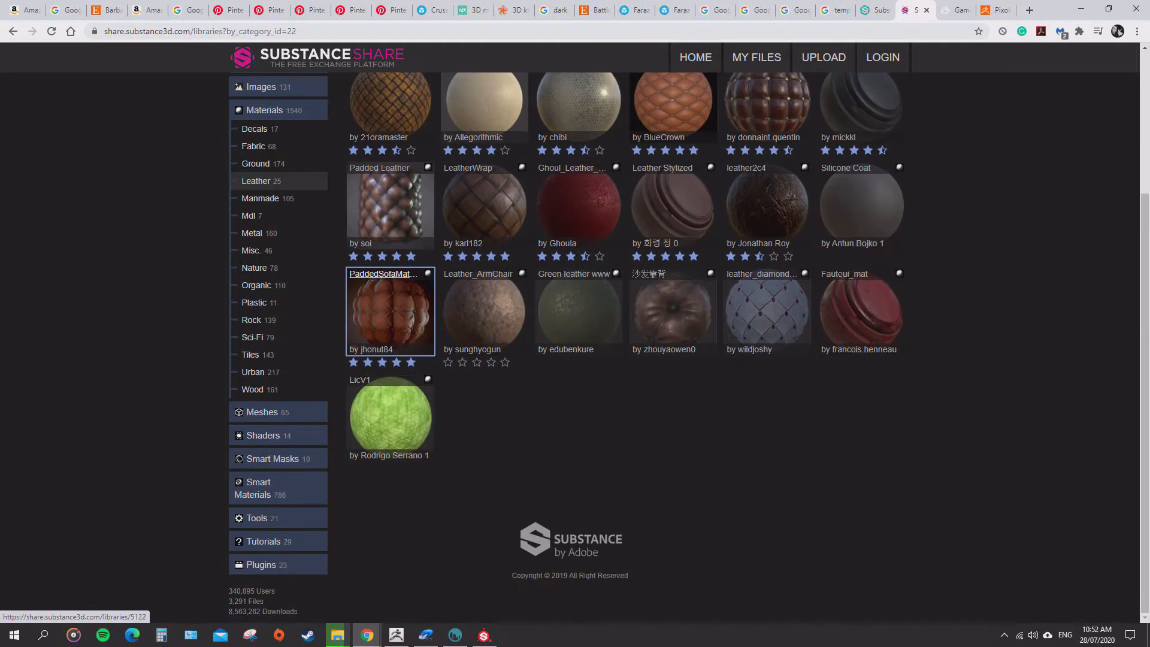
{"action": "scroll", "coordinate": [767, 311], "scroll_direction": "up", "scroll_amount": 2}
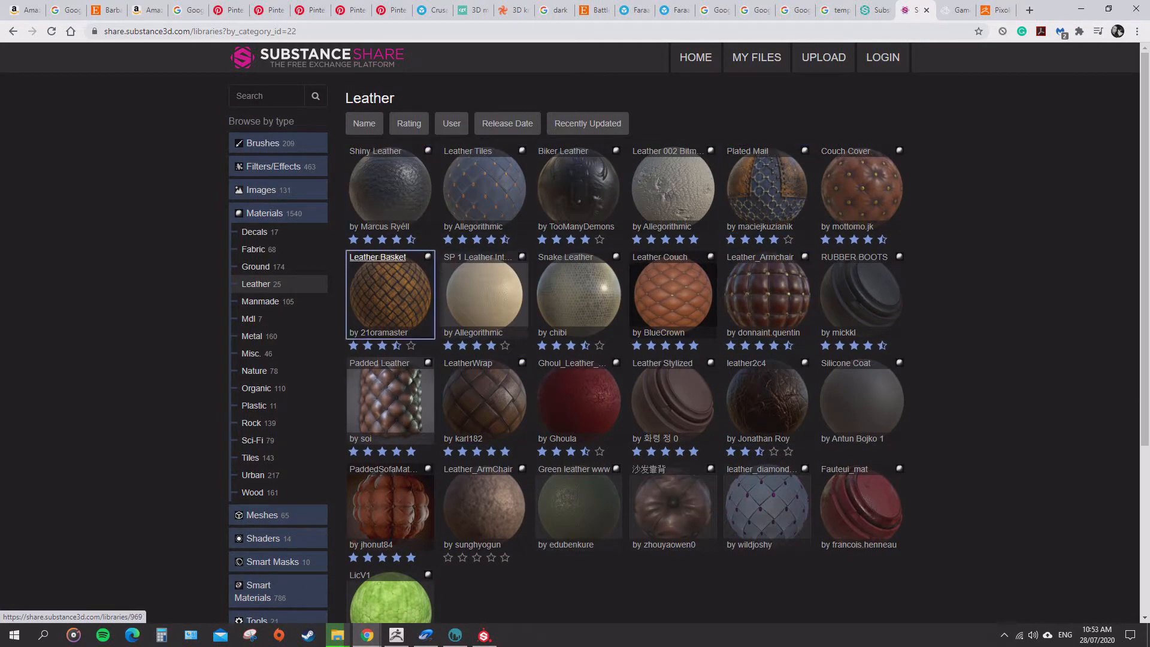
{"action": "scroll", "coordinate": [272, 458], "scroll_direction": "down", "scroll_amount": 3}
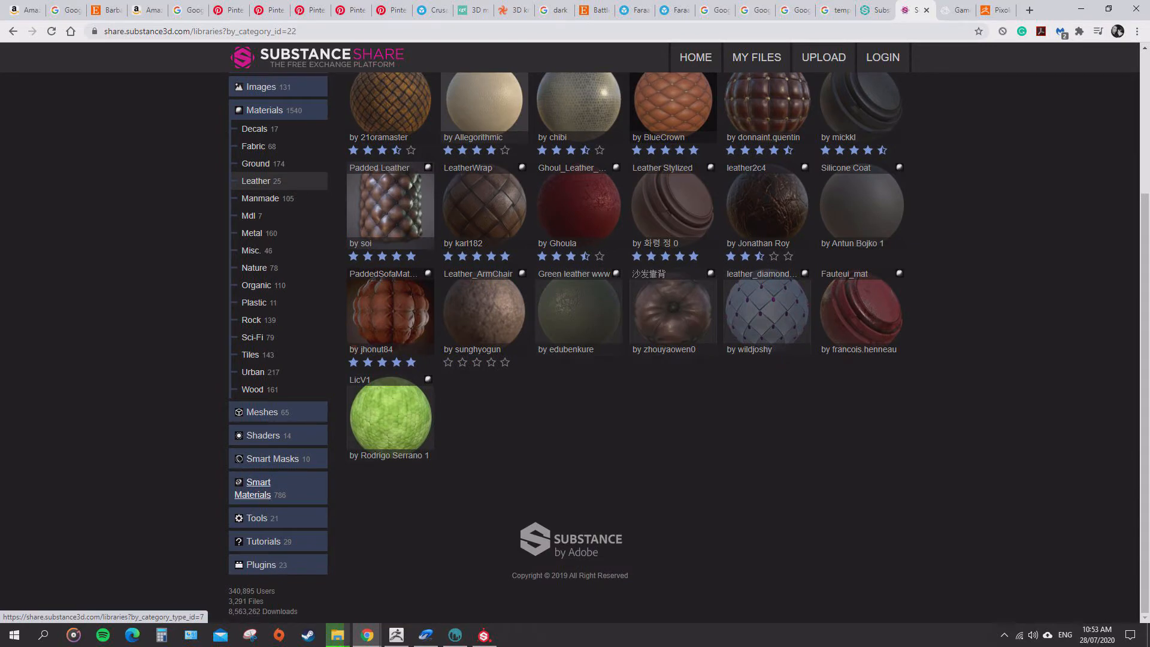
Open the Smart Materials category on Substance Share and look through its first page.
{"action": "left_click", "coordinate": [258, 483]}
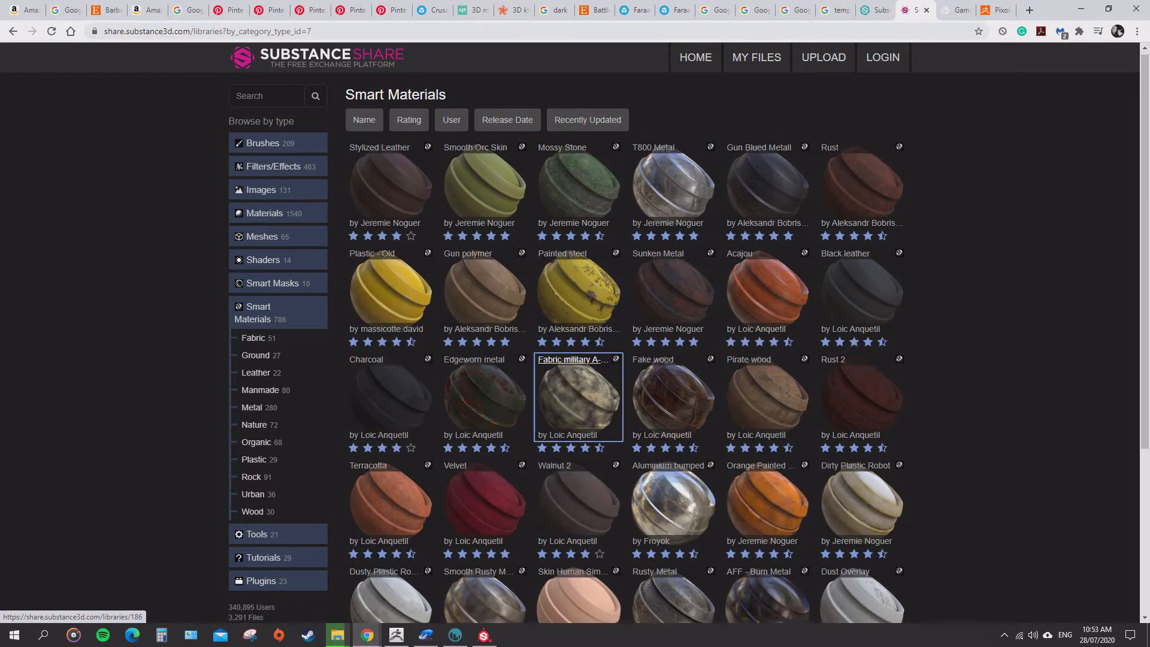
{"action": "scroll", "coordinate": [578, 396], "scroll_direction": "down", "scroll_amount": 4}
{"action": "scroll", "coordinate": [766, 446], "scroll_direction": "up", "scroll_amount": 3}
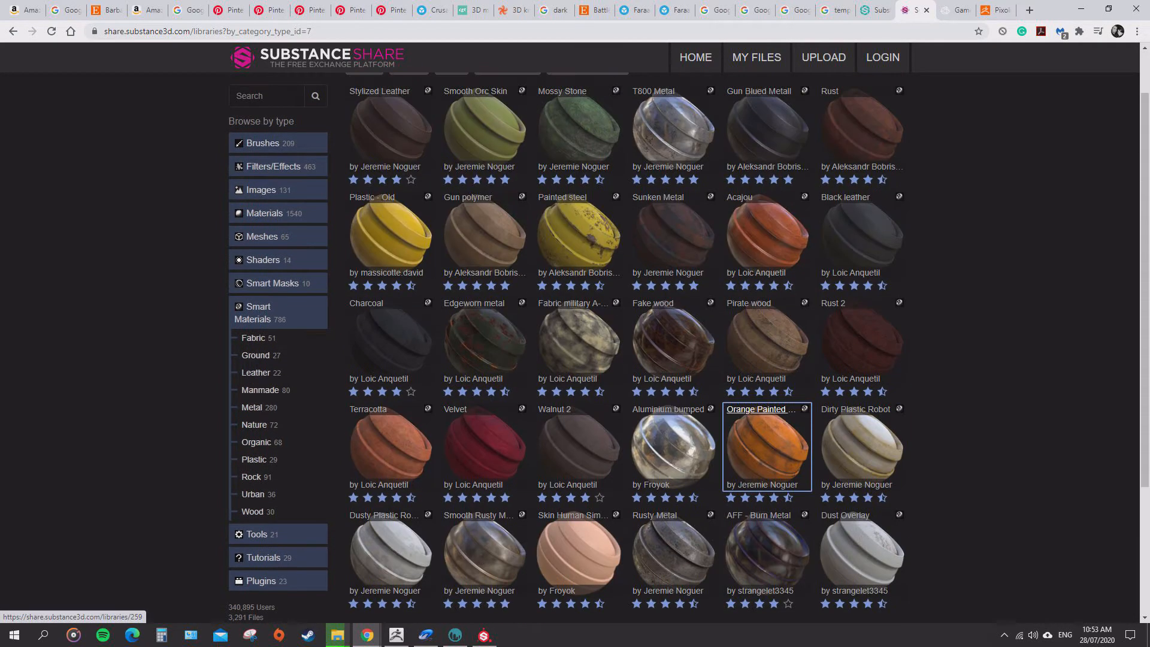
{"action": "scroll", "coordinate": [767, 446], "scroll_direction": "up", "scroll_amount": 1}
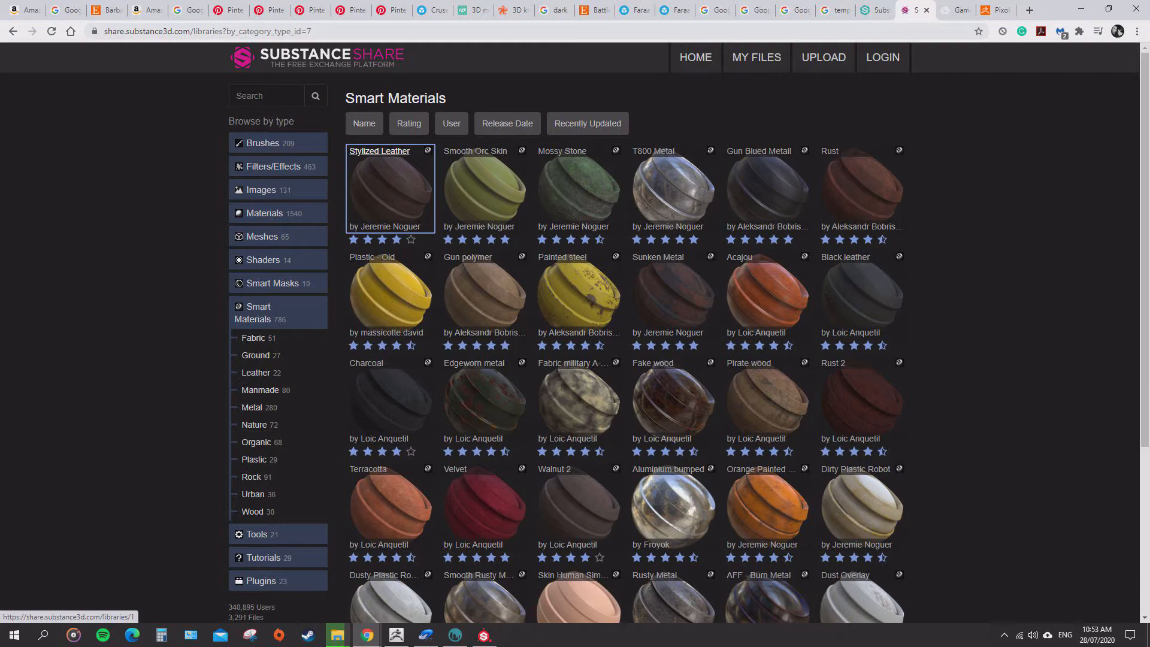
{"action": "scroll", "coordinate": [389, 192], "scroll_direction": "down", "scroll_amount": 4}
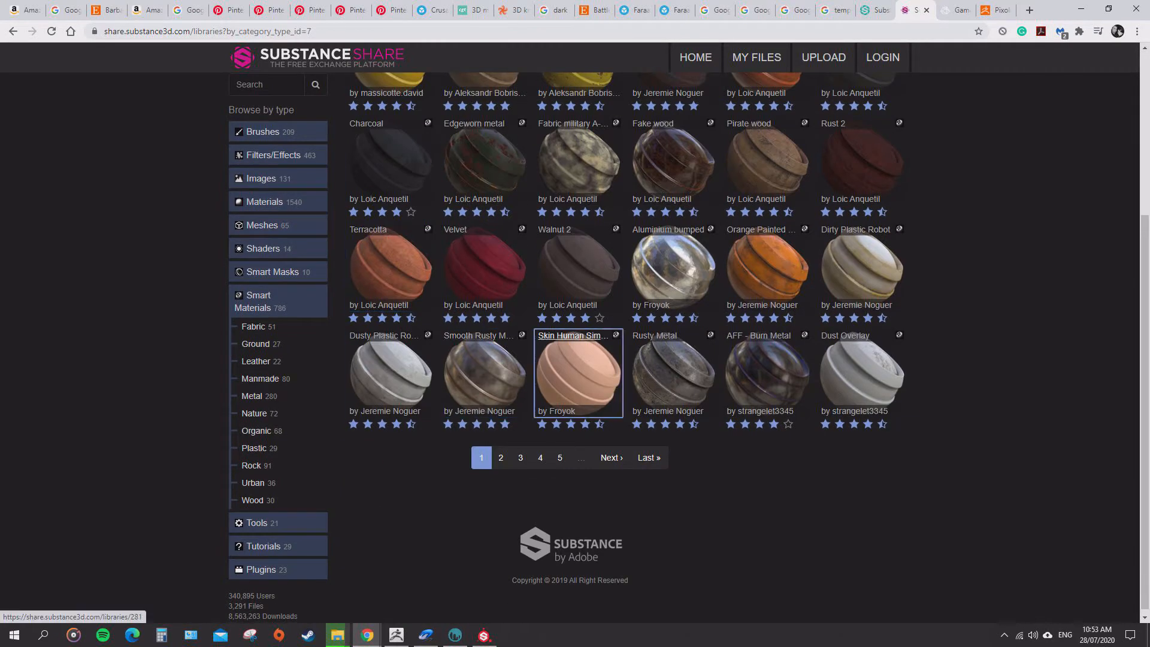
{"action": "scroll", "coordinate": [527, 324], "scroll_direction": "up", "scroll_amount": 4}
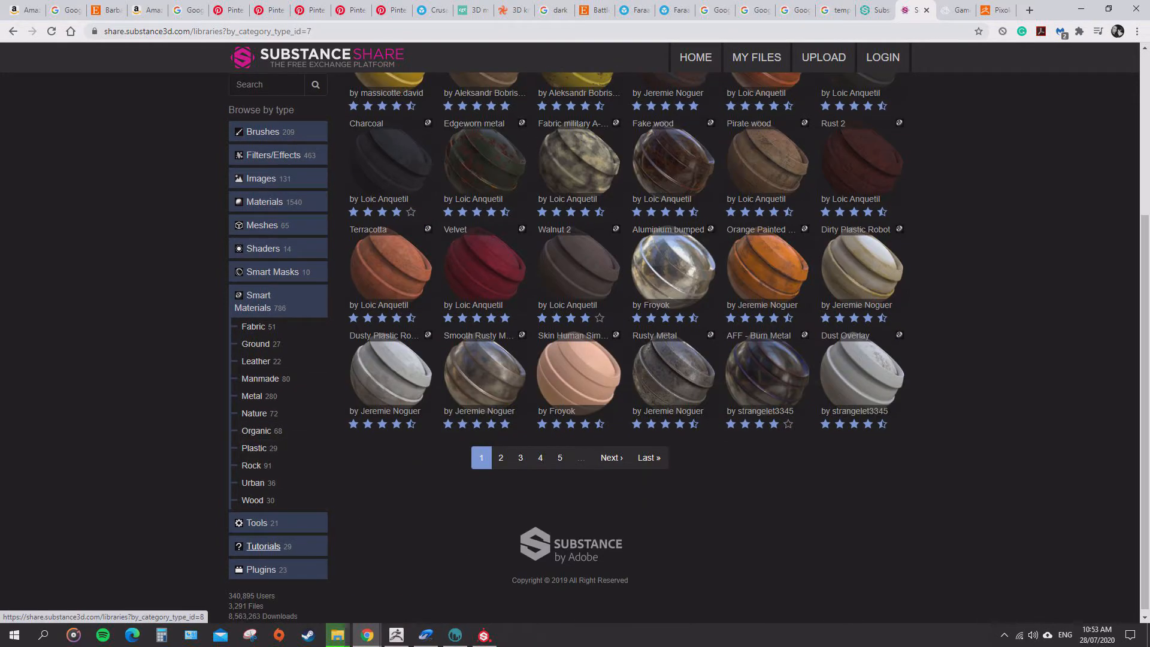
Open the Tutorials category on Substance Share and look through the listed tutorials.
{"action": "left_click", "coordinate": [264, 546]}
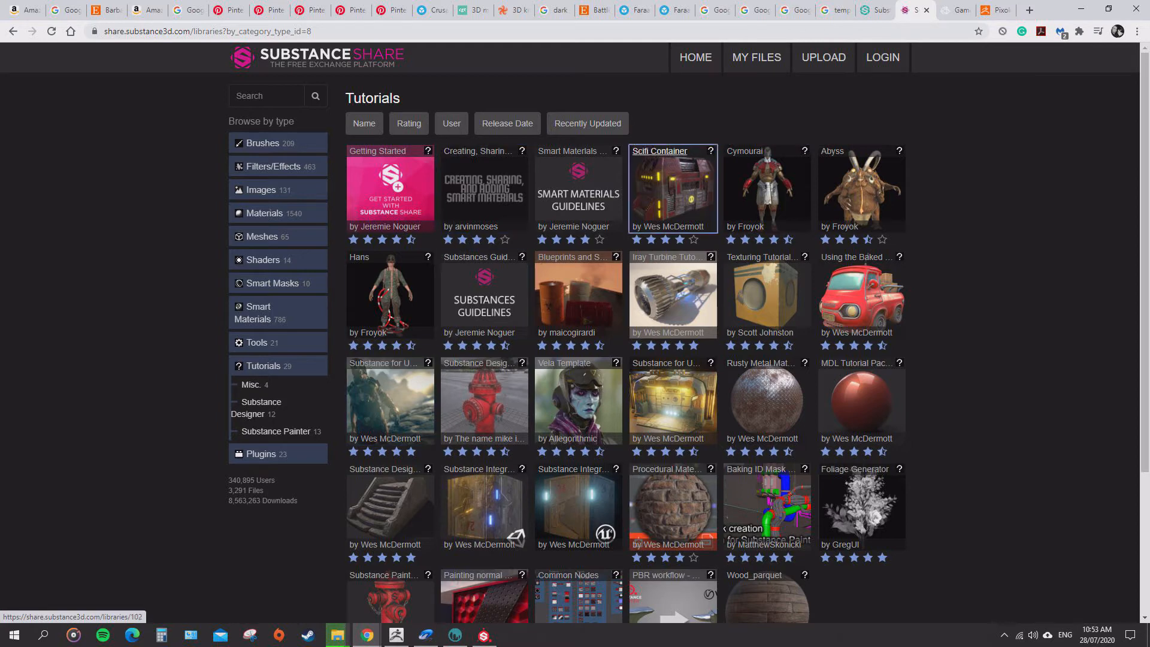
{"action": "scroll", "coordinate": [484, 326], "scroll_direction": "down", "scroll_amount": 3}
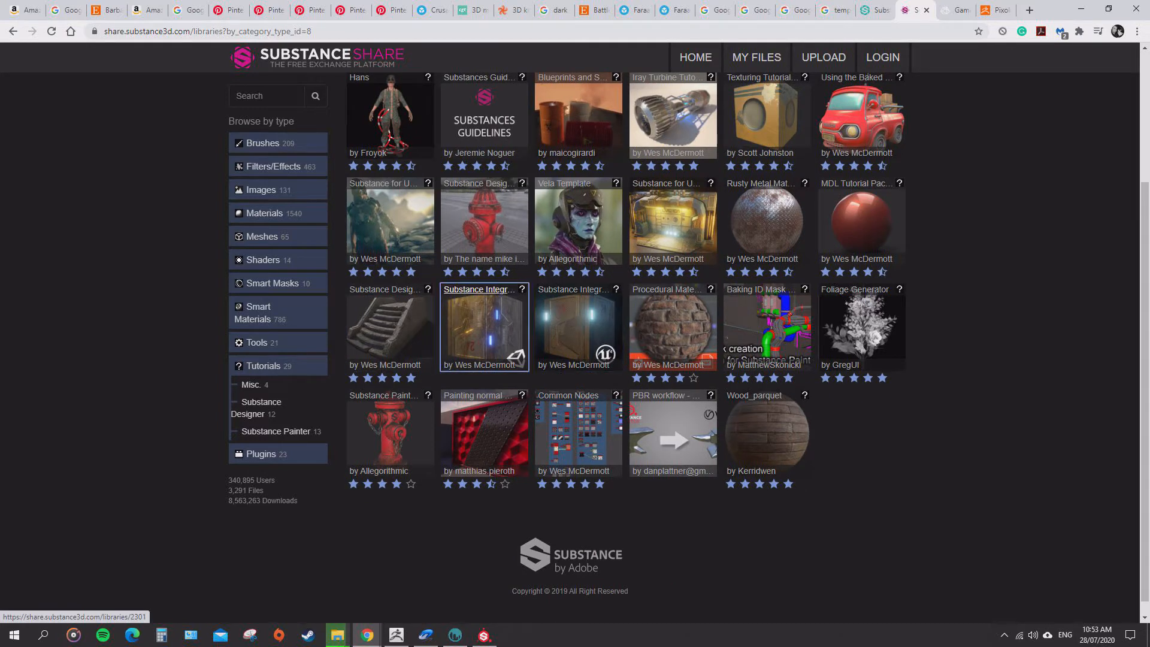
{"action": "scroll", "coordinate": [671, 323], "scroll_direction": "up", "scroll_amount": 3}
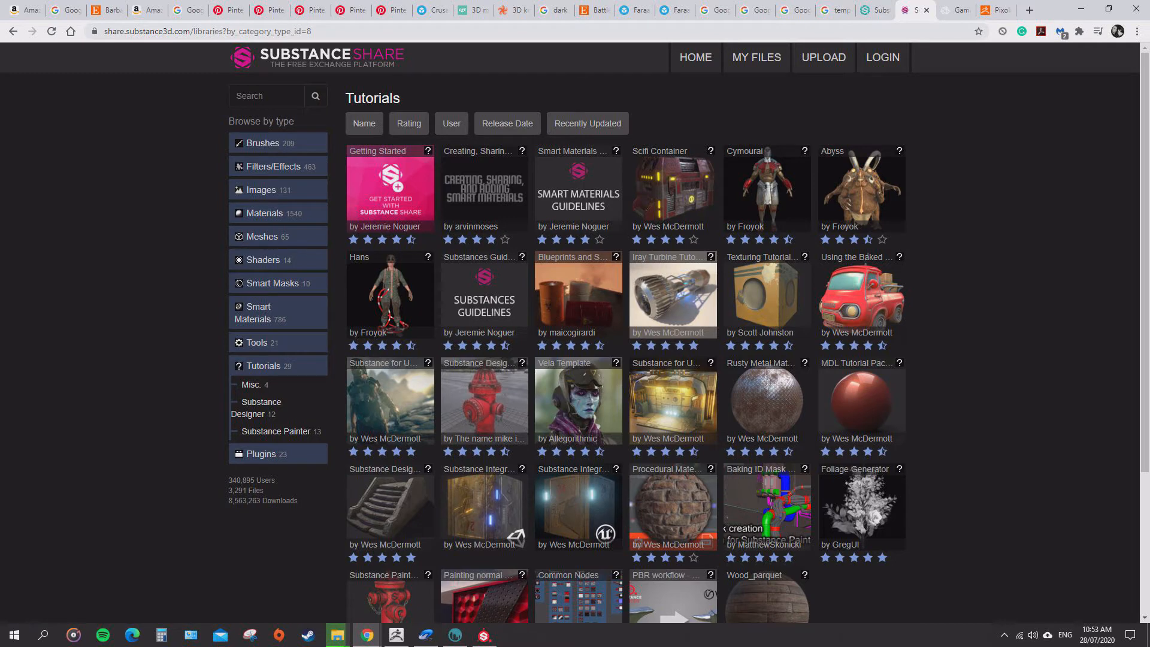
View the Meshes and Materials categories, and look through the first page of Images for grunge maps.
{"action": "left_click", "coordinate": [262, 236]}
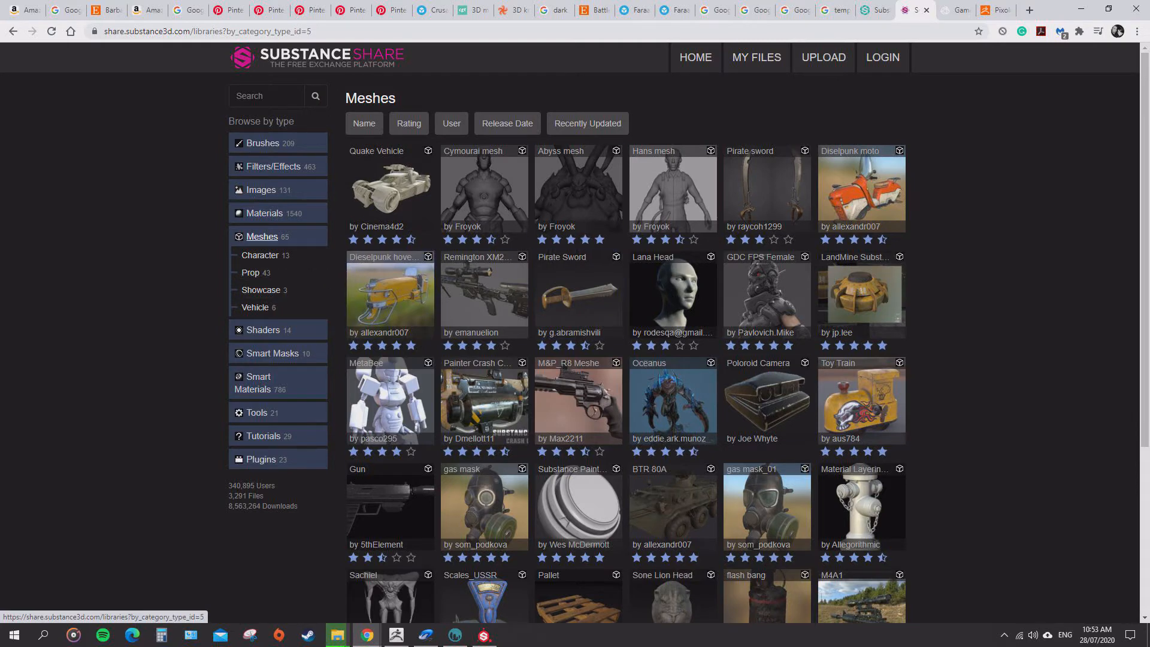
{"action": "left_click", "coordinate": [264, 213]}
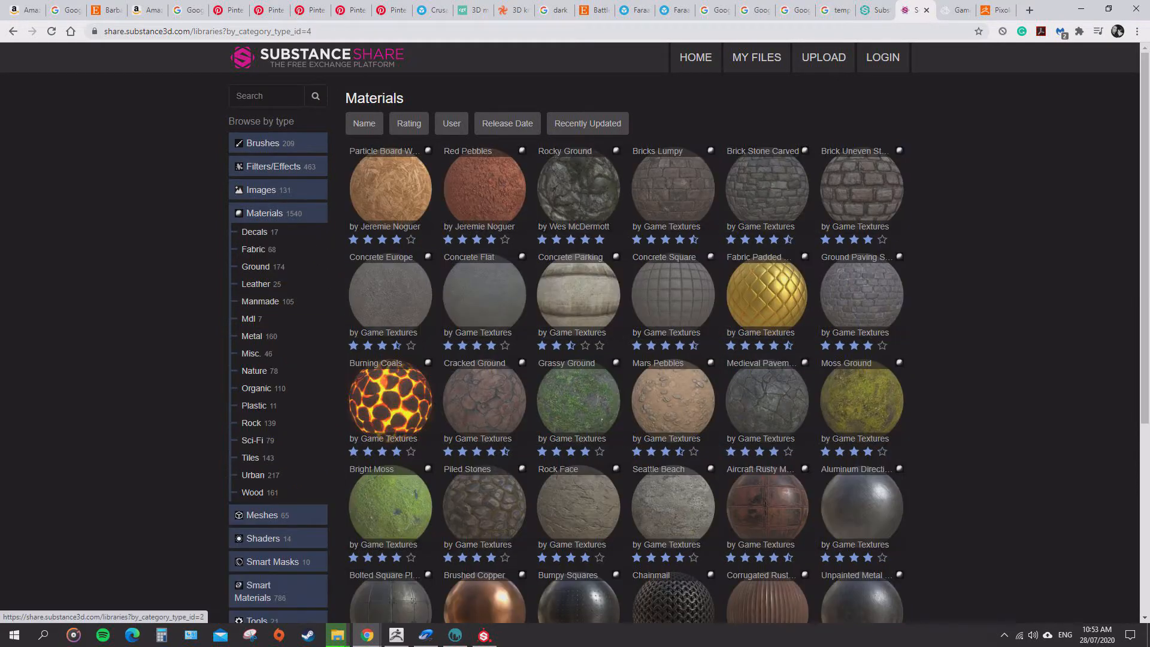
{"action": "left_click", "coordinate": [262, 189]}
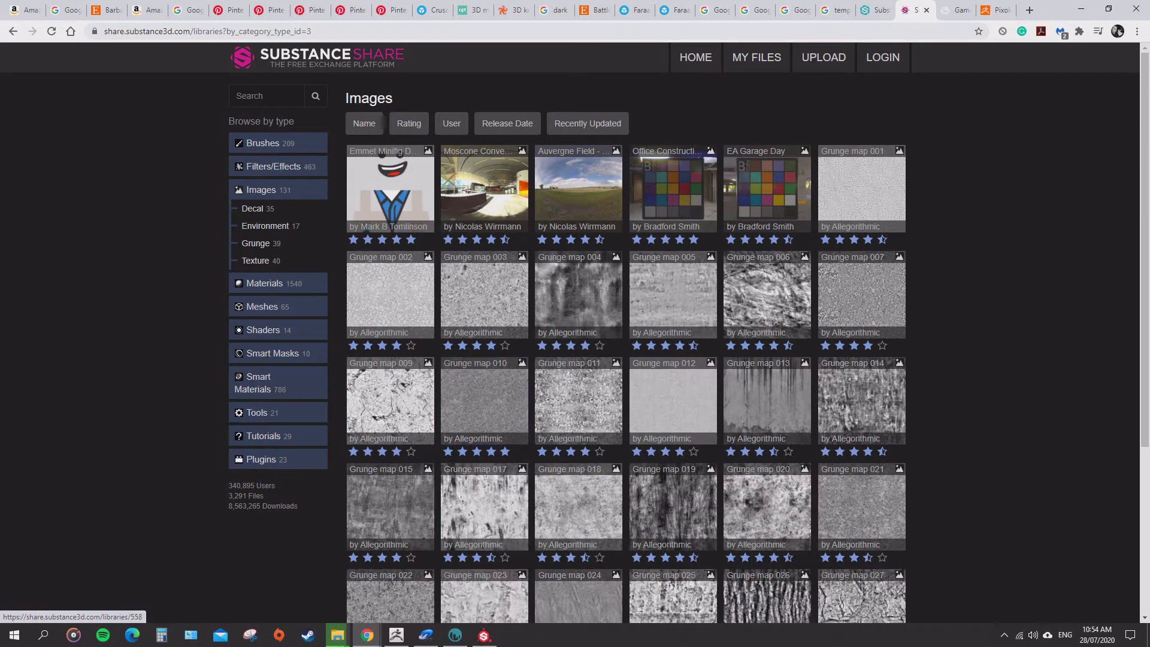
{"action": "scroll", "coordinate": [579, 480], "scroll_direction": "down", "scroll_amount": 5}
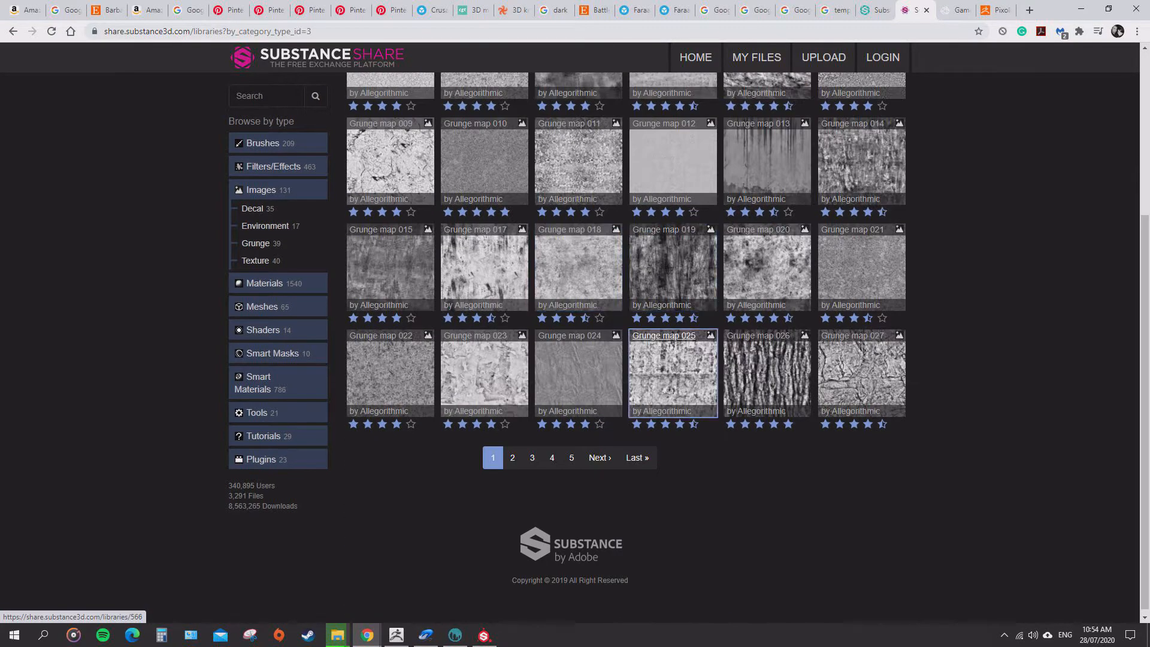
{"action": "scroll", "coordinate": [767, 378], "scroll_direction": "up", "scroll_amount": 4}
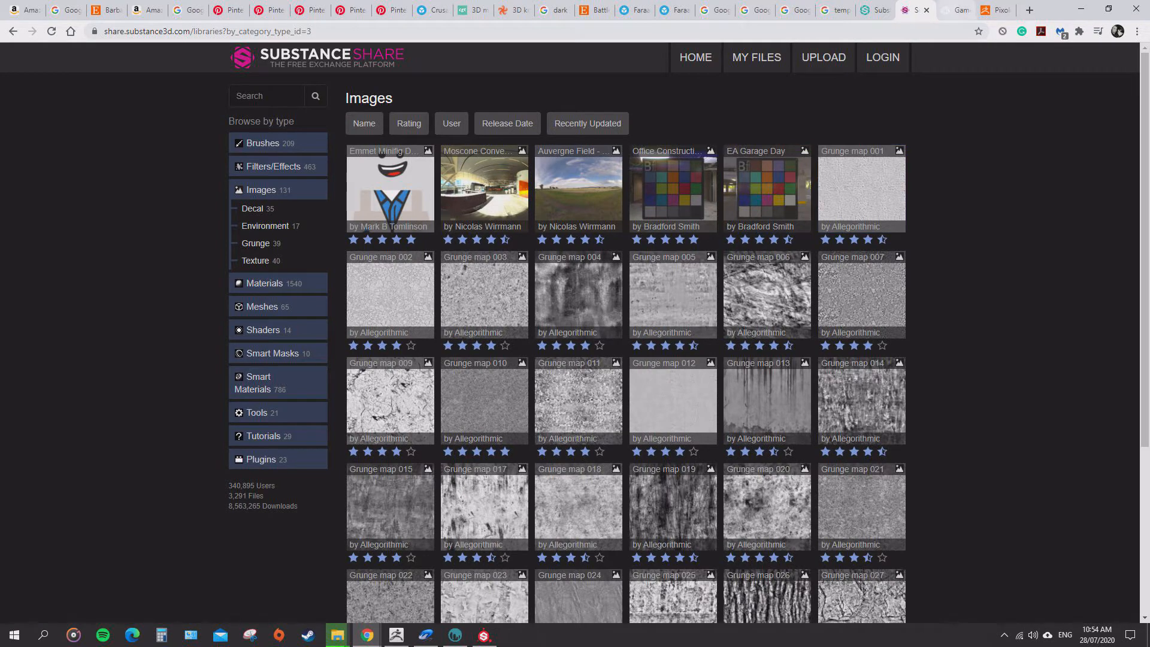
Switch to Pixologic's Alpha Library page, read its introduction and view the New alphas.
{"action": "left_click", "coordinate": [955, 10]}
{"action": "left_click", "coordinate": [996, 11]}
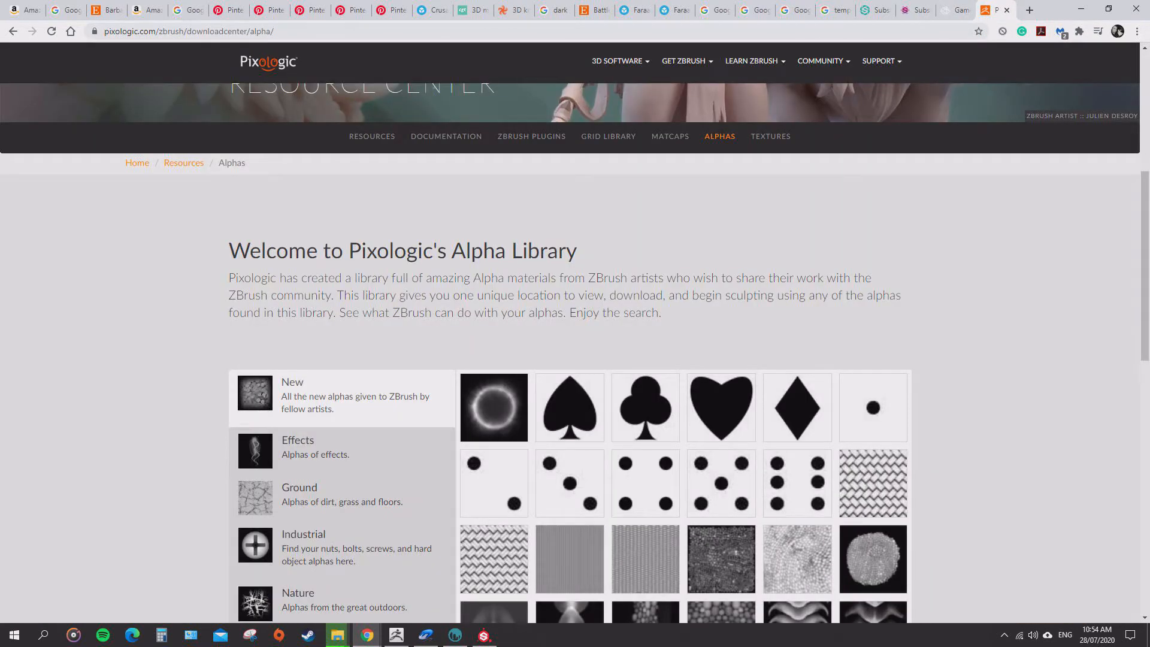
{"action": "left_click_drag", "start_coordinate": [157, 31], "coordinate": [208, 31]}
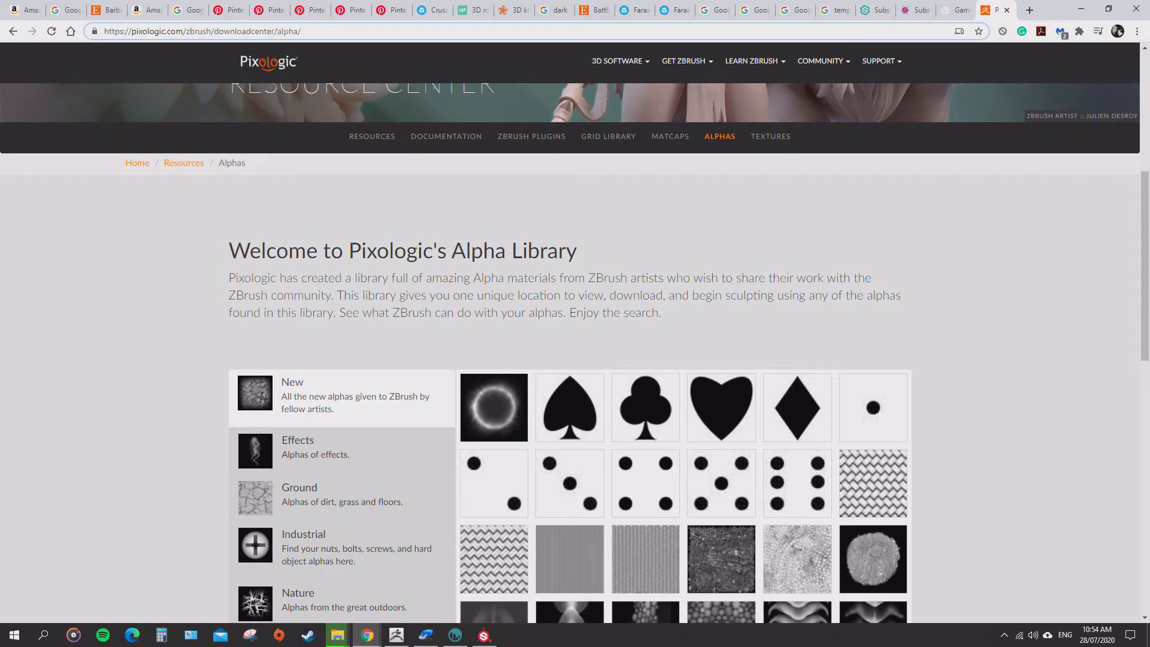
{"action": "left_click_drag", "start_coordinate": [238, 279], "coordinate": [658, 279]}
{"action": "left_click", "coordinate": [659, 281]}
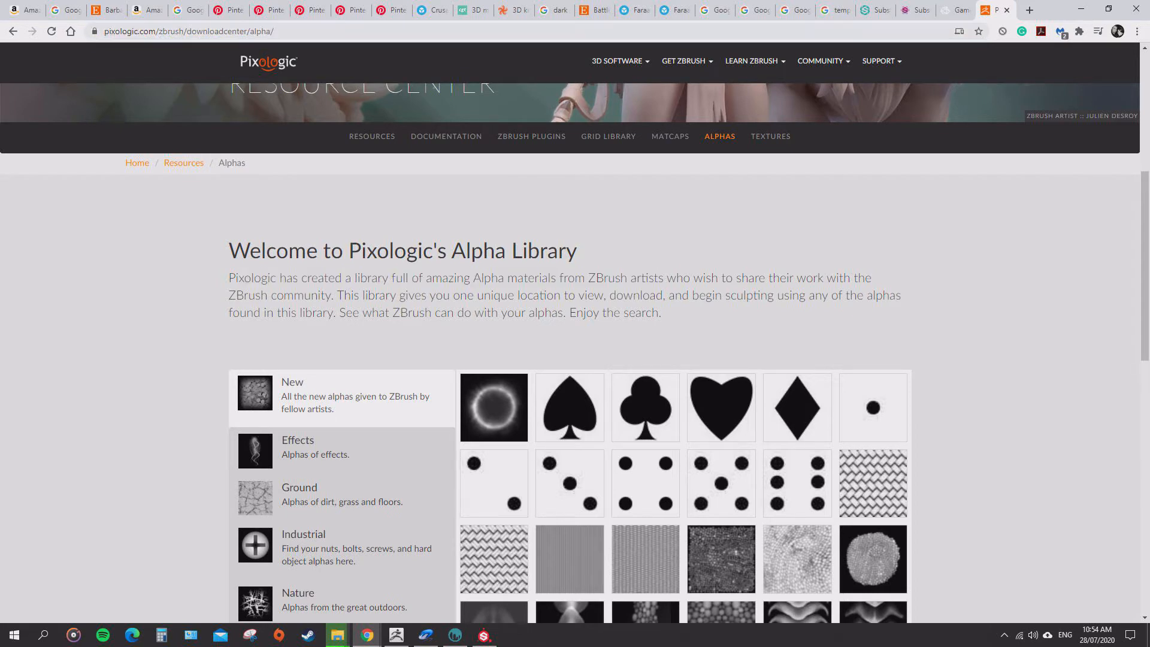
{"action": "scroll", "coordinate": [570, 384], "scroll_direction": "down", "scroll_amount": 3}
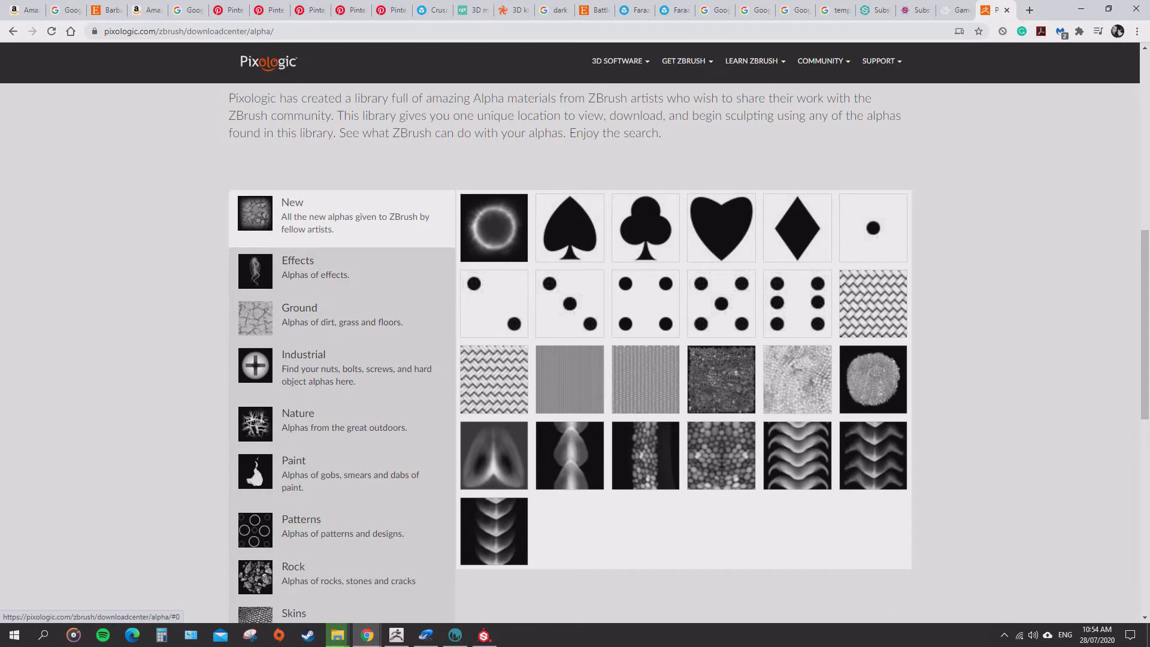
Look through the Effects and Ground alphas in Pixologic's Alpha Library.
{"action": "left_click", "coordinate": [336, 271]}
{"action": "scroll", "coordinate": [646, 282], "scroll_direction": "down", "scroll_amount": 4}
{"action": "scroll", "coordinate": [646, 288], "scroll_direction": "up", "scroll_amount": 4}
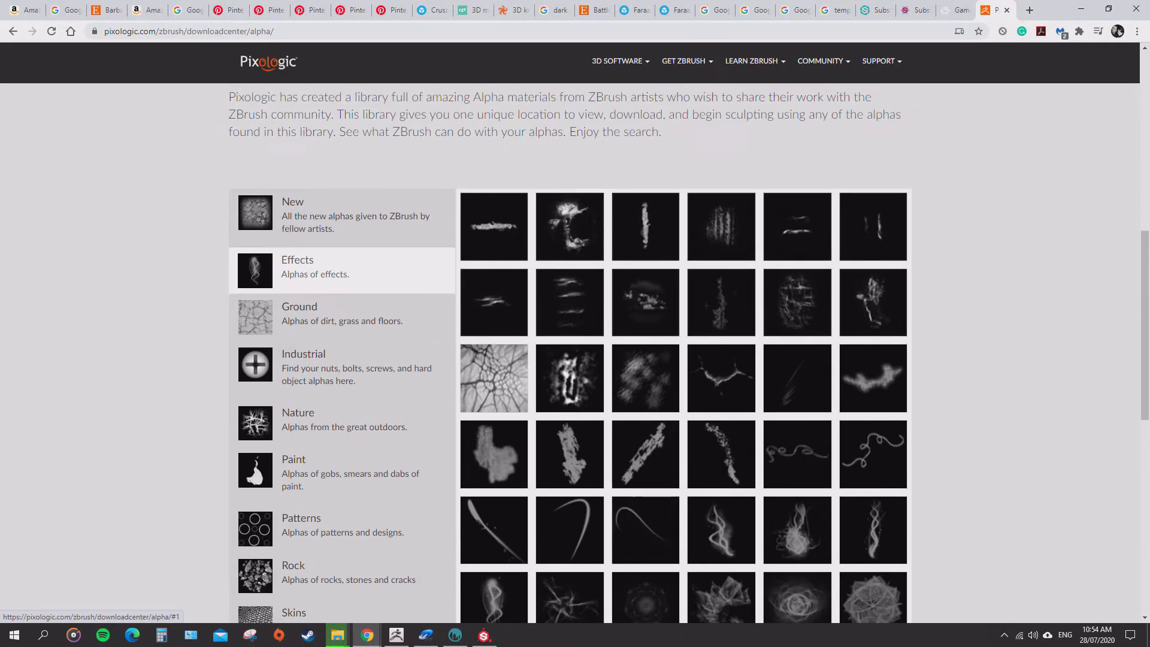
{"action": "left_click", "coordinate": [359, 316]}
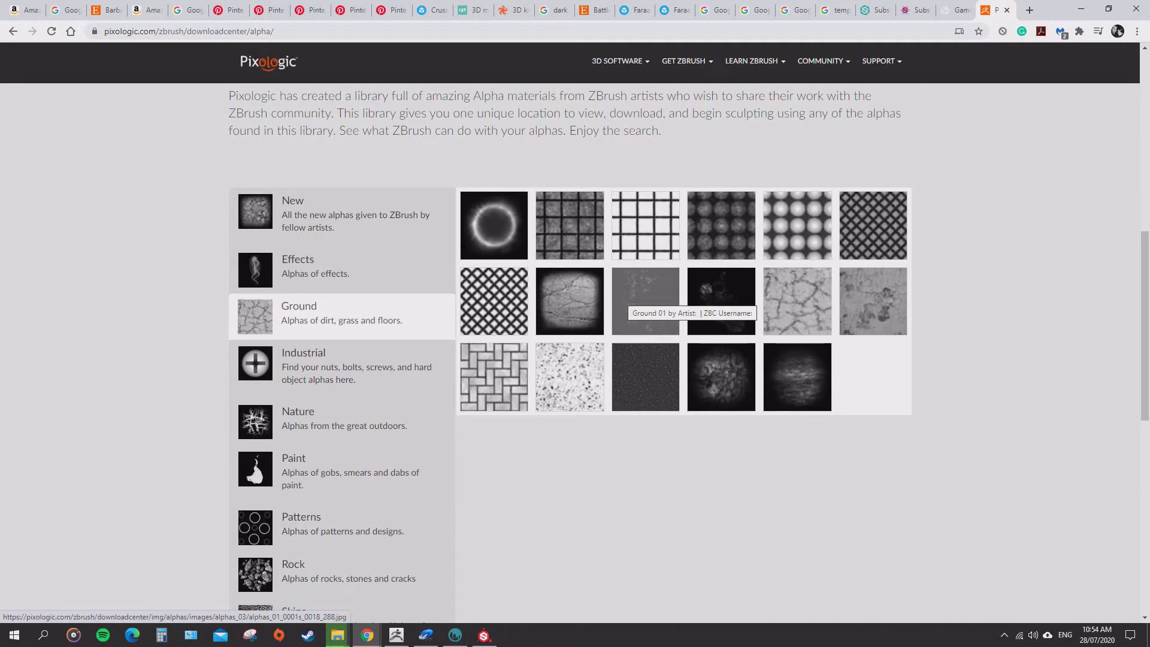
Open the Industrial category and examine its nut, bolt, screw and metal alphas.
{"action": "left_click", "coordinate": [336, 365]}
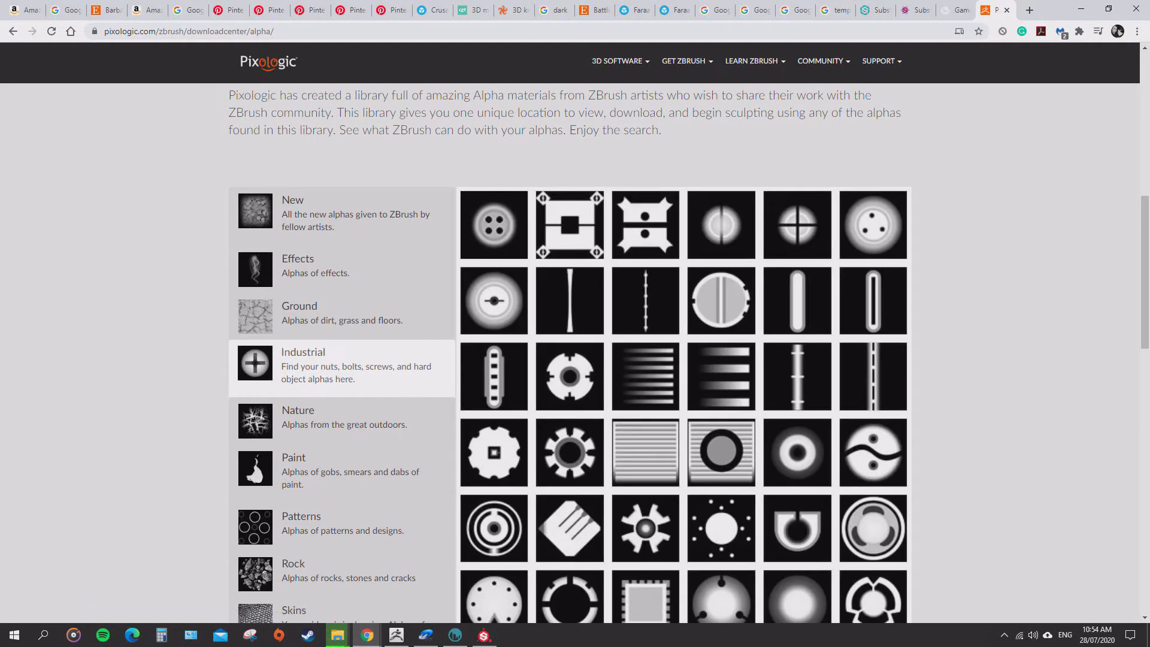
{"action": "scroll", "coordinate": [683, 353], "scroll_direction": "down", "scroll_amount": 15}
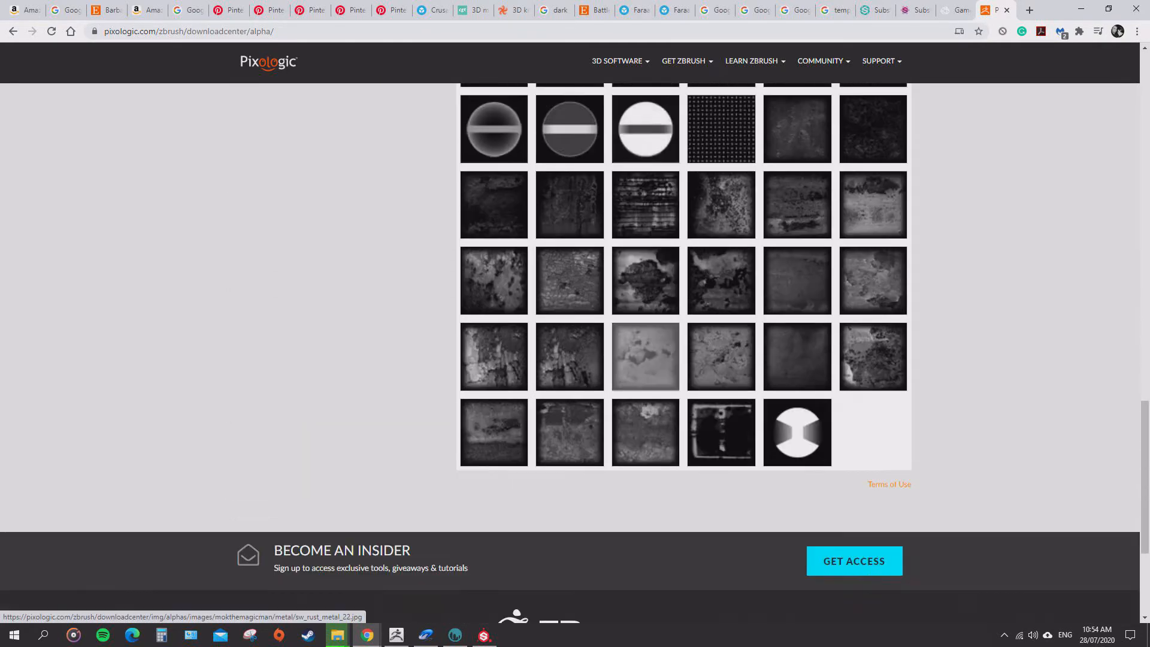
{"action": "scroll", "coordinate": [645, 358], "scroll_direction": "up", "scroll_amount": 5}
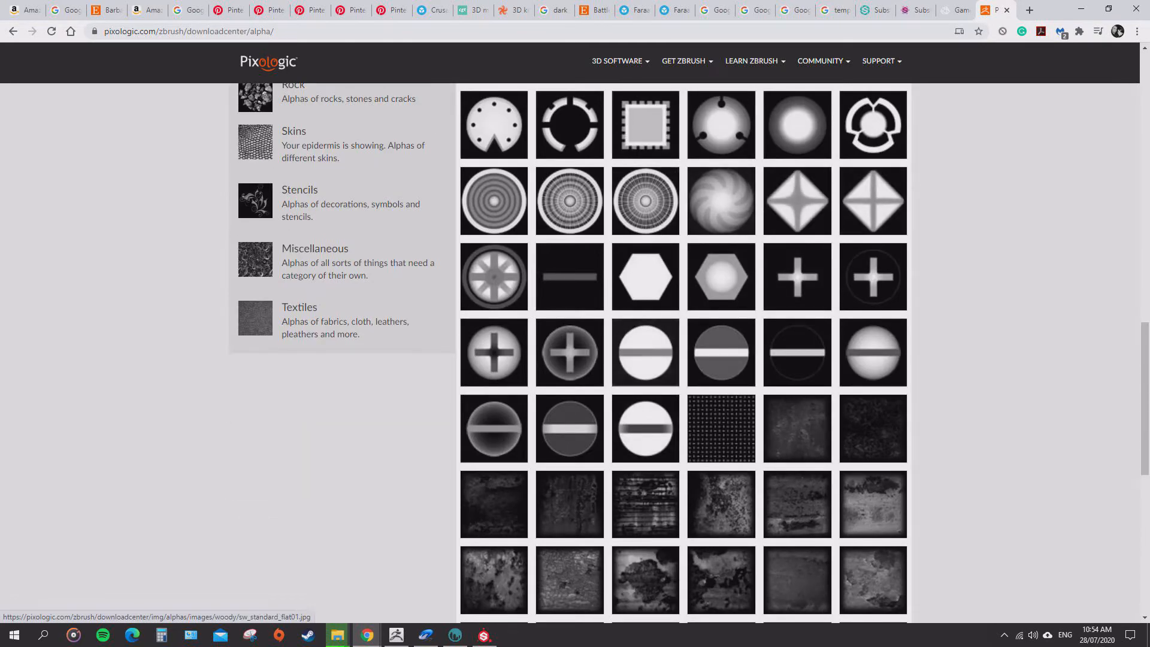
{"action": "scroll", "coordinate": [335, 347], "scroll_direction": "up", "scroll_amount": 5}
View the Patterns alphas and compare the alphas in the Rock and Skins categories.
{"action": "left_click", "coordinate": [335, 344]}
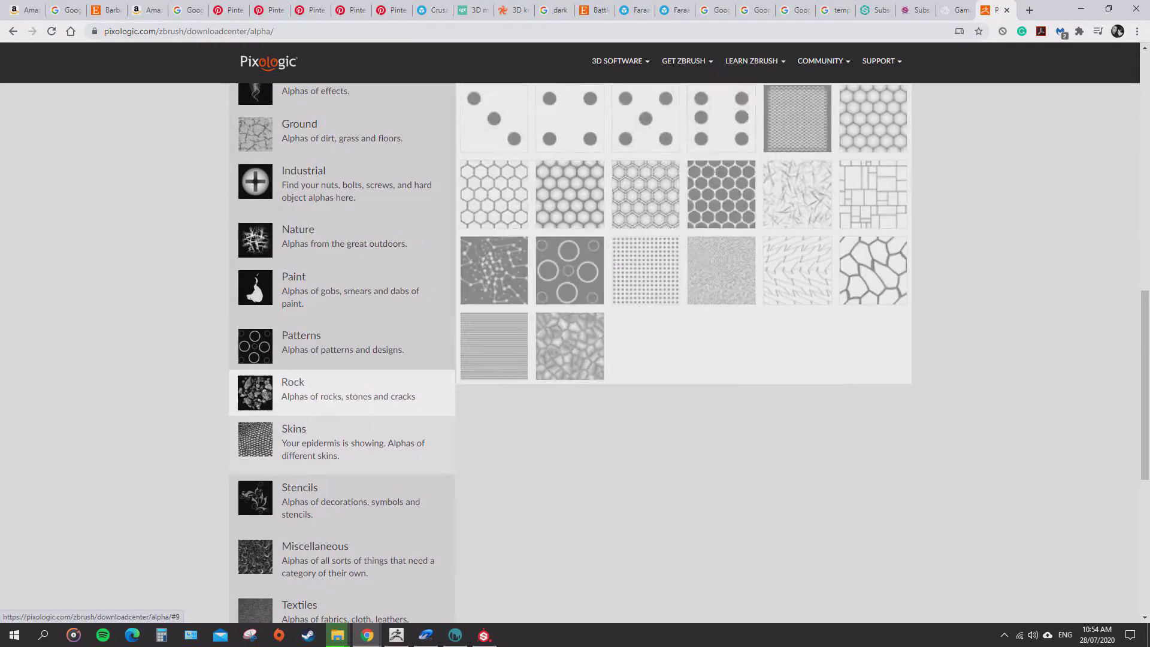
{"action": "left_click", "coordinate": [336, 392]}
{"action": "left_click", "coordinate": [335, 442]}
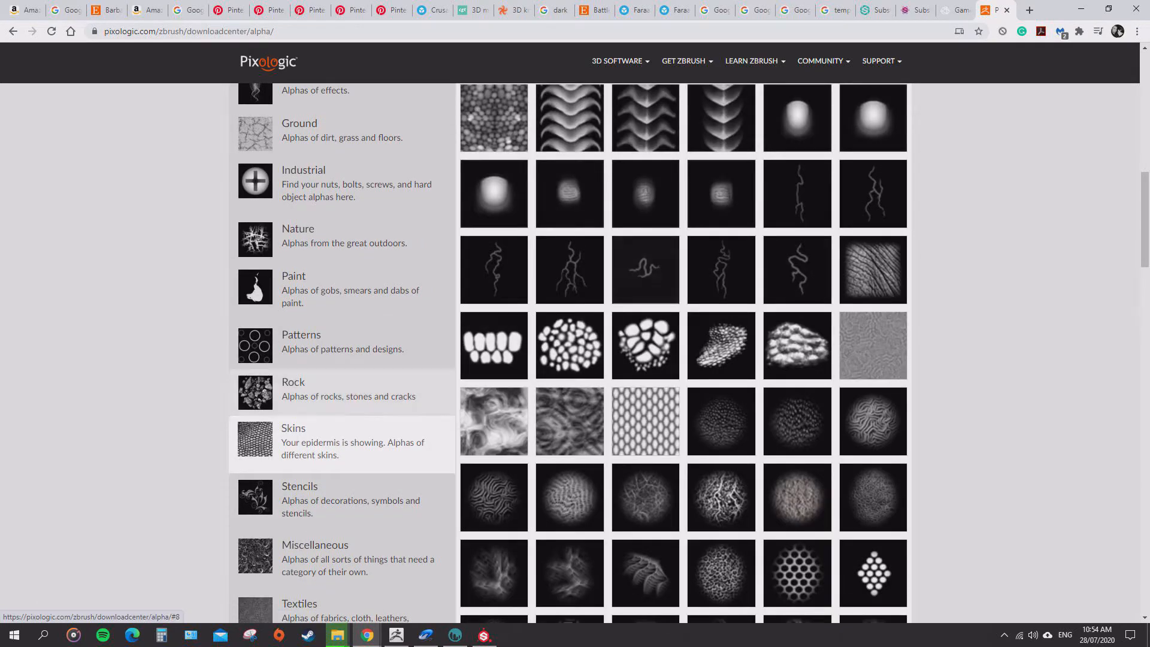
{"action": "left_click", "coordinate": [335, 393]}
{"action": "scroll", "coordinate": [712, 263], "scroll_direction": "down", "scroll_amount": 2}
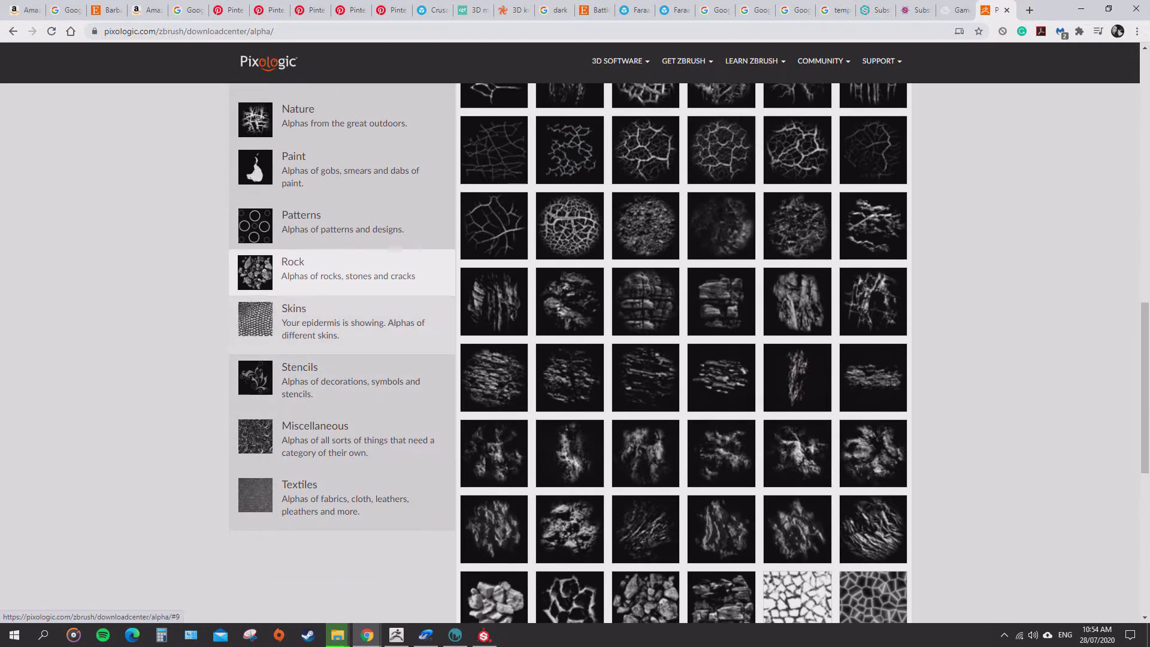
{"action": "left_click", "coordinate": [384, 323]}
{"action": "scroll", "coordinate": [570, 149], "scroll_direction": "up", "scroll_amount": 3}
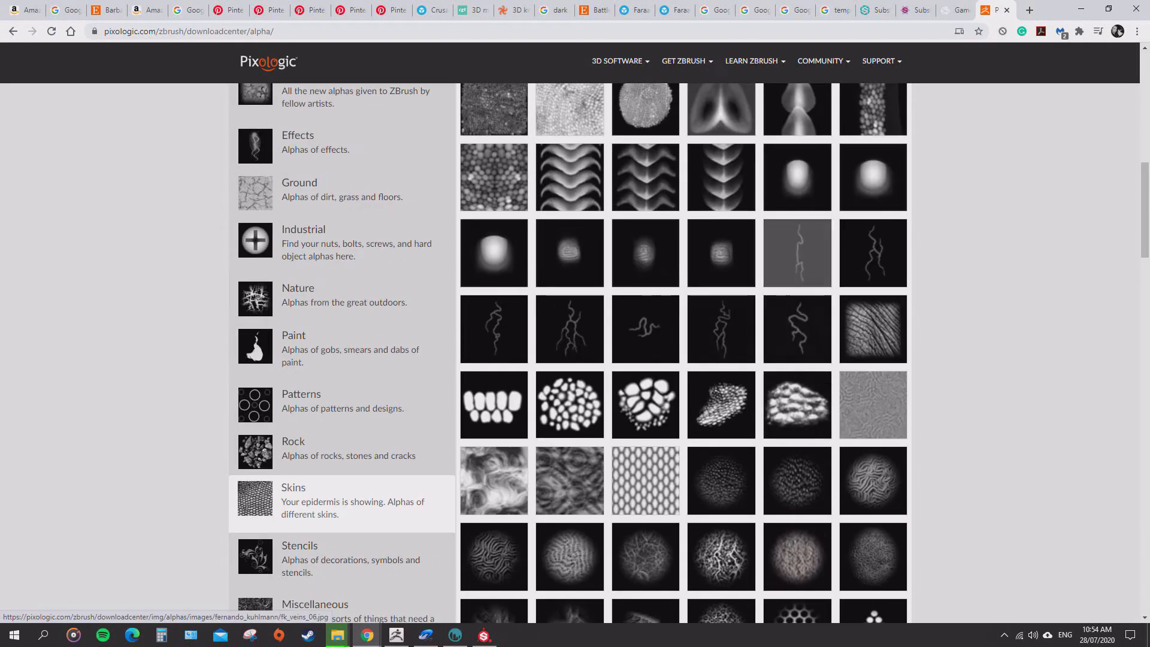
Open the Stencils category and look through its decoration and symbol alphas.
{"action": "scroll", "coordinate": [721, 329], "scroll_direction": "down", "scroll_amount": 2}
{"action": "left_click", "coordinate": [335, 440]}
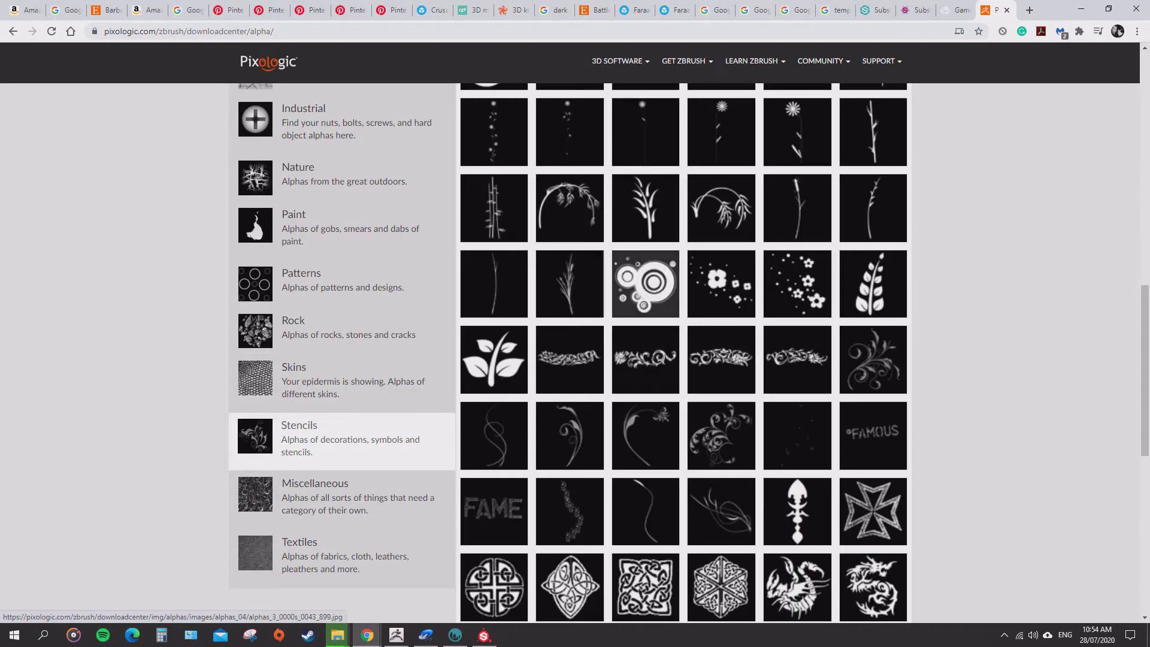
{"action": "scroll", "coordinate": [683, 420], "scroll_direction": "down", "scroll_amount": 5}
{"action": "scroll", "coordinate": [683, 419], "scroll_direction": "up", "scroll_amount": 5}
Open the Textiles category and look through its fabric, cloth and leather alphas.
{"action": "left_click", "coordinate": [335, 554]}
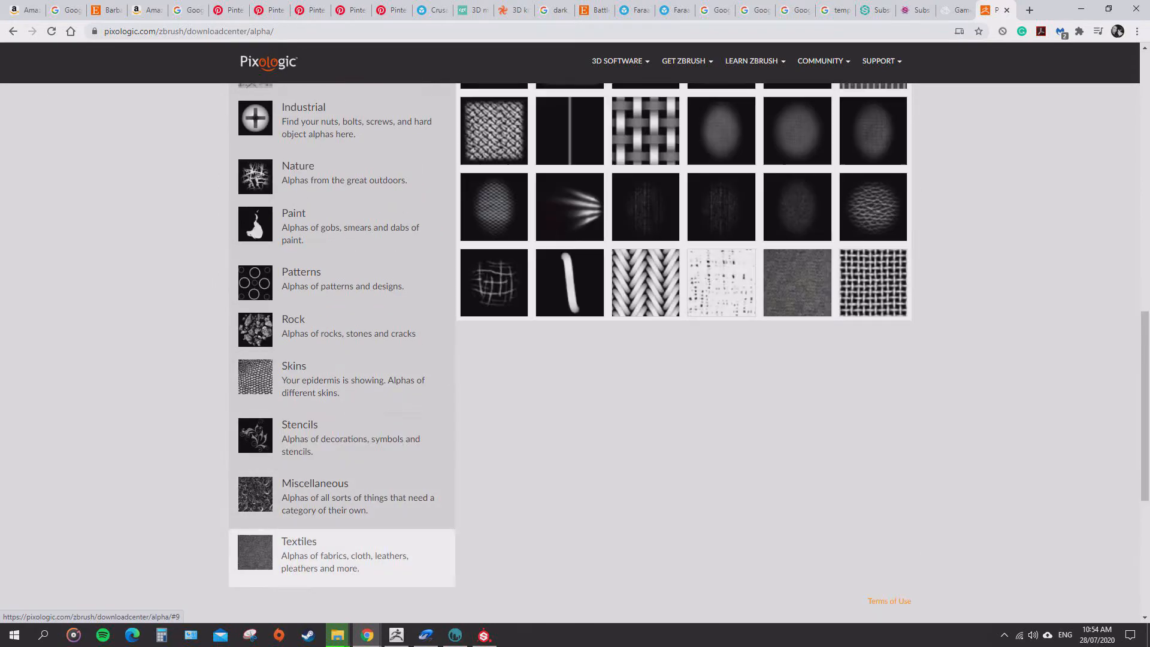
{"action": "scroll", "coordinate": [683, 360], "scroll_direction": "up", "scroll_amount": 4}
{"action": "scroll", "coordinate": [683, 360], "scroll_direction": "down", "scroll_amount": 2}
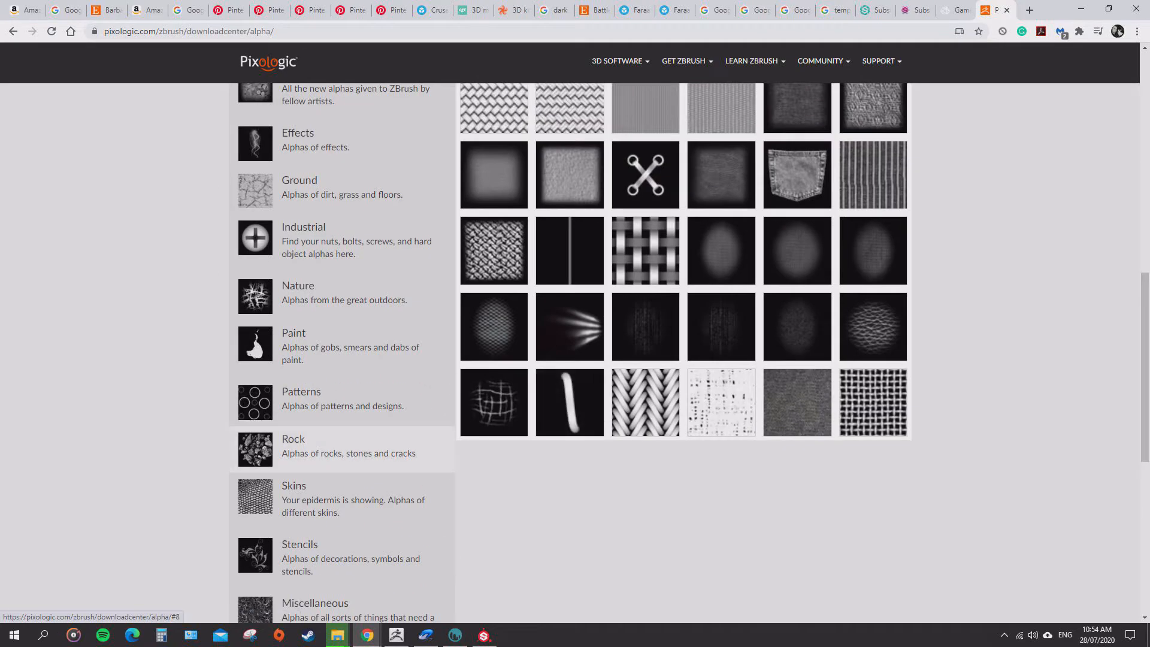
{"action": "scroll", "coordinate": [682, 359], "scroll_direction": "down", "scroll_amount": 5}
{"action": "scroll", "coordinate": [342, 377], "scroll_direction": "up", "scroll_amount": 12}
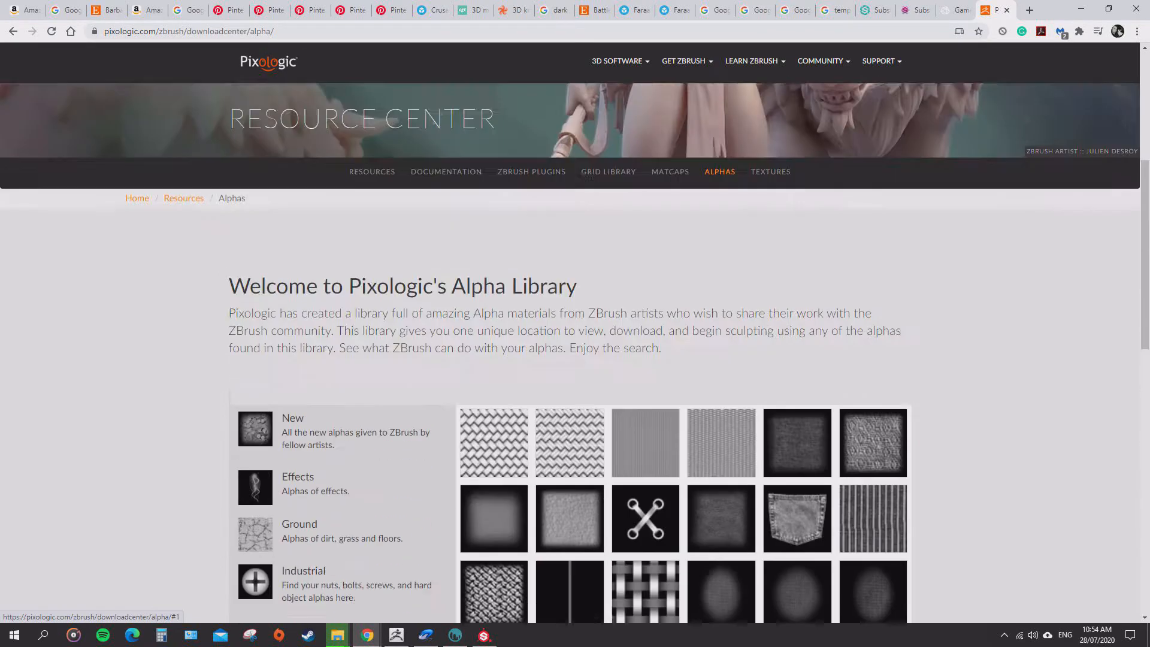
Go through the alpha categories again in order from Ground to Rock.
{"action": "scroll", "coordinate": [342, 377], "scroll_direction": "down", "scroll_amount": 5}
{"action": "left_click", "coordinate": [341, 315]}
{"action": "left_click", "coordinate": [341, 363]}
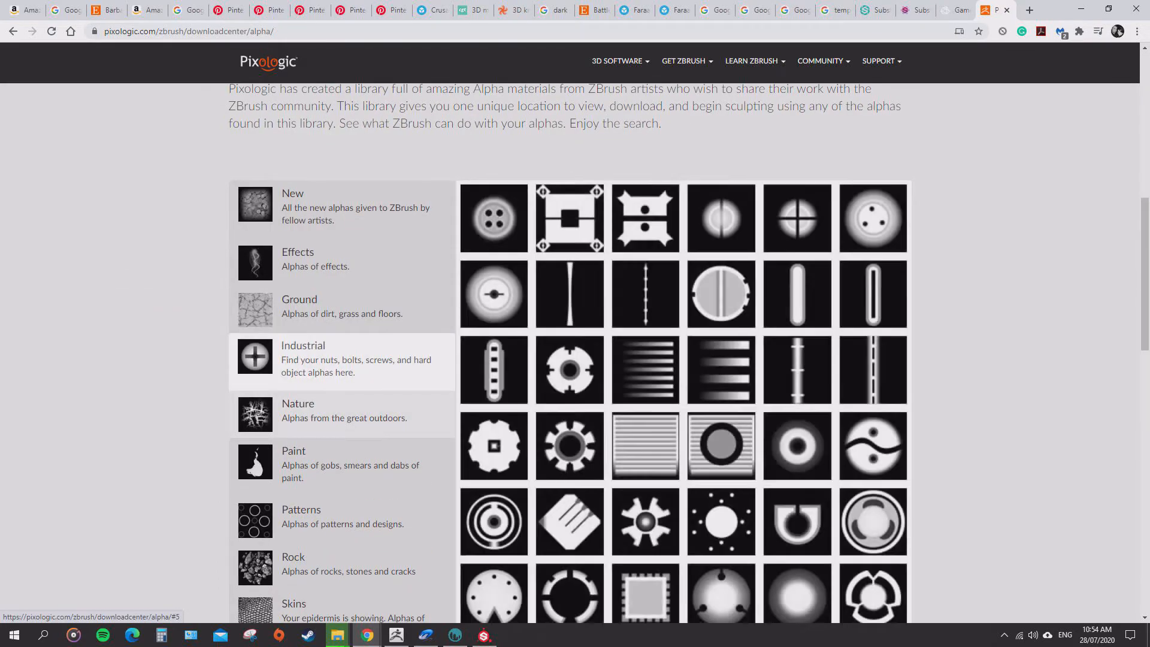
{"action": "left_click", "coordinate": [341, 414]}
{"action": "left_click", "coordinate": [341, 465]}
{"action": "left_click", "coordinate": [341, 517]}
{"action": "left_click", "coordinate": [341, 564]}
{"action": "scroll", "coordinate": [341, 564], "scroll_direction": "down", "scroll_amount": 5}
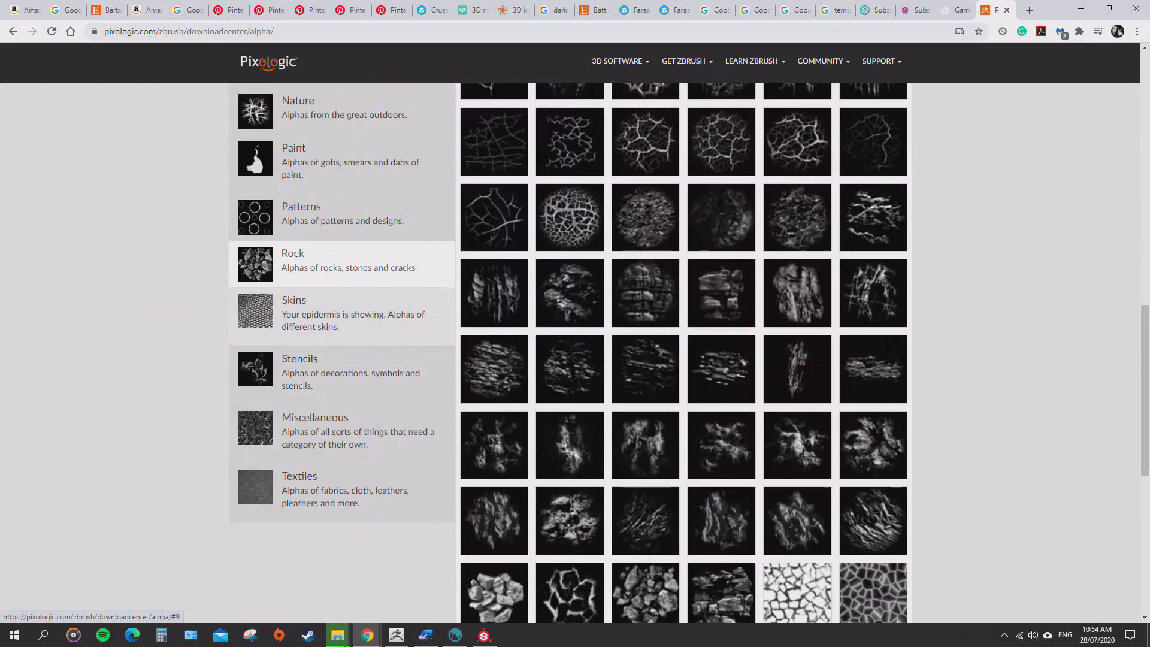
View the Skins, Stencils, Miscellaneous and Textiles alphas once more in turn.
{"action": "left_click", "coordinate": [341, 313]}
{"action": "left_click", "coordinate": [341, 372]}
{"action": "left_click", "coordinate": [341, 430]}
{"action": "left_click", "coordinate": [341, 488]}
{"action": "scroll", "coordinate": [341, 605], "scroll_direction": "up", "scroll_amount": 10}
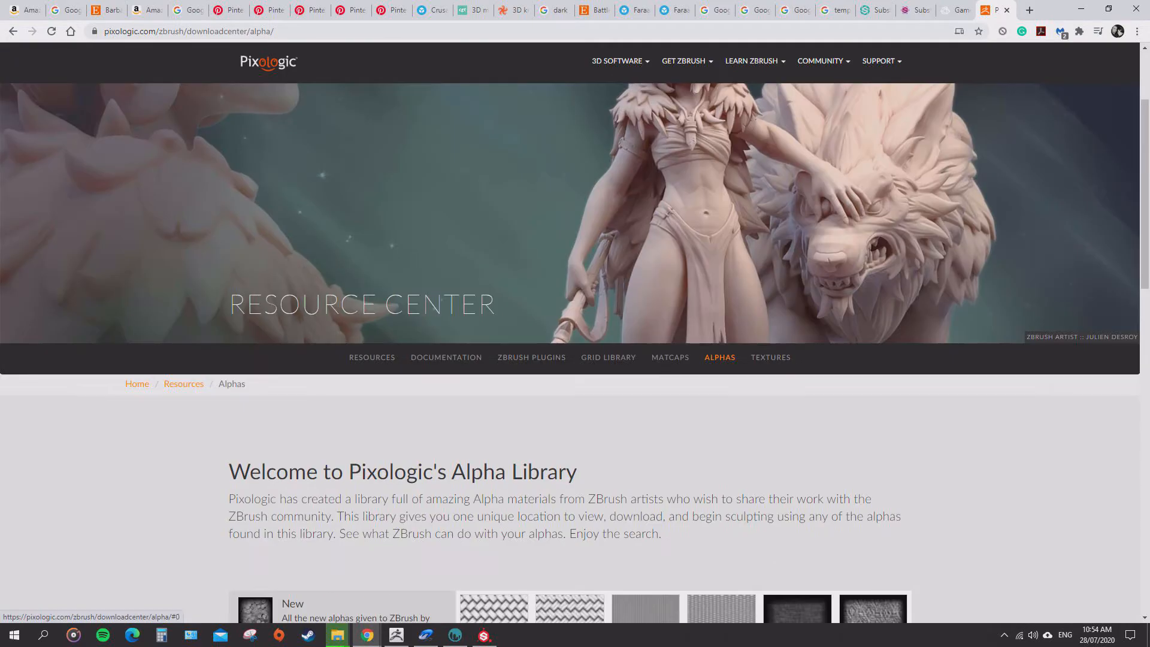
Switch to the GameTextures shop and look through its list of material categories.
{"action": "left_click", "coordinate": [956, 9]}
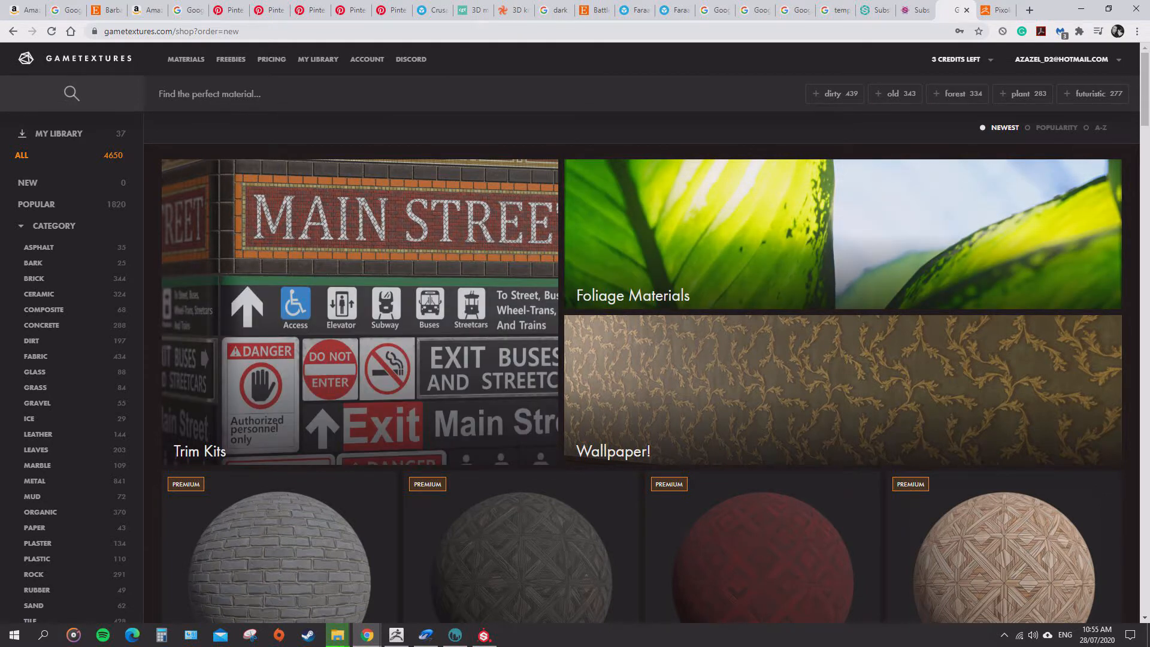
{"action": "mouse_move", "coordinate": [961, 59]}
{"action": "scroll", "coordinate": [59, 291], "scroll_direction": "down", "scroll_amount": 4}
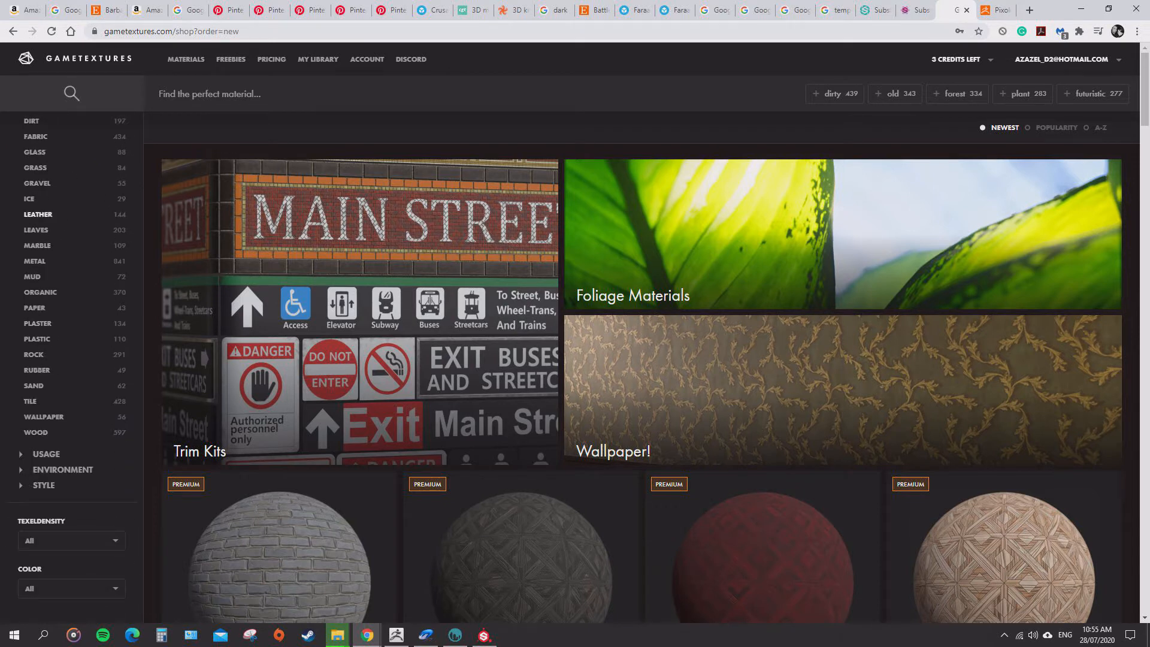
Collapse the Category filters in the GameTextures shop and expand the Usage filters to view their list.
{"action": "scroll", "coordinate": [71, 291], "scroll_direction": "up", "scroll_amount": 4}
{"action": "left_click", "coordinate": [71, 93]}
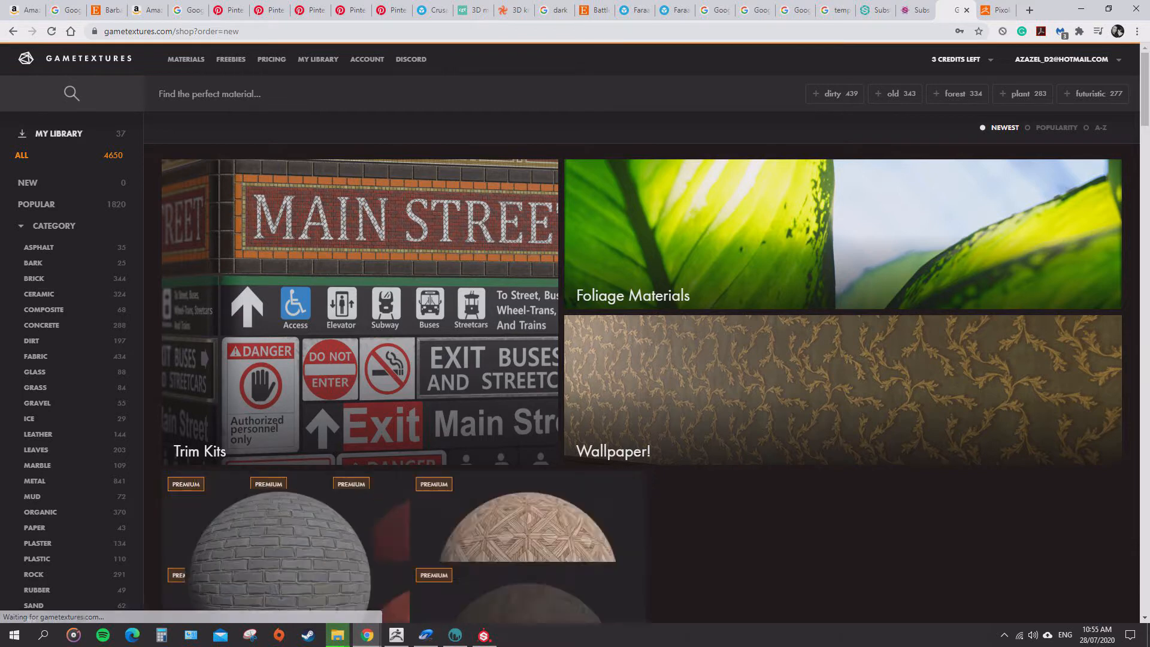
{"action": "left_click", "coordinate": [54, 227]}
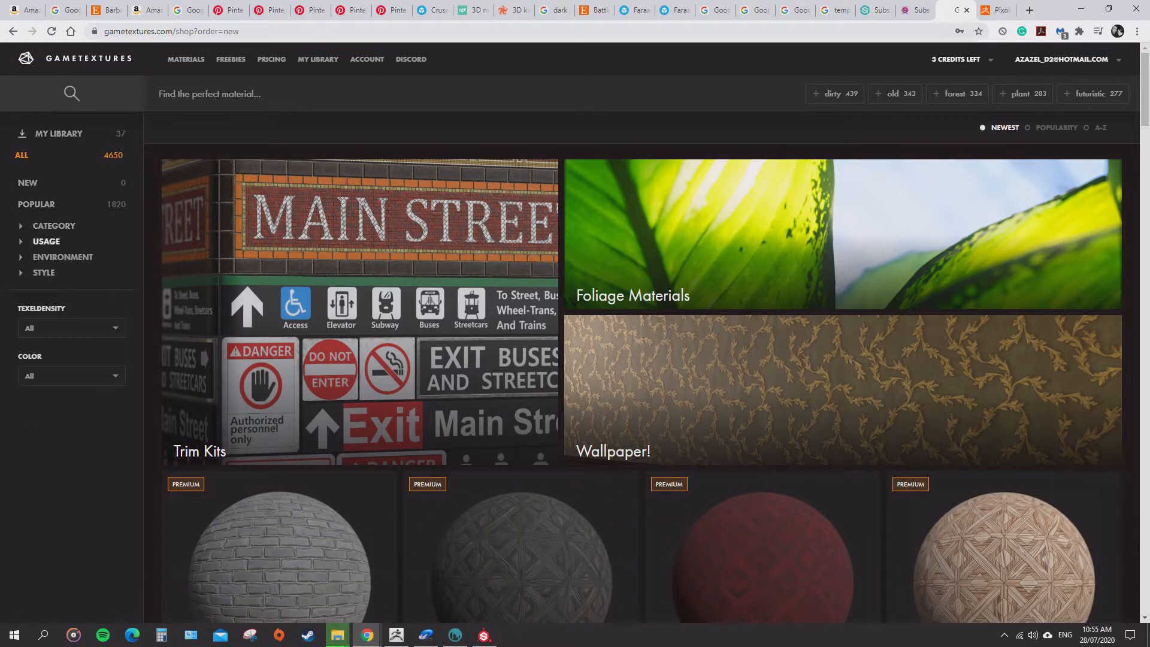
{"action": "left_click", "coordinate": [46, 241]}
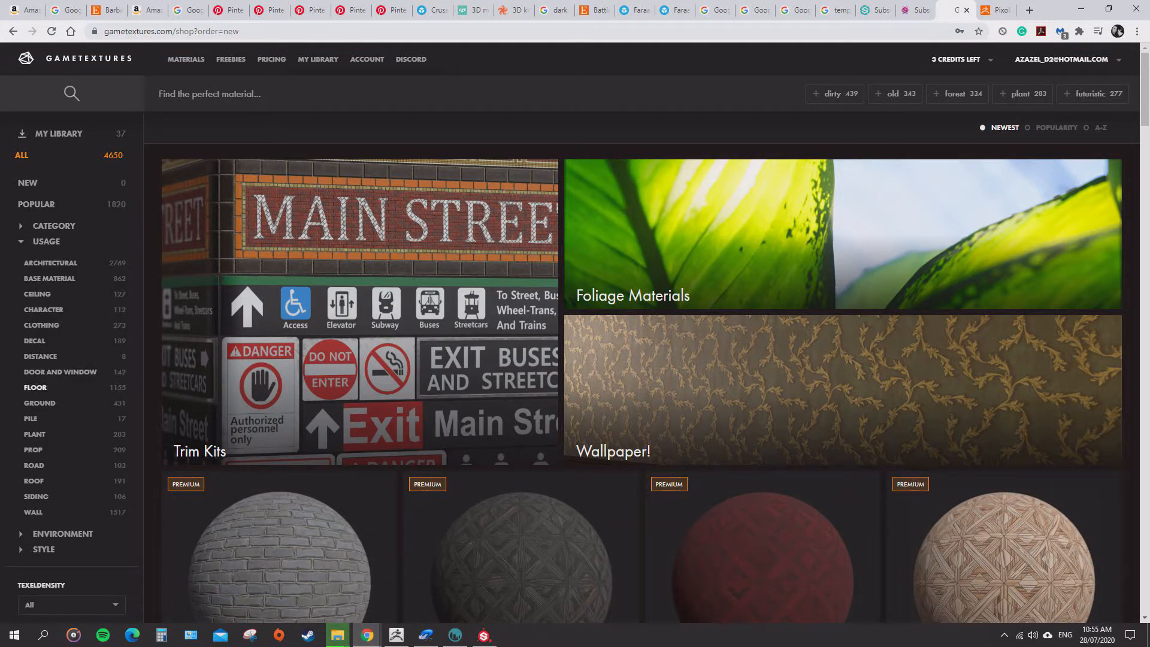
Open the GameTextures Freebies page and look through the free sample materials.
{"action": "left_click", "coordinate": [230, 59]}
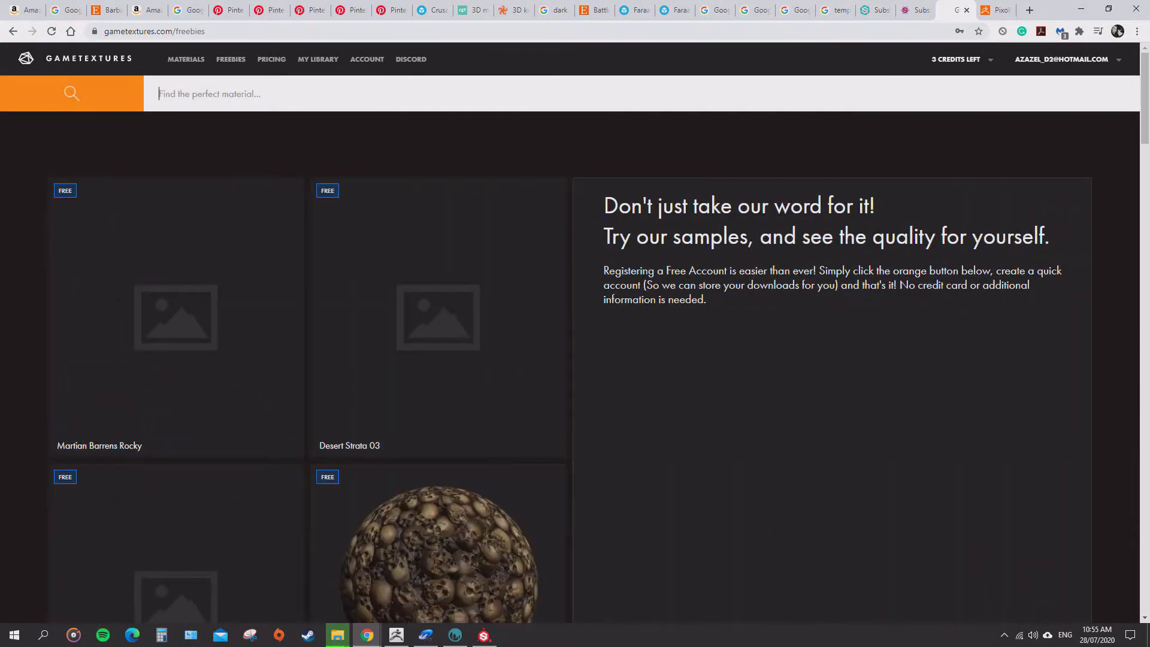
{"action": "scroll", "coordinate": [437, 183], "scroll_direction": "down", "scroll_amount": 12}
{"action": "scroll", "coordinate": [701, 335], "scroll_direction": "down", "scroll_amount": 20}
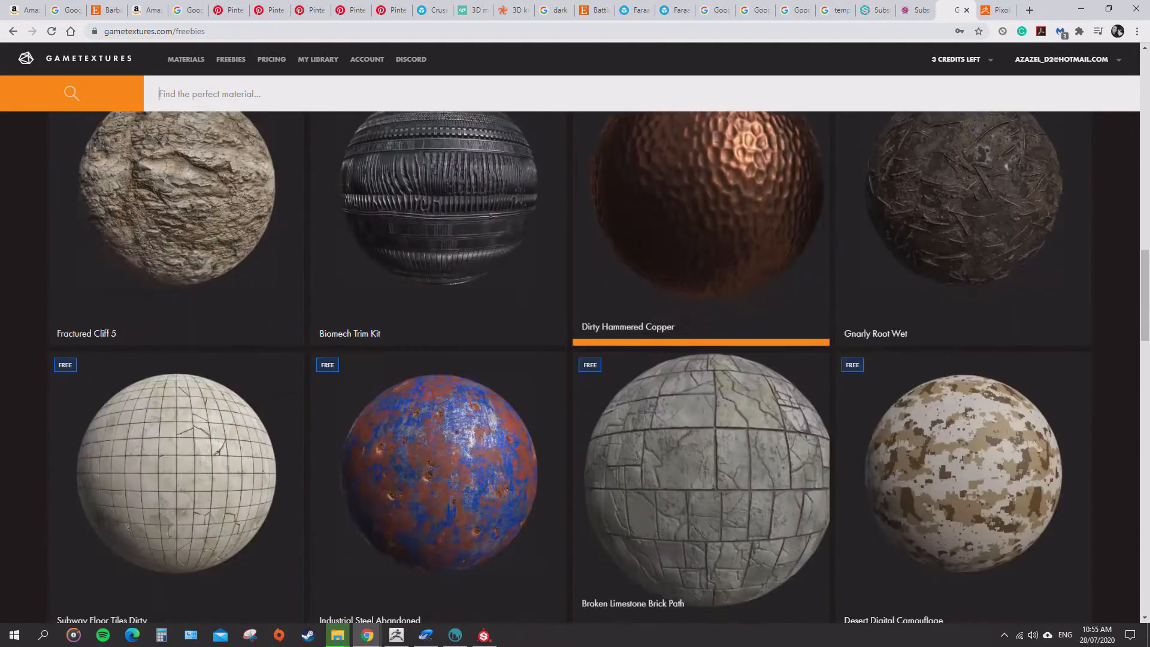
{"action": "scroll", "coordinate": [701, 335], "scroll_direction": "up", "scroll_amount": 20}
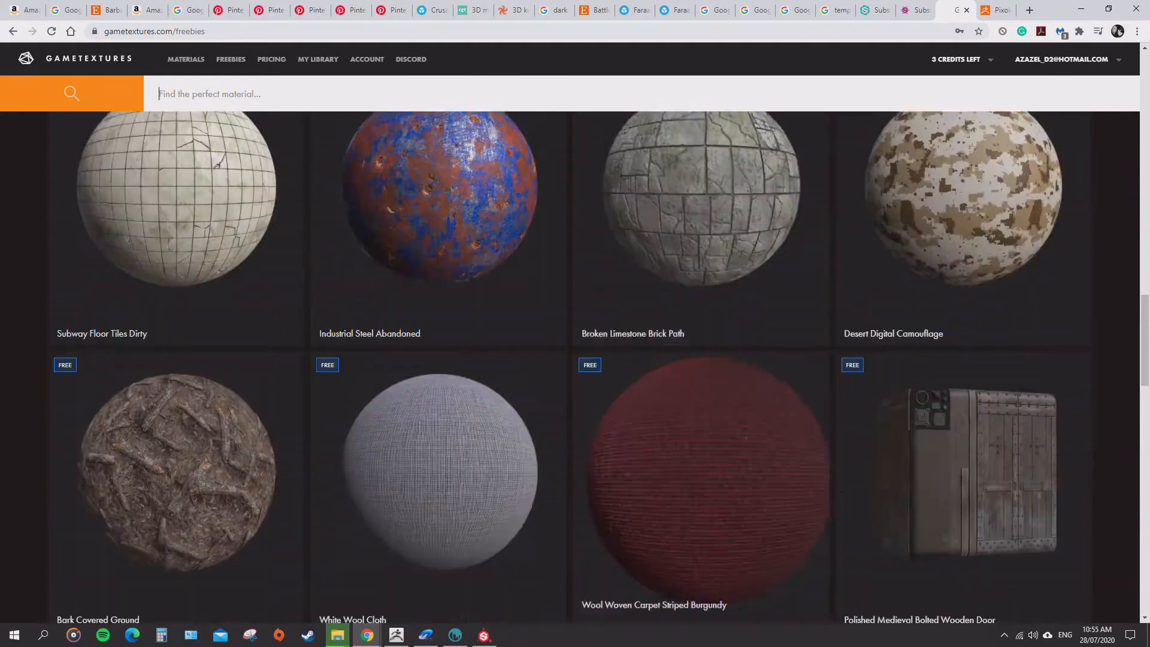
{"action": "scroll", "coordinate": [438, 359], "scroll_direction": "up", "scroll_amount": 3}
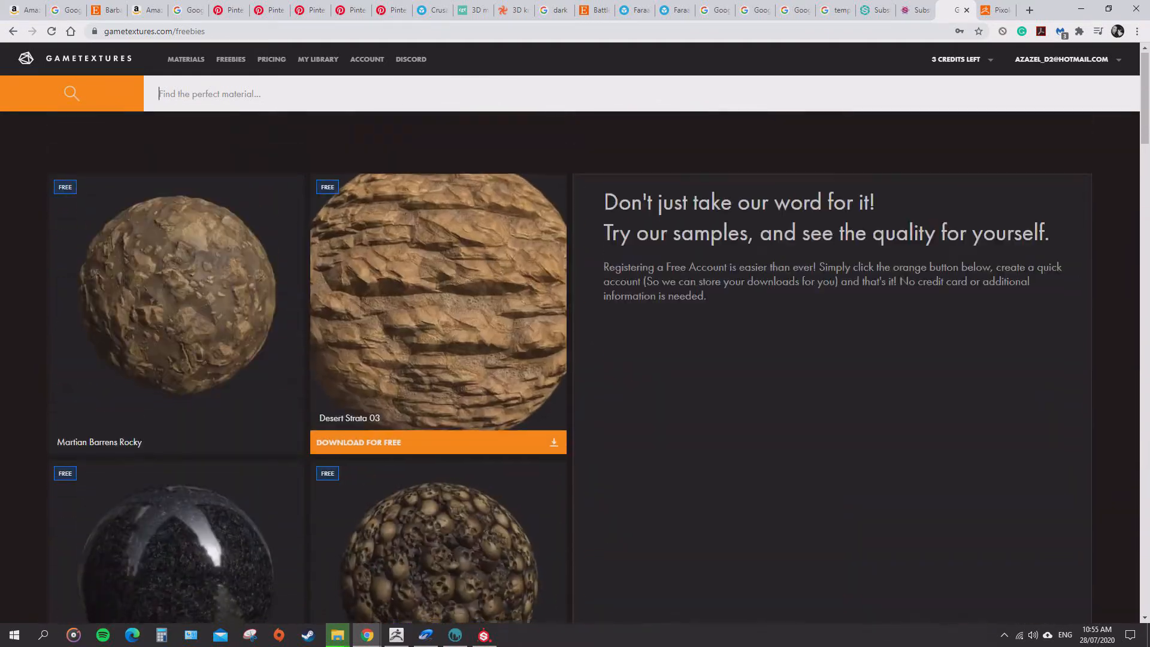
{"action": "scroll", "coordinate": [438, 360], "scroll_direction": "down", "scroll_amount": 5}
{"action": "scroll", "coordinate": [438, 359], "scroll_direction": "up", "scroll_amount": 7}
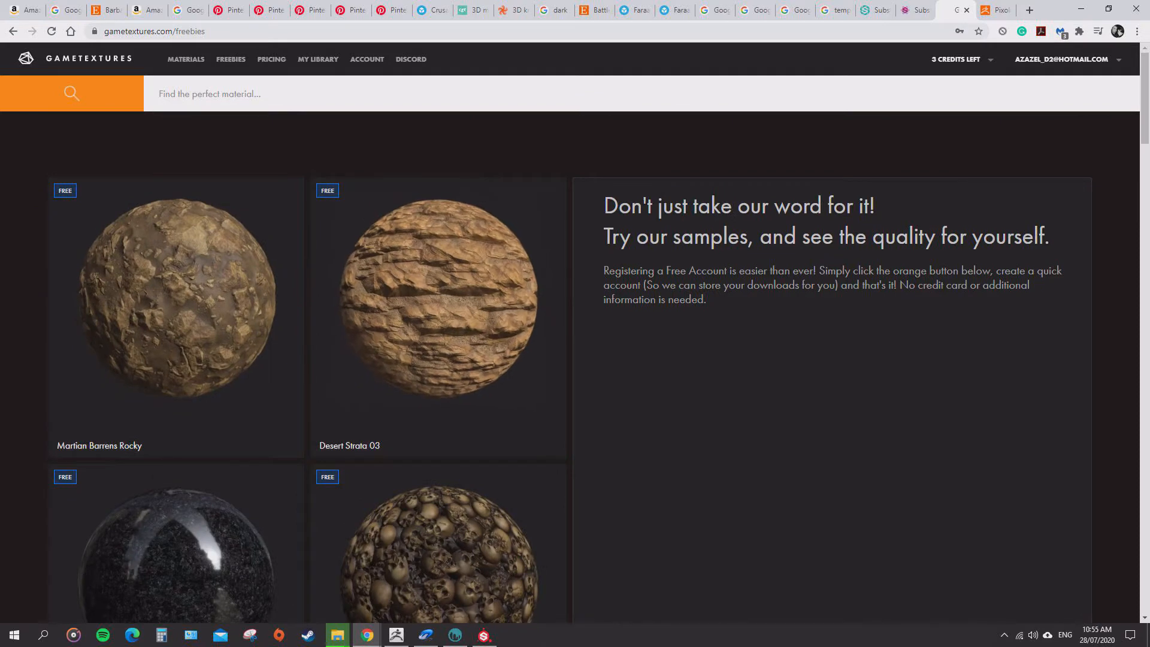
Open the subscription pricing page and compare the Hobbiest, Freelancer, Indie Game and Studio plans.
{"action": "left_click", "coordinate": [272, 58]}
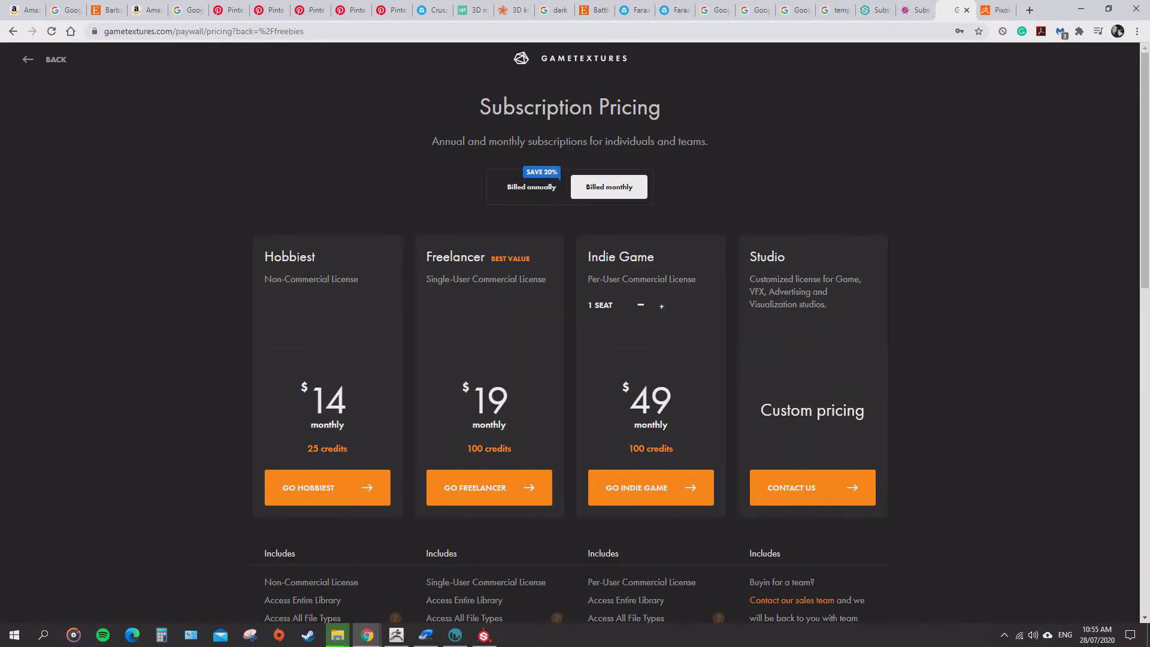
{"action": "scroll", "coordinate": [570, 336], "scroll_direction": "down", "scroll_amount": 2}
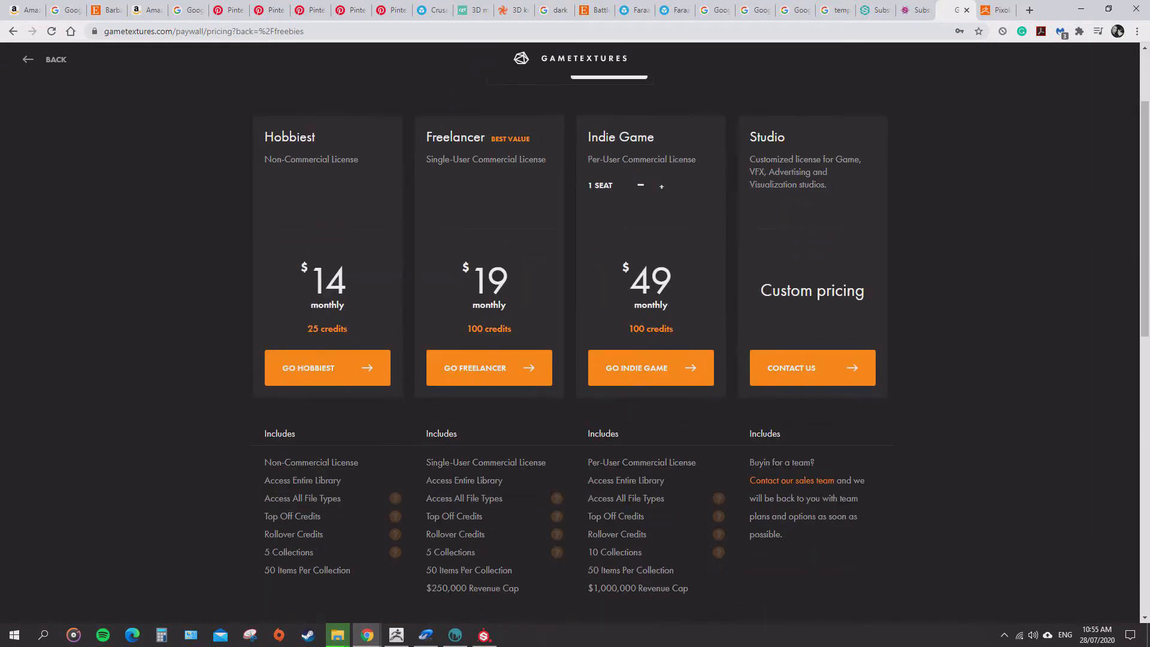
{"action": "scroll", "coordinate": [569, 335], "scroll_direction": "up", "scroll_amount": 2}
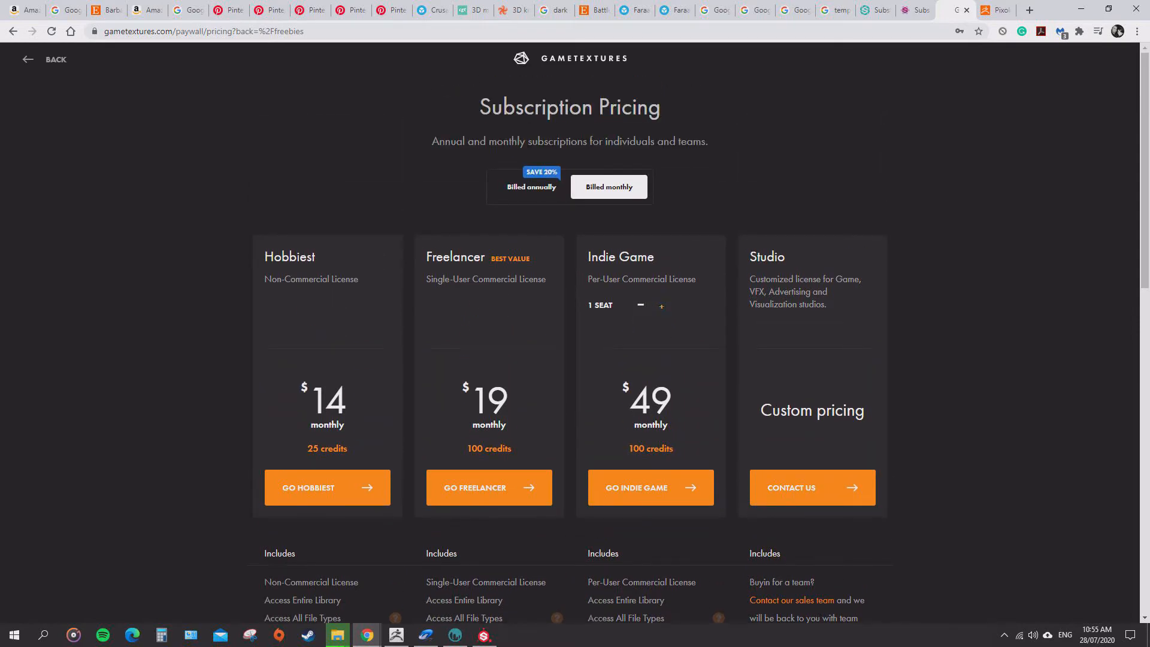
{"action": "scroll", "coordinate": [570, 335], "scroll_direction": "down", "scroll_amount": 3}
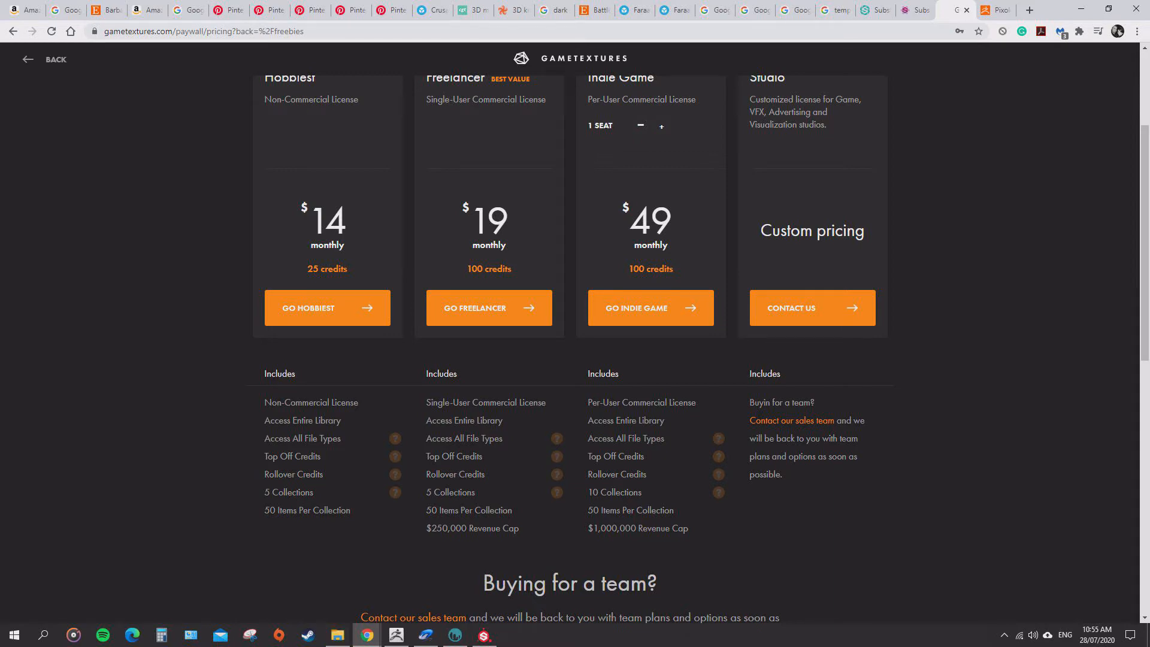
{"action": "scroll", "coordinate": [570, 336], "scroll_direction": "up", "scroll_amount": 3}
Revisit the open Substance Share and Pixologic Alpha Library pages, then return to the GameTextures pricing page.
{"action": "left_click", "coordinate": [916, 10]}
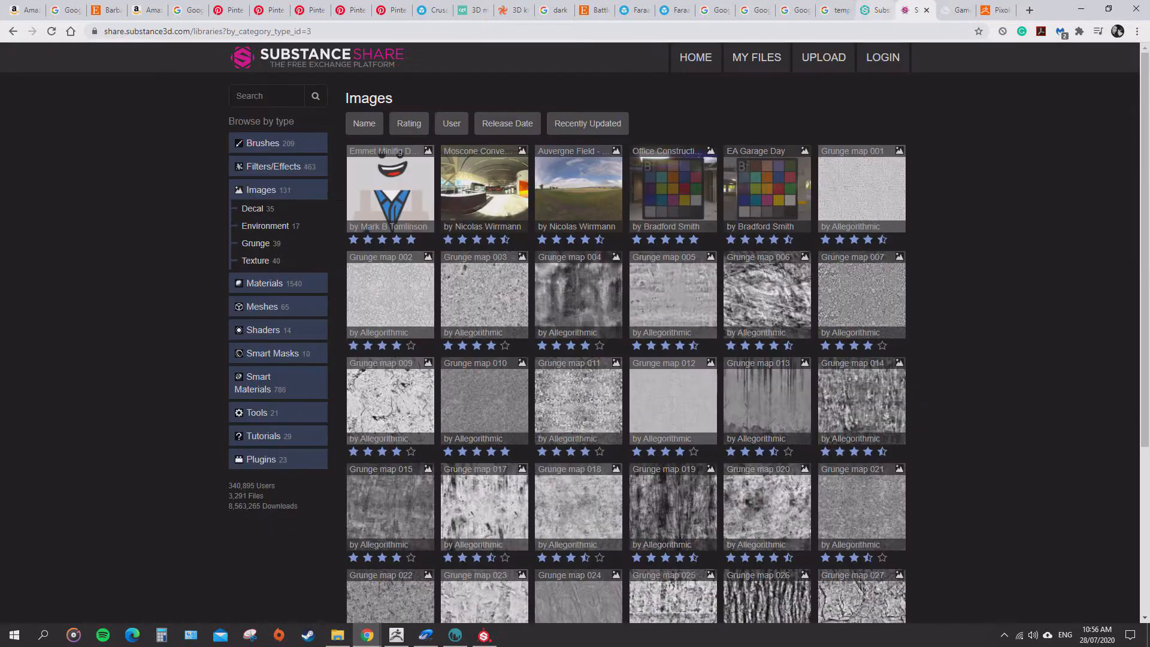
{"action": "left_click", "coordinate": [876, 10]}
{"action": "left_click", "coordinate": [996, 11]}
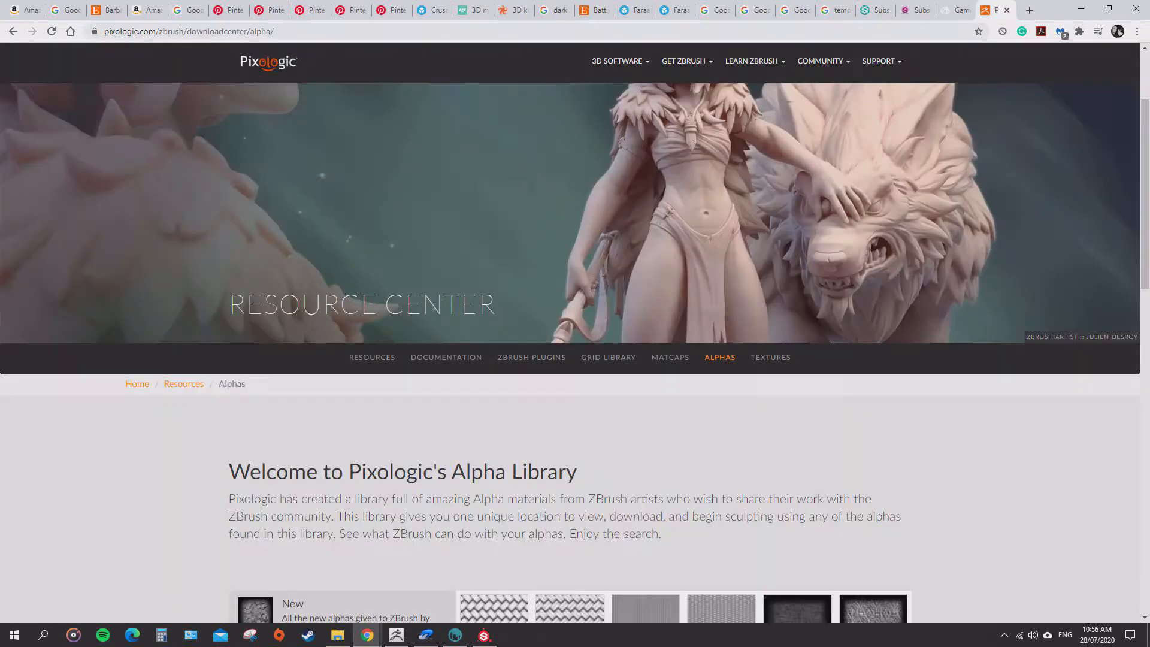
{"action": "left_click", "coordinate": [957, 11]}
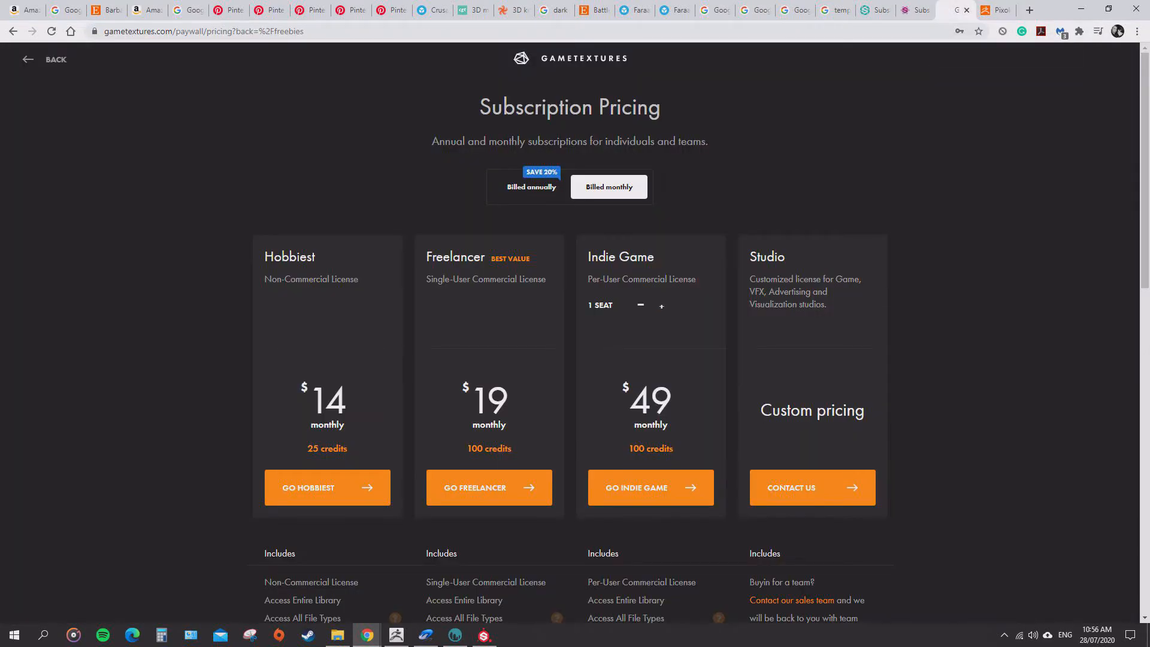
Leave the pricing page and go back to the full GameTextures materials shop.
{"action": "left_click", "coordinate": [55, 60]}
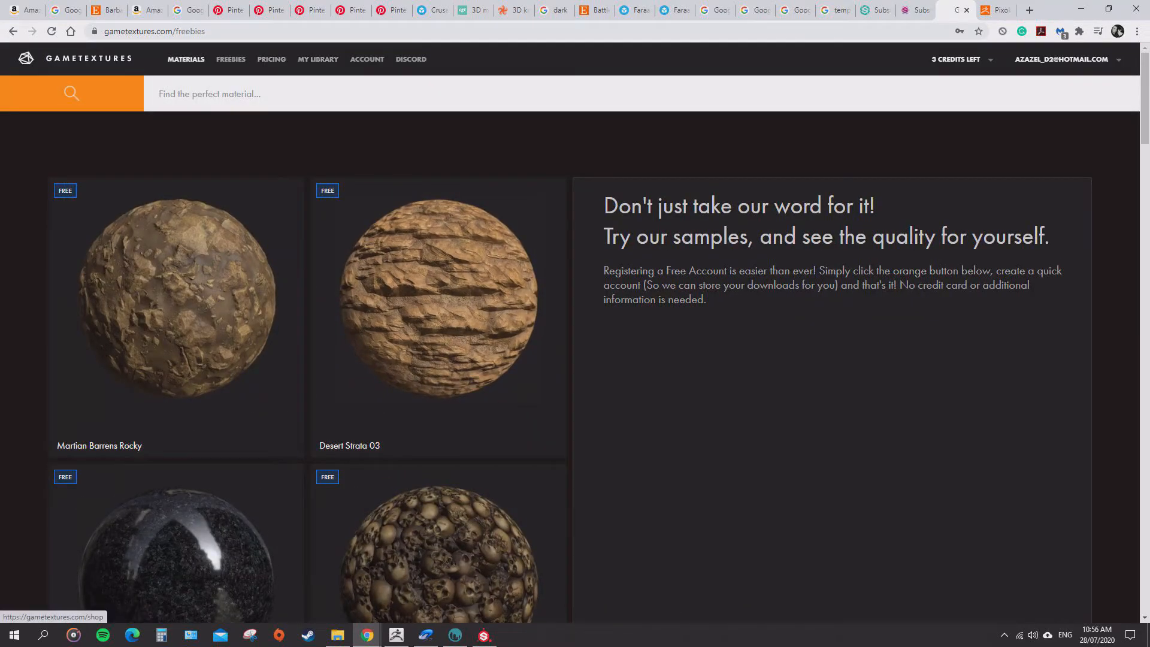
{"action": "left_click", "coordinate": [185, 60]}
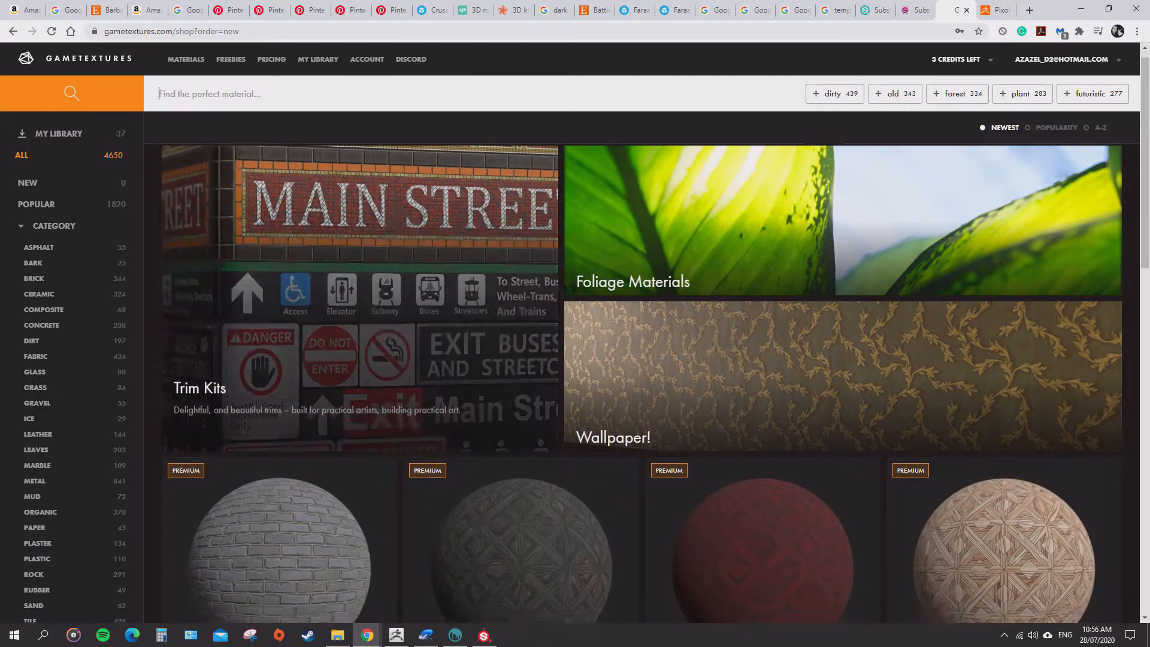
{"action": "scroll", "coordinate": [279, 300], "scroll_direction": "down", "scroll_amount": 5}
{"action": "scroll", "coordinate": [279, 300], "scroll_direction": "up", "scroll_amount": 5}
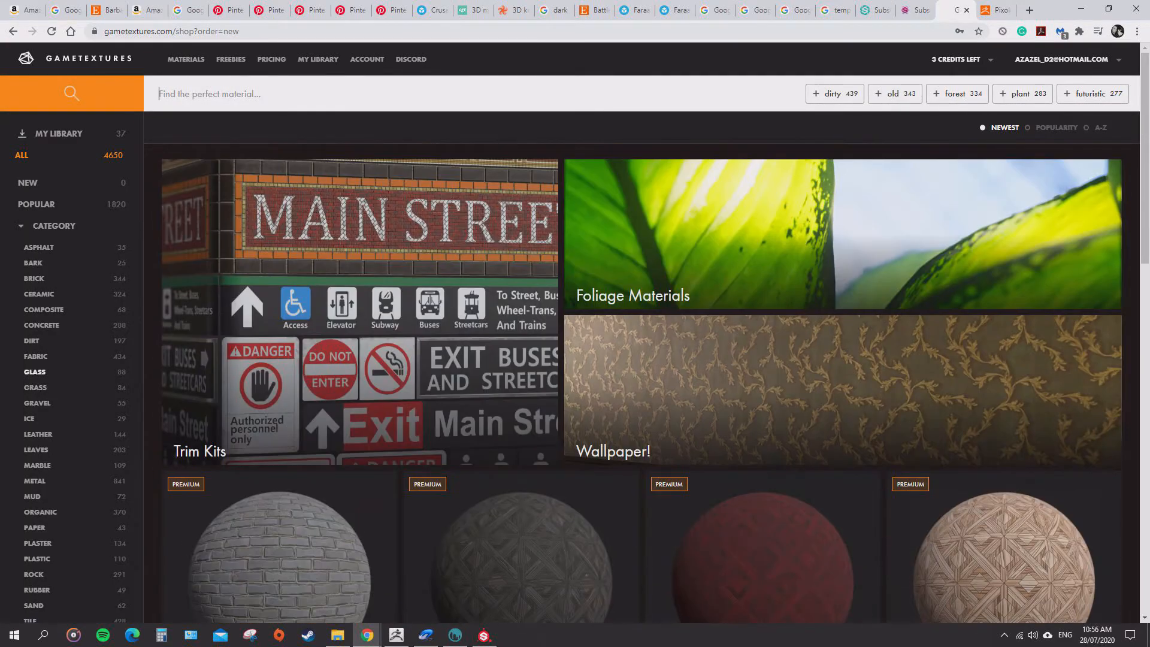
Filter the materials by the Fabric category and examine the Luxurious Silk variants.
{"action": "left_click", "coordinate": [35, 356]}
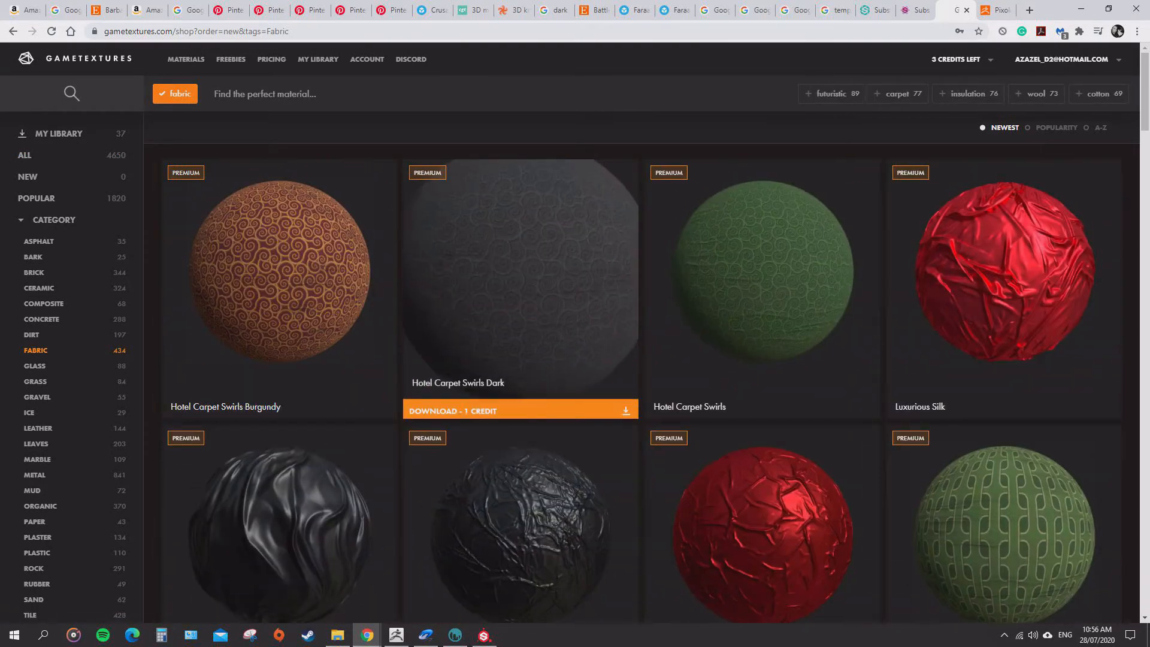
{"action": "mouse_move", "coordinate": [1003, 289]}
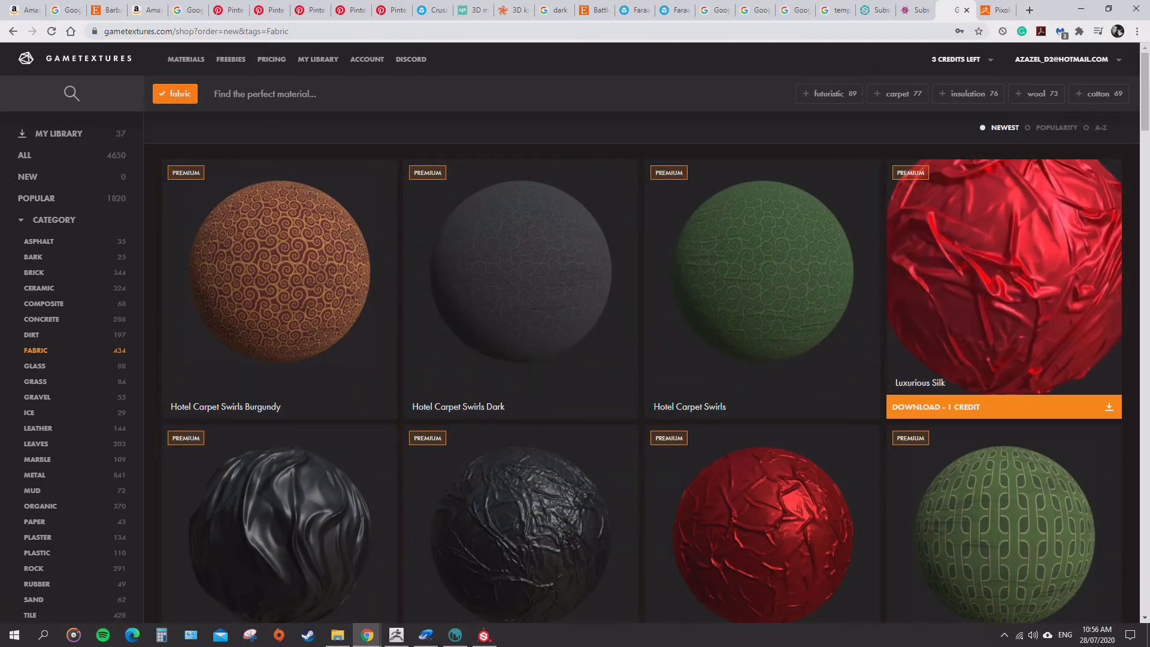
{"action": "scroll", "coordinate": [762, 288], "scroll_direction": "down", "scroll_amount": 4}
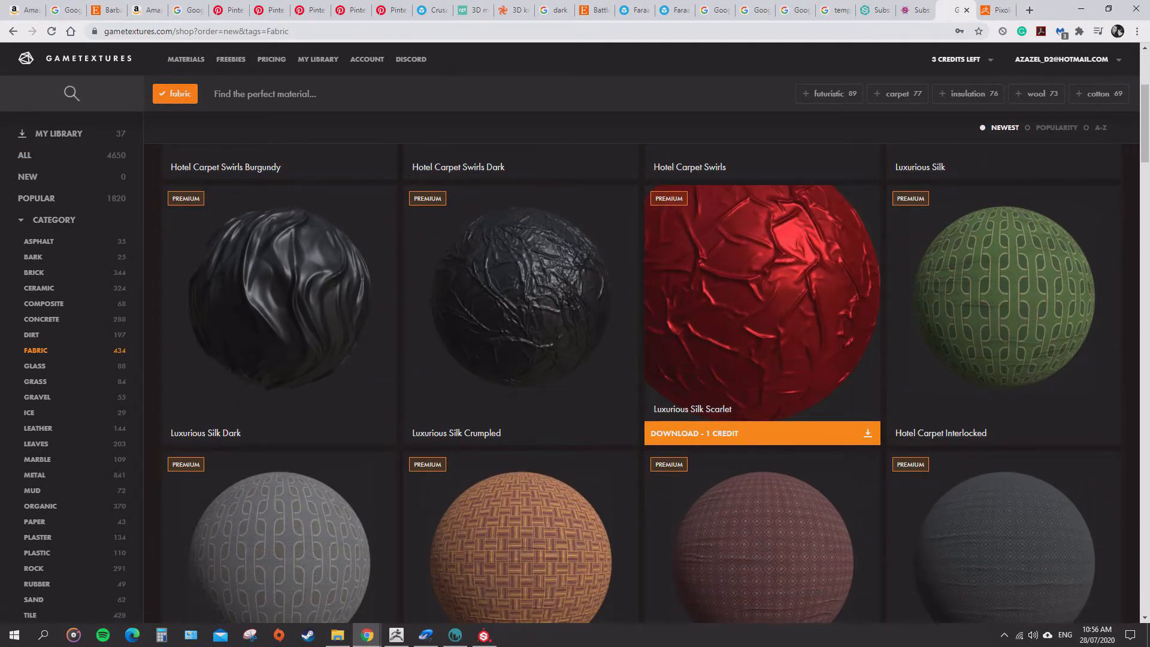
{"action": "mouse_move", "coordinate": [279, 335]}
{"action": "scroll", "coordinate": [279, 335], "scroll_direction": "up", "scroll_amount": 2}
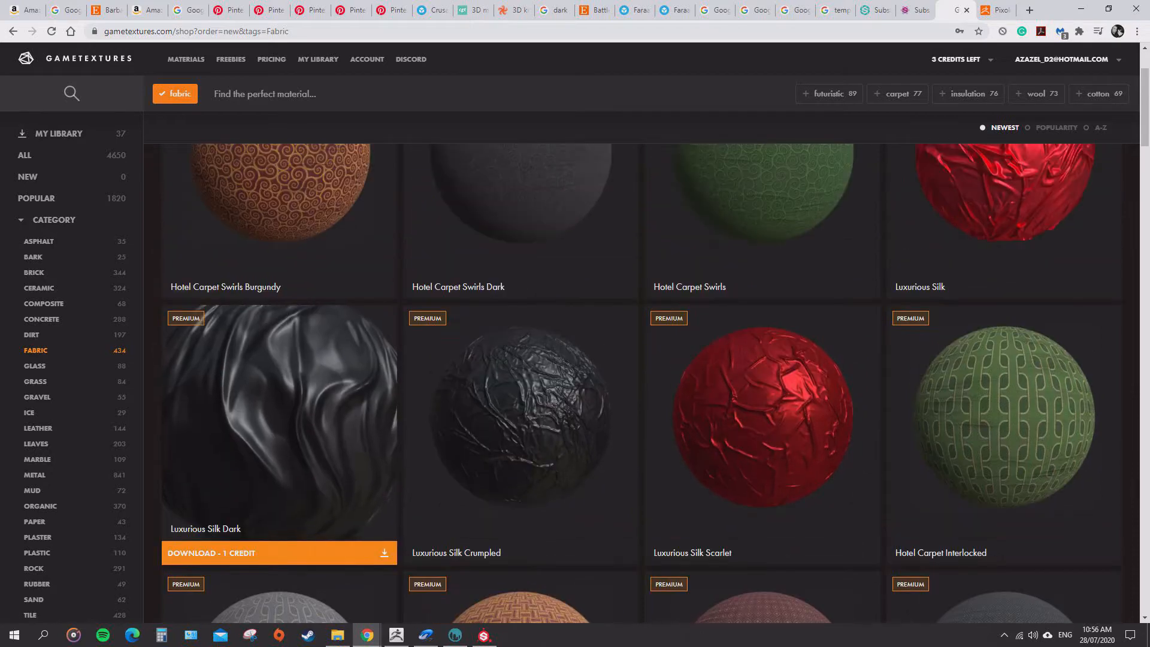
{"action": "scroll", "coordinate": [279, 419], "scroll_direction": "up", "scroll_amount": 2}
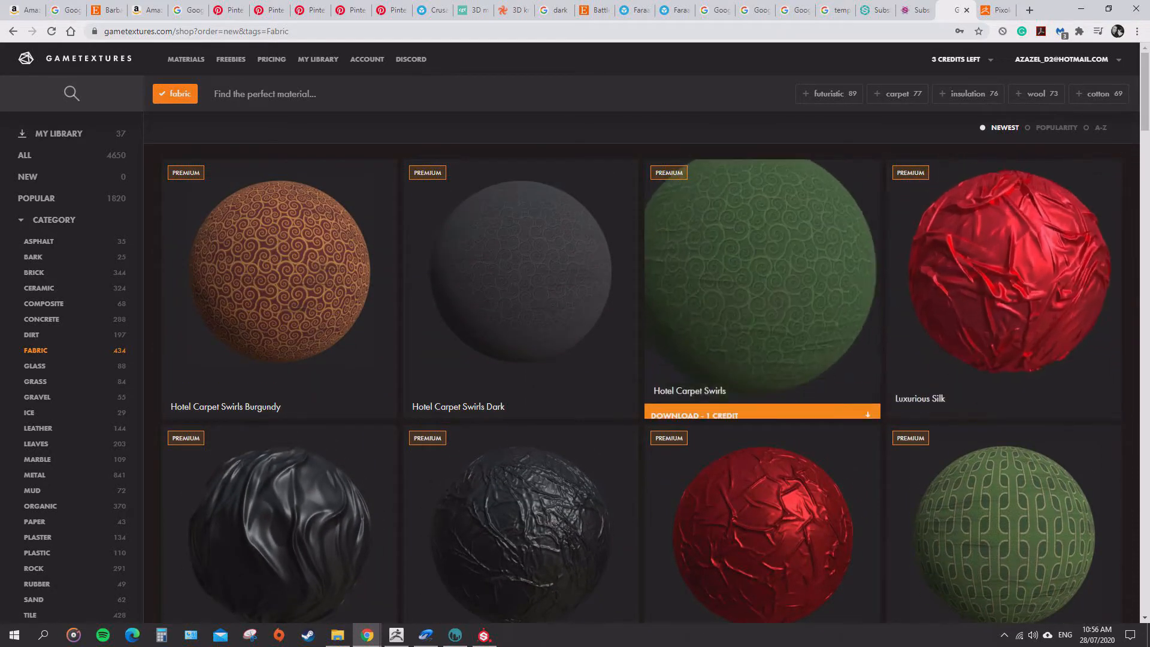
Look through the Hotel Carpet materials in the Fabric category down to the bandage and medical tape materials.
{"action": "scroll", "coordinate": [762, 300], "scroll_direction": "down", "scroll_amount": 5}
{"action": "scroll", "coordinate": [762, 299], "scroll_direction": "down", "scroll_amount": 3}
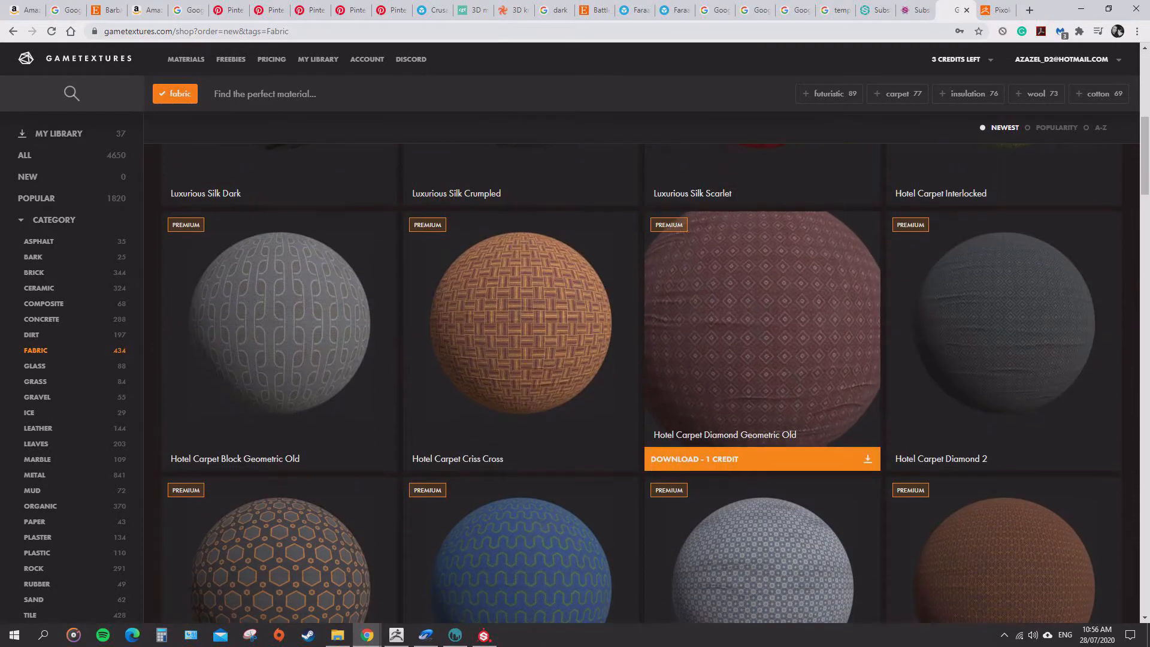
{"action": "scroll", "coordinate": [719, 389], "scroll_direction": "down", "scroll_amount": 3}
{"action": "scroll", "coordinate": [647, 419], "scroll_direction": "down", "scroll_amount": 4}
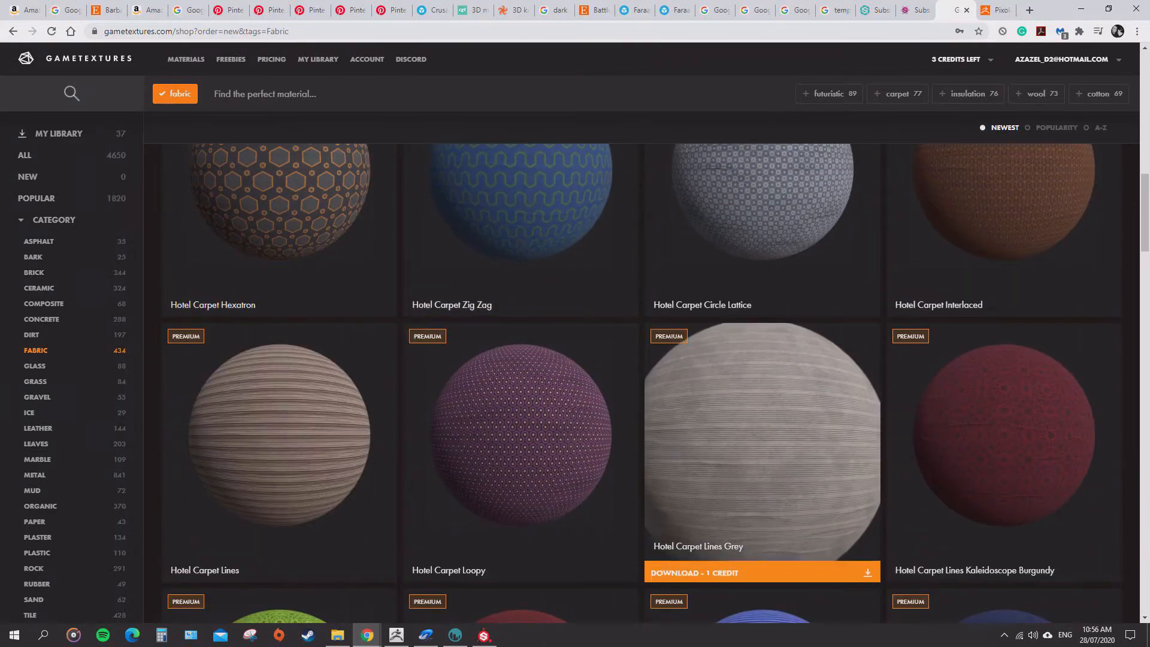
{"action": "scroll", "coordinate": [760, 450], "scroll_direction": "down", "scroll_amount": 6}
{"action": "scroll", "coordinate": [761, 450], "scroll_direction": "up", "scroll_amount": 8}
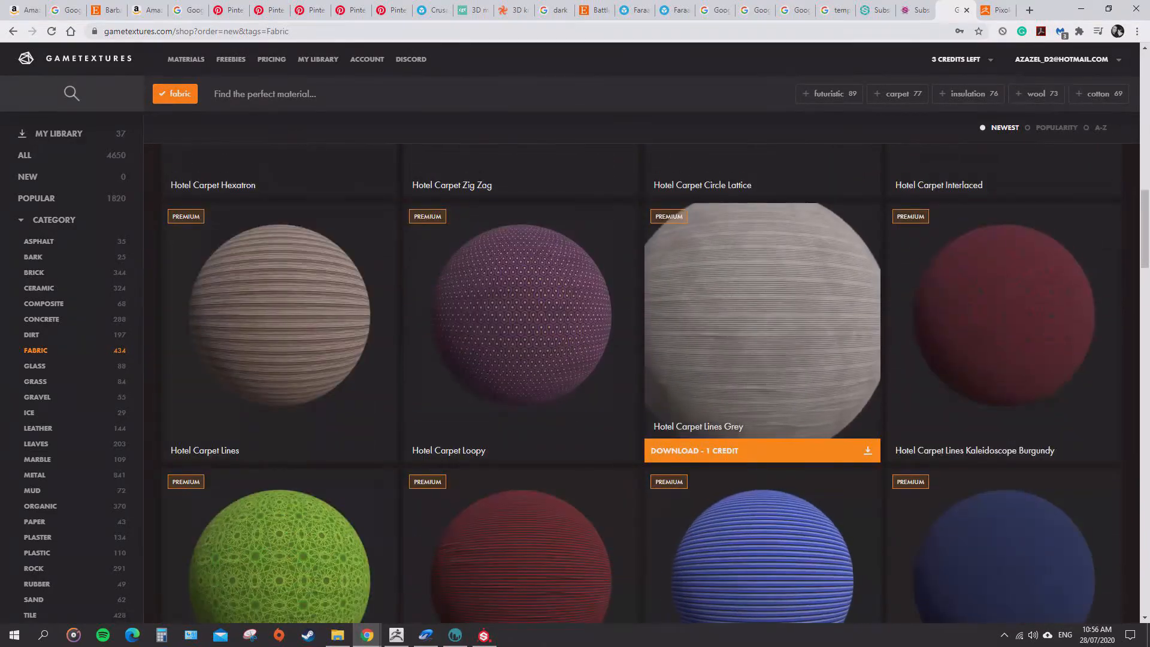
{"action": "scroll", "coordinate": [761, 449], "scroll_direction": "down", "scroll_amount": 5}
{"action": "scroll", "coordinate": [762, 384], "scroll_direction": "down", "scroll_amount": 16}
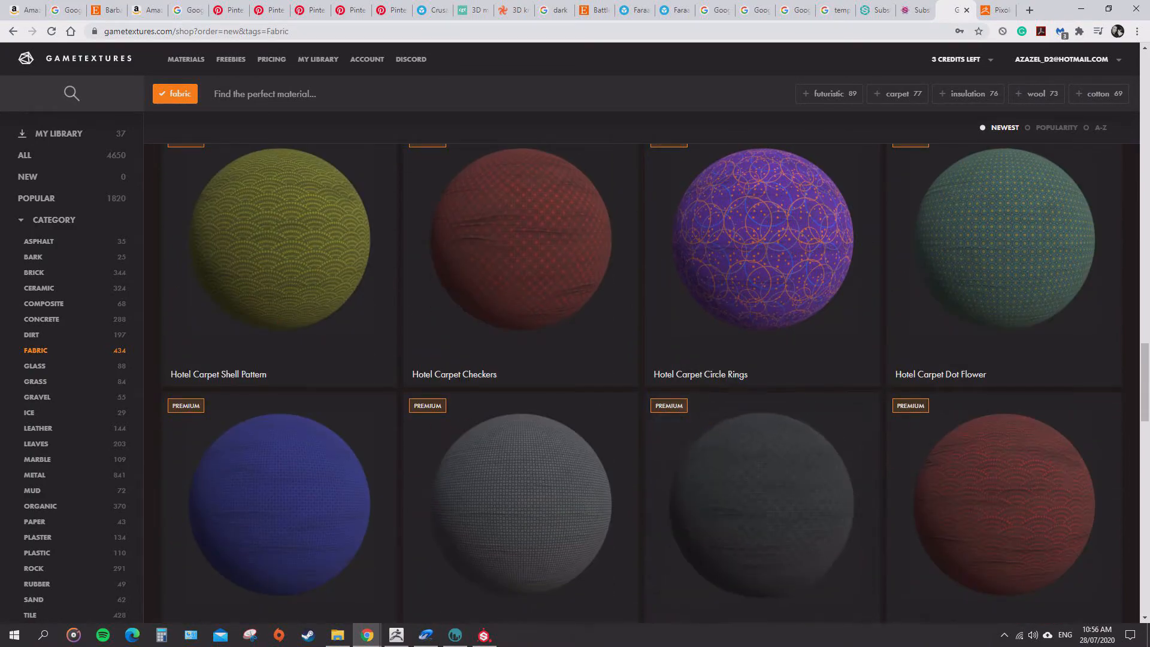
{"action": "scroll", "coordinate": [521, 300], "scroll_direction": "down", "scroll_amount": 4}
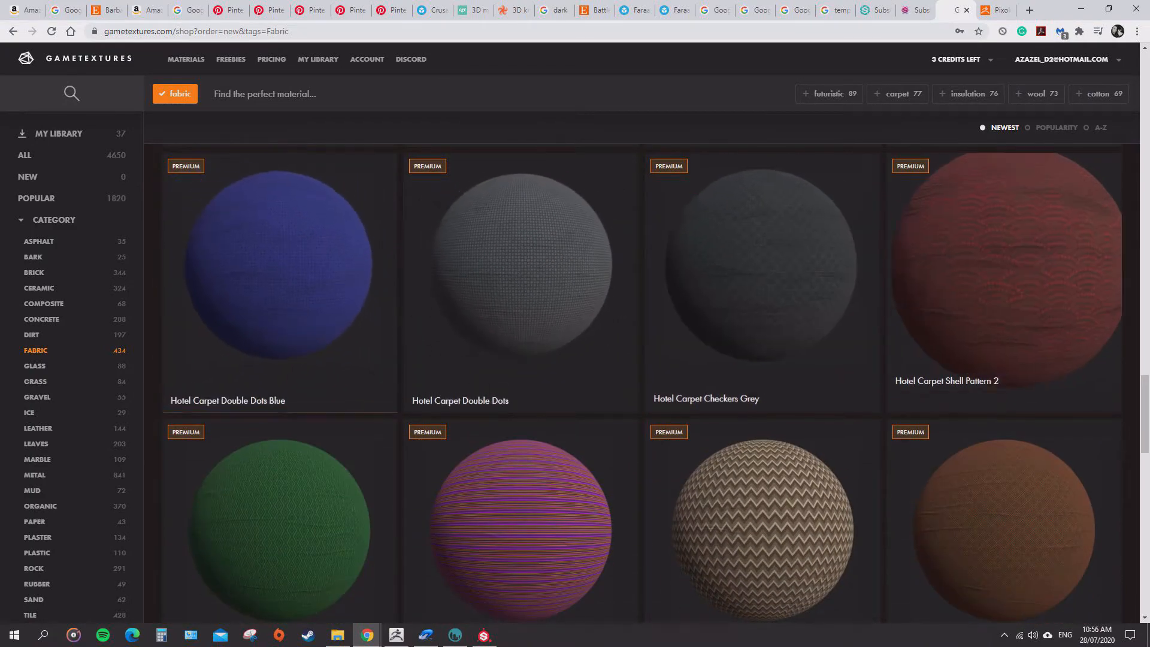
{"action": "scroll", "coordinate": [762, 275], "scroll_direction": "down", "scroll_amount": 1}
{"action": "scroll", "coordinate": [279, 300], "scroll_direction": "down", "scroll_amount": 6}
{"action": "scroll", "coordinate": [279, 329], "scroll_direction": "down", "scroll_amount": 2}
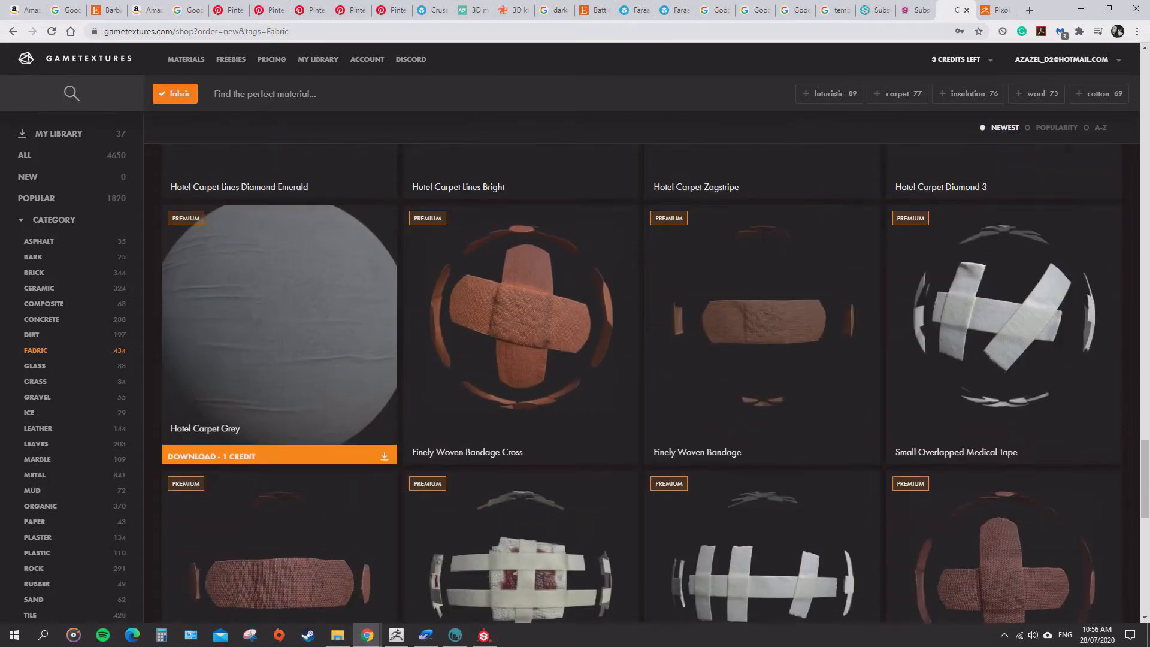
Examine the wool knit, stitched and cotton fabrics and the Wool Woven Carpet materials further down the Fabric results.
{"action": "scroll", "coordinate": [762, 324], "scroll_direction": "down", "scroll_amount": 9}
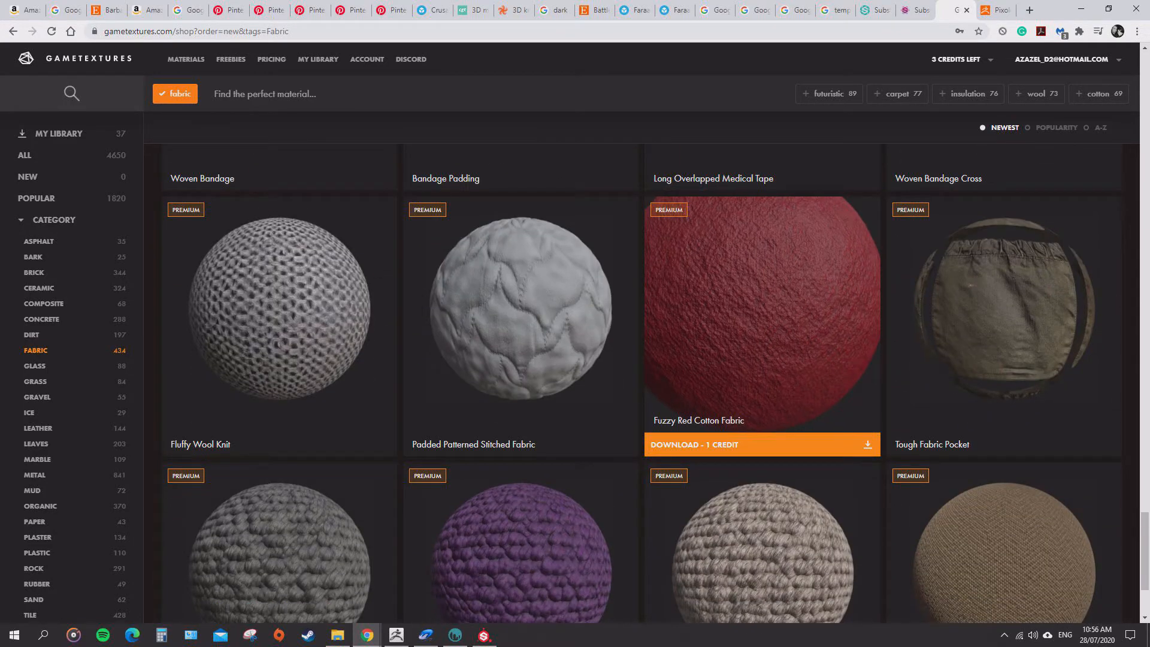
{"action": "scroll", "coordinate": [762, 359], "scroll_direction": "down", "scroll_amount": 3}
{"action": "scroll", "coordinate": [762, 360], "scroll_direction": "down", "scroll_amount": 4}
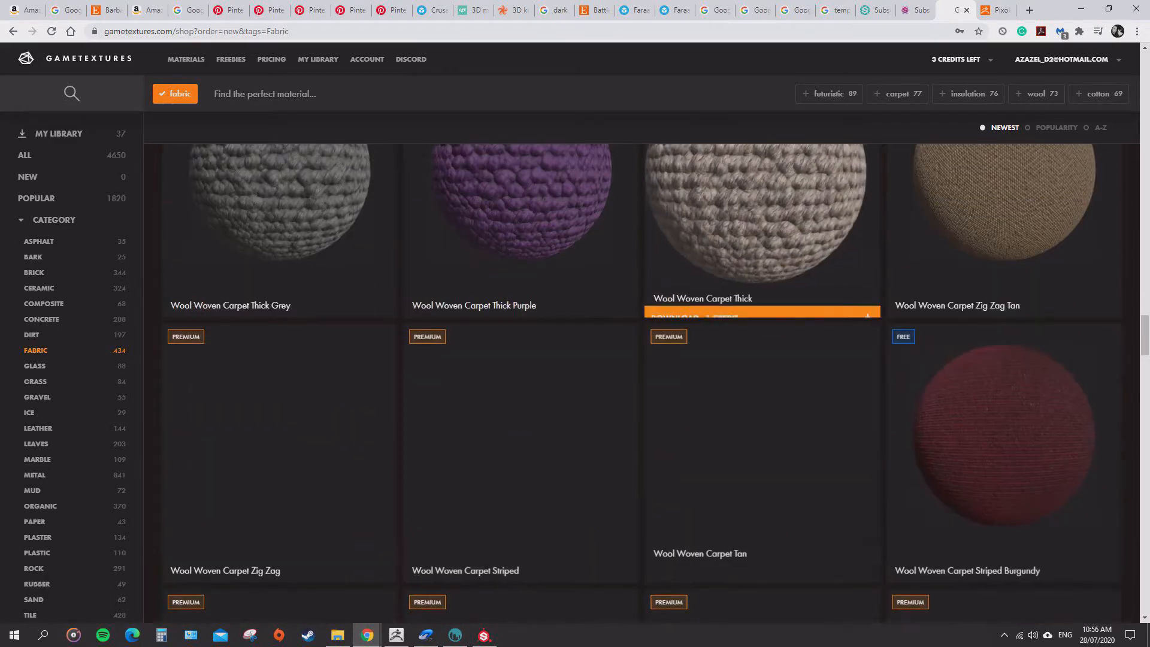
{"action": "scroll", "coordinate": [762, 480], "scroll_direction": "up", "scroll_amount": 4}
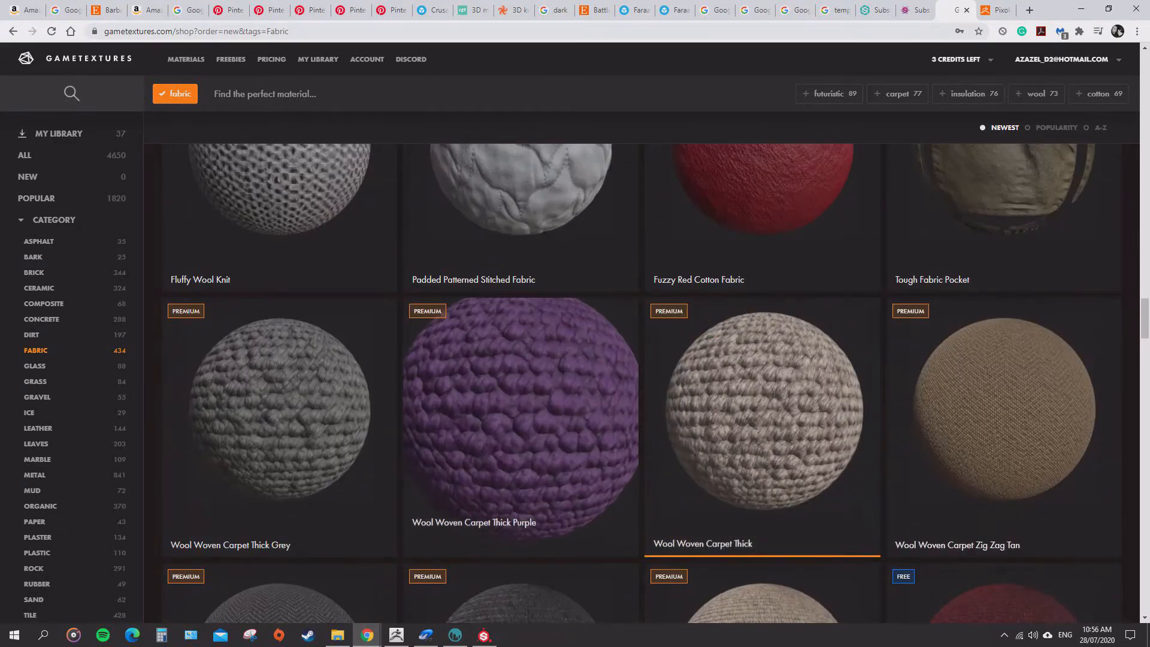
{"action": "scroll", "coordinate": [883, 360], "scroll_direction": "up", "scroll_amount": 3}
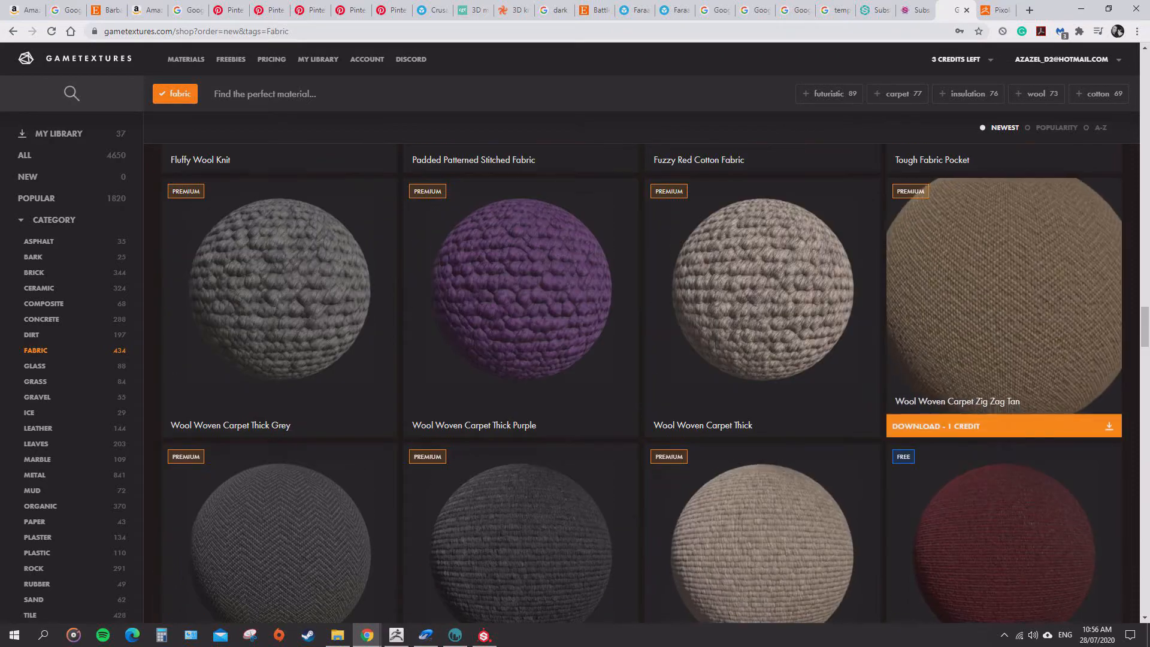
{"action": "scroll", "coordinate": [883, 360], "scroll_direction": "down", "scroll_amount": 3}
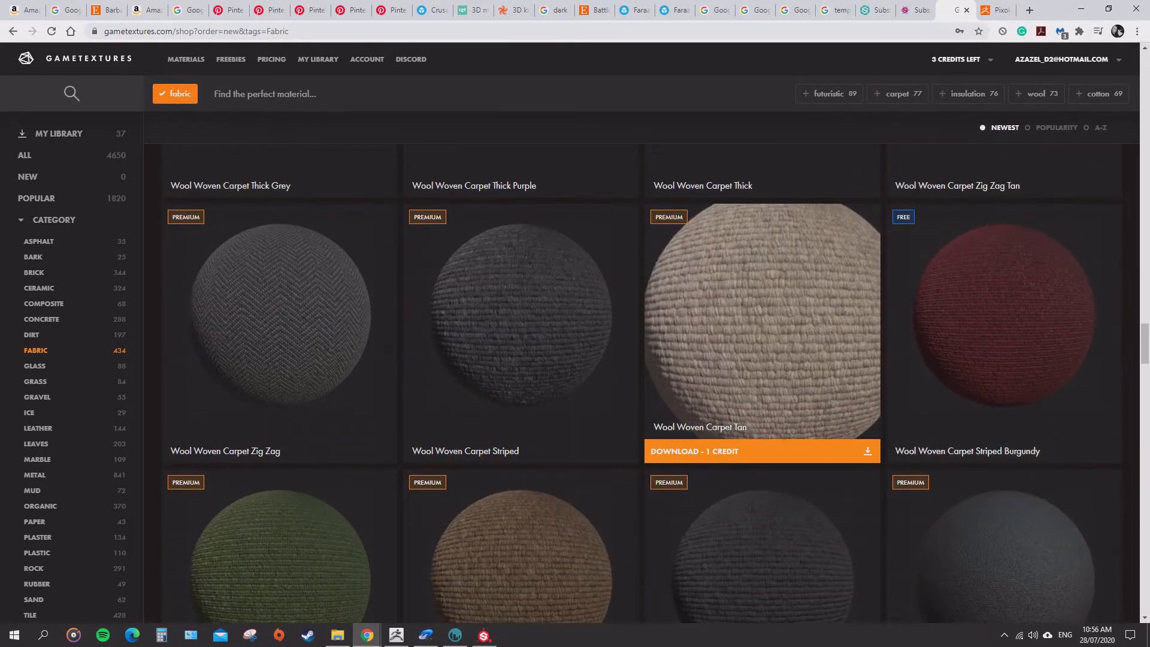
{"action": "scroll", "coordinate": [838, 299], "scroll_direction": "down", "scroll_amount": 5}
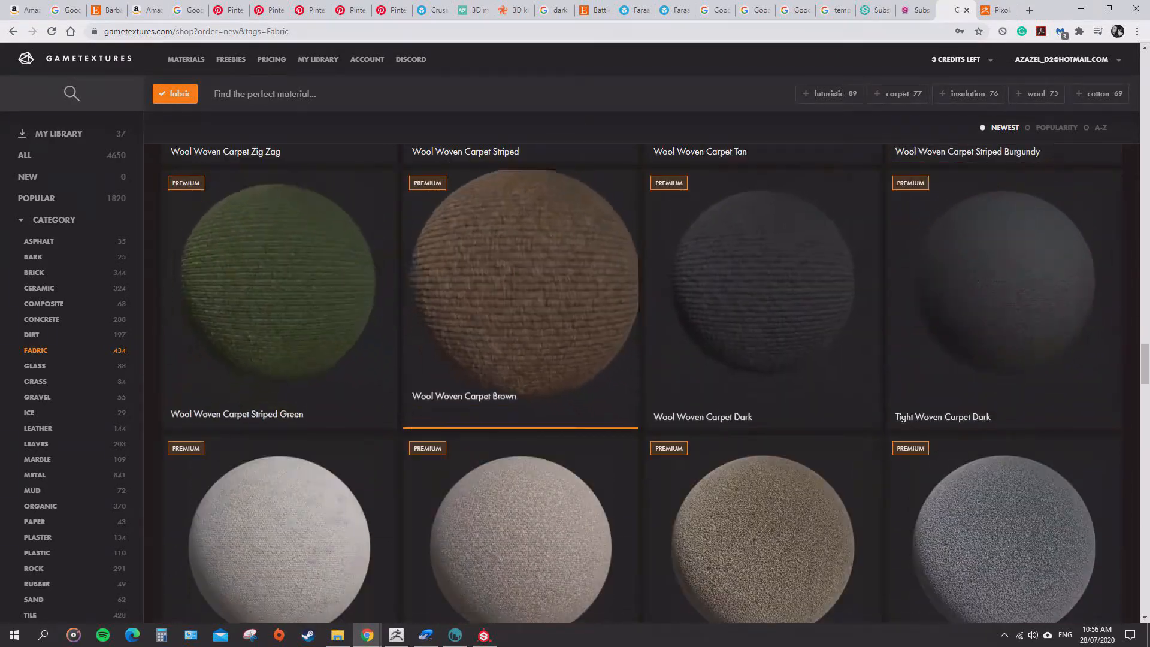
Examine the Tight Woven and Shag Carpet materials, the wrinkled pockets and the quilted fabrics such as Metallic Quilted Fabric.
{"action": "scroll", "coordinate": [521, 329], "scroll_direction": "down", "scroll_amount": 4}
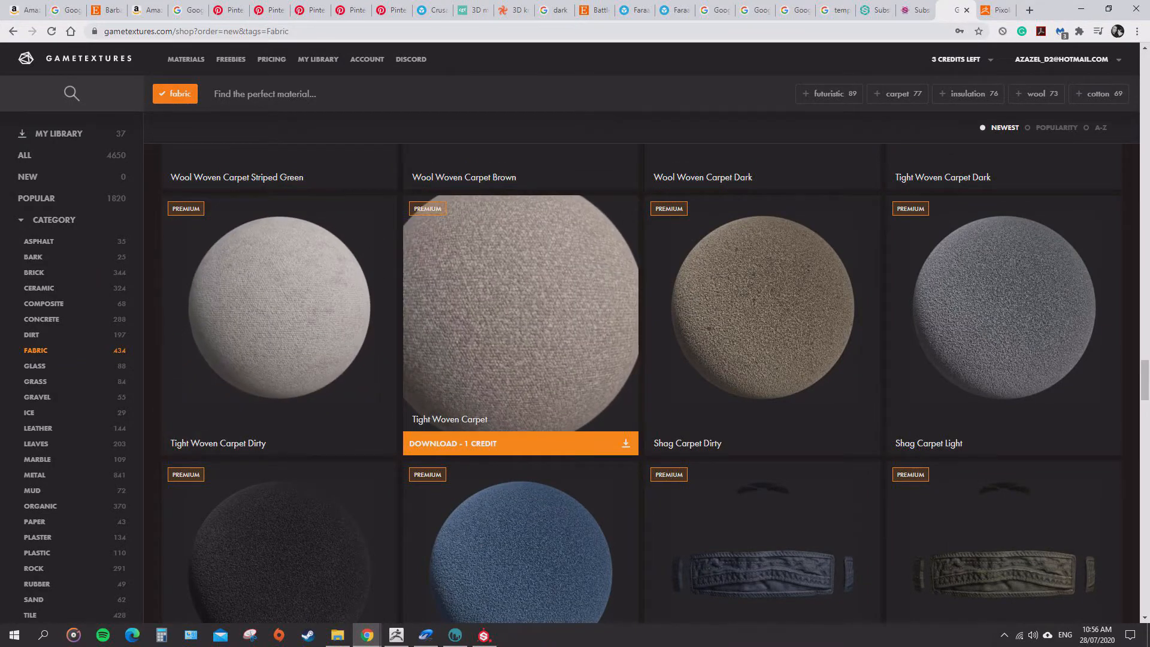
{"action": "scroll", "coordinate": [761, 420], "scroll_direction": "down", "scroll_amount": 11}
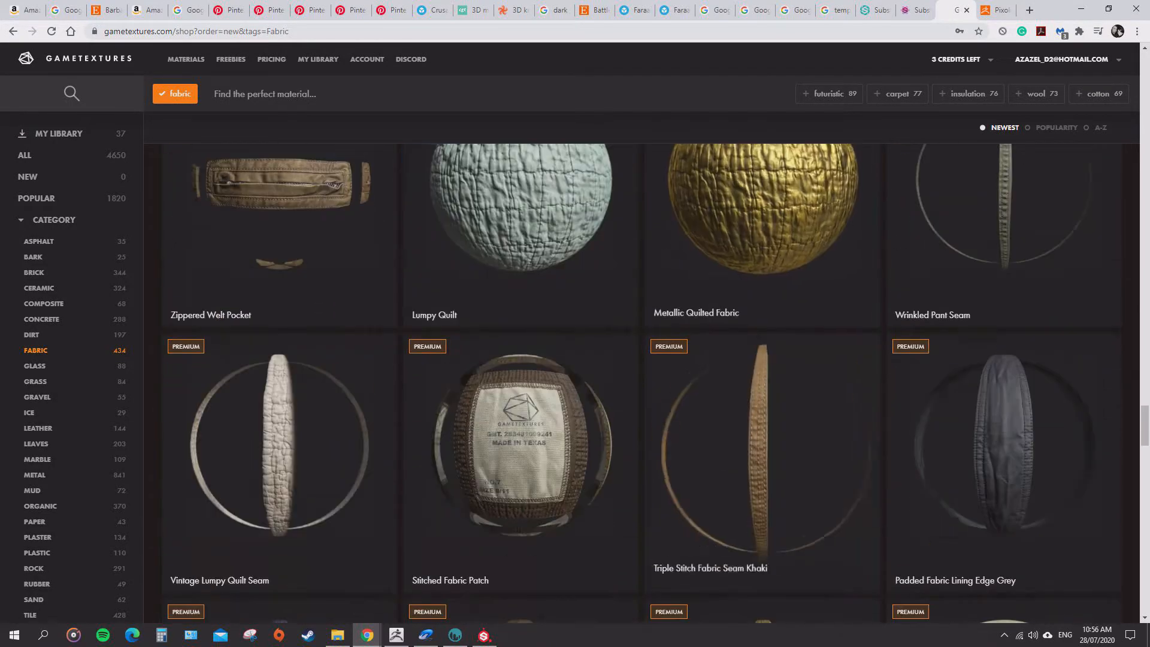
{"action": "scroll", "coordinate": [760, 419], "scroll_direction": "up", "scroll_amount": 3}
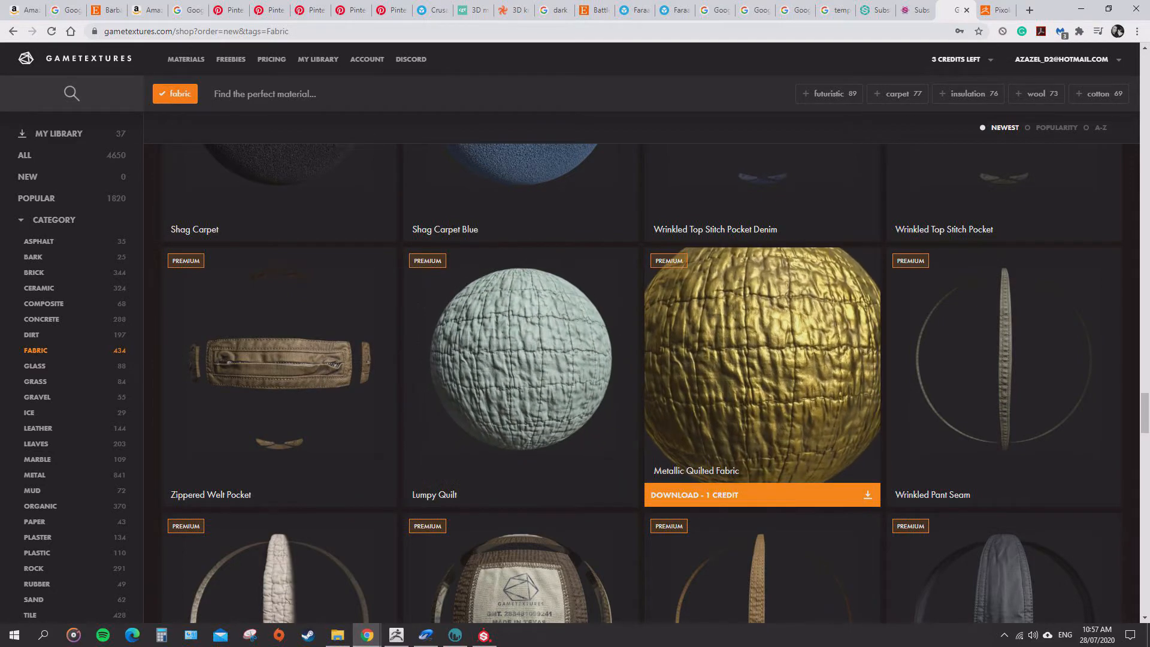
{"action": "scroll", "coordinate": [761, 419], "scroll_direction": "up", "scroll_amount": 5}
{"action": "scroll", "coordinate": [761, 419], "scroll_direction": "down", "scroll_amount": 5}
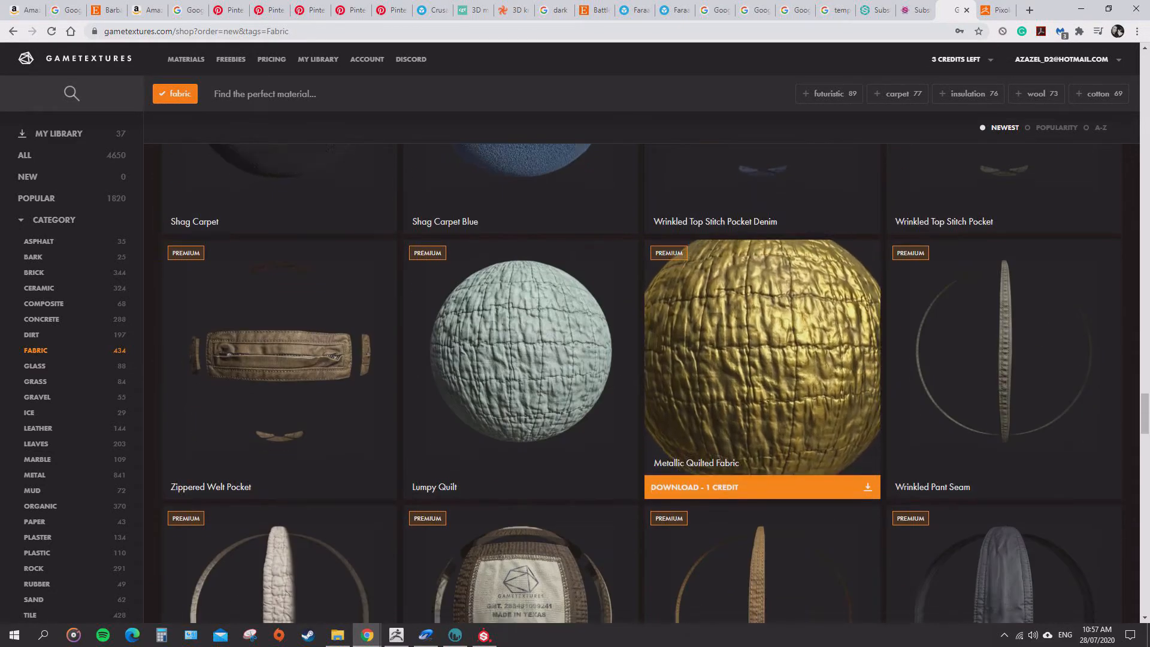
{"action": "scroll", "coordinate": [761, 420], "scroll_direction": "down", "scroll_amount": 10}
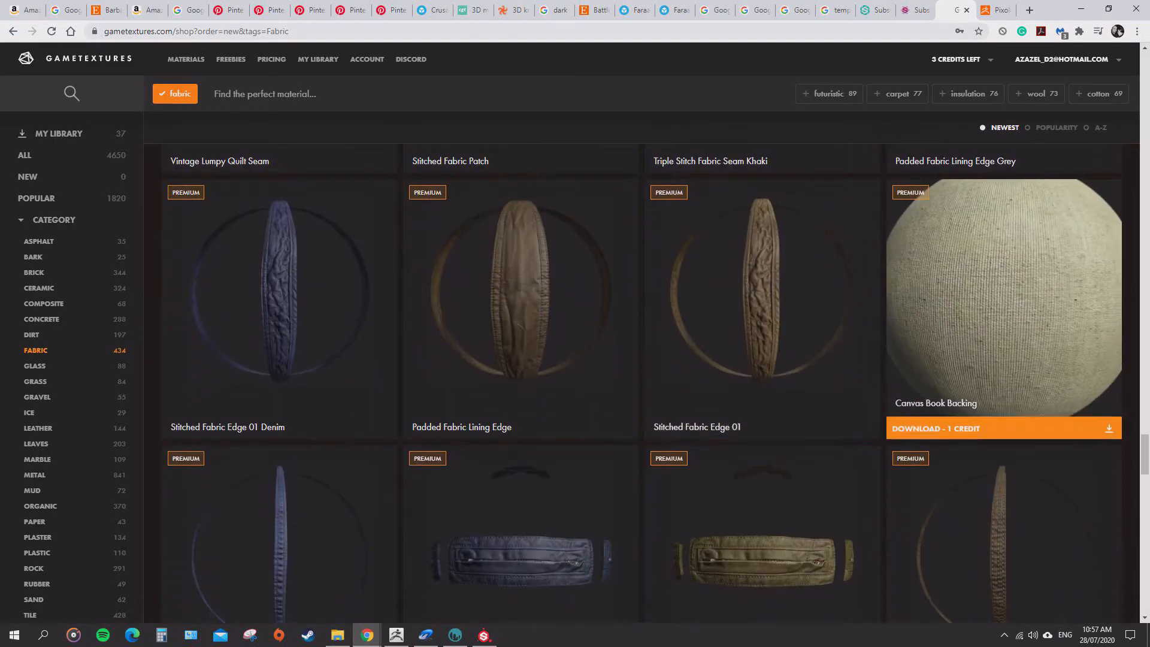
Look through the stitched fabric edges, zippered pockets, Space Fabric seams and padded seams down to the linen and velvet materials.
{"action": "scroll", "coordinate": [761, 407], "scroll_direction": "down", "scroll_amount": 18}
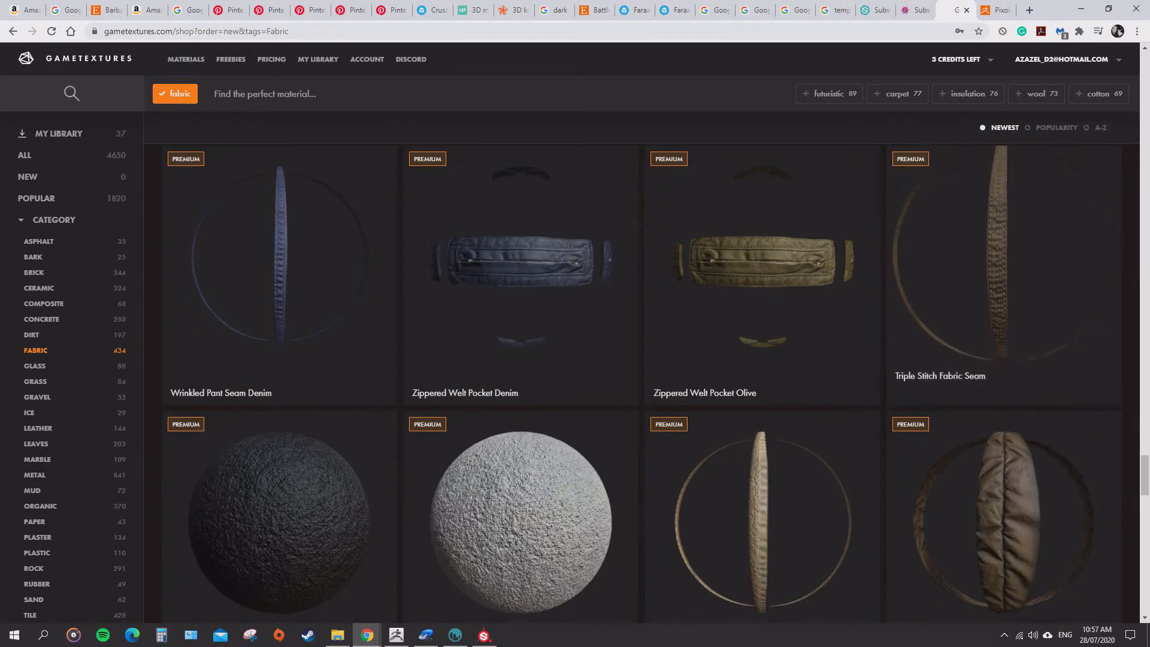
{"action": "scroll", "coordinate": [761, 419], "scroll_direction": "down", "scroll_amount": 11}
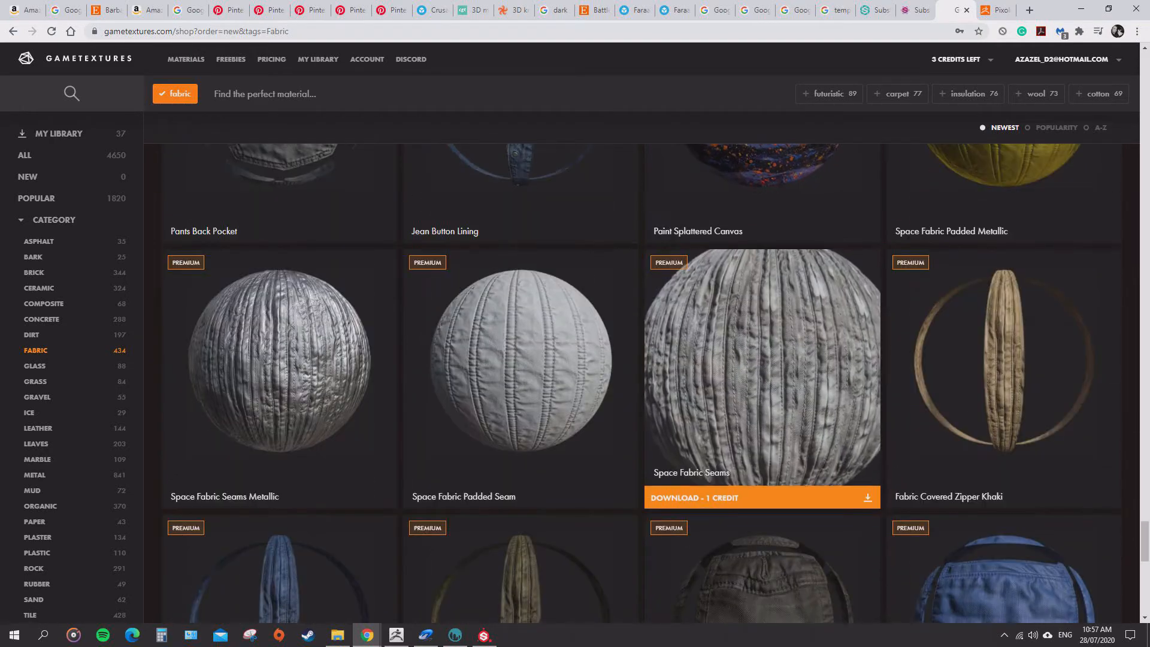
{"action": "scroll", "coordinate": [761, 419], "scroll_direction": "down", "scroll_amount": 5}
{"action": "scroll", "coordinate": [761, 383], "scroll_direction": "down", "scroll_amount": 8}
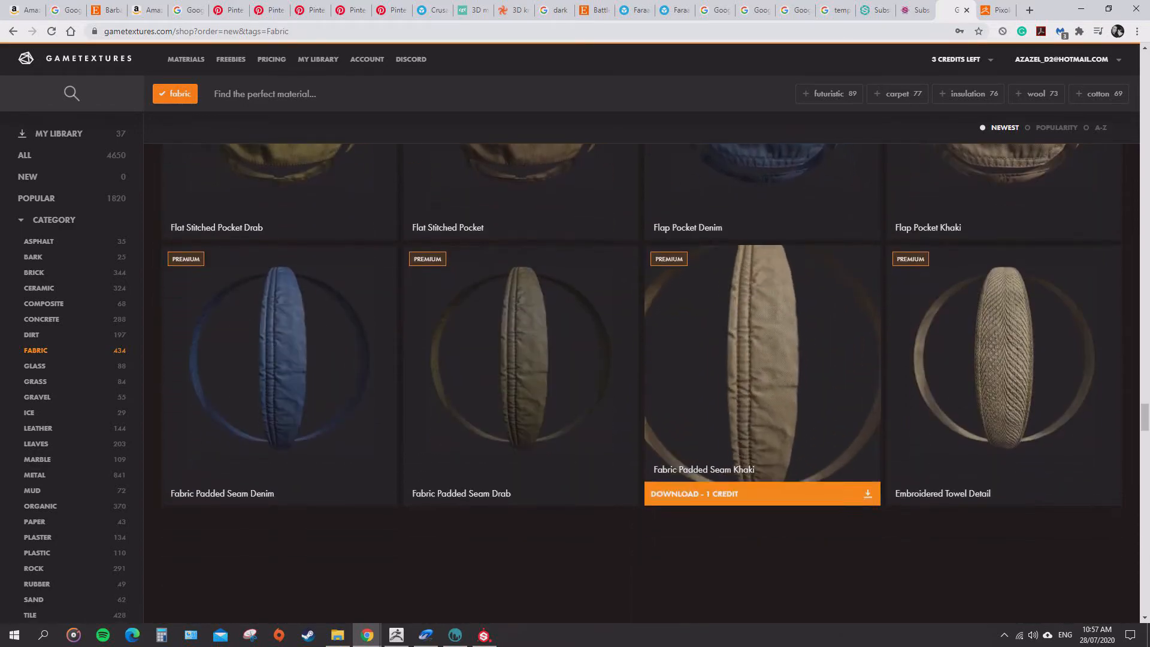
{"action": "scroll", "coordinate": [760, 383], "scroll_direction": "down", "scroll_amount": 5}
{"action": "scroll", "coordinate": [761, 384], "scroll_direction": "down", "scroll_amount": 9}
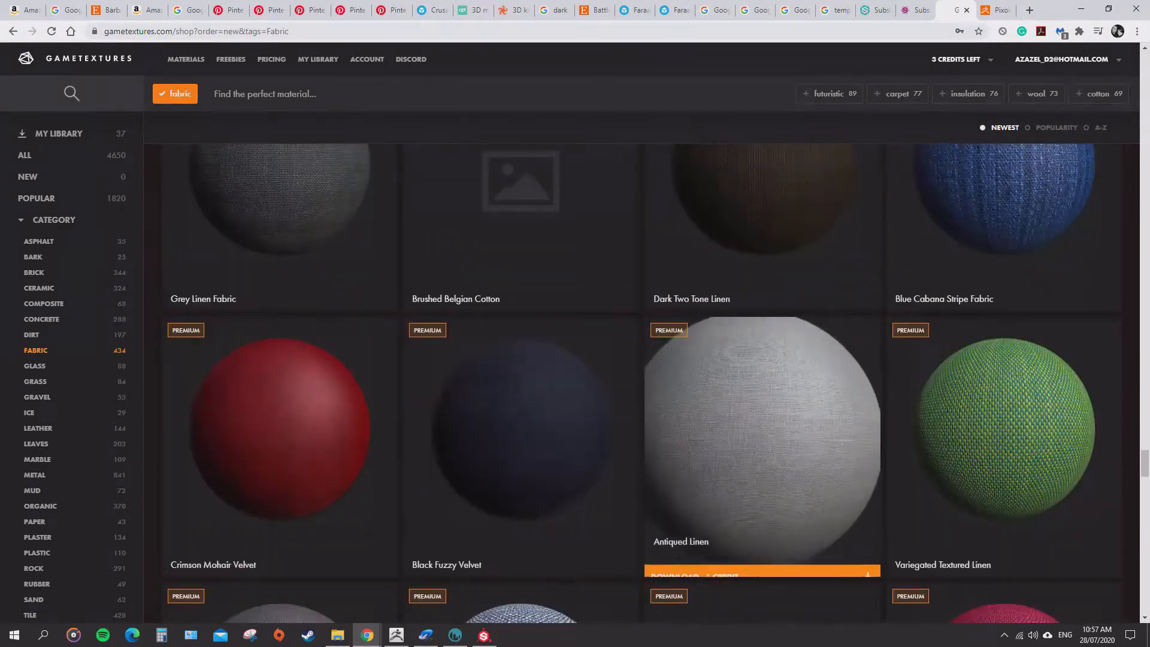
Examine the Crimson Mohair Velvet and Black Fuzzy Velvet materials and the linen, twill and cotton weaves below them.
{"action": "scroll", "coordinate": [761, 359], "scroll_direction": "up", "scroll_amount": 2}
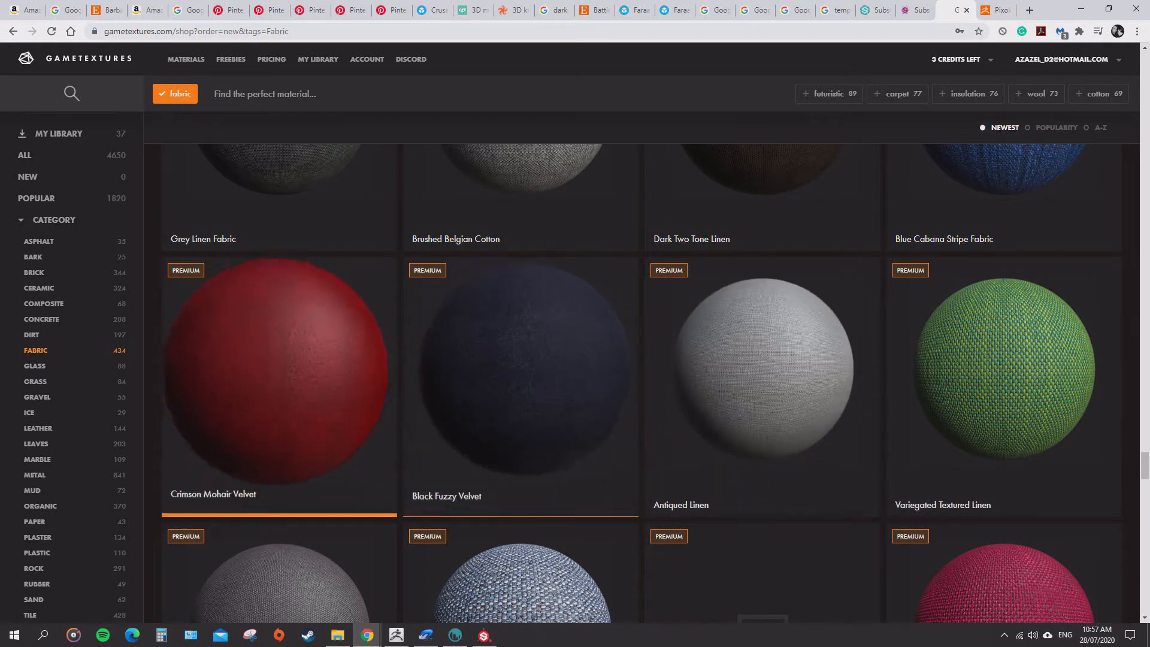
{"action": "scroll", "coordinate": [760, 330], "scroll_direction": "down", "scroll_amount": 15}
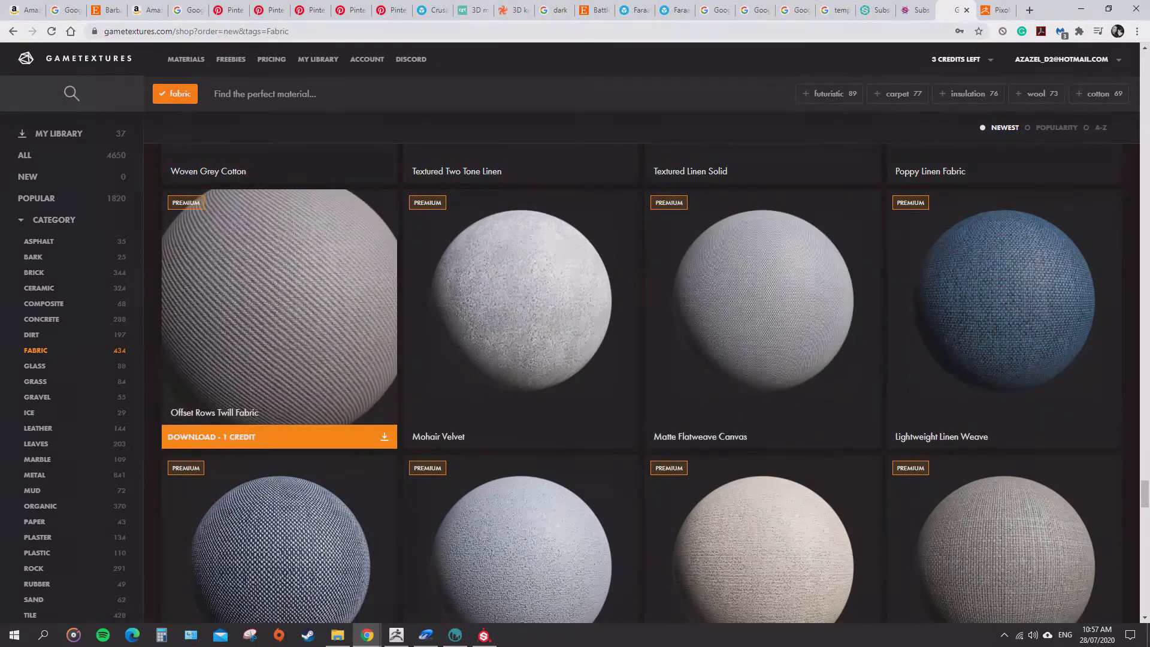
{"action": "scroll", "coordinate": [281, 330], "scroll_direction": "down", "scroll_amount": 5}
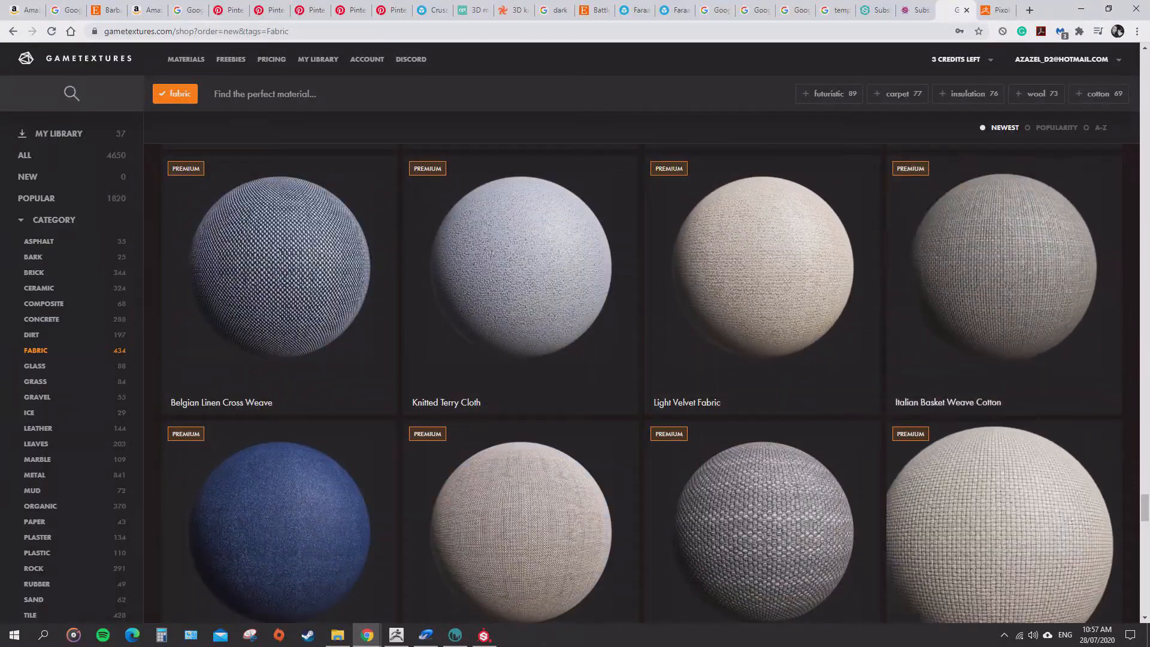
Return towards the start of the Fabric results and try narrowing them with the search term "worn".
{"action": "left_click_drag", "start_coordinate": [1145, 508], "coordinate": [1145, 94]}
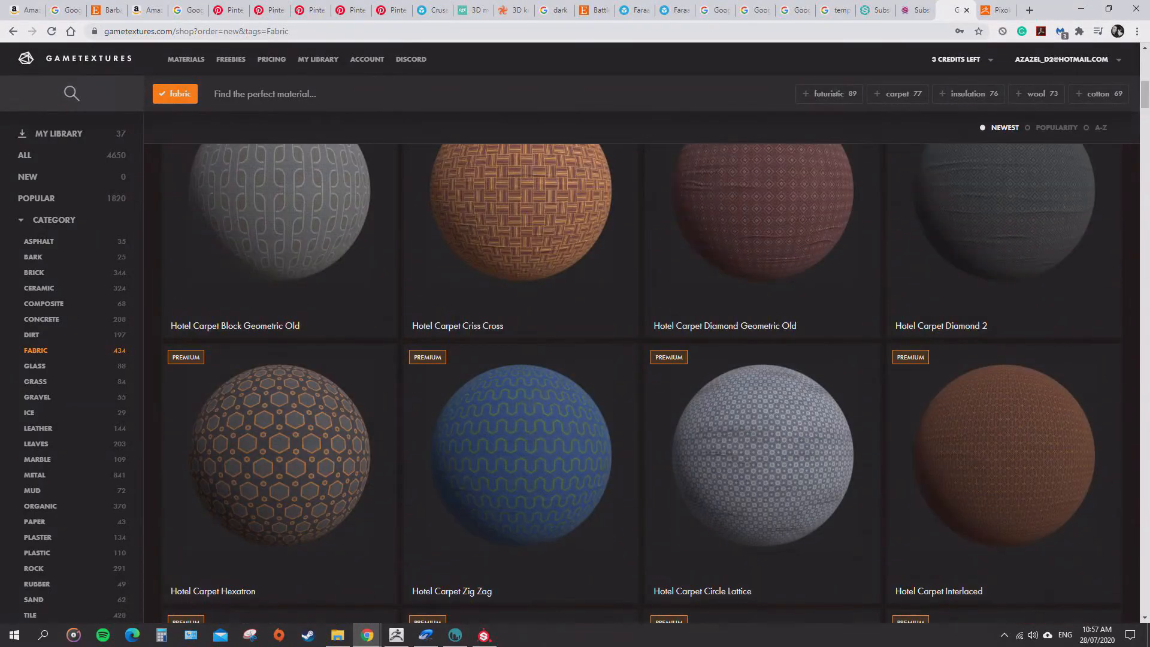
{"action": "left_click", "coordinate": [312, 94]}
{"action": "type", "text": "worn"}
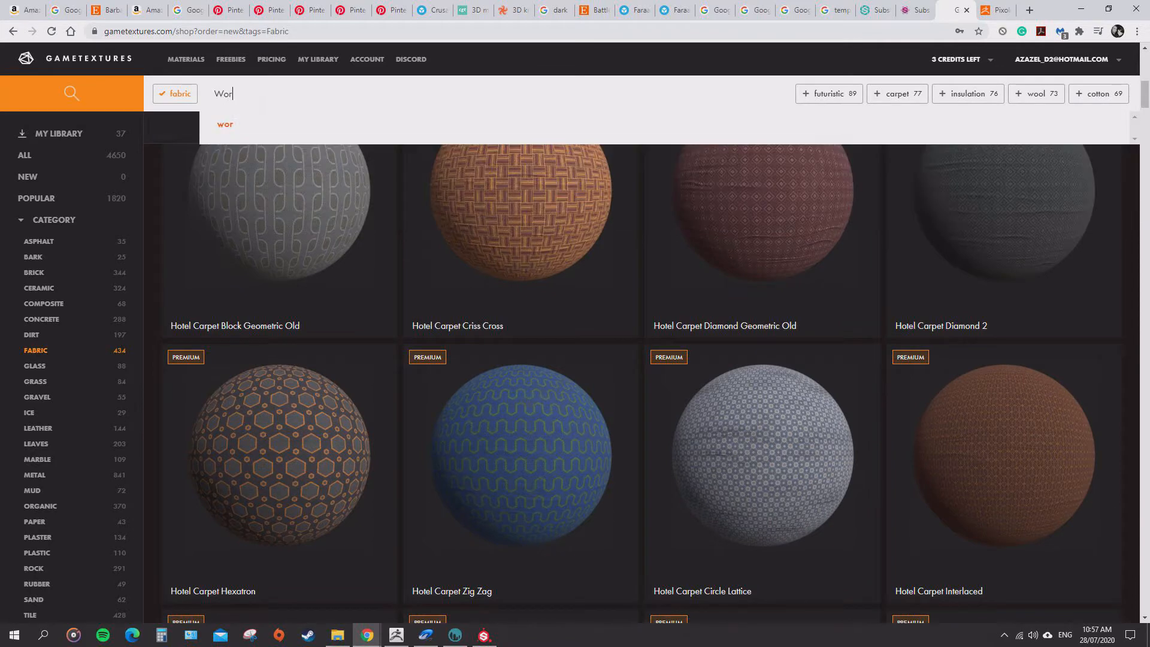
{"action": "key", "text": "Return"}
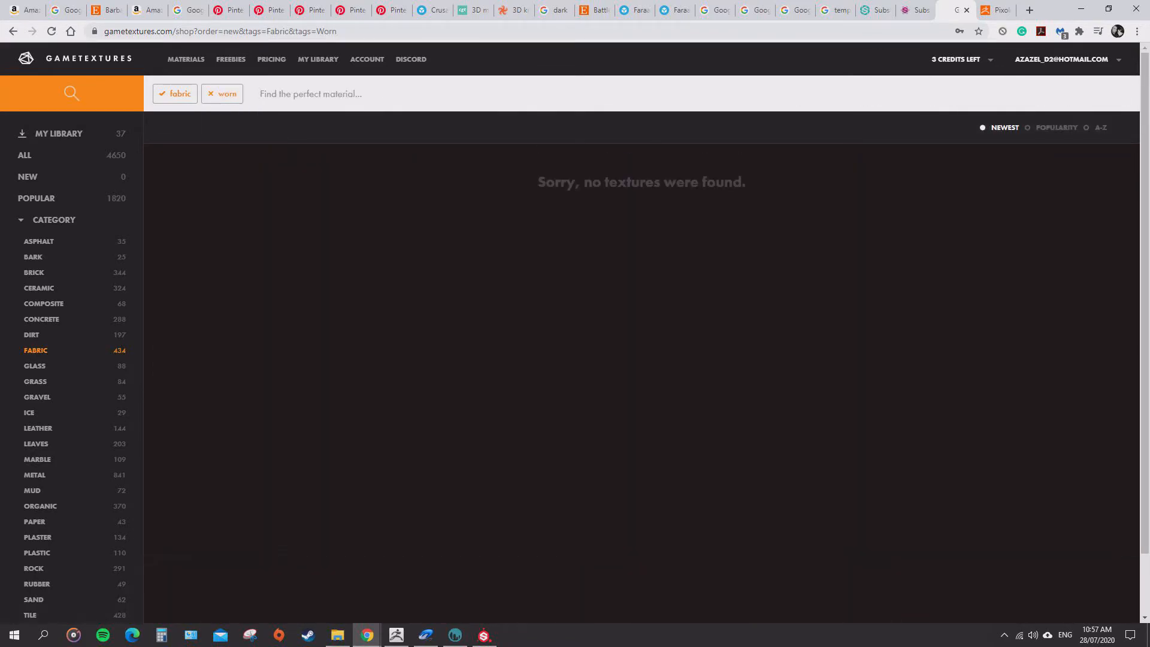
{"action": "key", "text": "BackSpace"}
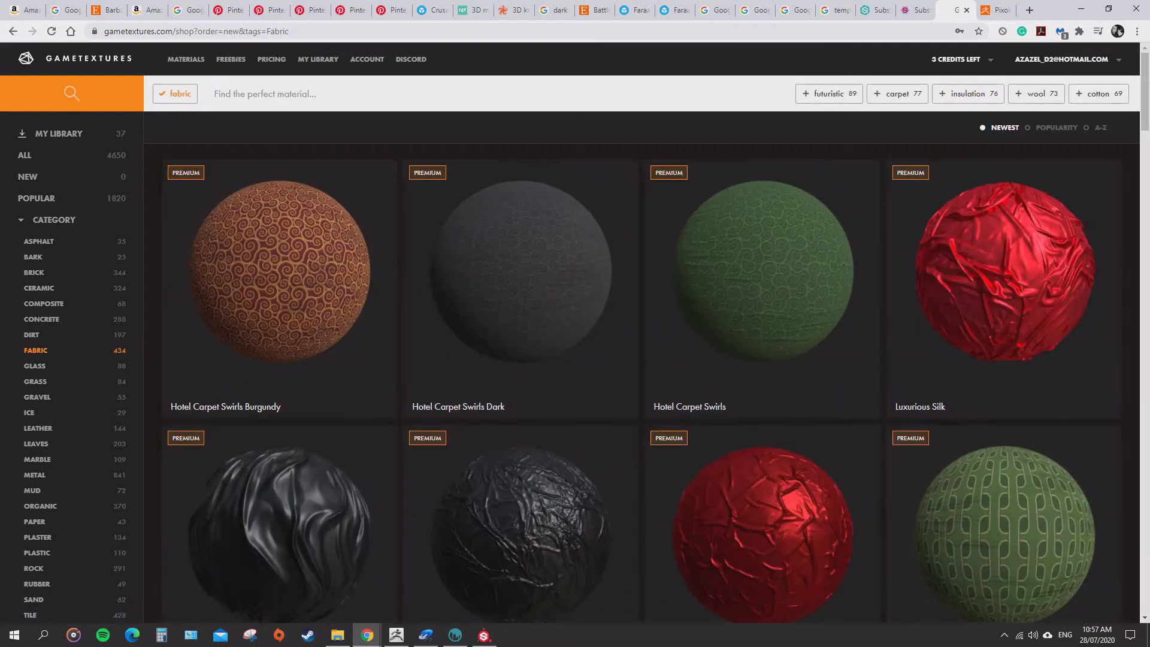
Narrow the Fabric materials with the cotton tag and look through them, including Matte Flatweave Canvas and the towel fabrics.
{"action": "left_click", "coordinate": [1096, 94]}
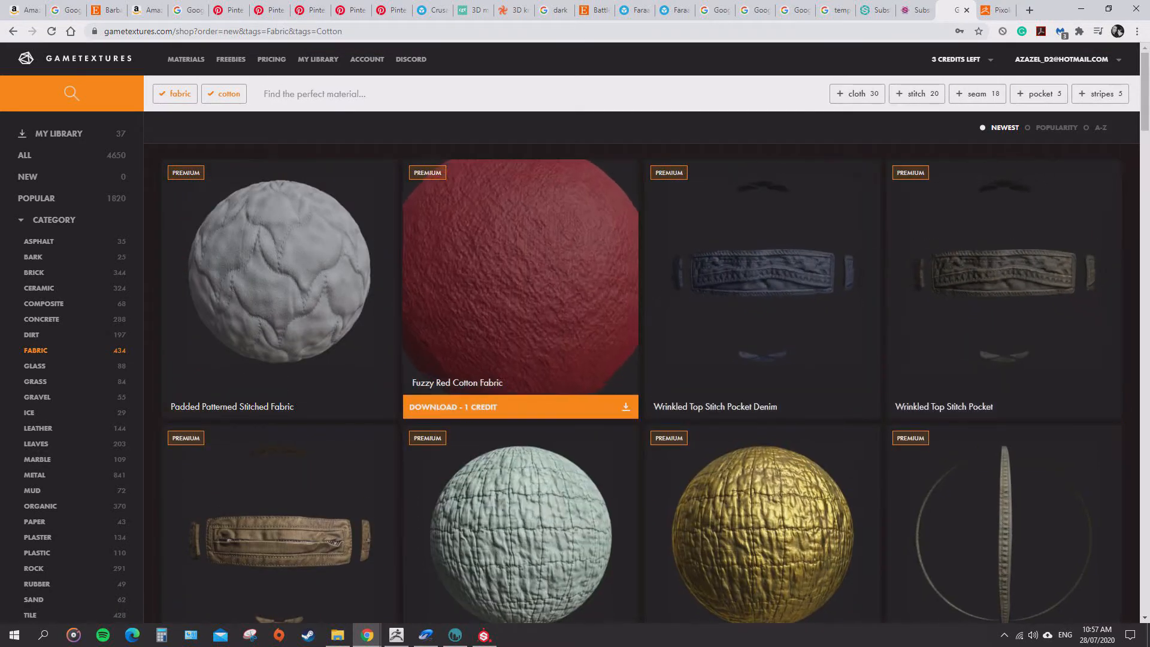
{"action": "scroll", "coordinate": [761, 300], "scroll_direction": "down", "scroll_amount": 15}
{"action": "scroll", "coordinate": [761, 299], "scroll_direction": "down", "scroll_amount": 10}
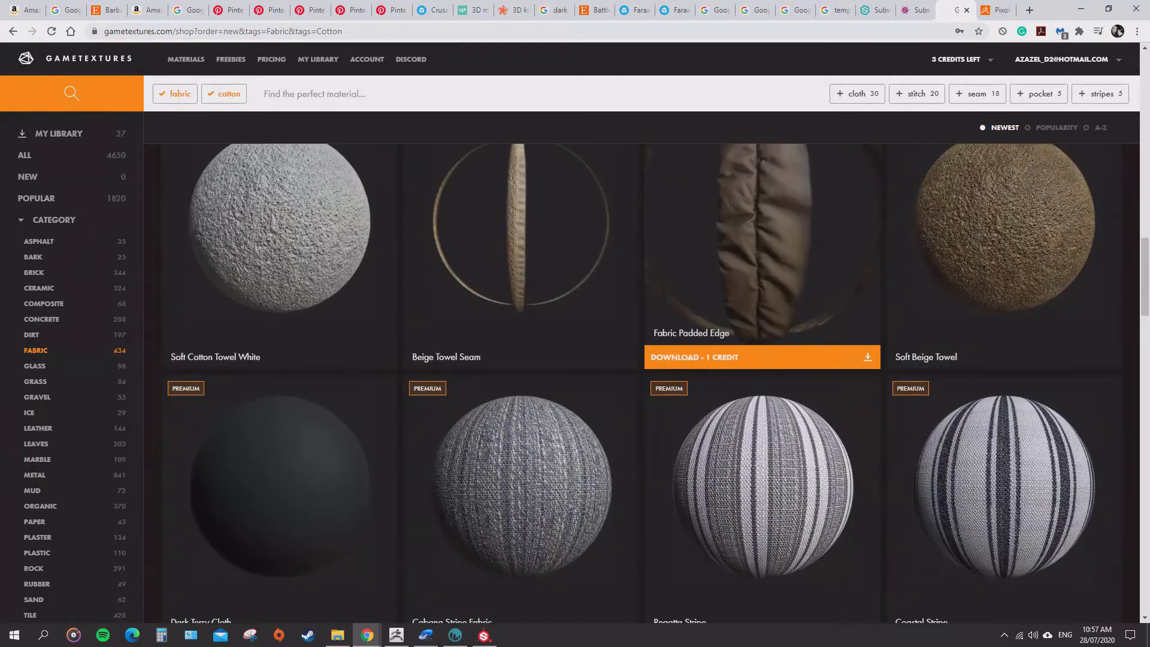
{"action": "scroll", "coordinate": [761, 269], "scroll_direction": "down", "scroll_amount": 4}
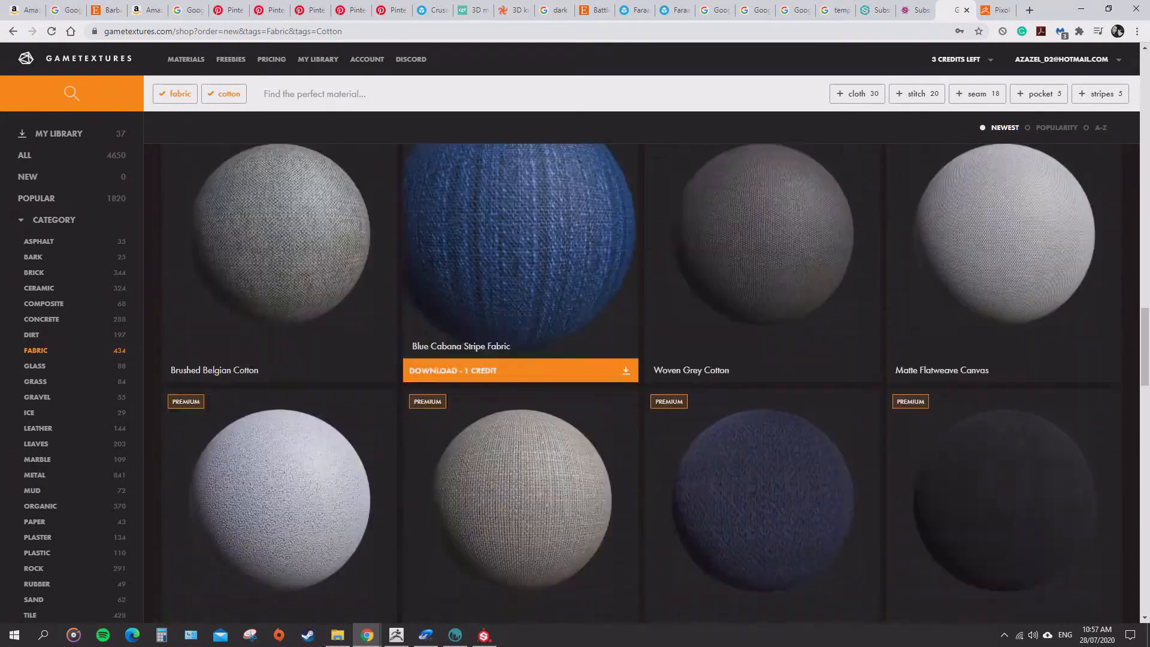
{"action": "scroll", "coordinate": [760, 269], "scroll_direction": "up", "scroll_amount": 2}
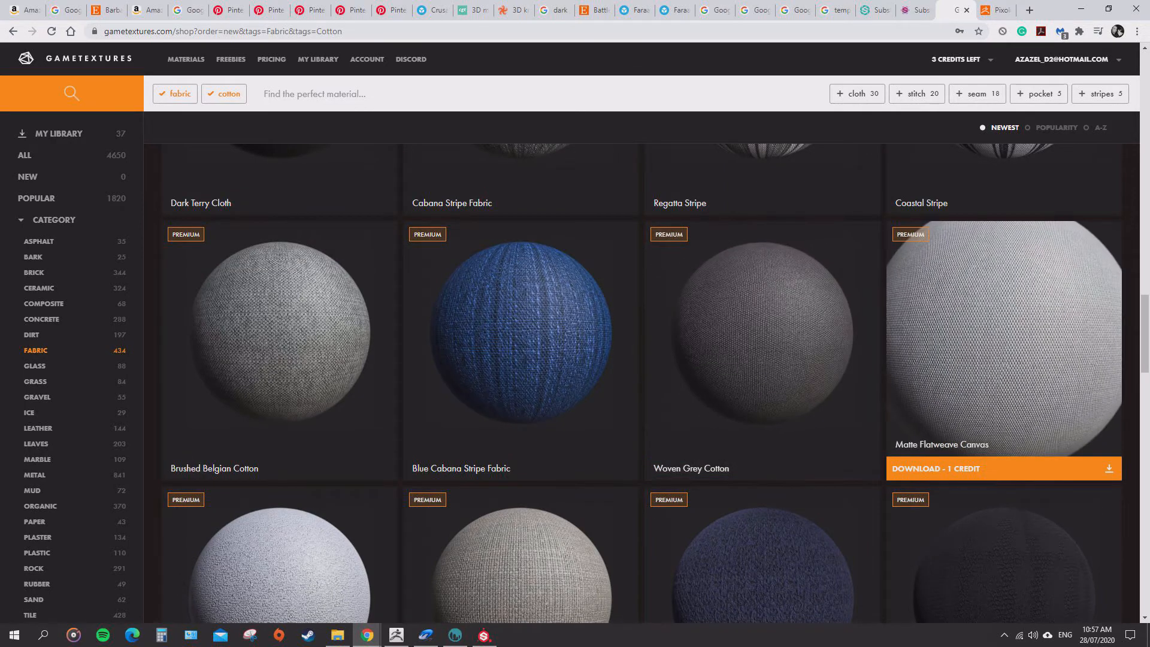
{"action": "scroll", "coordinate": [521, 270], "scroll_direction": "down", "scroll_amount": 6}
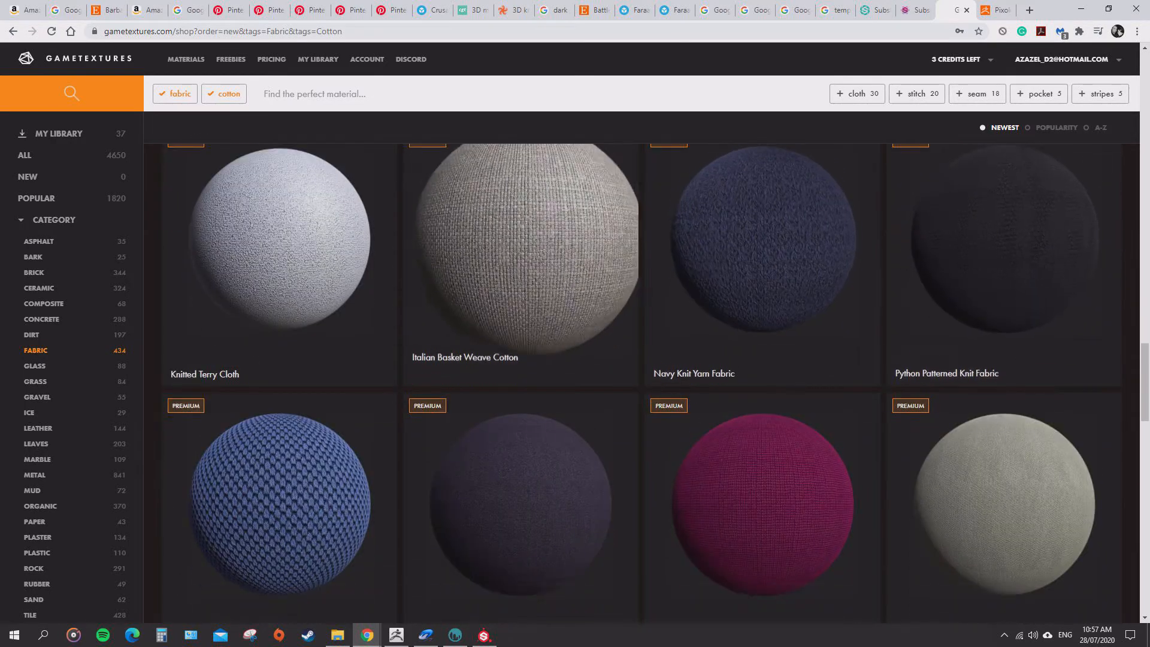
{"action": "scroll", "coordinate": [522, 239], "scroll_direction": "down", "scroll_amount": 6}
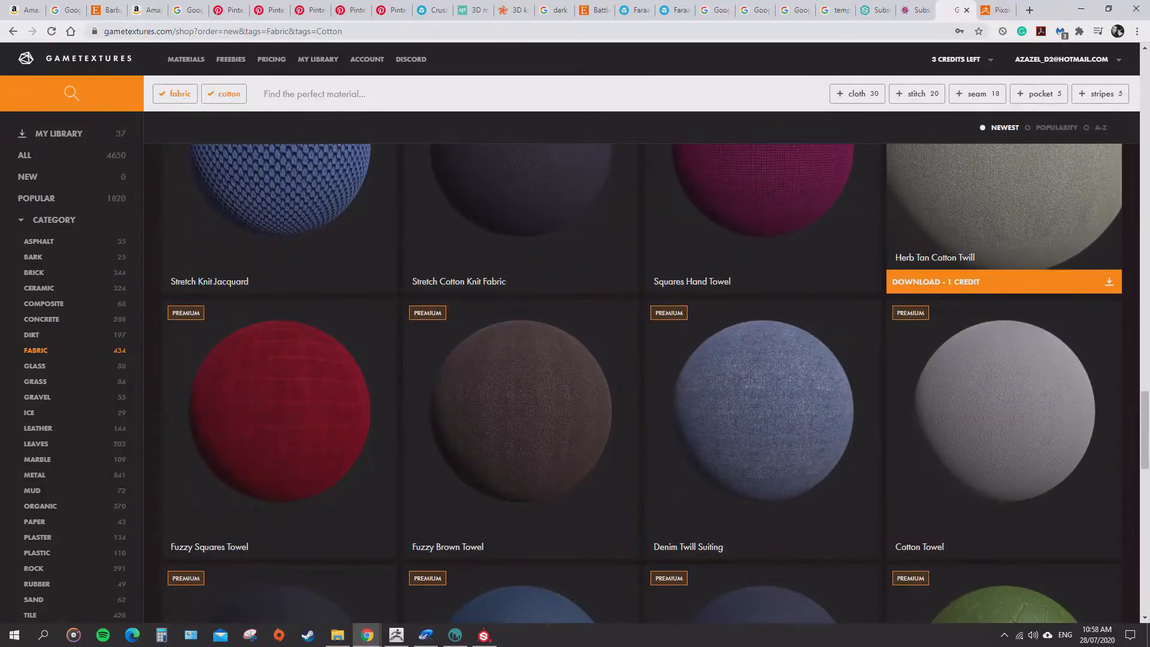
{"action": "scroll", "coordinate": [1006, 240], "scroll_direction": "up", "scroll_amount": 2}
{"action": "scroll", "coordinate": [1006, 239], "scroll_direction": "down", "scroll_amount": 4}
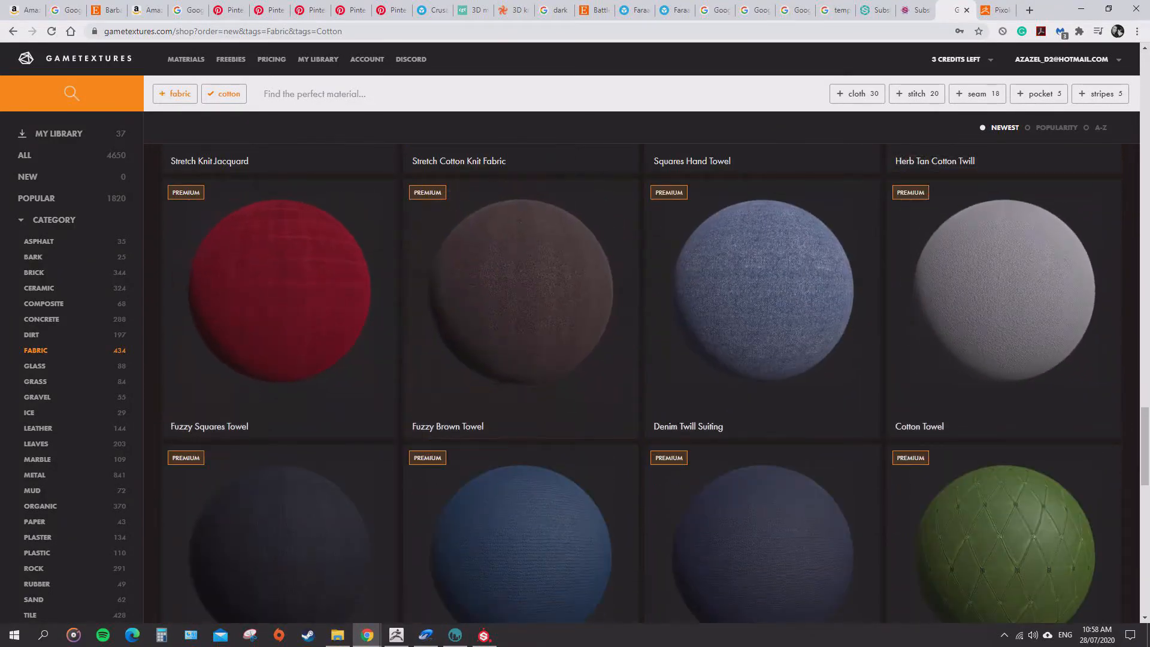
Clear the fabric and cotton filters and search all materials for "Worn".
{"action": "left_click", "coordinate": [175, 94]}
{"action": "left_click", "coordinate": [175, 94]}
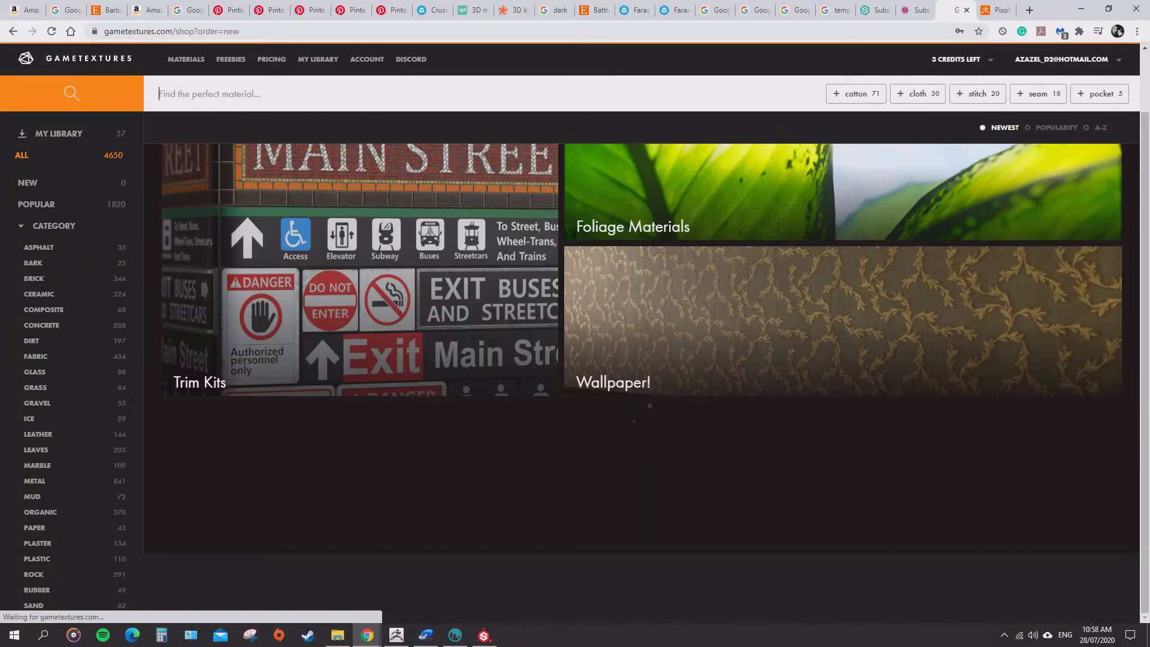
{"action": "type", "text": "Worn"}
{"action": "key", "text": "Return"}
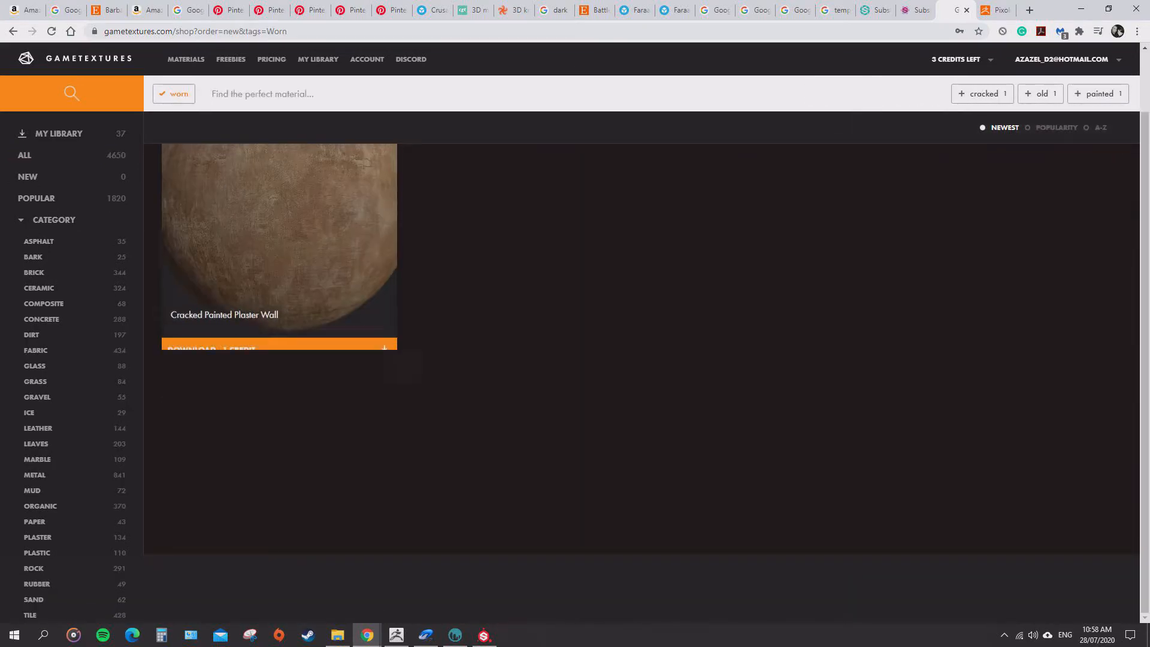
Remove the worn filter and search all materials for "dirty" instead.
{"action": "left_click", "coordinate": [174, 94]}
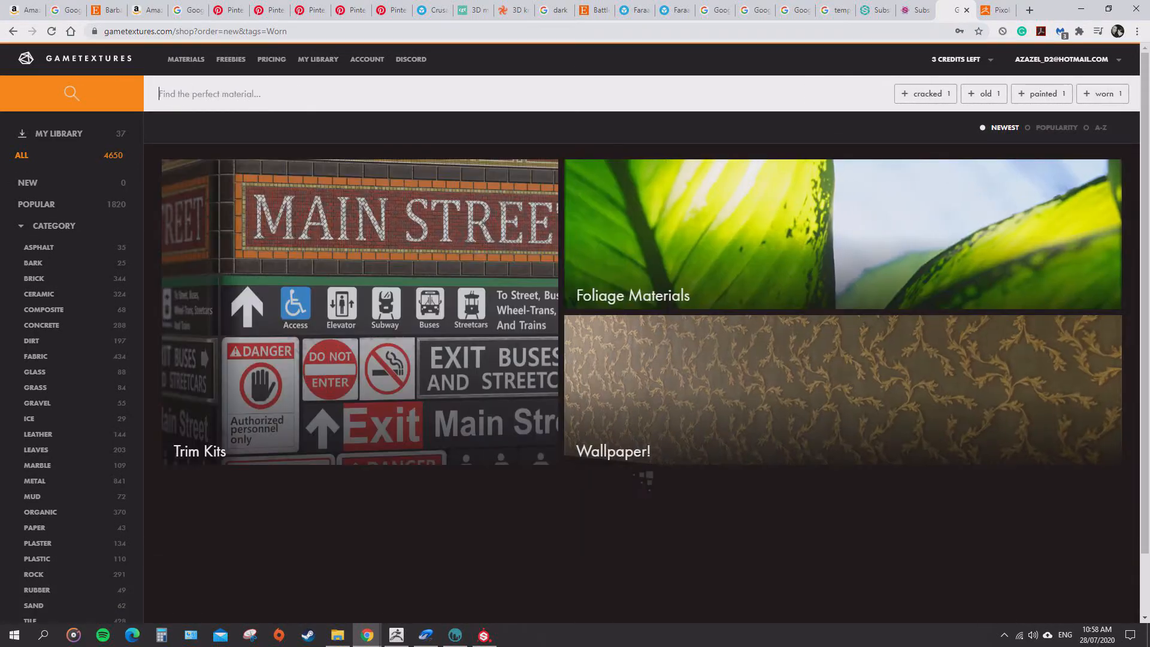
{"action": "type", "text": "dirty"}
{"action": "key", "text": "Return"}
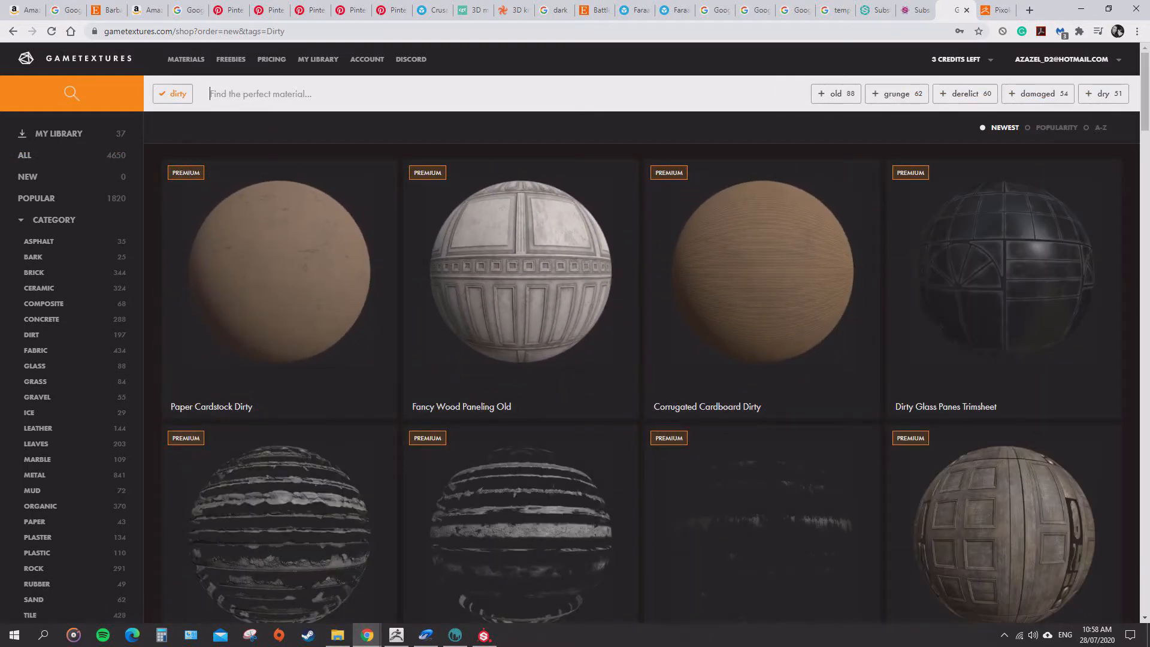
Switch to the Fabric category and narrow it with the search term "Dirty".
{"action": "left_click", "coordinate": [35, 350]}
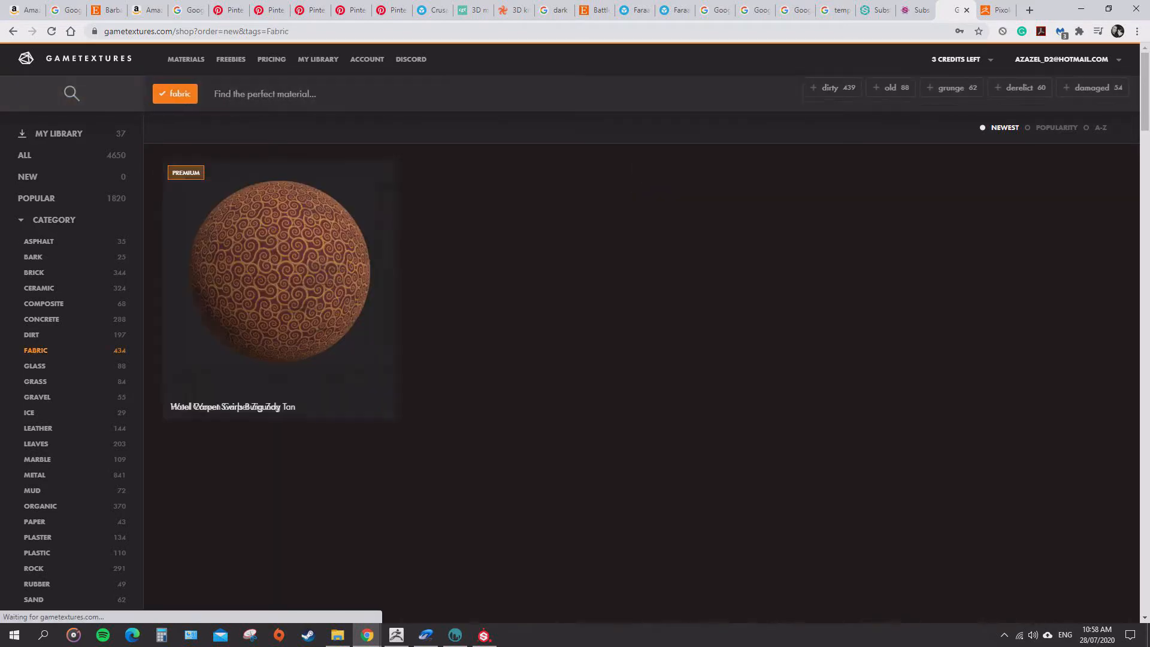
{"action": "type", "text": "Dirty"}
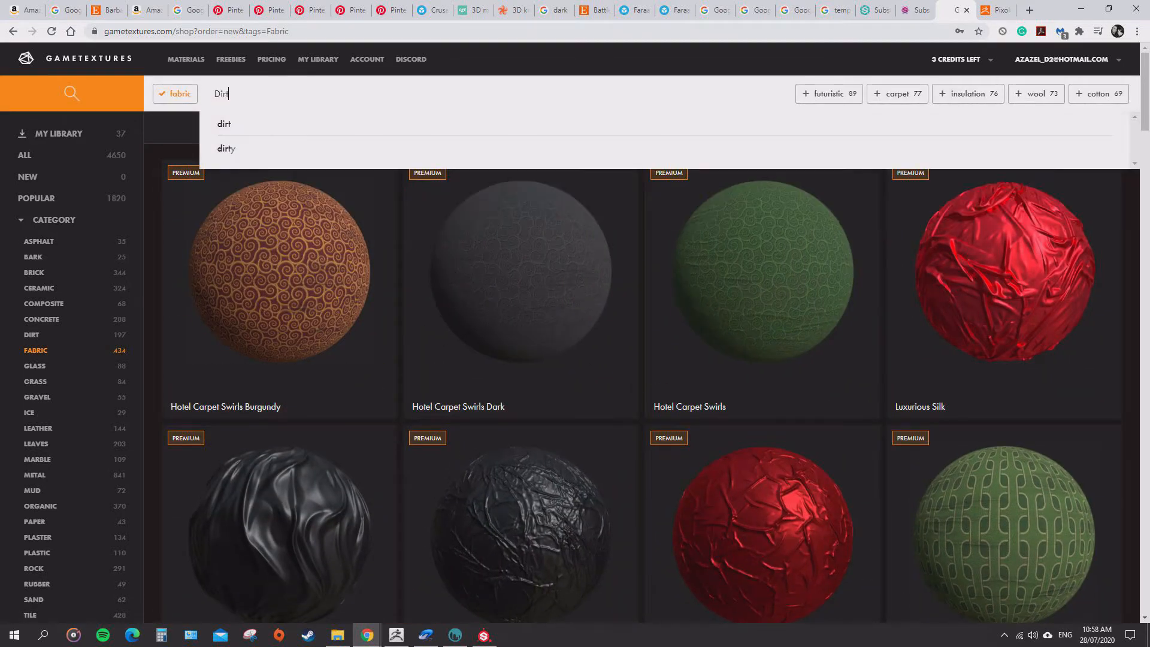
{"action": "key", "text": "Return"}
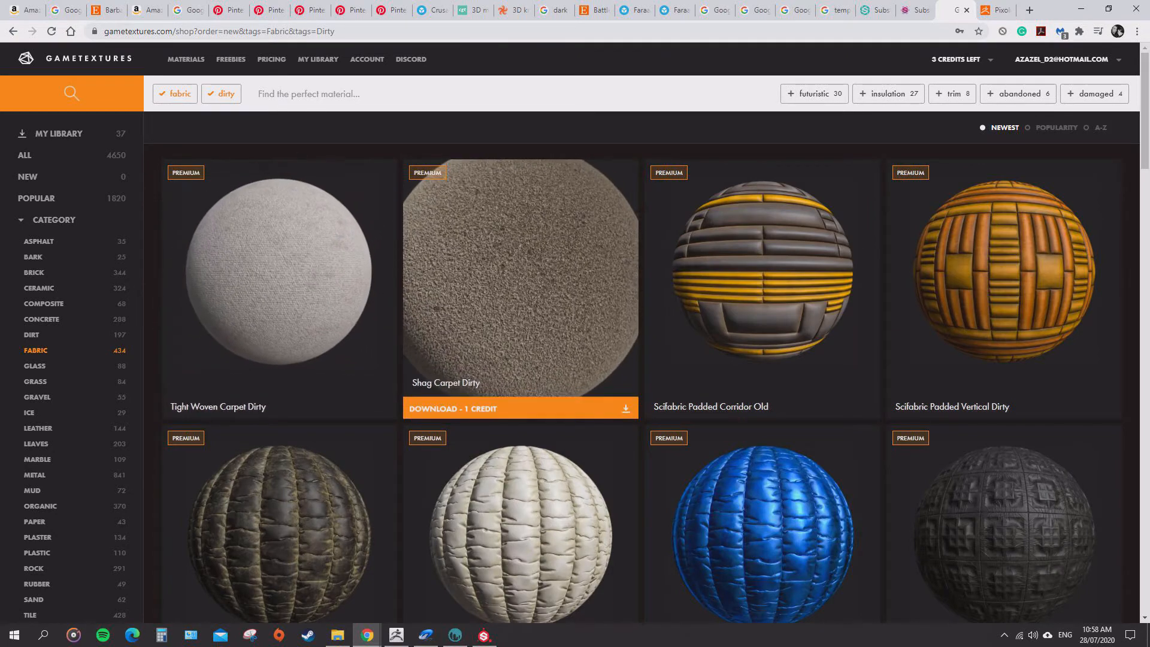
Look through the dirty fabrics down to Dirty Cotton, Blood Stained Cotton Fabric and Stained Woven Fabric, and clear both filters.
{"action": "scroll", "coordinate": [522, 270], "scroll_direction": "down", "scroll_amount": 5}
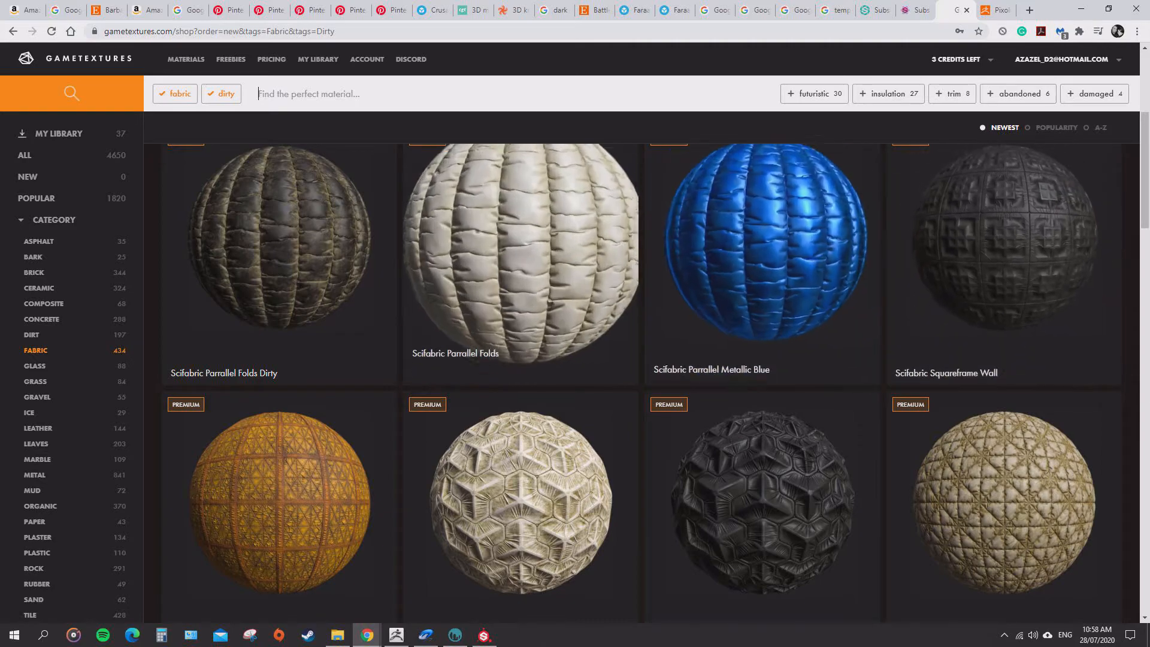
{"action": "scroll", "coordinate": [521, 180], "scroll_direction": "down", "scroll_amount": 15}
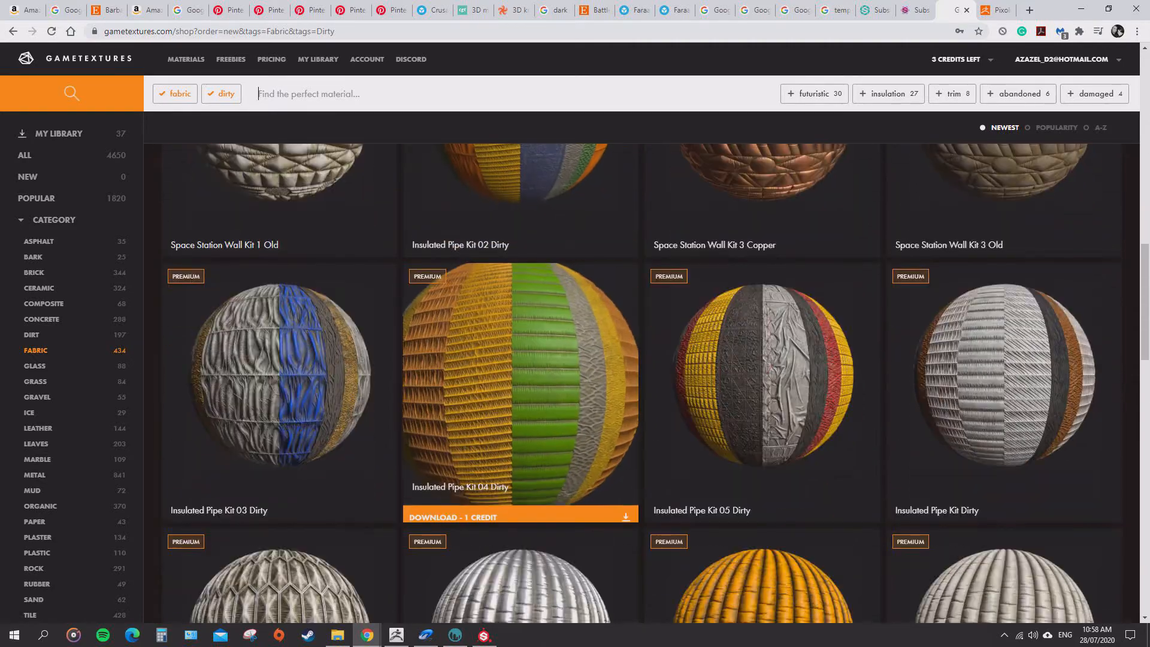
{"action": "scroll", "coordinate": [521, 359], "scroll_direction": "down", "scroll_amount": 20}
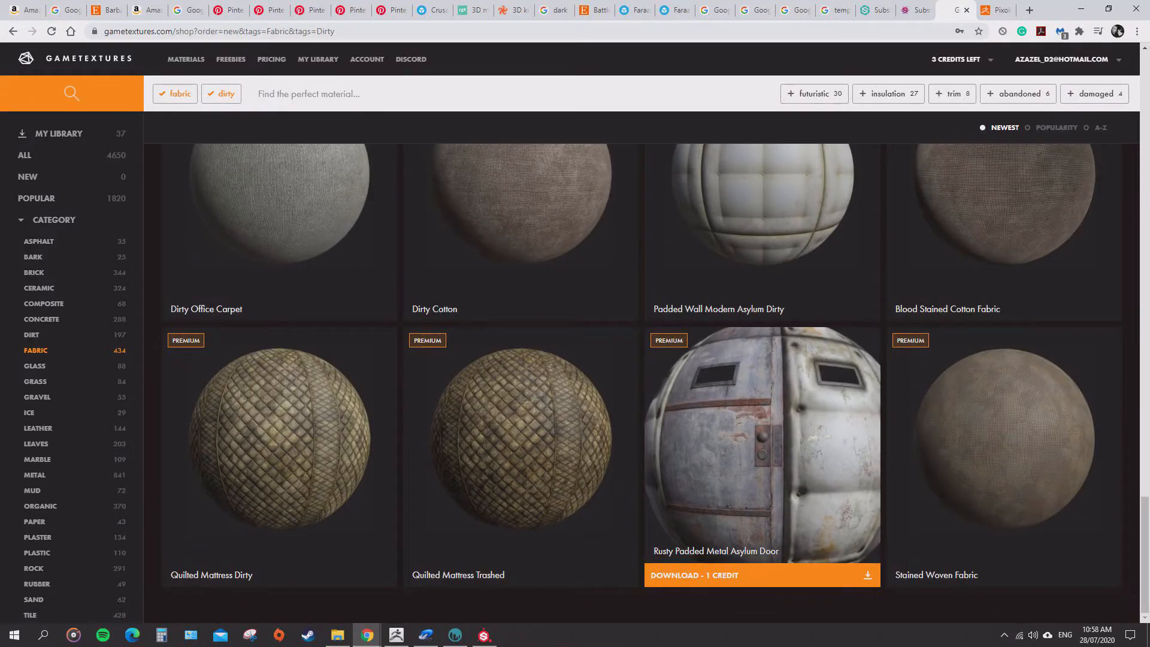
{"action": "scroll", "coordinate": [1004, 299], "scroll_direction": "up", "scroll_amount": 8}
{"action": "scroll", "coordinate": [1004, 299], "scroll_direction": "down", "scroll_amount": 6}
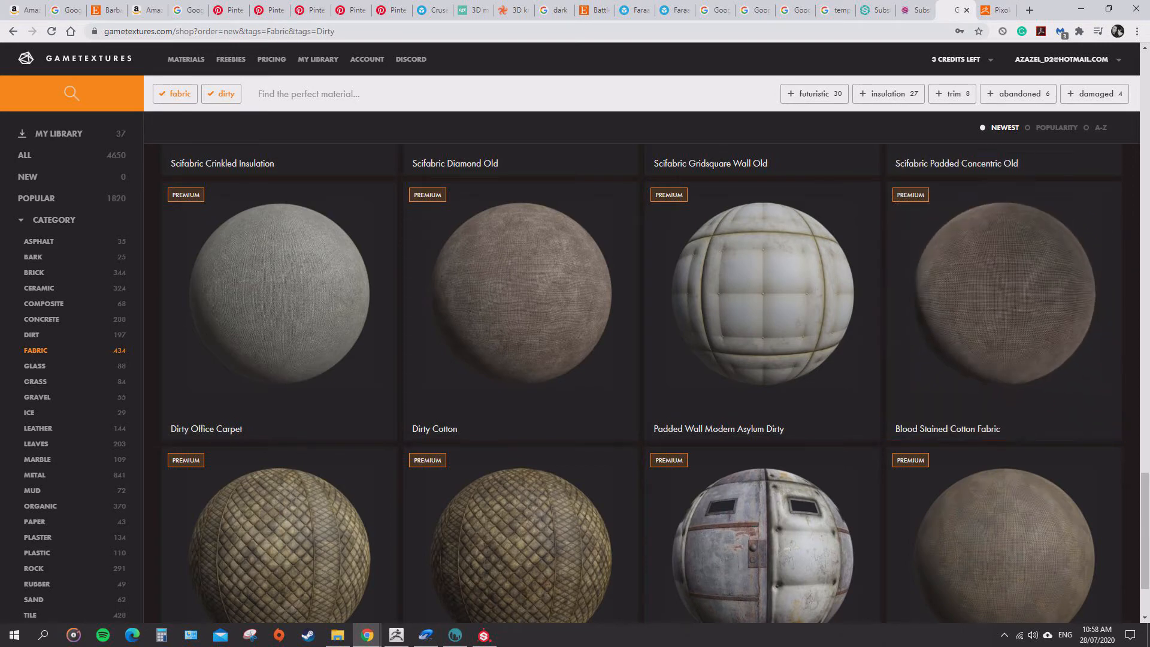
{"action": "left_click", "coordinate": [175, 94]}
{"action": "left_click", "coordinate": [172, 93]}
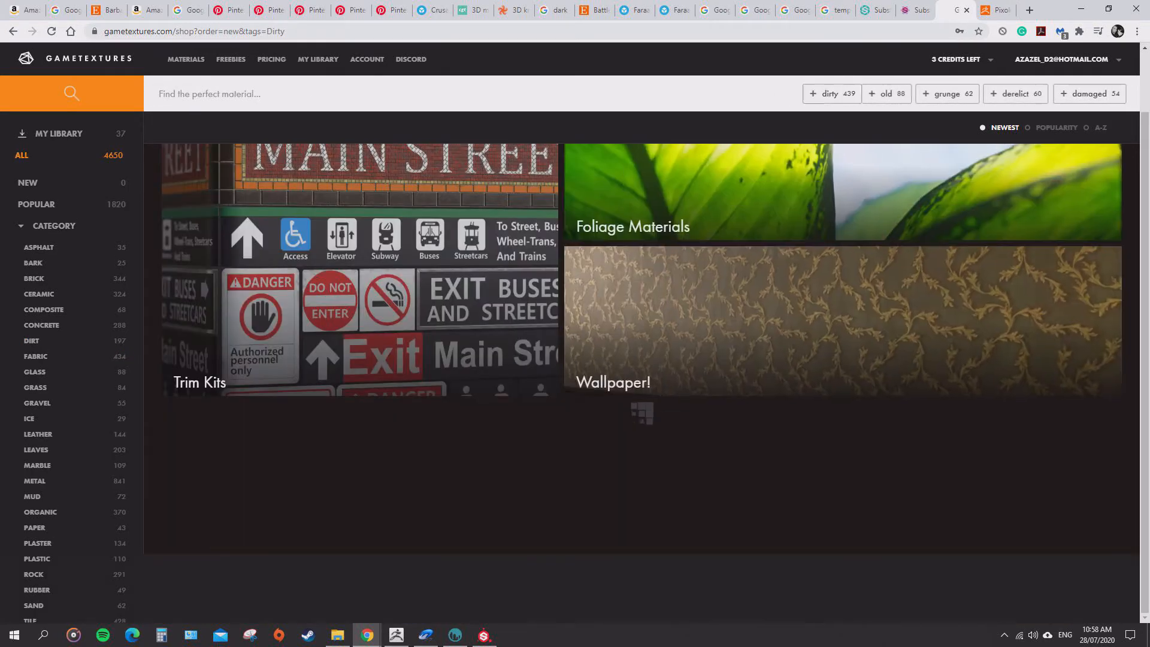
Search all GameTextures materials for "cotton" and narrow the results with the suggested cloth tag.
{"action": "type", "text": "cotton"}
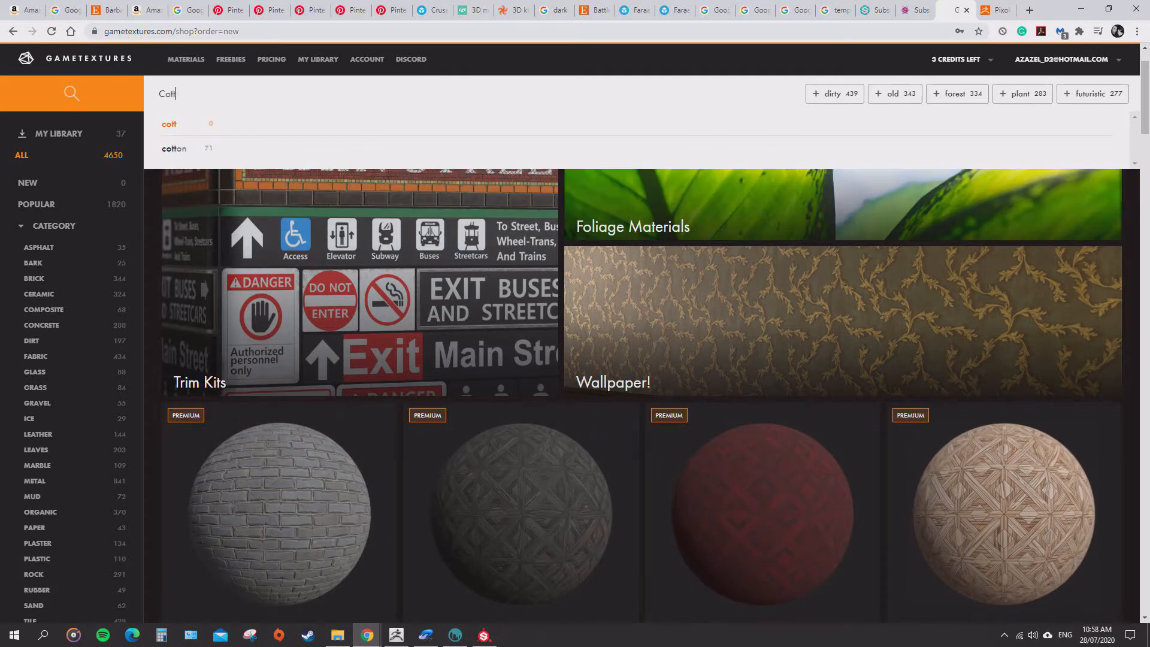
{"action": "key", "text": "Return"}
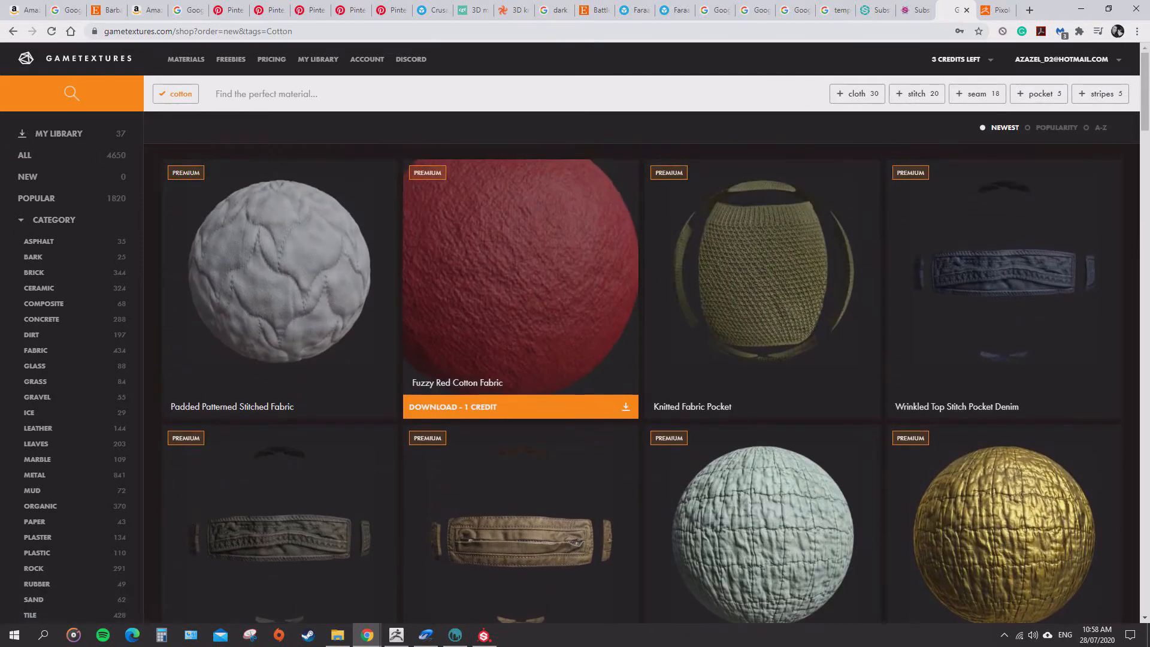
{"action": "scroll", "coordinate": [641, 383], "scroll_direction": "down", "scroll_amount": 6}
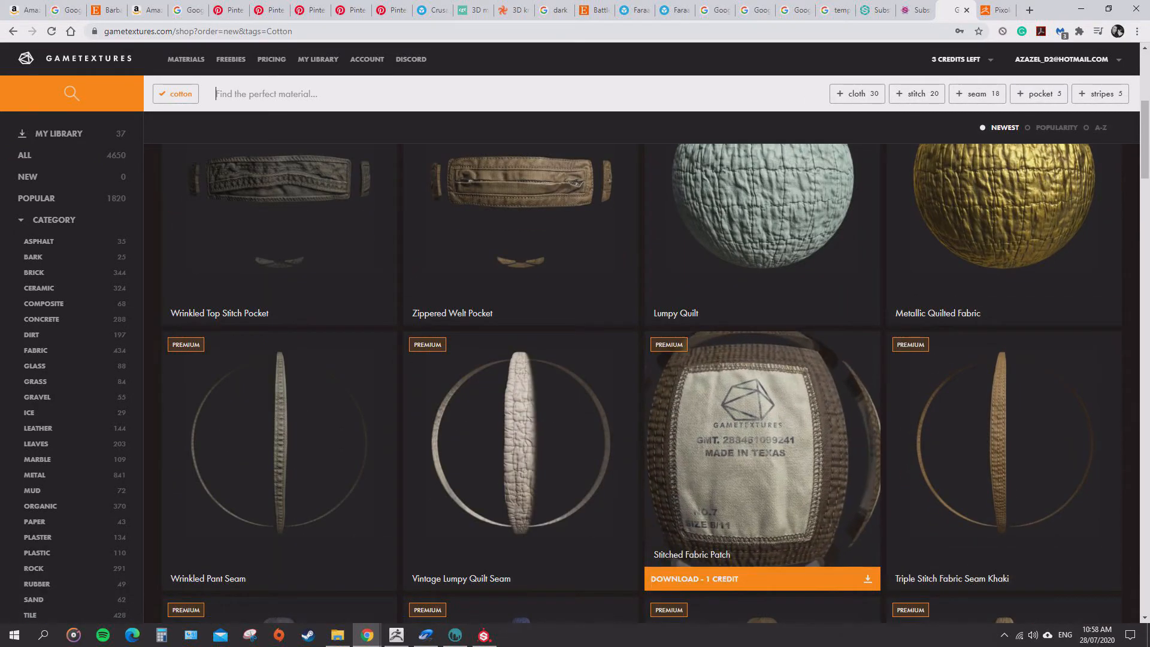
{"action": "left_click", "coordinate": [858, 93]}
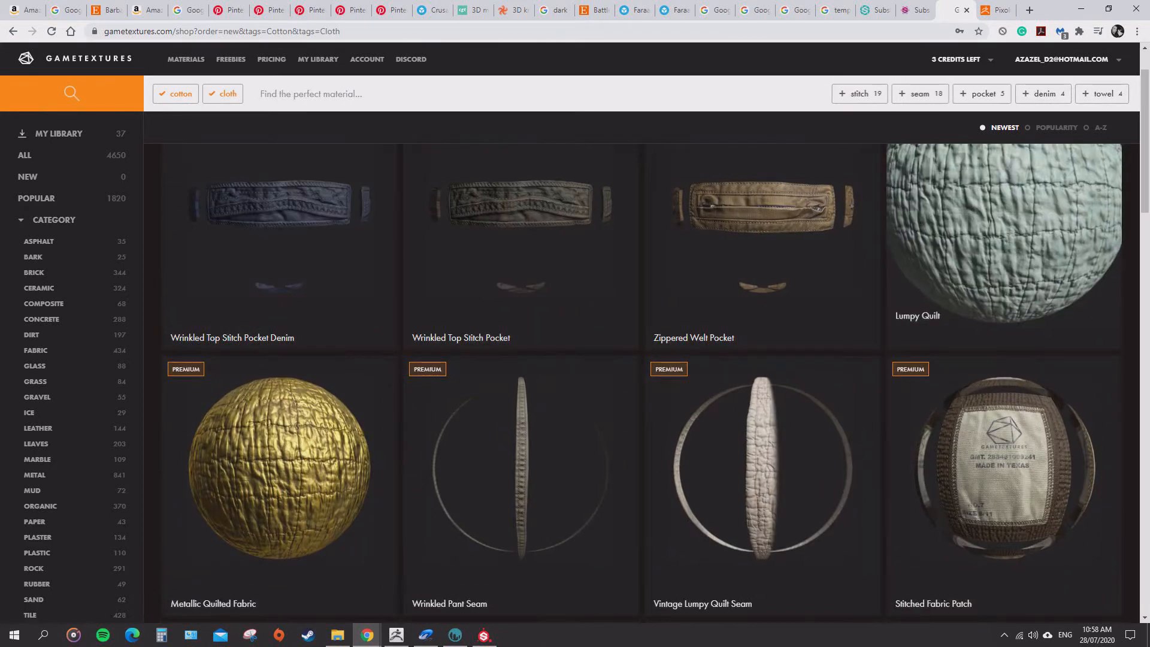
Look through the cotton cloth materials down to the end of the list and return to Basket Weave Cotton.
{"action": "scroll", "coordinate": [1004, 240], "scroll_direction": "down", "scroll_amount": 20}
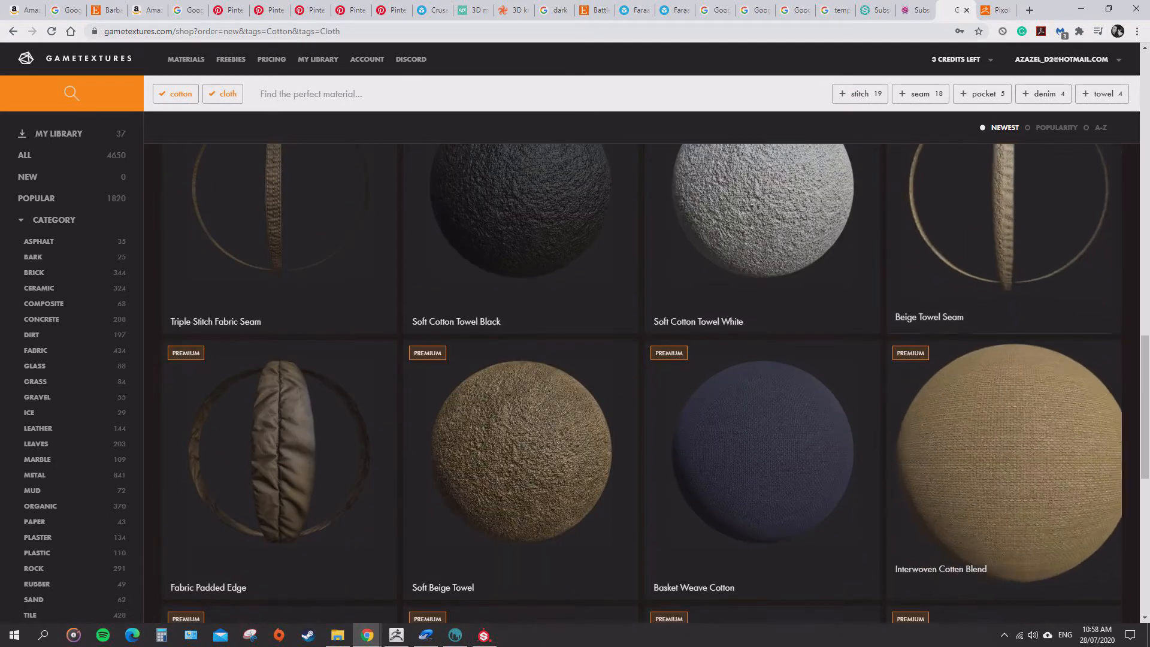
{"action": "scroll", "coordinate": [641, 383], "scroll_direction": "up", "scroll_amount": 5}
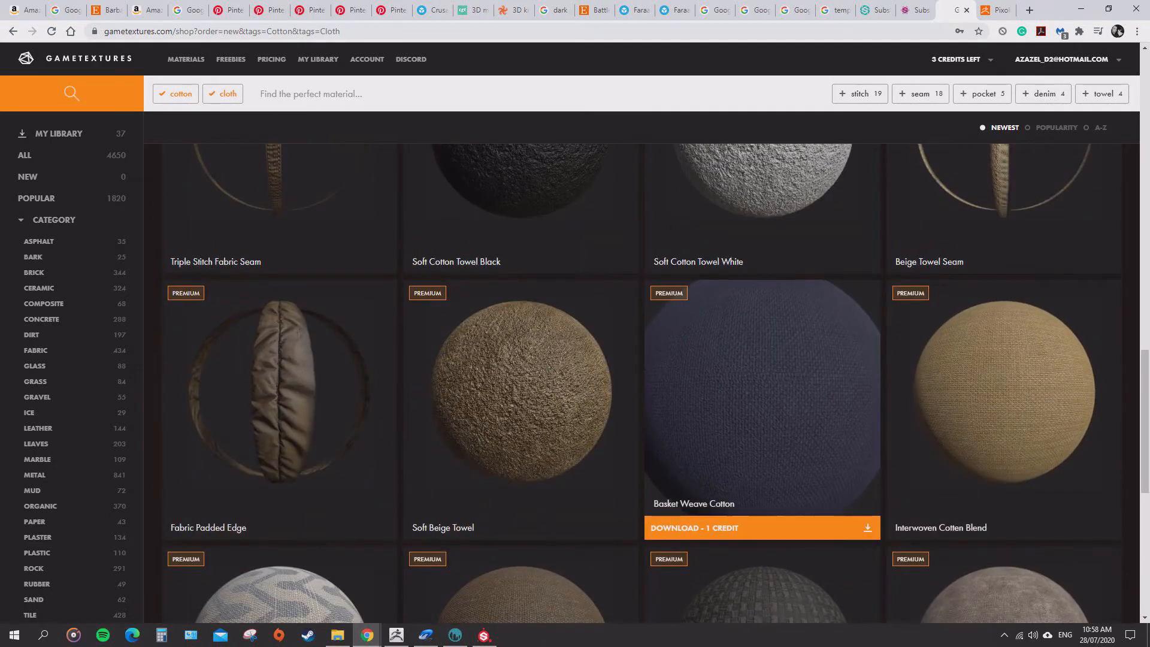
{"action": "scroll", "coordinate": [761, 372], "scroll_direction": "down", "scroll_amount": 2}
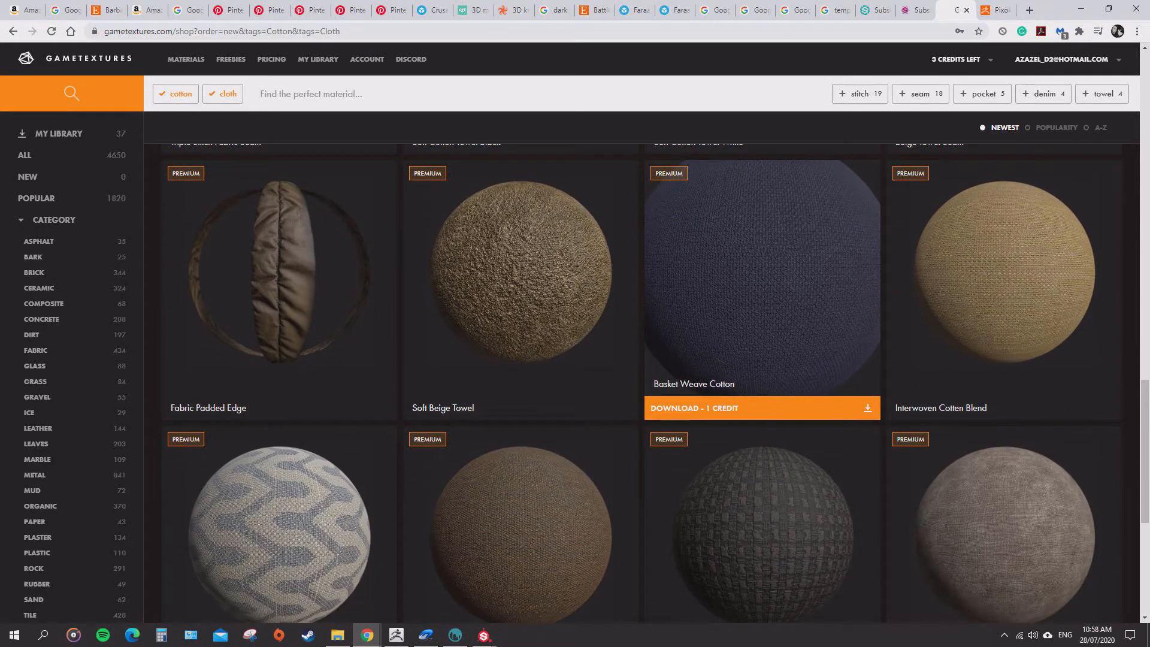
{"action": "scroll", "coordinate": [1004, 269], "scroll_direction": "down", "scroll_amount": 5}
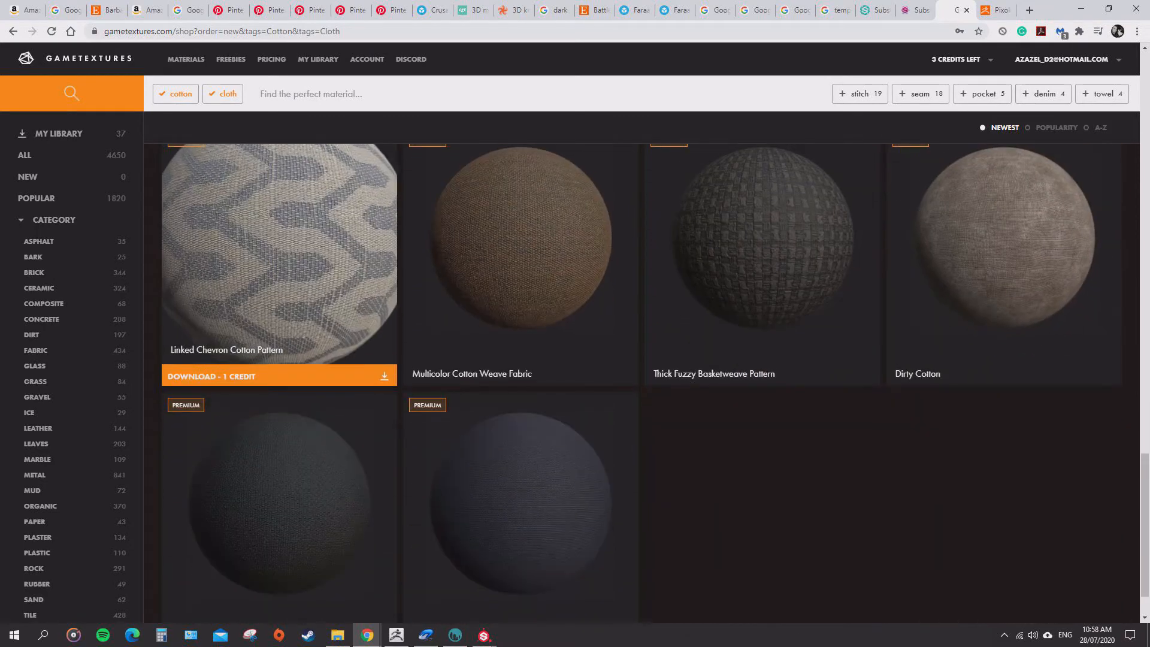
{"action": "scroll", "coordinate": [521, 450], "scroll_direction": "down", "scroll_amount": 1}
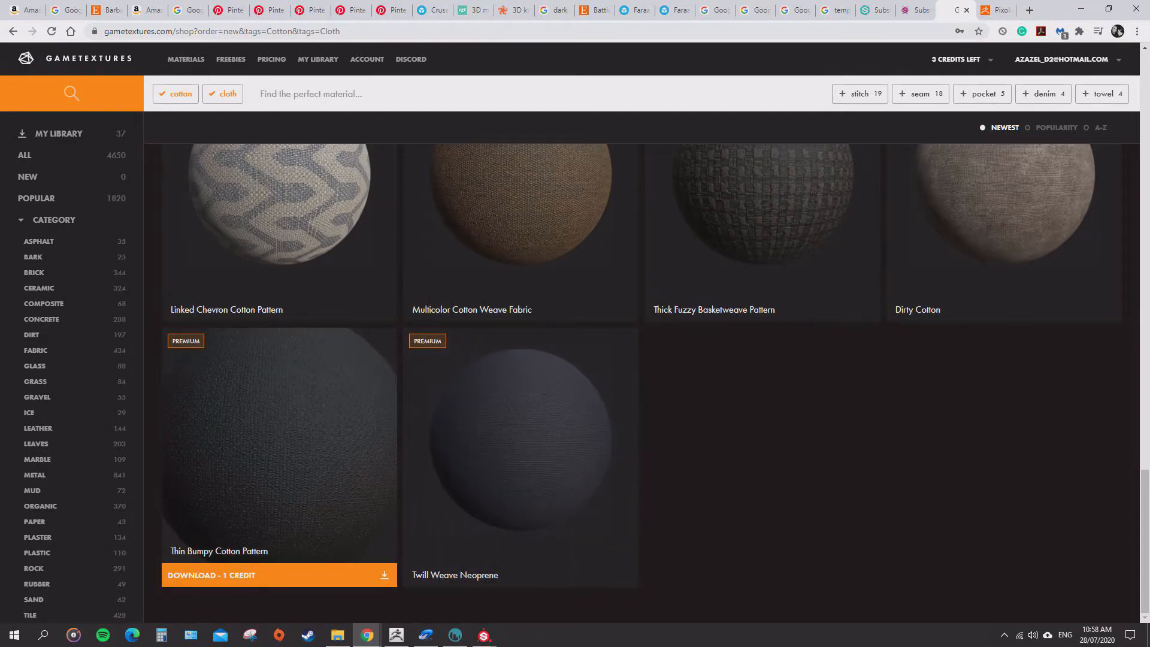
{"action": "scroll", "coordinate": [761, 569], "scroll_direction": "up", "scroll_amount": 5}
{"action": "scroll", "coordinate": [760, 420], "scroll_direction": "up", "scroll_amount": 4}
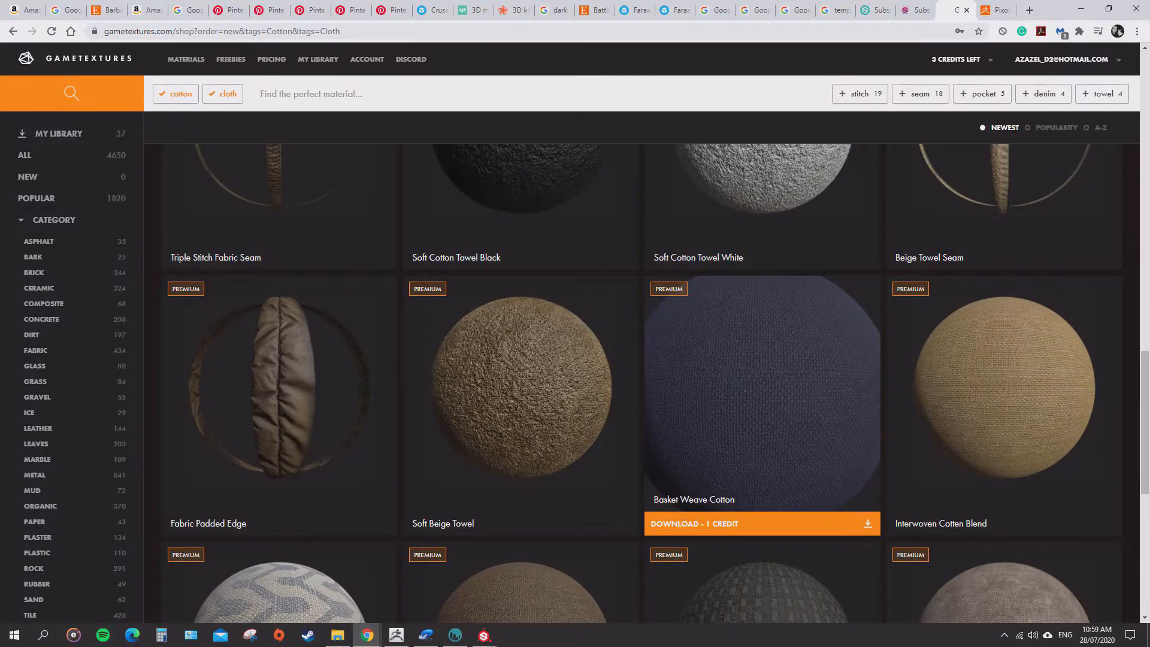
{"action": "scroll", "coordinate": [803, 402], "scroll_direction": "down", "scroll_amount": 2}
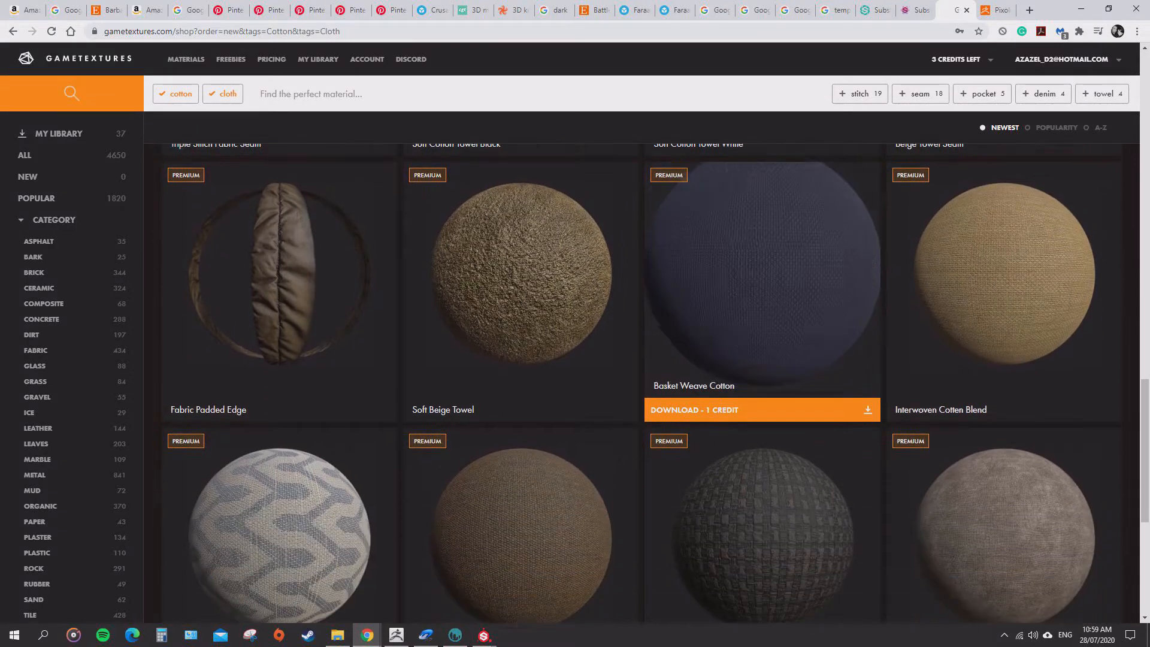
Check the available engine formats for Basket Weave Cotton and download it for the Substance engine.
{"action": "left_click", "coordinate": [803, 404]}
{"action": "left_click", "coordinate": [803, 355]}
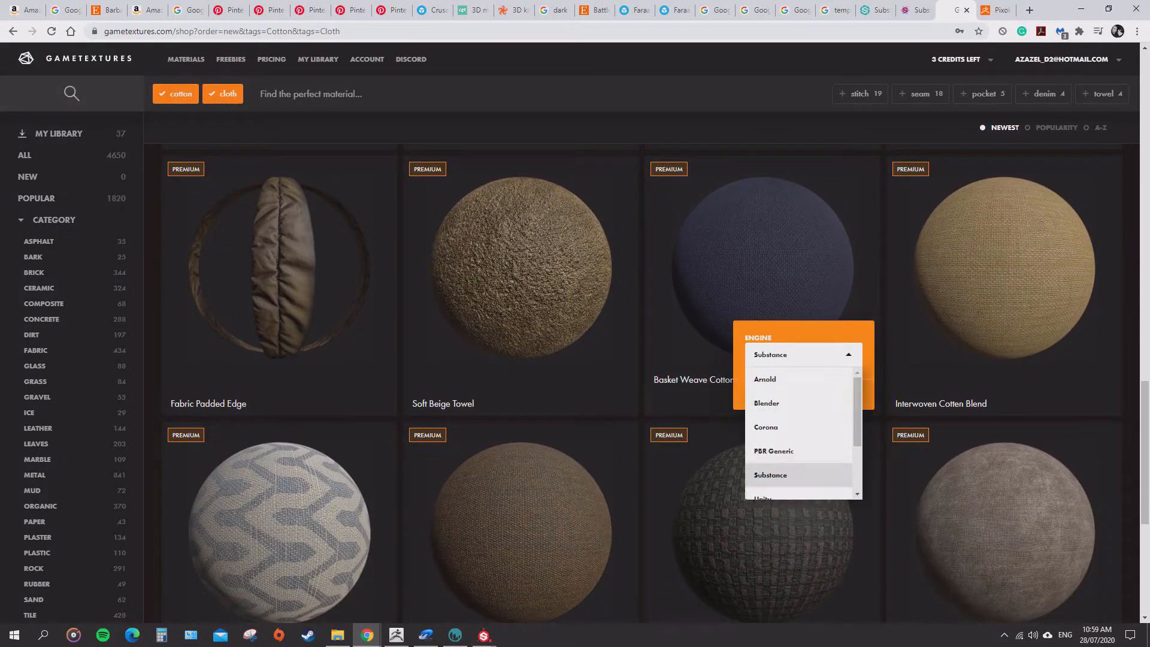
{"action": "scroll", "coordinate": [802, 449], "scroll_direction": "down", "scroll_amount": 2}
{"action": "left_click_drag", "start_coordinate": [858, 449], "coordinate": [858, 405]}
{"action": "scroll", "coordinate": [799, 431], "scroll_direction": "down", "scroll_amount": 2}
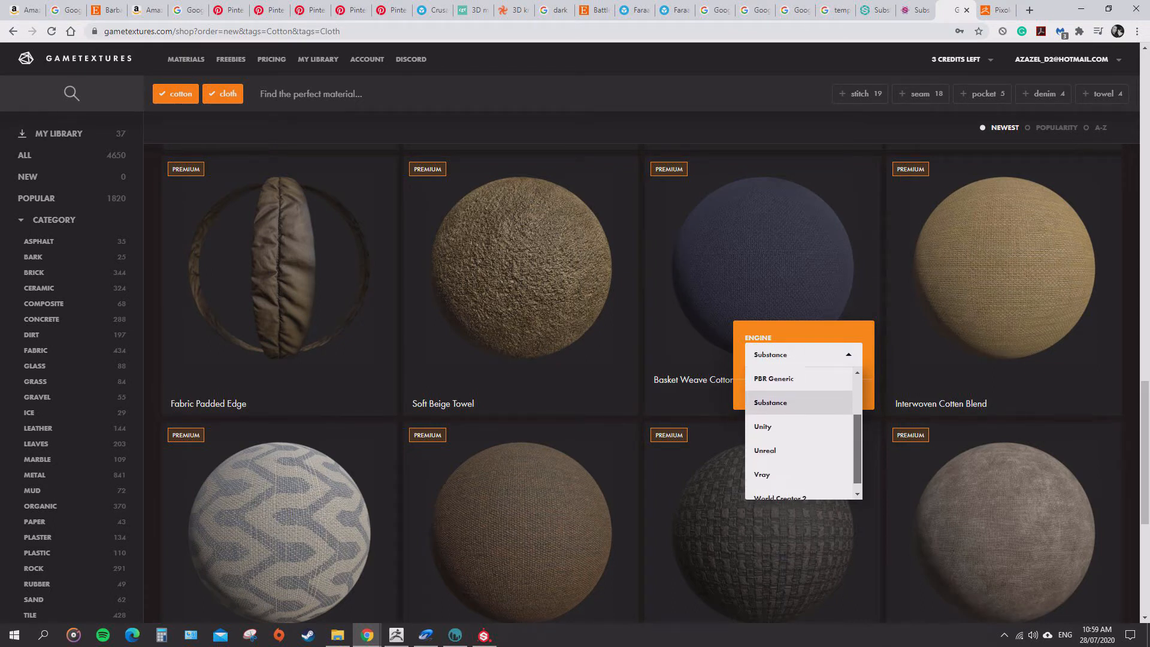
{"action": "left_click", "coordinate": [790, 391]}
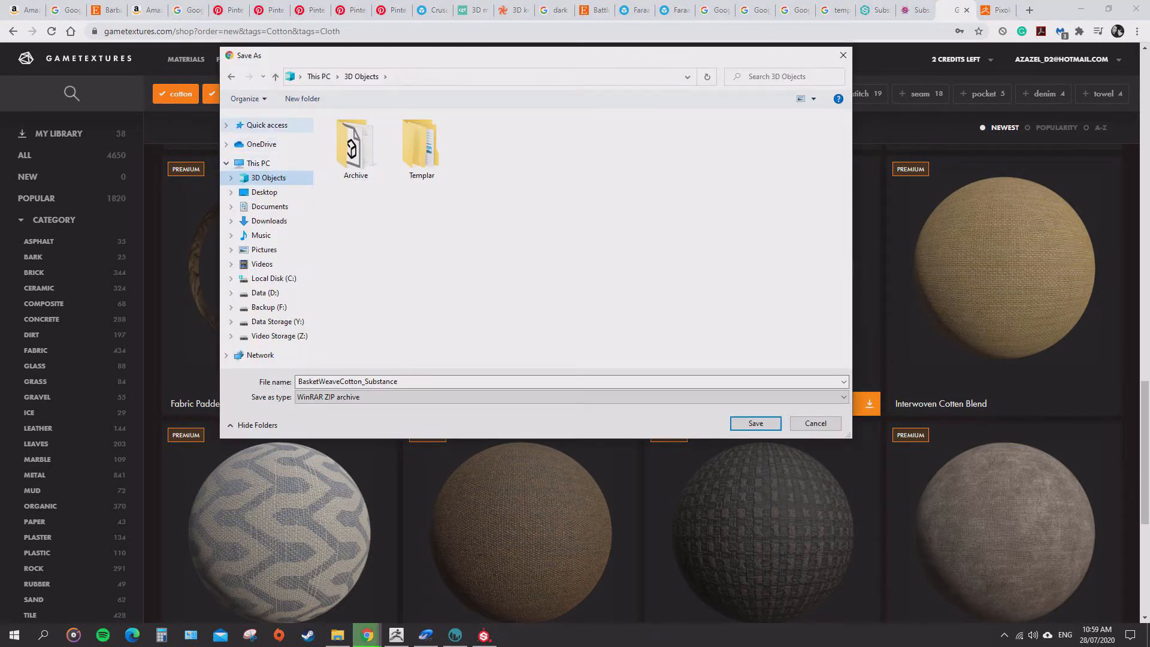
Save the BasketWeaveCotton_Substance archive in the Substance Painter > Substances > GameTextures Materials folder.
{"action": "left_click", "coordinate": [267, 125]}
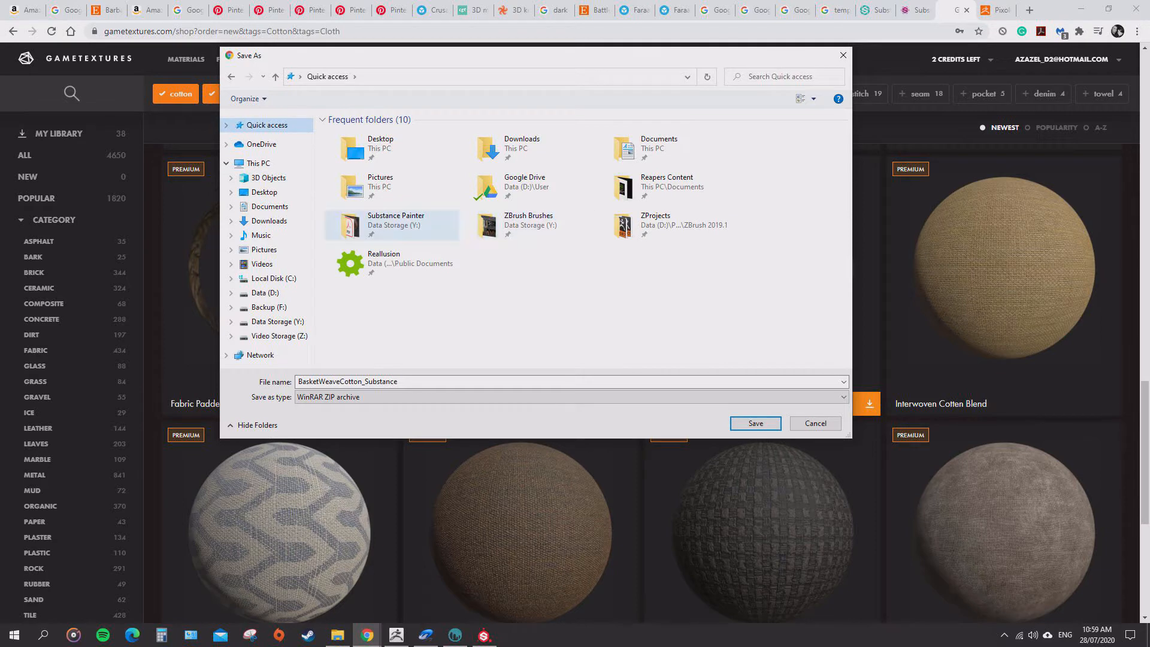
{"action": "double_click", "coordinate": [392, 222]}
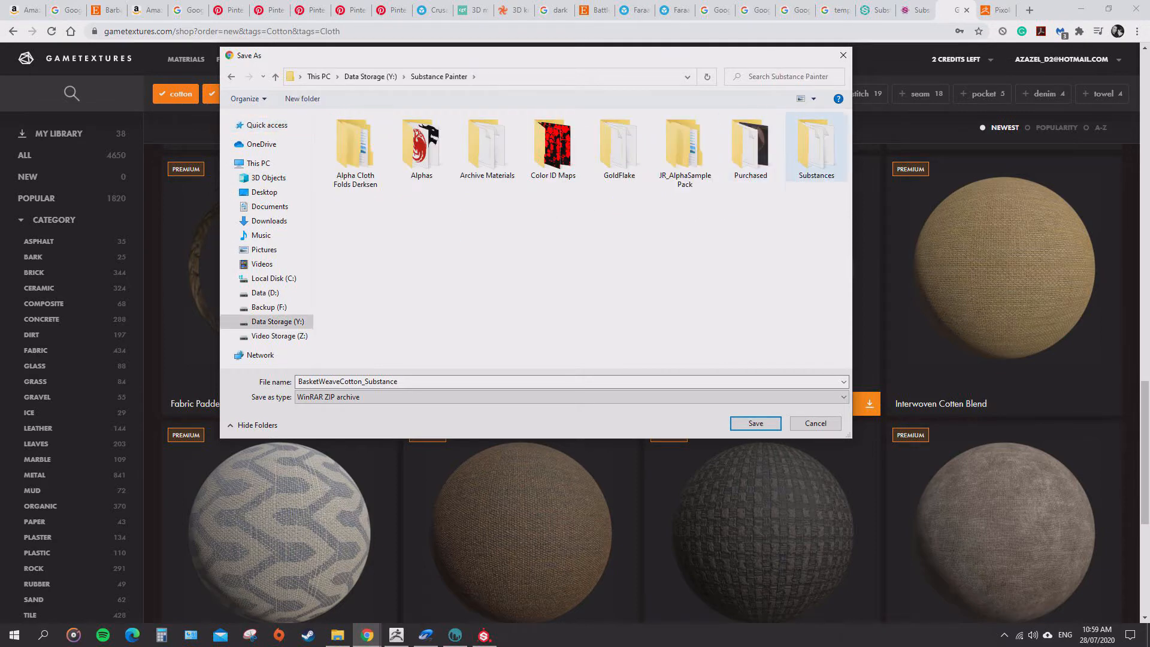
{"action": "double_click", "coordinate": [816, 147]}
{"action": "left_click_drag", "start_coordinate": [576, 61], "coordinate": [644, 103]}
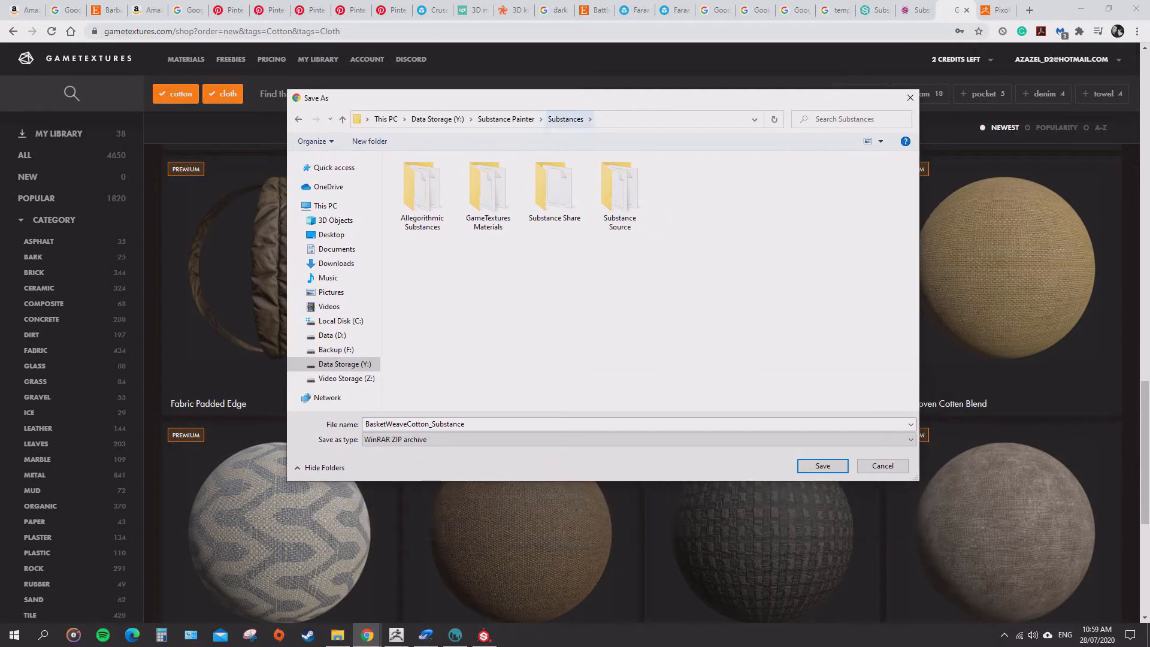
{"action": "double_click", "coordinate": [488, 191]}
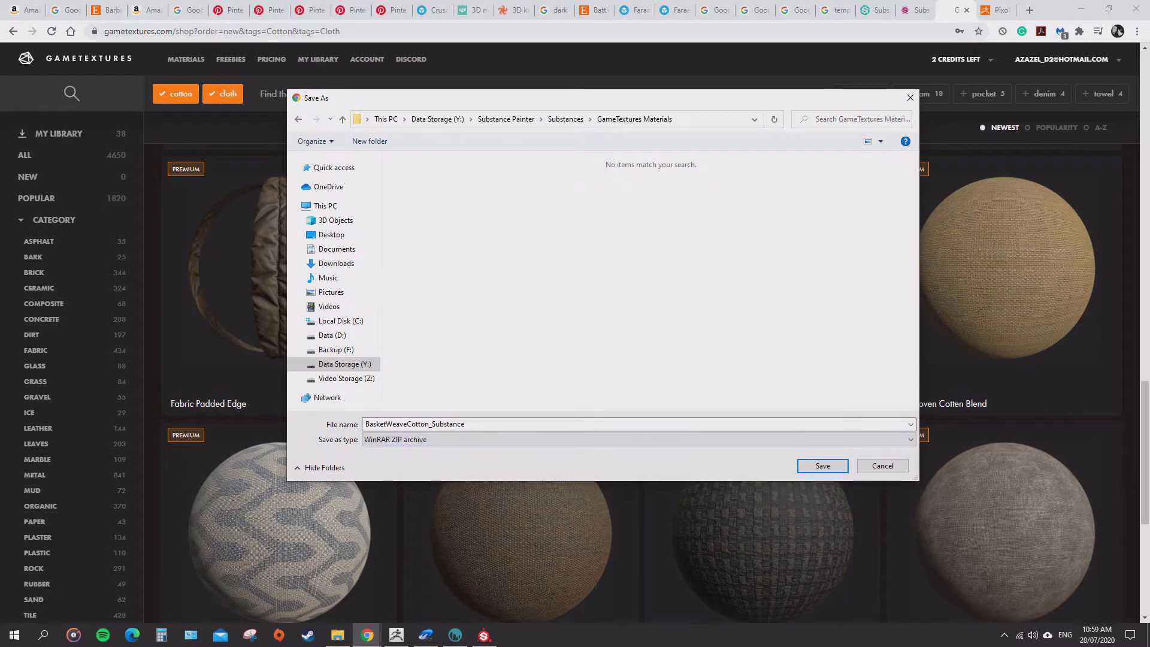
{"action": "key", "text": "Return"}
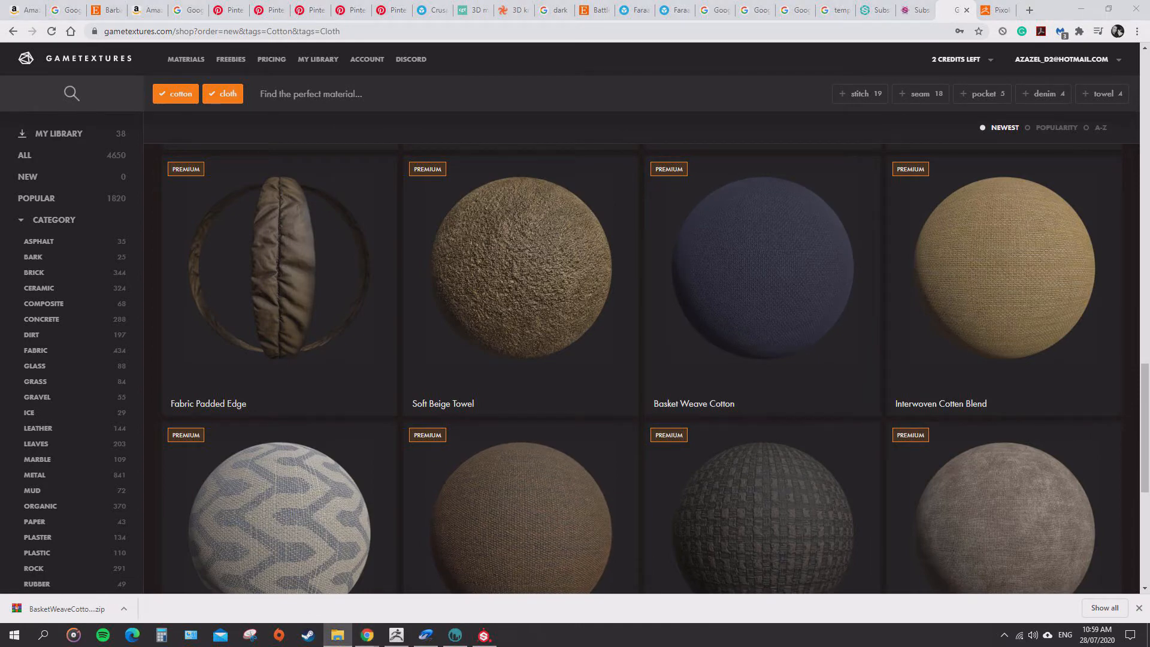
Extract the BasketWeaveCotton_Substance archive into the GameTextures Materials folder and delete the archive.
{"action": "left_click_drag", "start_coordinate": [1149, 105], "coordinate": [540, 77]}
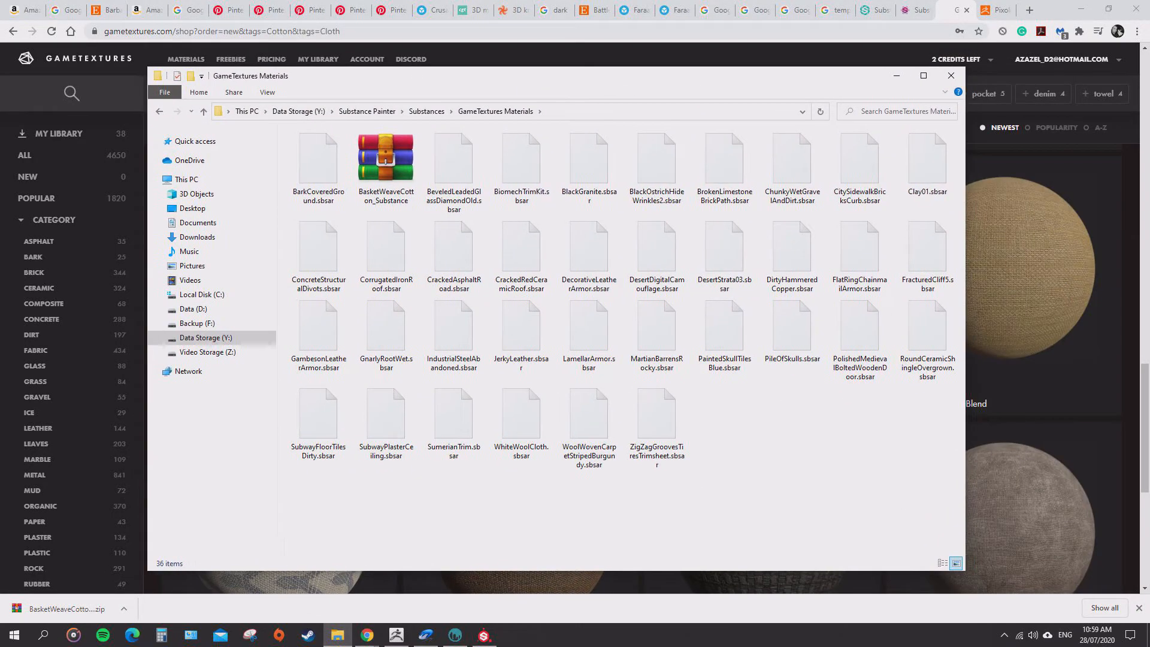
{"action": "right_click", "coordinate": [390, 151]}
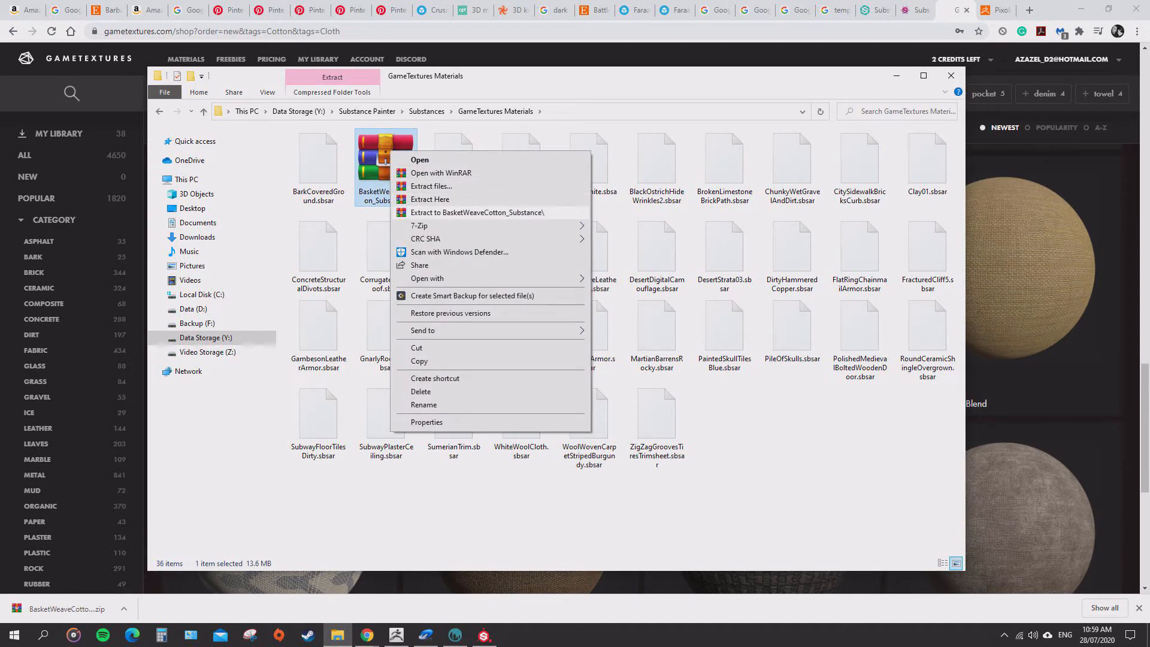
{"action": "left_click", "coordinate": [444, 199]}
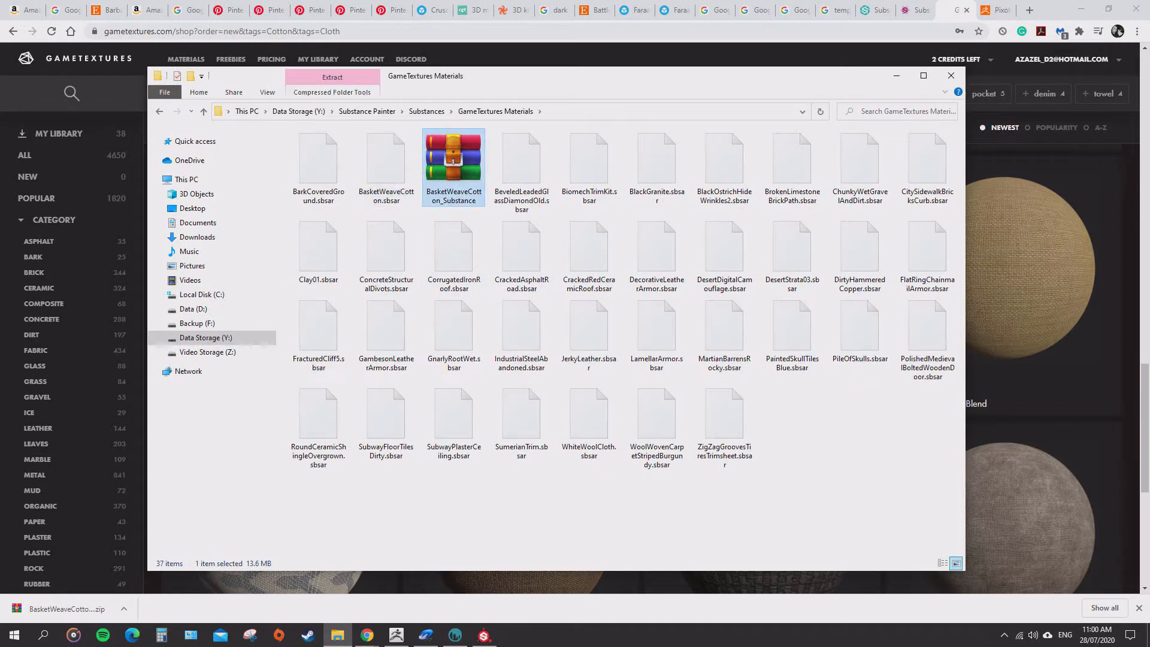
{"action": "right_click", "coordinate": [456, 160]}
{"action": "left_click", "coordinate": [488, 401]}
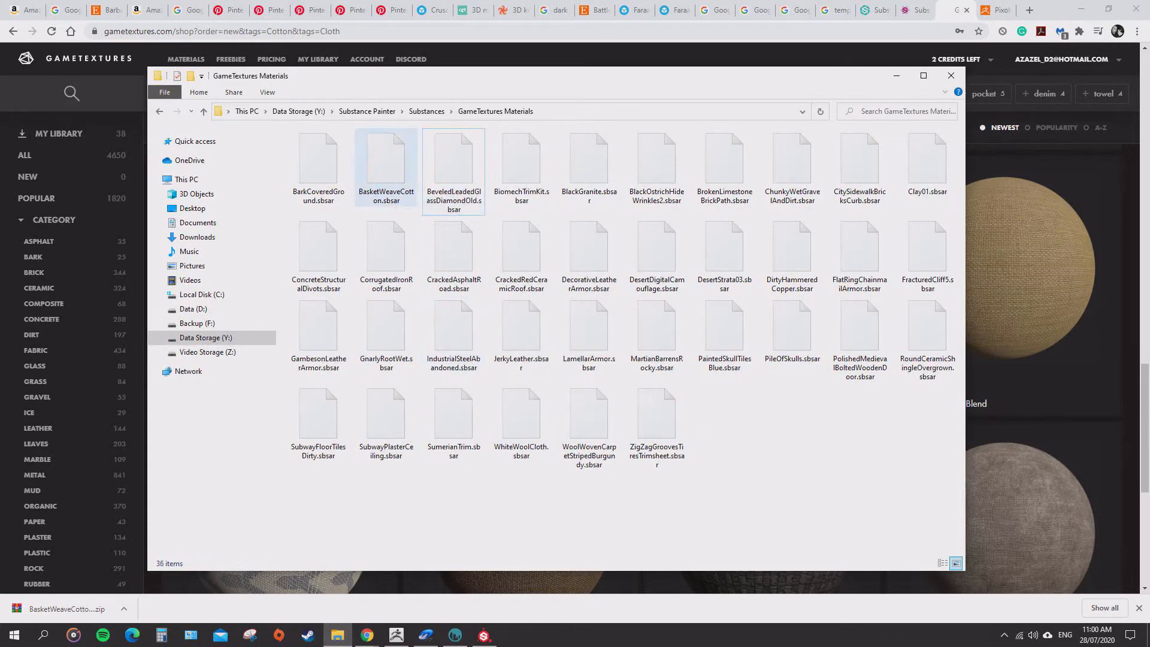
{"action": "left_click_drag", "start_coordinate": [695, 67], "coordinate": [1149, 95]}
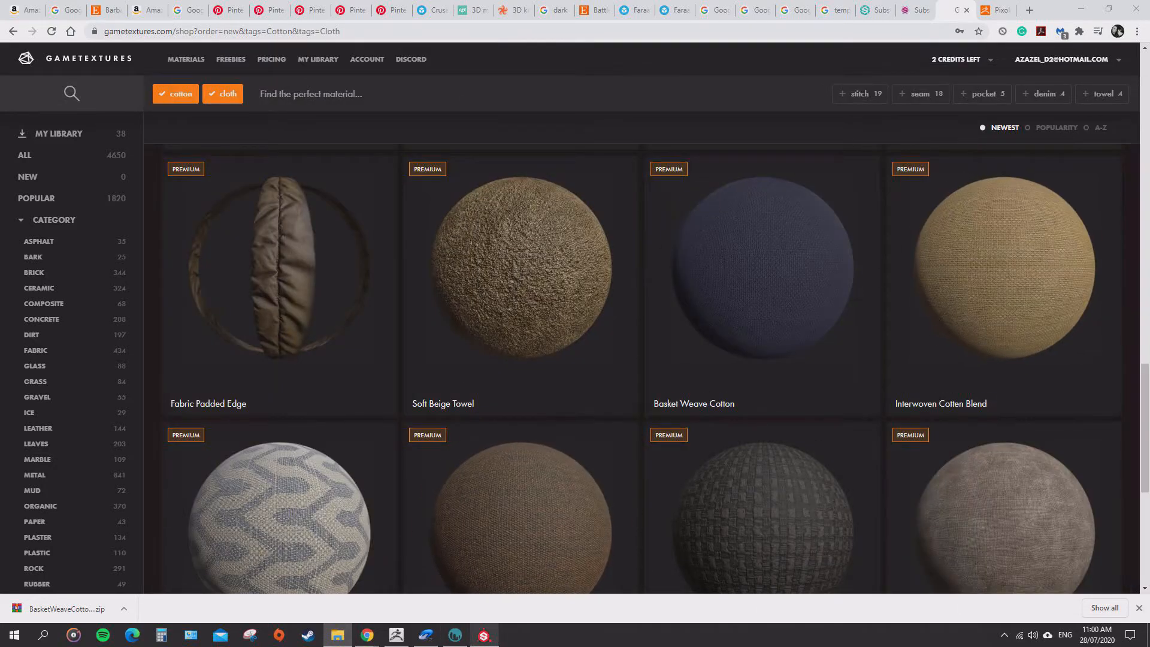
Switch to Substance Painter, add BasketWeaveCotton.sbsar as a resource to import and set its usage to basematerial.
{"action": "left_click", "coordinate": [484, 635]}
{"action": "left_click_drag", "start_coordinate": [445, 646], "coordinate": [462, 535]}
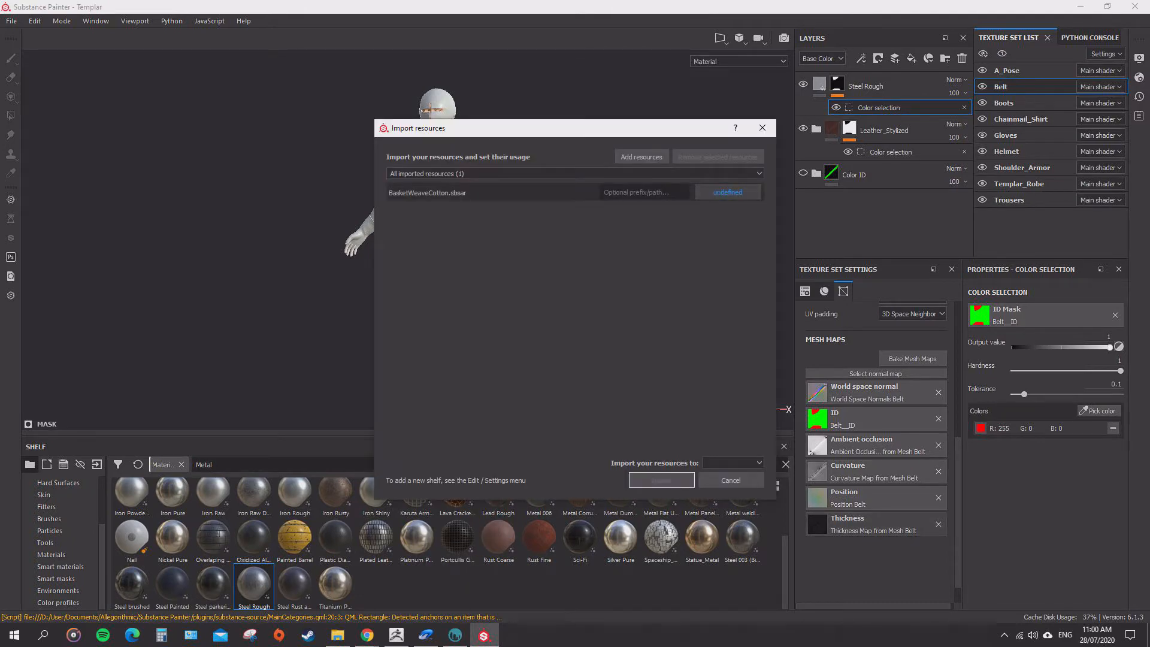
{"action": "left_click", "coordinate": [728, 192]}
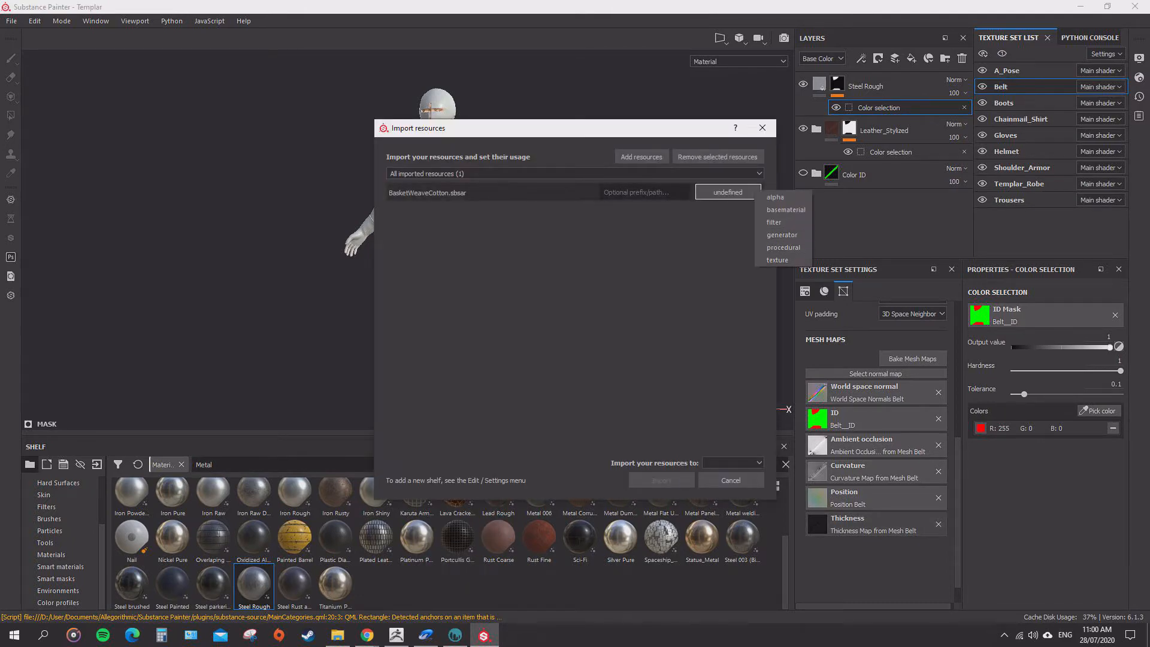
{"action": "left_click", "coordinate": [786, 209]}
{"action": "left_click", "coordinate": [743, 192]}
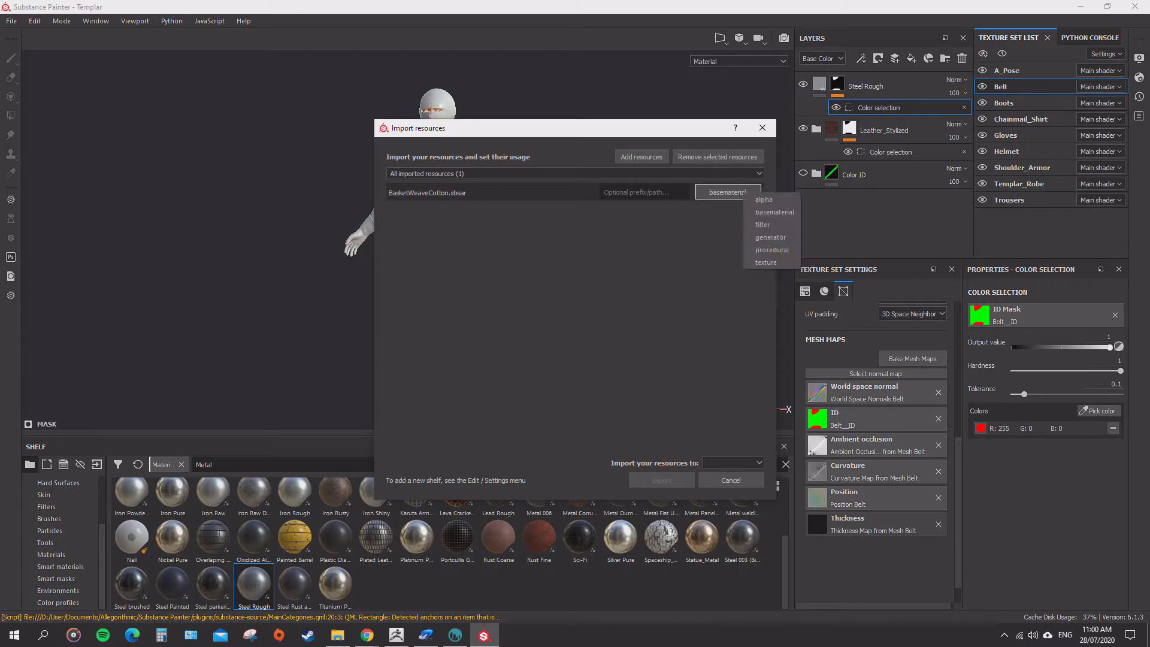
{"action": "left_click", "coordinate": [773, 212]}
Import the BasketWeaveCotton.sbsar resource into the default shelf named "shelf".
{"action": "left_click", "coordinate": [733, 462]}
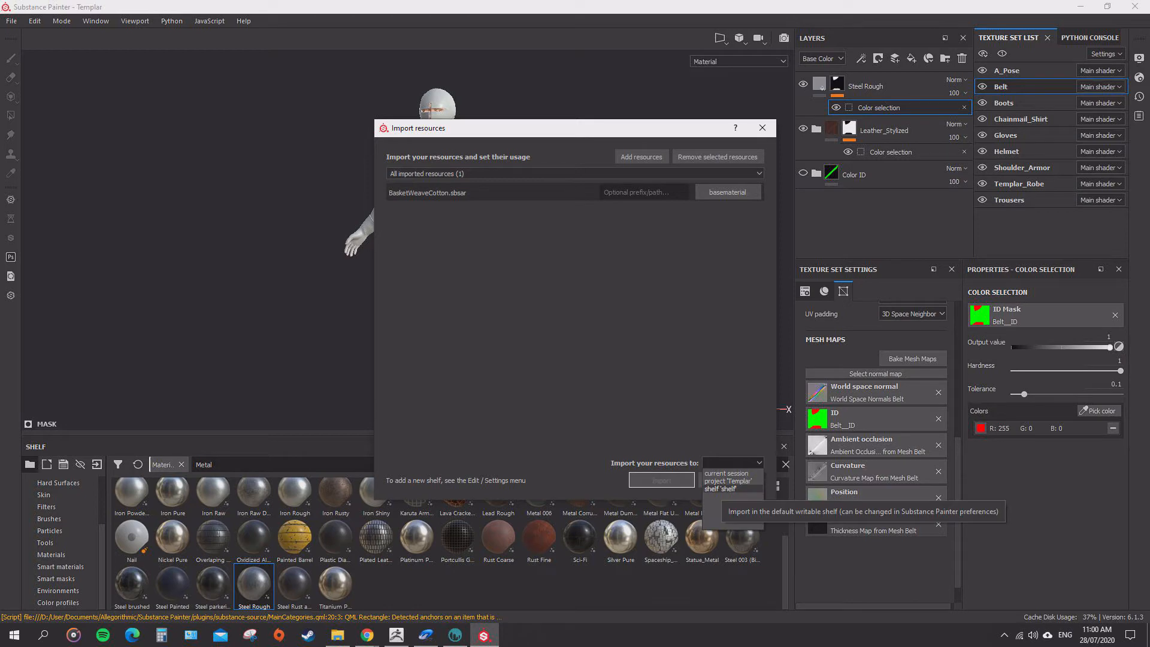
{"action": "left_click", "coordinate": [721, 489]}
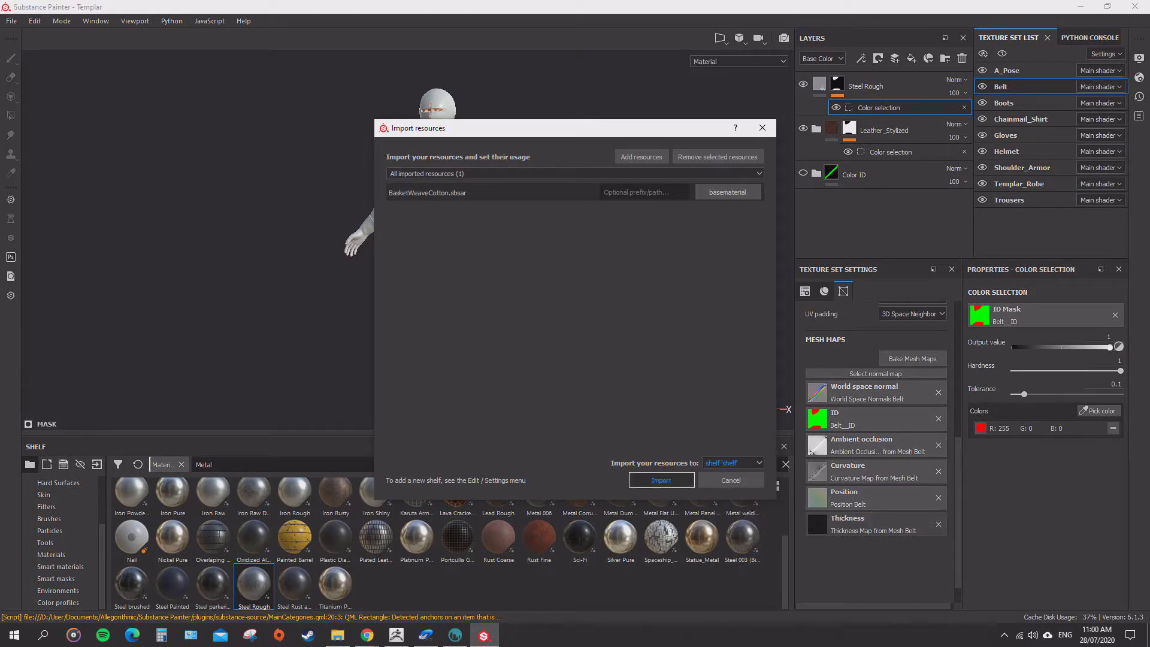
{"action": "key", "text": "Return"}
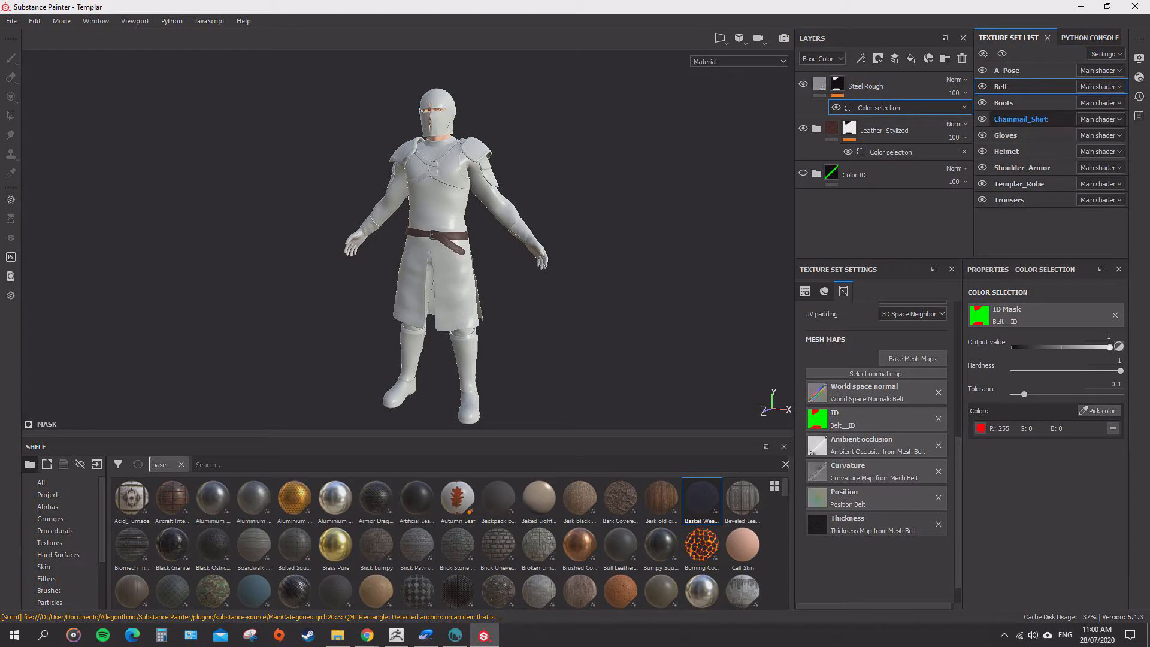
In the Templar_Robe texture set, collapse the Color ID folder and add Basket Weave Cotton as a fill layer above it.
{"action": "left_click", "coordinate": [1019, 184]}
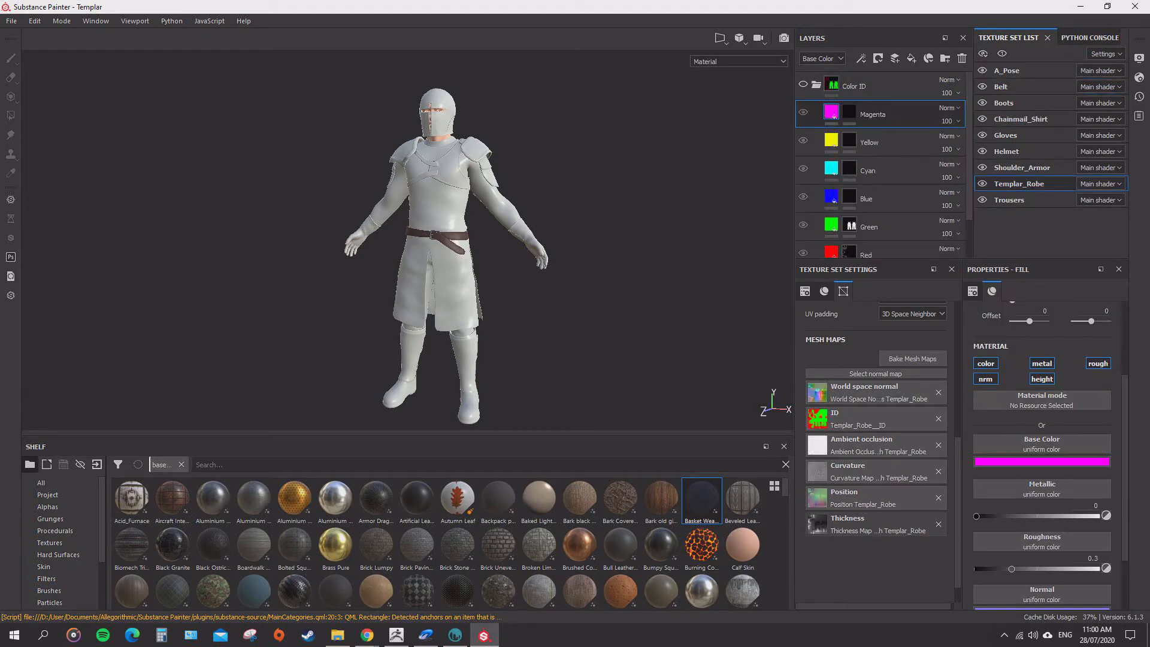
{"action": "scroll", "coordinate": [446, 111], "scroll_direction": "up", "scroll_amount": 5}
{"action": "middle_click_drag", "start_coordinate": [446, 198], "coordinate": [448, 157], "text": "alt"}
{"action": "left_click_drag", "start_coordinate": [448, 157], "coordinate": [430, 157], "text": "alt"}
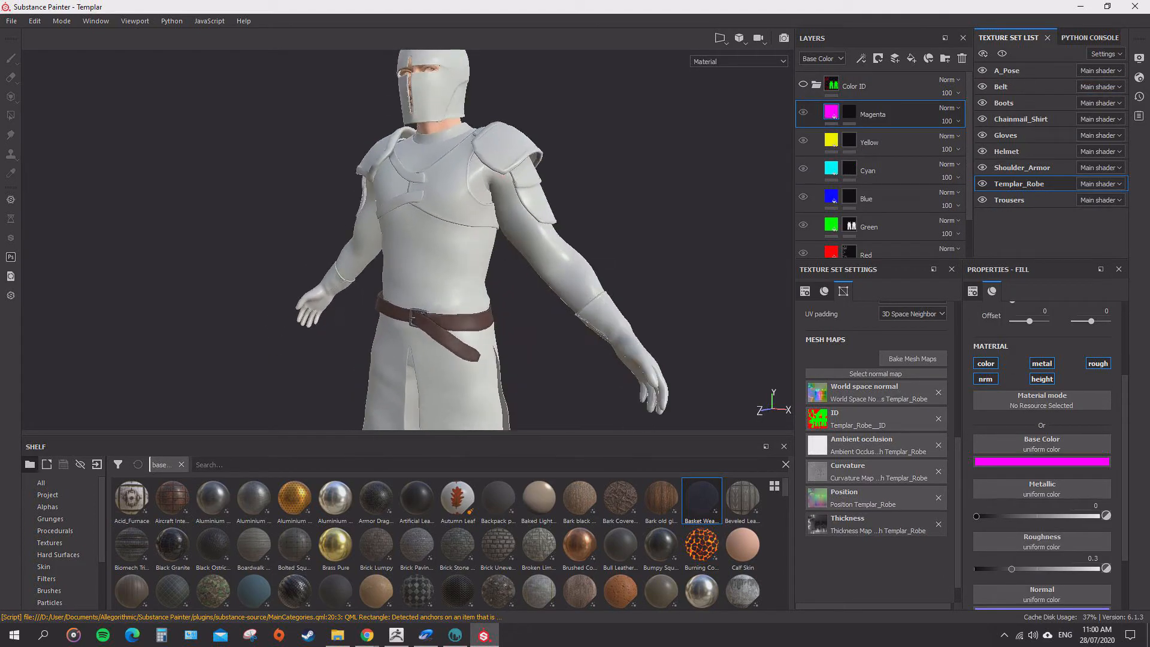
{"action": "left_click", "coordinate": [816, 84]}
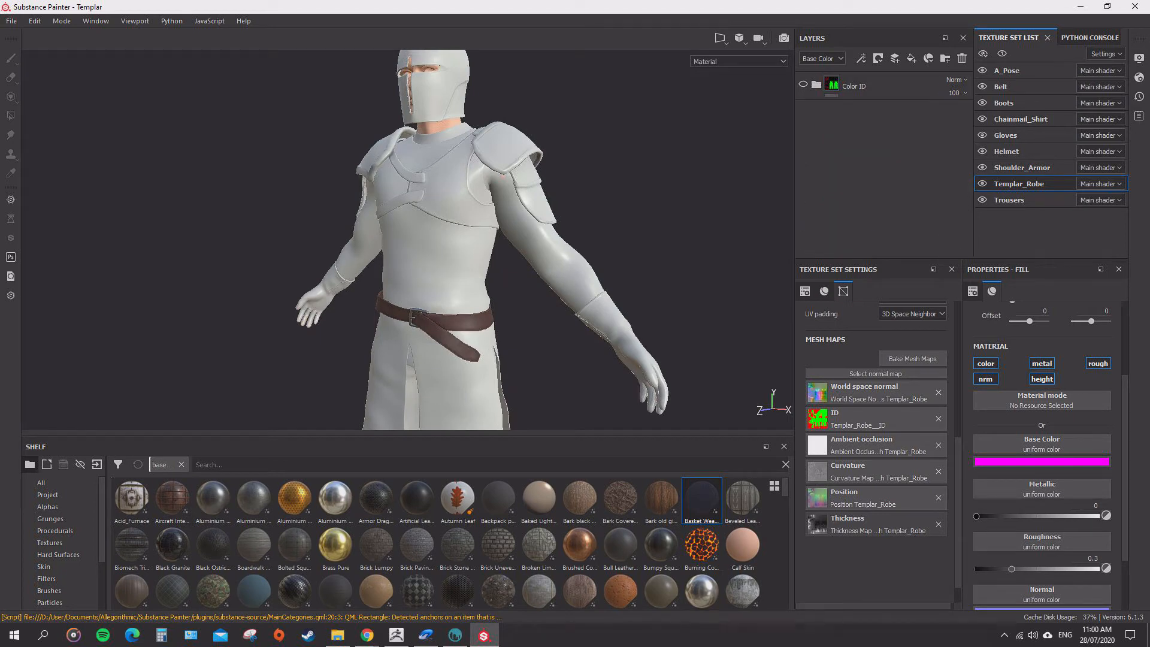
{"action": "left_click_drag", "start_coordinate": [815, 74], "coordinate": [814, 75]}
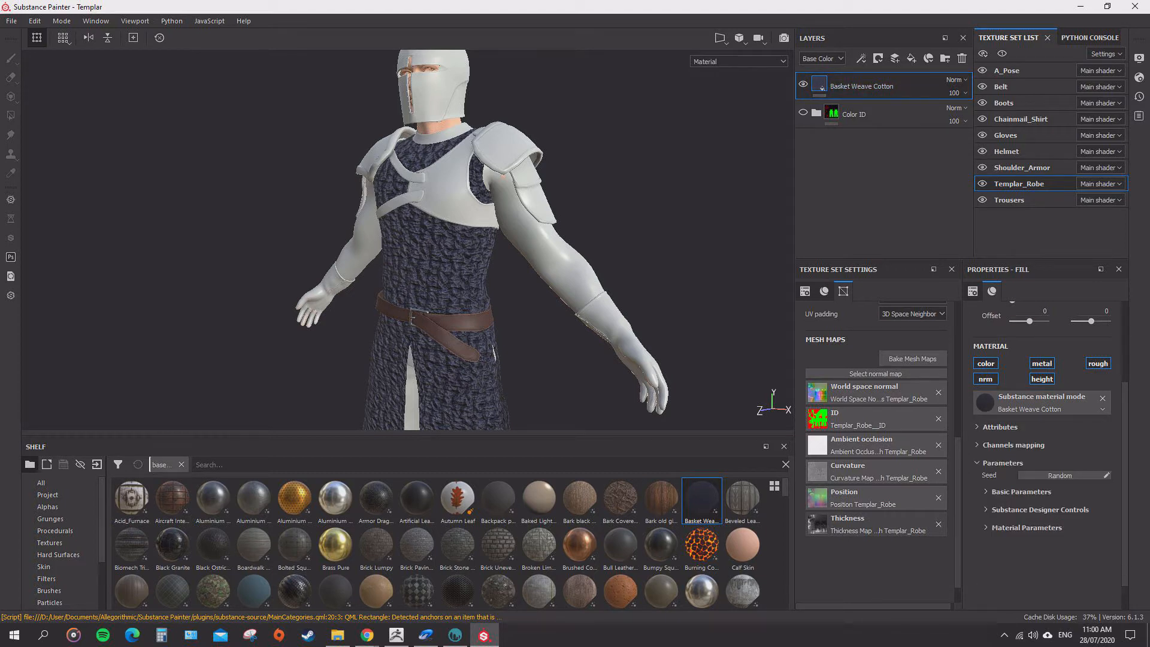
Set the cotton material's Color Hue to 0.03, Color Saturation to -0.8, Color Lightness to 0.1 and Color Contrast to -0.98.
{"action": "left_click", "coordinate": [1020, 492]}
{"action": "scroll", "coordinate": [1020, 492], "scroll_direction": "down", "scroll_amount": 3}
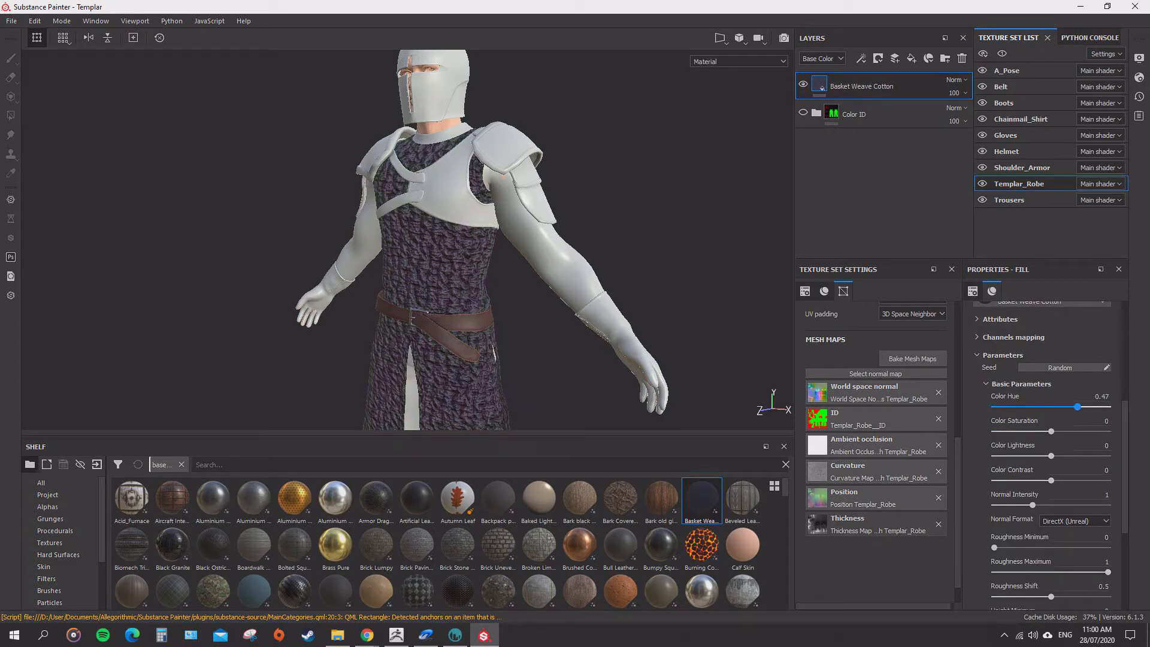
{"action": "left_click_drag", "start_coordinate": [1054, 407], "coordinate": [1055, 480]}
{"action": "left_click_drag", "start_coordinate": [1022, 407], "coordinate": [1108, 407]}
{"action": "left_click_drag", "start_coordinate": [1000, 406], "coordinate": [1053, 406]}
{"action": "left_click_drag", "start_coordinate": [1054, 456], "coordinate": [995, 481]}
{"action": "scroll", "coordinate": [539, 270], "scroll_direction": "down", "scroll_amount": 3}
{"action": "middle_click_drag", "start_coordinate": [540, 269], "coordinate": [545, 216], "text": "alt"}
{"action": "mouse_move", "coordinate": [515, 252]}
{"action": "left_mouse_down", "text": "alt"}
{"action": "mouse_move", "coordinate": [554, 255]}
{"action": "mouse_move", "coordinate": [479, 251]}
{"action": "mouse_move", "coordinate": [515, 236]}
{"action": "mouse_move", "coordinate": [530, 245]}
{"action": "left_mouse_up", "text": "alt"}
{"action": "scroll", "coordinate": [479, 252], "scroll_direction": "up", "scroll_amount": 4}
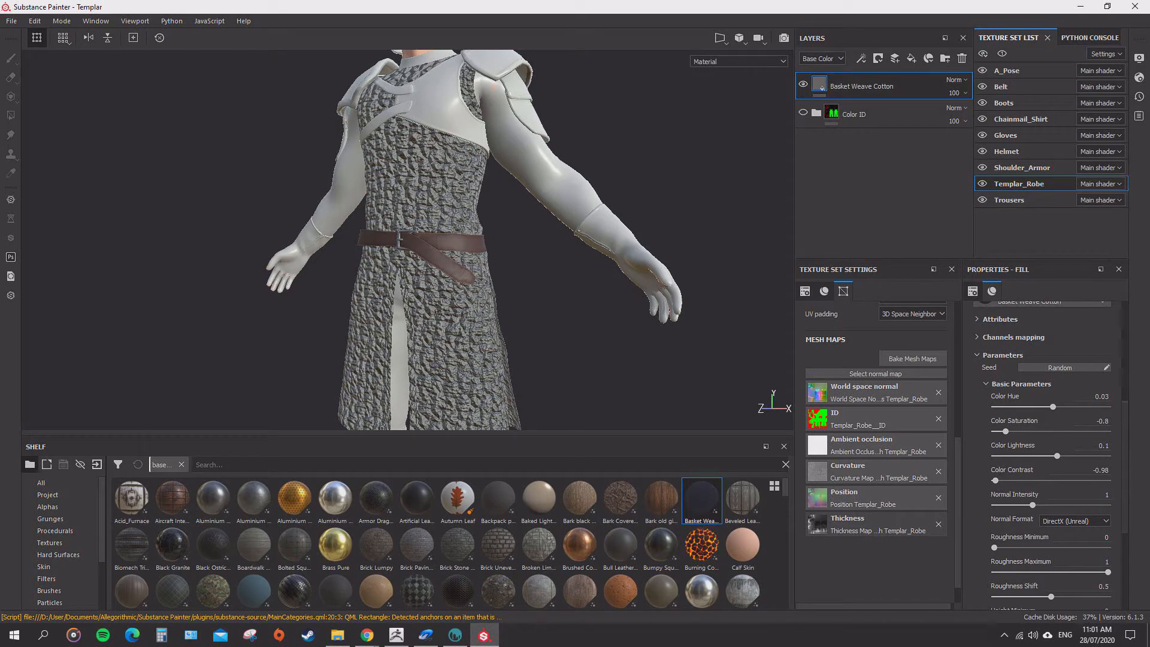
Raise the Basket Weave Cotton fill's UV scale to 18.76, check the weave on the robe, and set it to 20.
{"action": "left_click_drag", "start_coordinate": [1125, 458], "coordinate": [1125, 357]}
{"action": "left_click_drag", "start_coordinate": [1032, 399], "coordinate": [1038, 399]}
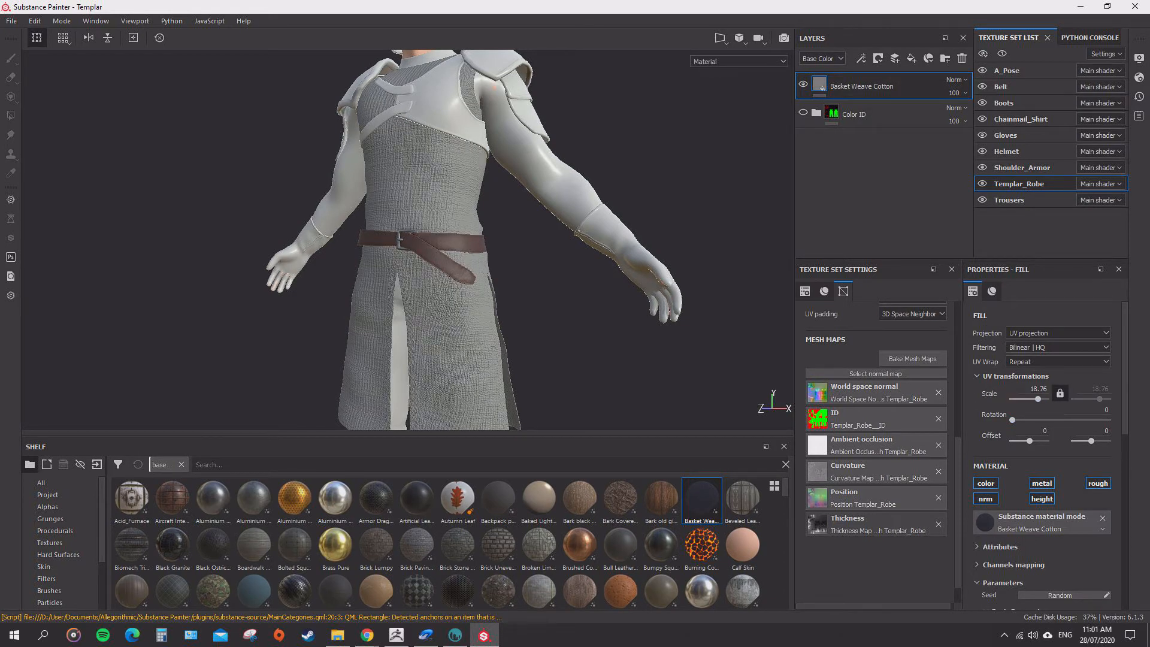
{"action": "scroll", "coordinate": [419, 240], "scroll_direction": "down", "scroll_amount": 3}
{"action": "left_click_drag", "start_coordinate": [419, 240], "coordinate": [611, 240], "text": "alt"}
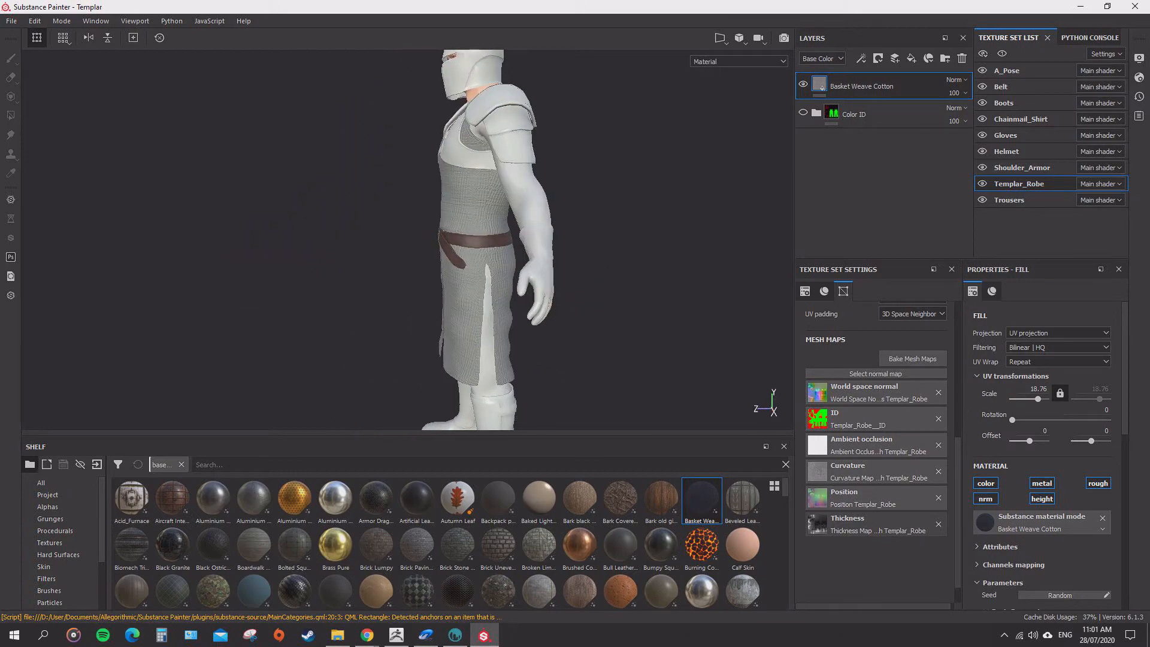
{"action": "left_click_drag", "start_coordinate": [360, 233], "coordinate": [404, 231], "text": "alt"}
{"action": "scroll", "coordinate": [497, 180], "scroll_direction": "up", "scroll_amount": 5}
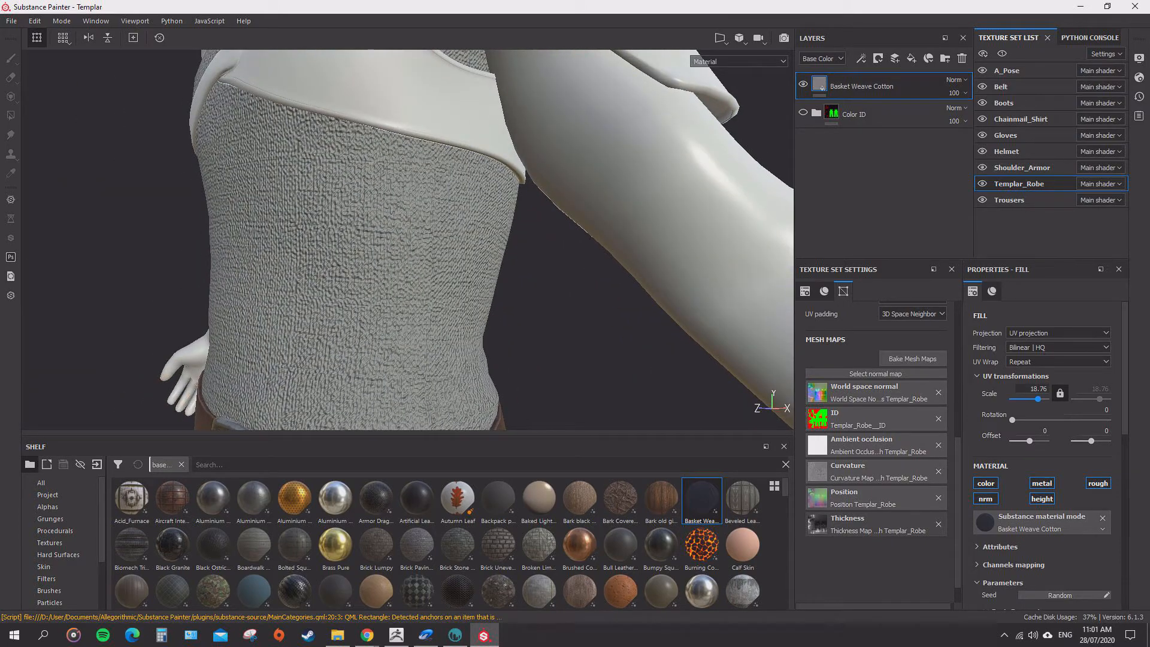
{"action": "type", "text": "20"}
{"action": "key", "text": "Return"}
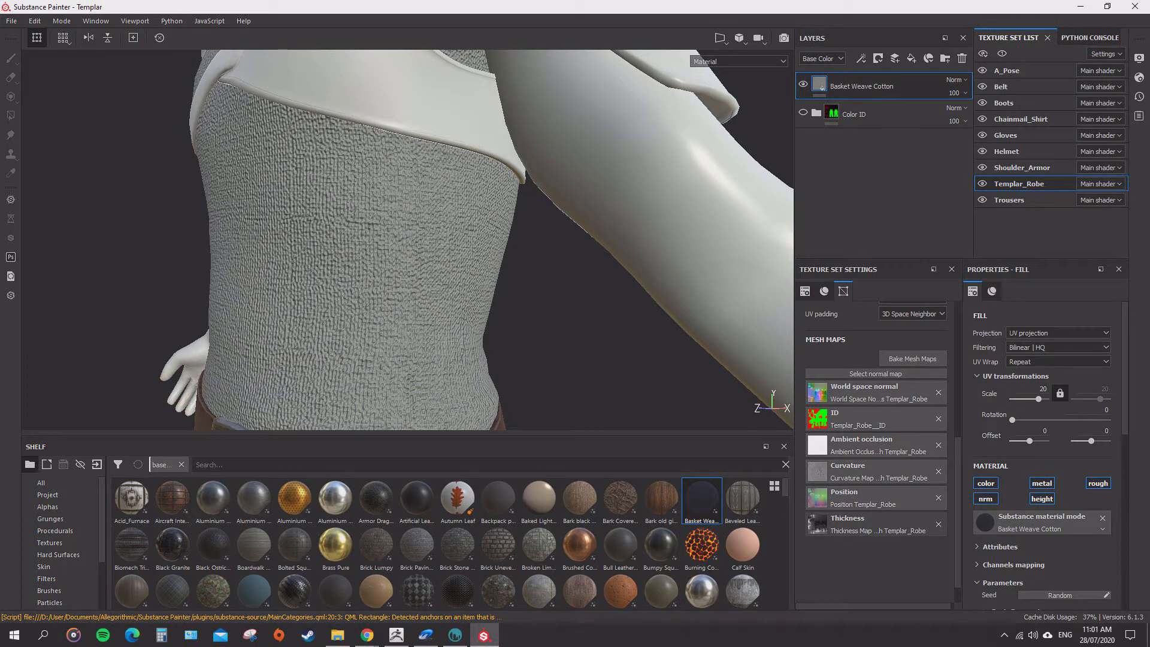
Expand the Substance Designer Controls and Material Parameters groups of the cotton material and review their options.
{"action": "scroll", "coordinate": [1048, 455], "scroll_direction": "down", "scroll_amount": 5}
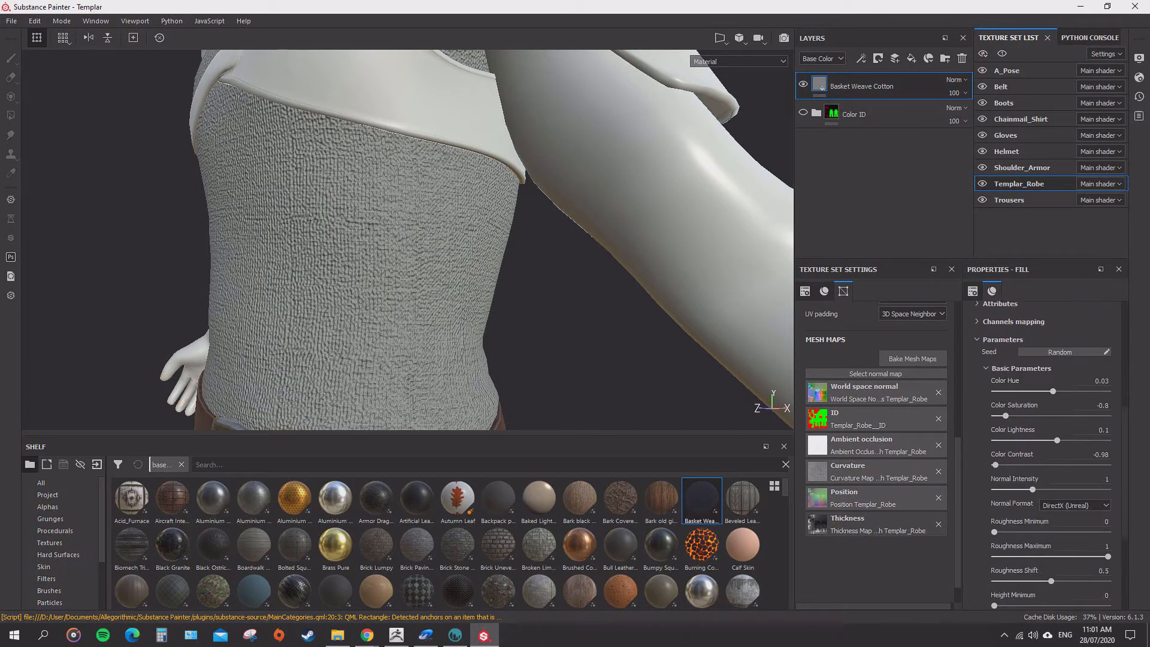
{"action": "scroll", "coordinate": [1049, 455], "scroll_direction": "down", "scroll_amount": 4}
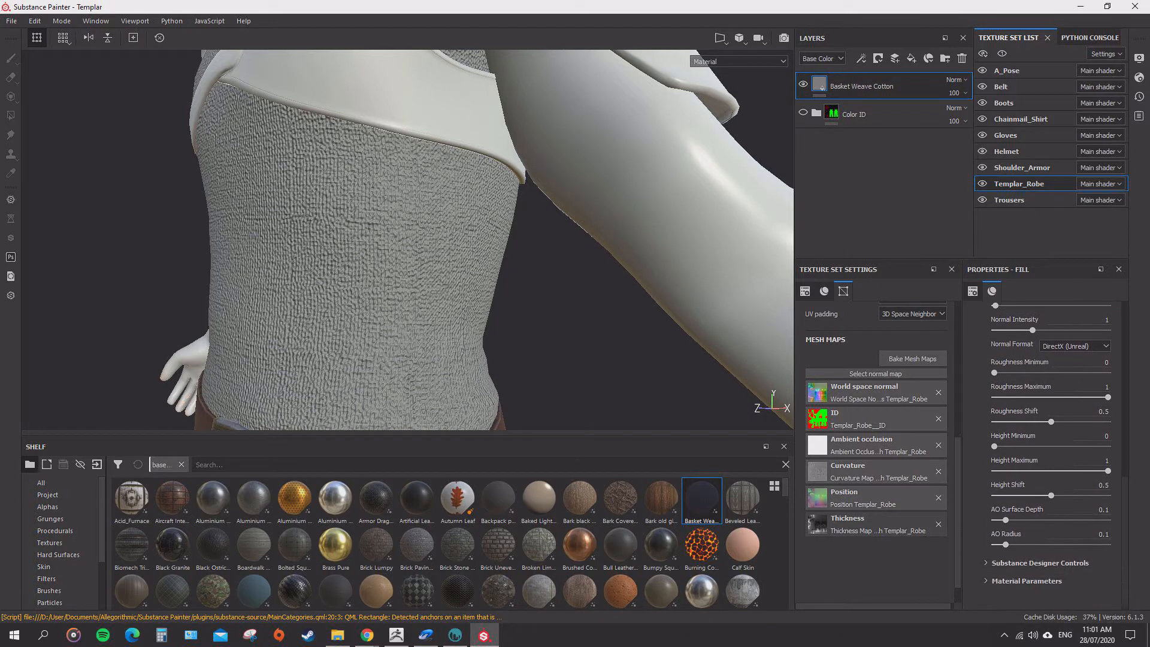
{"action": "left_click", "coordinate": [1040, 563]}
{"action": "scroll", "coordinate": [1040, 563], "scroll_direction": "down", "scroll_amount": 6}
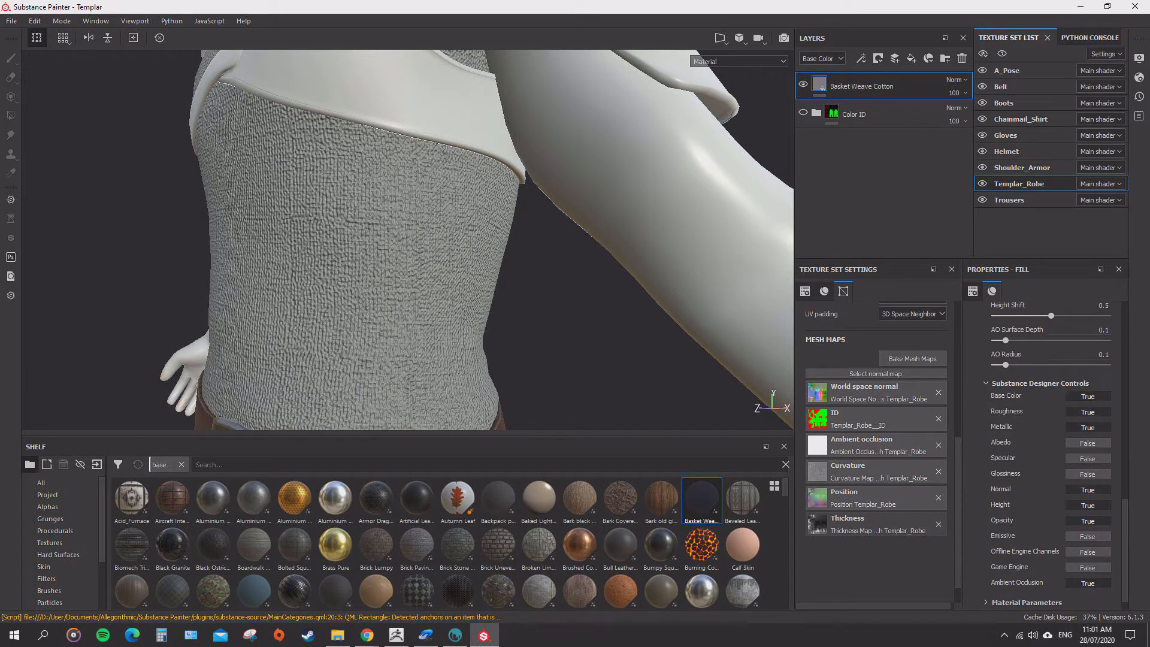
{"action": "left_click", "coordinate": [1026, 581]}
{"action": "scroll", "coordinate": [1026, 581], "scroll_direction": "down", "scroll_amount": 4}
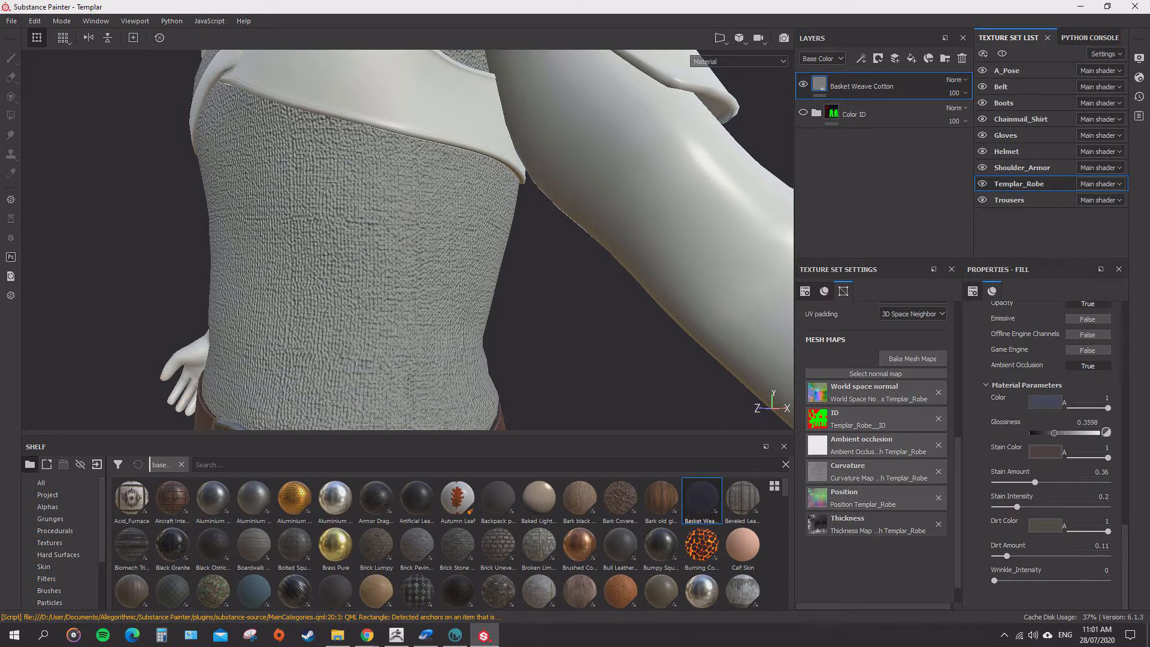
{"action": "scroll", "coordinate": [1042, 455], "scroll_direction": "up", "scroll_amount": 10}
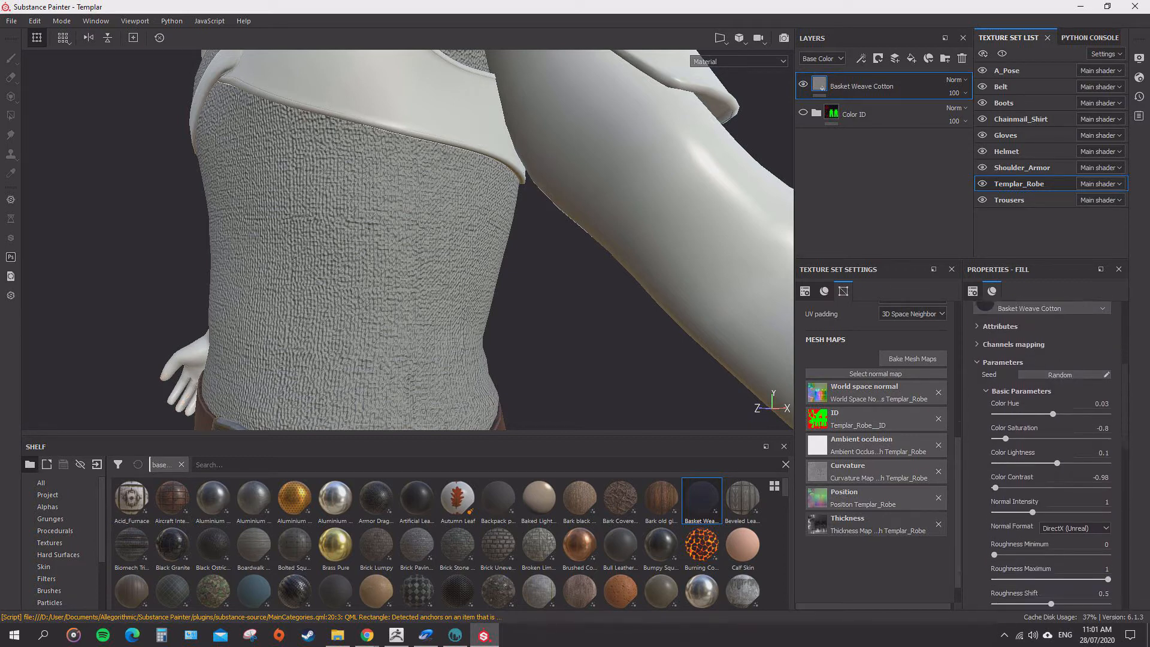
Reset the cotton material's Color Hue, Color Saturation, Color Lightness and Color Contrast to 0.
{"action": "scroll", "coordinate": [1051, 414], "scroll_direction": "down", "scroll_amount": 1}
{"action": "left_click", "coordinate": [1101, 394]}
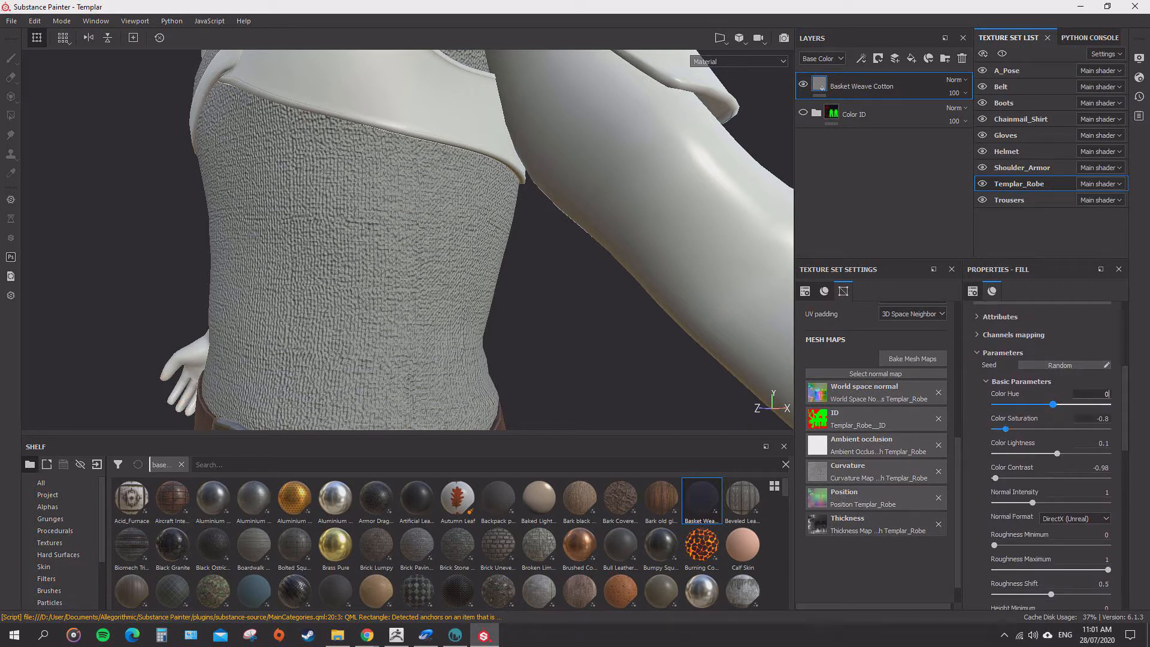
{"action": "type", "text": "0"}
{"action": "key", "text": "Tab"}
{"action": "type", "text": "0"}
{"action": "key", "text": "Tab"}
{"action": "type", "text": "0"}
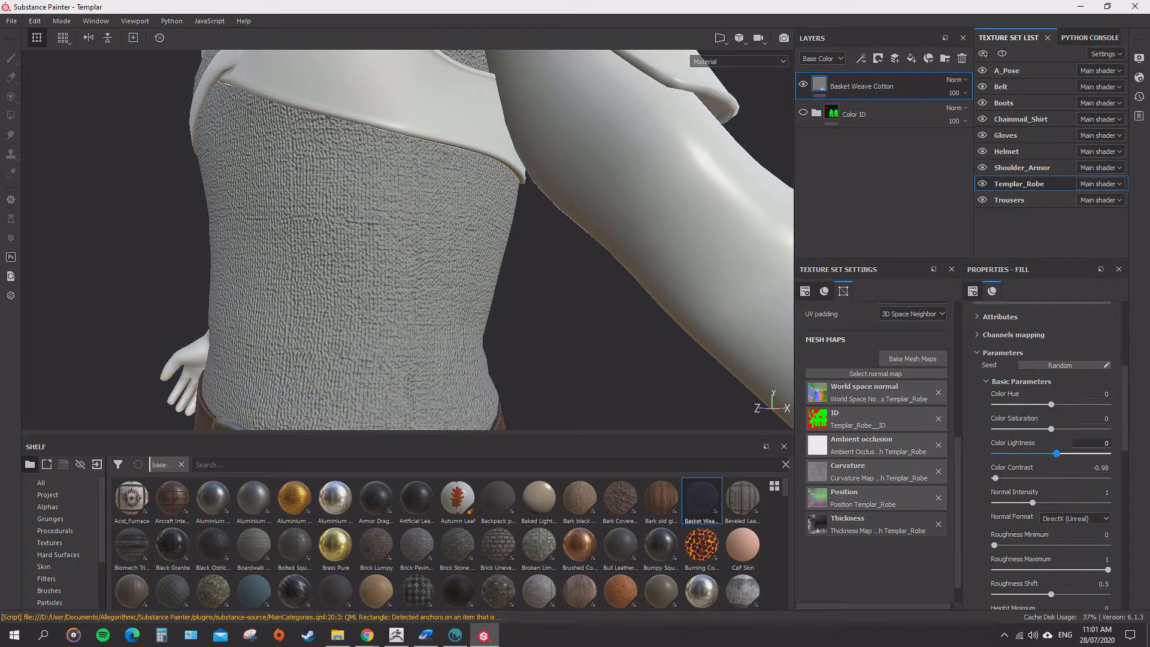
{"action": "scroll", "coordinate": [1051, 419], "scroll_direction": "down", "scroll_amount": 1}
{"action": "left_click", "coordinate": [1101, 421]}
{"action": "type", "text": "0"}
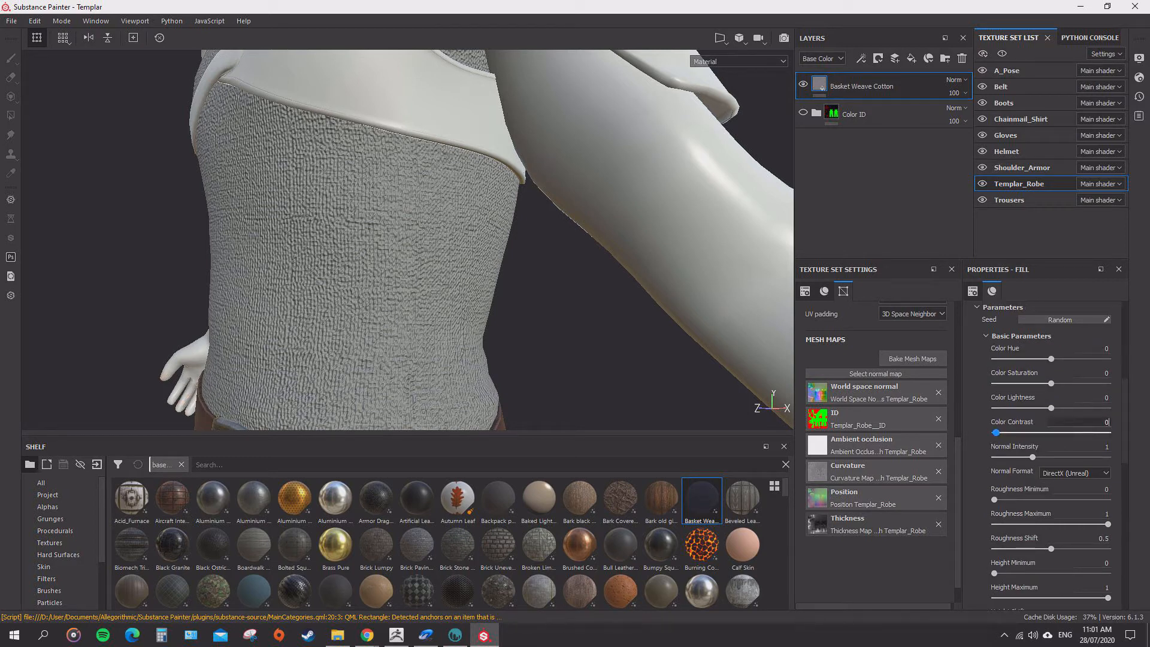
{"action": "key", "text": "Return"}
Set the main Color in the cotton's Material Parameters to pure white (RGB 1.000).
{"action": "scroll", "coordinate": [1100, 421], "scroll_direction": "down", "scroll_amount": 2}
{"action": "scroll", "coordinate": [1051, 443], "scroll_direction": "down", "scroll_amount": 10}
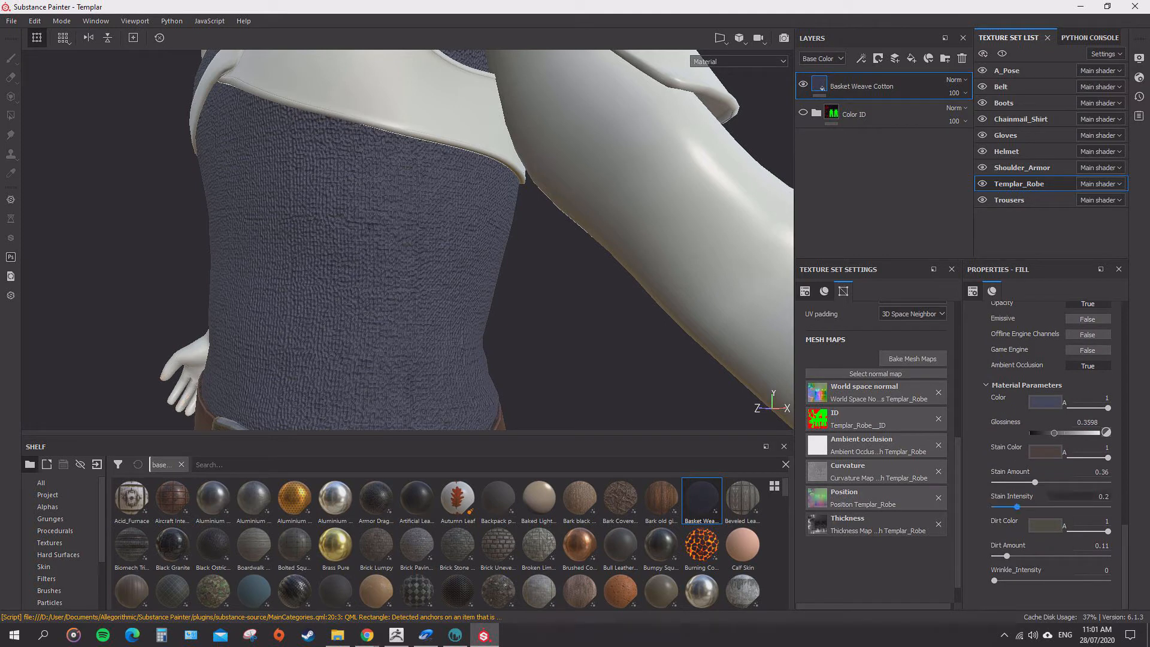
{"action": "left_click", "coordinate": [1046, 402]}
{"action": "mouse_move", "coordinate": [1007, 499]}
{"action": "left_mouse_down"}
{"action": "mouse_move", "coordinate": [1007, 433]}
{"action": "mouse_move", "coordinate": [988, 433]}
{"action": "left_mouse_up"}
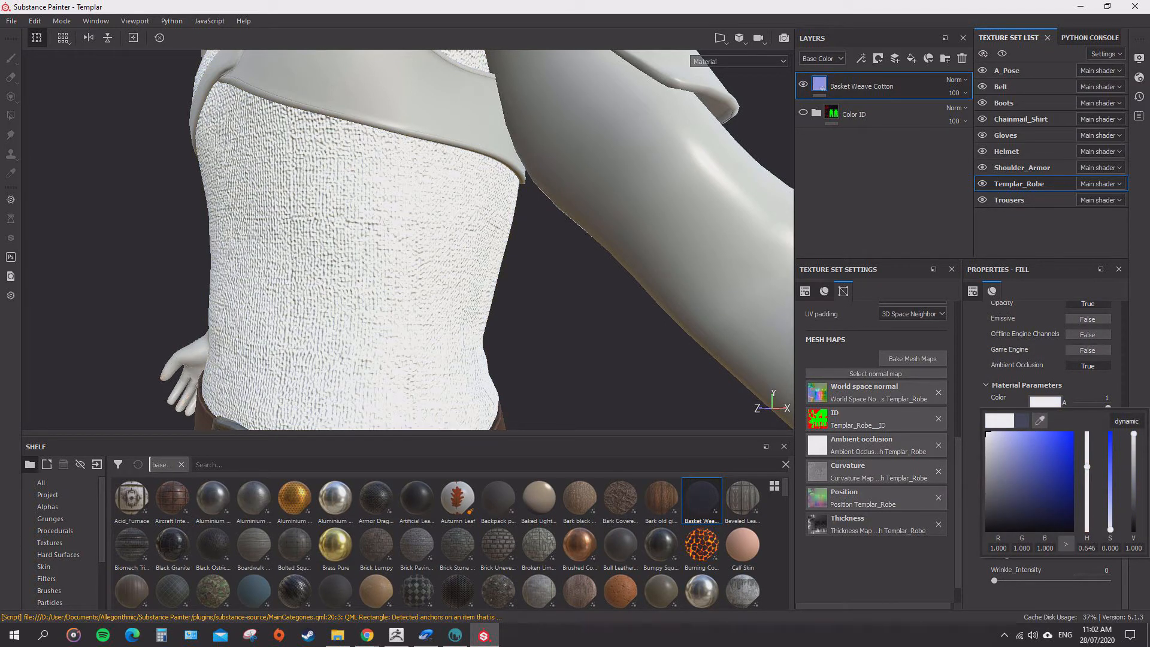
{"action": "key", "text": "Escape"}
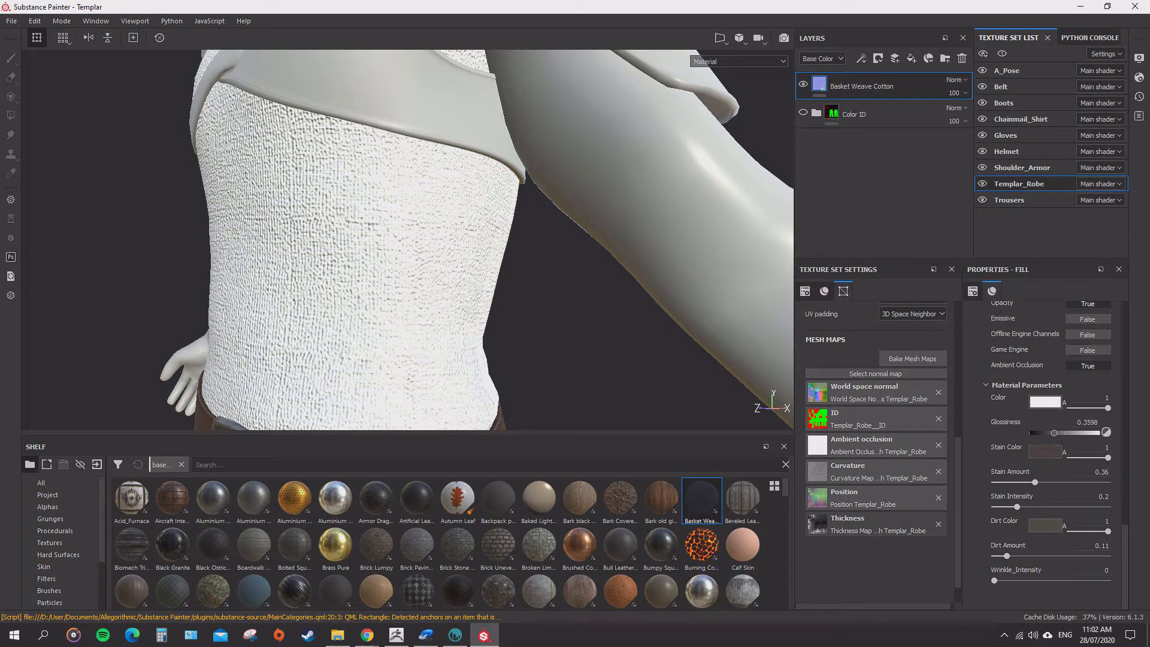
Change the Stain Color to a reddish brown and the Dirt Color to a very dark grey.
{"action": "left_click", "coordinate": [1045, 452]}
{"action": "mouse_move", "coordinate": [1002, 546]}
{"action": "left_mouse_down"}
{"action": "mouse_move", "coordinate": [1043, 555]}
{"action": "mouse_move", "coordinate": [1044, 537]}
{"action": "left_mouse_up"}
{"action": "key", "text": "Escape"}
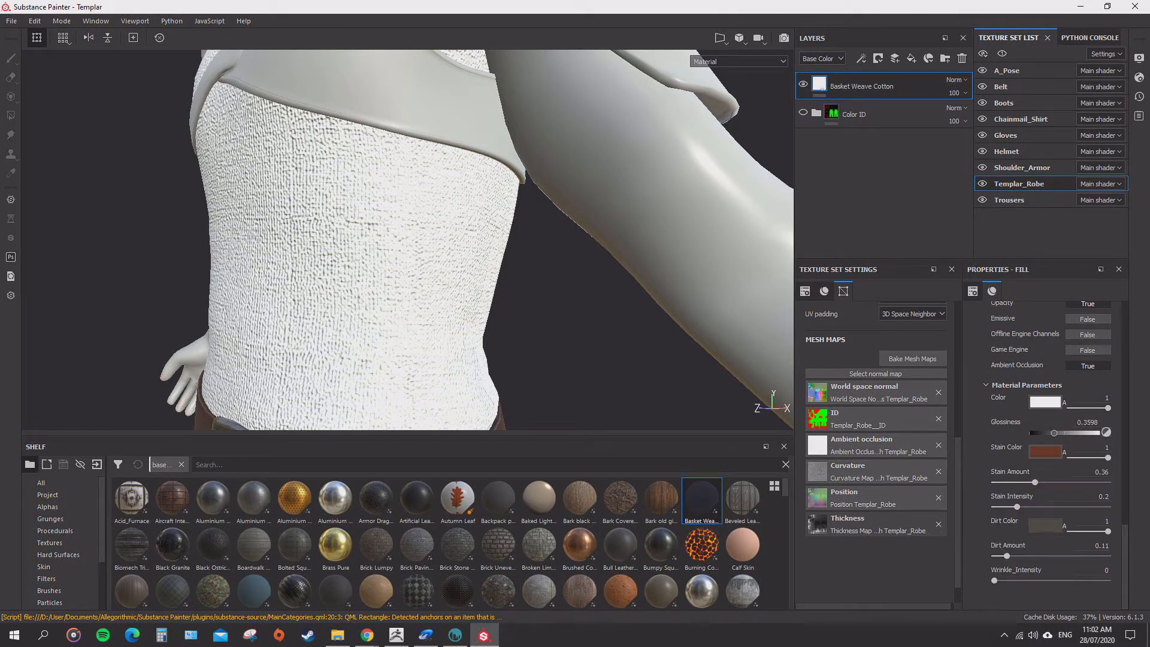
{"action": "left_click", "coordinate": [1046, 526]}
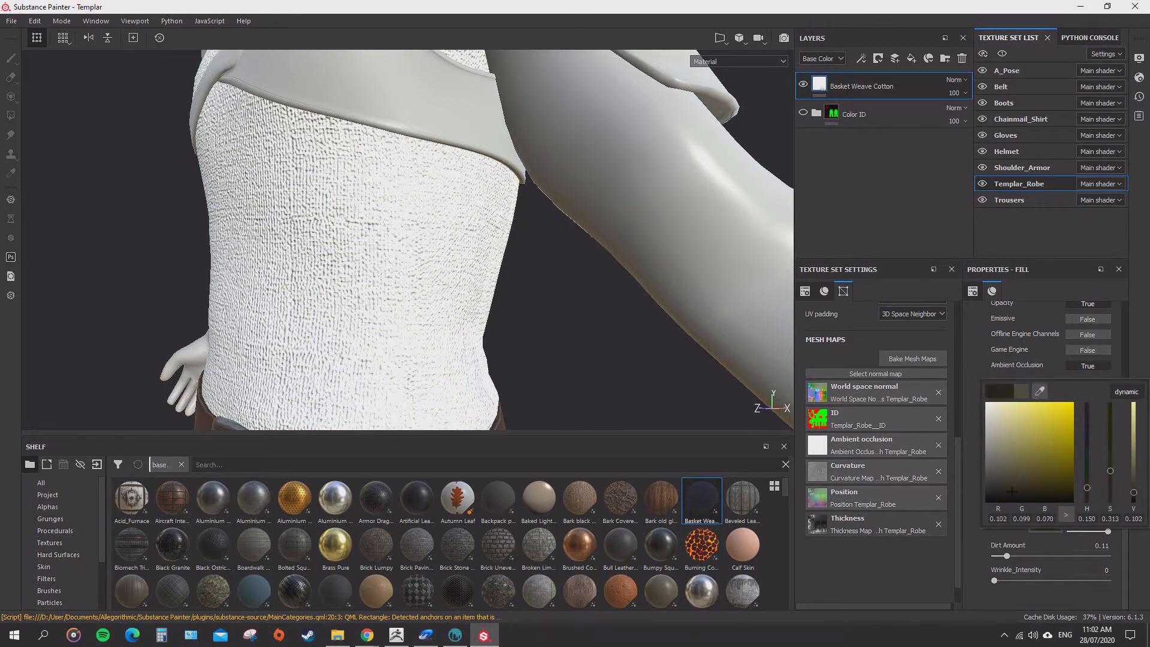
{"action": "left_click", "coordinate": [1004, 487]}
Set Stain Amount to 0.44, Stain Intensity to 0.25, Dirt Amount to 0.81 and Wrinkle_Intensity to 0.11 for the cotton.
{"action": "scroll", "coordinate": [447, 251], "scroll_direction": "down", "scroll_amount": 5}
{"action": "mouse_move", "coordinate": [419, 257]}
{"action": "left_mouse_down", "text": "alt"}
{"action": "mouse_move", "coordinate": [515, 210]}
{"action": "mouse_move", "coordinate": [408, 294]}
{"action": "mouse_move", "coordinate": [446, 294]}
{"action": "left_mouse_up", "text": "alt"}
{"action": "scroll", "coordinate": [408, 293], "scroll_direction": "up", "scroll_amount": 4}
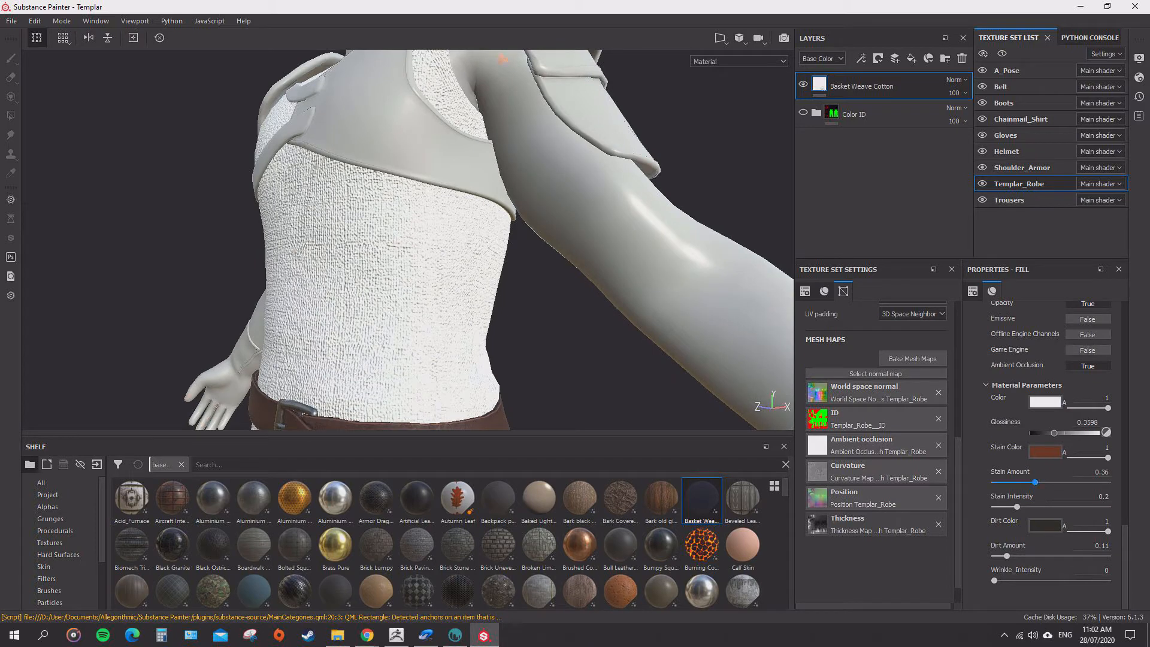
{"action": "left_click_drag", "start_coordinate": [1125, 557], "coordinate": [1125, 560]}
{"action": "left_click_drag", "start_coordinate": [1107, 482], "coordinate": [1023, 507]}
{"action": "left_click_drag", "start_coordinate": [1060, 556], "coordinate": [1086, 556]}
{"action": "mouse_move", "coordinate": [994, 580]}
{"action": "left_mouse_down"}
{"action": "mouse_move", "coordinate": [1107, 580]}
{"action": "mouse_move", "coordinate": [998, 580]}
{"action": "left_mouse_up"}
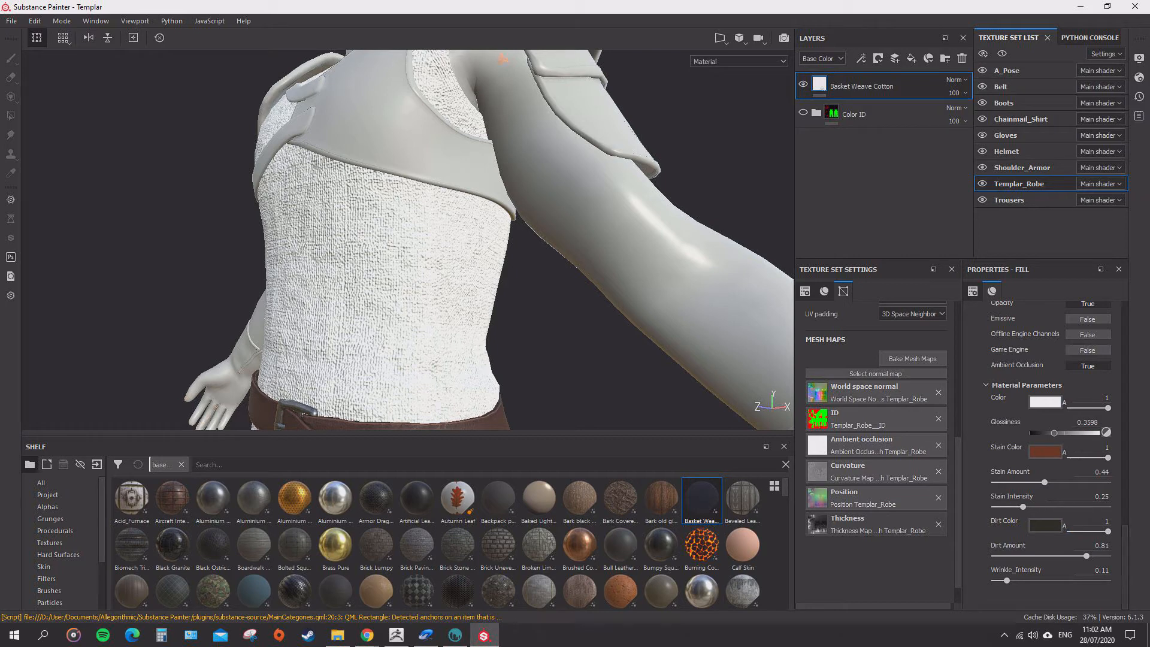
Darken the cotton by setting Color Lightness to -0.53 in the Basic Parameters.
{"action": "scroll", "coordinate": [1051, 446], "scroll_direction": "up", "scroll_amount": 3}
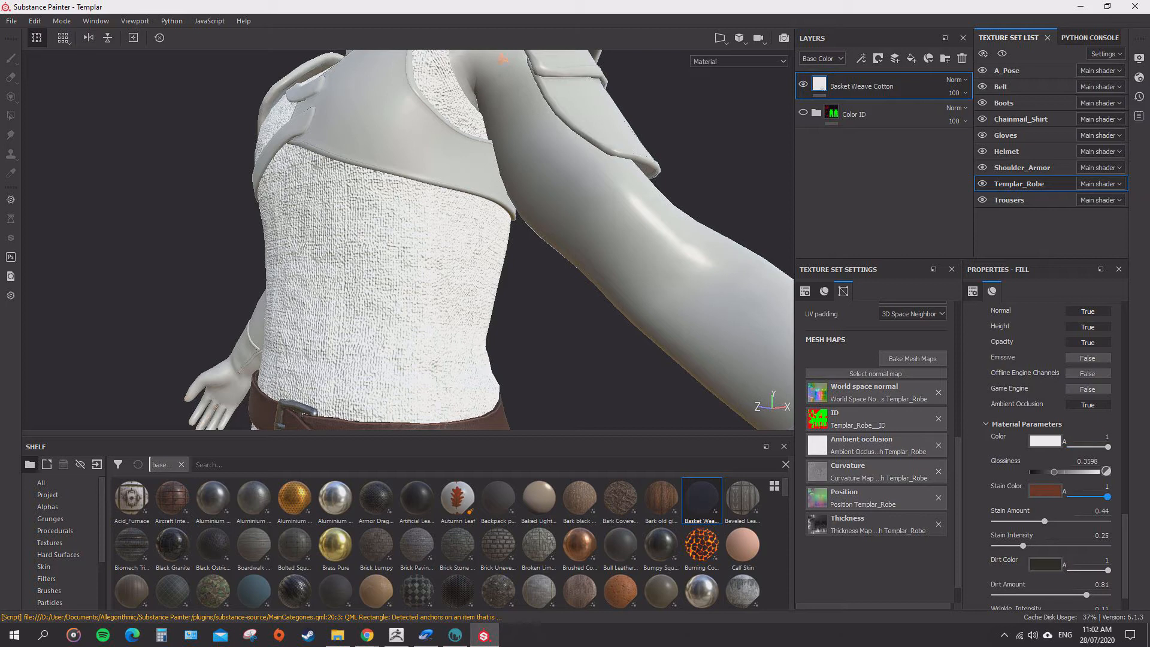
{"action": "scroll", "coordinate": [1052, 456], "scroll_direction": "up", "scroll_amount": 10}
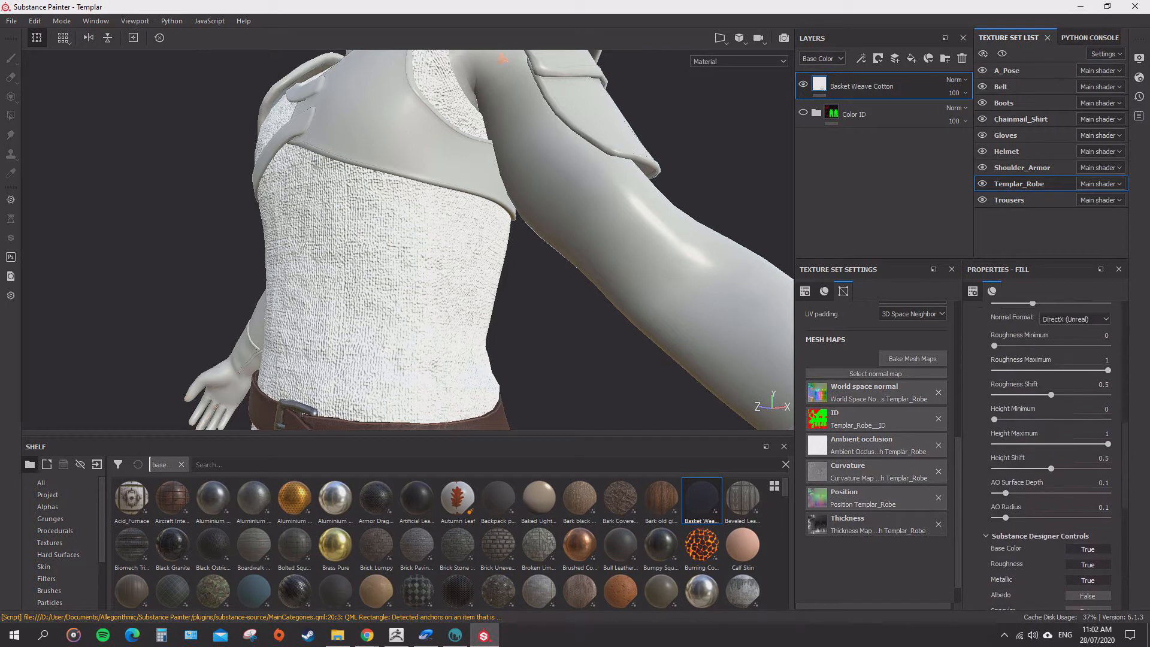
{"action": "scroll", "coordinate": [1042, 455], "scroll_direction": "down", "scroll_amount": 3}
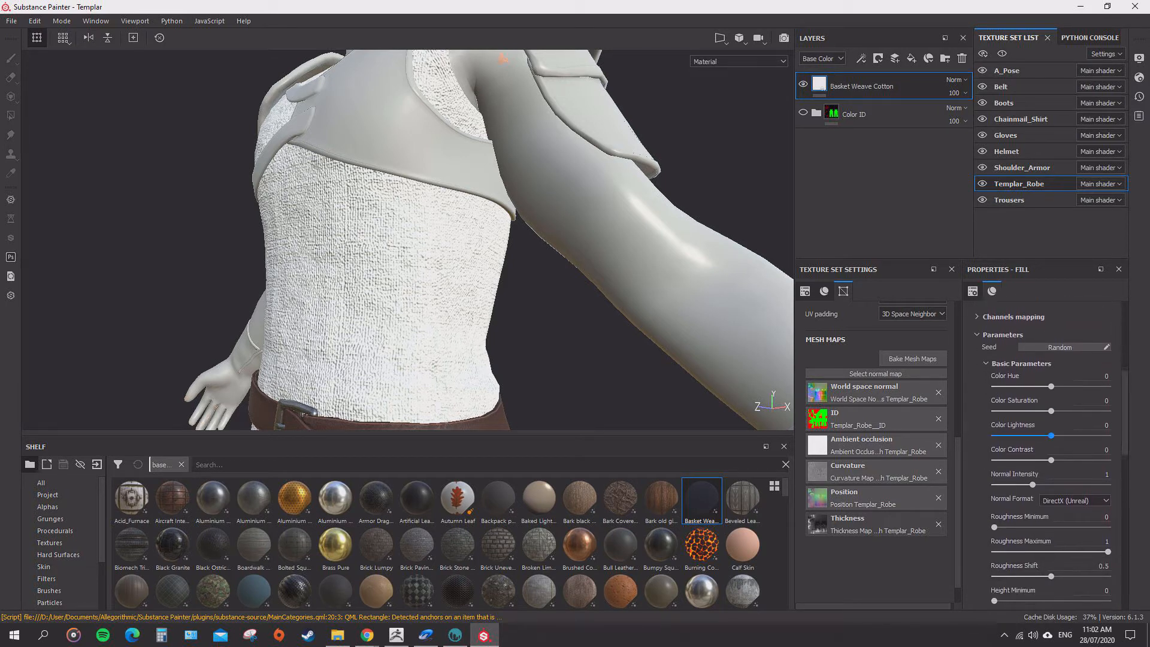
{"action": "left_click_drag", "start_coordinate": [1051, 436], "coordinate": [1022, 436]}
{"action": "scroll", "coordinate": [491, 258], "scroll_direction": "down", "scroll_amount": 5}
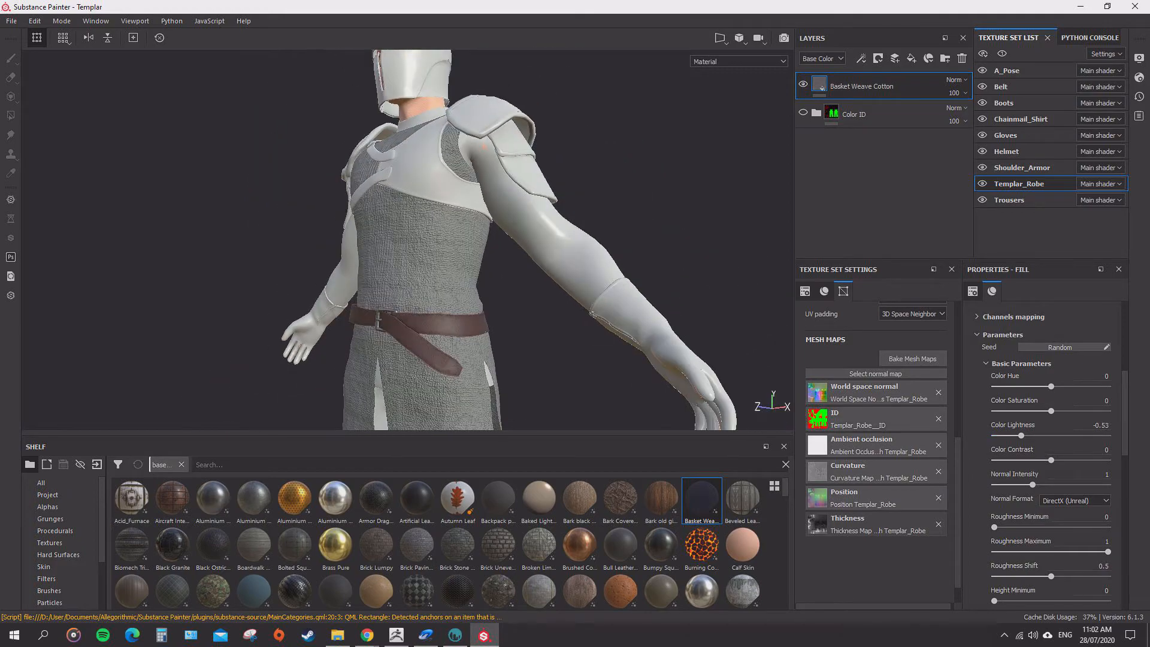
Reduce the cotton's Height Maximum to 0.36 and check the weave relief on the robe.
{"action": "left_click_drag", "start_coordinate": [491, 257], "coordinate": [413, 251], "text": "alt"}
{"action": "scroll", "coordinate": [491, 258], "scroll_direction": "down", "scroll_amount": 5}
{"action": "scroll", "coordinate": [491, 239], "scroll_direction": "up", "scroll_amount": 5}
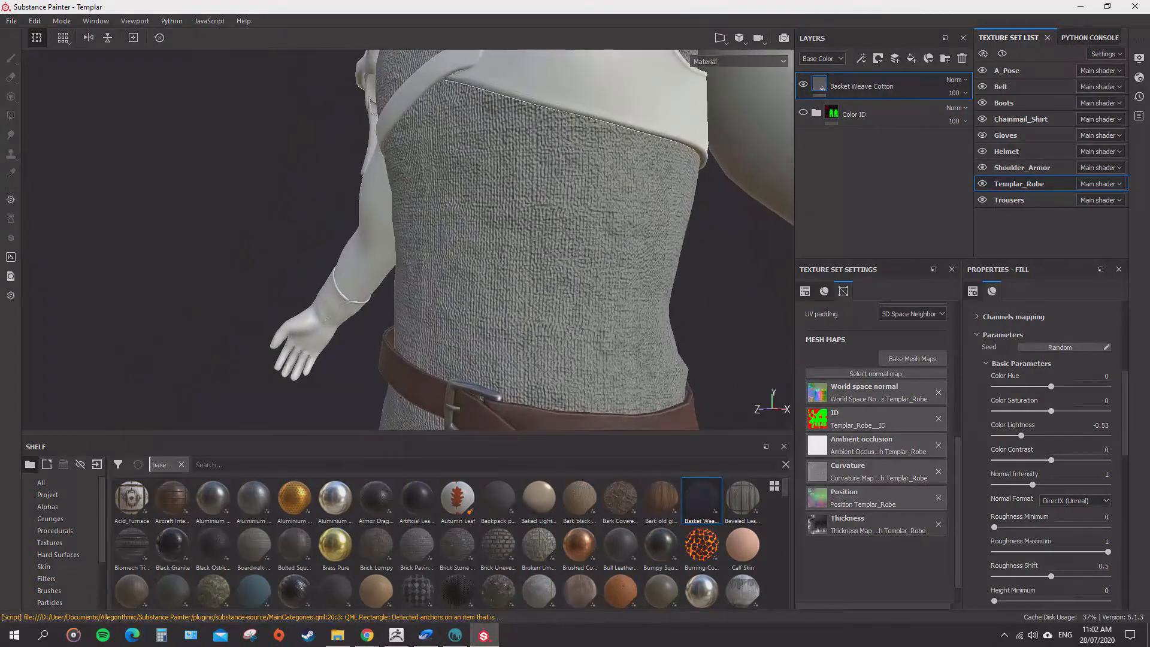
{"action": "scroll", "coordinate": [1052, 456], "scroll_direction": "down", "scroll_amount": 5}
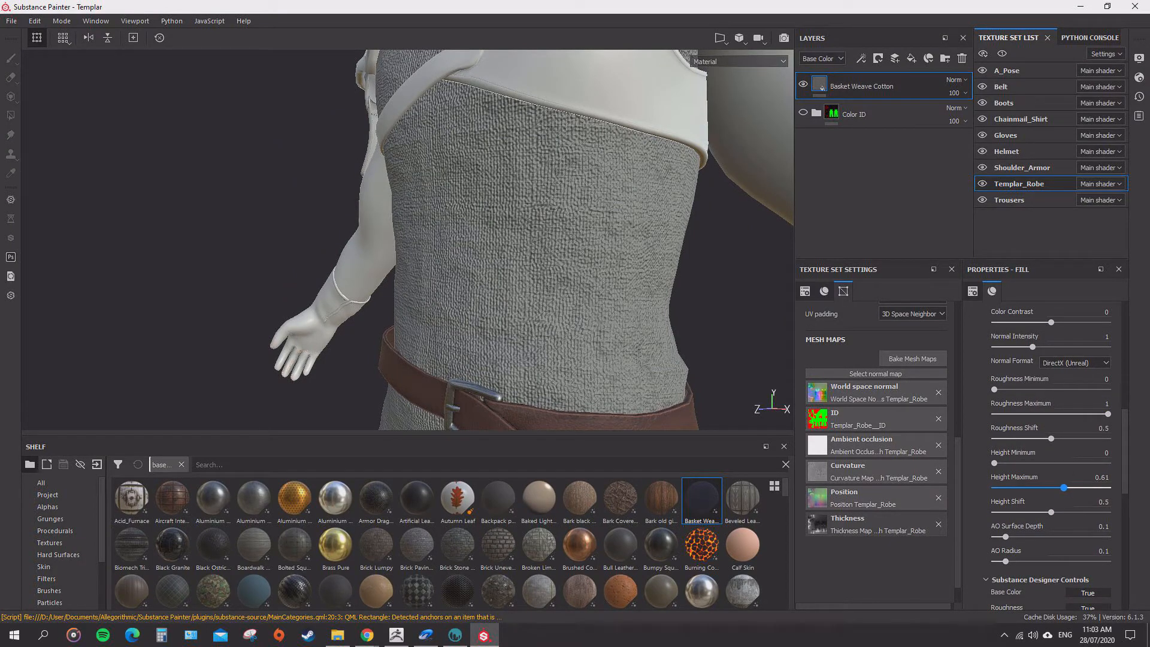
{"action": "left_click_drag", "start_coordinate": [1064, 488], "coordinate": [1035, 488]}
{"action": "scroll", "coordinate": [563, 275], "scroll_direction": "down", "scroll_amount": 6}
{"action": "left_click_drag", "start_coordinate": [539, 275], "coordinate": [503, 276], "text": "alt"}
{"action": "scroll", "coordinate": [408, 240], "scroll_direction": "up", "scroll_amount": 8}
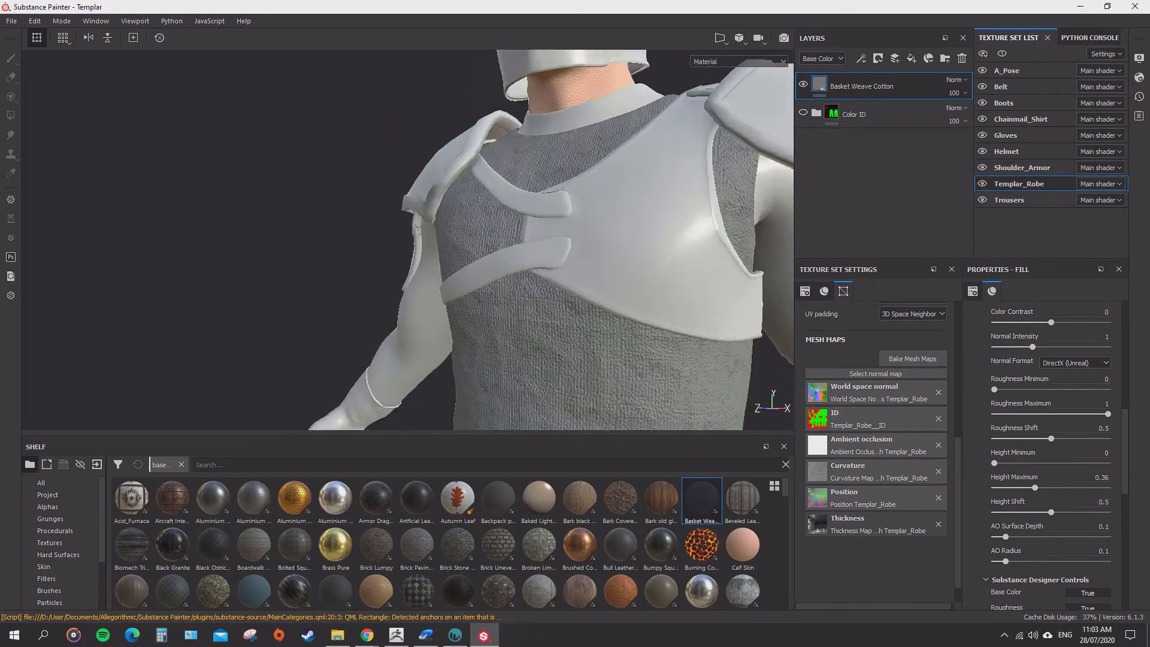
Inspect the robe from the front and switch the cotton's Normal Format to OpenGL (Unity).
{"action": "left_click_drag", "start_coordinate": [408, 251], "coordinate": [568, 244], "text": "alt"}
{"action": "scroll", "coordinate": [527, 240], "scroll_direction": "down", "scroll_amount": 6}
{"action": "scroll", "coordinate": [408, 239], "scroll_direction": "up", "scroll_amount": 6}
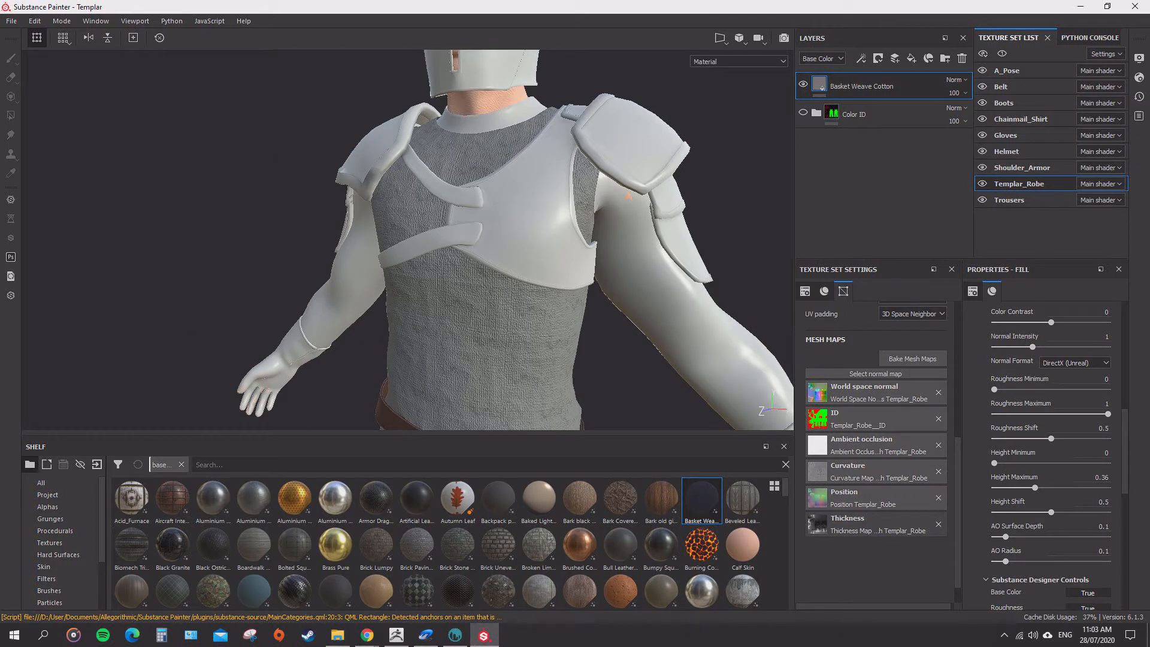
{"action": "left_click", "coordinate": [1076, 362]}
{"action": "left_click", "coordinate": [1072, 378]}
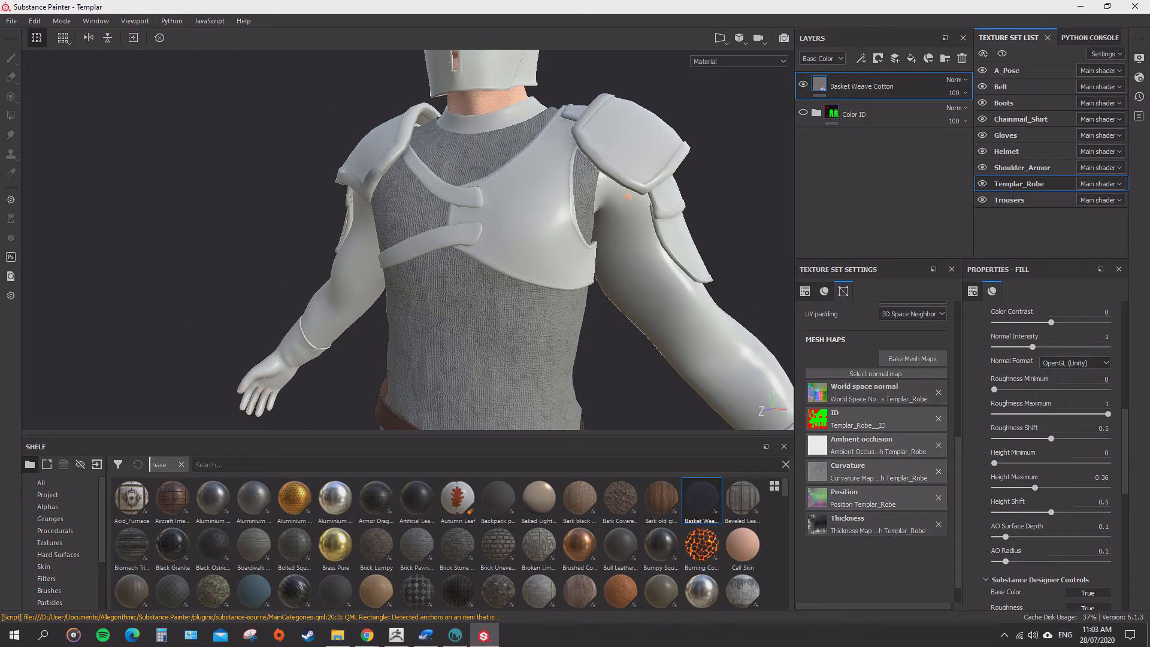
Set the UV scale of the Basket Weave Cotton fill to 25 and check the weave up close.
{"action": "scroll", "coordinate": [1048, 458], "scroll_direction": "up", "scroll_amount": 6}
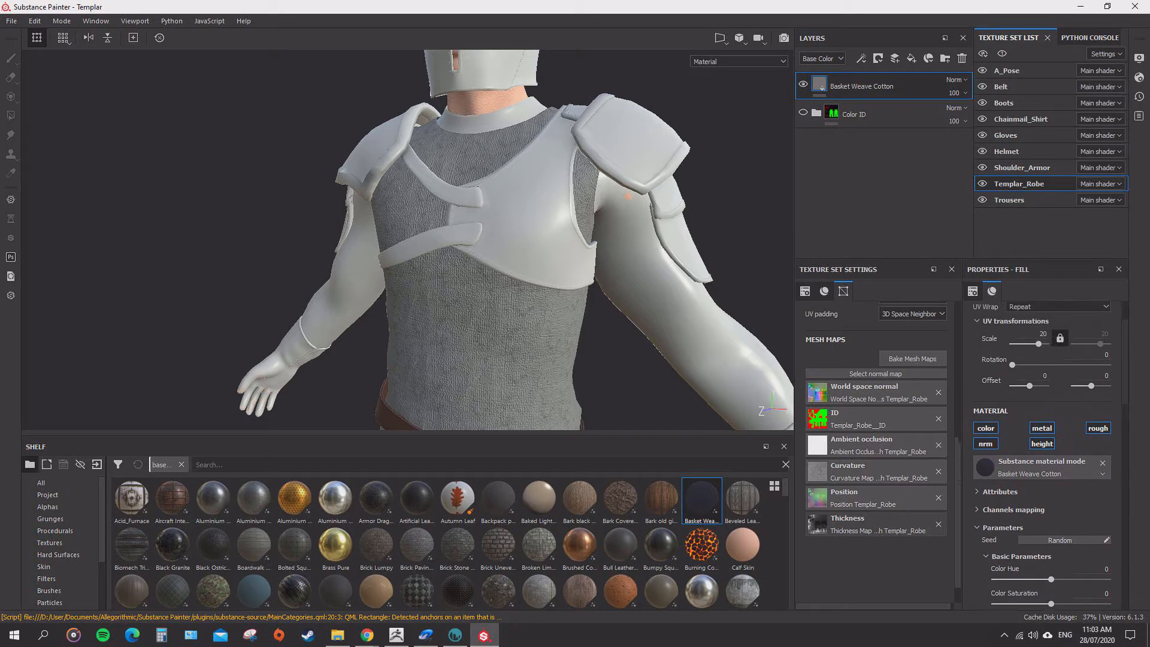
{"action": "scroll", "coordinate": [1048, 458], "scroll_direction": "up", "scroll_amount": 2}
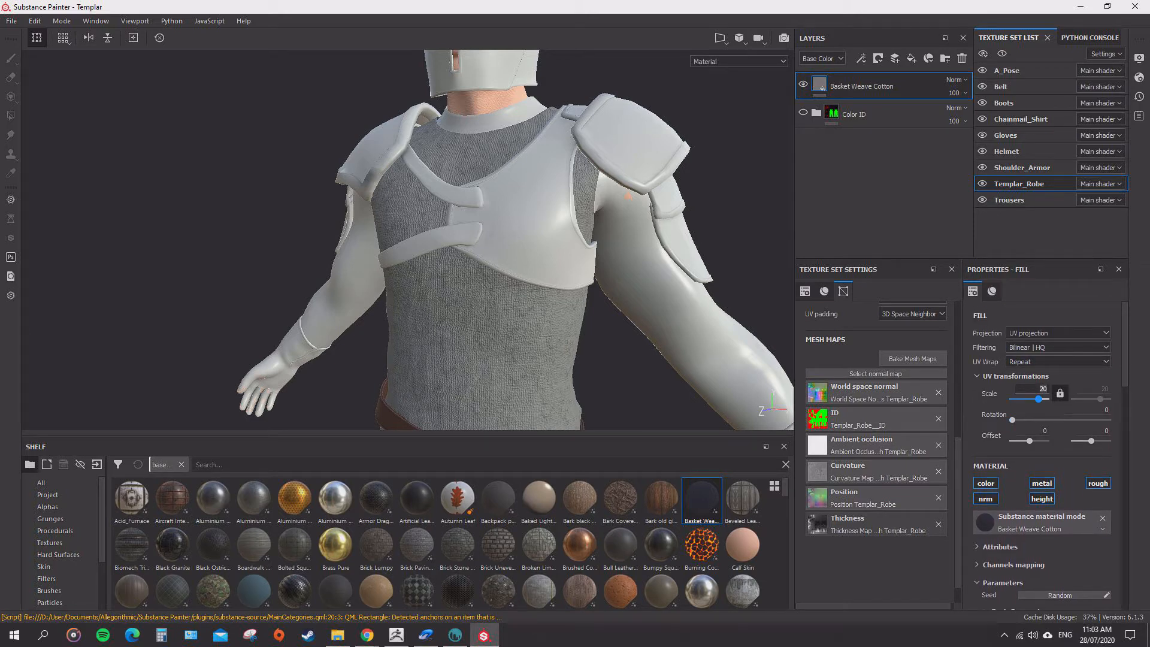
{"action": "type", "text": "25"}
{"action": "key", "text": "Return"}
{"action": "scroll", "coordinate": [488, 245], "scroll_direction": "up", "scroll_amount": 3}
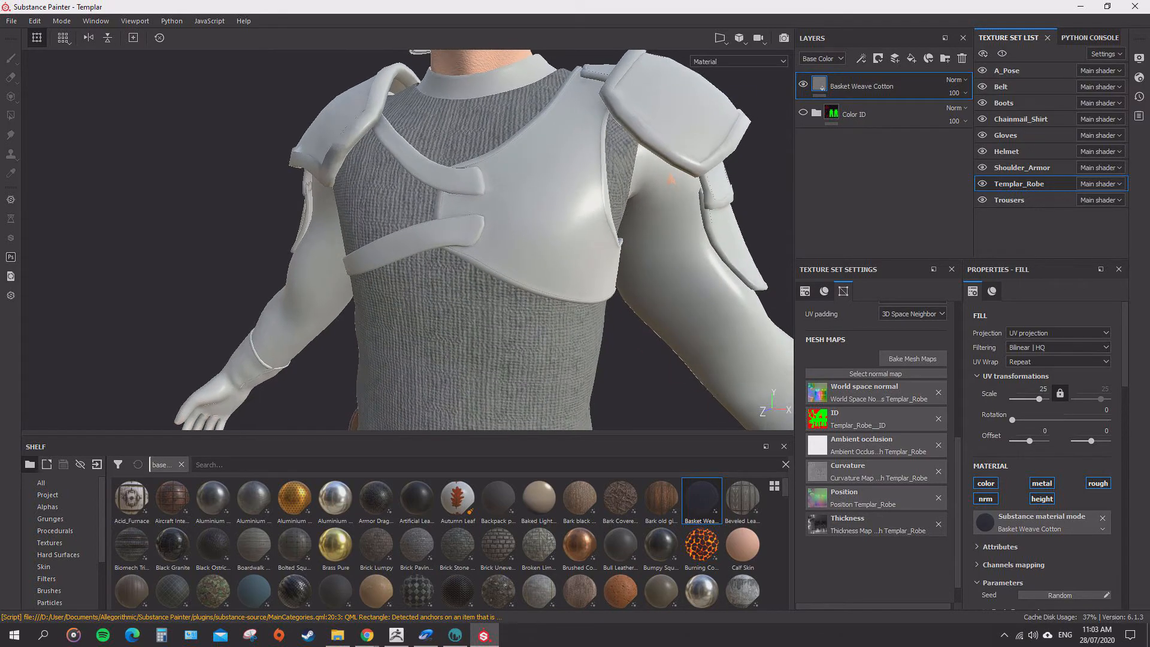
Lower the cotton fill's UV scale, settle on 15, and check the weave across the whole robe.
{"action": "left_click_drag", "start_coordinate": [1039, 398], "coordinate": [1036, 398]}
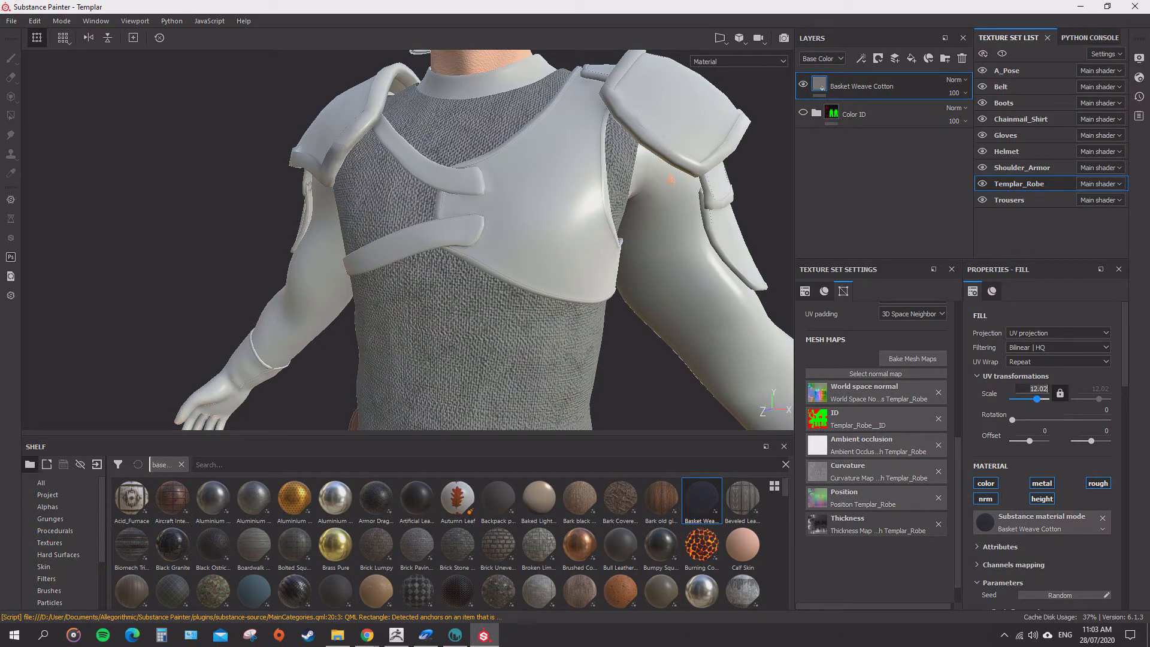
{"action": "key", "text": "Return"}
{"action": "scroll", "coordinate": [479, 240], "scroll_direction": "down", "scroll_amount": 8}
{"action": "middle_click_drag", "start_coordinate": [479, 281], "coordinate": [444, 173], "text": "alt"}
{"action": "left_click_drag", "start_coordinate": [444, 174], "coordinate": [419, 242], "text": "alt"}
{"action": "scroll", "coordinate": [420, 239], "scroll_direction": "up", "scroll_amount": 6}
{"action": "scroll", "coordinate": [456, 239], "scroll_direction": "down", "scroll_amount": 4}
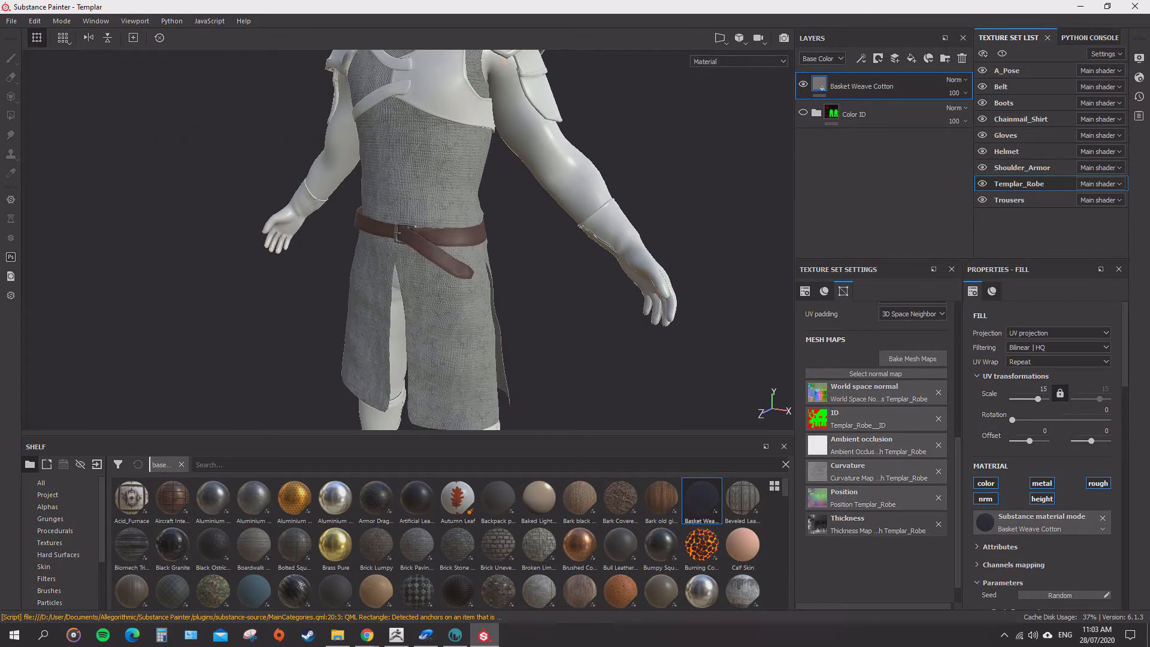
Set the robe cotton's Dirt Amount to 0.67, Stain Amount to 0.67 and Stain Intensity to 0.46.
{"action": "scroll", "coordinate": [1048, 426], "scroll_direction": "down", "scroll_amount": 2}
{"action": "scroll", "coordinate": [1048, 449], "scroll_direction": "down", "scroll_amount": 6}
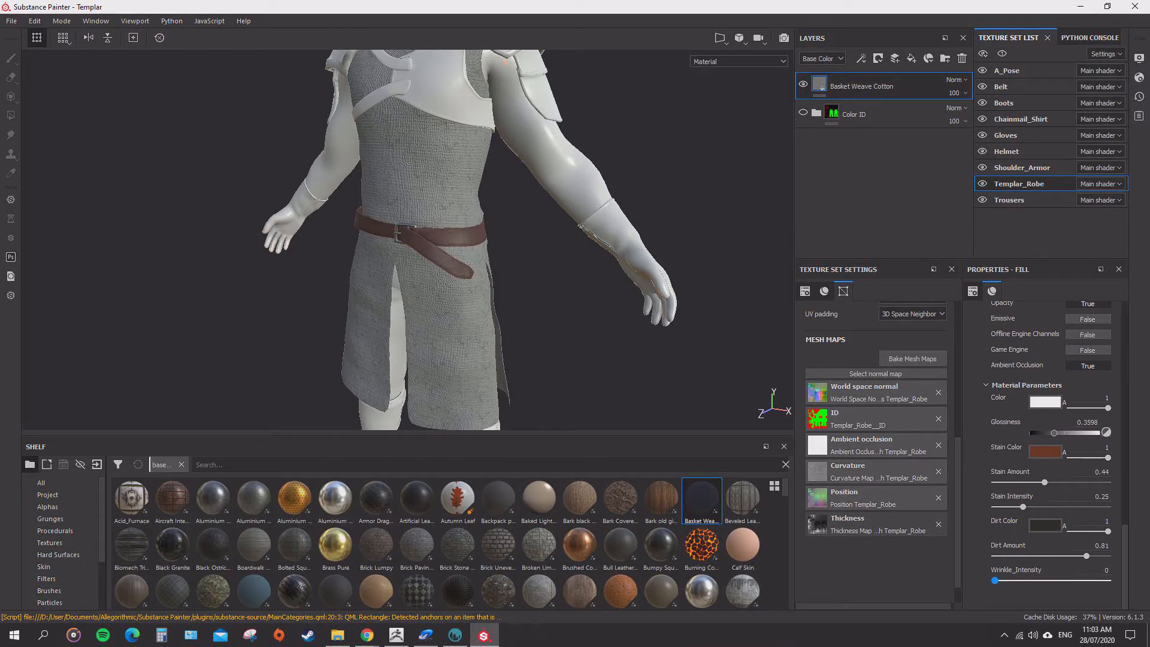
{"action": "scroll", "coordinate": [479, 240], "scroll_direction": "down", "scroll_amount": 4}
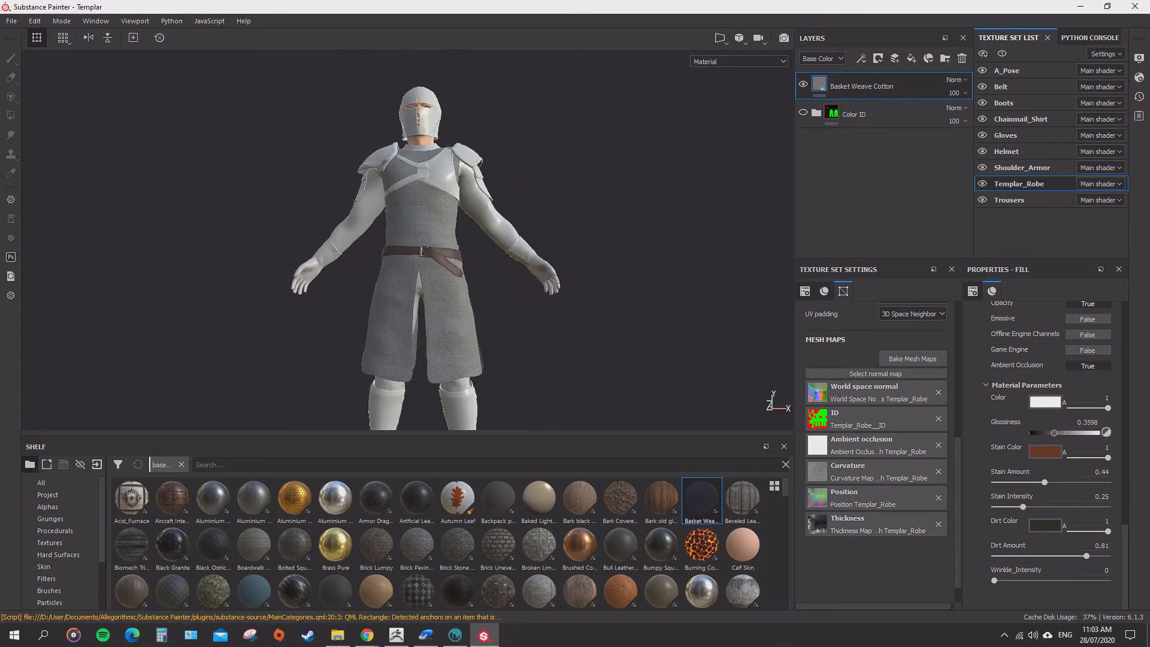
{"action": "left_click_drag", "start_coordinate": [479, 240], "coordinate": [413, 239], "text": "alt"}
{"action": "scroll", "coordinate": [422, 239], "scroll_direction": "up", "scroll_amount": 3}
{"action": "mouse_move", "coordinate": [383, 239]}
{"action": "left_mouse_down", "text": "alt"}
{"action": "mouse_move", "coordinate": [515, 239]}
{"action": "mouse_move", "coordinate": [378, 242]}
{"action": "left_mouse_up", "text": "alt"}
{"action": "right_click_drag", "start_coordinate": [377, 243], "coordinate": [443, 243], "text": "alt"}
{"action": "left_click_drag", "start_coordinate": [443, 242], "coordinate": [444, 222], "text": "alt"}
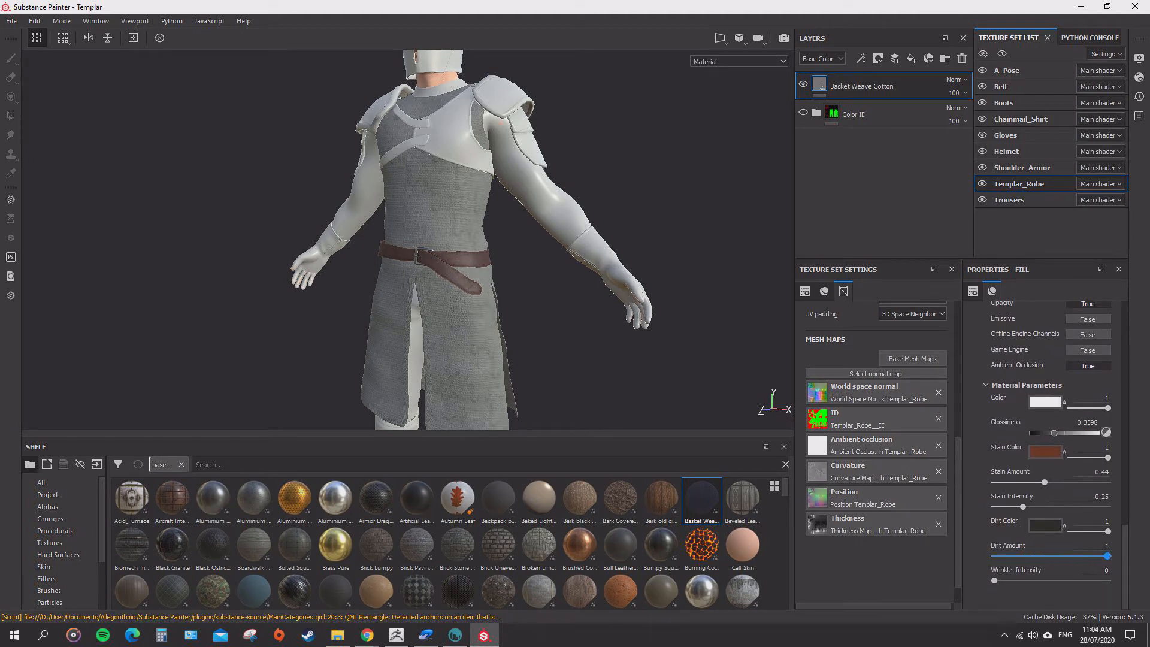
{"action": "left_click_drag", "start_coordinate": [1102, 556], "coordinate": [1062, 556]}
{"action": "left_click_drag", "start_coordinate": [1108, 482], "coordinate": [1070, 482]}
Inspect the stains and dirt on the cotton robe, both close up and across the full character.
{"action": "mouse_move", "coordinate": [629, 257]}
{"action": "left_mouse_down", "text": "alt"}
{"action": "mouse_move", "coordinate": [359, 240]}
{"action": "mouse_move", "coordinate": [665, 248]}
{"action": "mouse_move", "coordinate": [611, 246]}
{"action": "left_mouse_up", "text": "alt"}
{"action": "scroll", "coordinate": [665, 249], "scroll_direction": "down", "scroll_amount": 5}
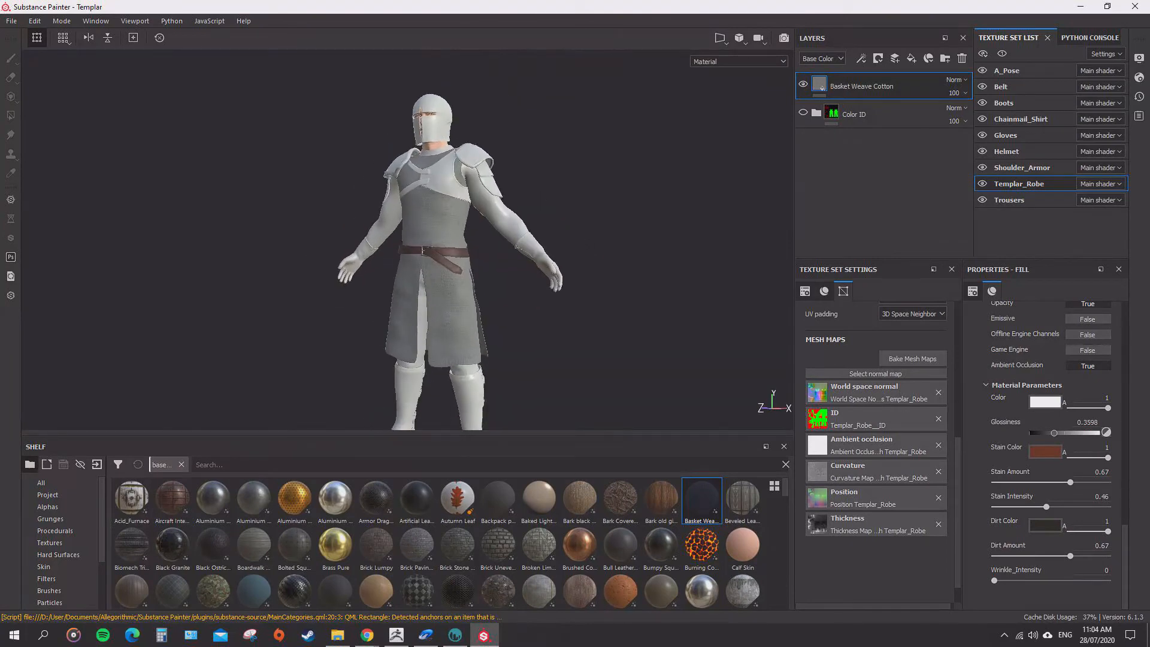
{"action": "scroll", "coordinate": [419, 242], "scroll_direction": "up", "scroll_amount": 7}
{"action": "scroll", "coordinate": [420, 243], "scroll_direction": "down", "scroll_amount": 5}
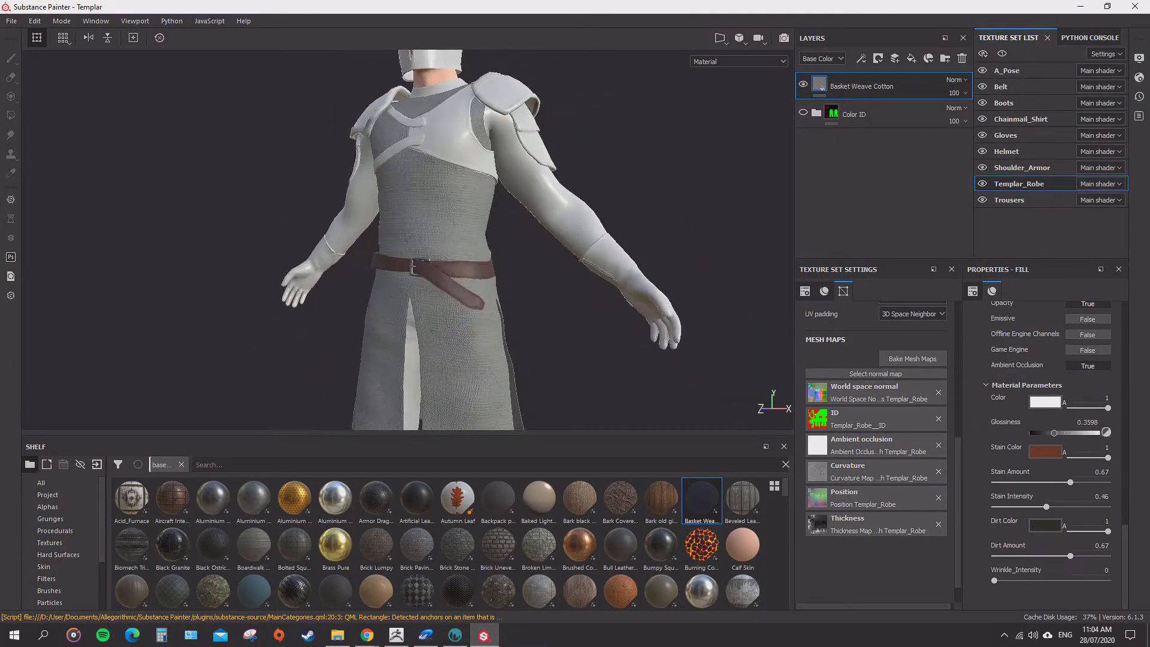
{"action": "left_click_drag", "start_coordinate": [420, 243], "coordinate": [347, 246], "text": "alt"}
{"action": "scroll", "coordinate": [372, 246], "scroll_direction": "down", "scroll_amount": 4}
{"action": "middle_click_drag", "start_coordinate": [348, 245], "coordinate": [399, 233], "text": "alt"}
{"action": "left_click_drag", "start_coordinate": [399, 232], "coordinate": [440, 234], "text": "alt"}
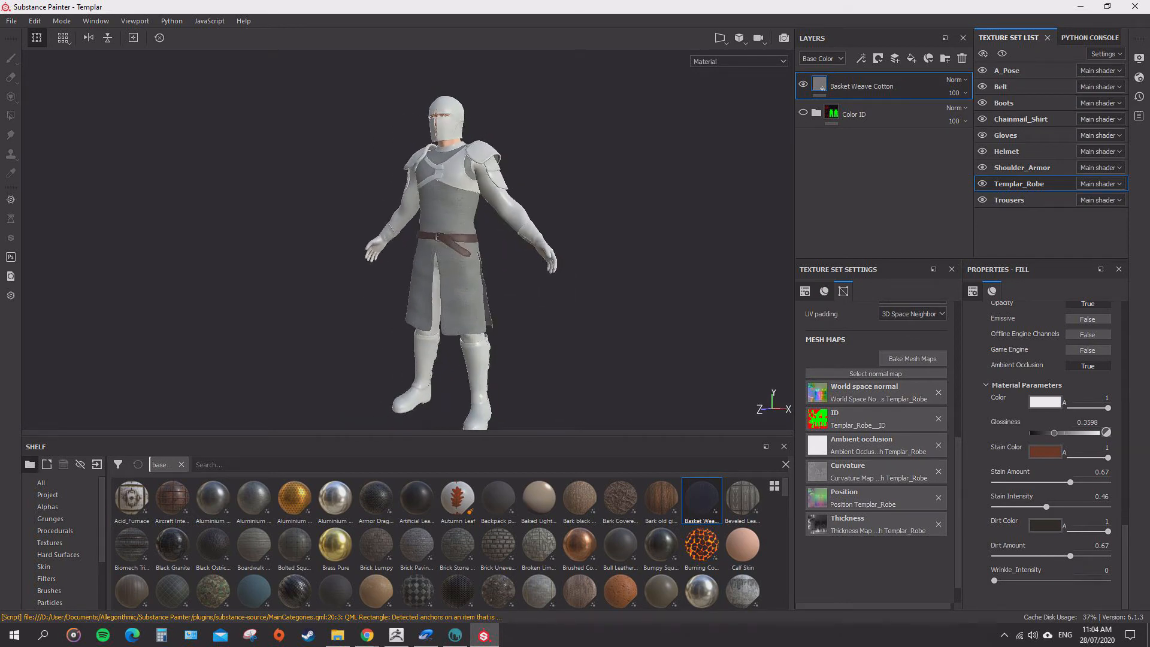
{"action": "scroll", "coordinate": [440, 233], "scroll_direction": "up", "scroll_amount": 3}
{"action": "scroll", "coordinate": [440, 234], "scroll_direction": "down", "scroll_amount": 1}
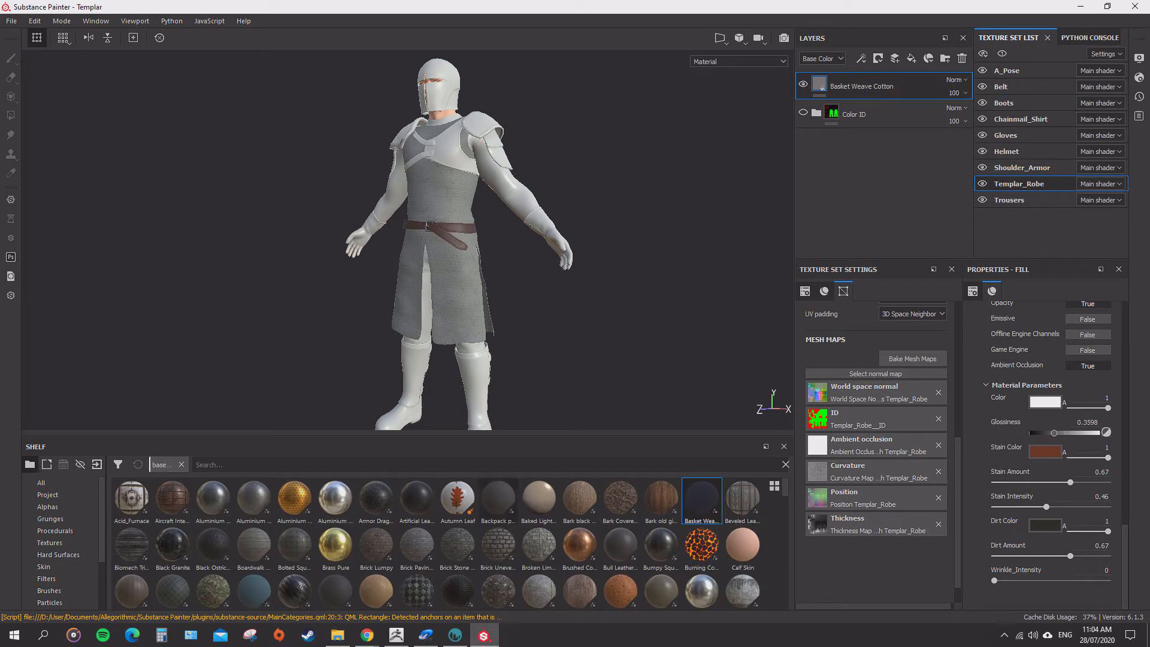
Show the shelf's Alphas, switch to the Alphas folder in File Explorer and preview the Cloth_Folds_1 image.
{"action": "left_click", "coordinate": [48, 507]}
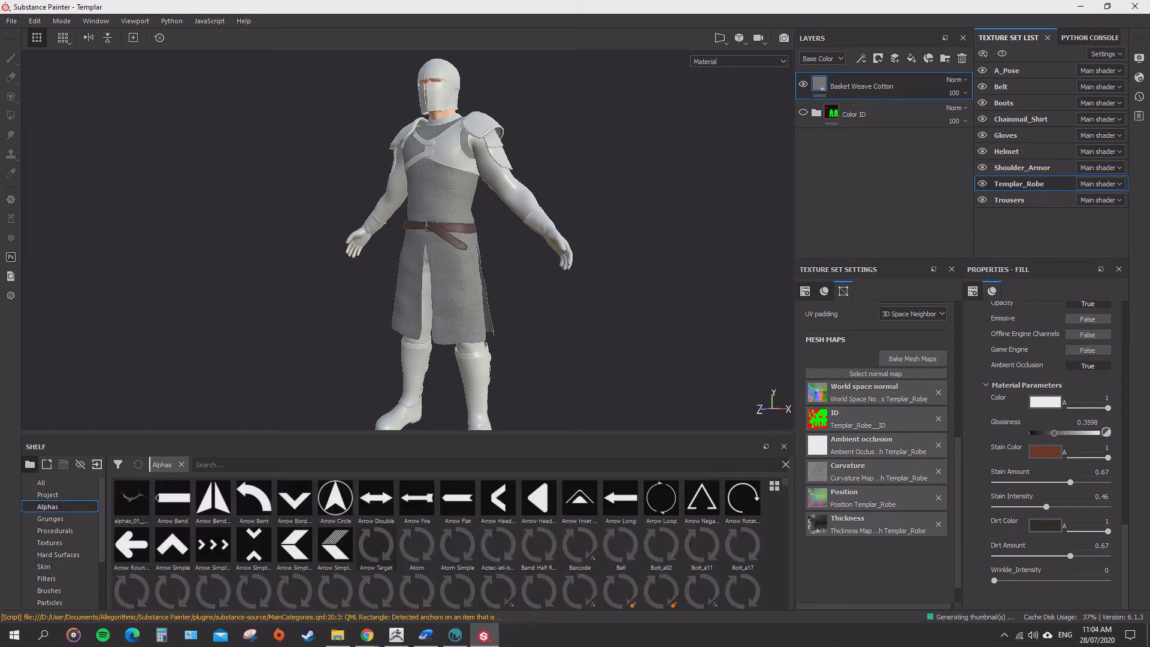
{"action": "left_click", "coordinate": [337, 635]}
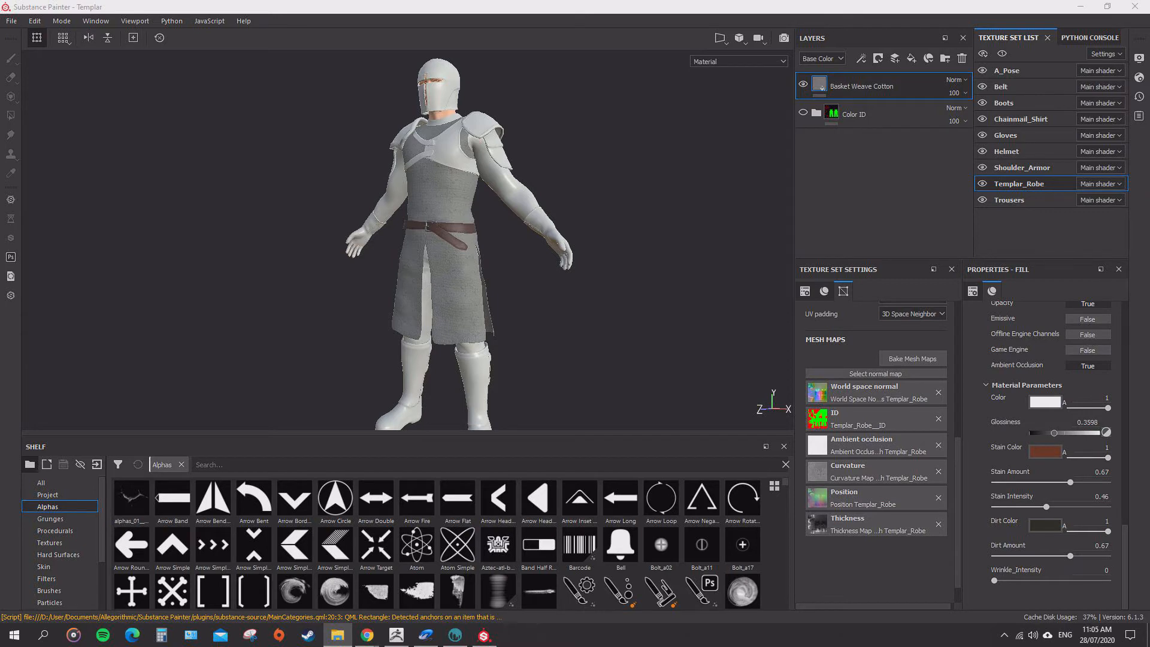
{"action": "mouse_move", "coordinate": [1149, 150]}
{"action": "left_mouse_down"}
{"action": "mouse_move", "coordinate": [496, 111]}
{"action": "mouse_move", "coordinate": [503, 103]}
{"action": "left_mouse_up"}
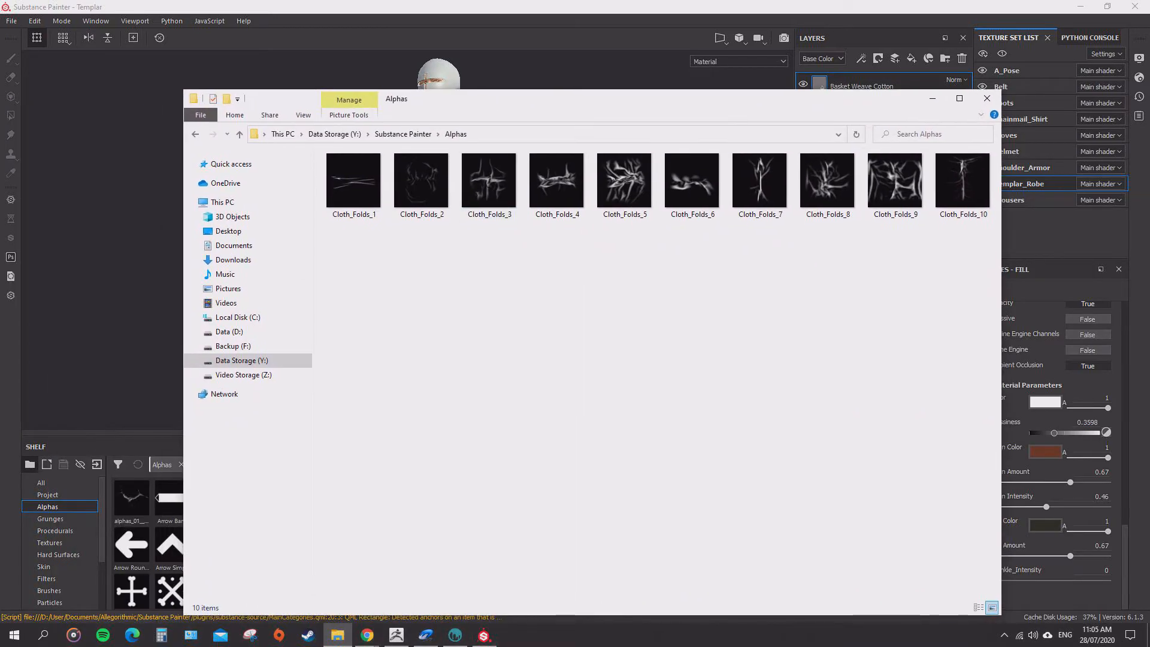
{"action": "left_click_drag", "start_coordinate": [719, 99], "coordinate": [695, 94]}
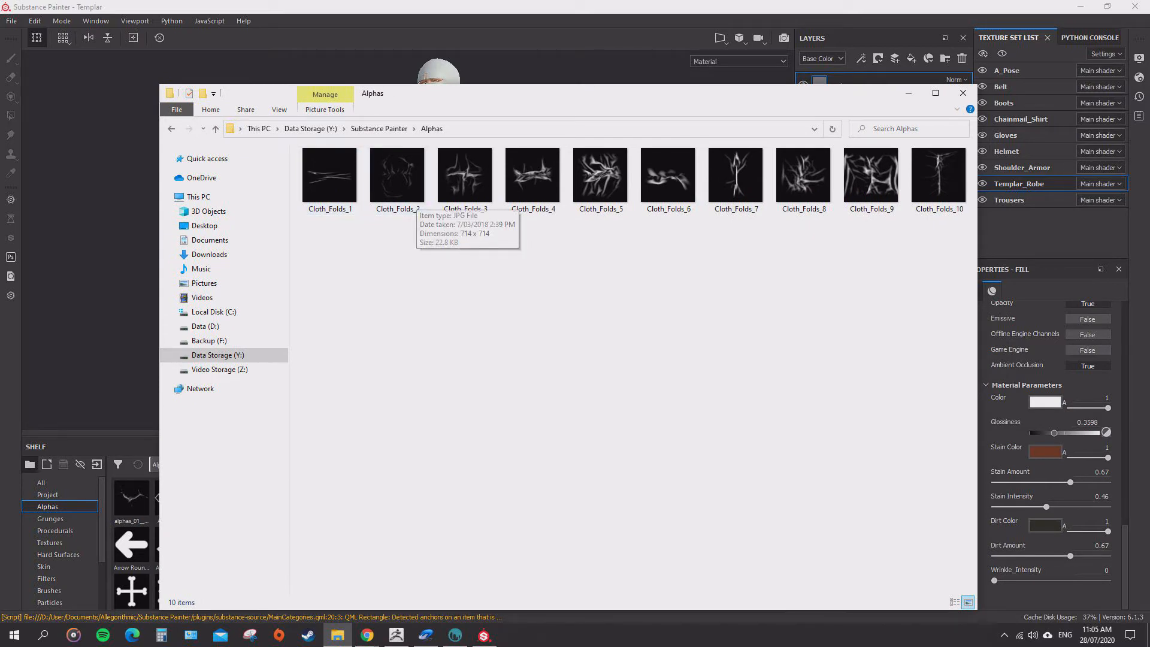
{"action": "double_click", "coordinate": [330, 176]}
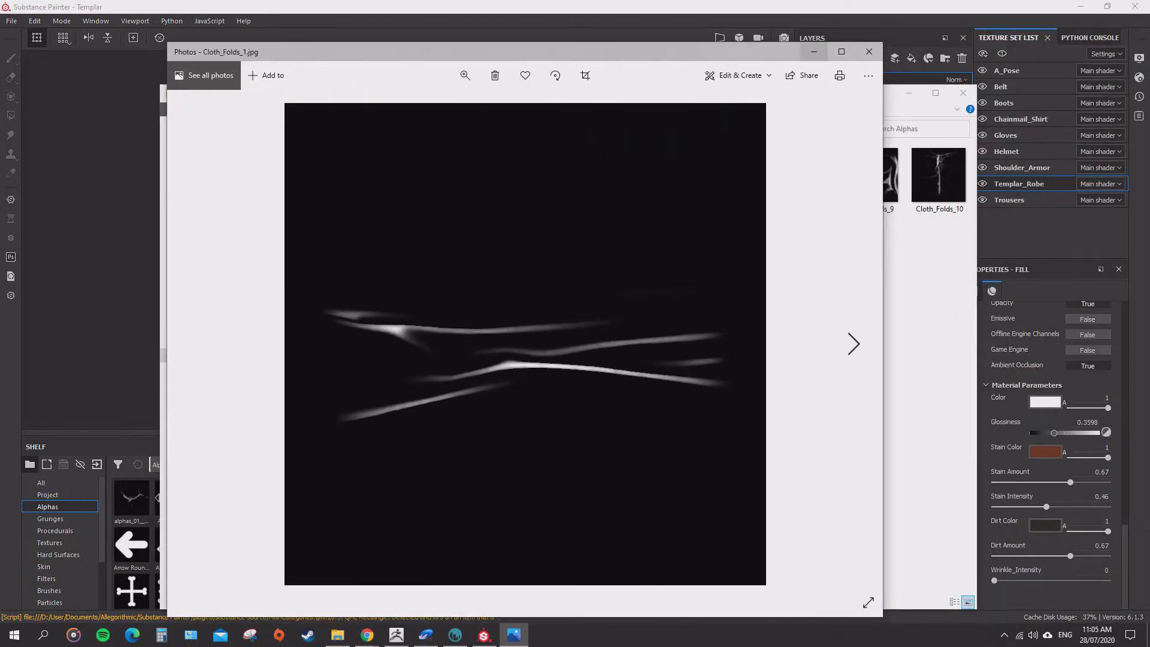
{"action": "key", "text": "alt+F4"}
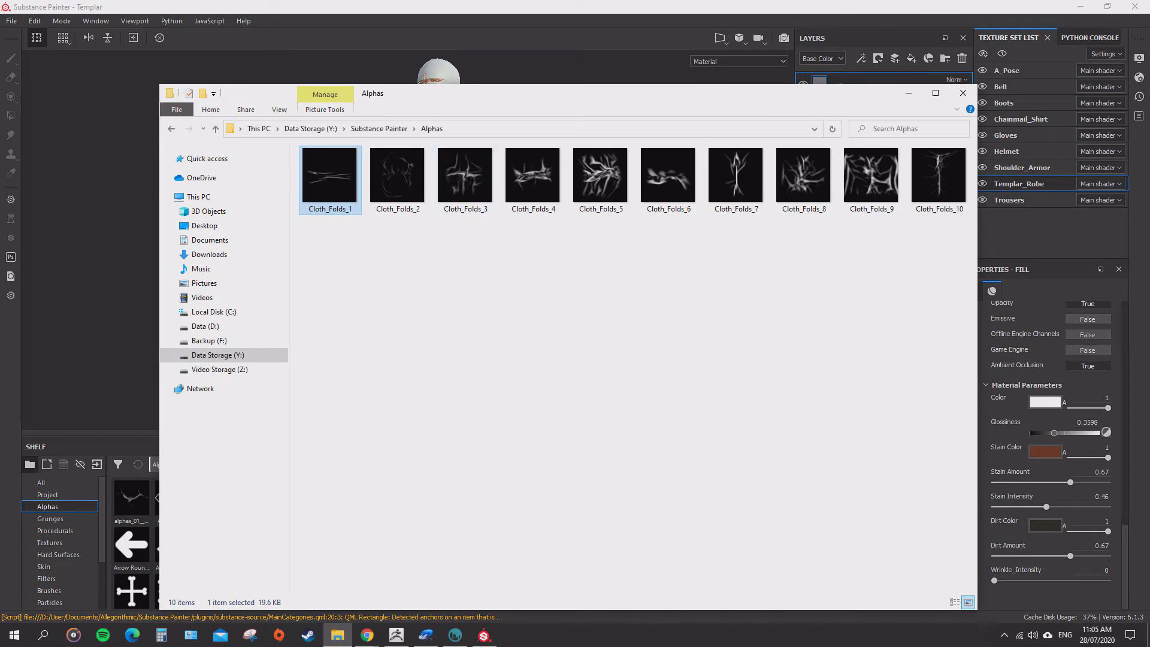
Import Cloth_Folds_1.jpg from File Explorer into the Templar project as an alpha.
{"action": "left_click_drag", "start_coordinate": [258, 93], "coordinate": [1116, 125]}
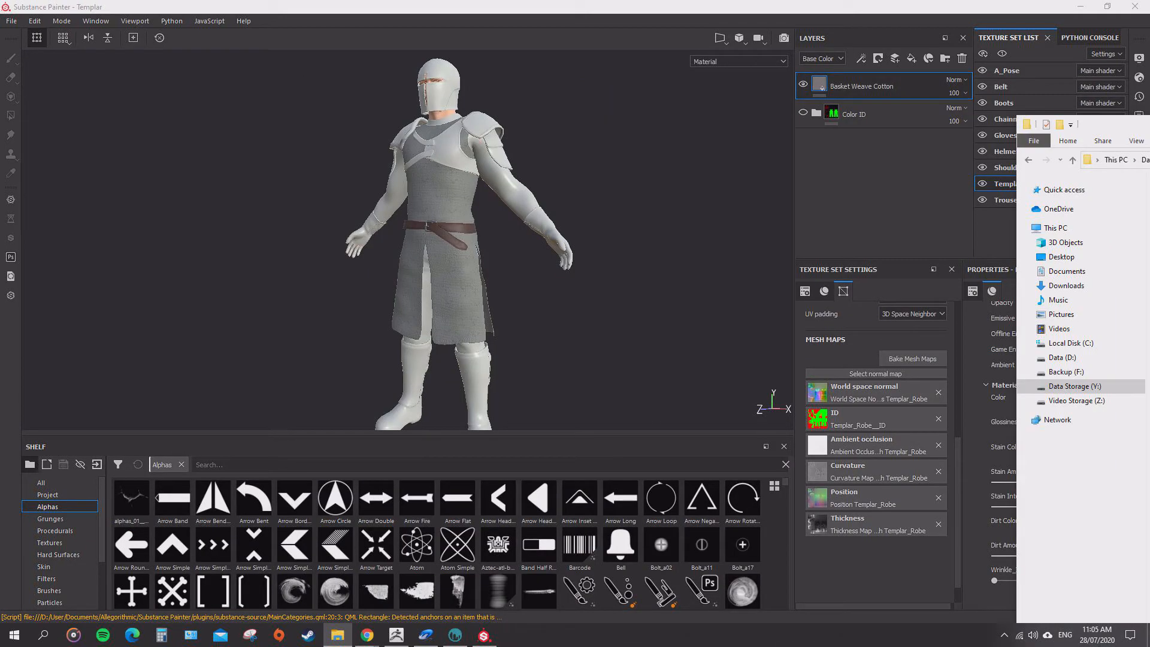
{"action": "left_click", "coordinate": [814, 103]}
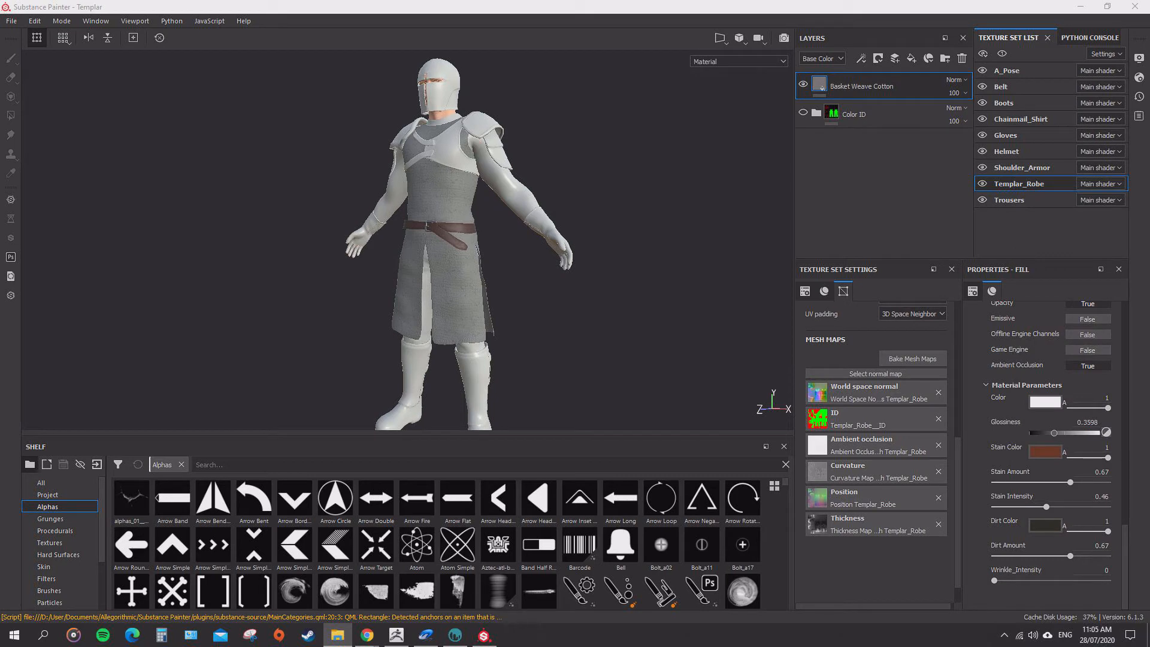
{"action": "left_click_drag", "start_coordinate": [1149, 252], "coordinate": [558, 531]}
{"action": "left_click", "coordinate": [728, 192]}
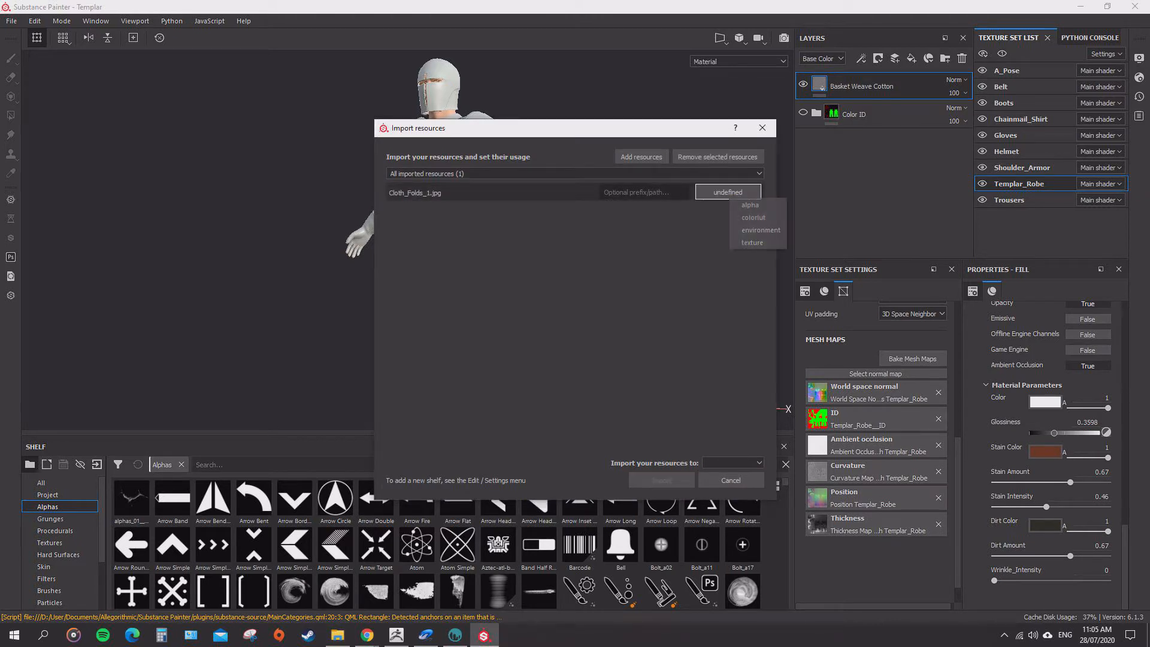
{"action": "left_click", "coordinate": [750, 205]}
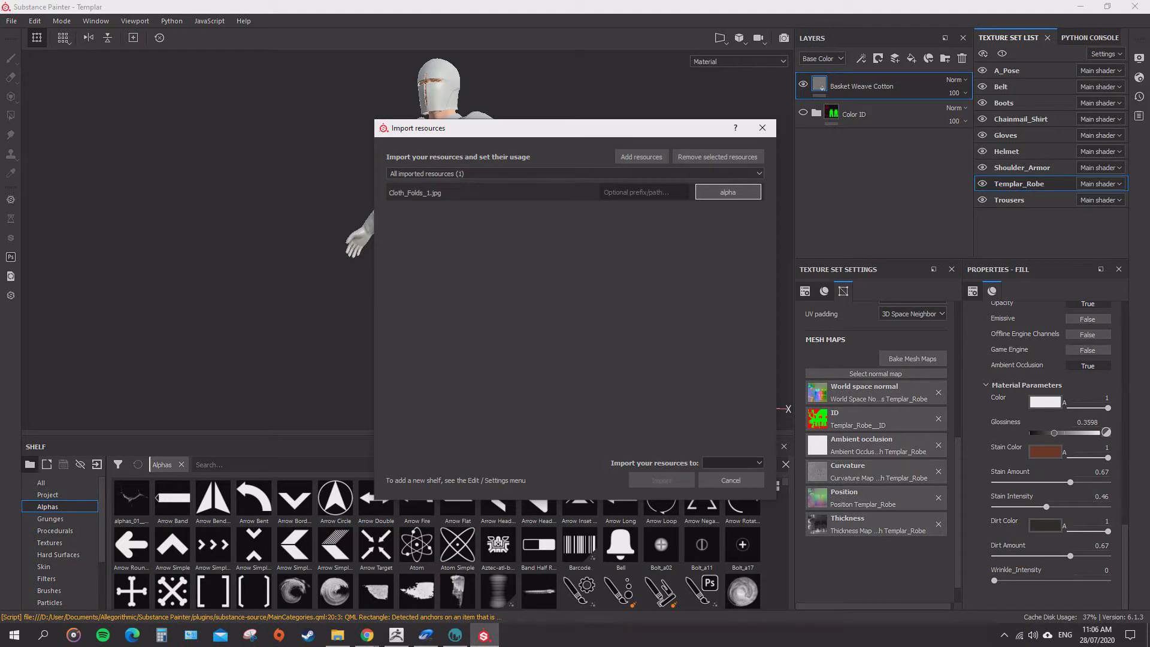
{"action": "left_click", "coordinate": [733, 463]}
{"action": "left_click", "coordinate": [734, 481]}
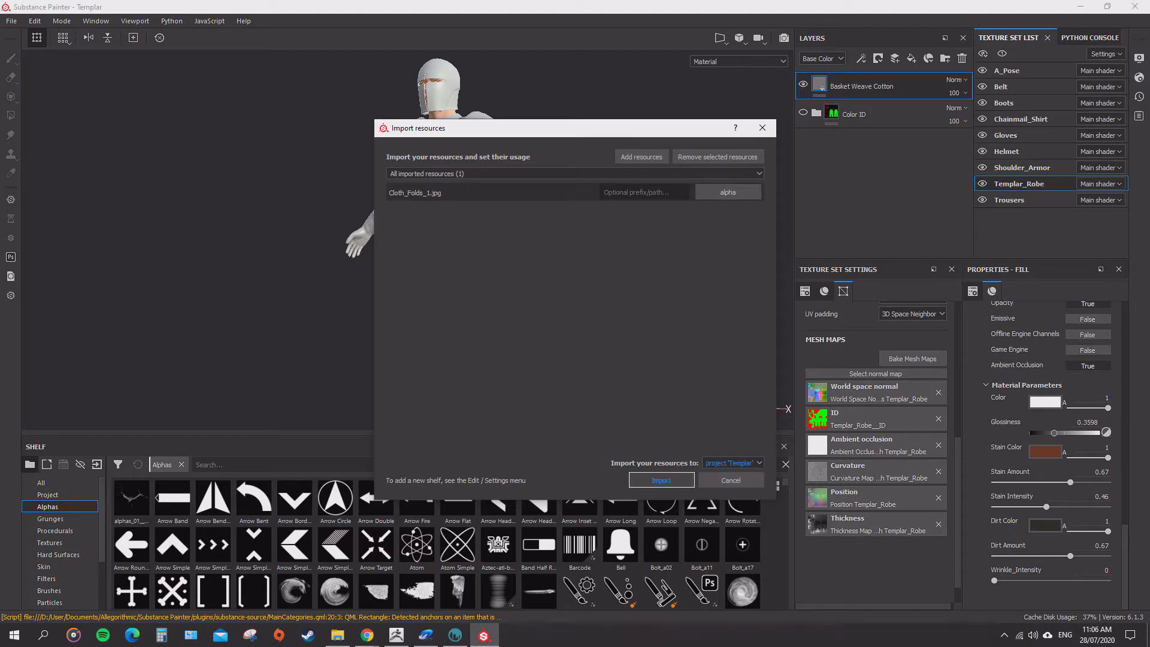
{"action": "left_click", "coordinate": [662, 480]}
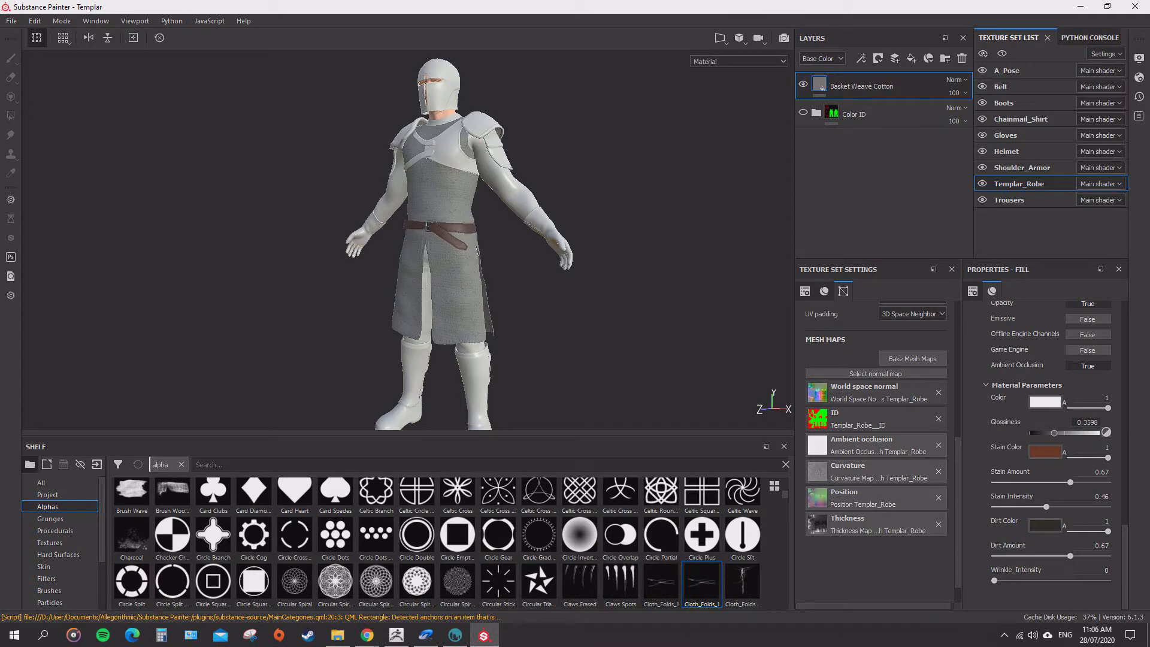
Check the resource details of the two Cloth_Folds_1 alphas in the shelf.
{"action": "right_click", "coordinate": [692, 585]}
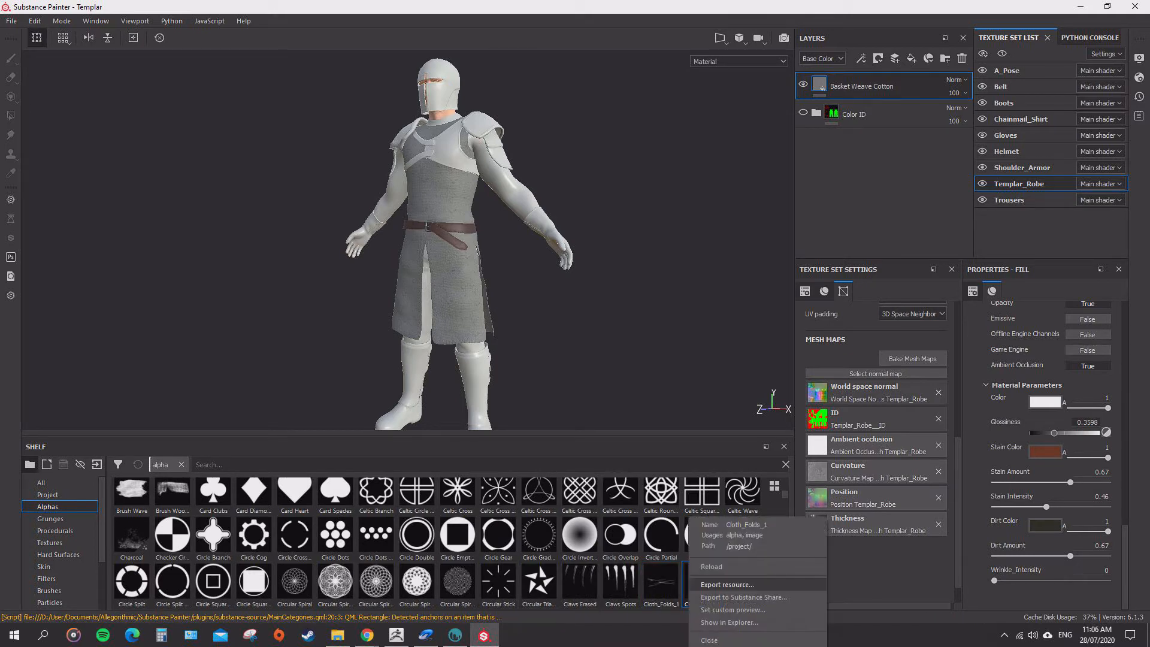
{"action": "left_click", "coordinate": [650, 584]}
{"action": "right_click", "coordinate": [650, 584]}
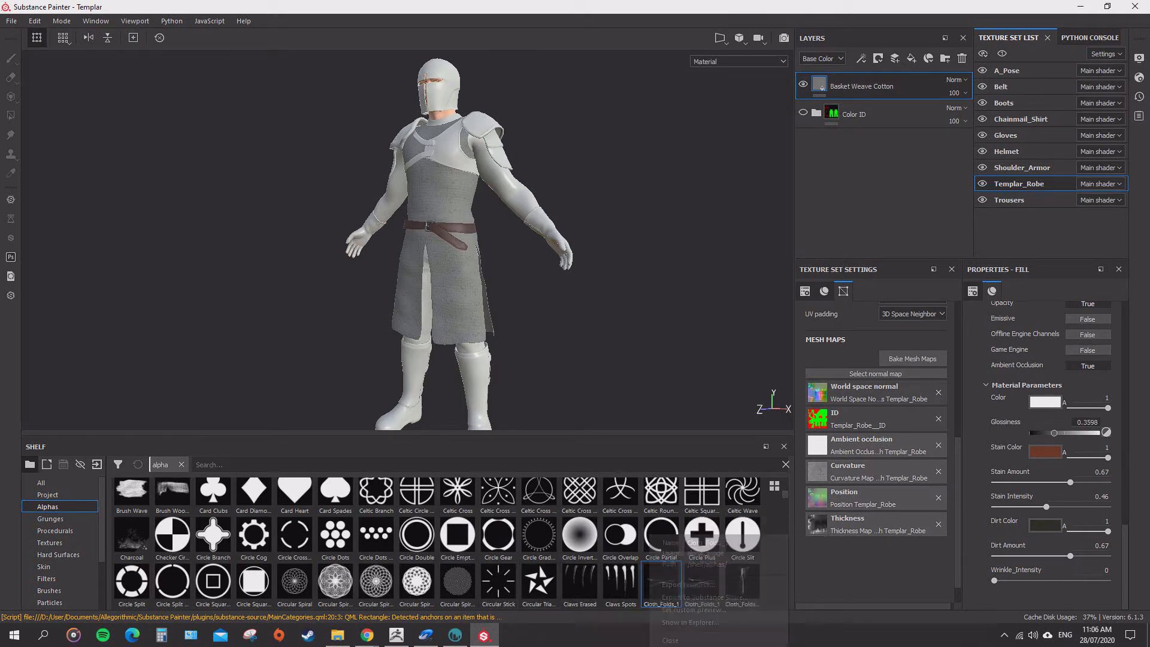
{"action": "left_click", "coordinate": [580, 584]}
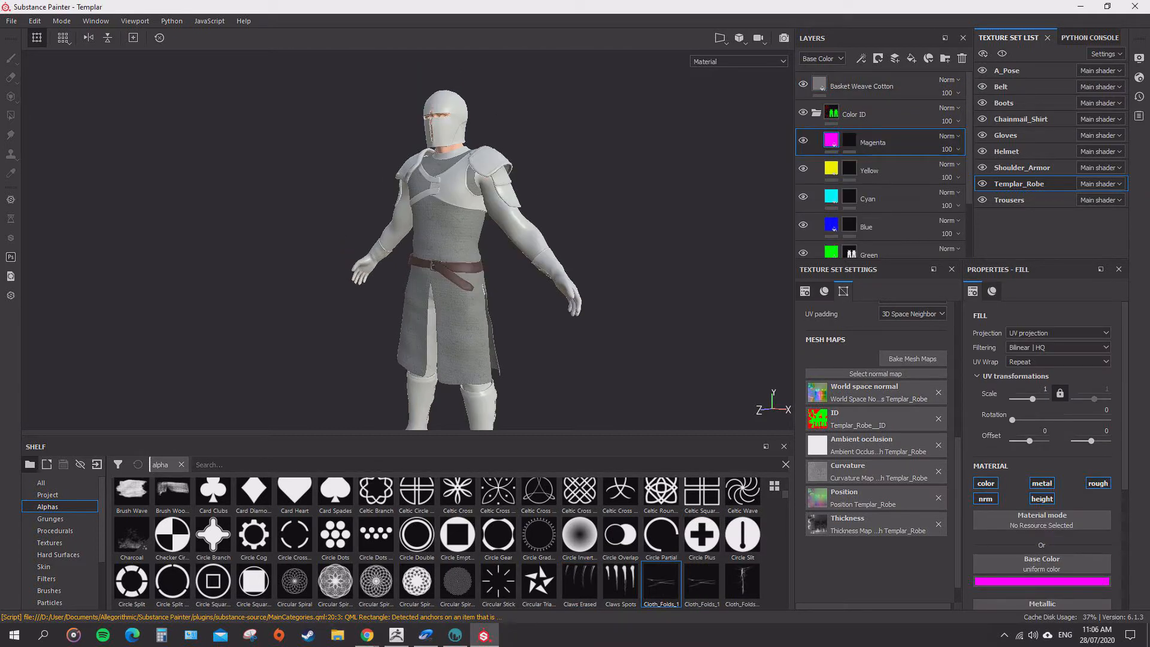
Browse the shelf's Textures, Hard Surfaces and Filters categories.
{"action": "left_click", "coordinate": [50, 543]}
{"action": "left_click", "coordinate": [58, 555]}
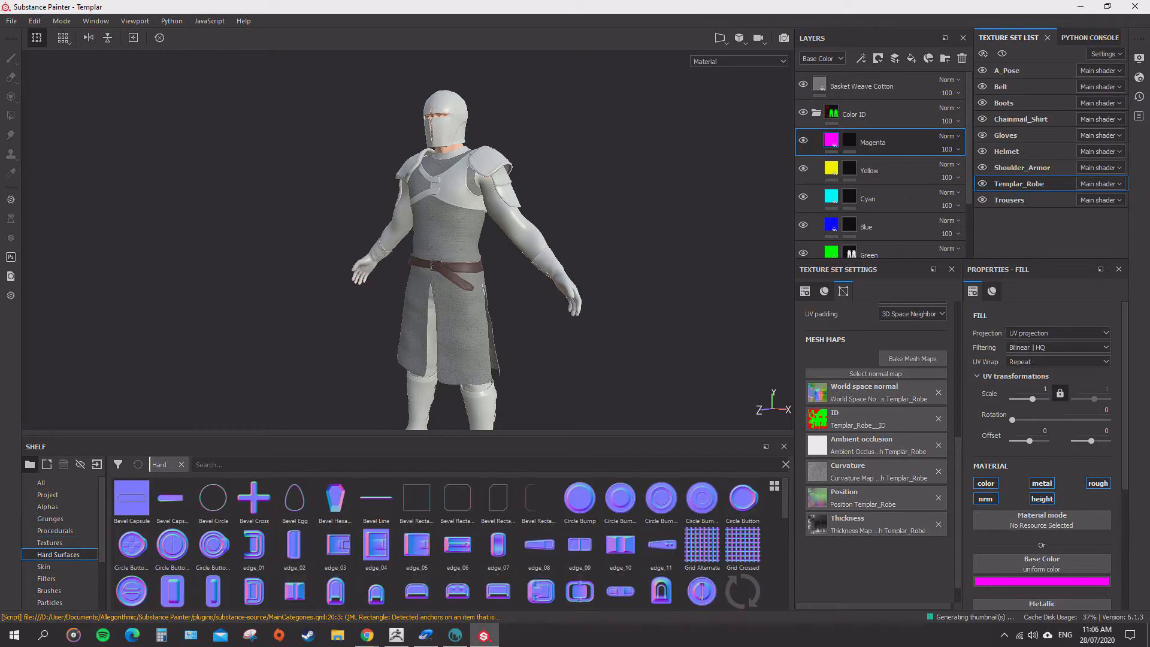
{"action": "left_click", "coordinate": [46, 578]}
{"action": "left_click", "coordinate": [58, 554]}
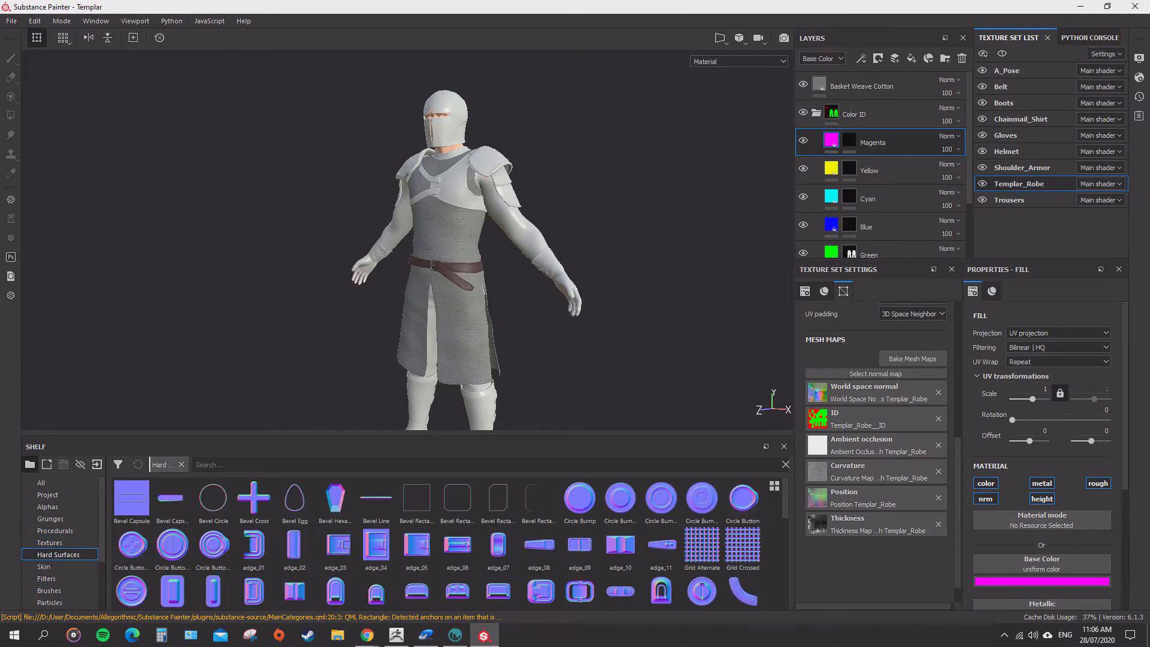
{"action": "left_click", "coordinate": [47, 579]}
Inspect the character's helmet and upper body, and make Helmet the active texture set.
{"action": "scroll", "coordinate": [447, 198], "scroll_direction": "up", "scroll_amount": 6}
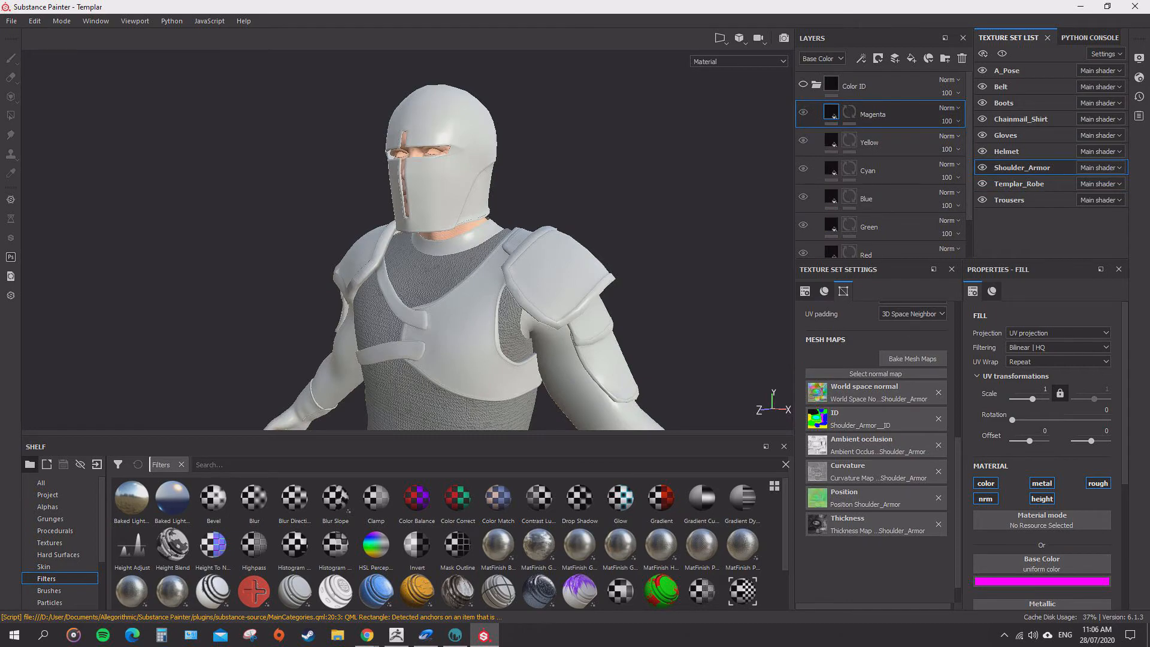
{"action": "mouse_move", "coordinate": [431, 239]}
{"action": "left_mouse_down", "text": "alt"}
{"action": "mouse_move", "coordinate": [557, 240]}
{"action": "mouse_move", "coordinate": [419, 246]}
{"action": "left_mouse_up", "text": "alt"}
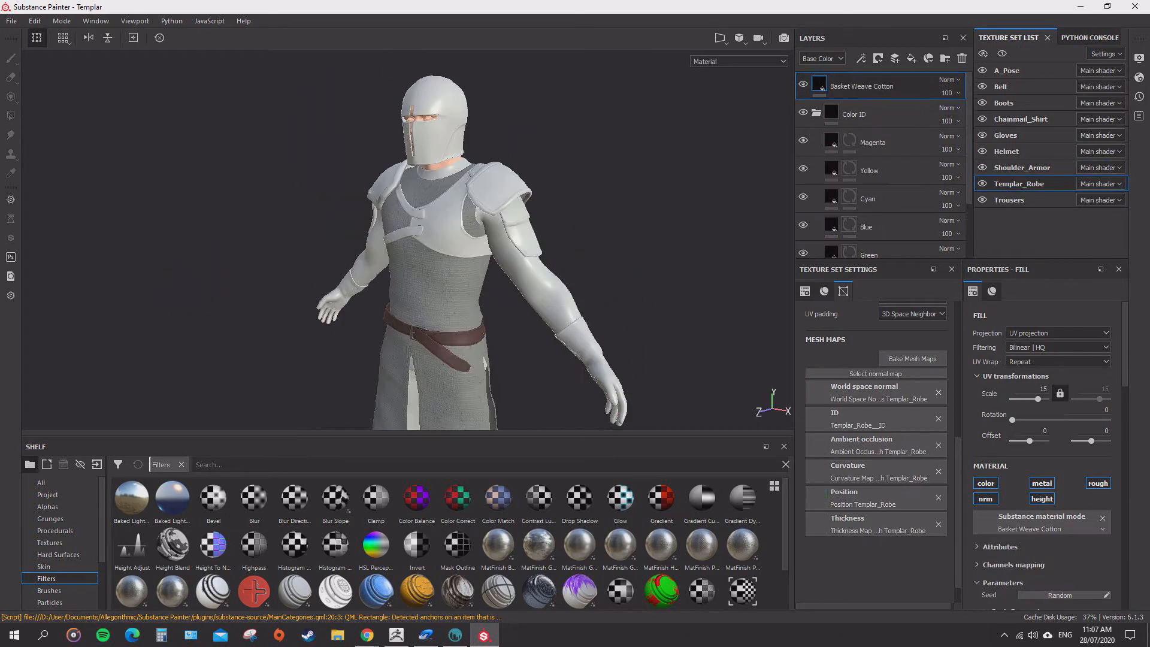
{"action": "left_click_drag", "start_coordinate": [455, 240], "coordinate": [419, 240], "text": "alt"}
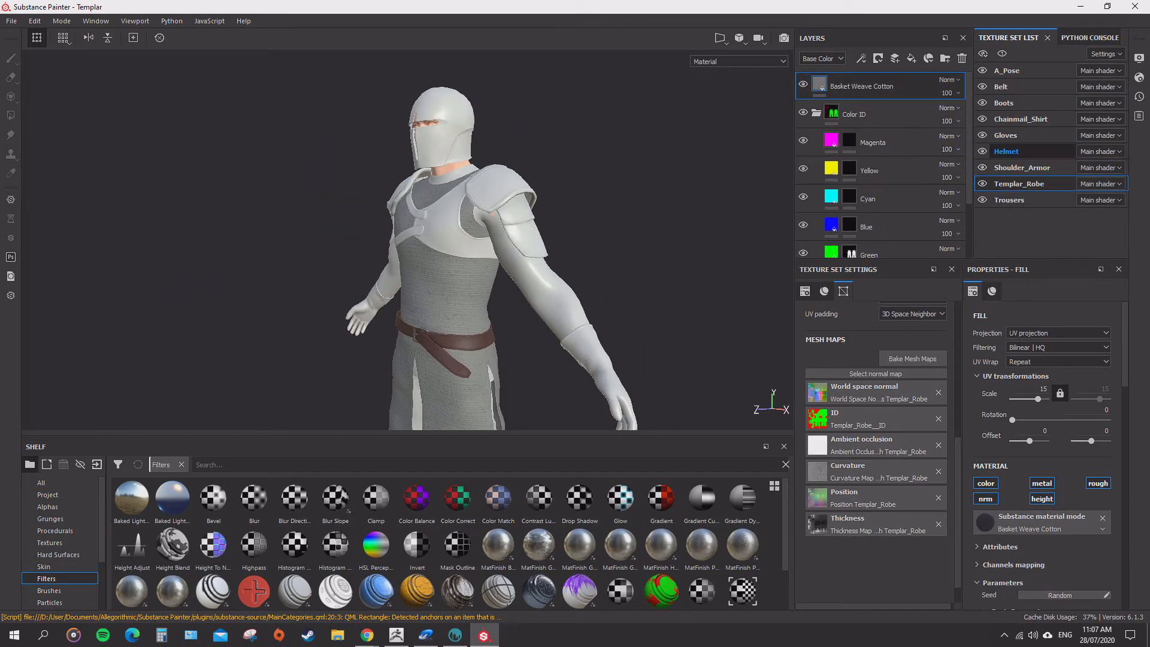
{"action": "left_click", "coordinate": [1008, 152]}
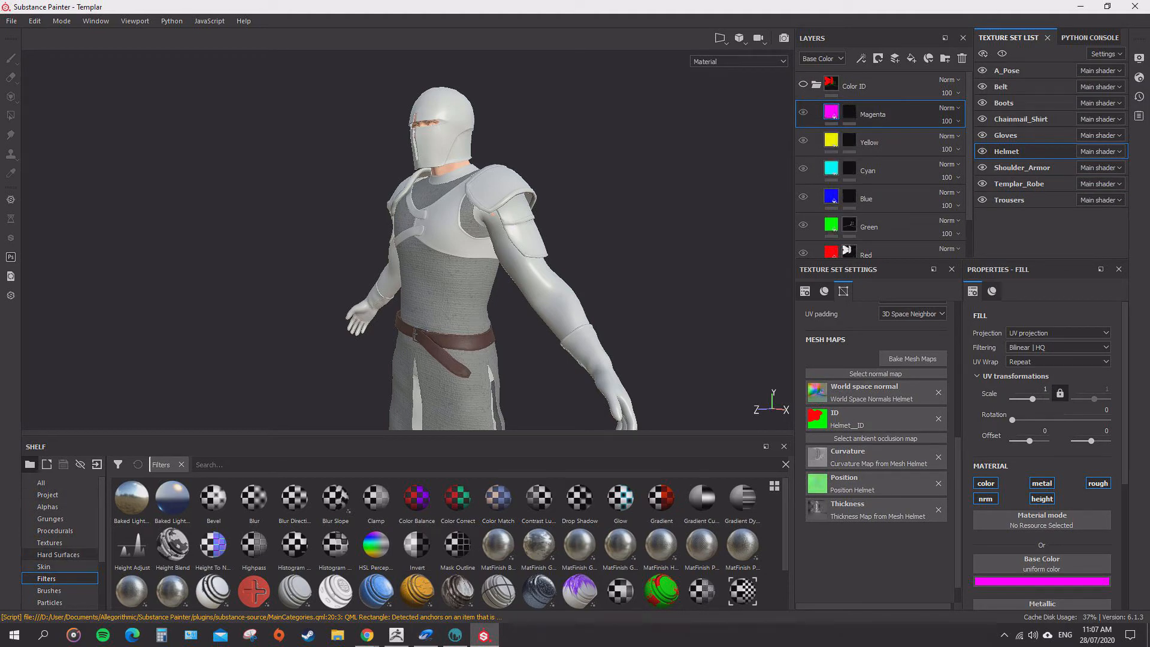
Show the Materials category on the shelf.
{"action": "left_click", "coordinate": [55, 531]}
{"action": "scroll", "coordinate": [55, 539], "scroll_direction": "down", "scroll_amount": 3}
{"action": "left_click", "coordinate": [52, 555]}
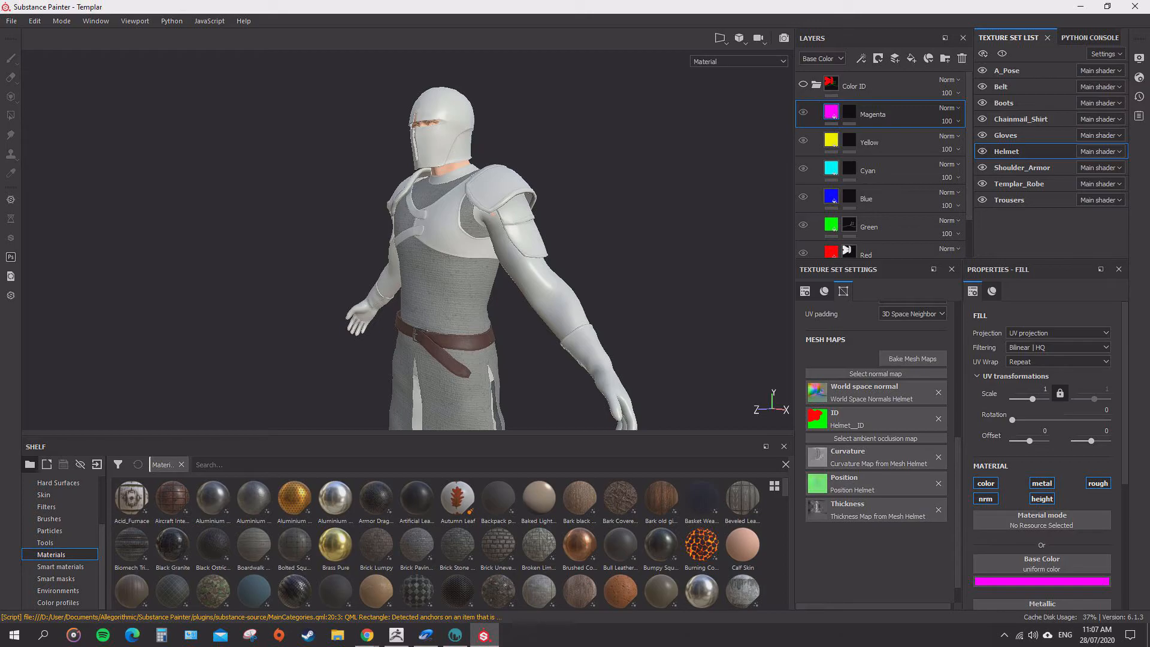
Switch to the GameTextures site in the browser, remove the cotton and cloth tags, and search for Metal.
{"action": "key", "text": "alt+Tab"}
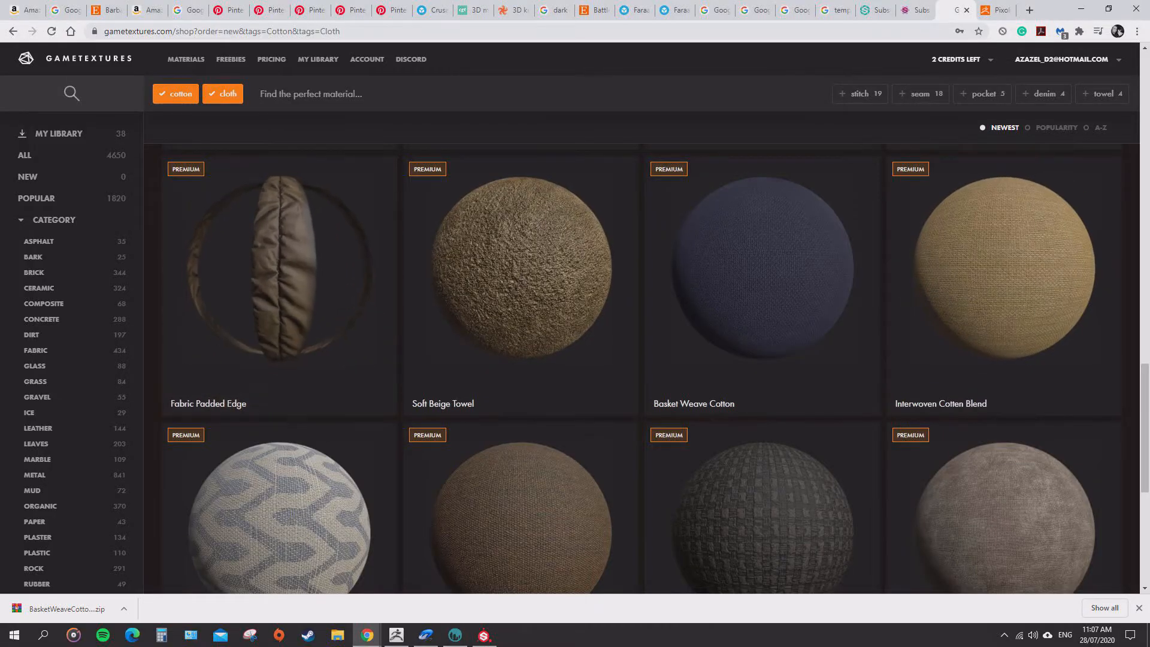
{"action": "left_click", "coordinate": [176, 93]}
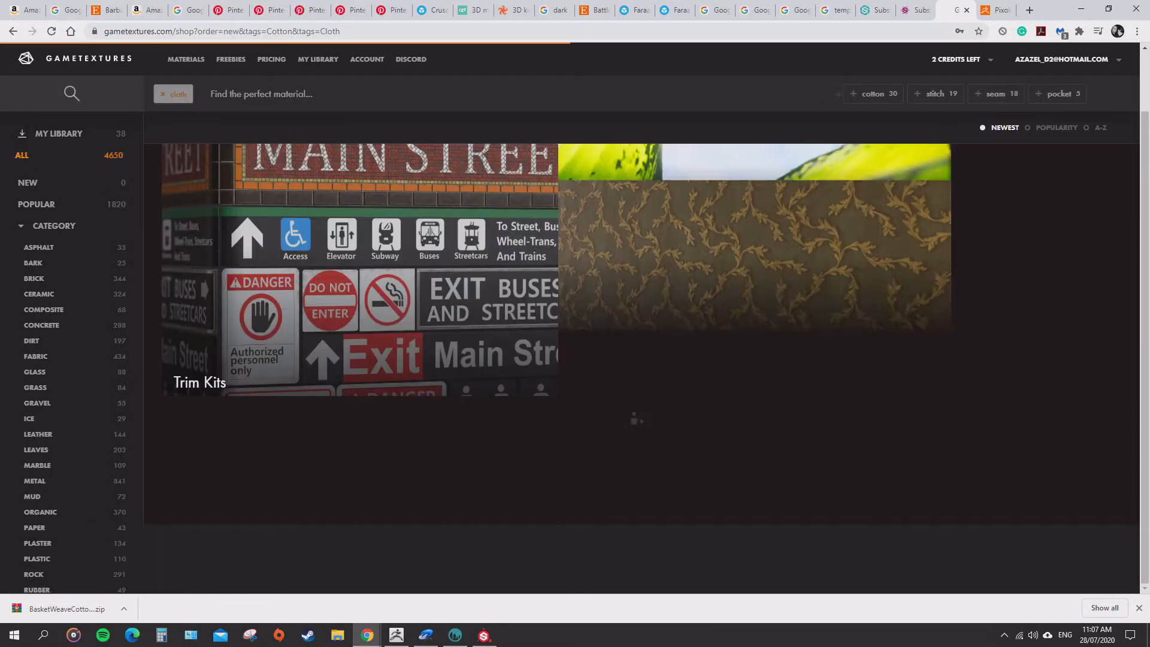
{"action": "left_click", "coordinate": [177, 93]}
{"action": "type", "text": "Meta"}
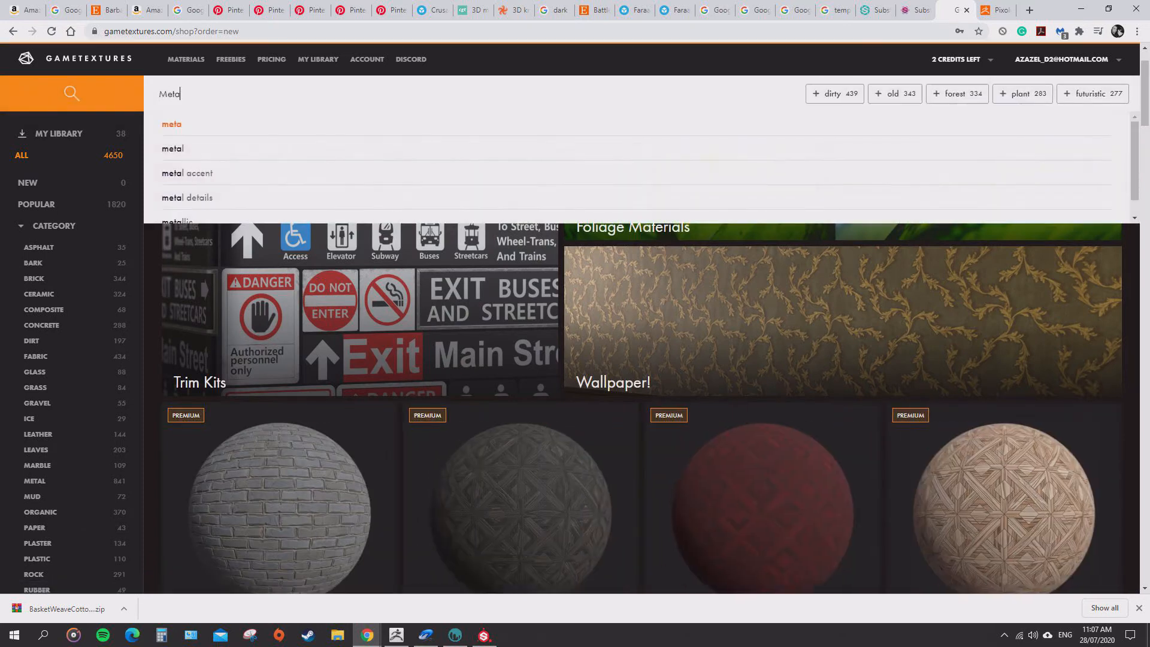
{"action": "type", "text": "l"}
{"action": "key", "text": "Return"}
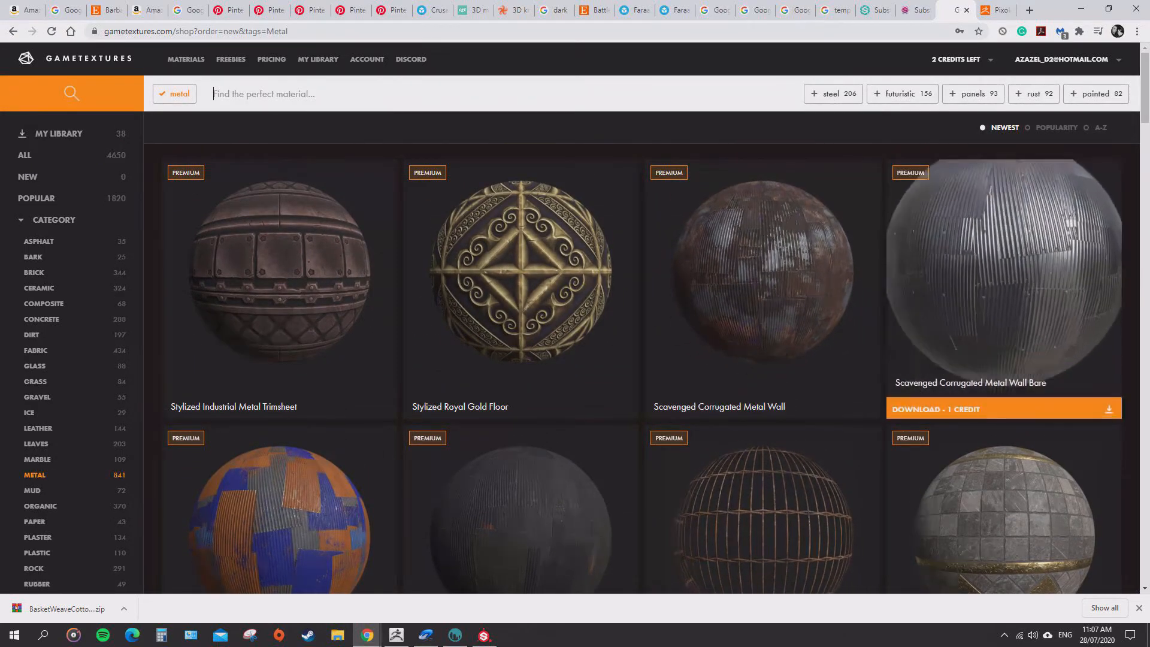
Look through the metal materials for one suited to the knight's helmet.
{"action": "scroll", "coordinate": [760, 269], "scroll_direction": "down", "scroll_amount": 14}
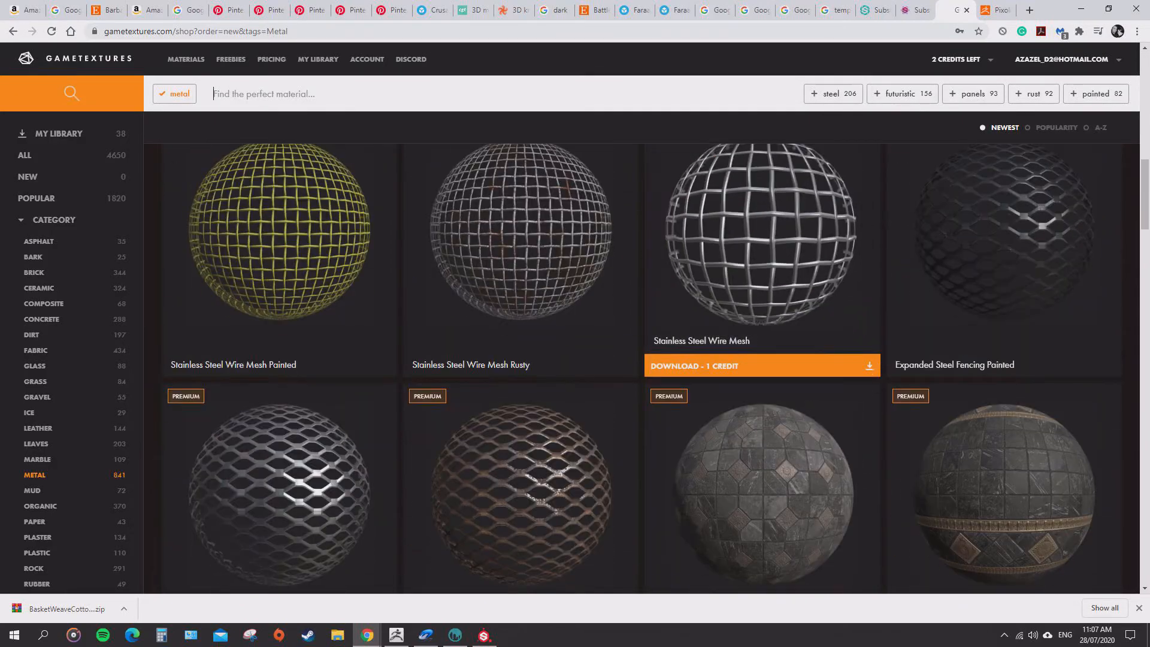
{"action": "scroll", "coordinate": [1004, 251], "scroll_direction": "down", "scroll_amount": 15}
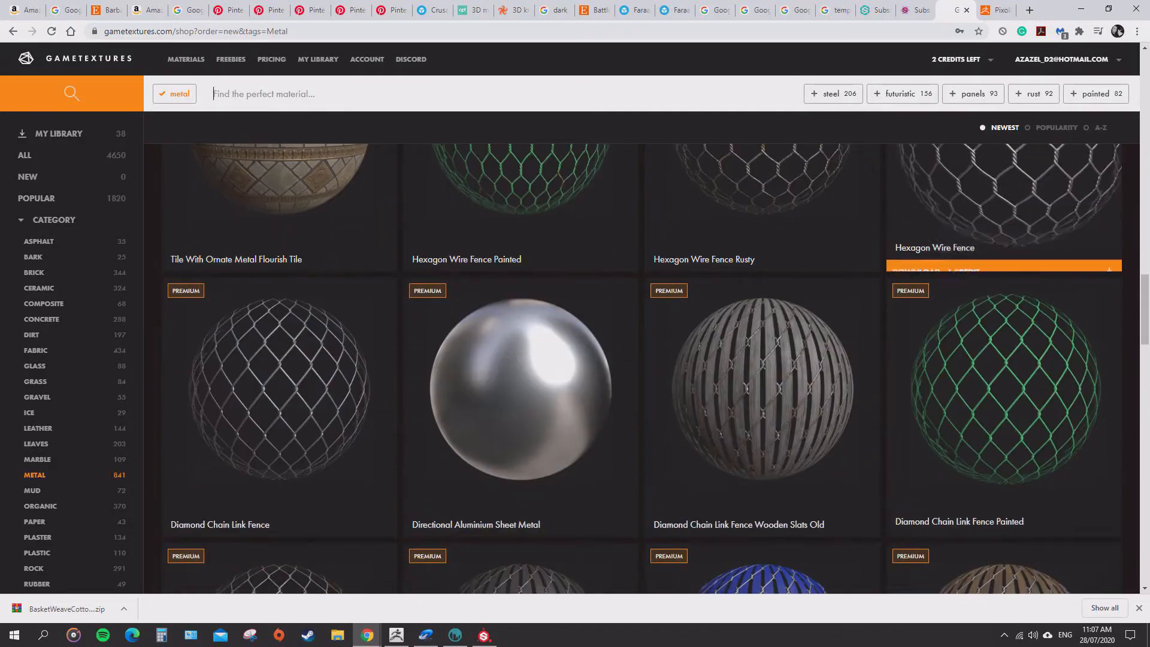
{"action": "scroll", "coordinate": [761, 180], "scroll_direction": "down", "scroll_amount": 10}
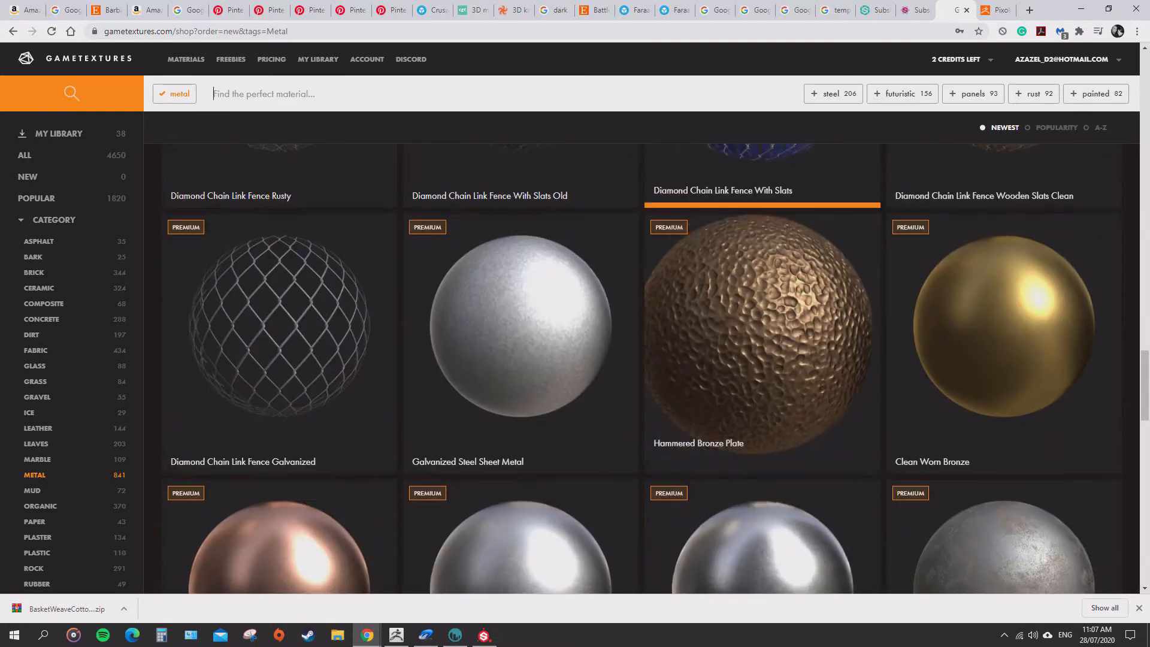
{"action": "scroll", "coordinate": [773, 336], "scroll_direction": "down", "scroll_amount": 11}
{"action": "scroll", "coordinate": [851, 371], "scroll_direction": "up", "scroll_amount": 6}
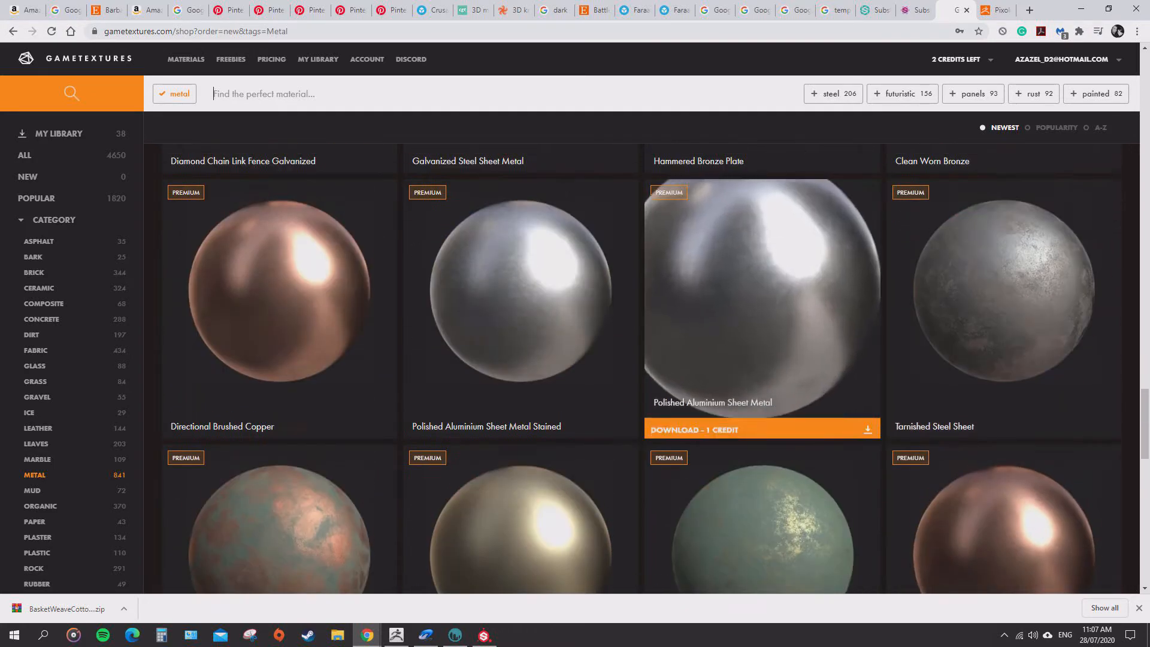
{"action": "scroll", "coordinate": [1004, 359], "scroll_direction": "down", "scroll_amount": 16}
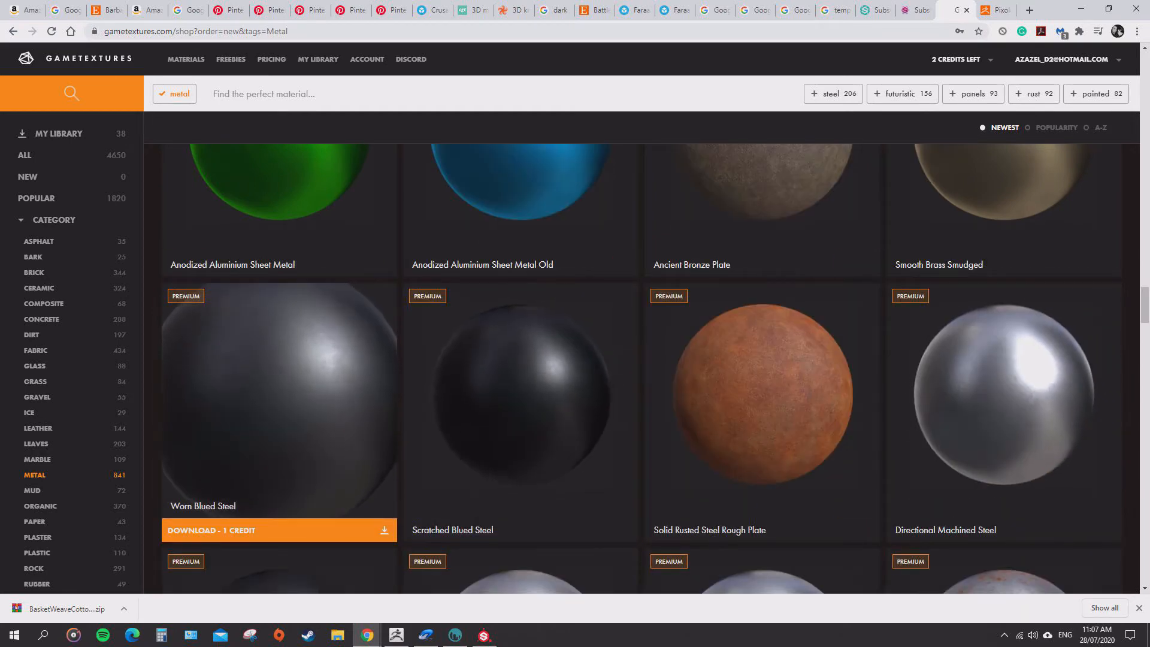
{"action": "scroll", "coordinate": [642, 371], "scroll_direction": "down", "scroll_amount": 12}
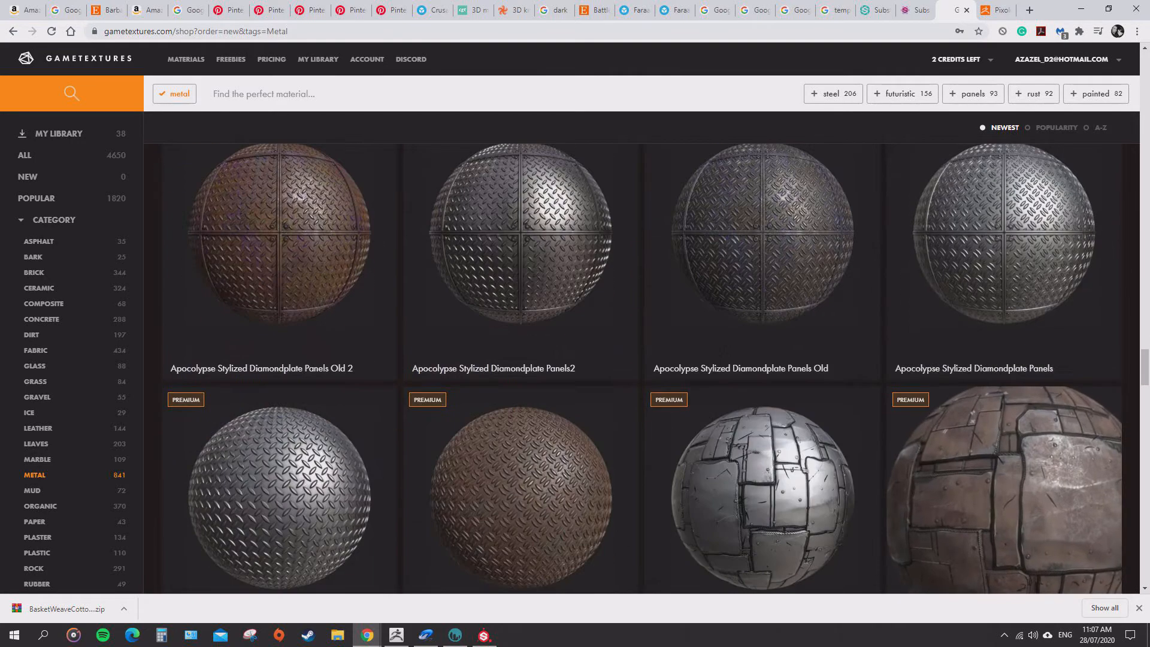
{"action": "scroll", "coordinate": [762, 384], "scroll_direction": "down", "scroll_amount": 6}
{"action": "scroll", "coordinate": [762, 383], "scroll_direction": "up", "scroll_amount": 4}
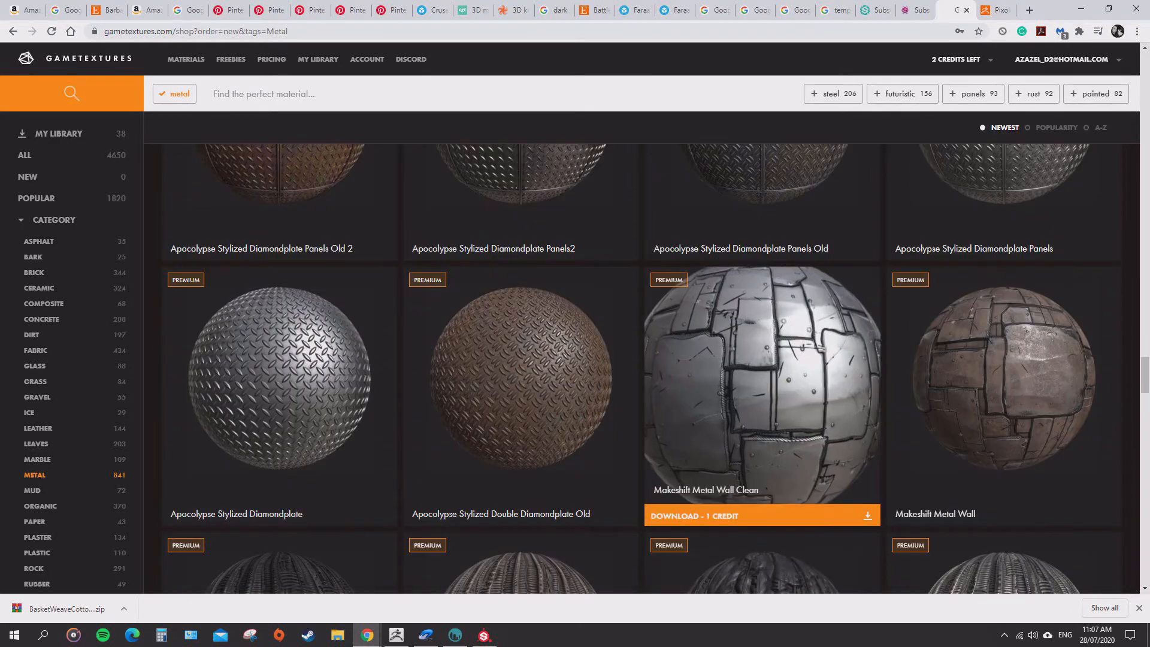
{"action": "scroll", "coordinate": [521, 299], "scroll_direction": "down", "scroll_amount": 15}
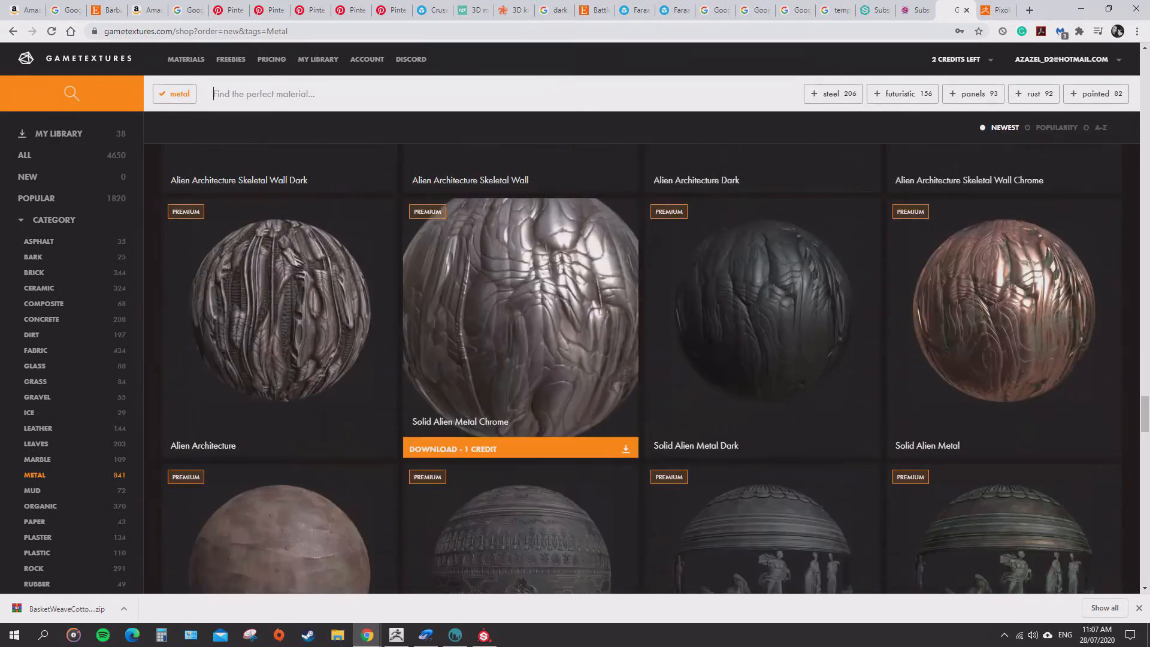
{"action": "scroll", "coordinate": [521, 300], "scroll_direction": "down", "scroll_amount": 20}
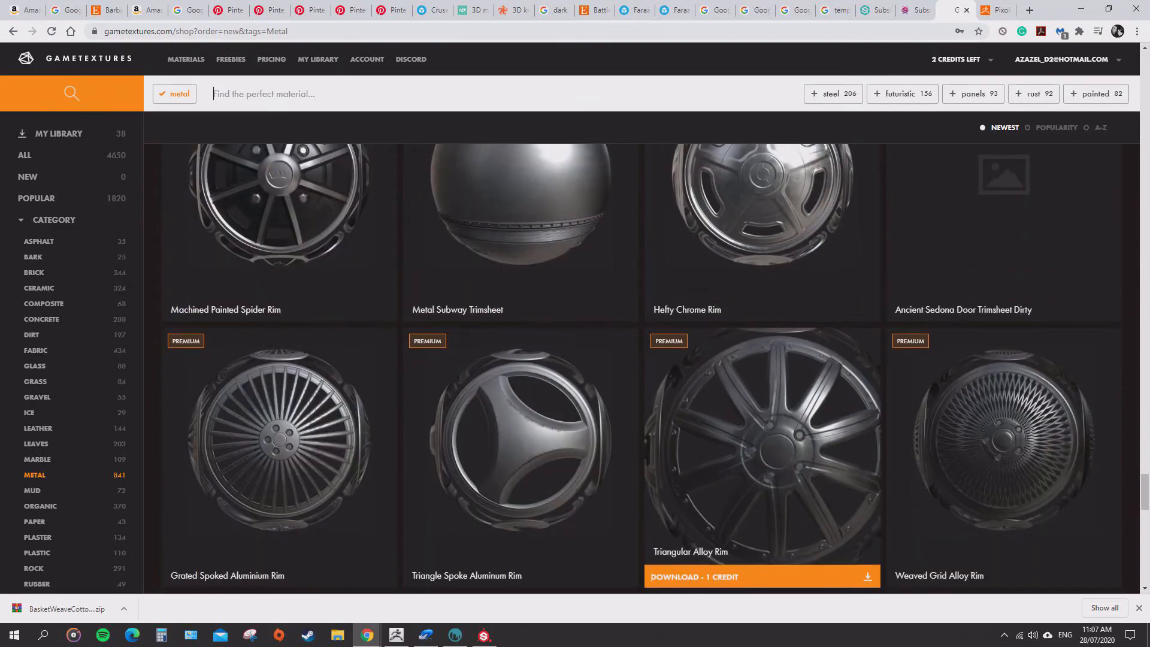
{"action": "scroll", "coordinate": [761, 240], "scroll_direction": "down", "scroll_amount": 12}
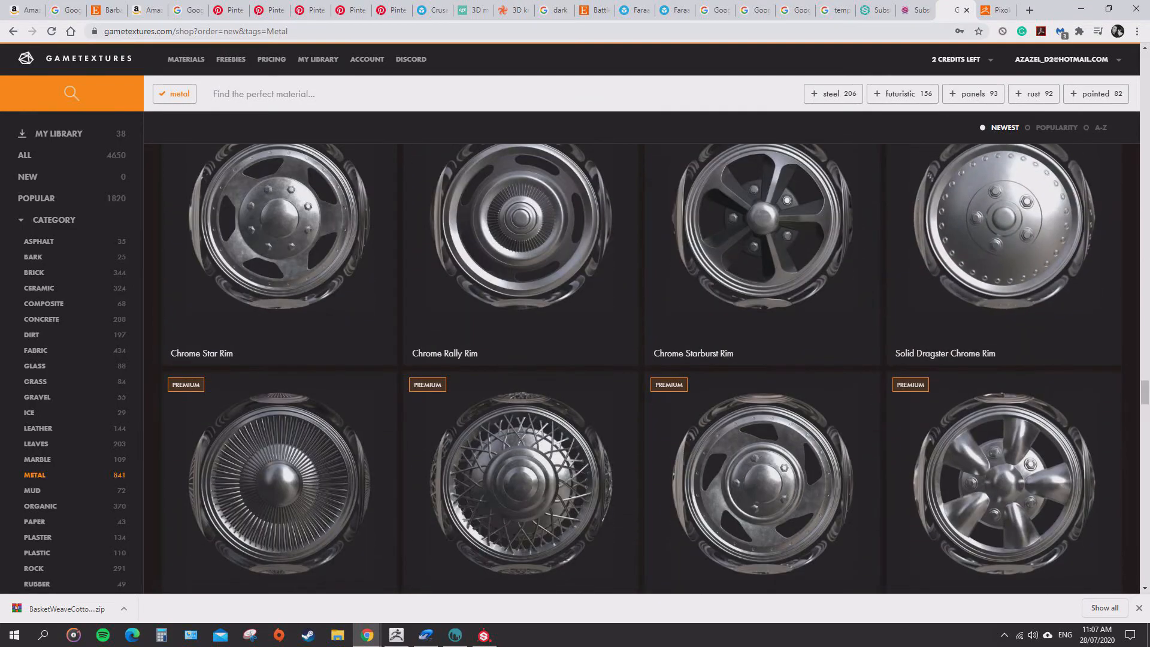
{"action": "left_click_drag", "start_coordinate": [1144, 393], "coordinate": [1145, 94]}
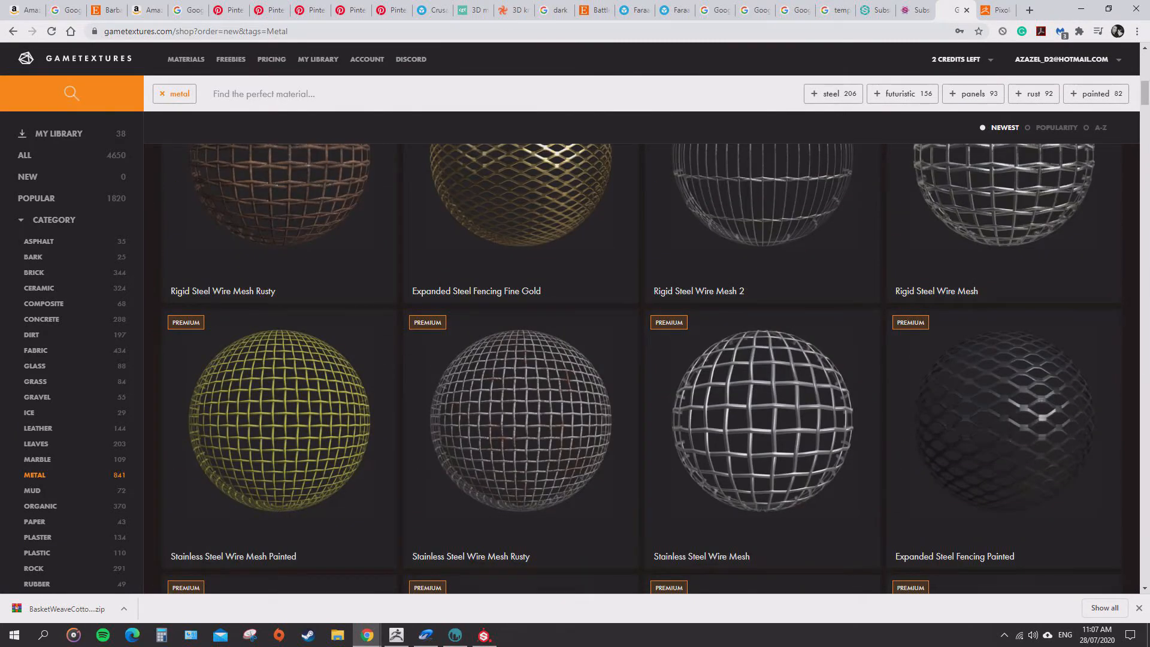
Remove the metal tag and search the material library for Armor.
{"action": "left_click", "coordinate": [163, 94]}
{"action": "type", "text": "Armor"}
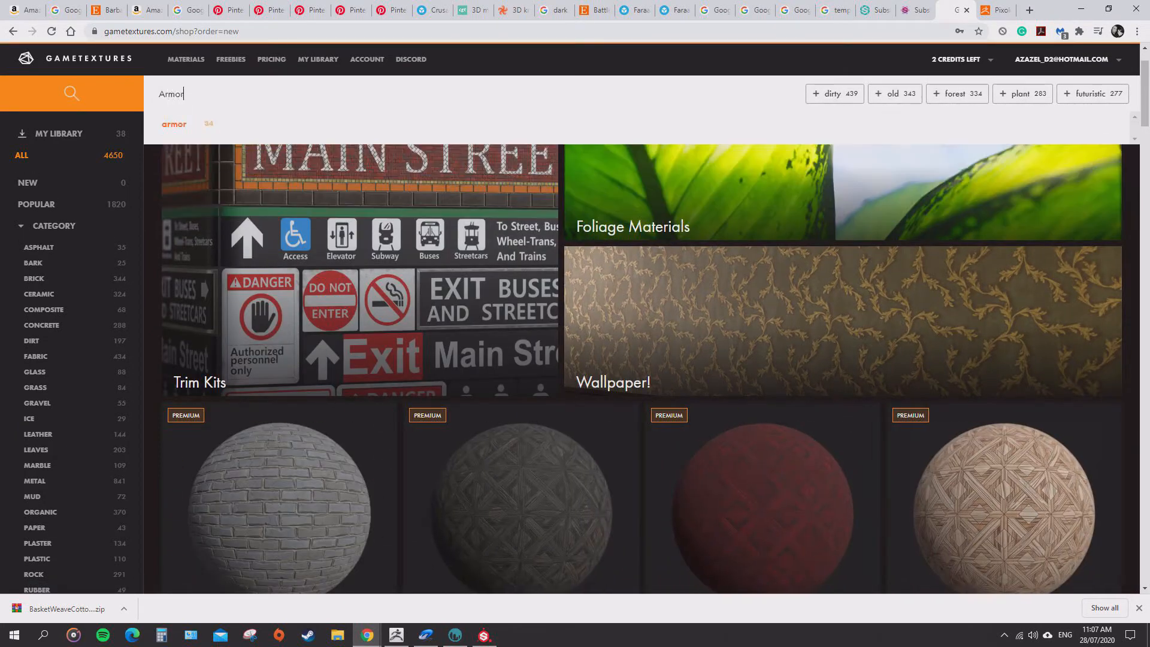
{"action": "key", "text": "Return"}
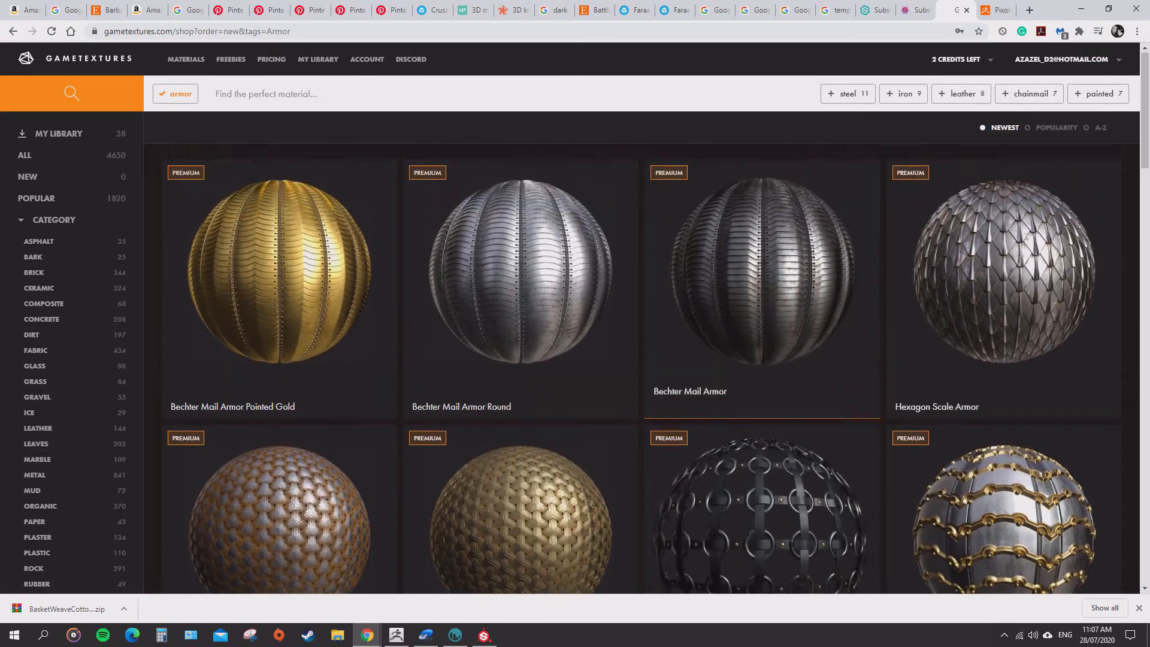
Find Dented Old Steel among the armor materials and download its substance archive to the GameTextures Materials folder as DentedOldSteel_Substance.
{"action": "scroll", "coordinate": [761, 270], "scroll_direction": "down", "scroll_amount": 14}
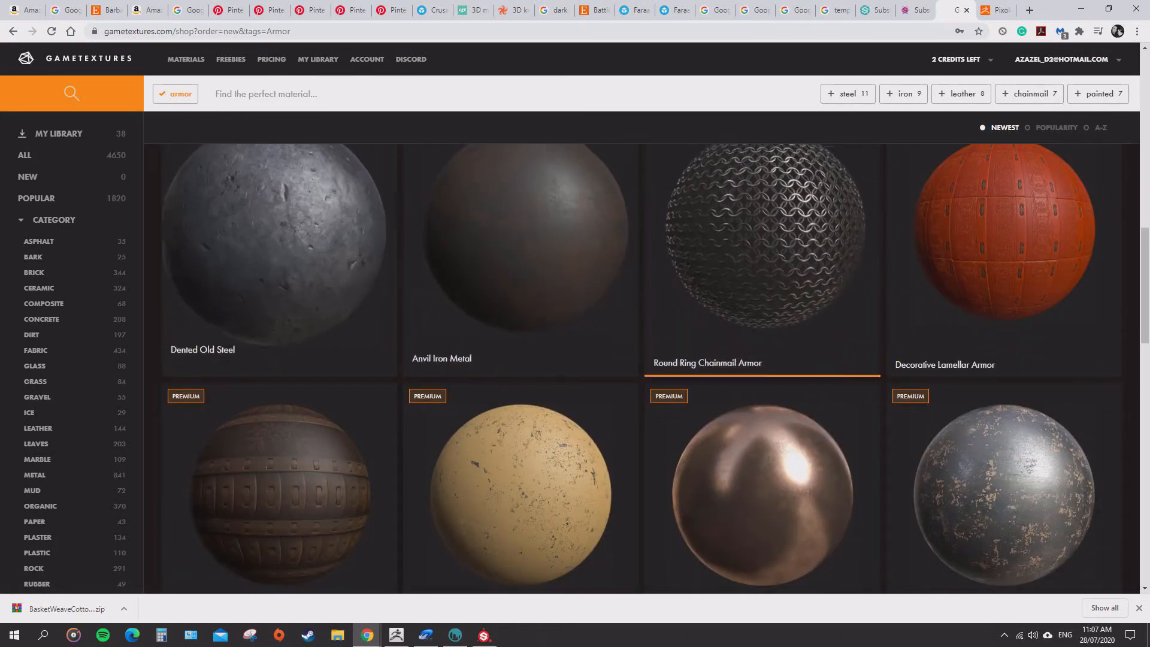
{"action": "scroll", "coordinate": [521, 419], "scroll_direction": "down", "scroll_amount": 4}
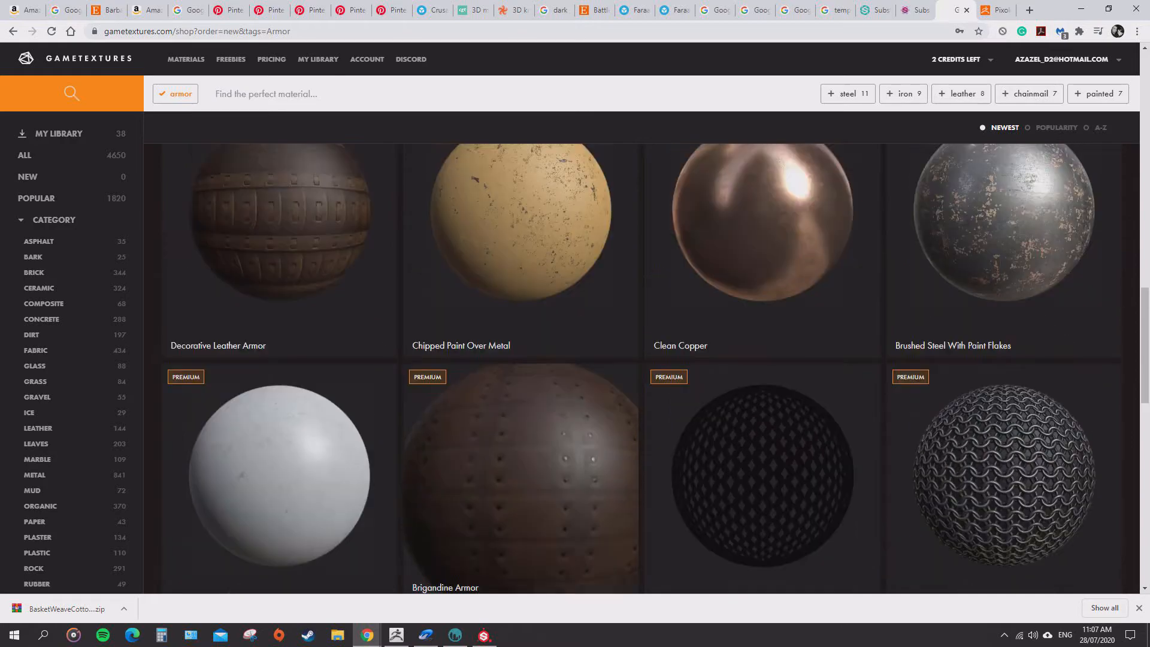
{"action": "scroll", "coordinate": [279, 419], "scroll_direction": "up", "scroll_amount": 6}
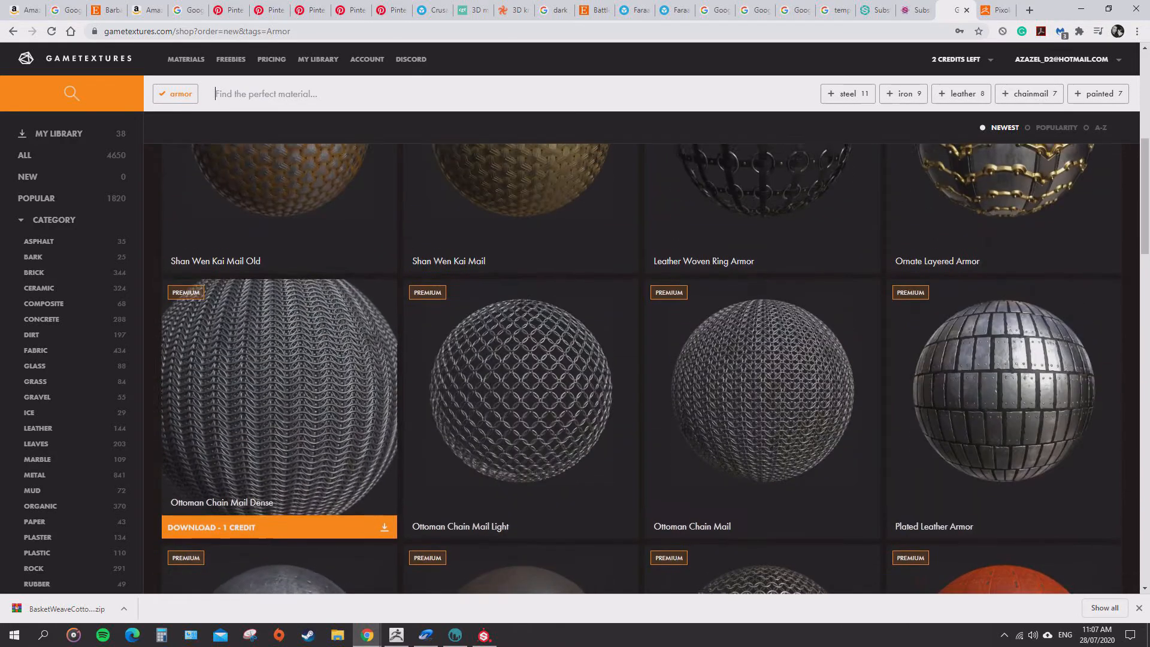
{"action": "scroll", "coordinate": [279, 419], "scroll_direction": "down", "scroll_amount": 12}
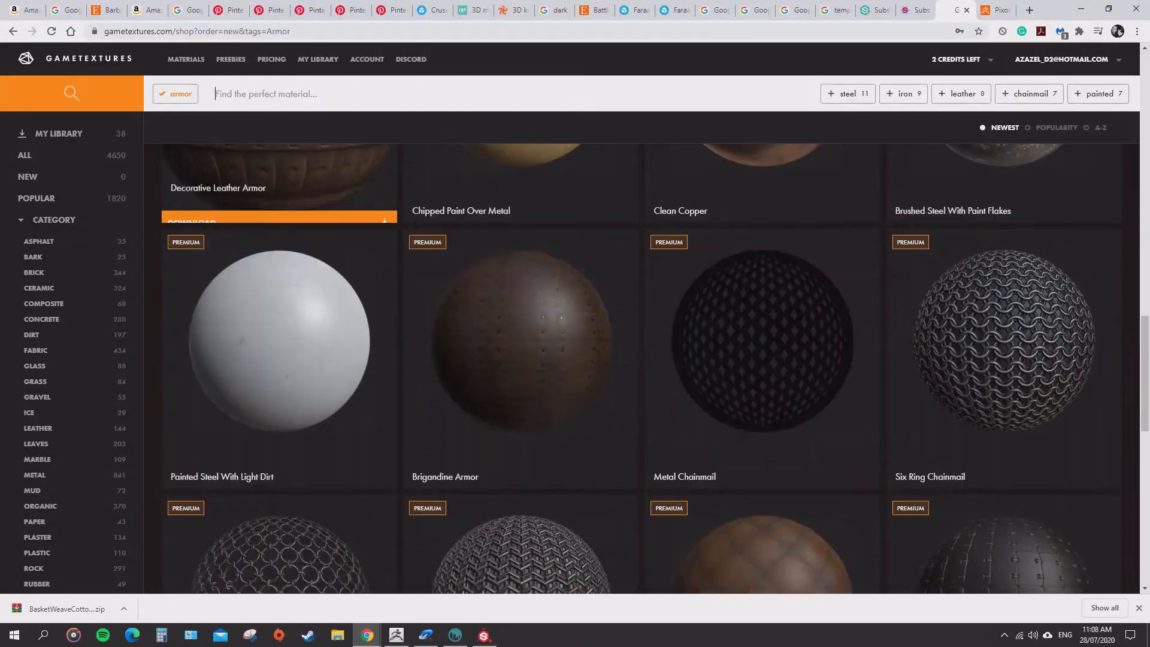
{"action": "scroll", "coordinate": [521, 359], "scroll_direction": "down", "scroll_amount": 12}
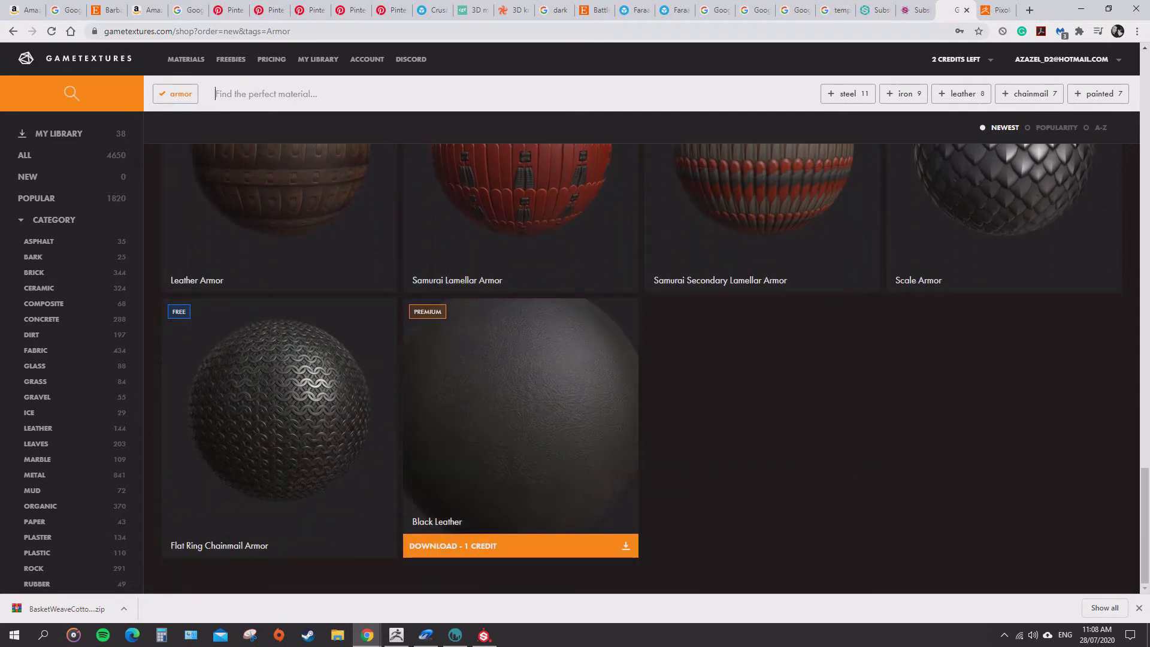
{"action": "scroll", "coordinate": [521, 420], "scroll_direction": "up", "scroll_amount": 10}
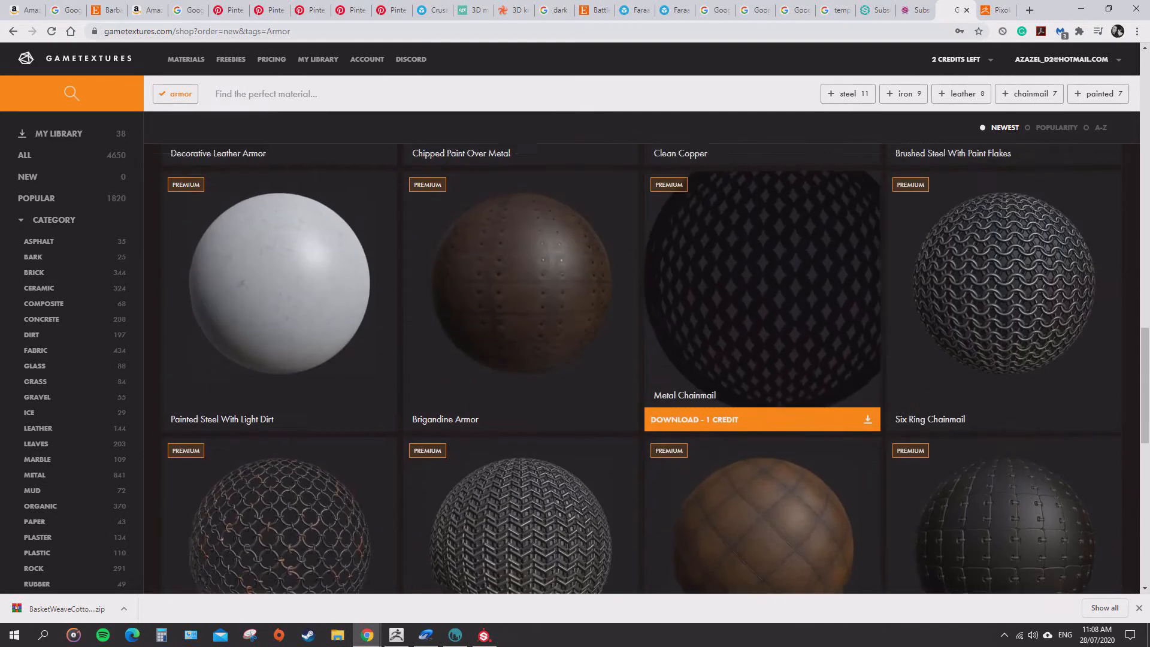
{"action": "scroll", "coordinate": [760, 300], "scroll_direction": "up", "scroll_amount": 5}
{"action": "left_click", "coordinate": [276, 300]}
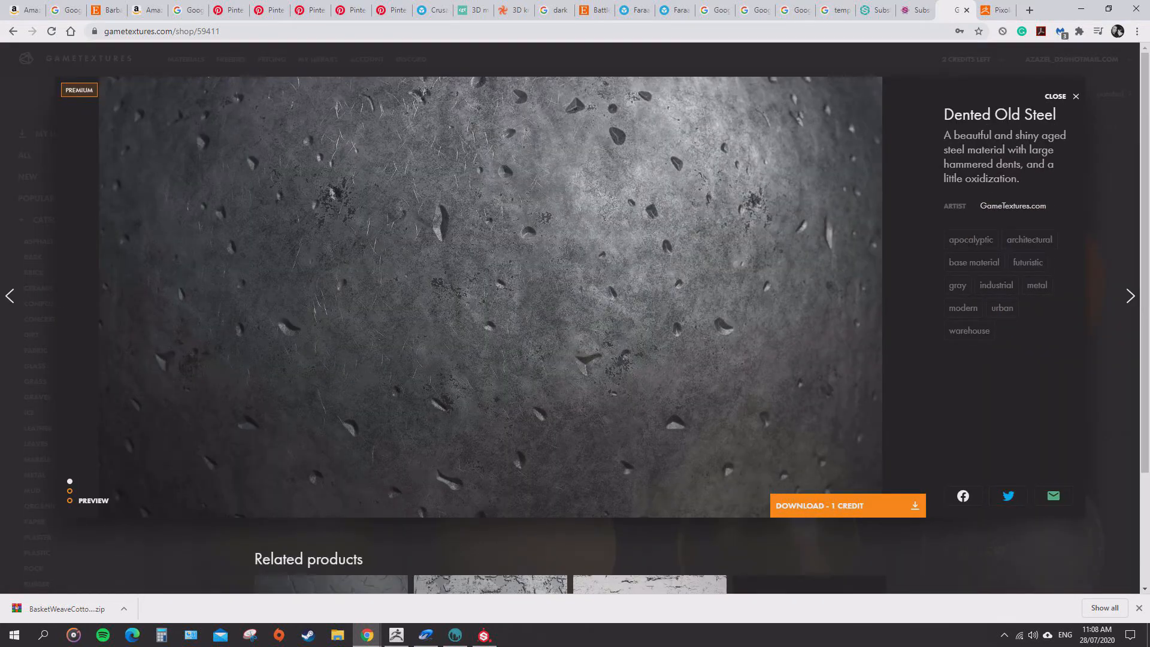
{"action": "left_click", "coordinate": [848, 505]}
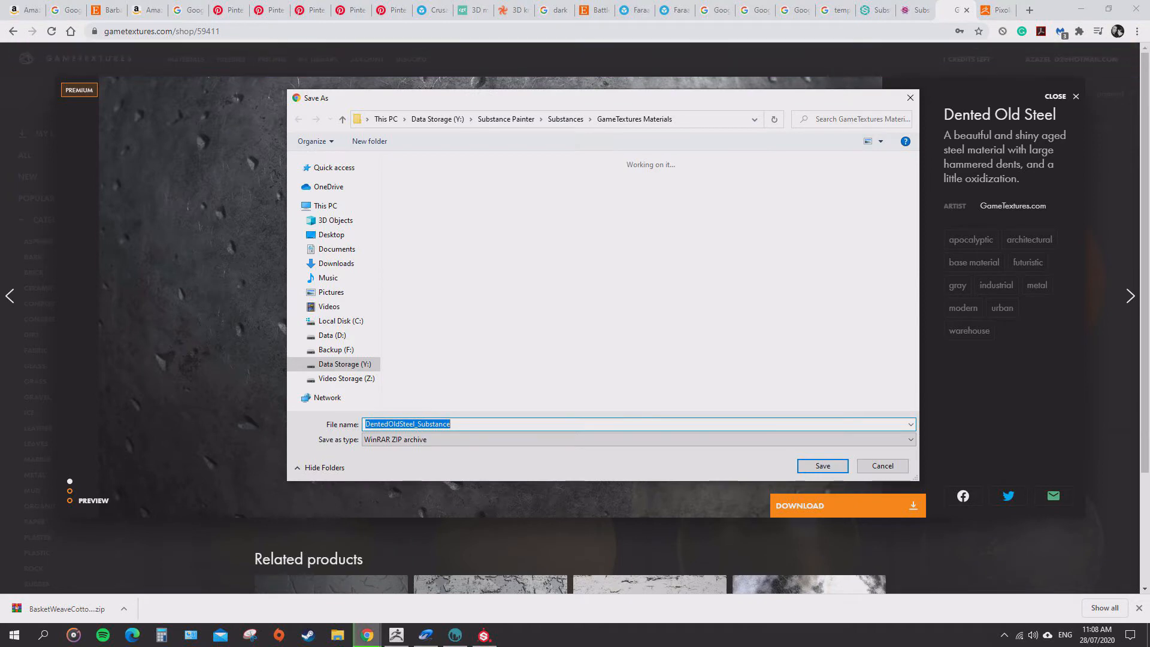
{"action": "key", "text": "Return"}
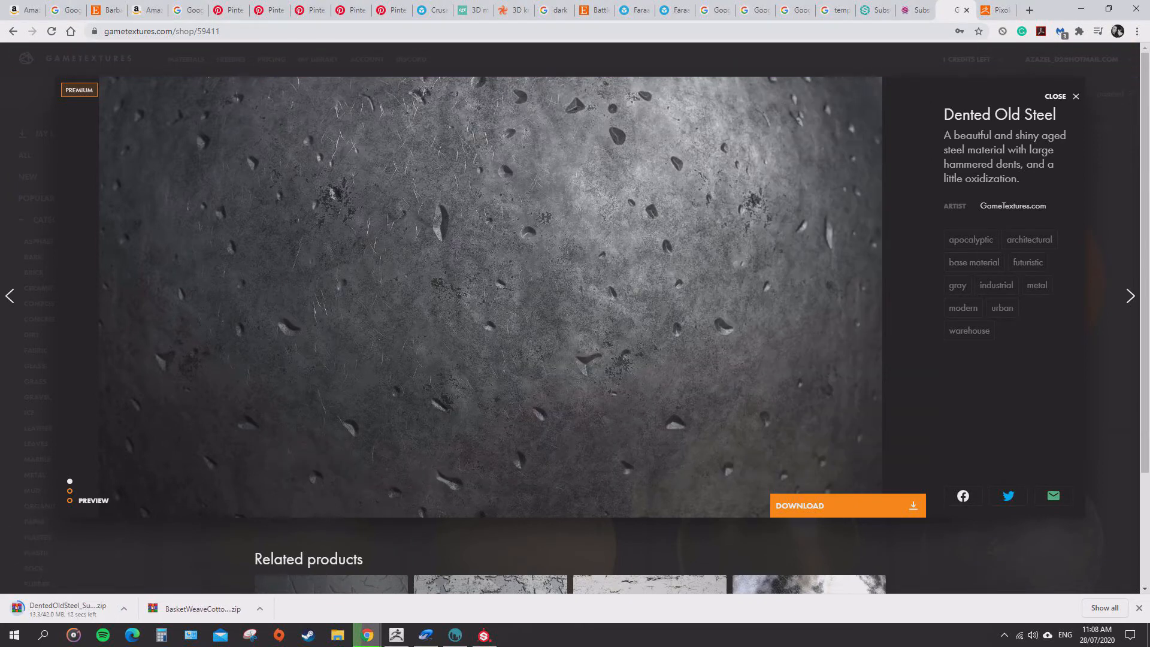
Switch back to Substance Painter and import DentedOldSteel.sbsar as a basematerial into project 'Templar'.
{"action": "key", "text": "super+e"}
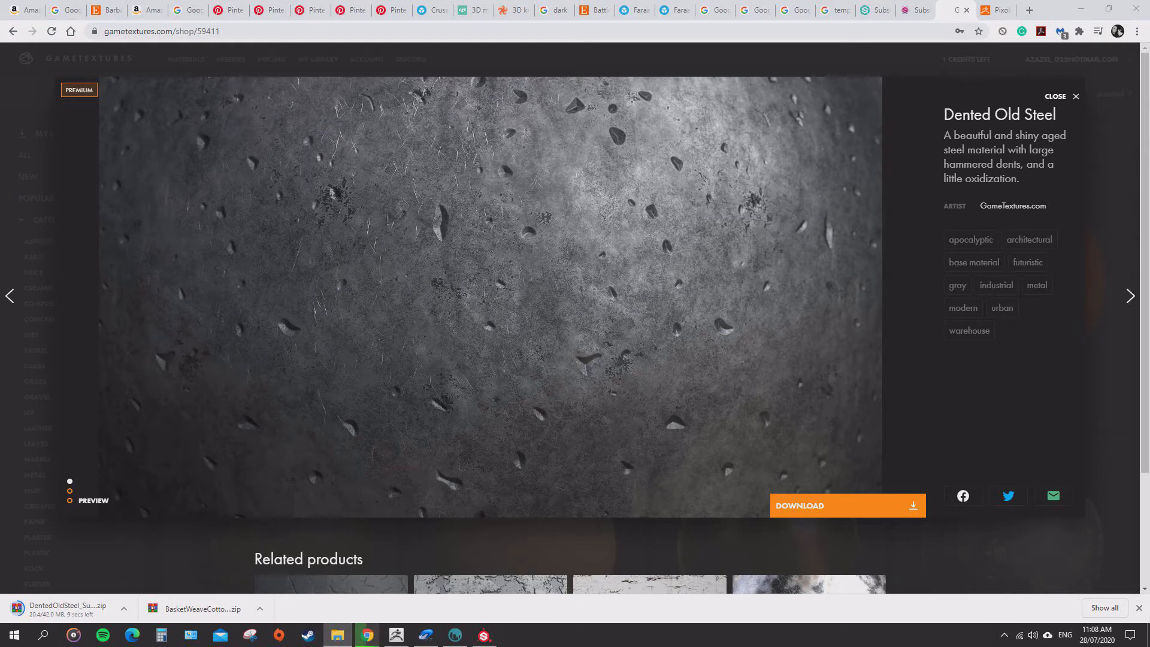
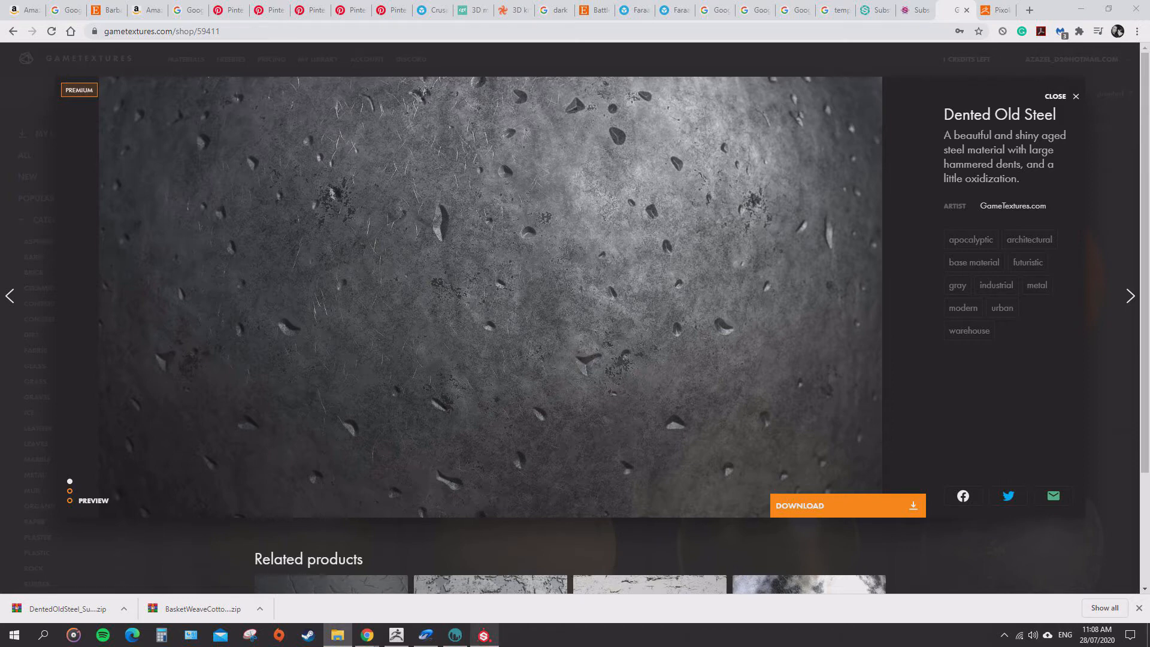
{"action": "left_click", "coordinate": [484, 635]}
{"action": "left_click_drag", "start_coordinate": [606, 431], "coordinate": [527, 488]}
{"action": "left_click", "coordinate": [728, 192]}
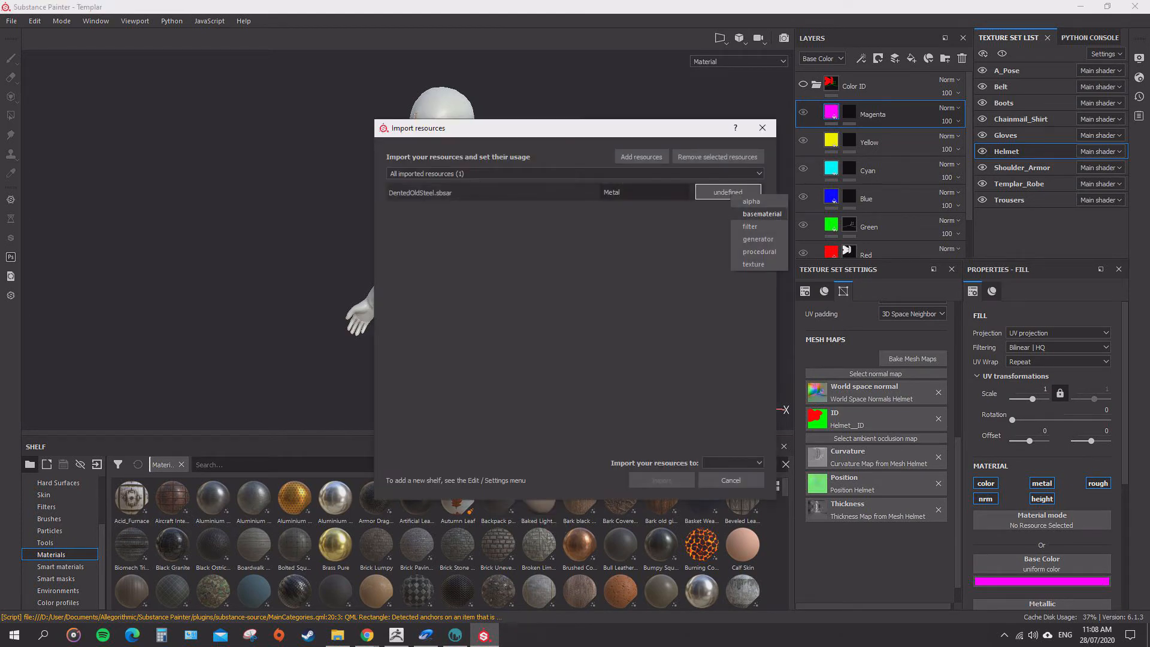
{"action": "left_click", "coordinate": [760, 214]}
{"action": "left_click", "coordinate": [733, 463]}
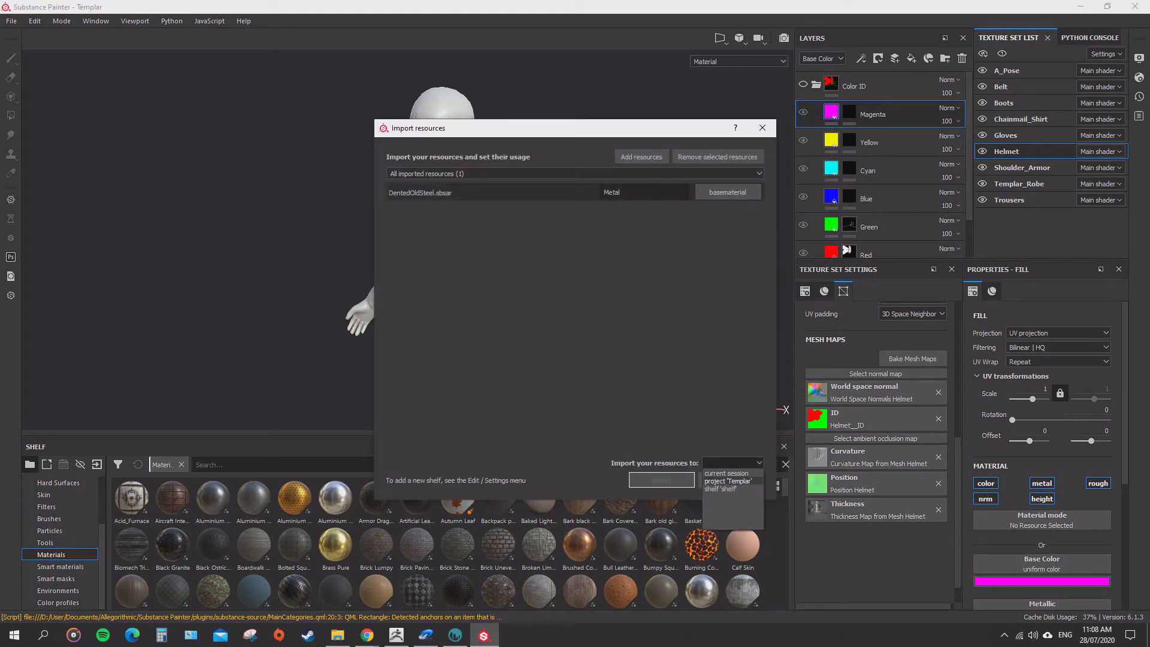
{"action": "left_click", "coordinate": [728, 481]}
{"action": "left_click", "coordinate": [661, 481]}
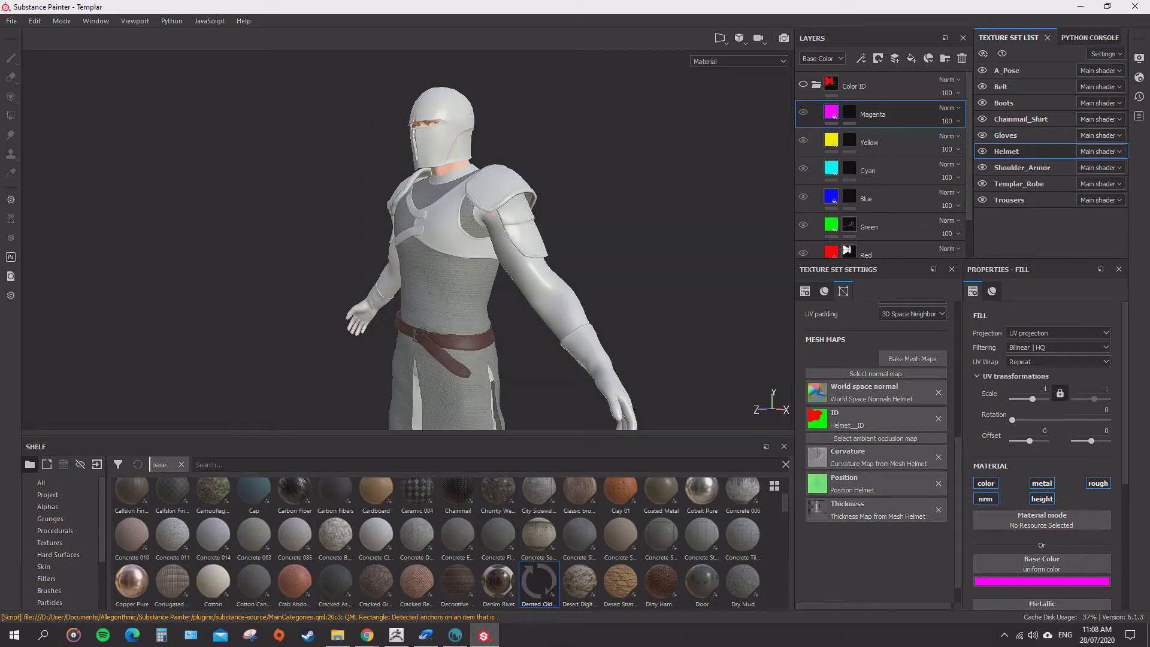
Collapse the Color ID folder and add Dented Old Steel as a layer above it in the Helmet texture set.
{"action": "left_click", "coordinate": [816, 85]}
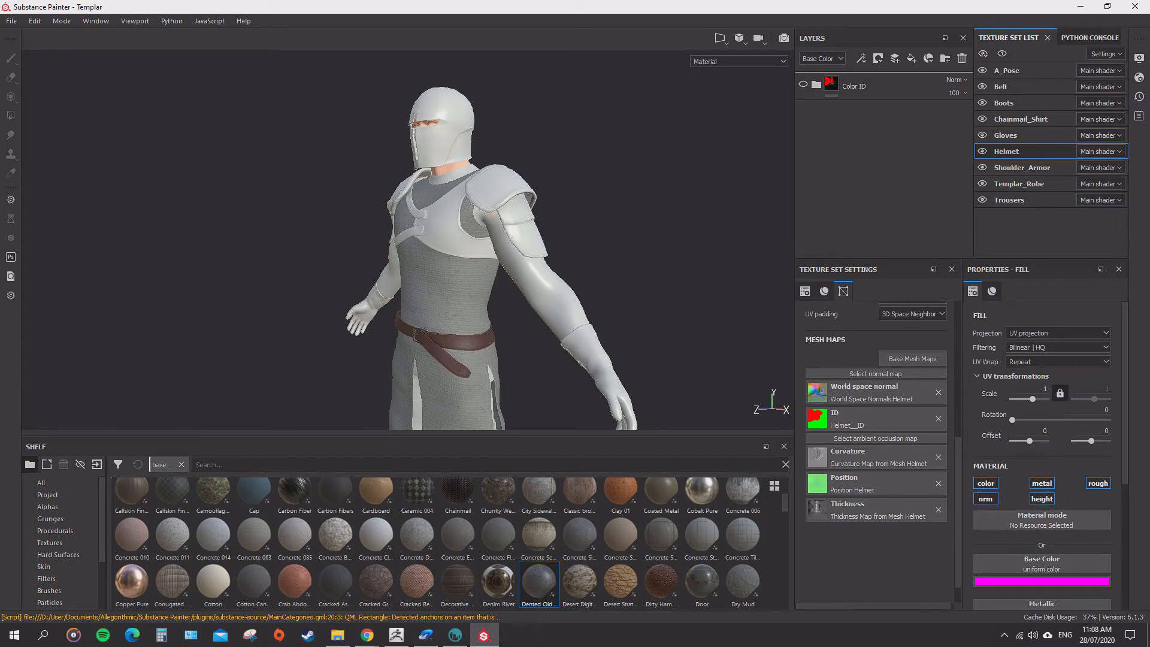
{"action": "left_click_drag", "start_coordinate": [539, 582], "coordinate": [869, 75]}
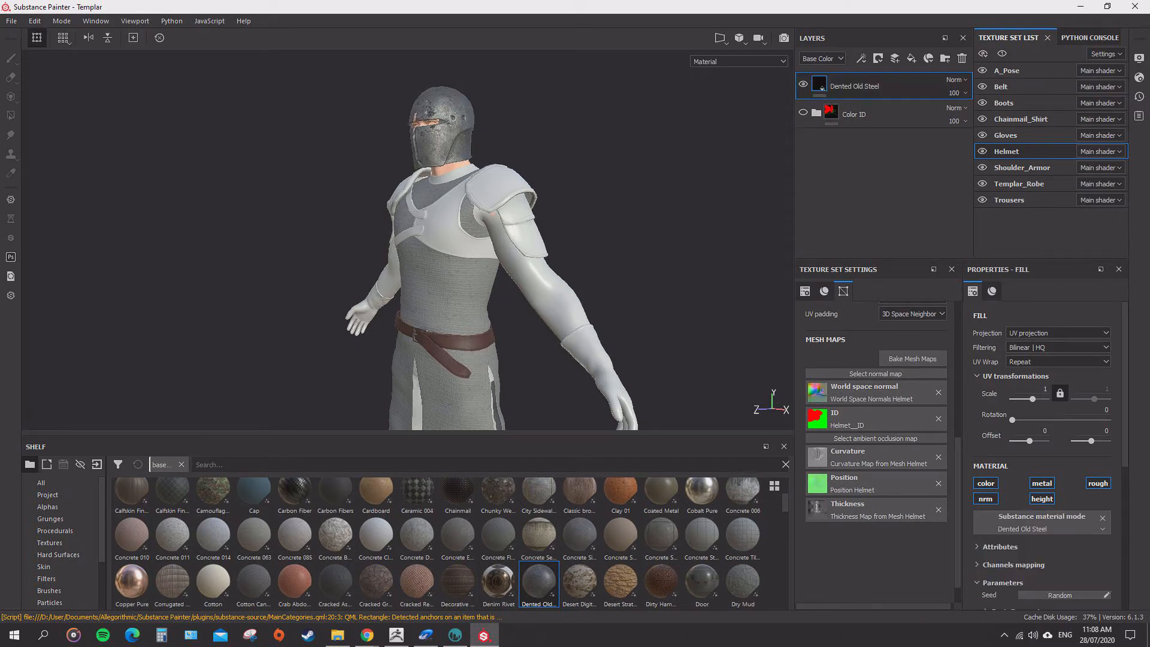
Examine the Dented Old Steel material up close on the helmet from several angles.
{"action": "scroll", "coordinate": [443, 210], "scroll_direction": "up", "scroll_amount": 5}
{"action": "middle_click_drag", "start_coordinate": [443, 179], "coordinate": [426, 341], "text": "alt"}
{"action": "left_click_drag", "start_coordinate": [396, 252], "coordinate": [425, 255], "text": "alt"}
{"action": "scroll", "coordinate": [419, 251], "scroll_direction": "up", "scroll_amount": 3}
{"action": "middle_click_drag", "start_coordinate": [419, 210], "coordinate": [414, 269], "text": "alt"}
{"action": "middle_click_drag", "start_coordinate": [420, 168], "coordinate": [425, 335], "text": "alt"}
{"action": "mouse_move", "coordinate": [420, 264]}
{"action": "left_mouse_down", "text": "alt"}
{"action": "mouse_move", "coordinate": [434, 305]}
{"action": "mouse_move", "coordinate": [527, 258]}
{"action": "mouse_move", "coordinate": [428, 257]}
{"action": "left_mouse_up", "text": "alt"}
{"action": "middle_click_drag", "start_coordinate": [429, 288], "coordinate": [440, 254], "text": "alt"}
{"action": "left_click_drag", "start_coordinate": [441, 255], "coordinate": [420, 254], "text": "alt"}
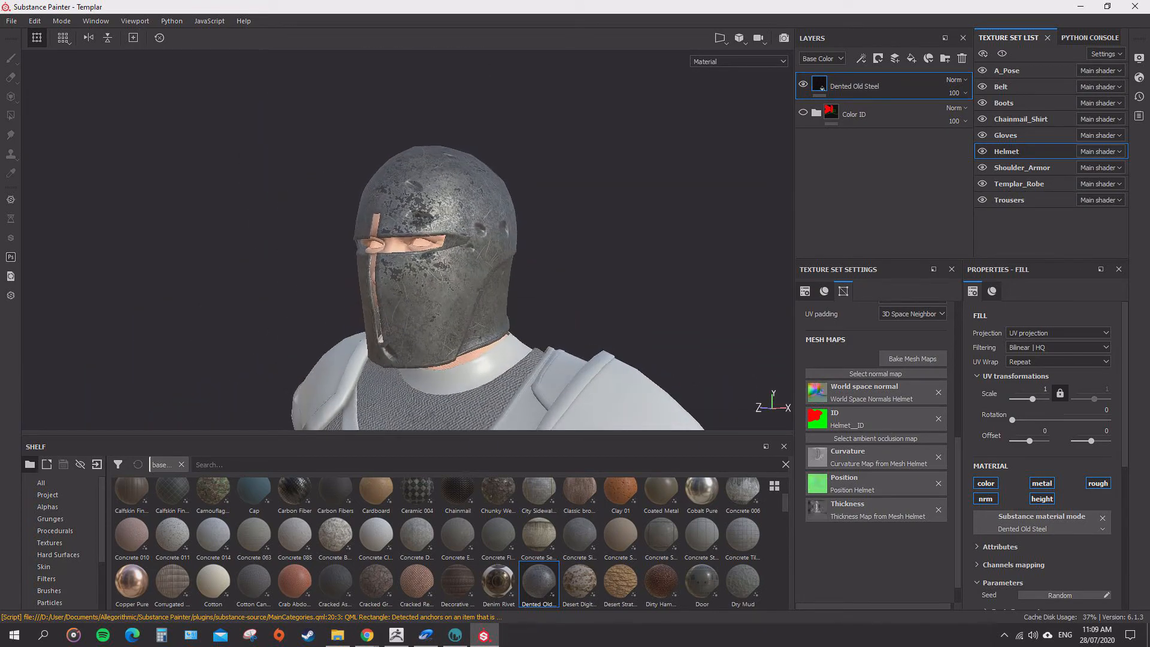
Add a color selection mask to the Dented Old Steel layer and pick the ID color of the helmet's main shell.
{"action": "right_click", "coordinate": [850, 85]}
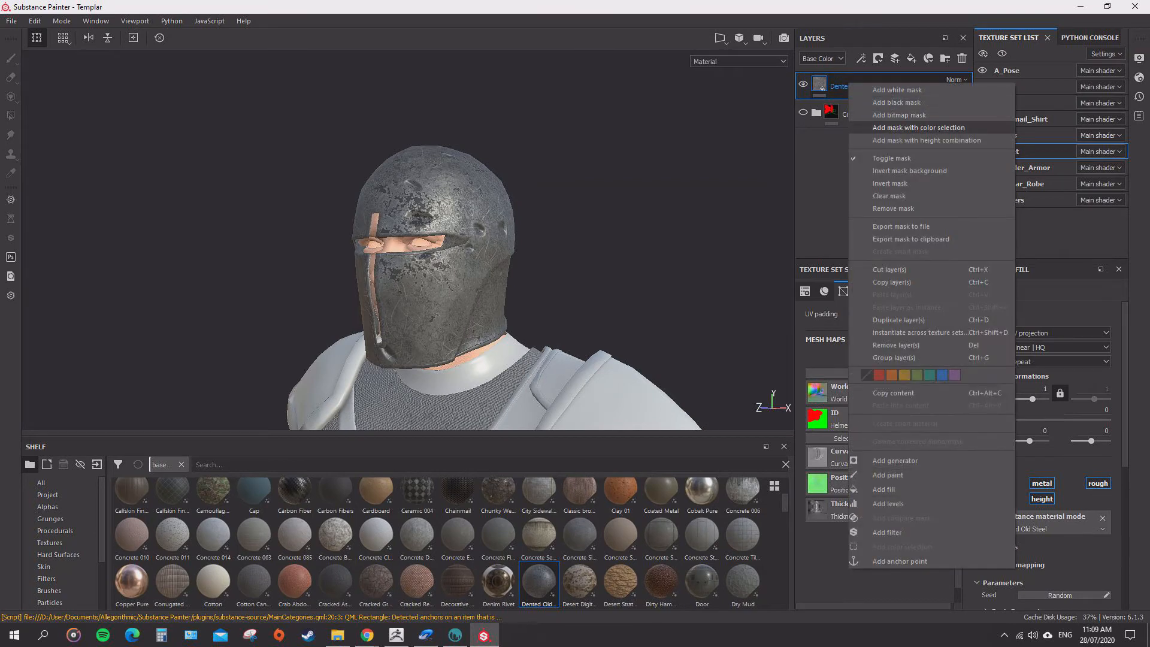
{"action": "left_click", "coordinate": [919, 128]}
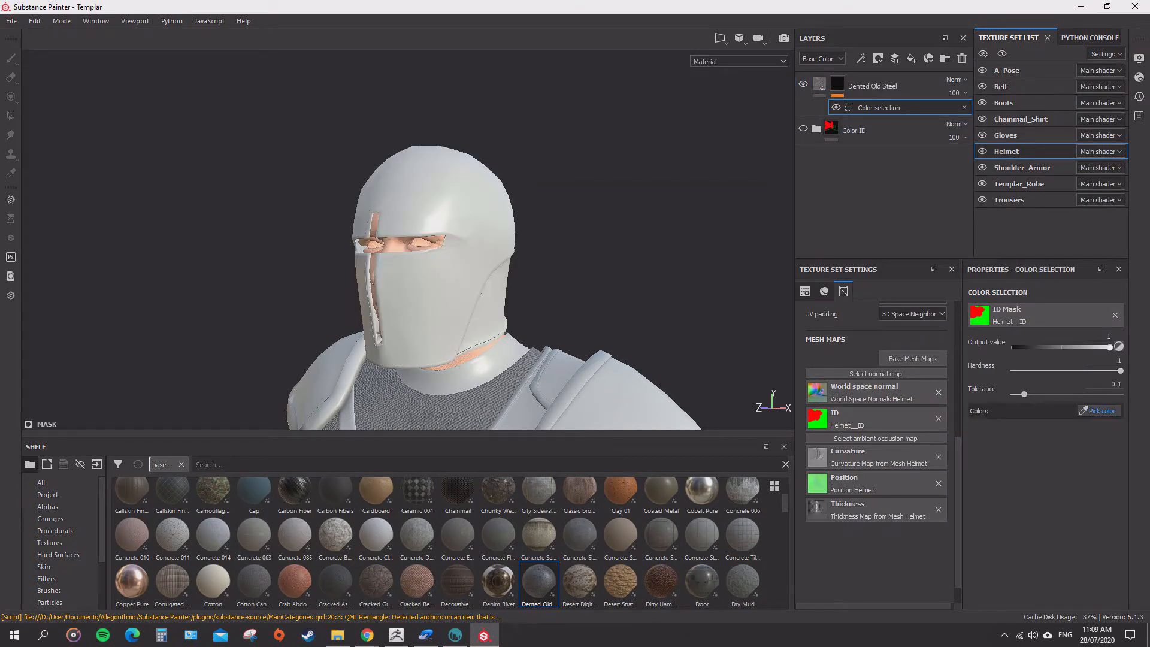
{"action": "left_click", "coordinate": [1099, 411]}
{"action": "left_click", "coordinate": [440, 198]}
{"action": "left_click_drag", "start_coordinate": [395, 239], "coordinate": [360, 236], "text": "alt"}
Try UV scales of 1.5 and 0.26 on the Dented Old Steel fill and reset the scale to 1.
{"action": "left_click", "coordinate": [819, 84]}
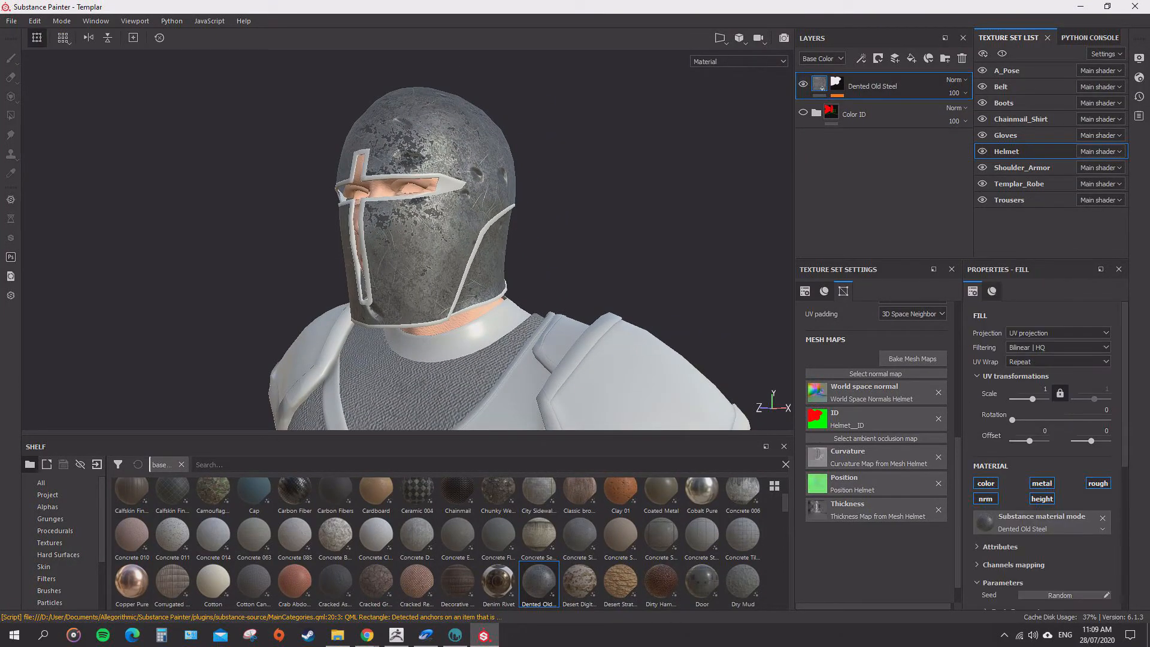
{"action": "left_click_drag", "start_coordinate": [1033, 398], "coordinate": [1035, 399]}
{"action": "mouse_move", "coordinate": [575, 228]}
{"action": "left_mouse_down", "text": "alt"}
{"action": "mouse_move", "coordinate": [590, 246]}
{"action": "mouse_move", "coordinate": [677, 238]}
{"action": "mouse_move", "coordinate": [569, 230]}
{"action": "mouse_move", "coordinate": [582, 232]}
{"action": "left_mouse_up", "text": "alt"}
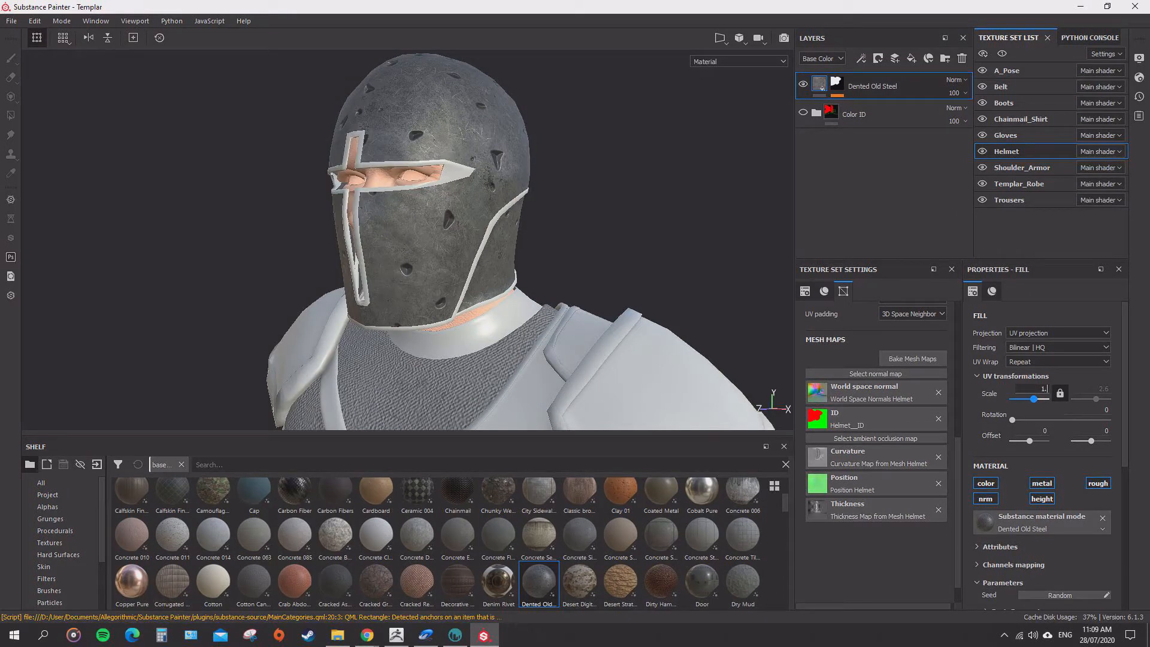
{"action": "key", "text": "Return"}
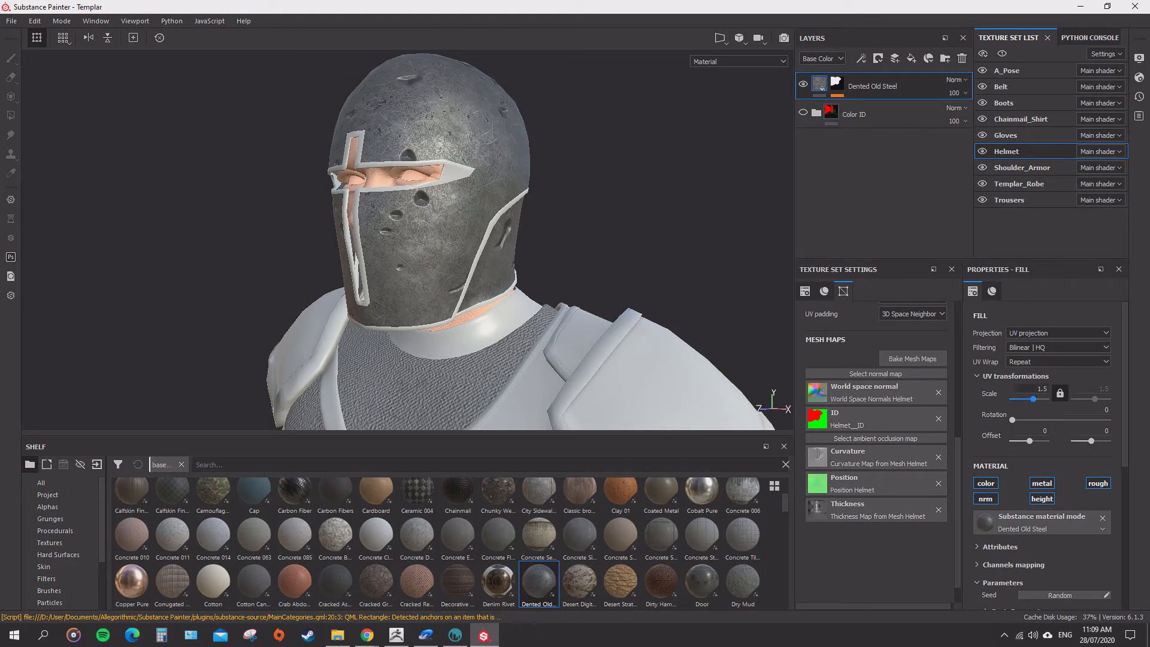
{"action": "key", "text": "Return"}
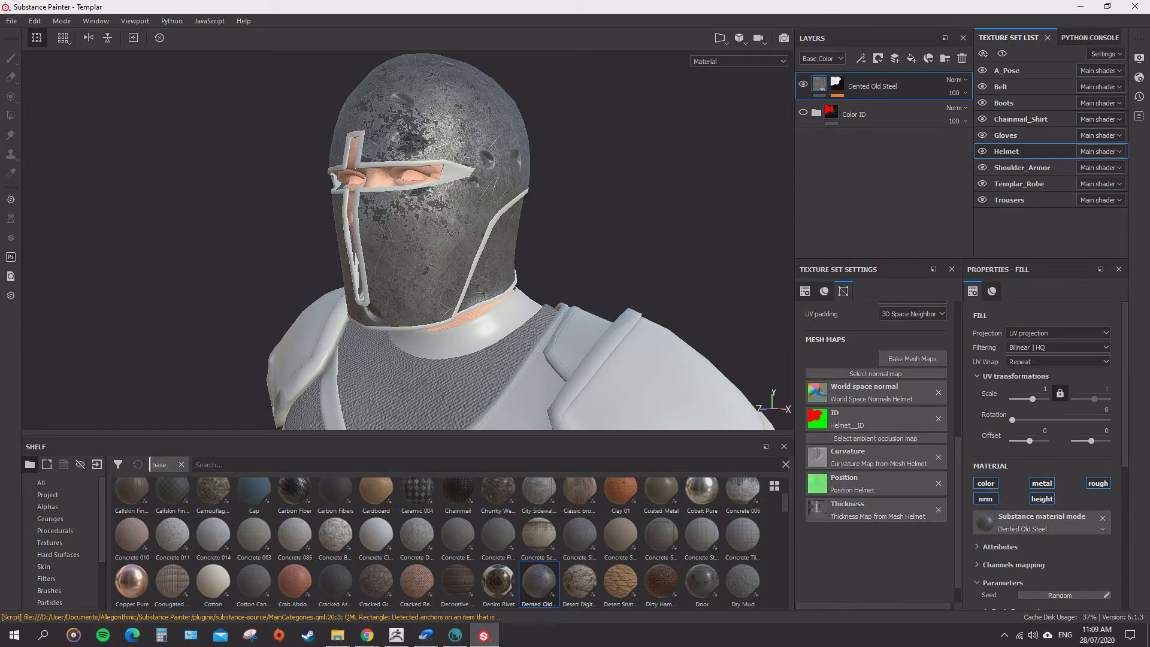
{"action": "left_click_drag", "start_coordinate": [1033, 399], "coordinate": [1032, 399]}
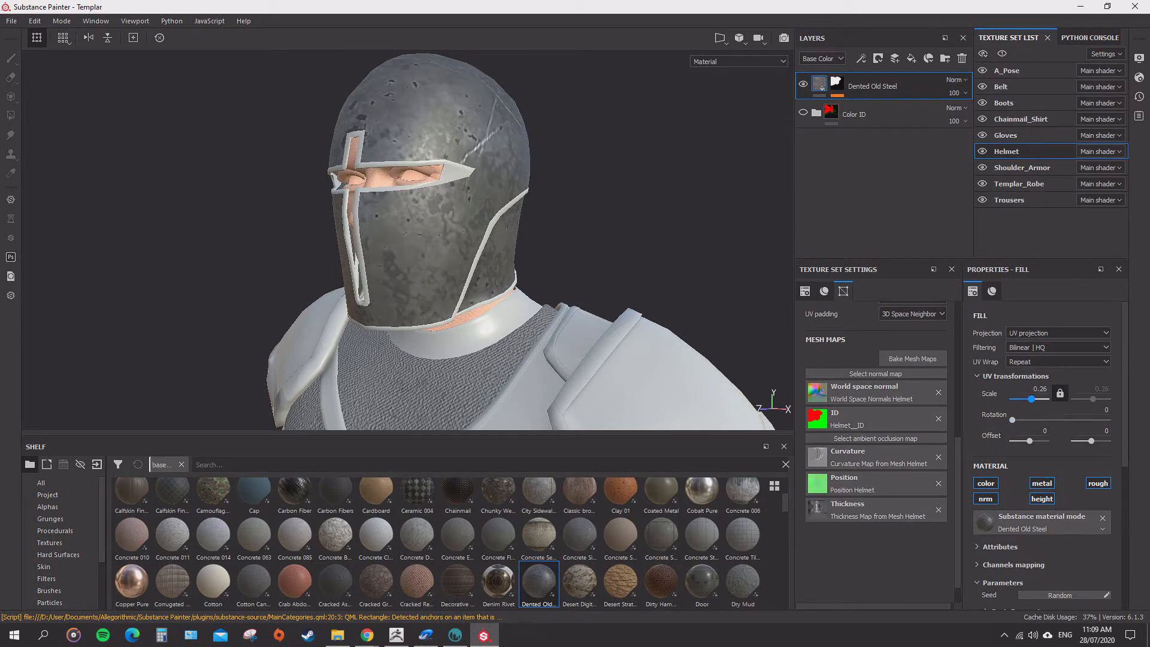
{"action": "scroll", "coordinate": [587, 246], "scroll_direction": "down", "scroll_amount": 3}
{"action": "left_click_drag", "start_coordinate": [587, 245], "coordinate": [623, 255], "text": "alt"}
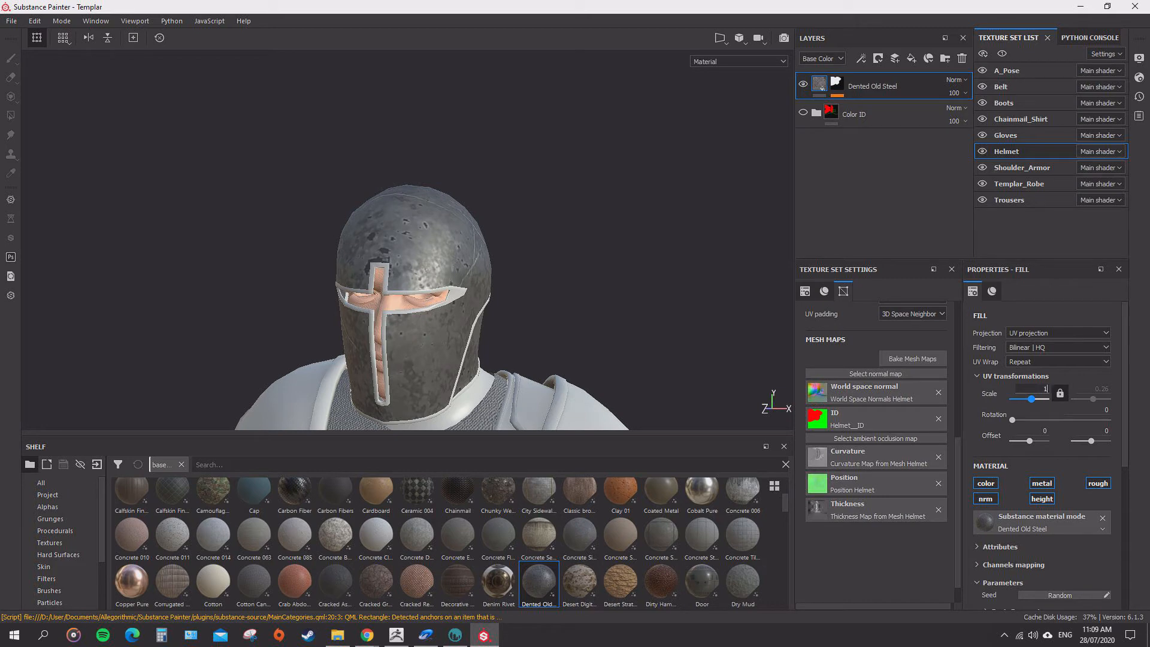
{"action": "key", "text": "Return"}
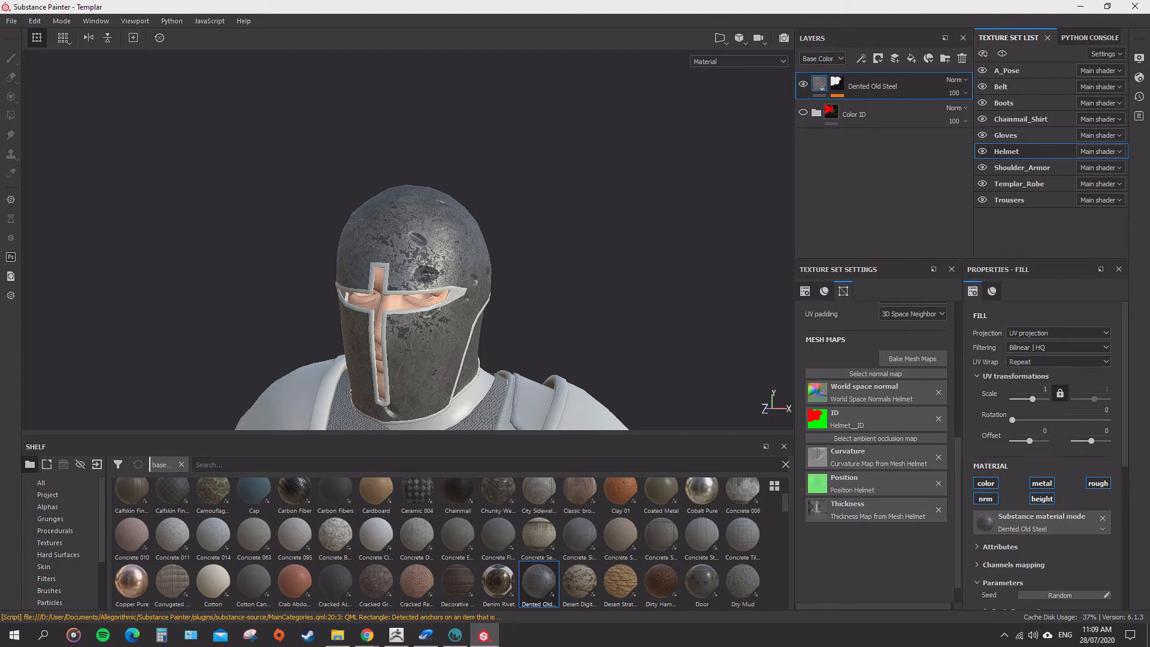
Look through the Basic Parameters and Substance Designer Controls of the Dented Old Steel material.
{"action": "scroll", "coordinate": [1042, 449], "scroll_direction": "down", "scroll_amount": 5}
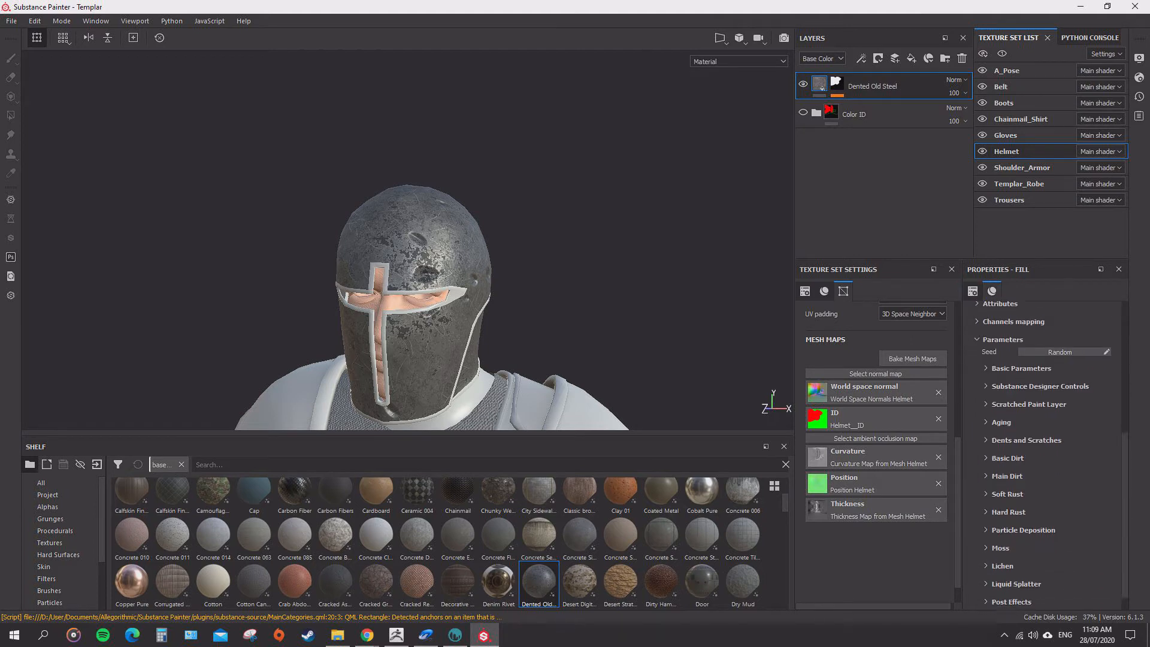
{"action": "left_click", "coordinate": [1021, 368]}
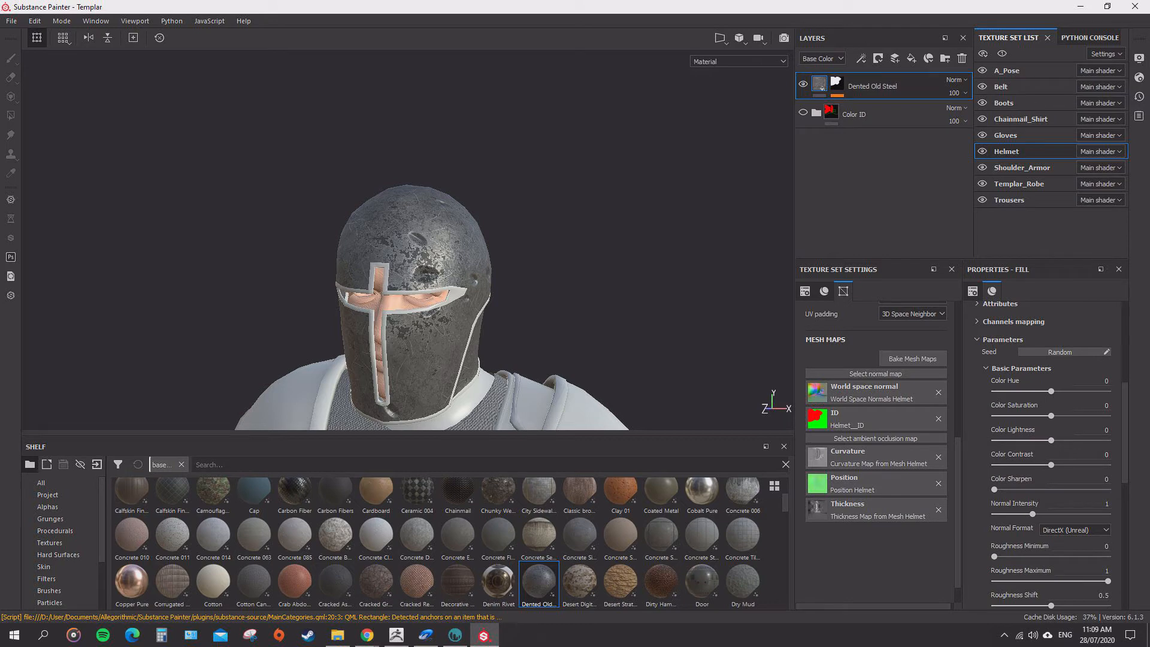
{"action": "scroll", "coordinate": [1043, 449], "scroll_direction": "down", "scroll_amount": 5}
{"action": "left_click", "coordinate": [1040, 388]}
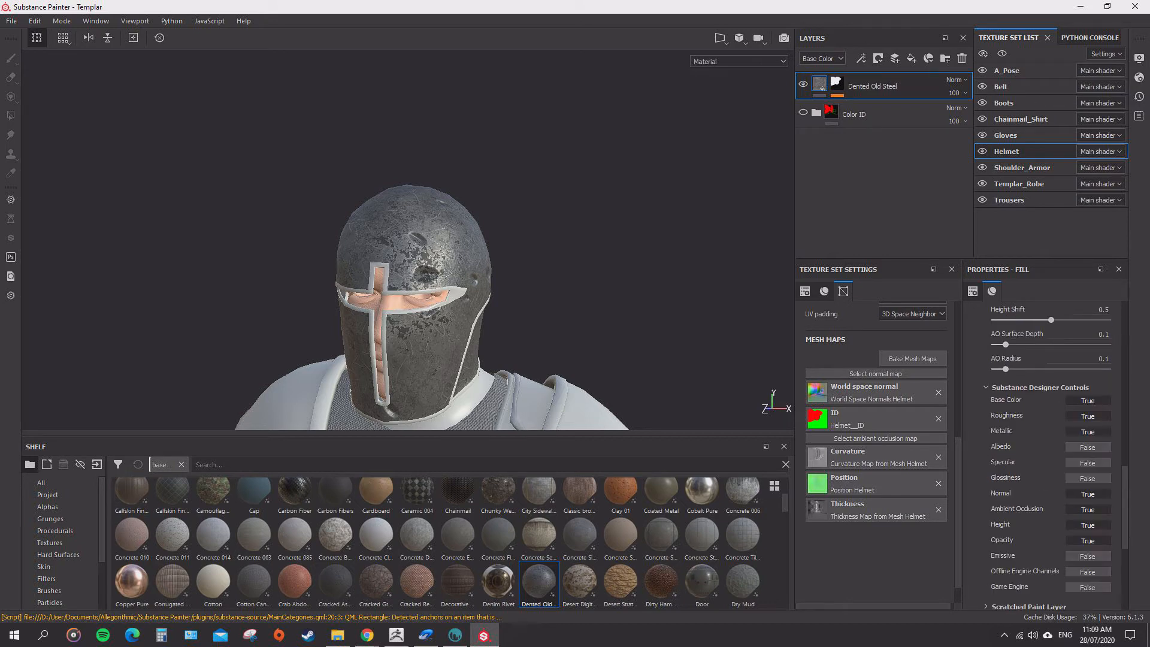
{"action": "scroll", "coordinate": [1043, 420], "scroll_direction": "down", "scroll_amount": 3}
Try the Scratched Paint Layer on the steel material with its amount at 0.45 and deactivate it.
{"action": "left_click", "coordinate": [1029, 427]}
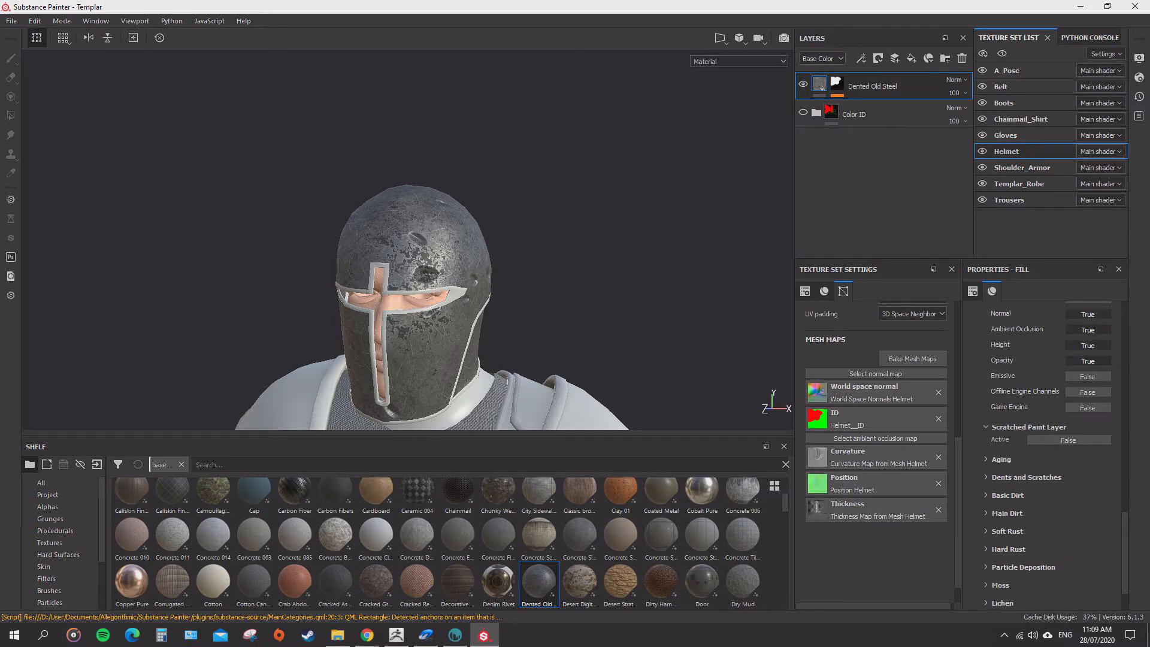
{"action": "left_click", "coordinate": [1069, 440]}
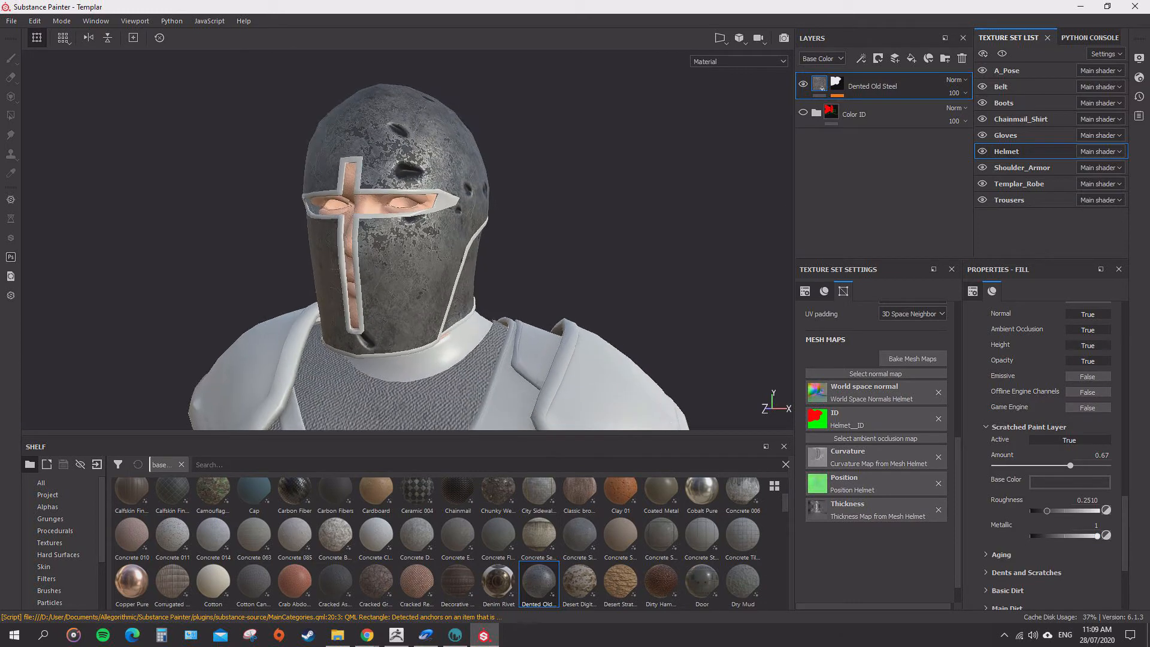
{"action": "left_click_drag", "start_coordinate": [434, 247], "coordinate": [395, 254], "text": "alt"}
{"action": "middle_click_drag", "start_coordinate": [396, 254], "coordinate": [415, 309], "text": "alt"}
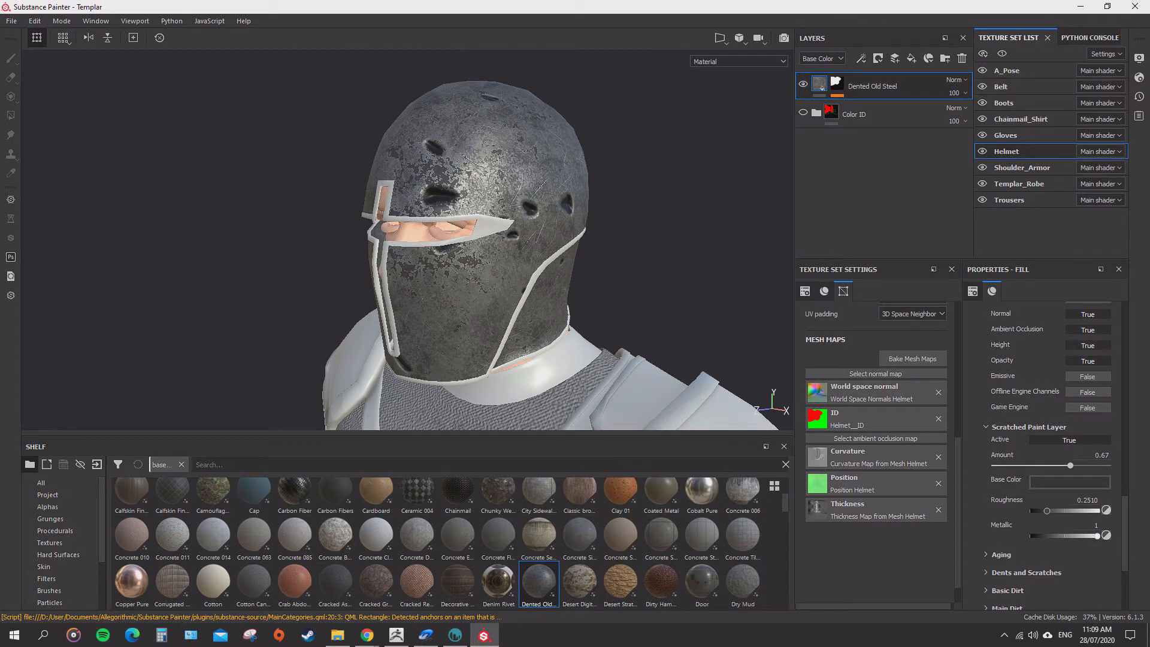
{"action": "left_click", "coordinate": [1069, 440]}
{"action": "left_click", "coordinate": [1069, 440]}
{"action": "left_click_drag", "start_coordinate": [1068, 465], "coordinate": [1033, 466]}
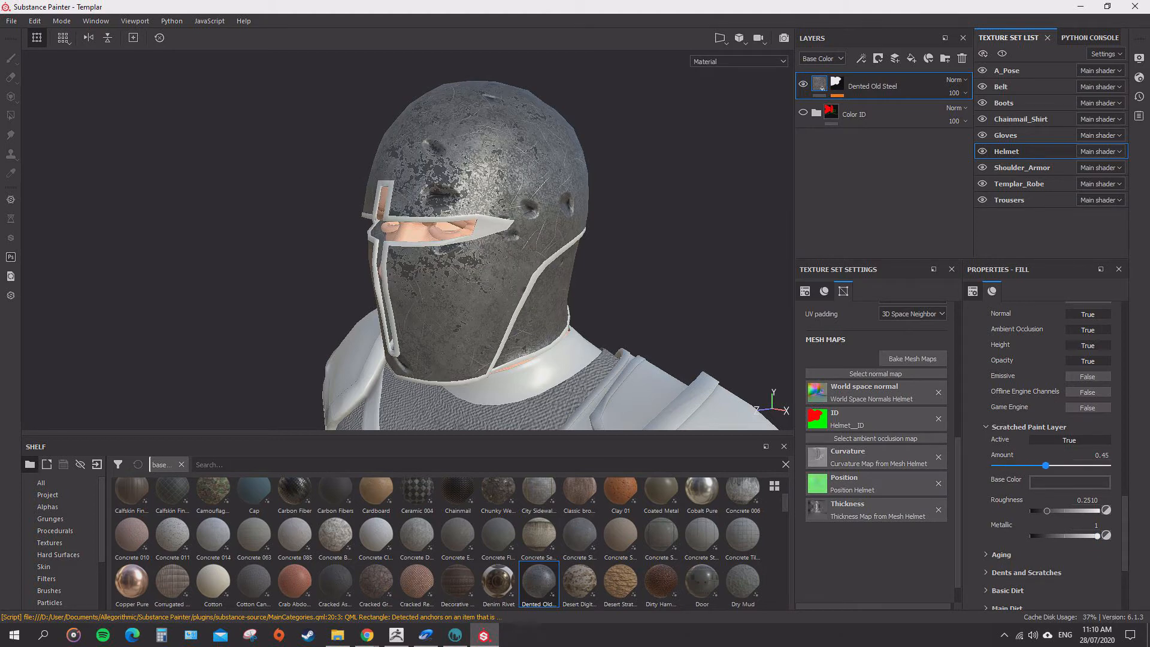
{"action": "left_click_drag", "start_coordinate": [503, 264], "coordinate": [554, 263], "text": "alt"}
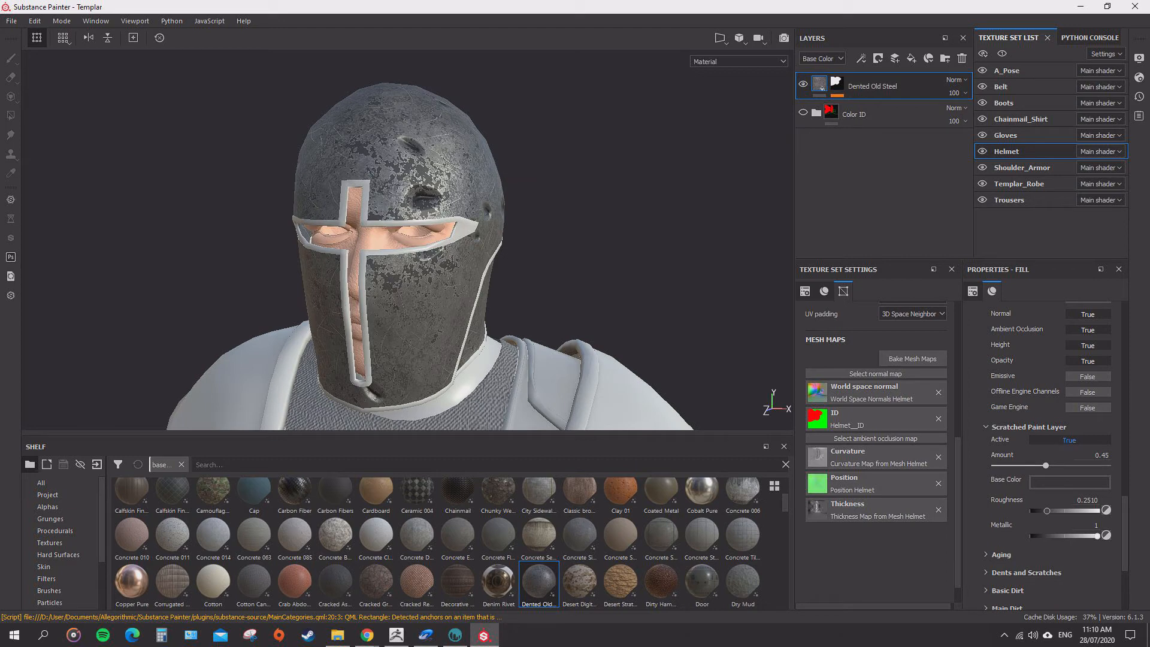
{"action": "left_click", "coordinate": [1069, 440]}
Try the Aging effect on the helmet steel with its amount at 0.26 and deactivate it.
{"action": "left_click", "coordinate": [1001, 459]}
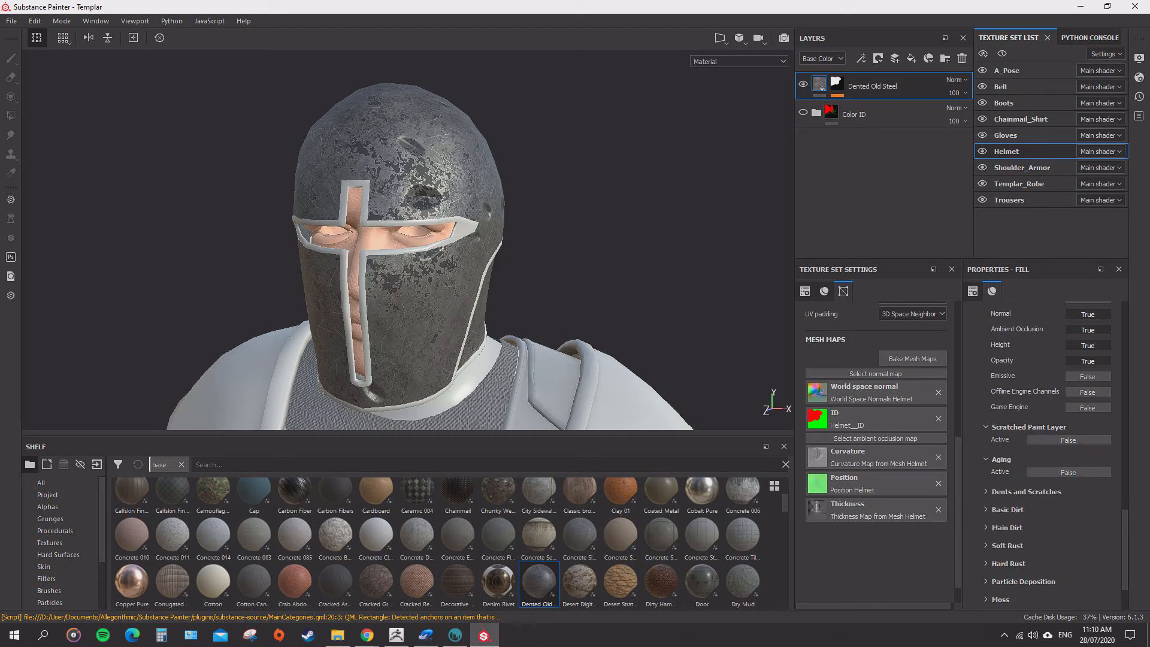
{"action": "left_click", "coordinate": [1068, 473]}
{"action": "left_click_drag", "start_coordinate": [503, 264], "coordinate": [476, 239], "text": "alt"}
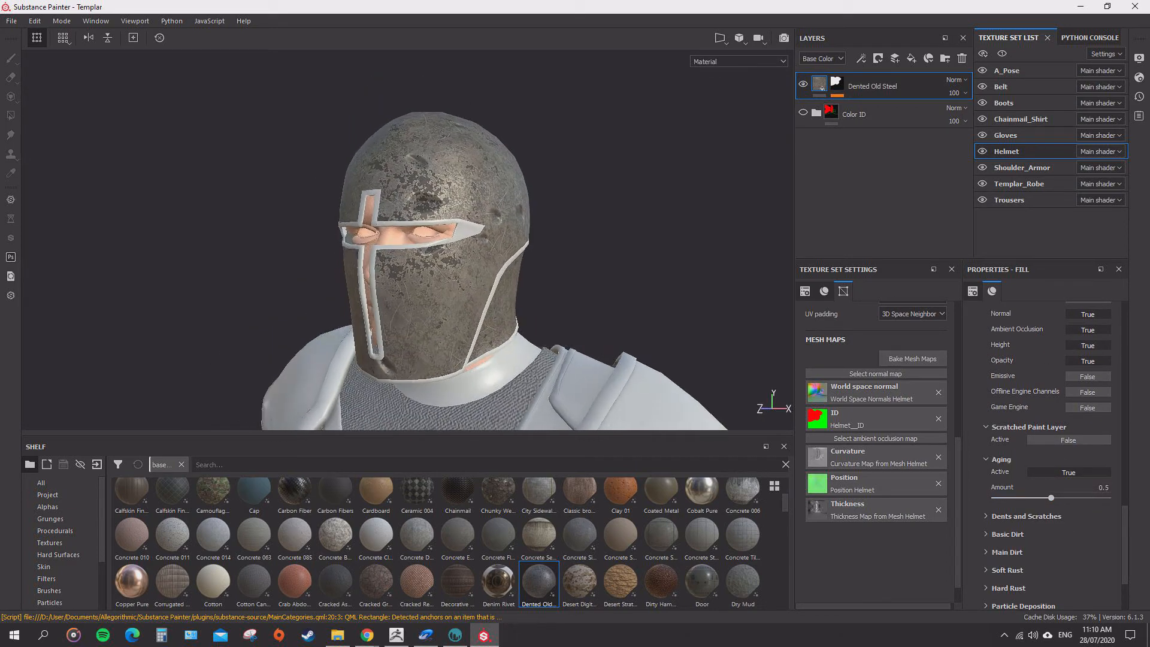
{"action": "left_click_drag", "start_coordinate": [1051, 497], "coordinate": [1058, 498]}
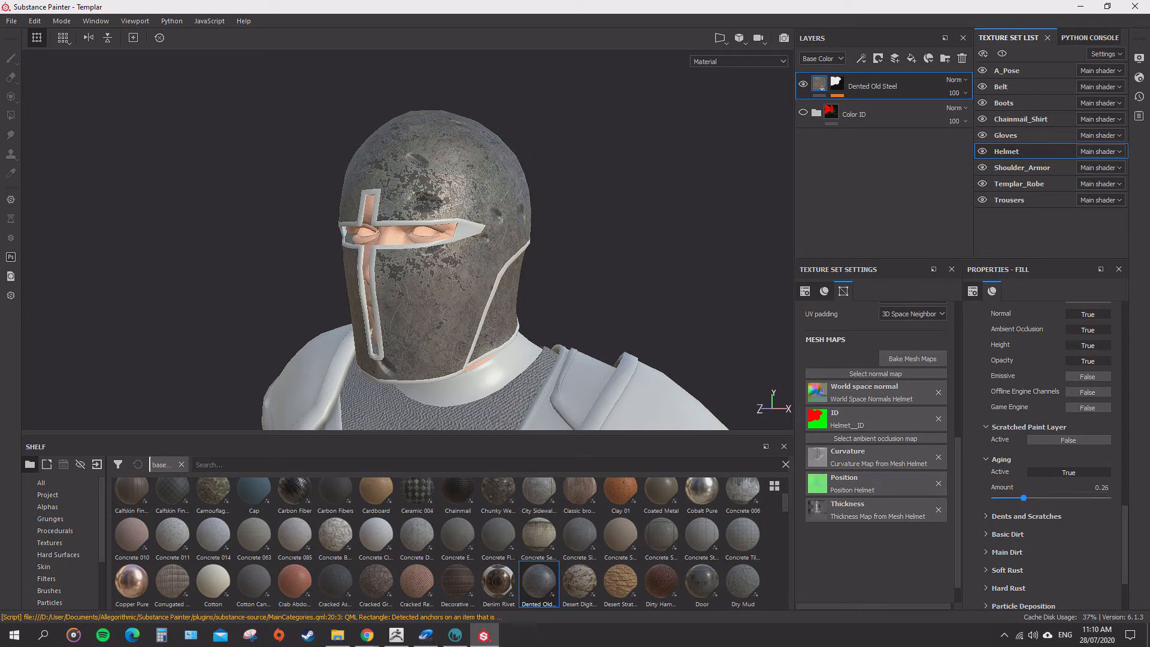
{"action": "left_click", "coordinate": [1068, 472]}
Try the Dents and Scratches effect on the helmet steel with intensity 0.63 and deactivate it.
{"action": "left_click", "coordinate": [1025, 492]}
{"action": "left_click", "coordinate": [1069, 505]}
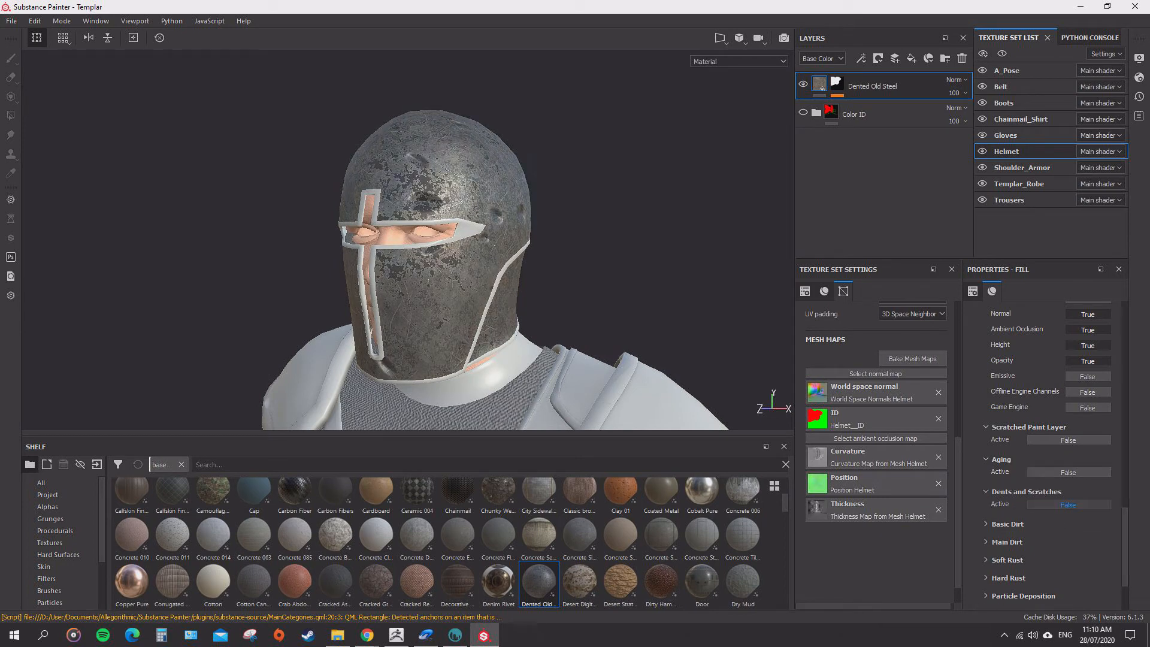
{"action": "scroll", "coordinate": [1069, 505], "scroll_direction": "down", "scroll_amount": 1}
{"action": "scroll", "coordinate": [1054, 473], "scroll_direction": "up", "scroll_amount": 1}
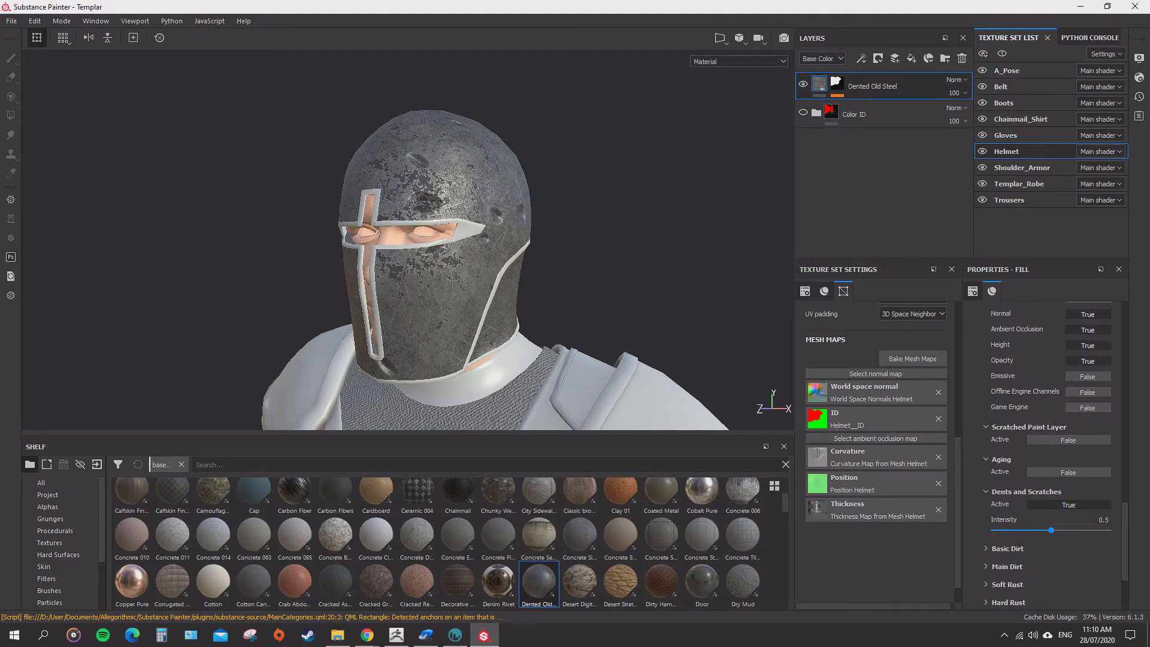
{"action": "mouse_move", "coordinate": [1051, 530]}
{"action": "left_mouse_down"}
{"action": "mouse_move", "coordinate": [1089, 530]}
{"action": "mouse_move", "coordinate": [1012, 531]}
{"action": "mouse_move", "coordinate": [1066, 530]}
{"action": "left_mouse_up"}
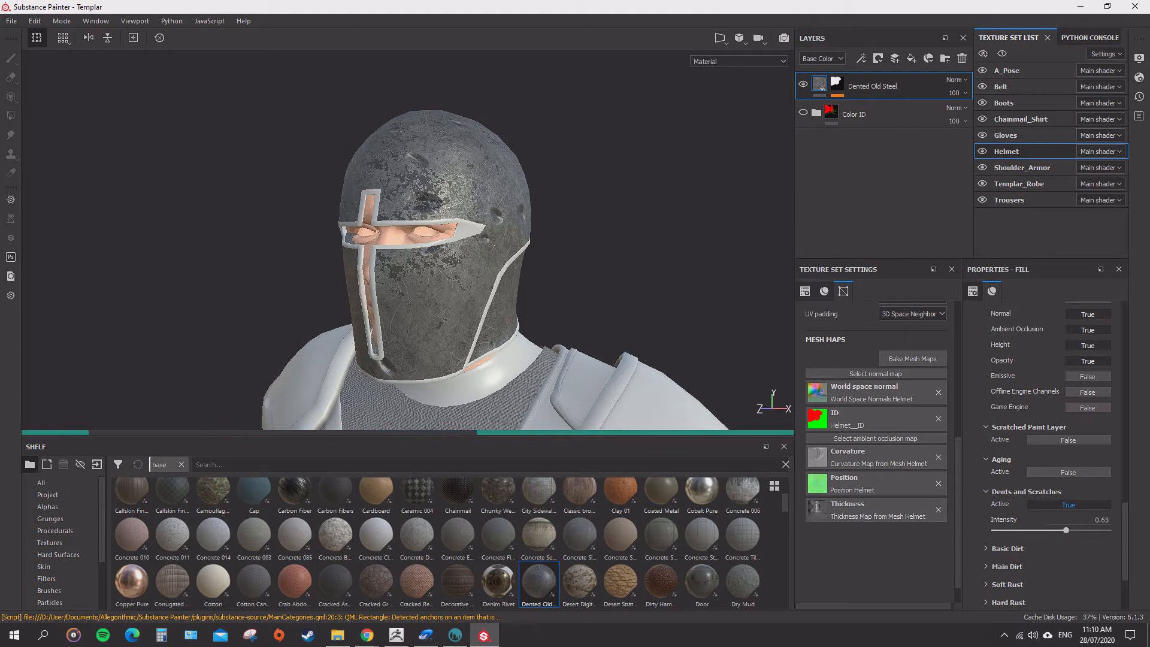
{"action": "left_click", "coordinate": [1069, 504]}
Try the Basic Dirt effect on the steel, inspect the helmet up close, and deactivate the effect.
{"action": "left_click", "coordinate": [1008, 523]}
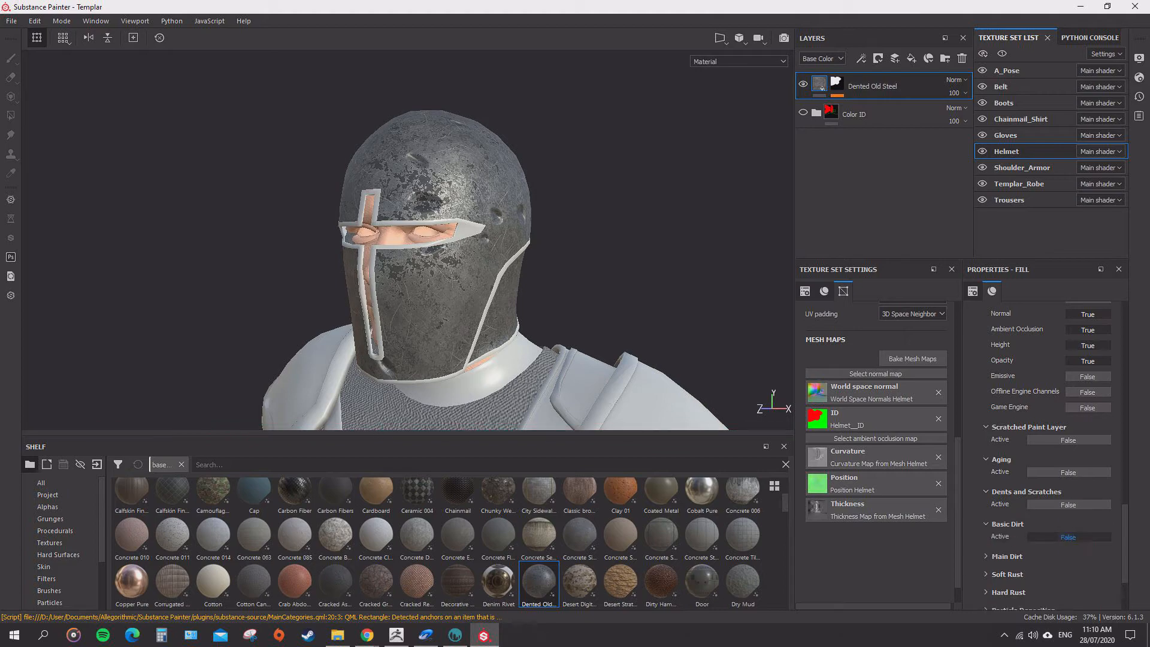
{"action": "left_click", "coordinate": [1069, 537]}
{"action": "scroll", "coordinate": [516, 258], "scroll_direction": "up", "scroll_amount": 3}
{"action": "mouse_move", "coordinate": [515, 258]}
{"action": "left_mouse_down", "text": "alt"}
{"action": "mouse_move", "coordinate": [389, 255]}
{"action": "mouse_move", "coordinate": [510, 260]}
{"action": "left_mouse_up", "text": "alt"}
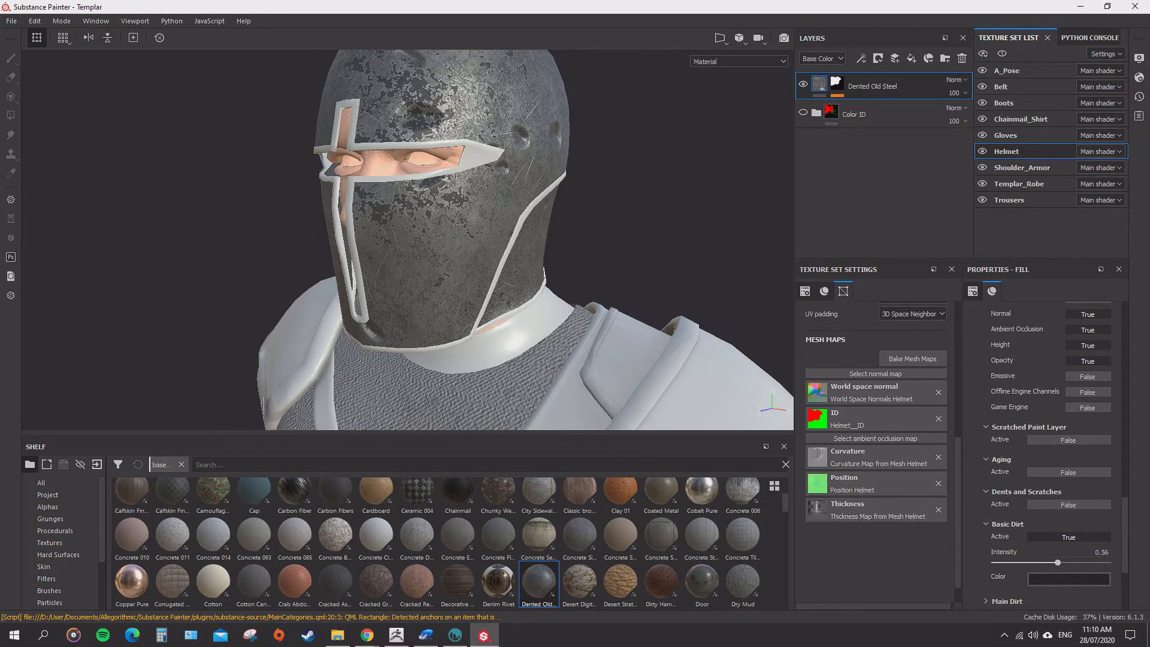
{"action": "left_click", "coordinate": [1068, 537]}
Try the Main Dirt effect on the helmet's steel material and deactivate it.
{"action": "scroll", "coordinate": [1051, 455], "scroll_direction": "down", "scroll_amount": 3}
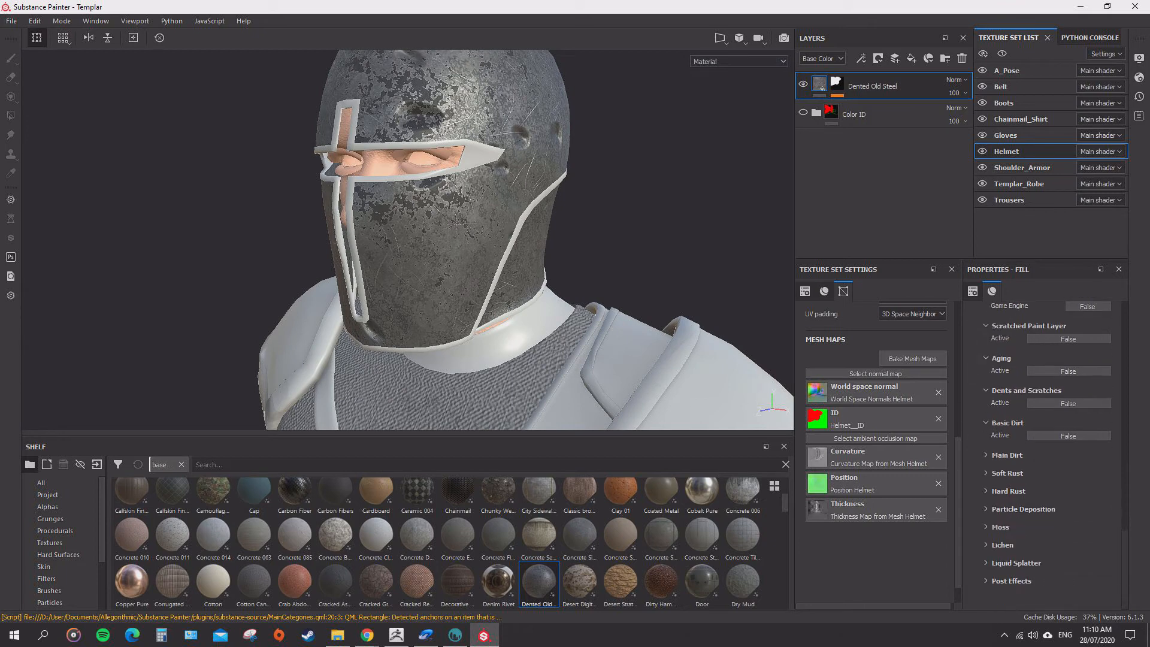
{"action": "left_click", "coordinate": [1007, 455]}
{"action": "left_click", "coordinate": [1068, 468]}
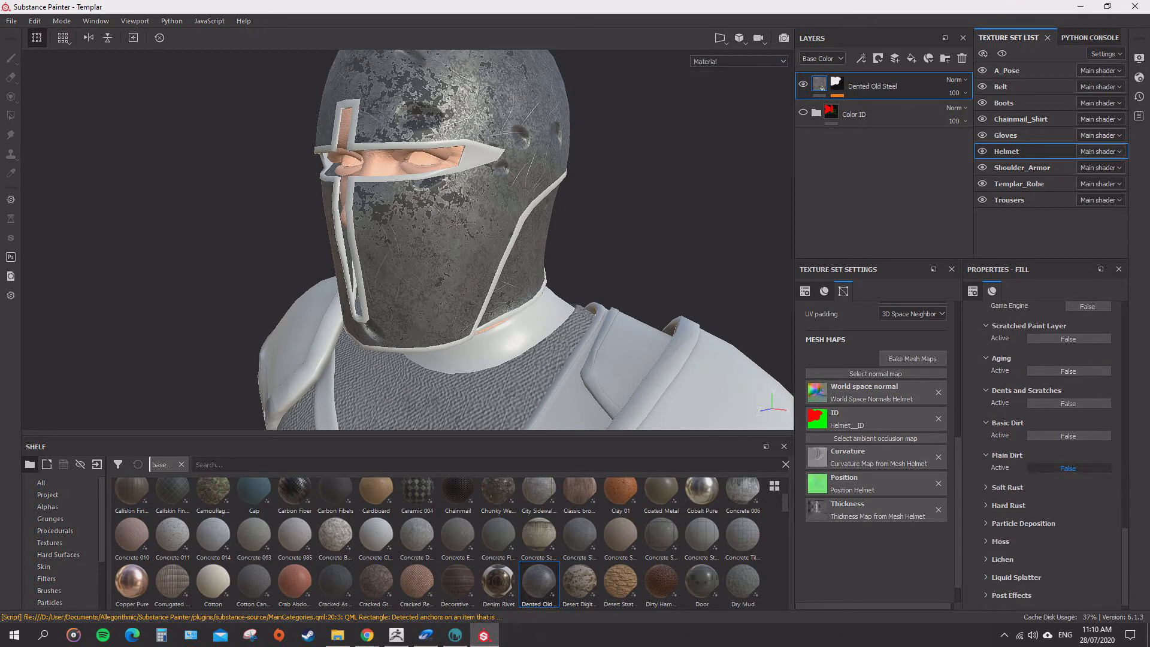
{"action": "left_click", "coordinate": [1069, 468]}
Try the Soft Rust and Hard Rust effects on the steel material, deactivating each after previewing it.
{"action": "left_click", "coordinate": [1007, 487]}
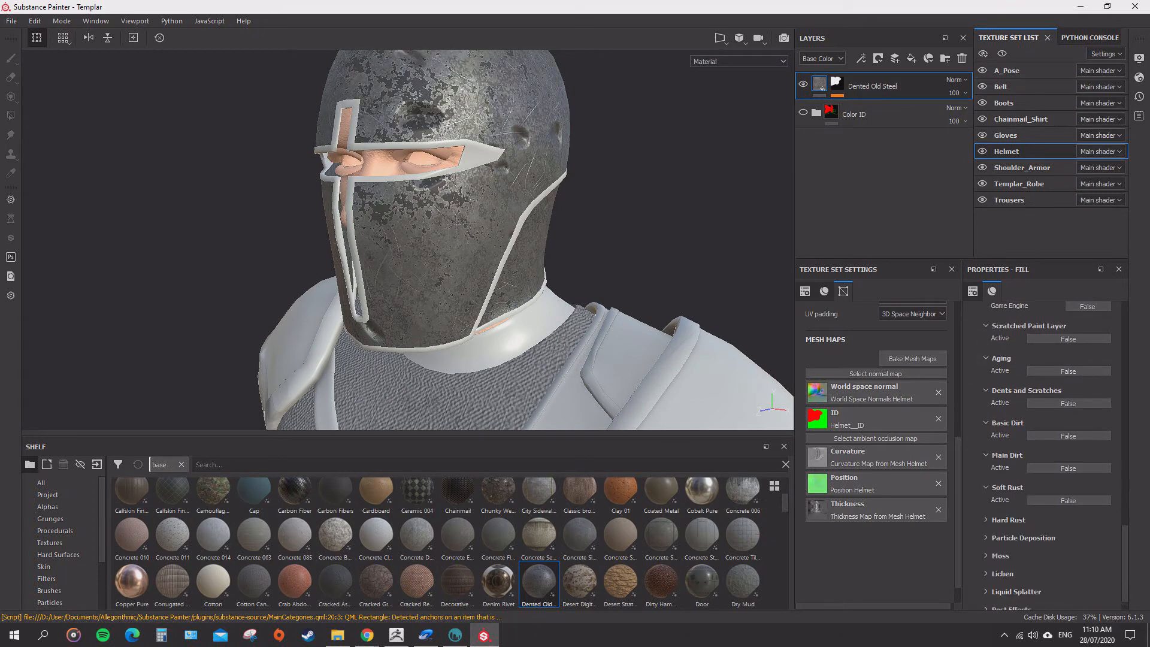
{"action": "left_click", "coordinate": [1068, 500]}
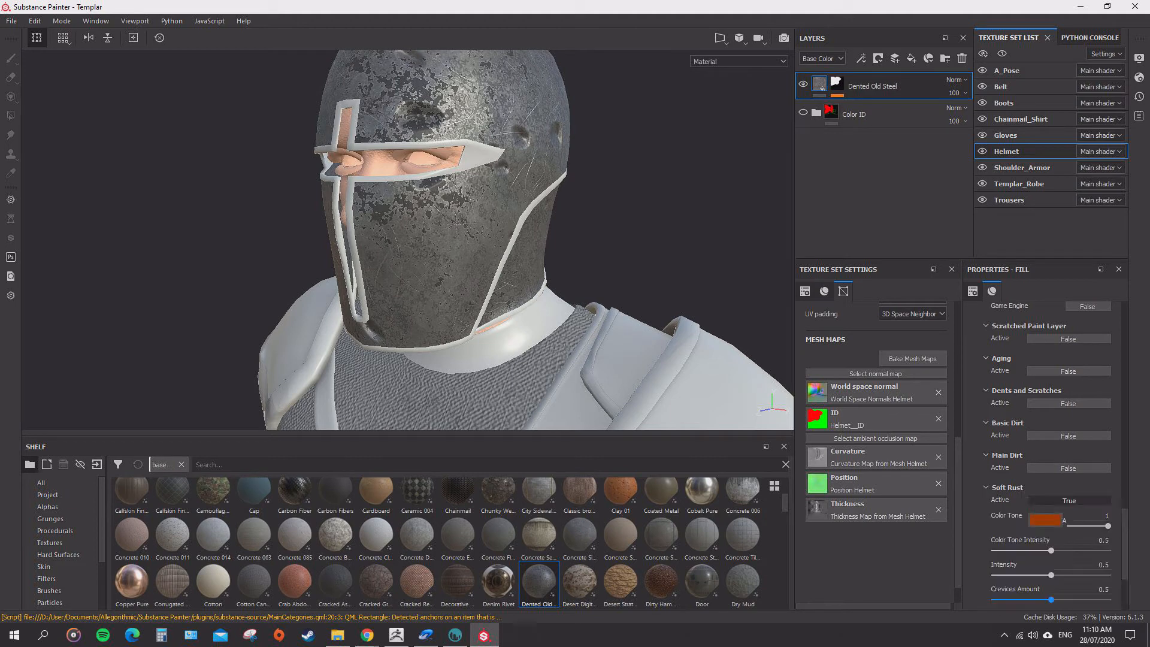
{"action": "left_click", "coordinate": [1068, 501]}
{"action": "left_click", "coordinate": [1007, 520]}
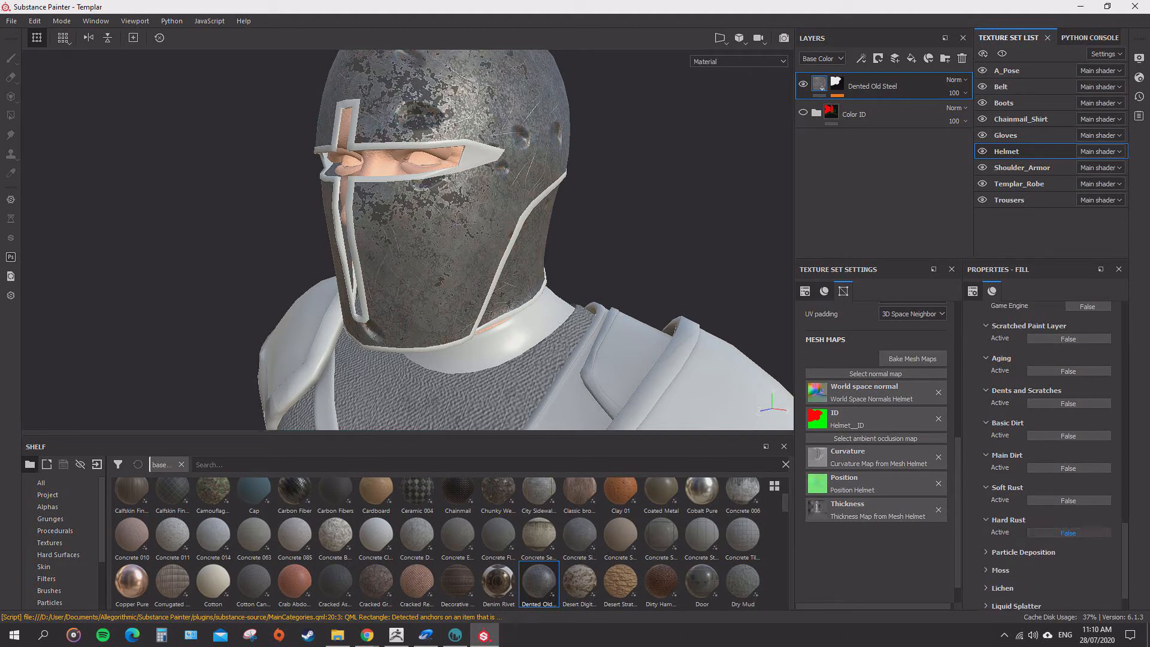
{"action": "left_click", "coordinate": [1068, 533]}
{"action": "left_click", "coordinate": [1069, 532]}
Try the Moss effect on the helmet's steel material and deactivate it.
{"action": "scroll", "coordinate": [1069, 533], "scroll_direction": "down", "scroll_amount": 2}
{"action": "left_click", "coordinate": [1000, 526]}
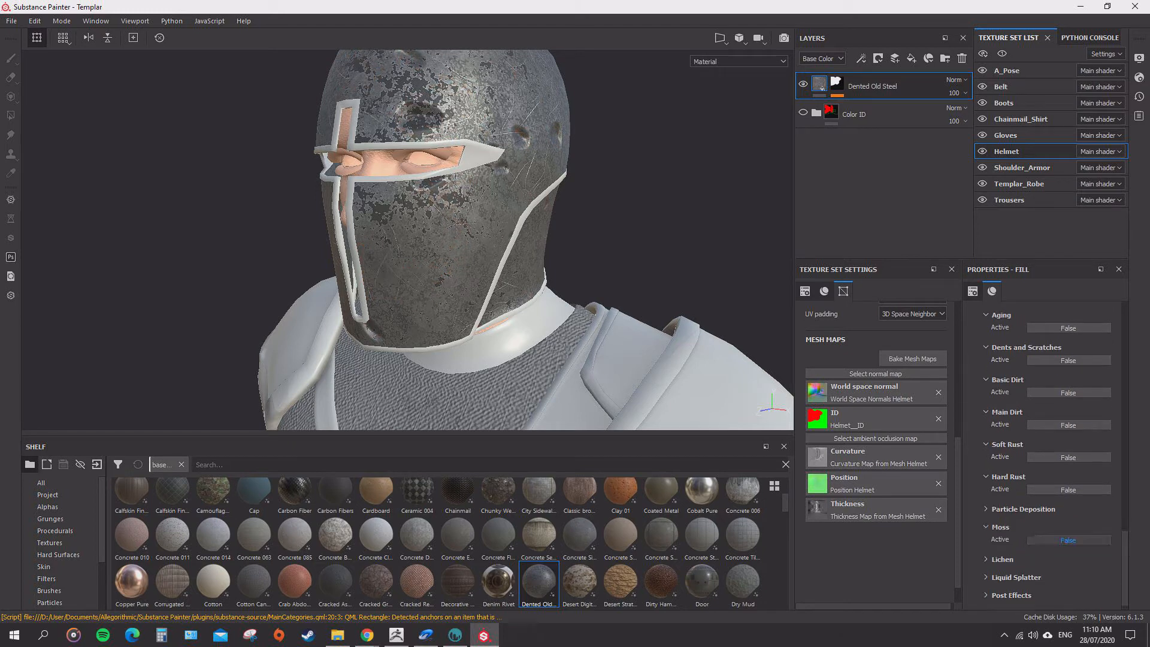
{"action": "left_click", "coordinate": [1069, 540]}
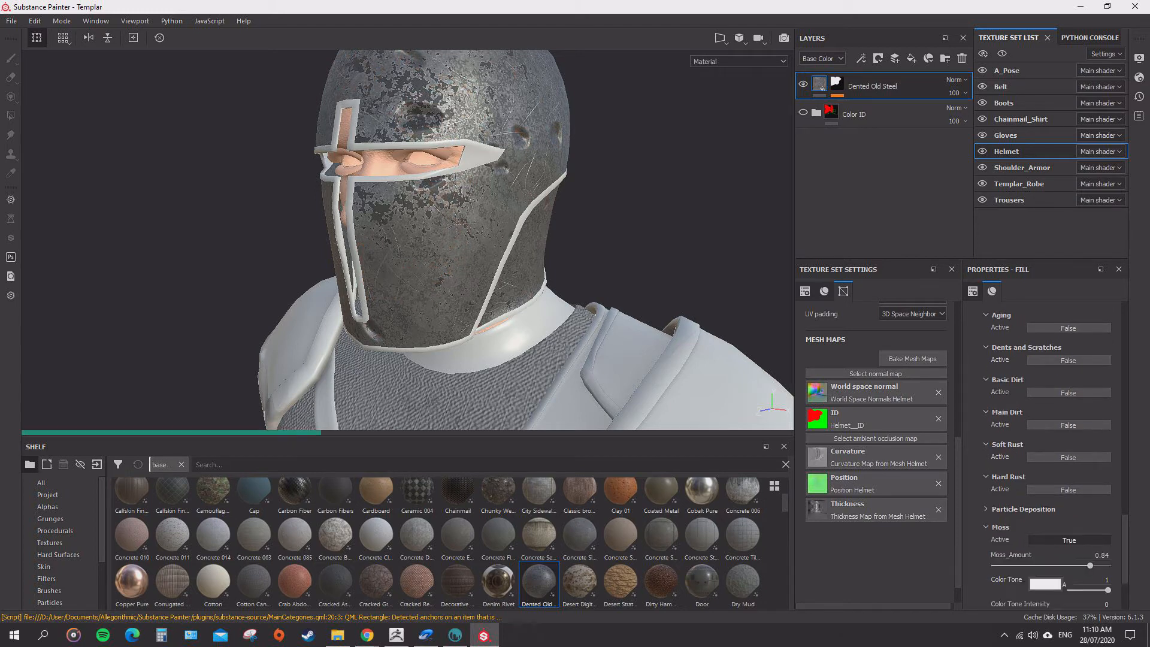
{"action": "left_click", "coordinate": [1069, 540]}
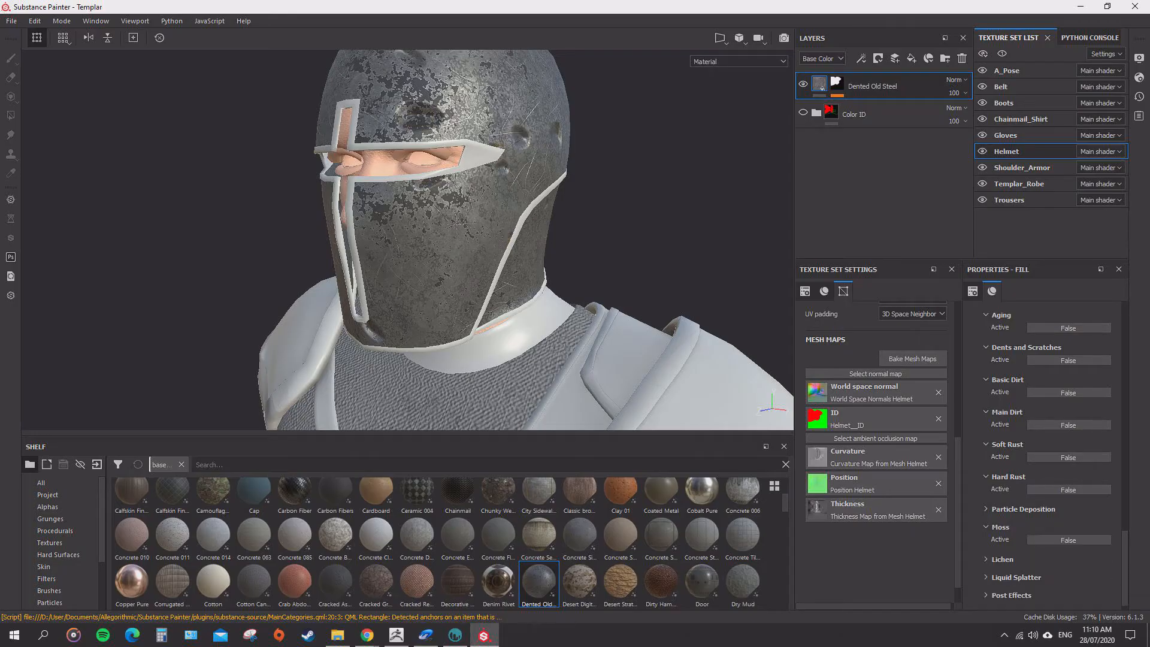
Try the Lichen effect on the steel material, inspect the helmet, and deactivate the effect.
{"action": "left_click", "coordinate": [1002, 559]}
{"action": "scroll", "coordinate": [1013, 557], "scroll_direction": "down", "scroll_amount": 1}
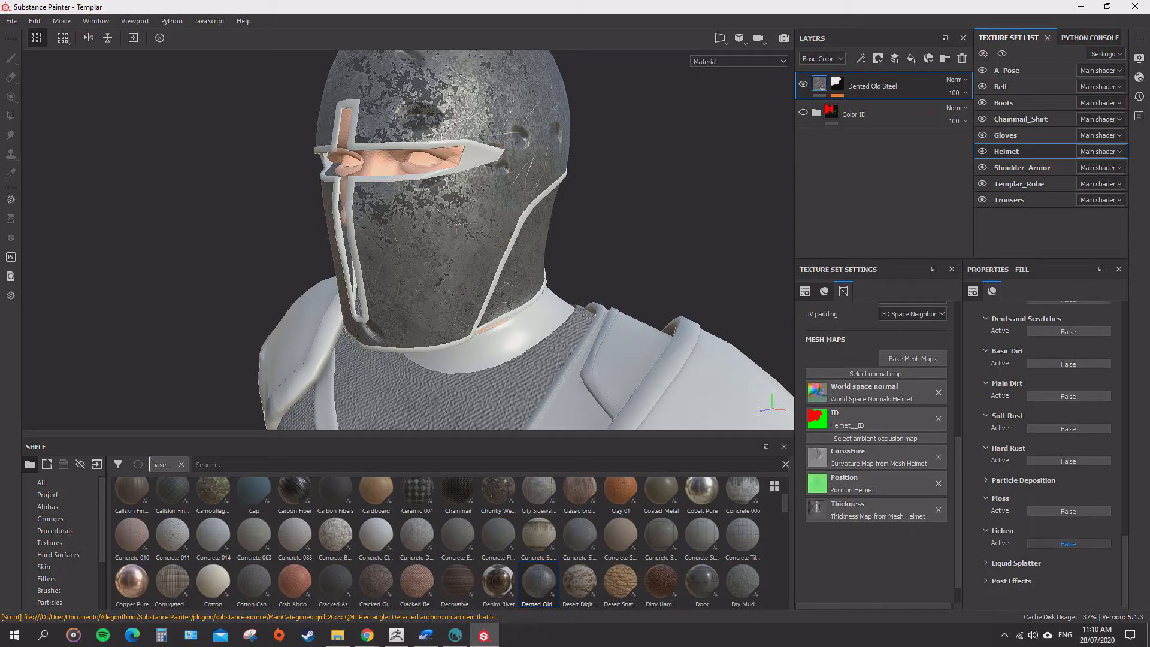
{"action": "left_click", "coordinate": [1069, 543]}
{"action": "scroll", "coordinate": [455, 240], "scroll_direction": "down", "scroll_amount": 3}
{"action": "mouse_move", "coordinate": [456, 239]}
{"action": "left_mouse_down", "text": "alt"}
{"action": "mouse_move", "coordinate": [497, 243]}
{"action": "mouse_move", "coordinate": [470, 245]}
{"action": "left_mouse_up", "text": "alt"}
{"action": "left_click", "coordinate": [1068, 543]}
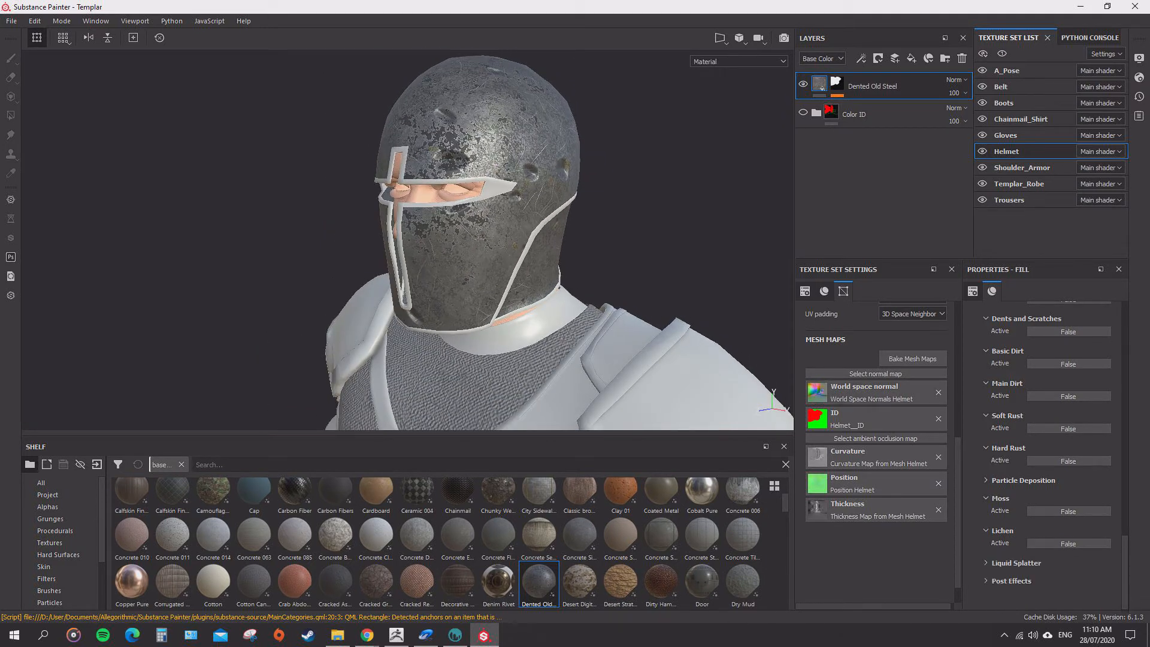
Try the Liquid Splatter effect on the helmet's steel material with an intensity of 0.5.
{"action": "left_click", "coordinate": [1016, 564]}
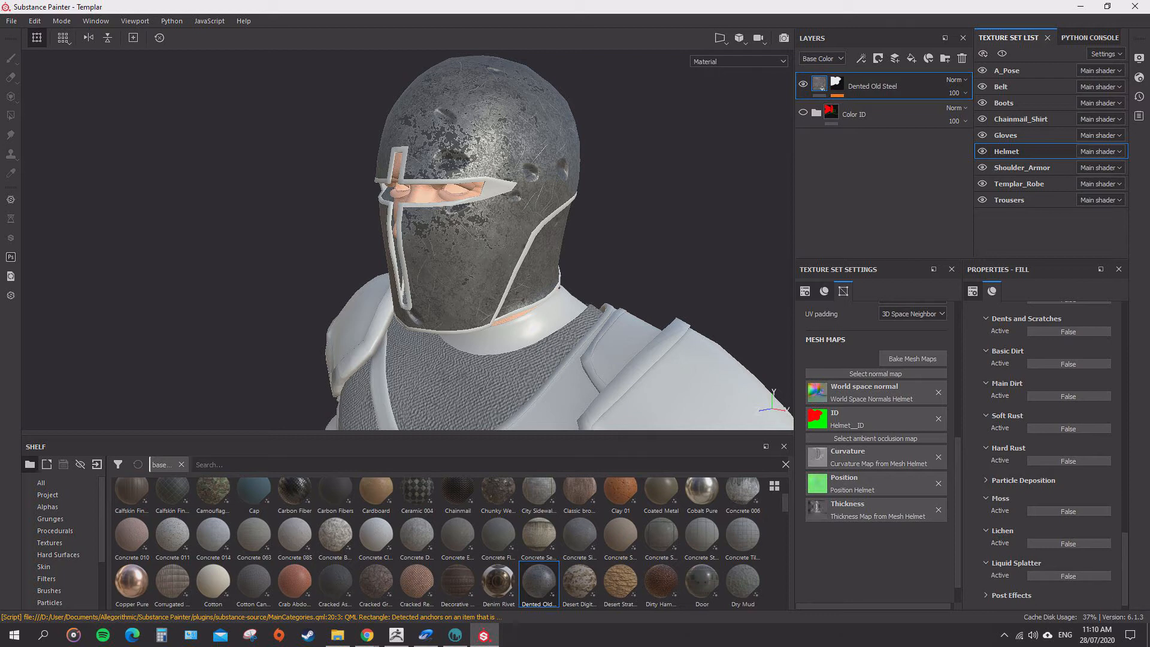
{"action": "left_click_drag", "start_coordinate": [452, 239], "coordinate": [495, 235], "text": "alt"}
{"action": "scroll", "coordinate": [496, 235], "scroll_direction": "up", "scroll_amount": 1}
{"action": "left_click", "coordinate": [1068, 576]}
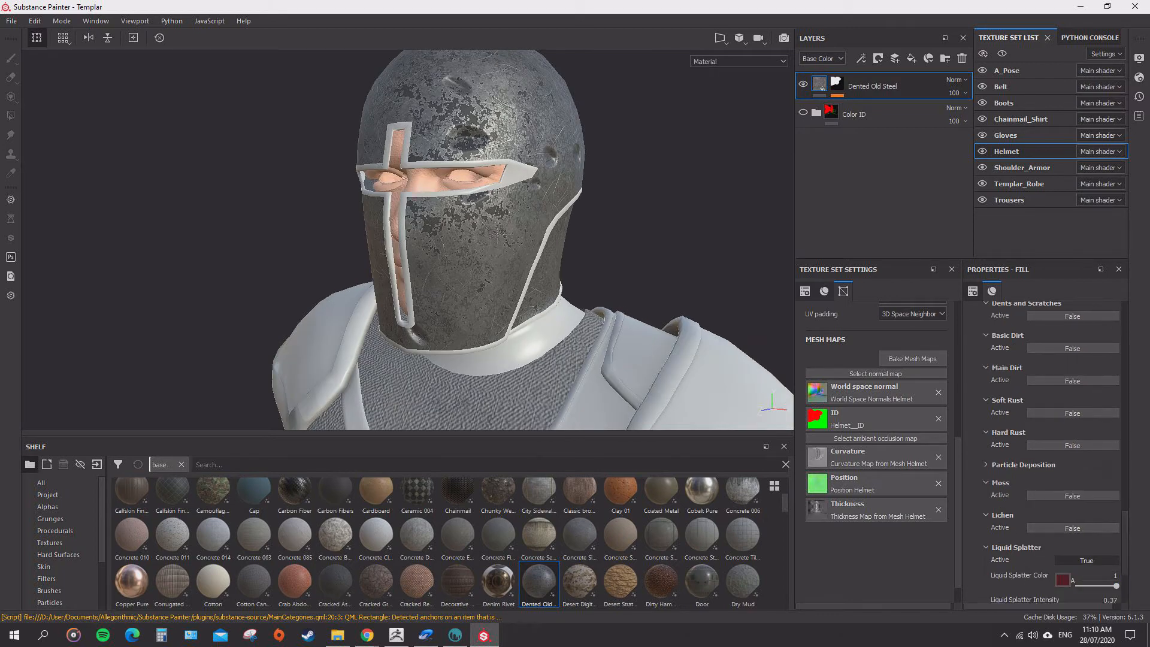
{"action": "scroll", "coordinate": [1069, 570], "scroll_direction": "down", "scroll_amount": 3}
{"action": "scroll", "coordinate": [492, 240], "scroll_direction": "down", "scroll_amount": 1}
{"action": "left_click_drag", "start_coordinate": [492, 240], "coordinate": [443, 240], "text": "alt"}
{"action": "scroll", "coordinate": [557, 239], "scroll_direction": "down", "scroll_amount": 2}
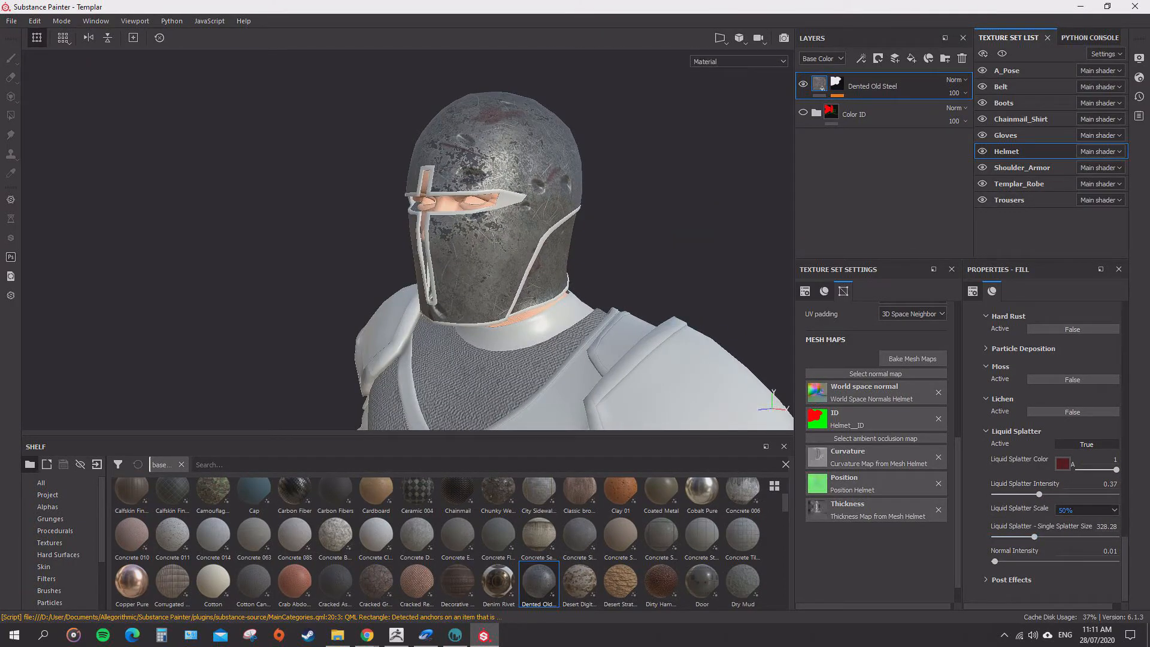
{"action": "mouse_move", "coordinate": [1039, 494]}
{"action": "left_mouse_down"}
{"action": "mouse_move", "coordinate": [1075, 494]}
{"action": "mouse_move", "coordinate": [1055, 494]}
{"action": "left_mouse_up"}
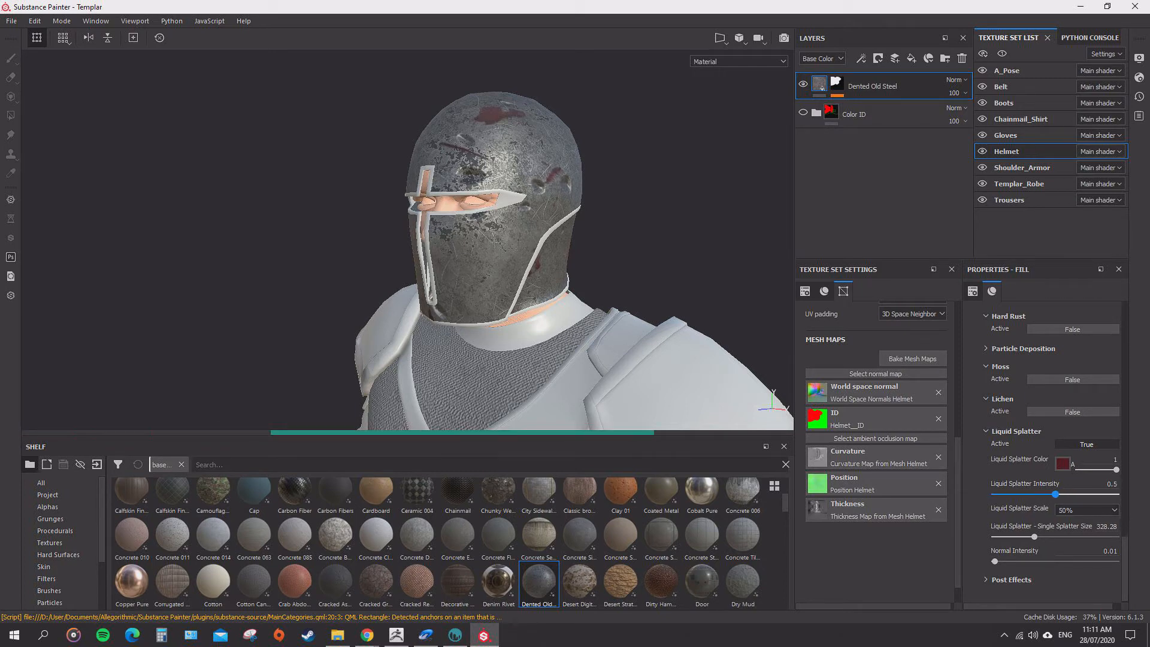
Test the Liquid Splatter scale at 200% and 50%, with single splatter size 420.79 and normal intensity 1.1.
{"action": "left_click", "coordinate": [1086, 511]}
{"action": "left_click", "coordinate": [1066, 520]}
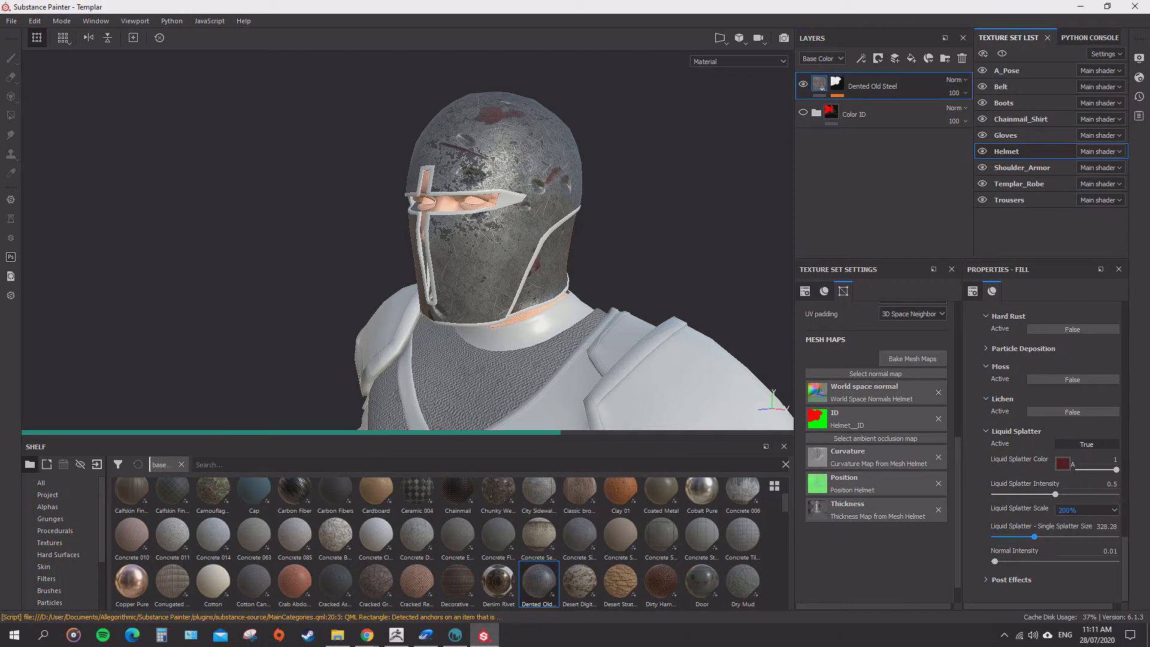
{"action": "left_click", "coordinate": [1086, 510]}
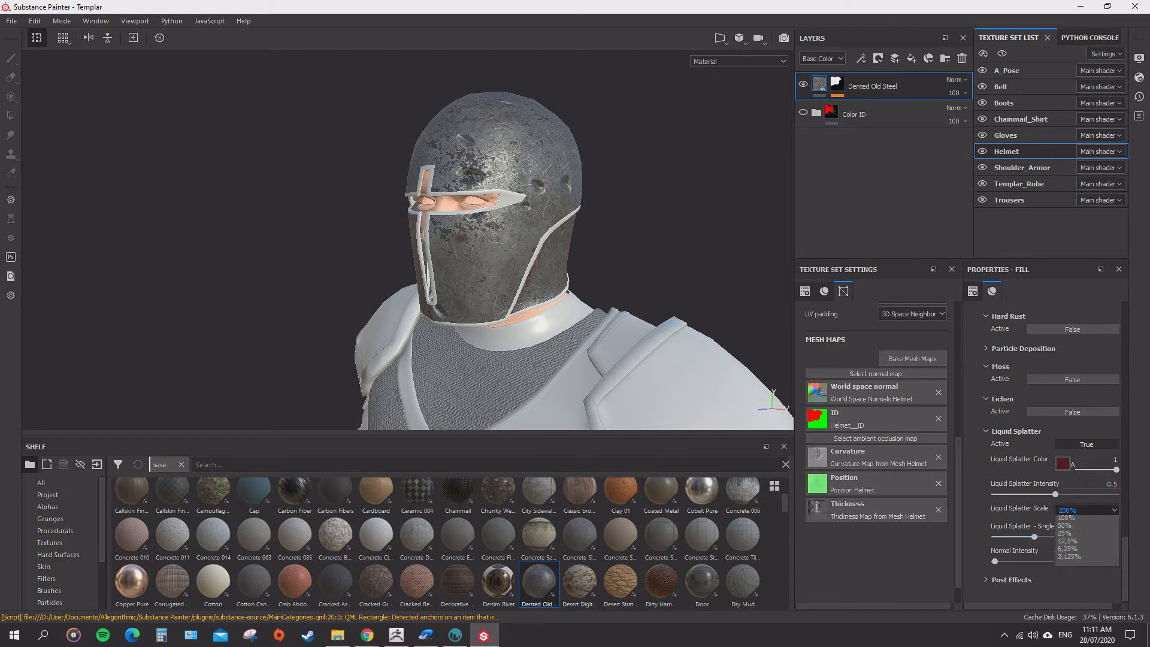
{"action": "left_click", "coordinate": [1066, 537]}
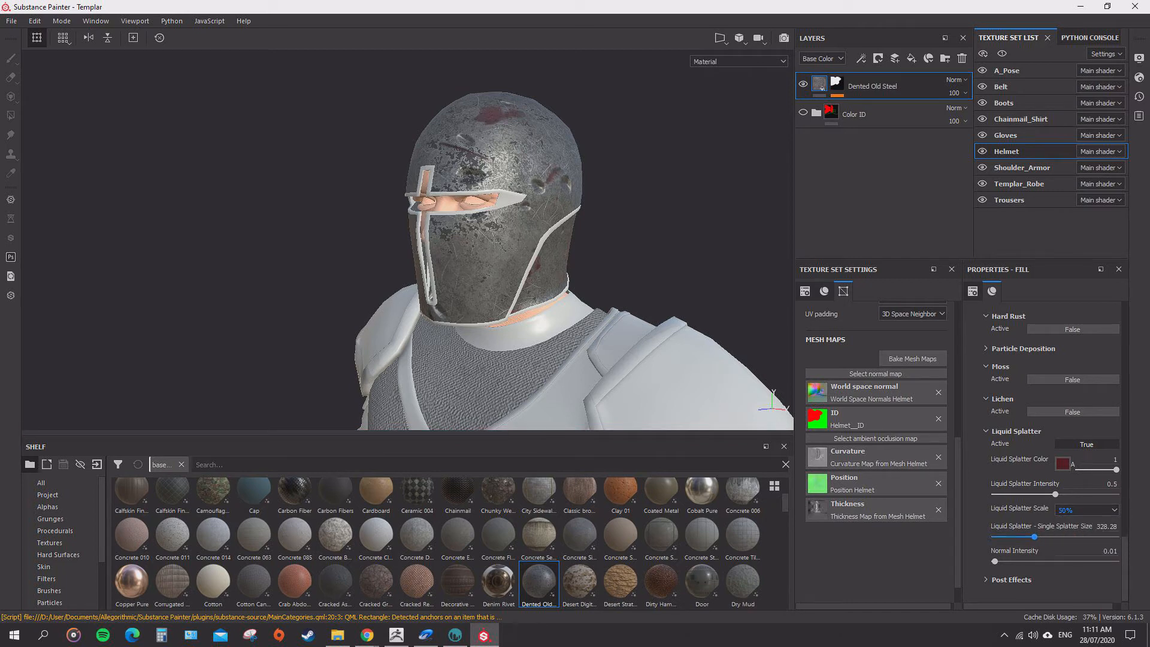
{"action": "left_click_drag", "start_coordinate": [1037, 537], "coordinate": [1039, 561]}
{"action": "left_click_drag", "start_coordinate": [515, 300], "coordinate": [590, 282], "text": "alt"}
{"action": "scroll", "coordinate": [635, 277], "scroll_direction": "up", "scroll_amount": 2}
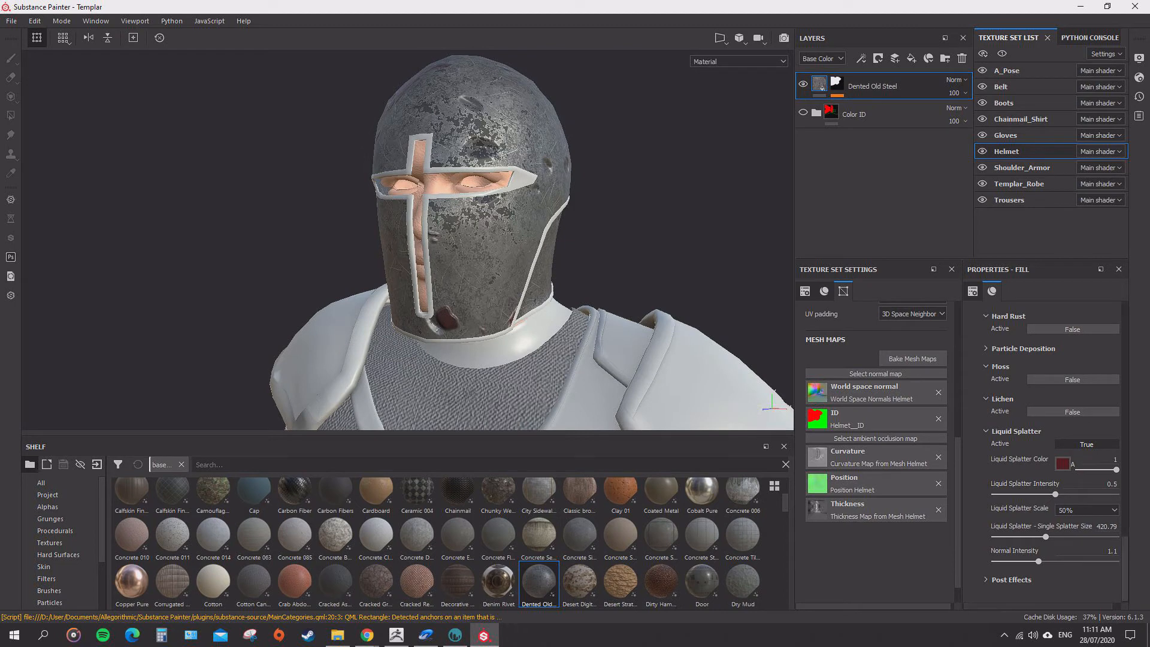
Try the Post Effects on the steel material and deactivate both them and the Liquid Splatter.
{"action": "left_click", "coordinate": [1011, 580]}
{"action": "scroll", "coordinate": [1054, 450], "scroll_direction": "down", "scroll_amount": 1}
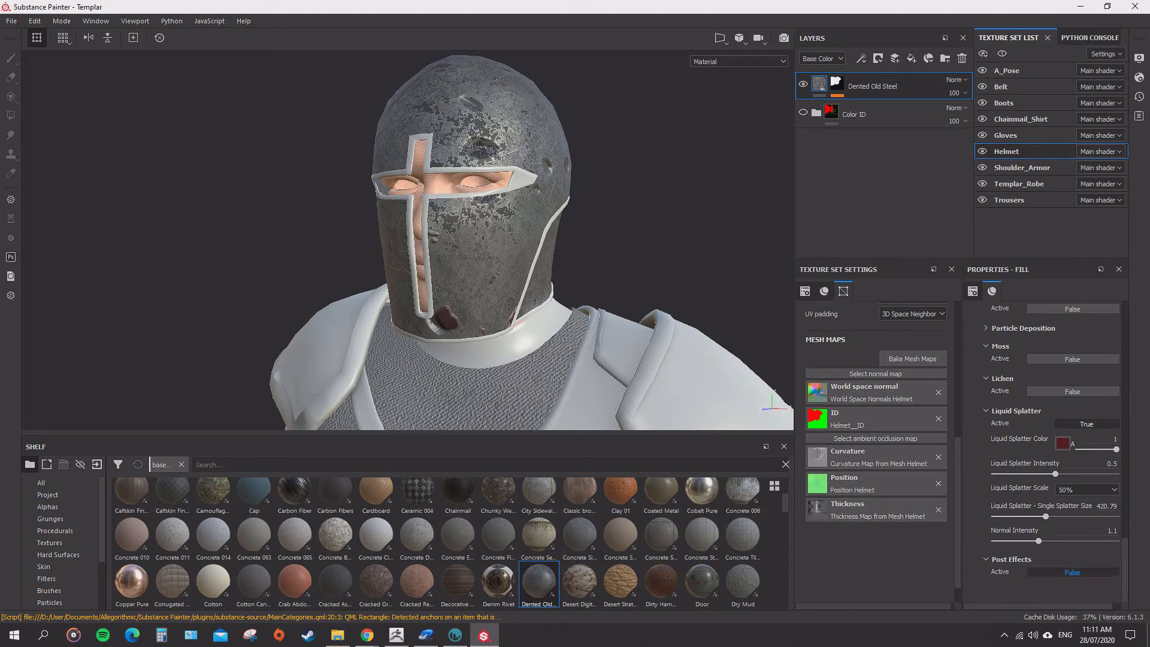
{"action": "left_click", "coordinate": [1072, 572]}
{"action": "scroll", "coordinate": [1060, 540], "scroll_direction": "down", "scroll_amount": 2}
{"action": "left_click_drag", "start_coordinate": [629, 251], "coordinate": [590, 243], "text": "alt"}
{"action": "left_click_drag", "start_coordinate": [1013, 524], "coordinate": [994, 573]}
{"action": "left_click", "coordinate": [1073, 499]}
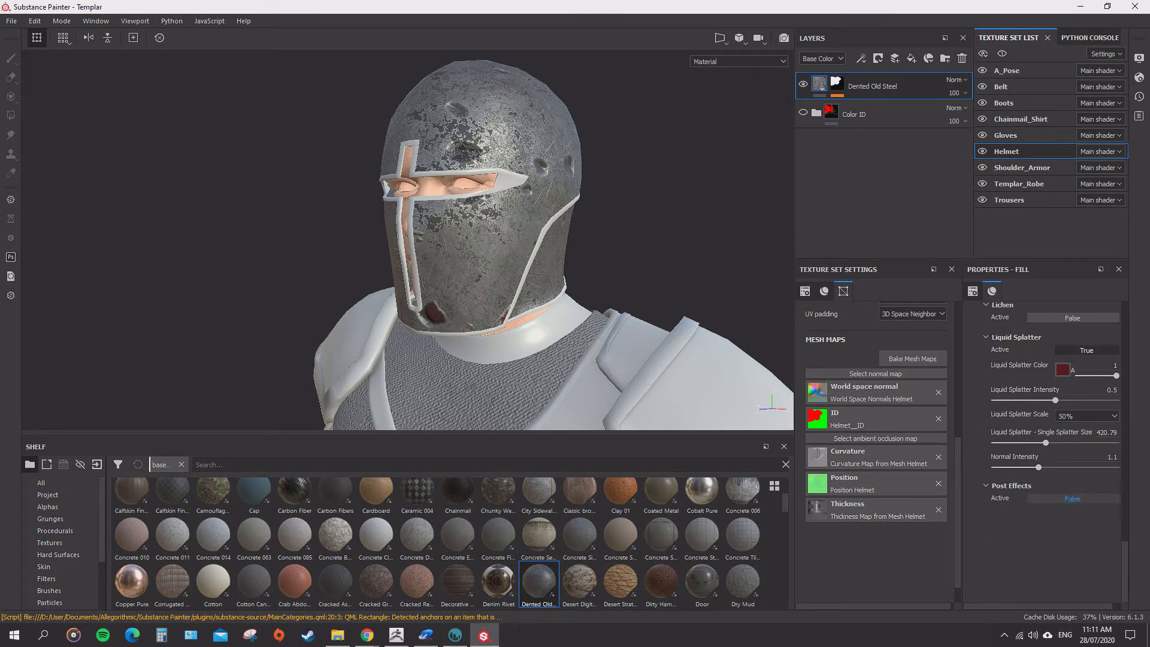
{"action": "left_click", "coordinate": [1087, 424]}
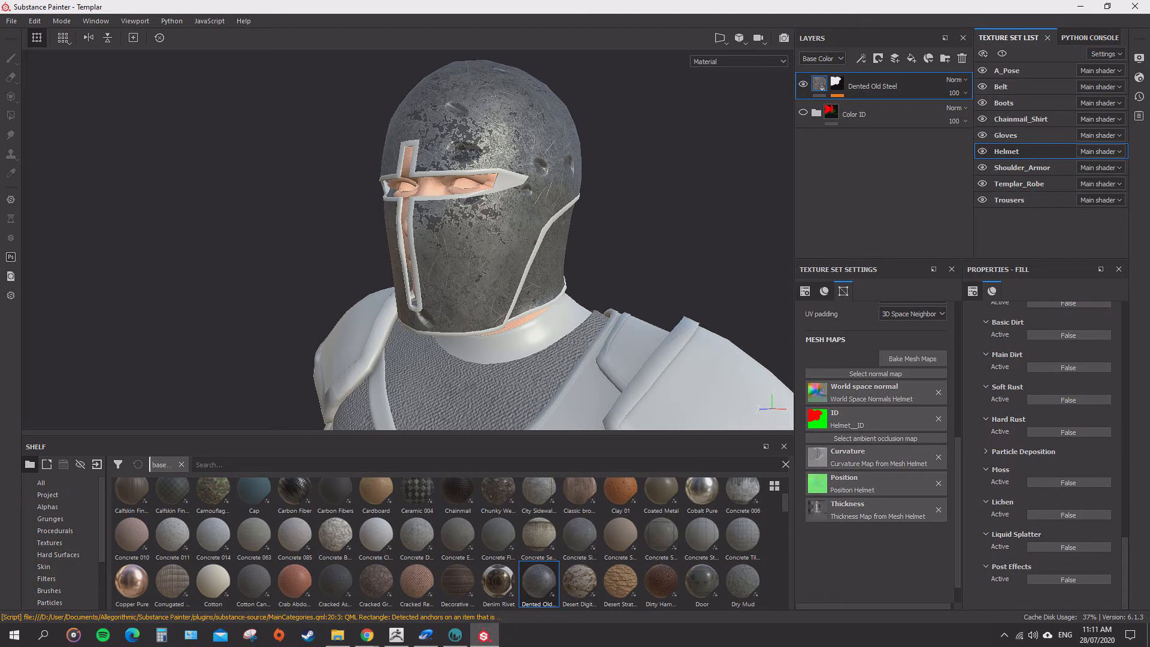
Collapse the Substance Designer Controls and set the steel material's Roughness Shift to 0.48.
{"action": "scroll", "coordinate": [515, 228], "scroll_direction": "down", "scroll_amount": 2}
{"action": "left_click_drag", "start_coordinate": [516, 227], "coordinate": [551, 247], "text": "alt"}
{"action": "mouse_move", "coordinate": [1125, 573]}
{"action": "left_mouse_down"}
{"action": "mouse_move", "coordinate": [1125, 467]}
{"action": "mouse_move", "coordinate": [1125, 485]}
{"action": "left_mouse_up"}
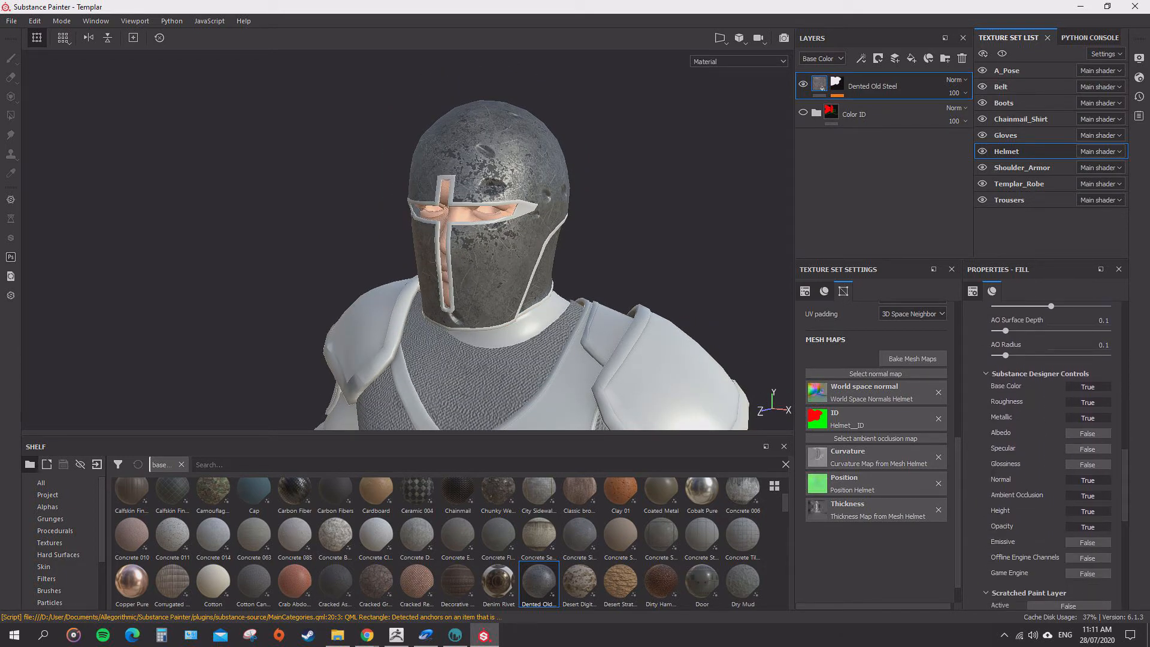
{"action": "left_click", "coordinate": [987, 374]}
{"action": "scroll", "coordinate": [995, 467], "scroll_direction": "up", "scroll_amount": 8}
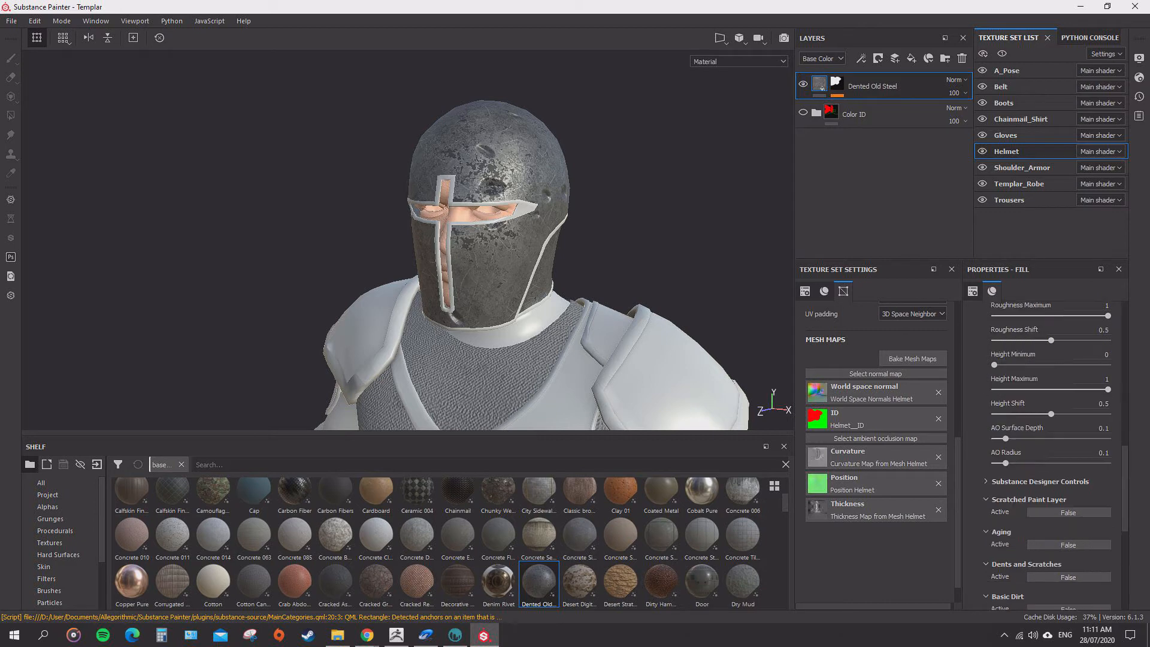
{"action": "mouse_move", "coordinate": [1051, 520]}
{"action": "left_mouse_down"}
{"action": "mouse_move", "coordinate": [994, 520]}
{"action": "mouse_move", "coordinate": [1108, 519]}
{"action": "mouse_move", "coordinate": [1009, 520]}
{"action": "mouse_move", "coordinate": [1049, 520]}
{"action": "left_mouse_up"}
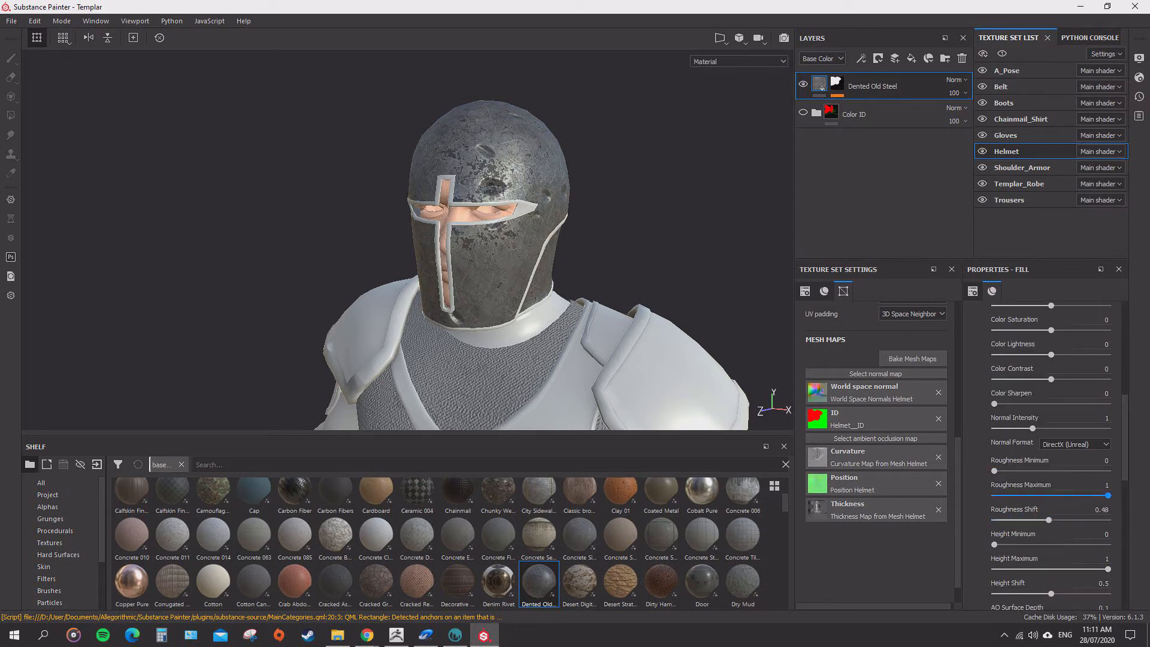
Set the steel material's Normal Format to OpenGL (Unity) and its Color Hue to -0.06.
{"action": "left_click", "coordinate": [1076, 444]}
{"action": "left_click", "coordinate": [1072, 460]}
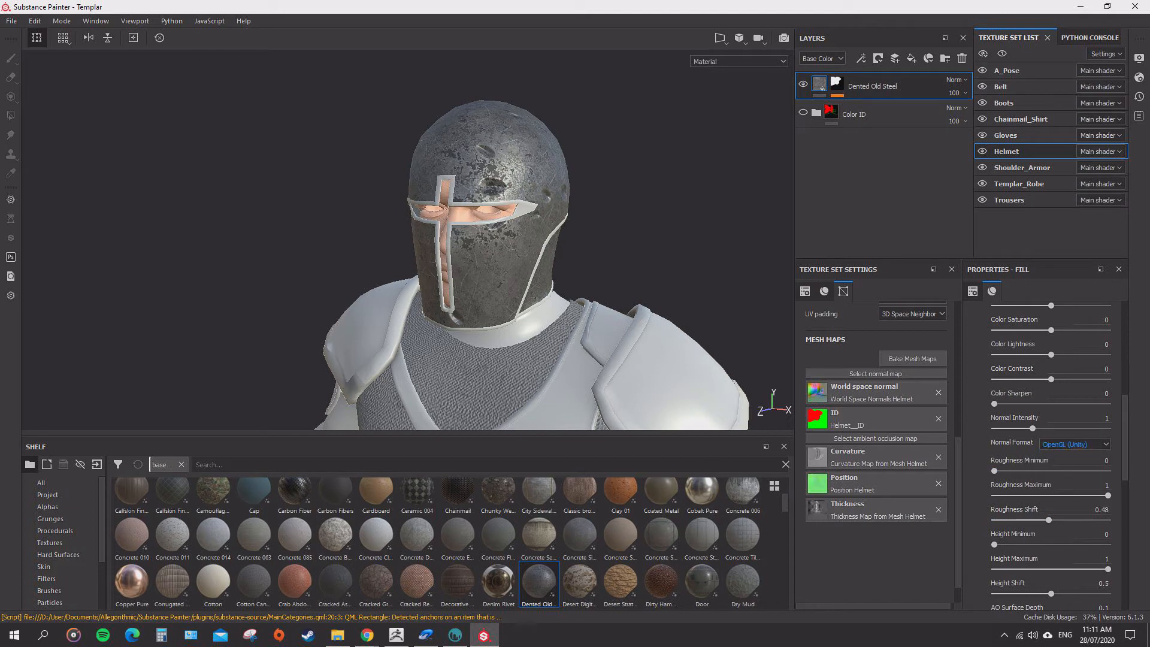
{"action": "scroll", "coordinate": [1072, 446], "scroll_direction": "up", "scroll_amount": 3}
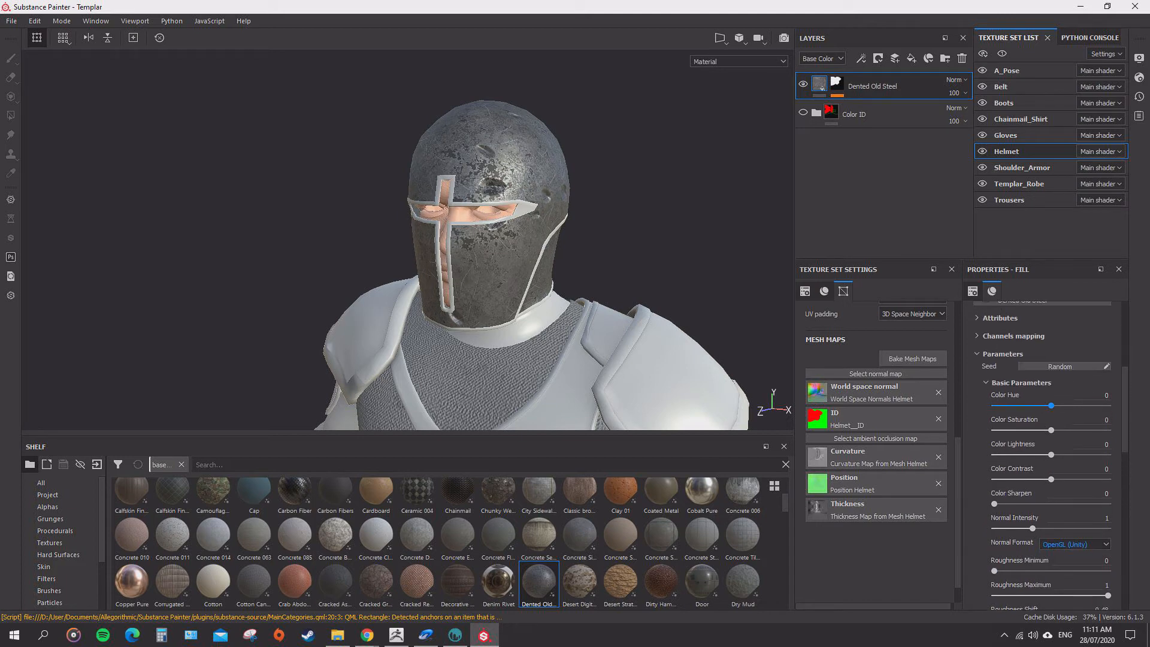
{"action": "left_click_drag", "start_coordinate": [1052, 406], "coordinate": [1071, 405]}
{"action": "scroll", "coordinate": [533, 270], "scroll_direction": "down", "scroll_amount": 4}
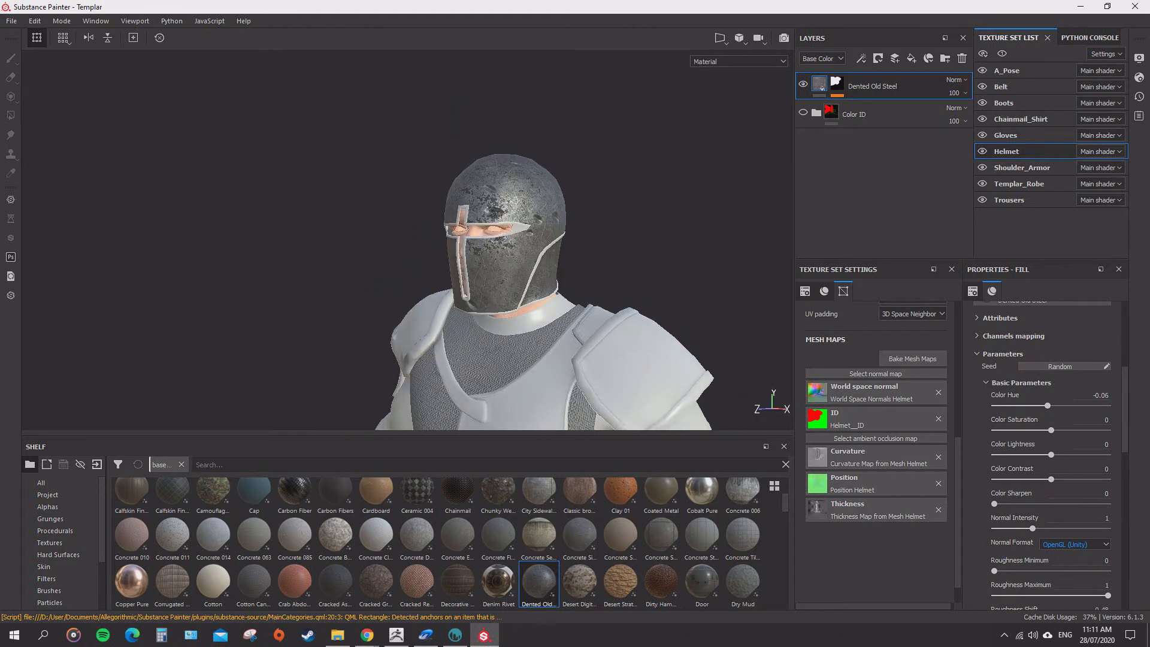
Examine the steel helmet on the full knight from several angles and distances.
{"action": "scroll", "coordinate": [533, 282], "scroll_direction": "down", "scroll_amount": 5}
{"action": "middle_click_drag", "start_coordinate": [533, 335], "coordinate": [477, 226], "text": "alt"}
{"action": "left_click_drag", "start_coordinate": [477, 226], "coordinate": [485, 251], "text": "alt"}
{"action": "scroll", "coordinate": [485, 269], "scroll_direction": "down", "scroll_amount": 3}
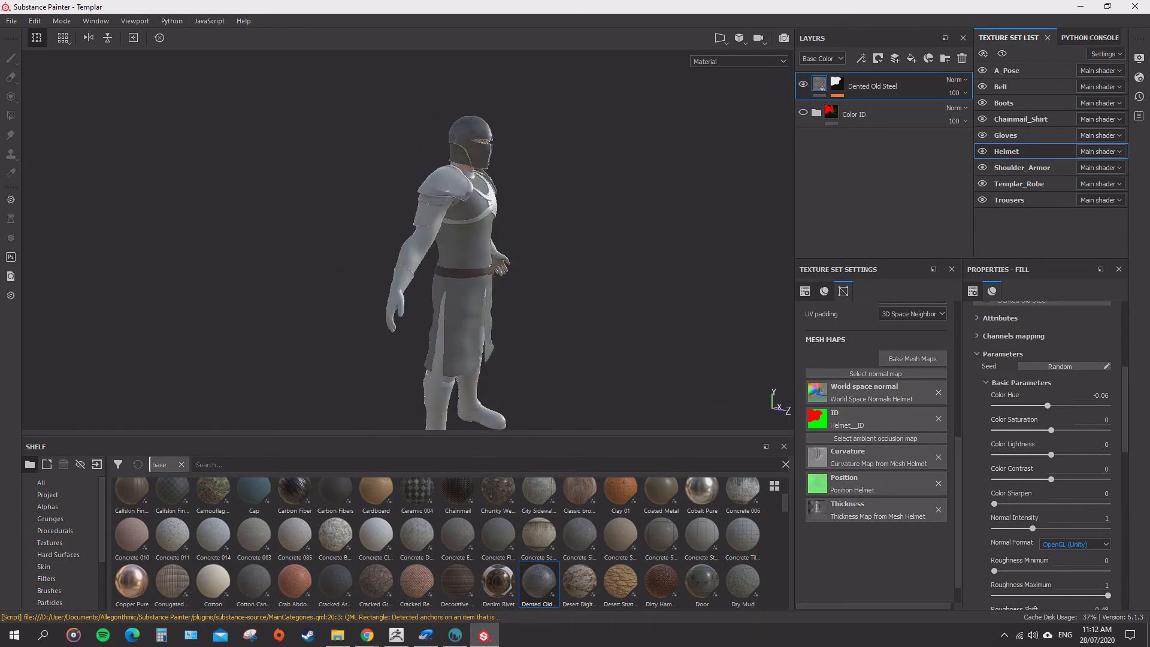
{"action": "left_click_drag", "start_coordinate": [599, 258], "coordinate": [473, 254], "text": "alt"}
{"action": "scroll", "coordinate": [578, 281], "scroll_direction": "up", "scroll_amount": 6}
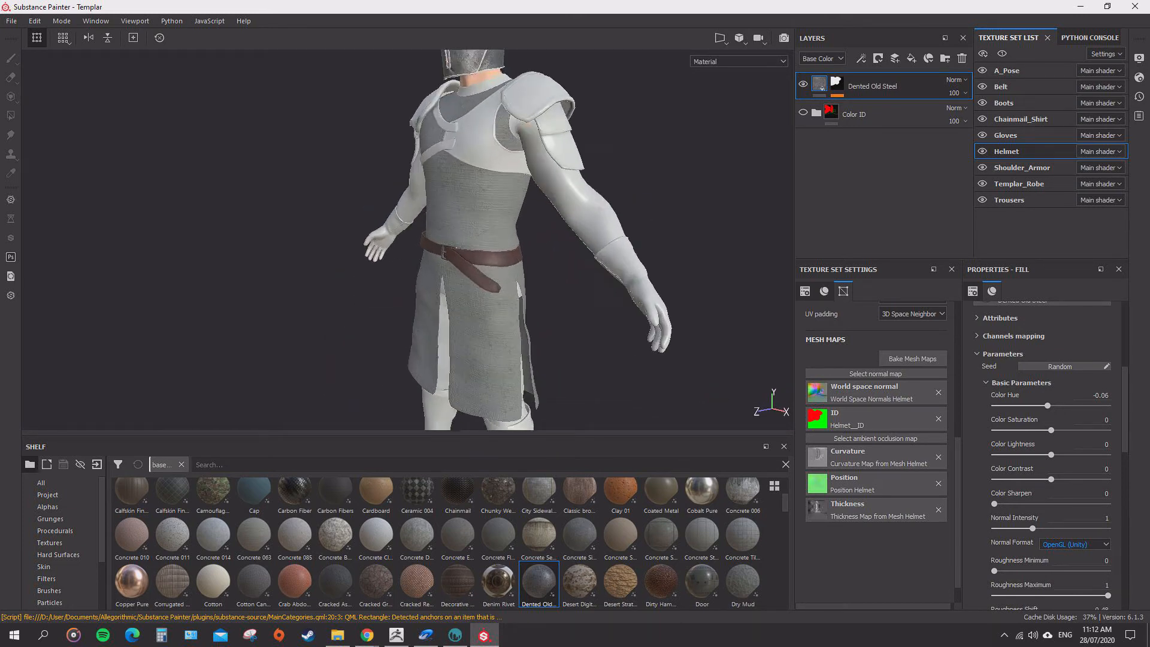
{"action": "scroll", "coordinate": [509, 270], "scroll_direction": "up", "scroll_amount": 2}
{"action": "middle_click_drag", "start_coordinate": [533, 180], "coordinate": [527, 360], "text": "alt"}
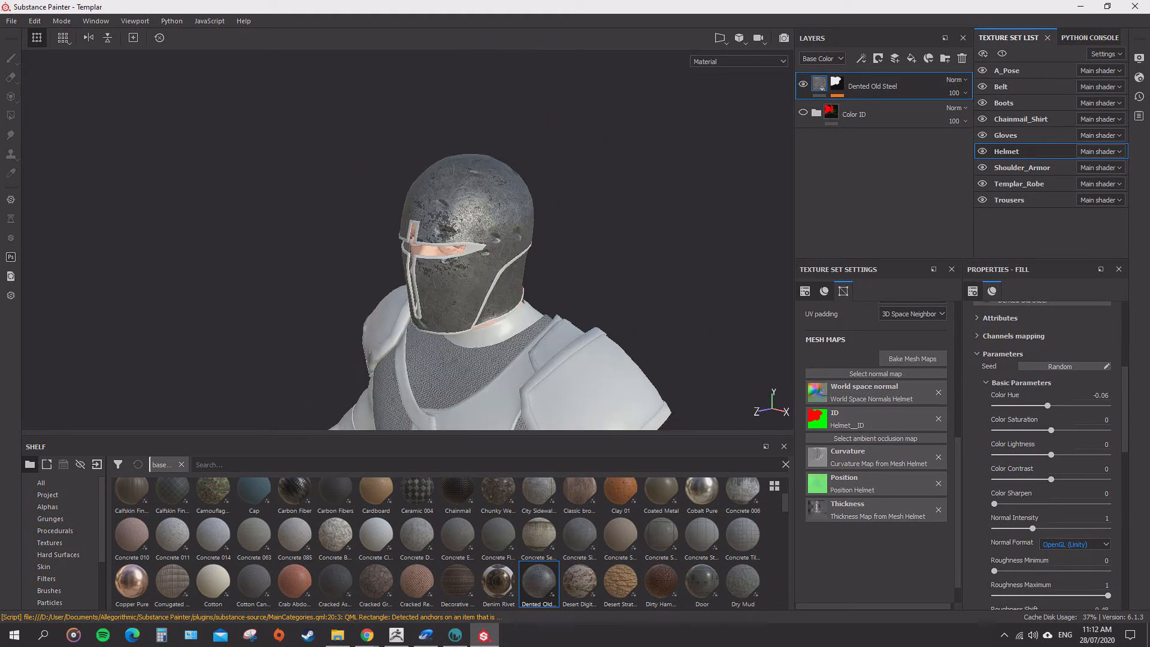
{"action": "scroll", "coordinate": [510, 269], "scroll_direction": "up", "scroll_amount": 2}
{"action": "left_click_drag", "start_coordinate": [509, 270], "coordinate": [535, 235], "text": "alt"}
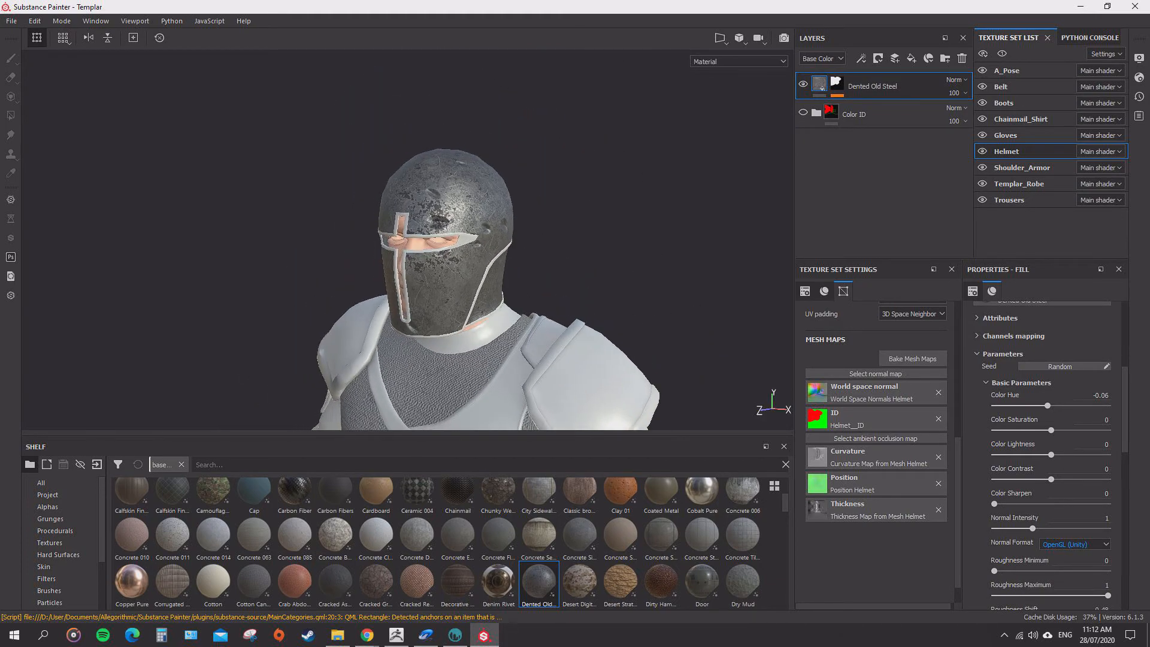
Duplicate the Dented Old Steel layer and mask the copy to the helmet's green trim with an ID color selection.
{"action": "right_click", "coordinate": [869, 87]}
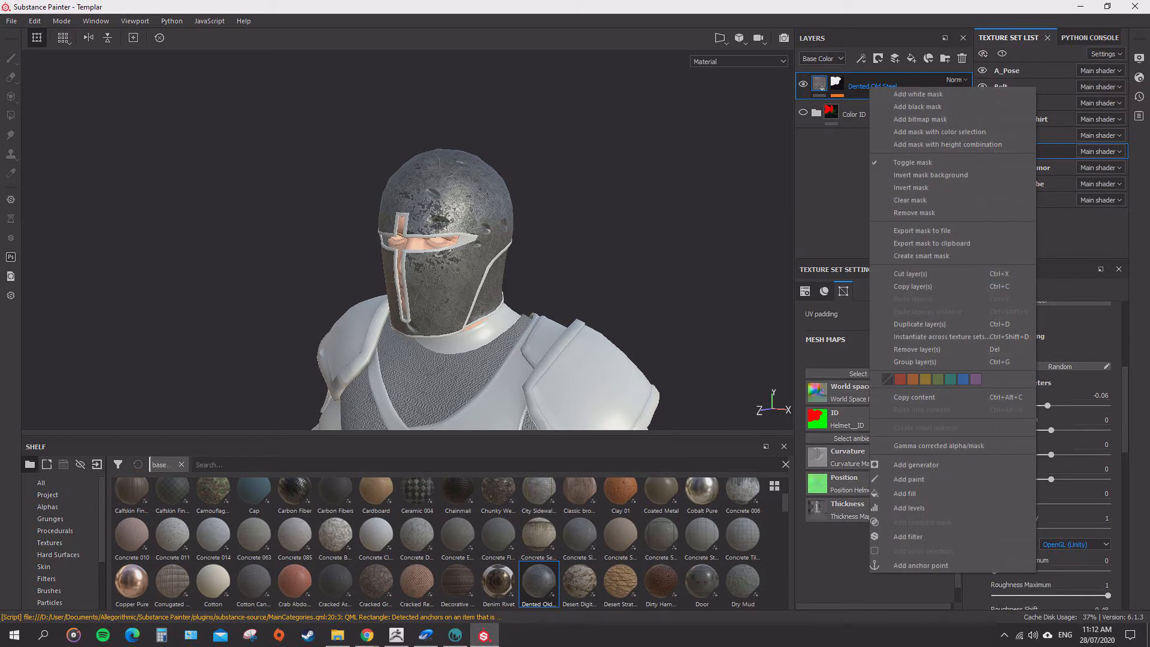
{"action": "left_click", "coordinate": [919, 324]}
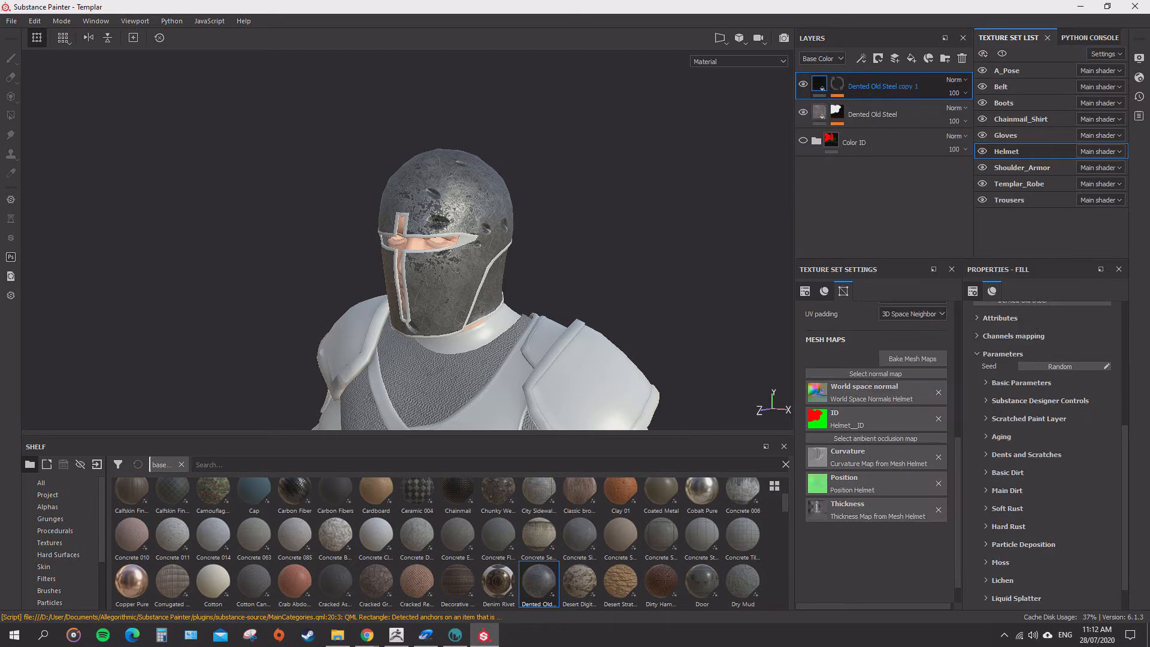
{"action": "right_click", "coordinate": [878, 86]}
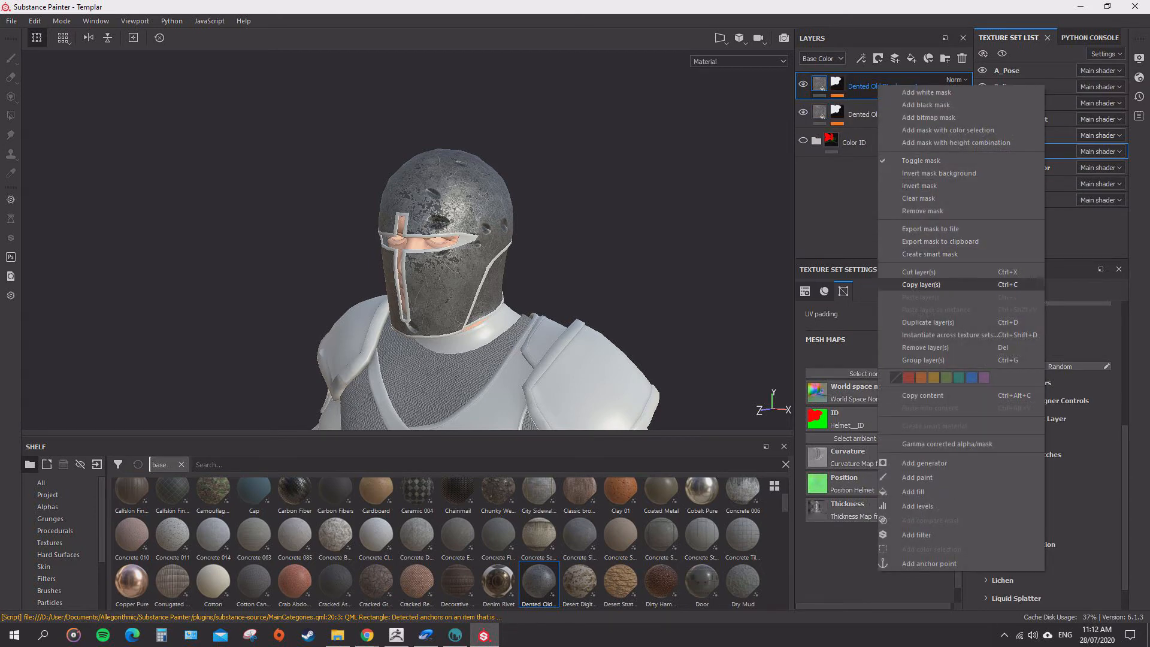
{"action": "left_click", "coordinate": [947, 130]}
{"action": "left_click", "coordinate": [1099, 411]}
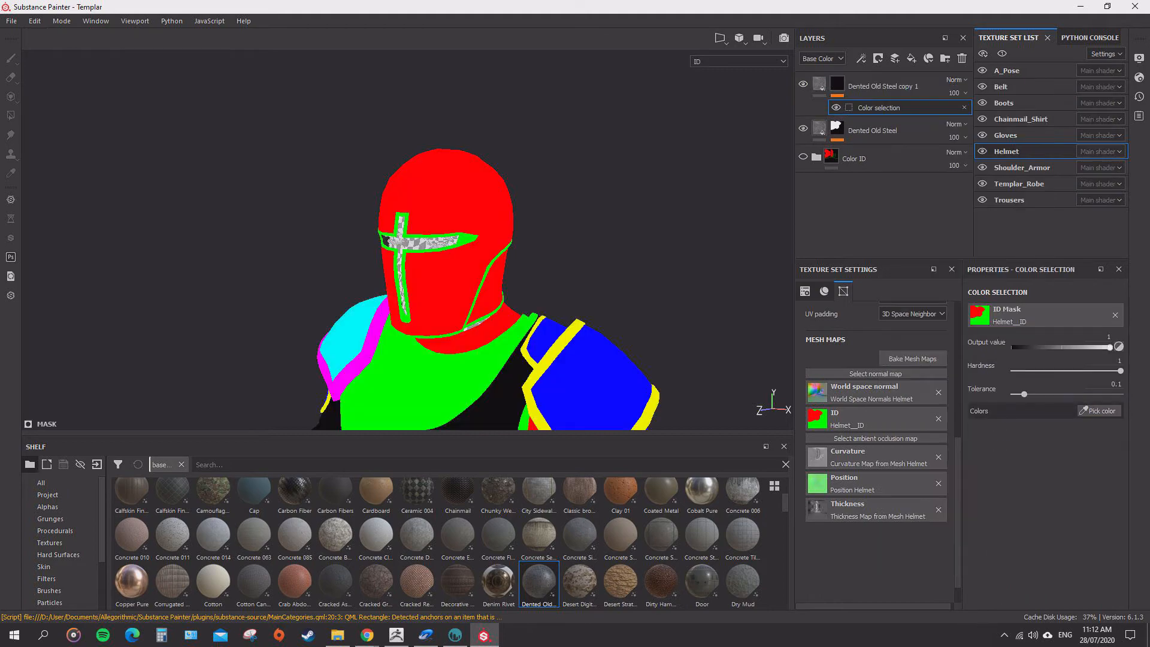
{"action": "left_click", "coordinate": [469, 238]}
{"action": "mouse_move", "coordinate": [469, 238]}
{"action": "left_mouse_down", "text": "alt"}
{"action": "mouse_move", "coordinate": [458, 120]}
{"action": "mouse_move", "coordinate": [459, 236]}
{"action": "left_mouse_up", "text": "alt"}
{"action": "middle_click_drag", "start_coordinate": [458, 236], "coordinate": [449, 161], "text": "alt"}
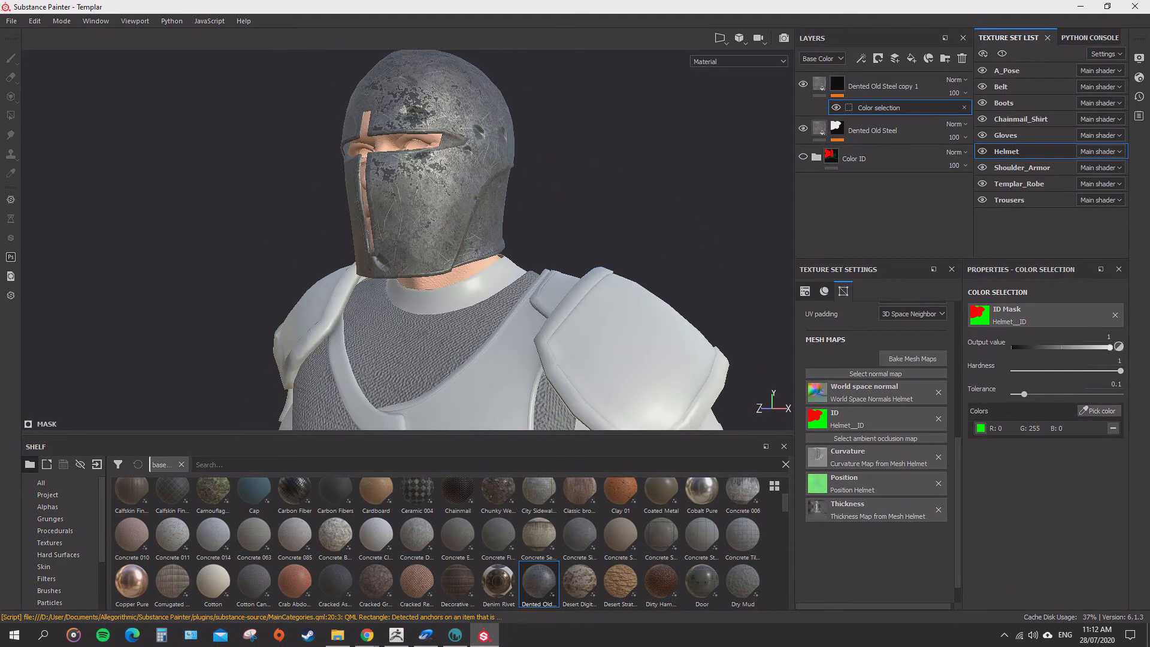
{"action": "right_click_drag", "start_coordinate": [449, 162], "coordinate": [497, 174], "text": "alt"}
{"action": "left_click_drag", "start_coordinate": [497, 173], "coordinate": [513, 231], "text": "alt"}
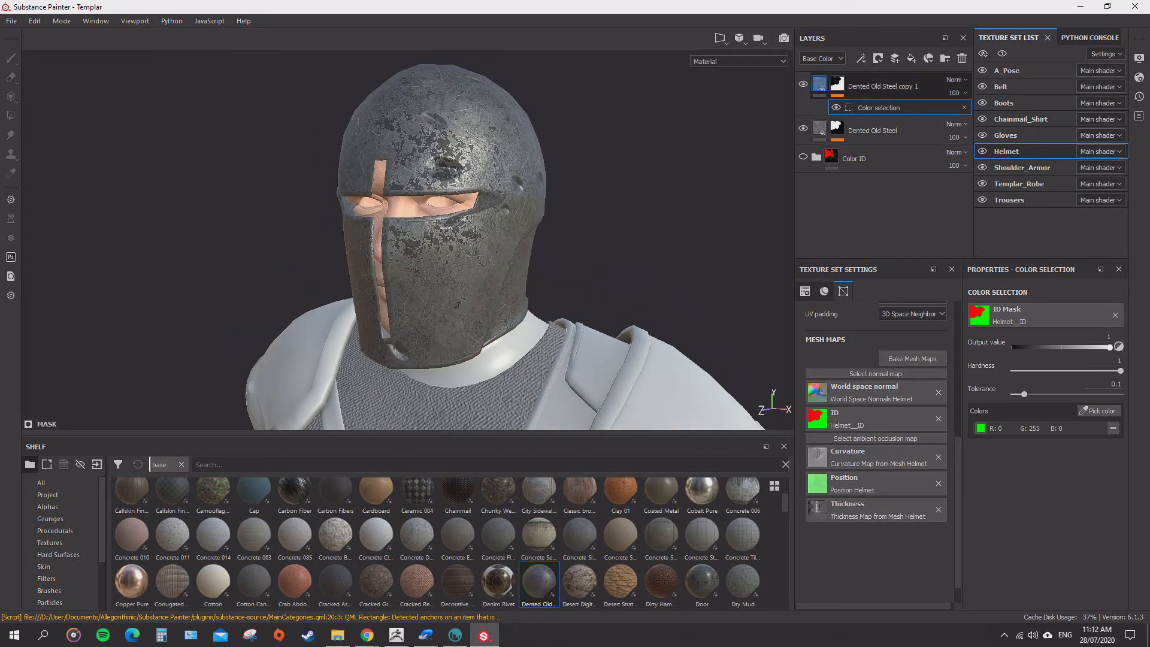
Darken the trim's copied steel material by setting its Color Lightness to -0.12.
{"action": "left_click", "coordinate": [820, 84]}
{"action": "scroll", "coordinate": [1045, 431], "scroll_direction": "down", "scroll_amount": 4}
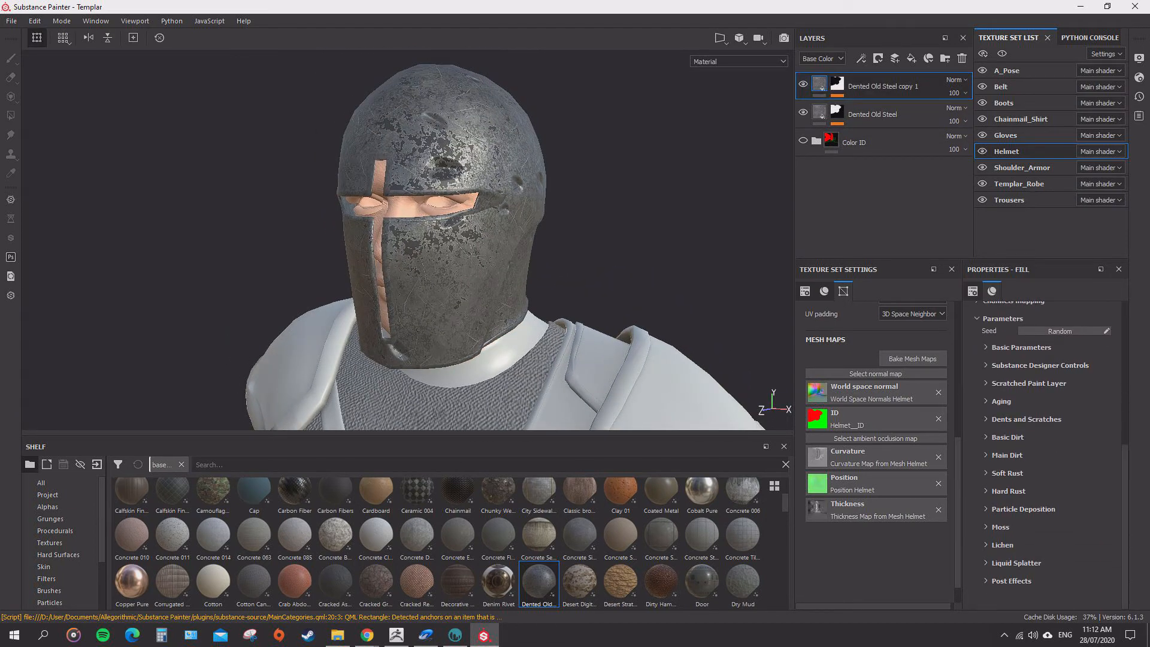
{"action": "scroll", "coordinate": [1045, 443], "scroll_direction": "up", "scroll_amount": 5}
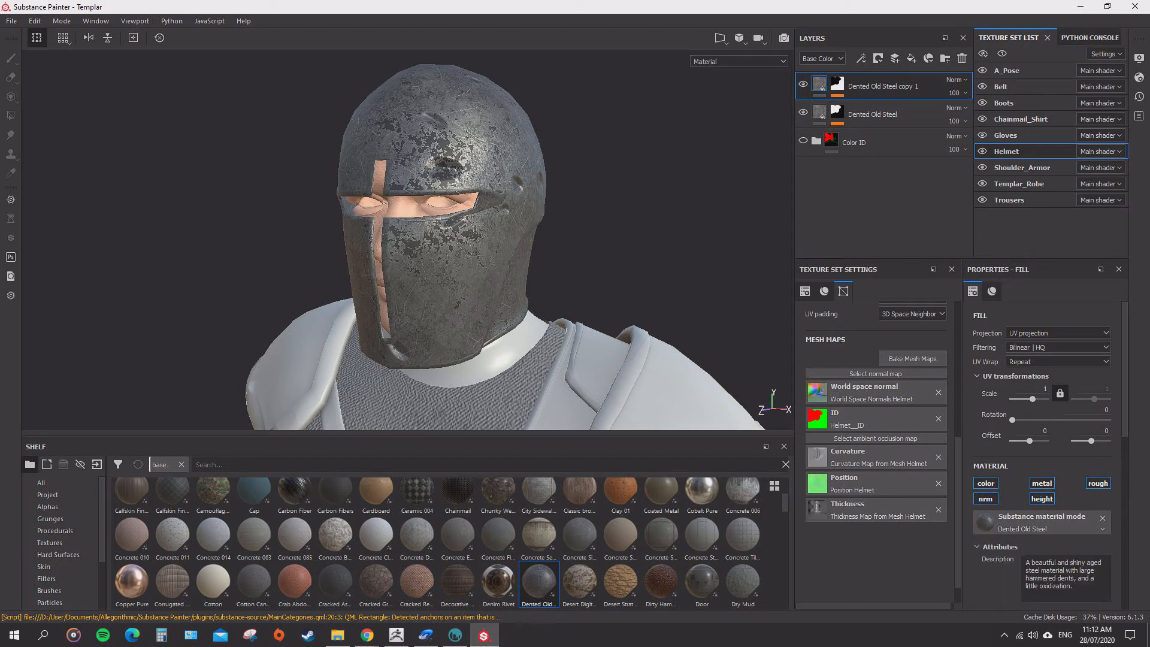
{"action": "scroll", "coordinate": [1045, 443], "scroll_direction": "down", "scroll_amount": 5}
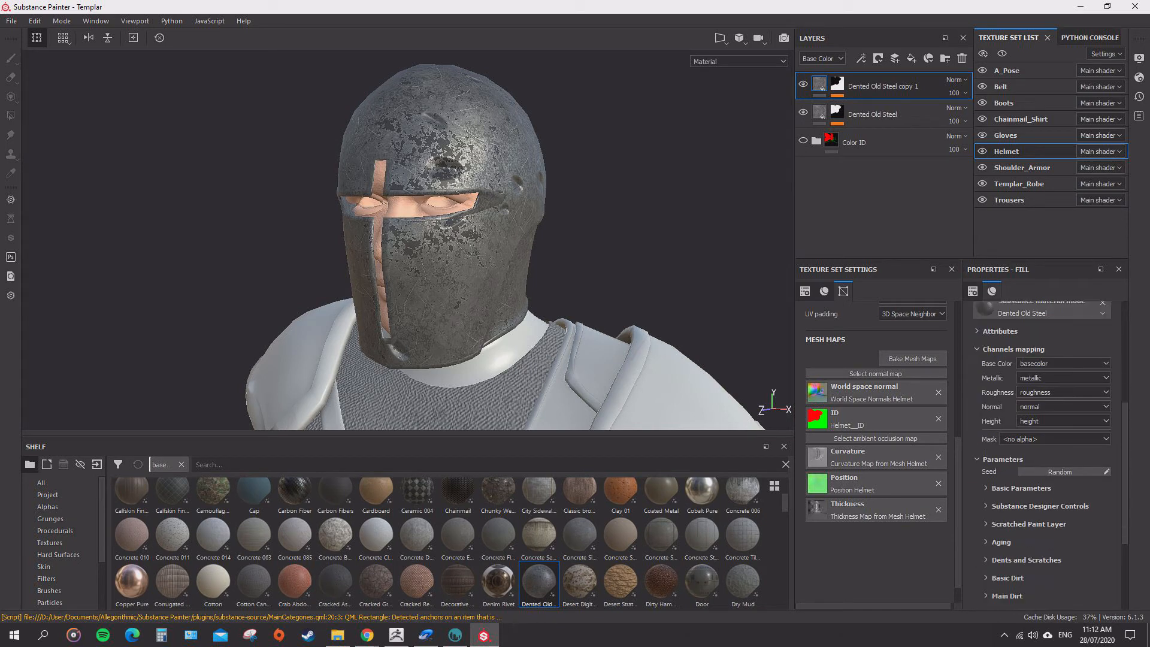
{"action": "left_click", "coordinate": [1021, 380]}
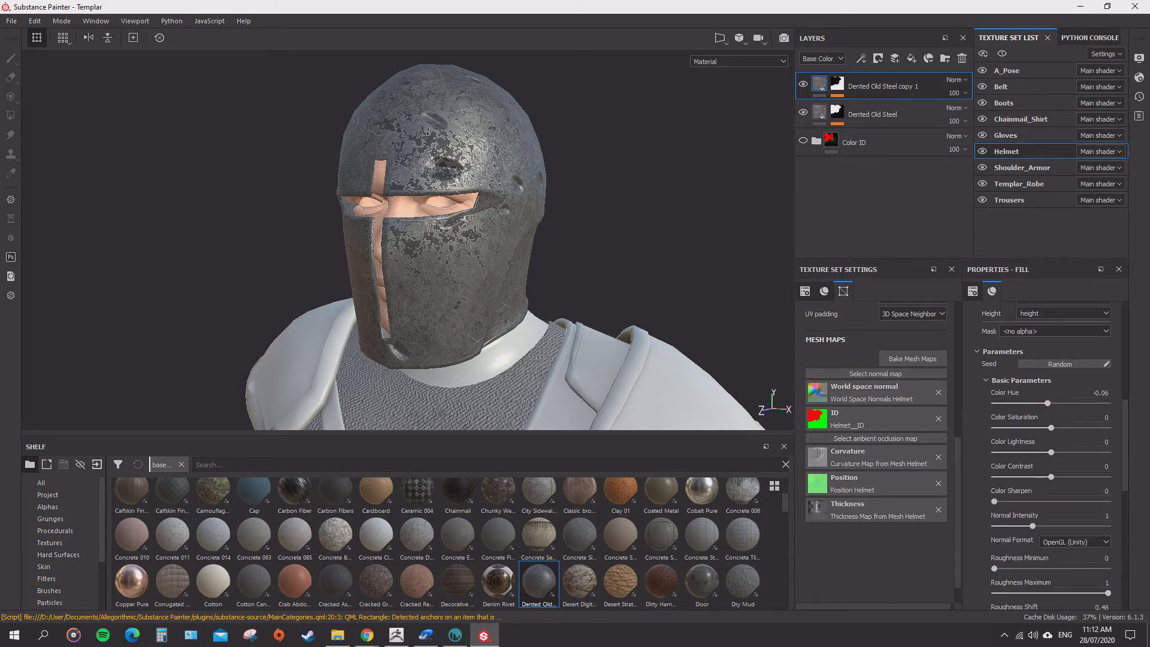
{"action": "left_click_drag", "start_coordinate": [1051, 453], "coordinate": [1042, 452]}
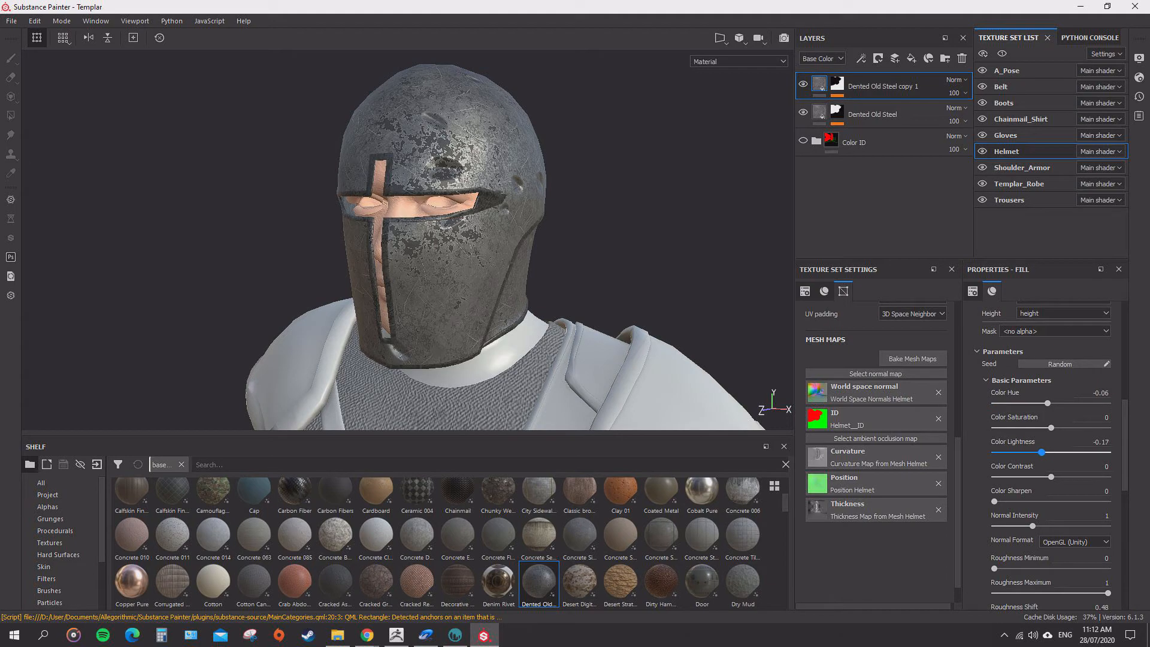
Examine the darker trim against the helmet shell from different angles and distances.
{"action": "scroll", "coordinate": [455, 171], "scroll_direction": "down", "scroll_amount": 3}
{"action": "middle_click_drag", "start_coordinate": [455, 171], "coordinate": [505, 403], "text": "alt"}
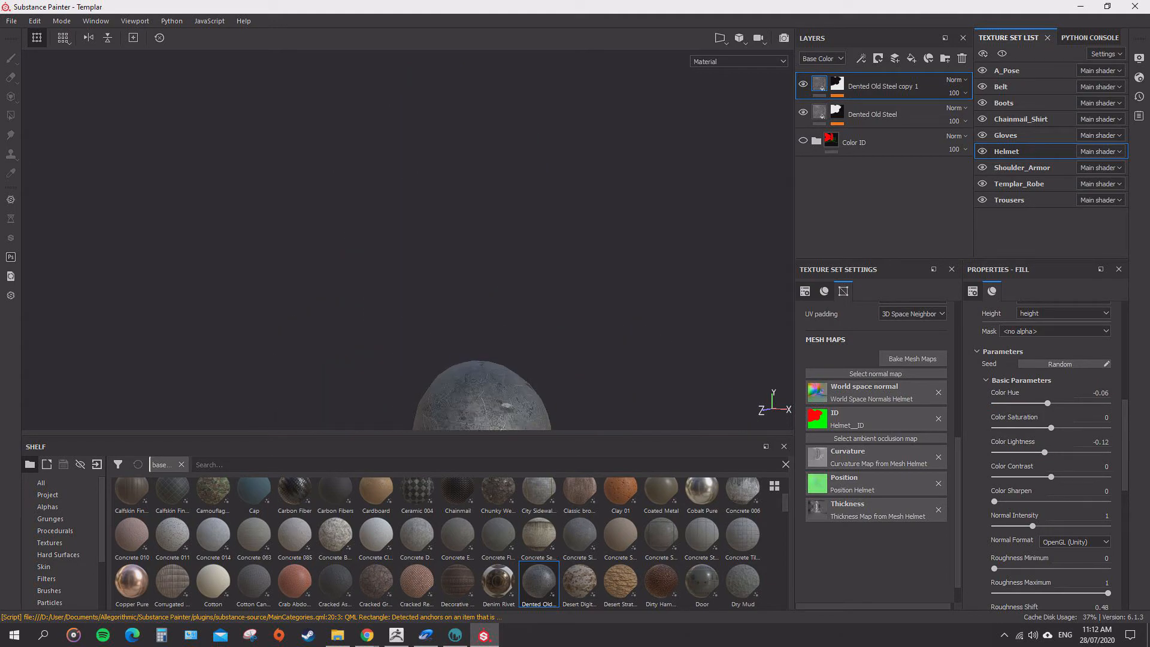
{"action": "left_click_drag", "start_coordinate": [506, 403], "coordinate": [443, 395], "text": "alt"}
{"action": "middle_click_drag", "start_coordinate": [443, 395], "coordinate": [398, 164], "text": "alt"}
{"action": "left_click_drag", "start_coordinate": [398, 163], "coordinate": [479, 180], "text": "alt"}
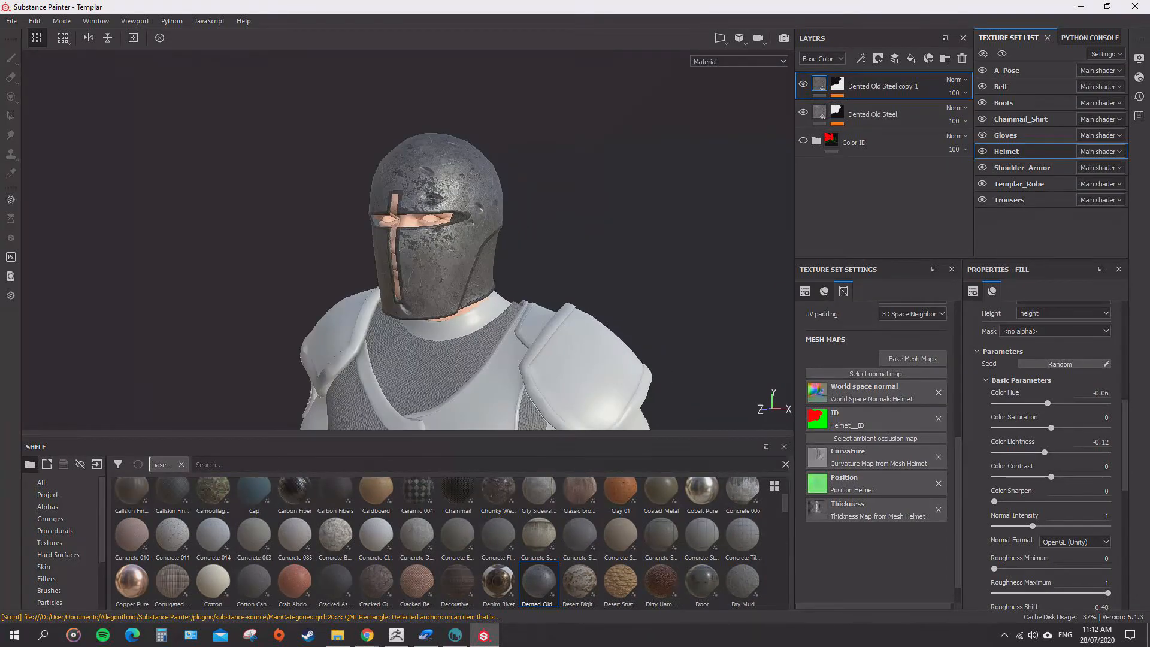
{"action": "scroll", "coordinate": [479, 179], "scroll_direction": "up", "scroll_amount": 2}
{"action": "middle_click_drag", "start_coordinate": [479, 179], "coordinate": [474, 113], "text": "alt"}
{"action": "left_click_drag", "start_coordinate": [473, 114], "coordinate": [432, 180], "text": "alt"}
{"action": "scroll", "coordinate": [576, 122], "scroll_direction": "down", "scroll_amount": 2}
{"action": "scroll", "coordinate": [432, 180], "scroll_direction": "up", "scroll_amount": 2}
{"action": "middle_click_drag", "start_coordinate": [431, 180], "coordinate": [415, 130], "text": "alt"}
{"action": "scroll", "coordinate": [60, 566], "scroll_direction": "down", "scroll_amount": 3}
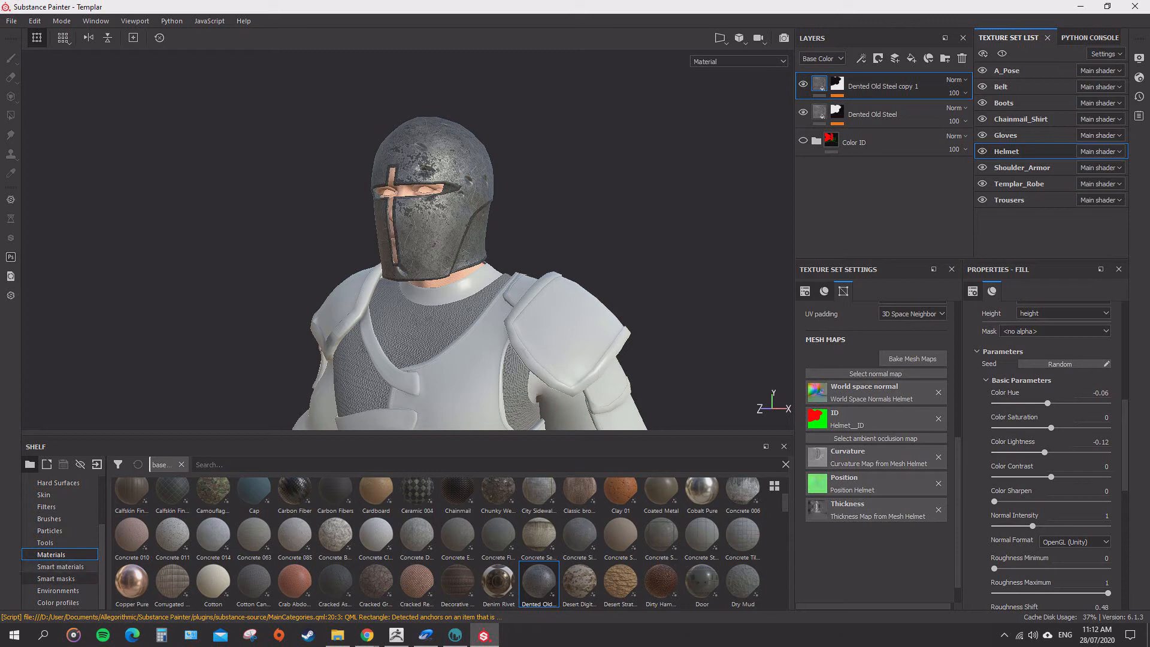
Try the Edges Dusty smart mask on the trim's Dented Old Steel copy 1 layer.
{"action": "left_click", "coordinate": [56, 578]}
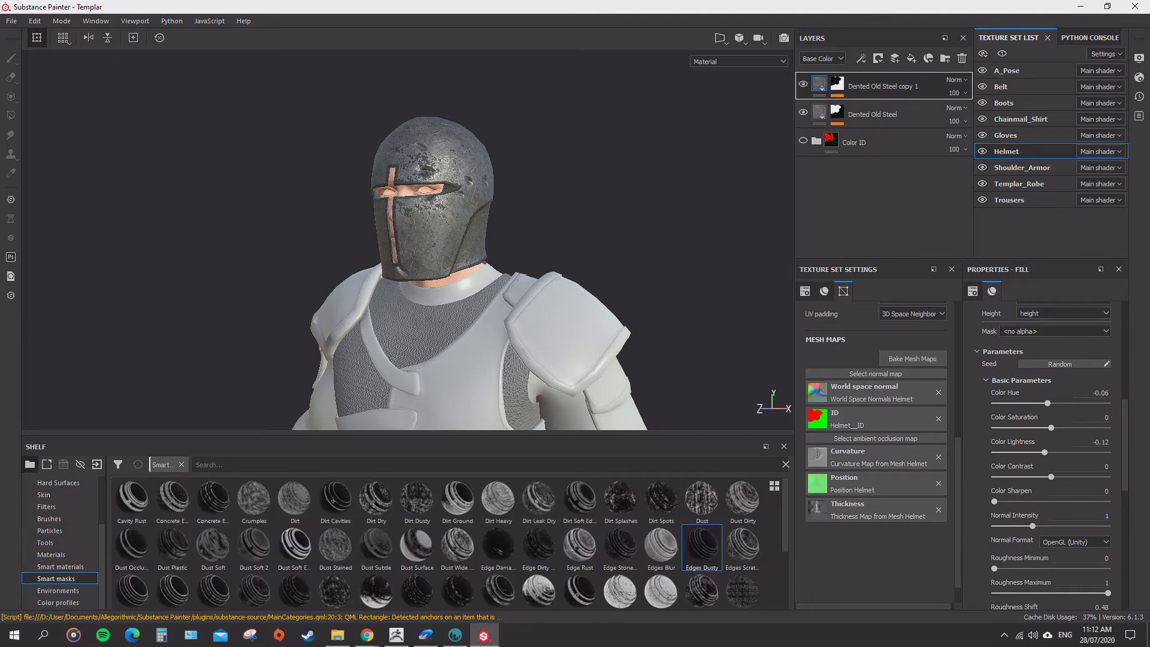
{"action": "left_click_drag", "start_coordinate": [702, 547], "coordinate": [882, 87]}
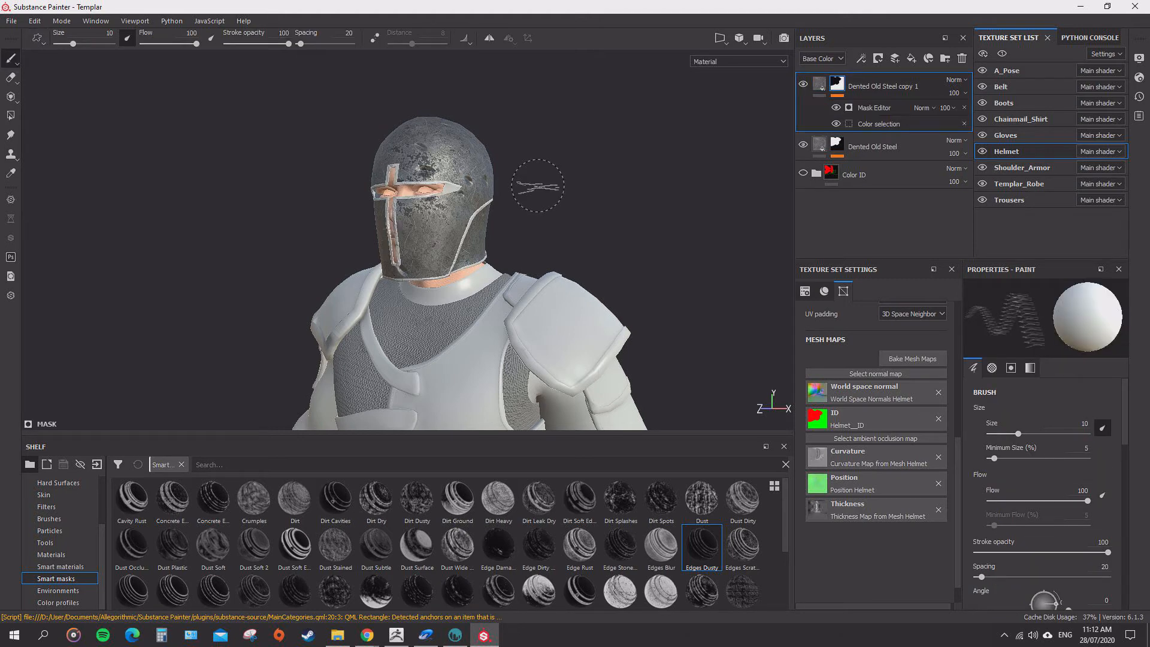
{"action": "key", "text": "ctrl+z"}
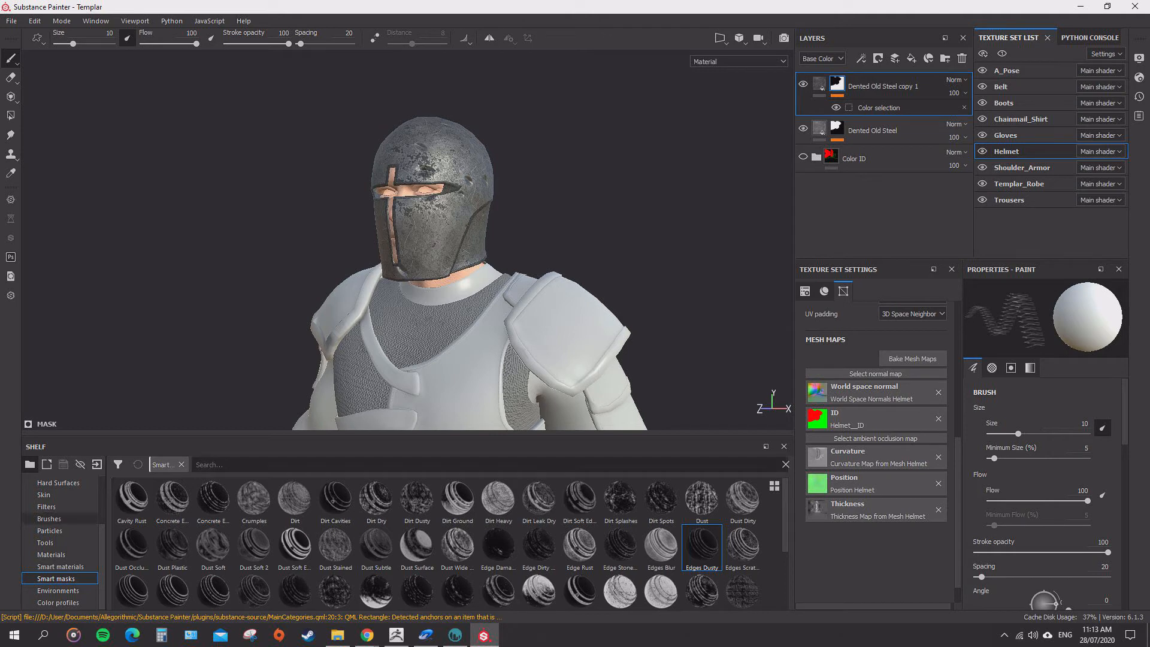
Look through the shelf's filters, alphas, grunges, hard surfaces and brushes.
{"action": "left_click", "coordinate": [46, 507]}
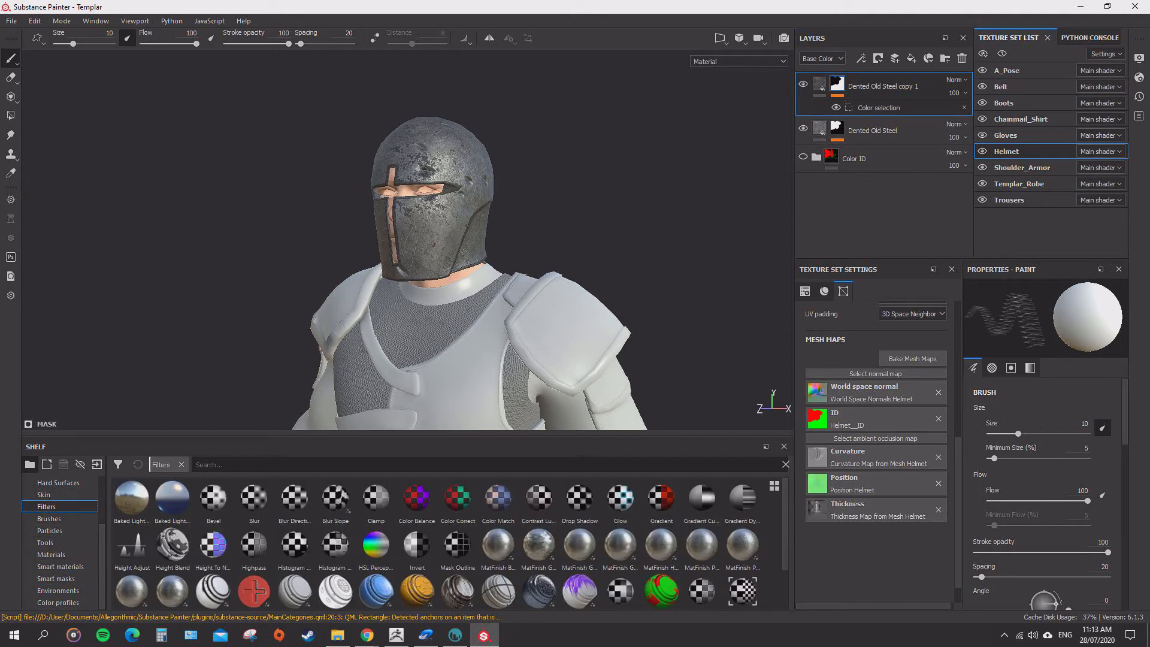
{"action": "scroll", "coordinate": [60, 506], "scroll_direction": "up", "scroll_amount": 3}
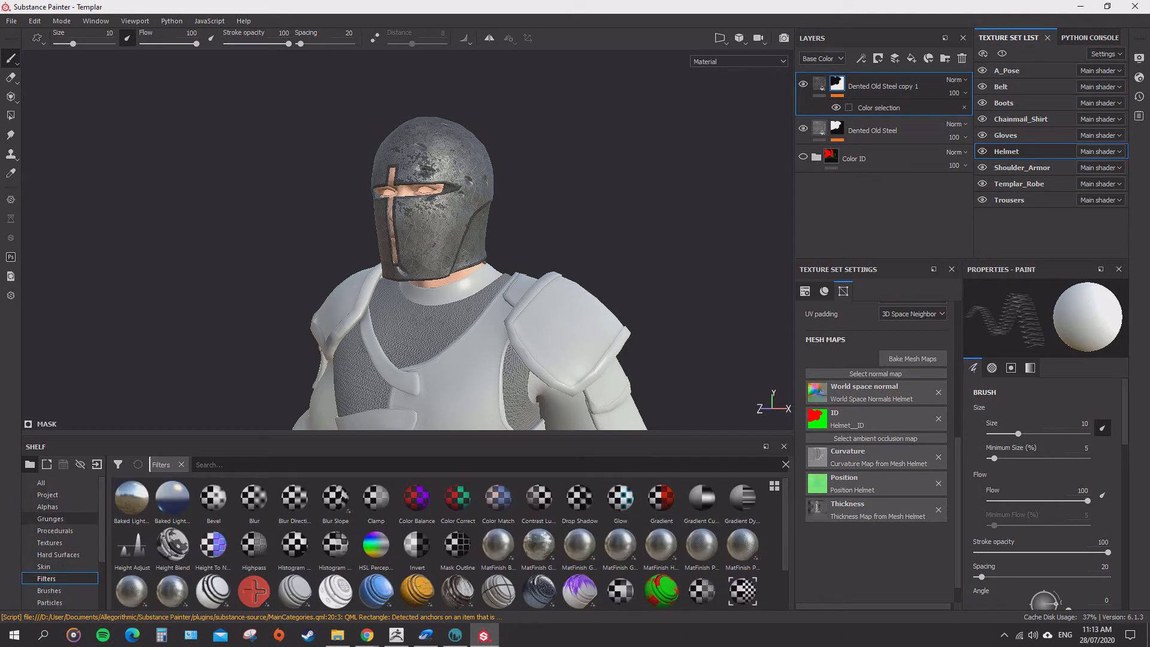
{"action": "left_click", "coordinate": [48, 507]}
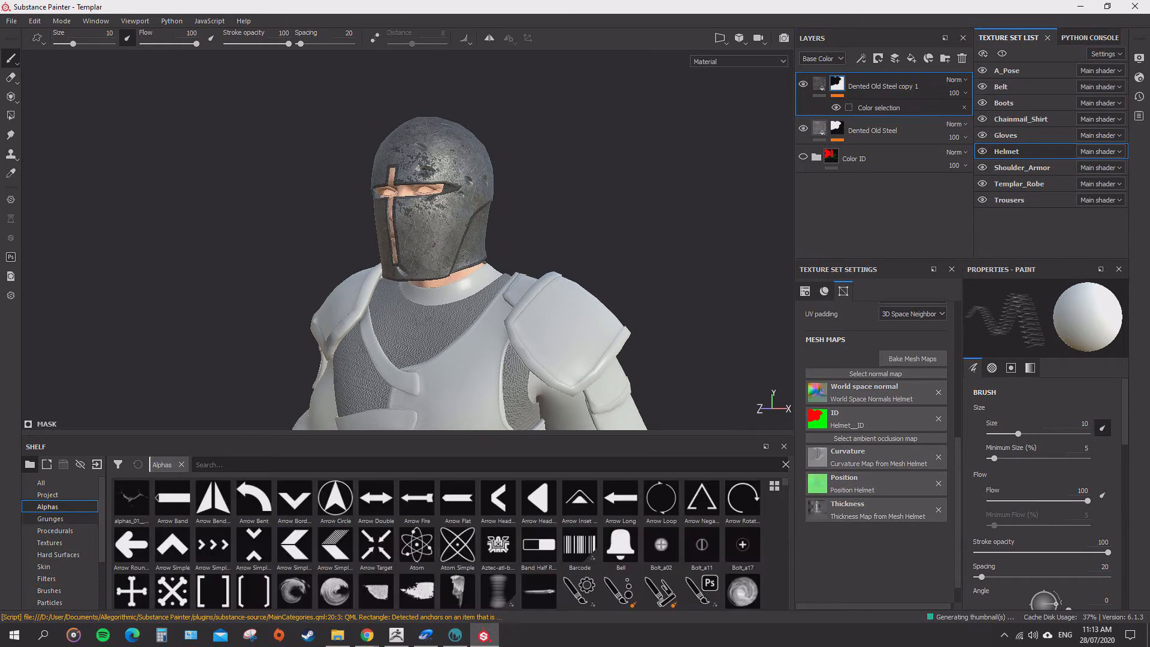
{"action": "left_click", "coordinate": [51, 518]}
{"action": "left_click", "coordinate": [58, 554]}
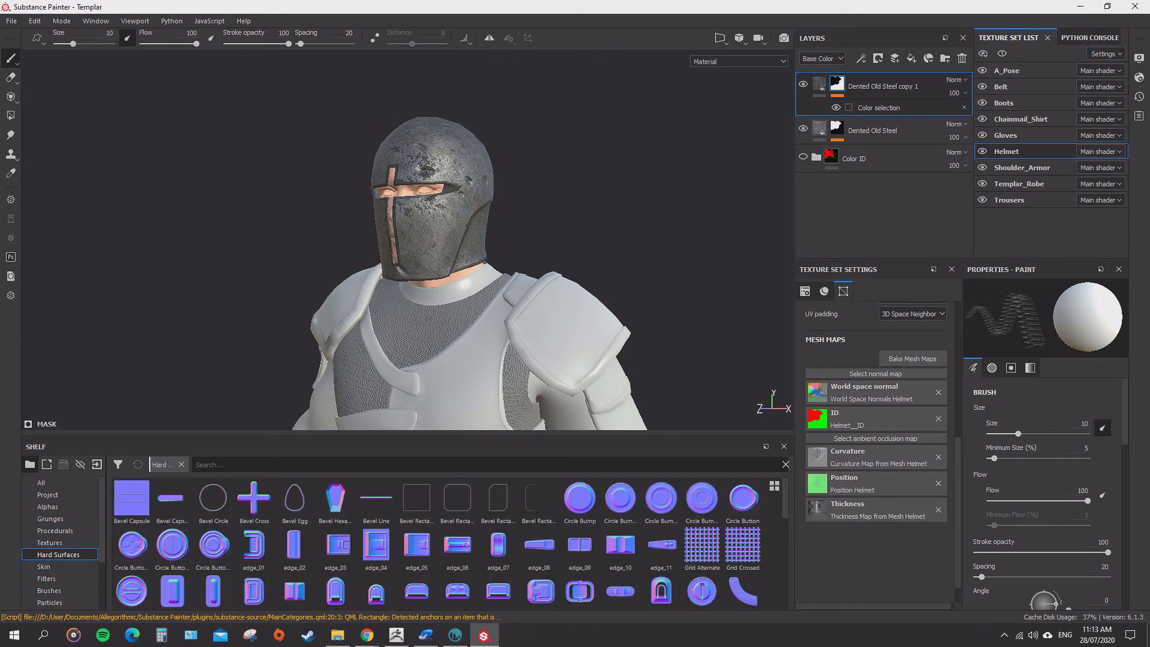
{"action": "scroll", "coordinate": [60, 543], "scroll_direction": "down", "scroll_amount": 3}
{"action": "left_click", "coordinate": [50, 518]}
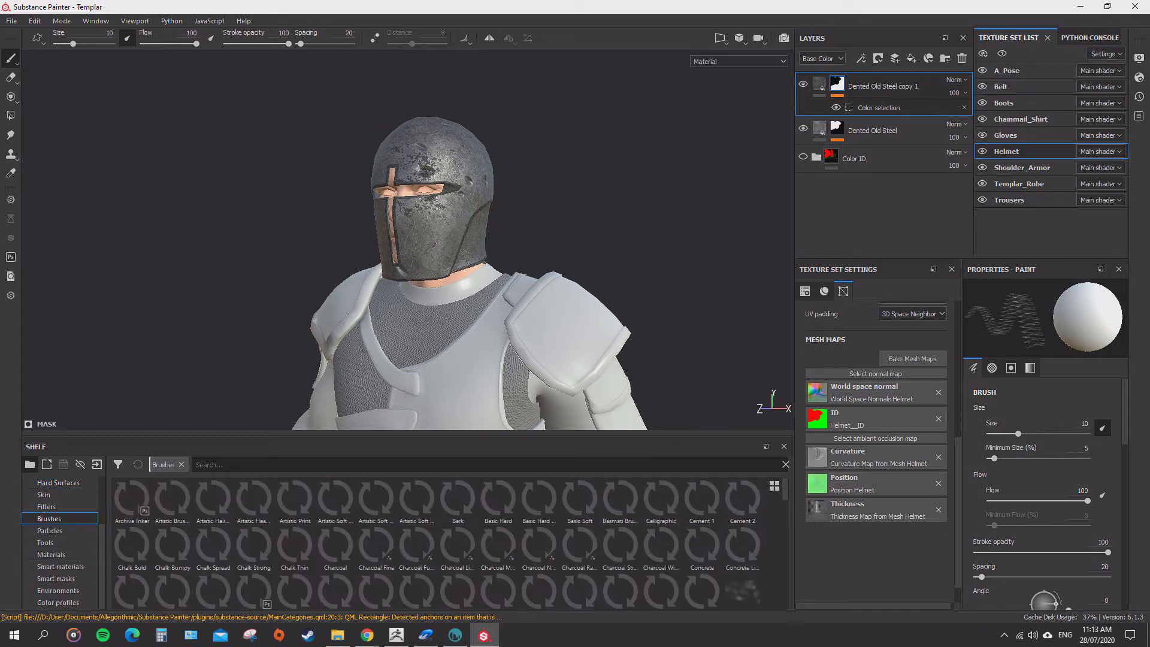
Examine the helmet and shoulder armor from behind, the side and the front at different distances.
{"action": "right_click_drag", "start_coordinate": [572, 372], "coordinate": [552, 167], "text": "alt"}
{"action": "middle_click_drag", "start_coordinate": [572, 354], "coordinate": [492, 202], "text": "alt"}
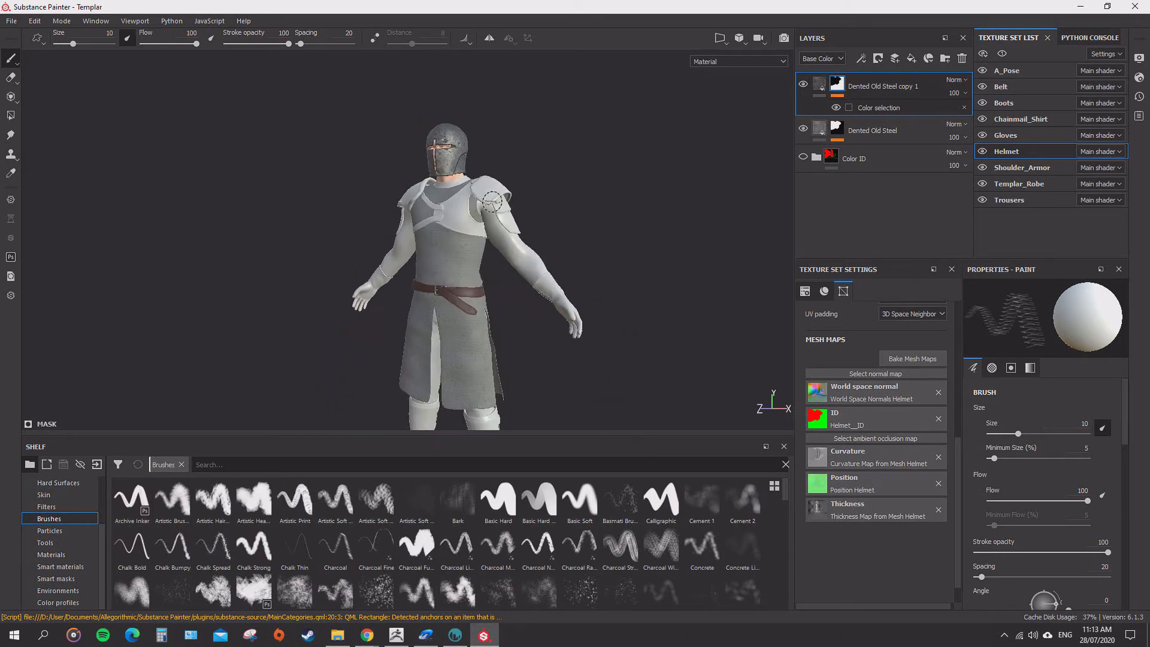
{"action": "left_click_drag", "start_coordinate": [492, 201], "coordinate": [174, 318], "text": "alt"}
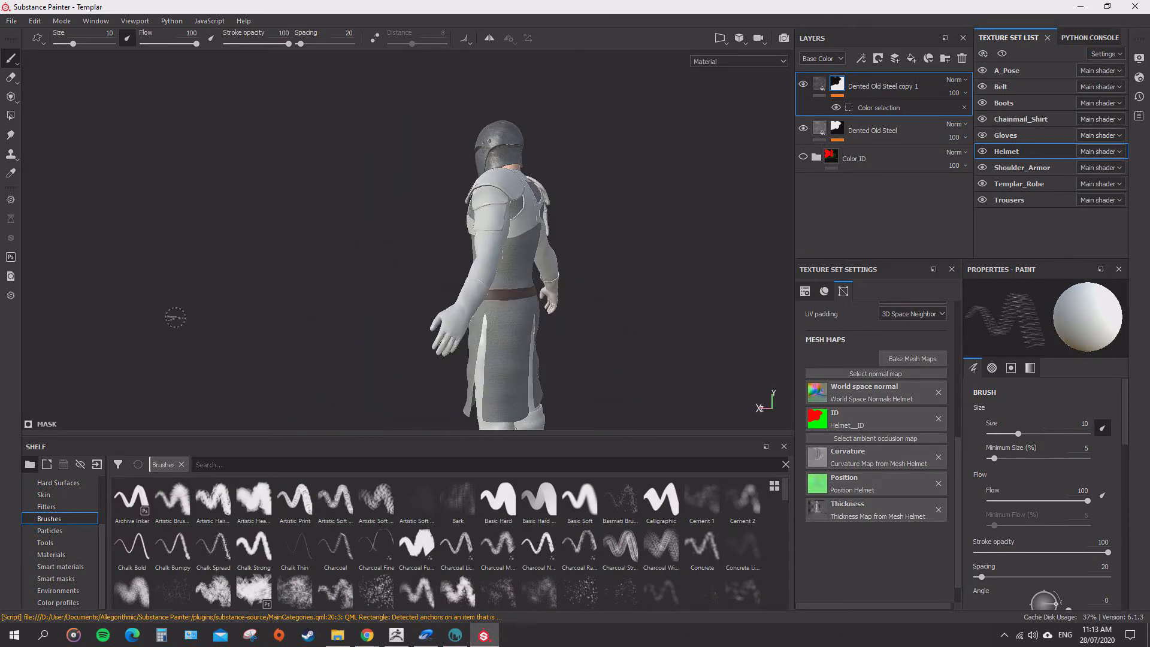
{"action": "right_click_drag", "start_coordinate": [174, 318], "coordinate": [365, 102], "text": "alt"}
{"action": "middle_click_drag", "start_coordinate": [365, 102], "coordinate": [371, 288], "text": "alt"}
{"action": "left_click_drag", "start_coordinate": [372, 288], "coordinate": [221, 288], "text": "alt"}
{"action": "right_click_drag", "start_coordinate": [222, 287], "coordinate": [354, 114], "text": "alt"}
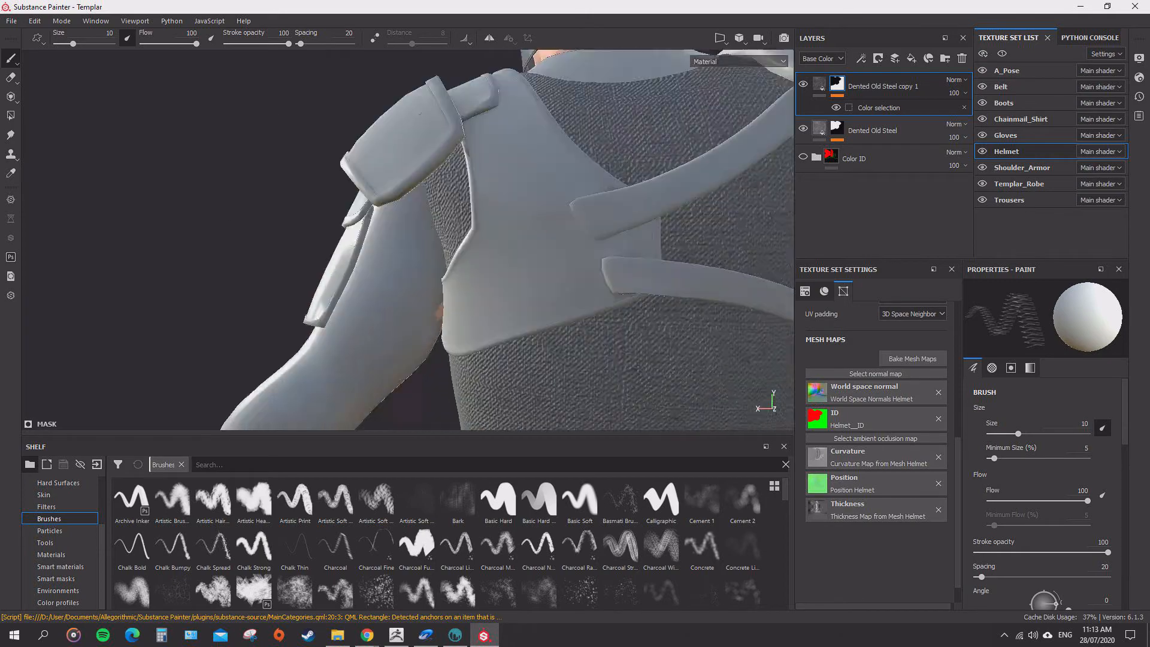
{"action": "middle_click_drag", "start_coordinate": [353, 113], "coordinate": [345, 288], "text": "alt"}
{"action": "left_click_drag", "start_coordinate": [346, 286], "coordinate": [519, 111], "text": "alt"}
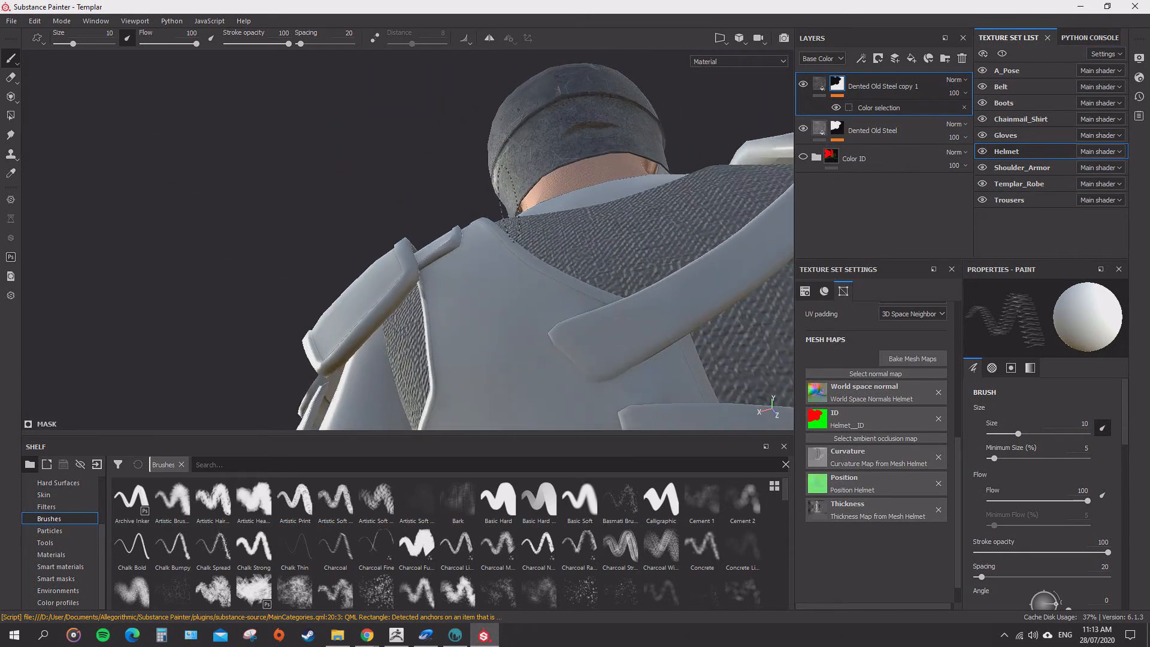
{"action": "right_click_drag", "start_coordinate": [510, 202], "coordinate": [384, 239], "text": "alt"}
{"action": "left_click_drag", "start_coordinate": [384, 240], "coordinate": [491, 353], "text": "alt"}
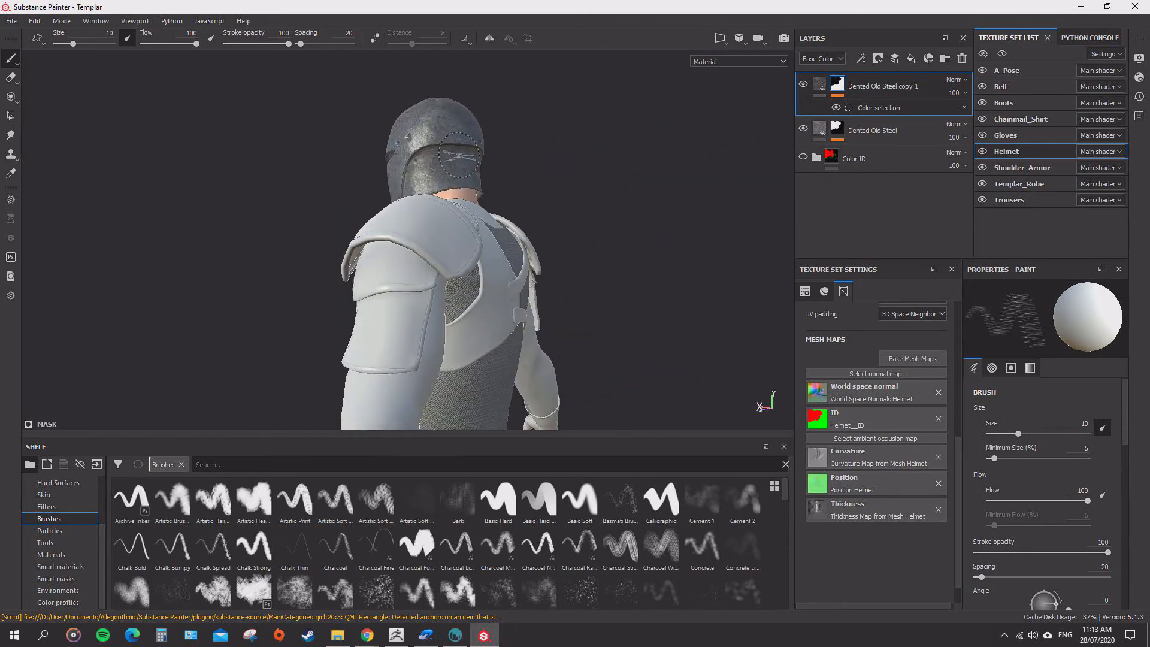
{"action": "left_click_drag", "start_coordinate": [459, 155], "coordinate": [689, 171], "text": "alt"}
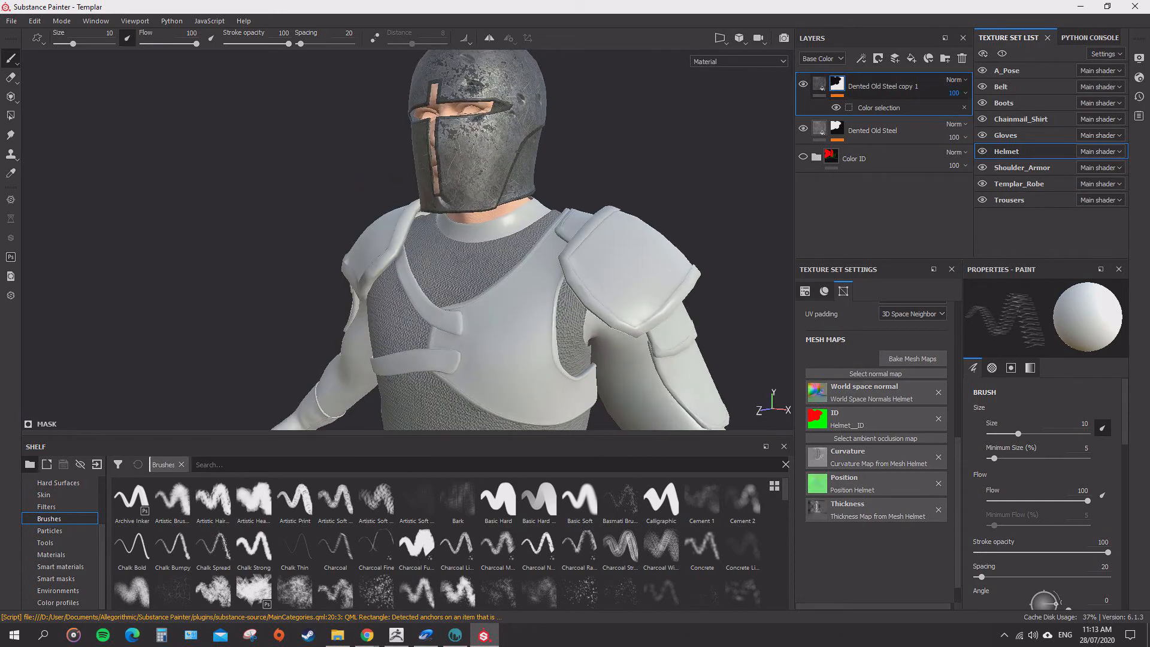
Hide the A_Pose texture set so that the body no longer shows beneath the helmet and armor.
{"action": "left_click", "coordinate": [982, 70]}
{"action": "right_click_drag", "start_coordinate": [677, 173], "coordinate": [575, 198], "text": "alt"}
{"action": "left_click_drag", "start_coordinate": [575, 197], "coordinate": [629, 173], "text": "alt"}
{"action": "right_click_drag", "start_coordinate": [629, 174], "coordinate": [586, 148], "text": "alt"}
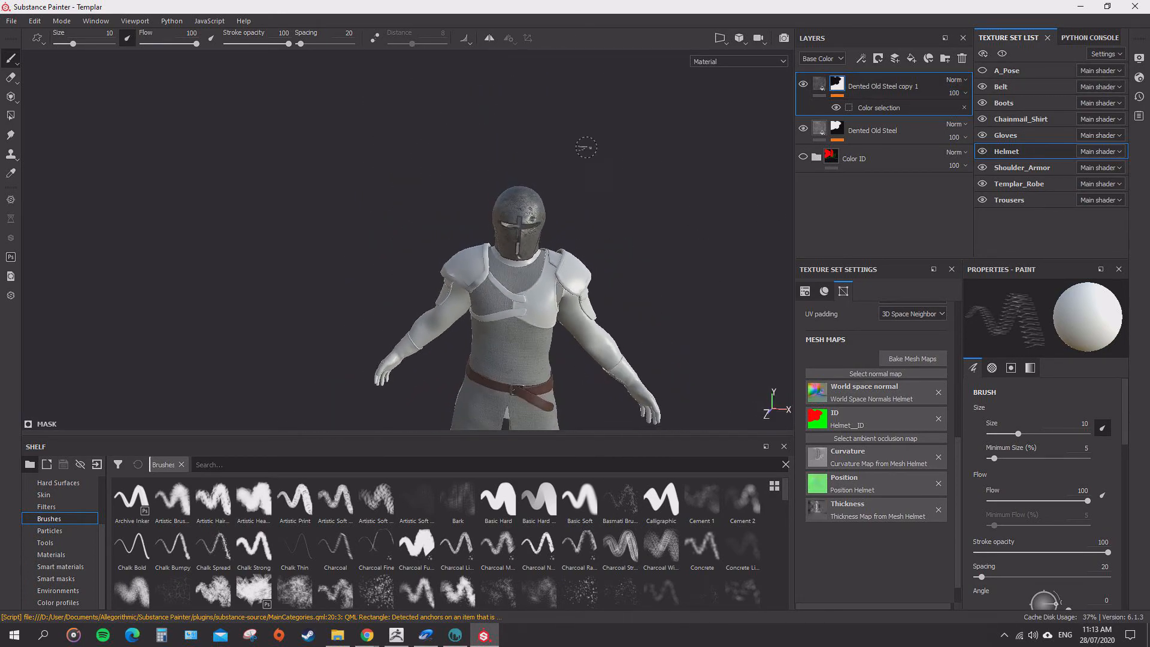
Examine the knight without the body from the front and back, both from afar and close to the helmet.
{"action": "middle_click_drag", "start_coordinate": [710, 378], "coordinate": [667, 256], "text": "alt"}
{"action": "left_click_drag", "start_coordinate": [668, 256], "coordinate": [606, 336], "text": "alt"}
{"action": "right_click_drag", "start_coordinate": [605, 336], "coordinate": [557, 323], "text": "alt"}
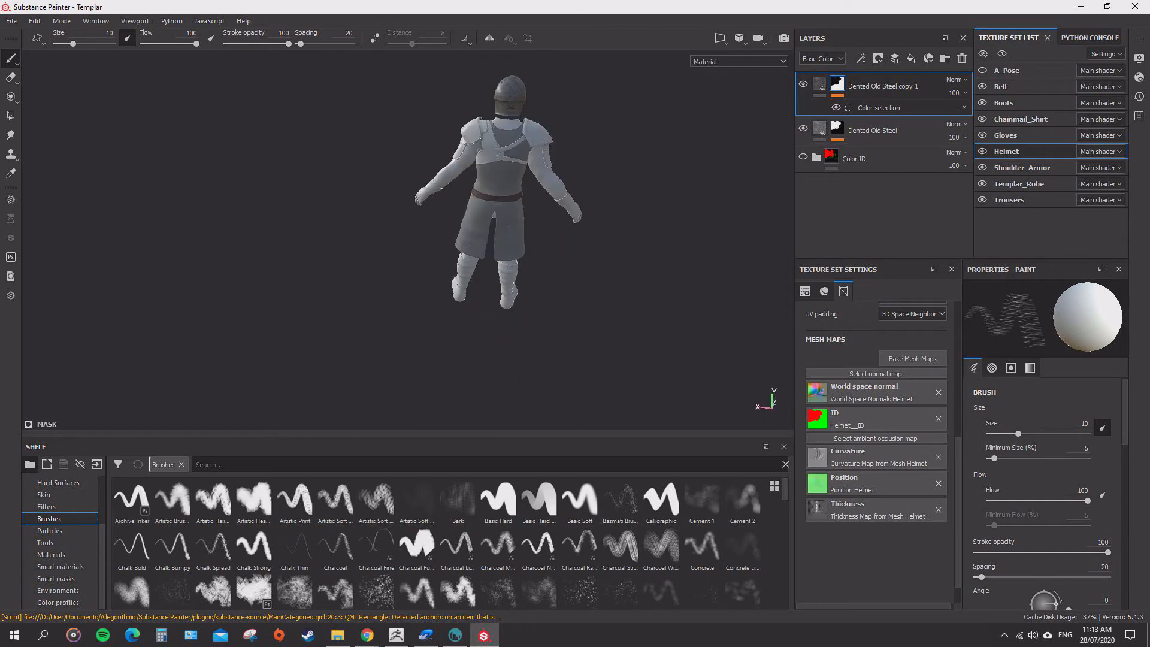
{"action": "left_click_drag", "start_coordinate": [557, 324], "coordinate": [531, 317], "text": "alt"}
{"action": "right_click_drag", "start_coordinate": [530, 316], "coordinate": [779, 227], "text": "alt"}
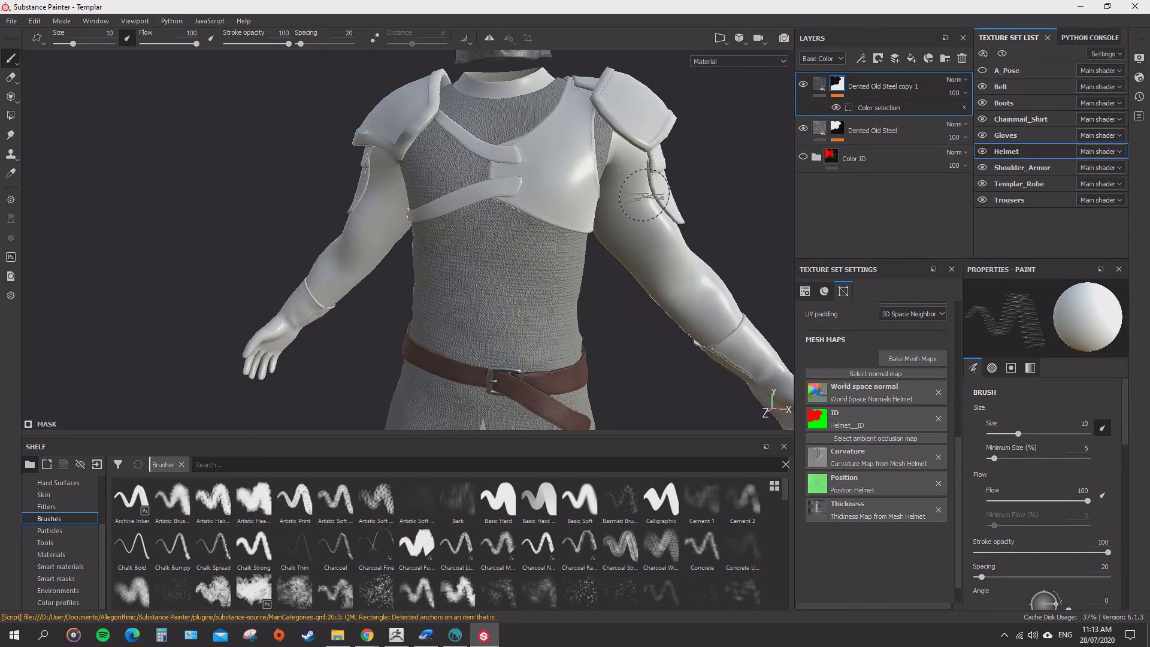
{"action": "left_click_drag", "start_coordinate": [779, 228], "coordinate": [698, 200], "text": "alt"}
{"action": "middle_click_drag", "start_coordinate": [698, 141], "coordinate": [656, 335], "text": "alt"}
{"action": "left_click_drag", "start_coordinate": [656, 335], "coordinate": [634, 308], "text": "alt"}
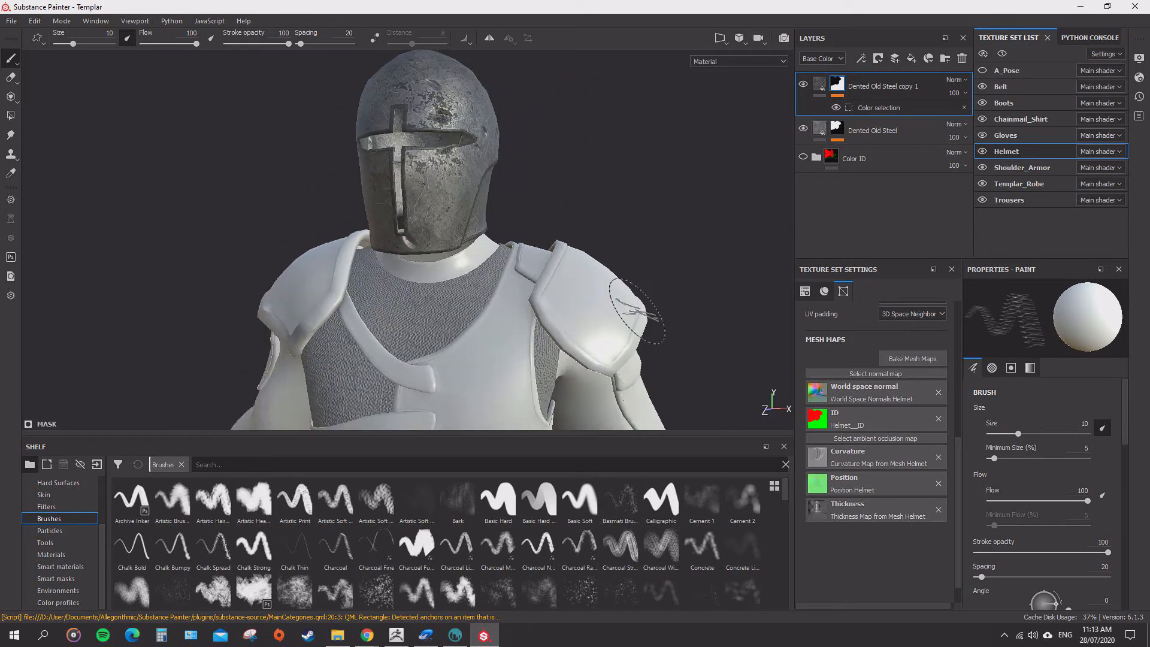
{"action": "right_click_drag", "start_coordinate": [634, 308], "coordinate": [569, 326], "text": "alt"}
{"action": "middle_click_drag", "start_coordinate": [569, 326], "coordinate": [629, 333], "text": "alt"}
{"action": "middle_click_drag", "start_coordinate": [482, 161], "coordinate": [486, 106], "text": "alt"}
{"action": "left_click_drag", "start_coordinate": [487, 107], "coordinate": [506, 119], "text": "alt"}
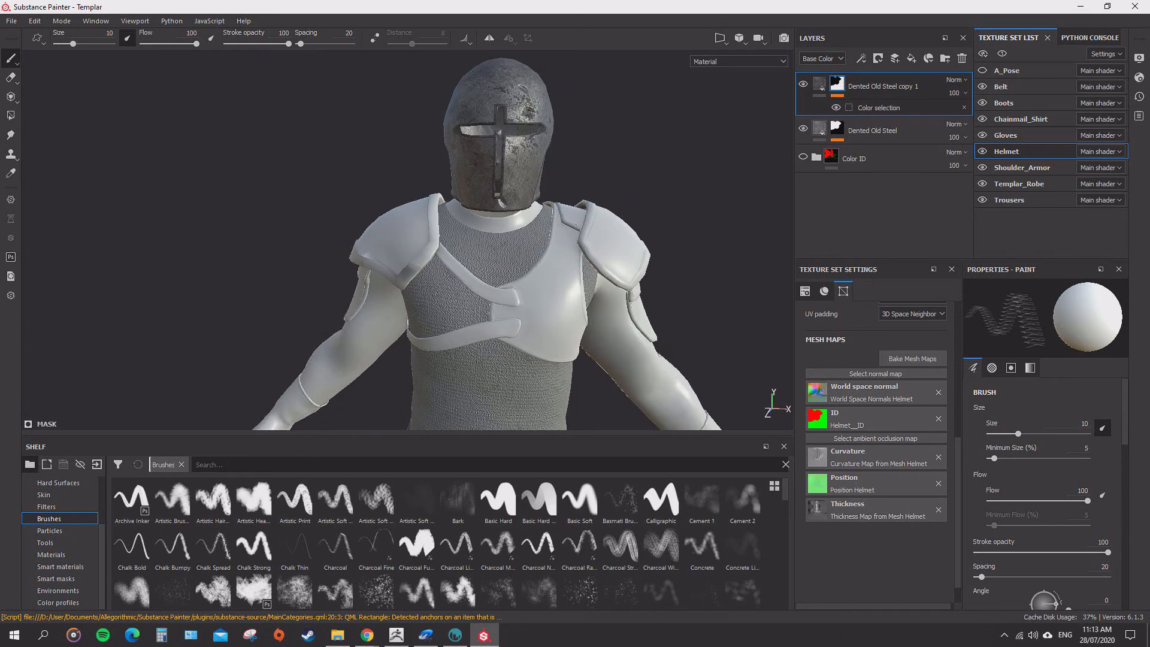
Copy the original Dented Old Steel layer from the Helmet texture set.
{"action": "left_click", "coordinate": [1021, 168]}
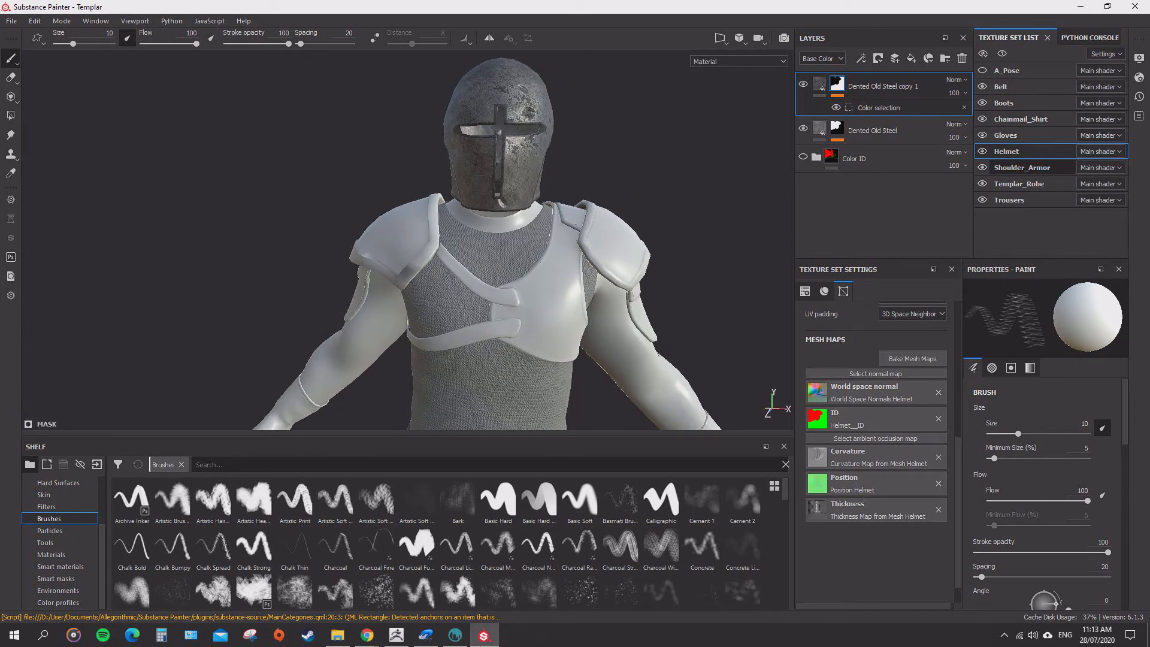
{"action": "left_click", "coordinate": [1006, 151]}
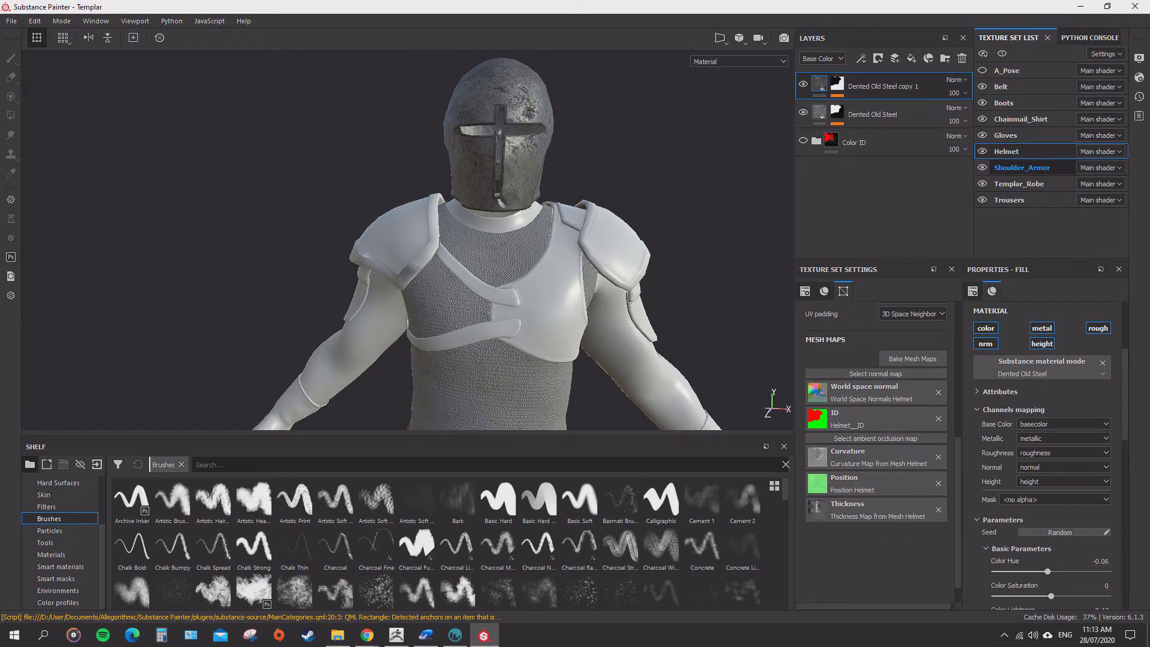
{"action": "left_click", "coordinate": [1021, 168]}
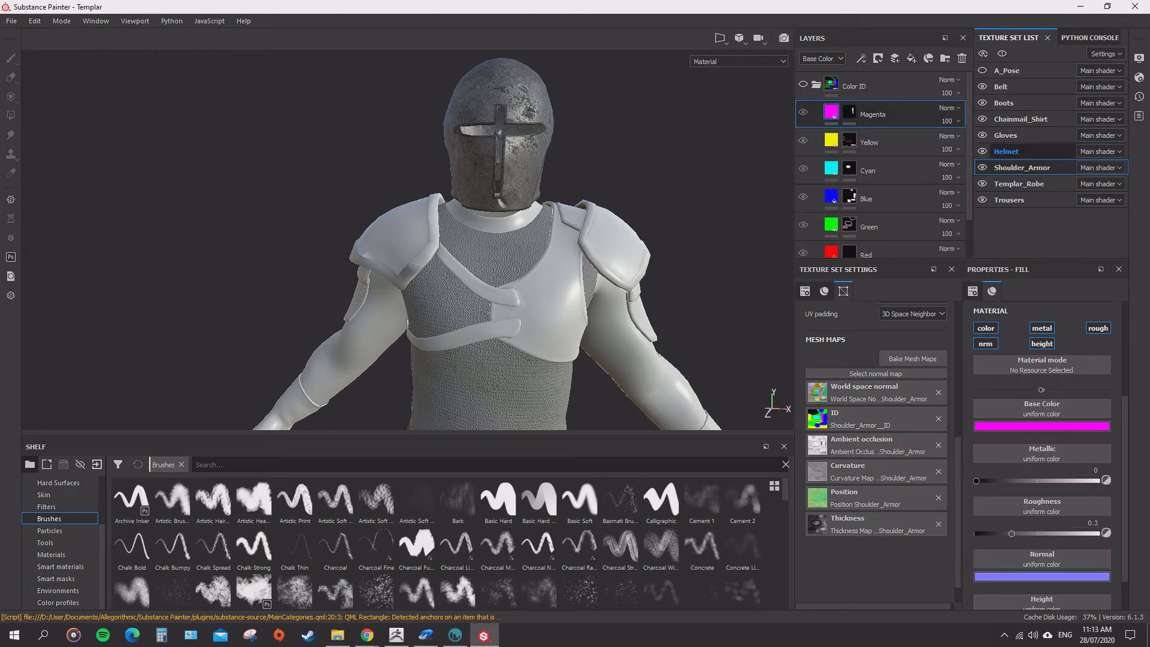
{"action": "left_click", "coordinate": [1006, 152]}
{"action": "left_click", "coordinate": [872, 114]}
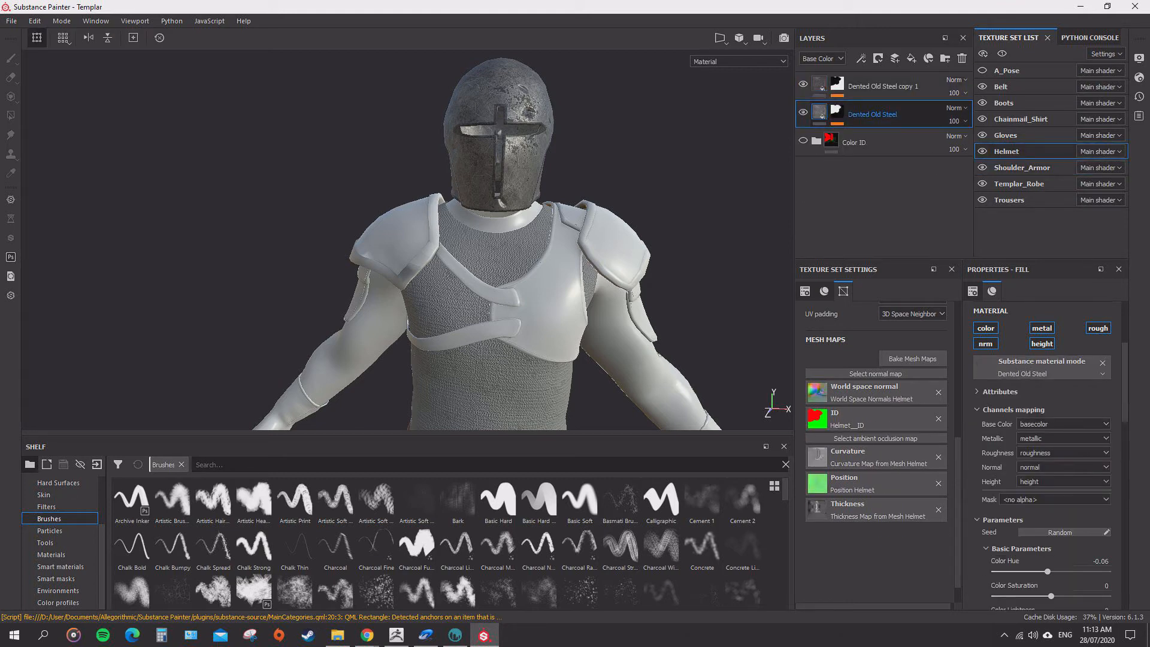
{"action": "right_click", "coordinate": [872, 115]}
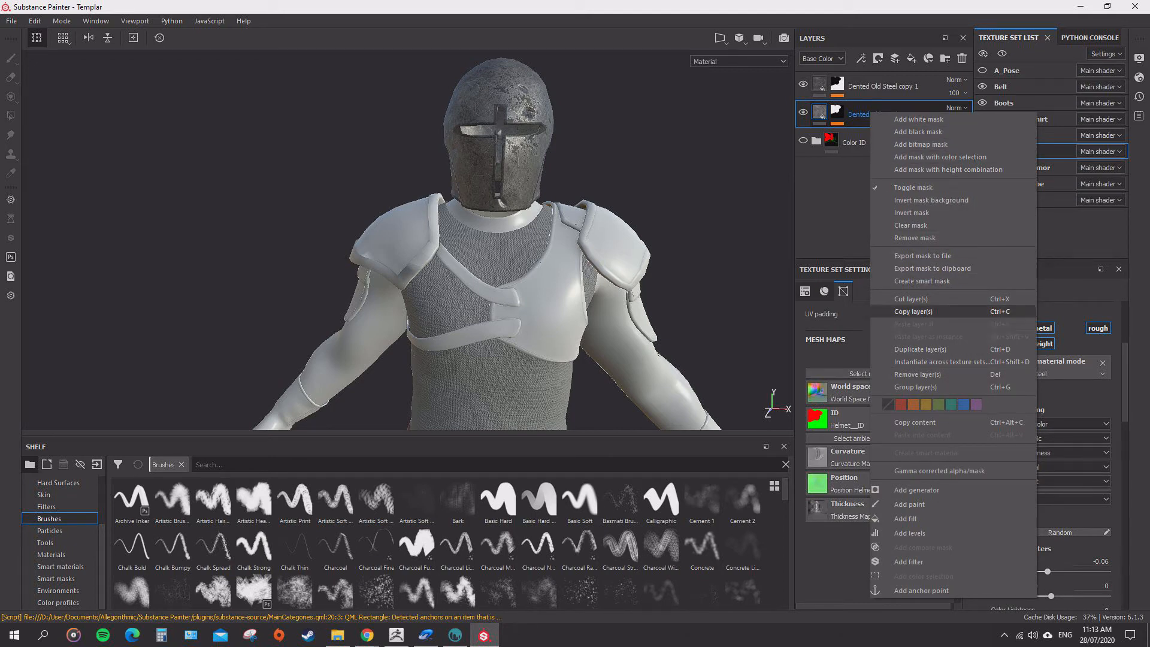
{"action": "left_click", "coordinate": [923, 311]}
Paste the copied Dented Old Steel layer into the Shoulder_Armor texture set and place it above the Color ID folder.
{"action": "left_click", "coordinate": [1022, 168]}
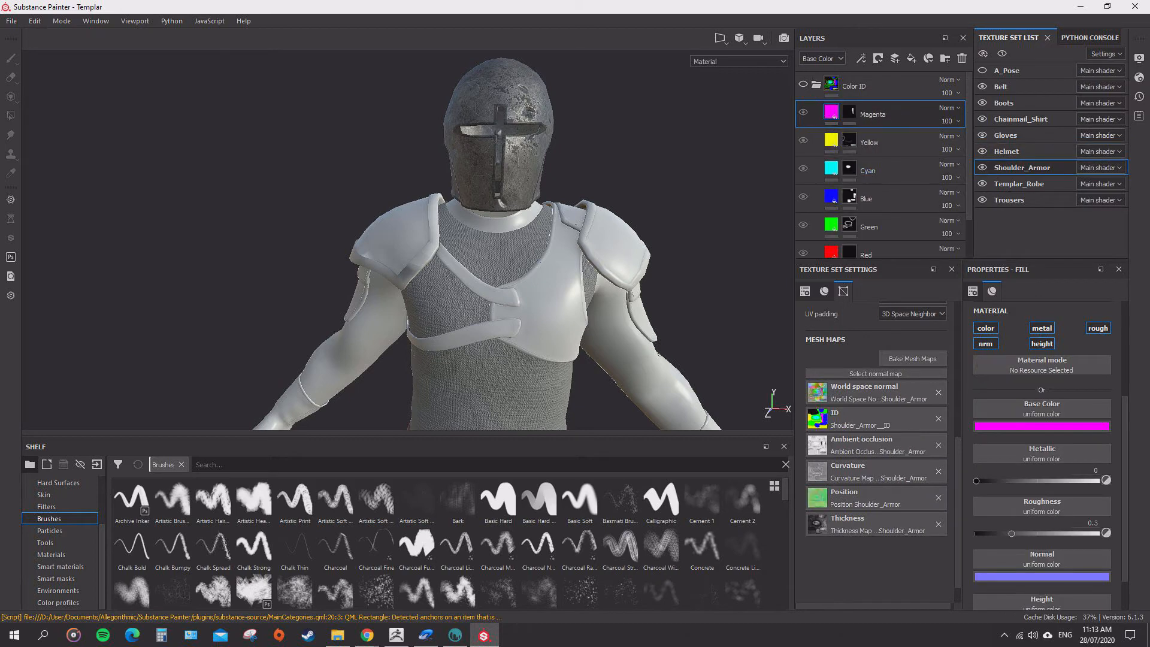
{"action": "left_click", "coordinate": [817, 85]}
{"action": "right_click", "coordinate": [872, 124]}
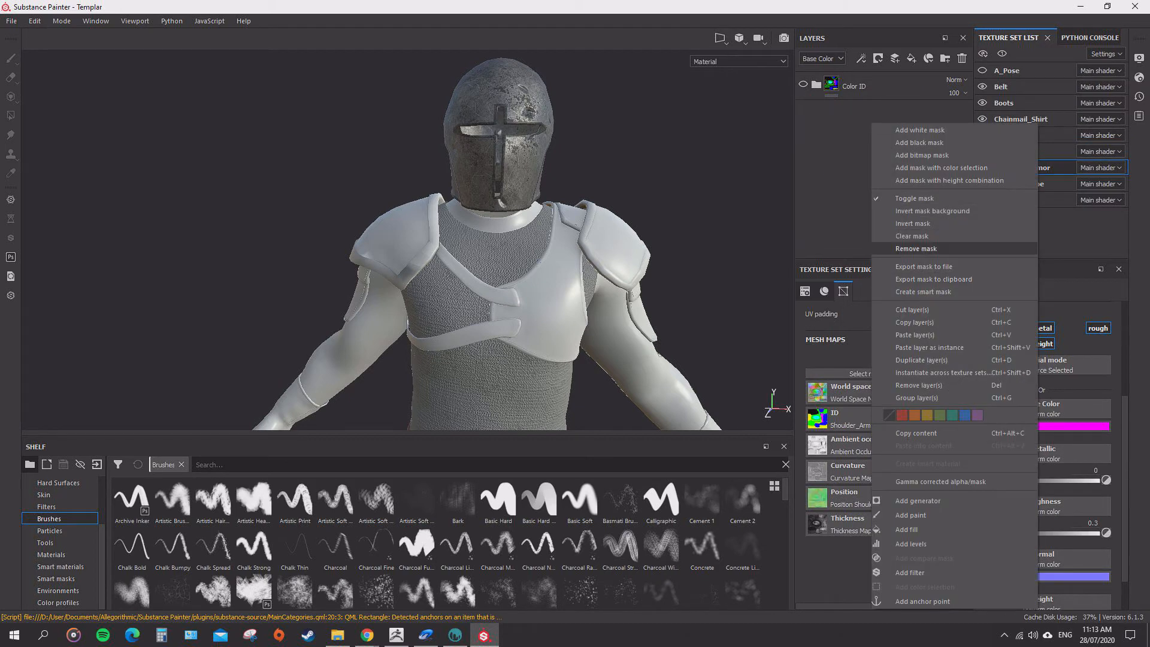
{"action": "left_click", "coordinate": [814, 75]}
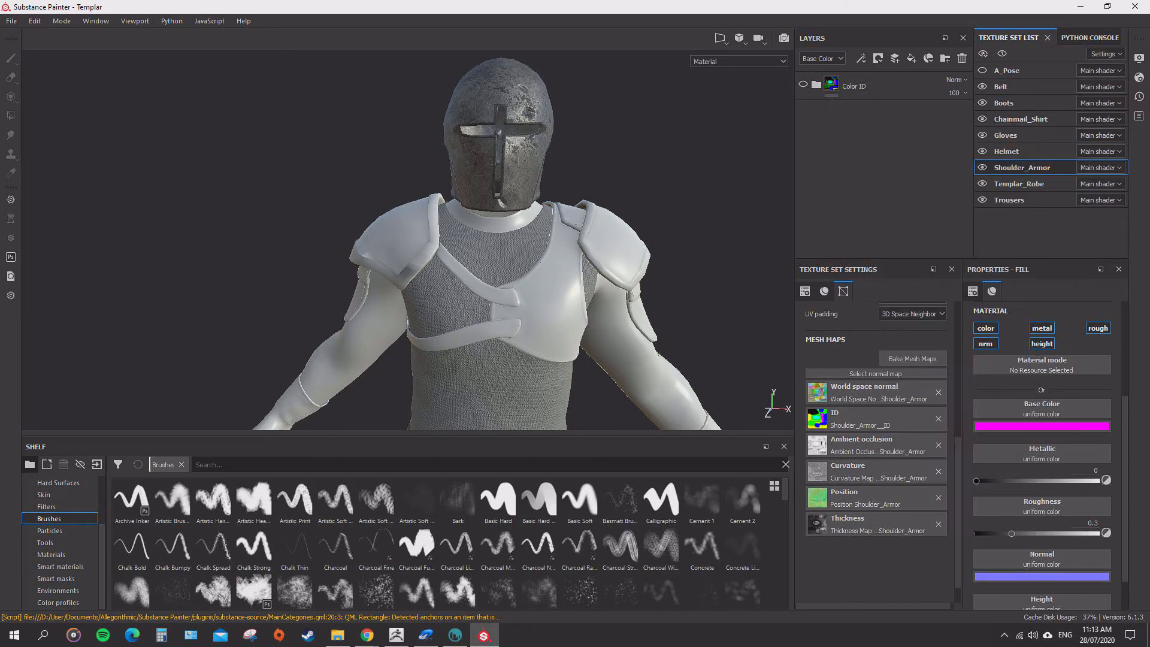
{"action": "left_click", "coordinate": [816, 86]}
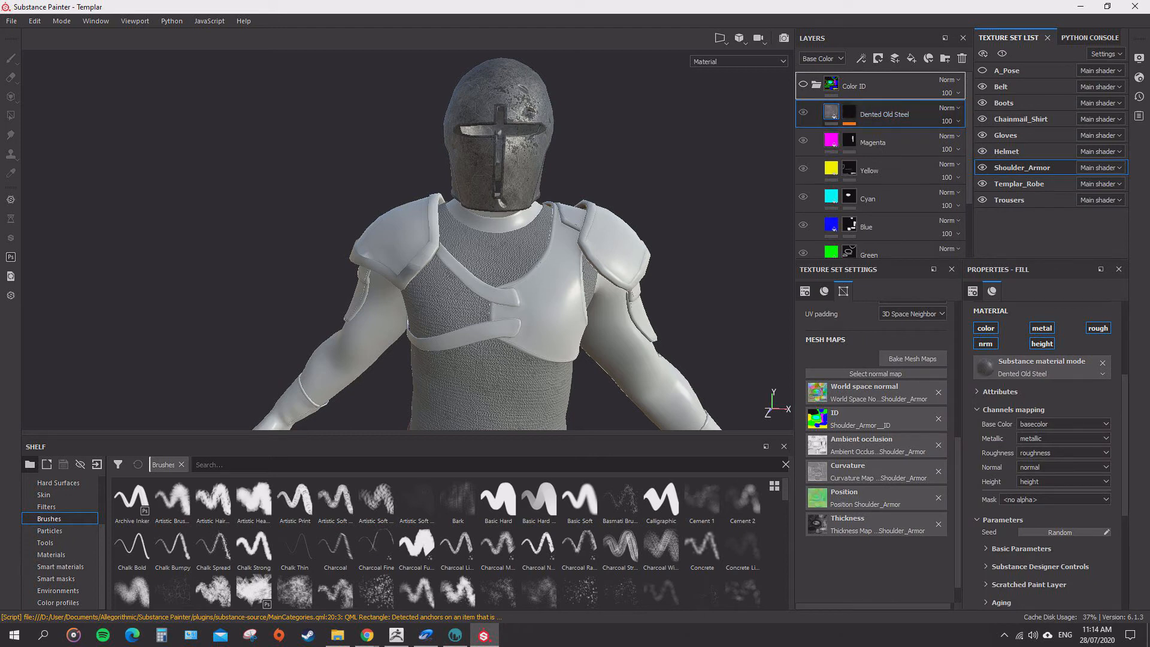
{"action": "left_click_drag", "start_coordinate": [869, 113], "coordinate": [866, 74]}
{"action": "left_click", "coordinate": [815, 113]}
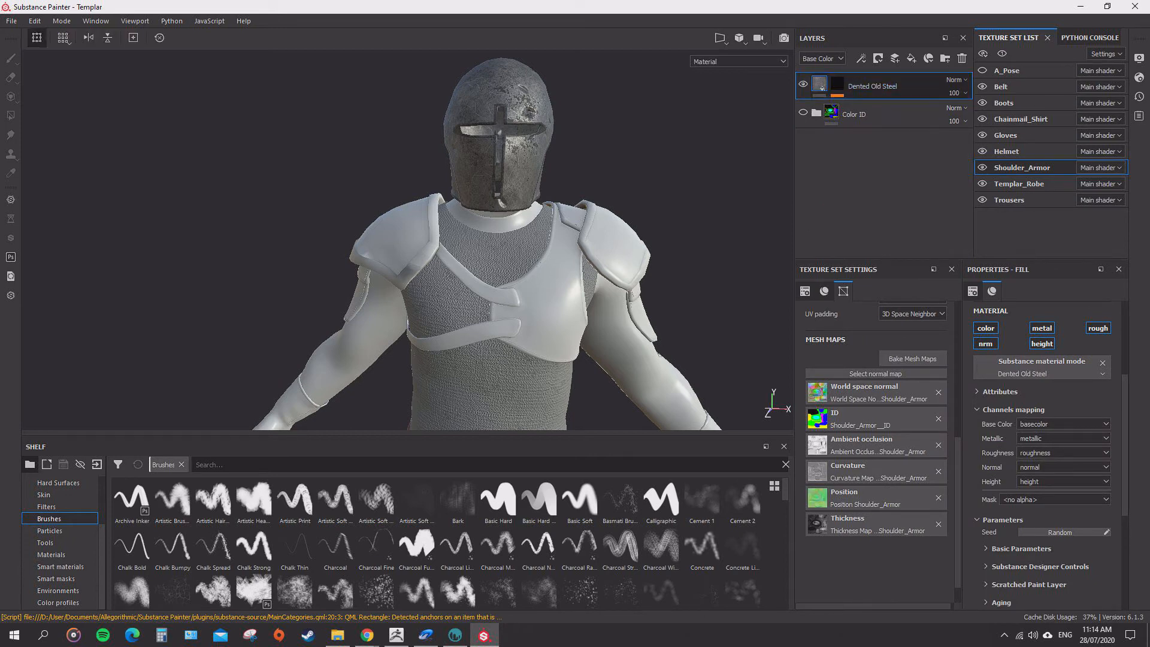
Mask the Shoulder_Armor Dented Old Steel layer to the cyan shoulder plate with an ID color selection.
{"action": "right_click", "coordinate": [856, 79]}
{"action": "key", "text": "Down"}
{"action": "key", "text": "Down"}
{"action": "key", "text": "Down"}
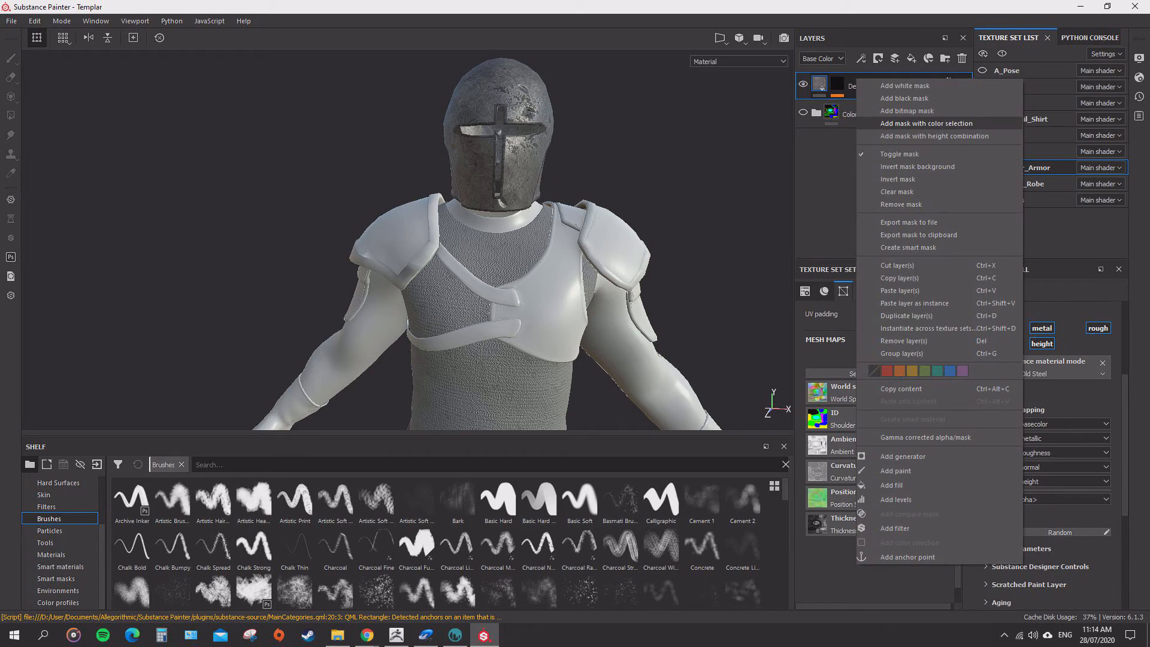
{"action": "key", "text": "Return"}
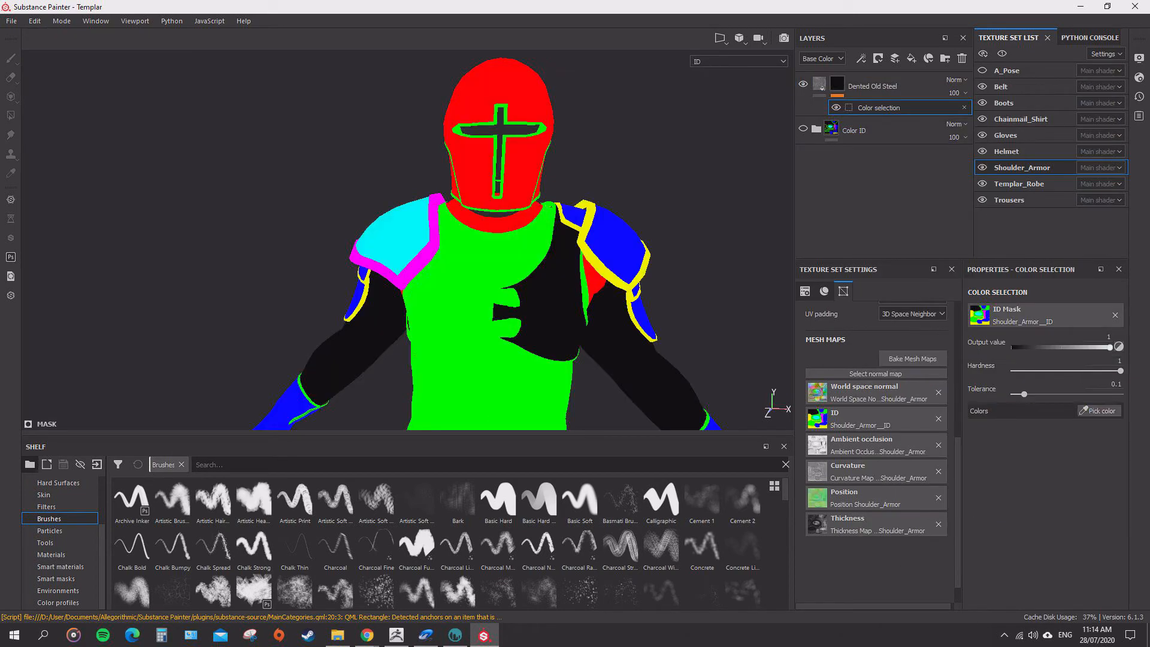
{"action": "left_click", "coordinate": [398, 240]}
{"action": "mouse_move", "coordinate": [397, 239]}
{"action": "left_mouse_down", "text": "alt"}
{"action": "mouse_move", "coordinate": [488, 236]}
{"action": "mouse_move", "coordinate": [414, 243]}
{"action": "left_mouse_up", "text": "alt"}
{"action": "scroll", "coordinate": [407, 240], "scroll_direction": "up", "scroll_amount": 2}
{"action": "scroll", "coordinate": [434, 240], "scroll_direction": "down", "scroll_amount": 2}
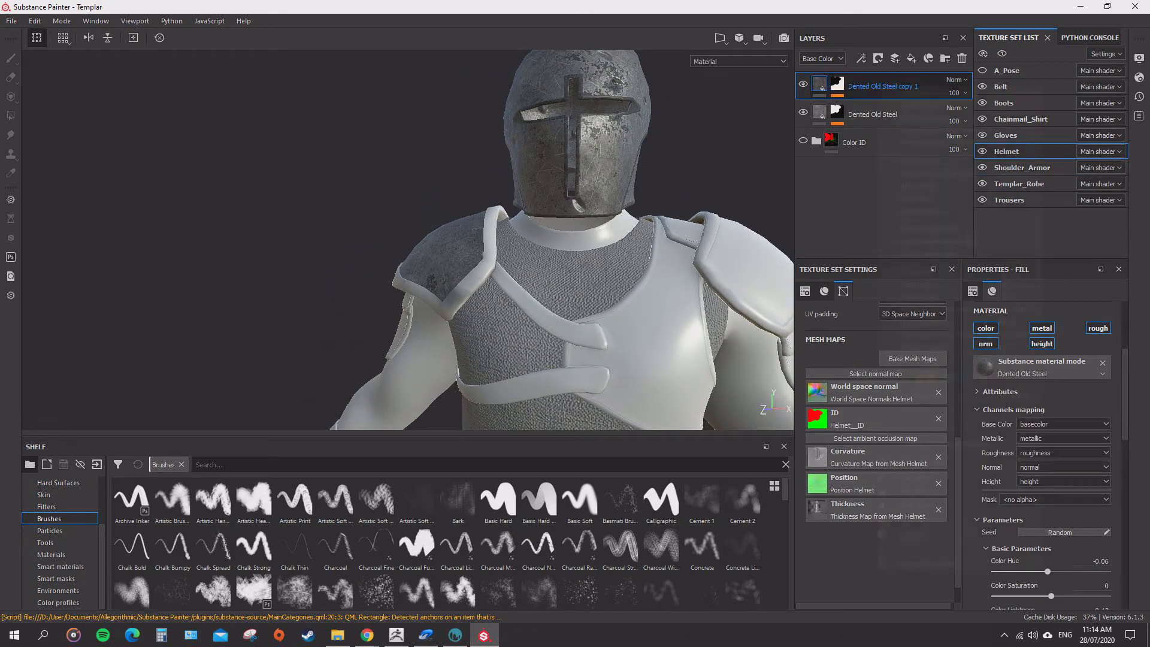
Copy the Dented Old Steel copy 1 layer from the Helmet texture set and paste it above Dented Old Steel in the Shoulder_Armor set.
{"action": "right_click", "coordinate": [876, 86]}
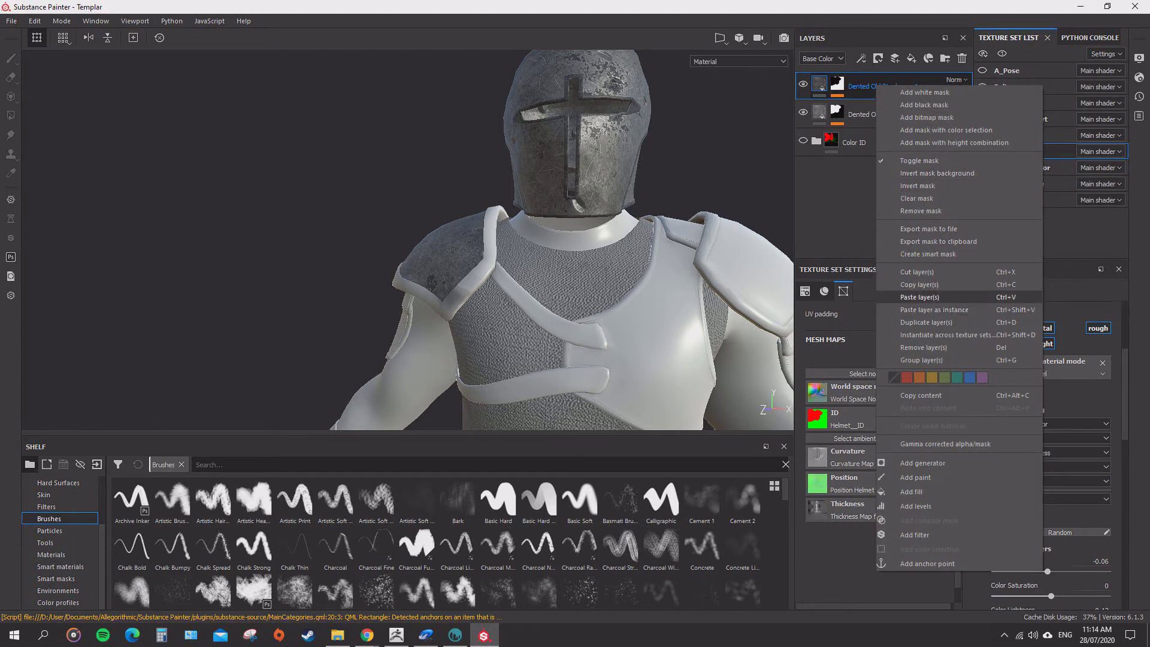
{"action": "left_click", "coordinate": [920, 285]}
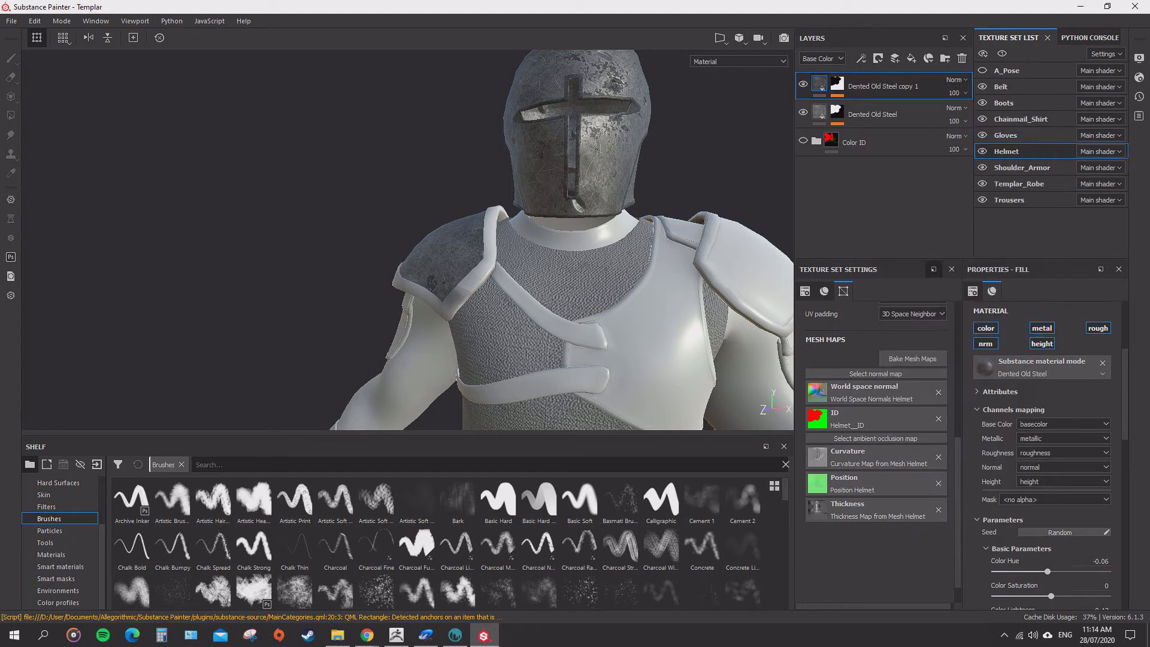
{"action": "left_click", "coordinate": [1021, 168]}
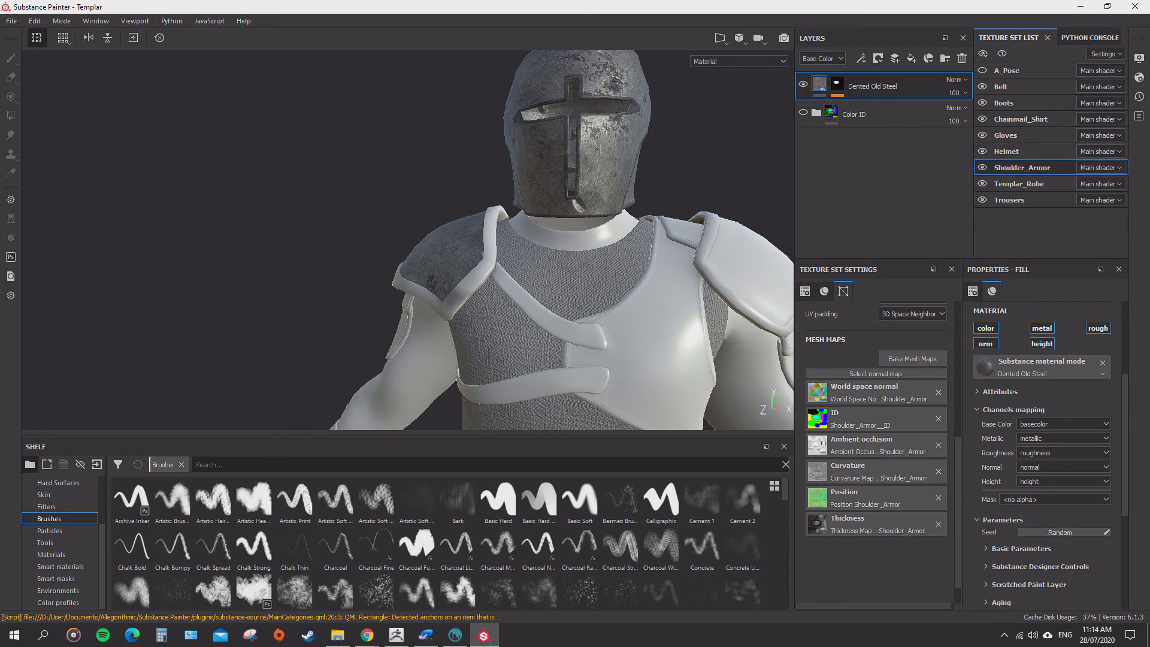
{"action": "right_click", "coordinate": [880, 86]}
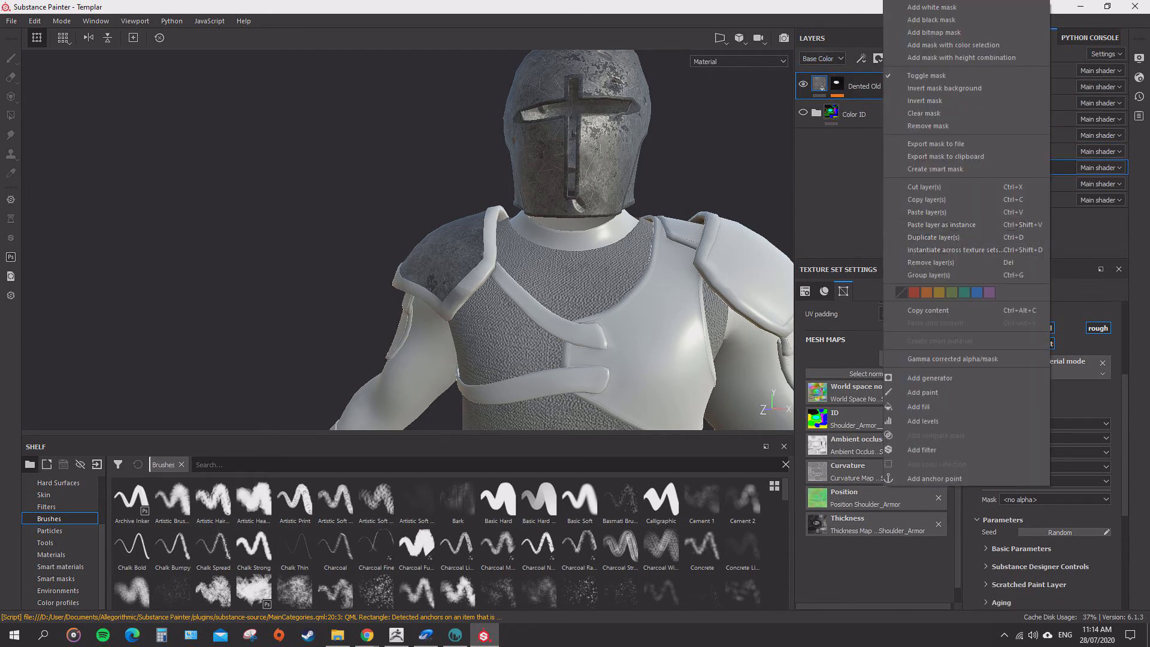
{"action": "left_click", "coordinate": [927, 212]}
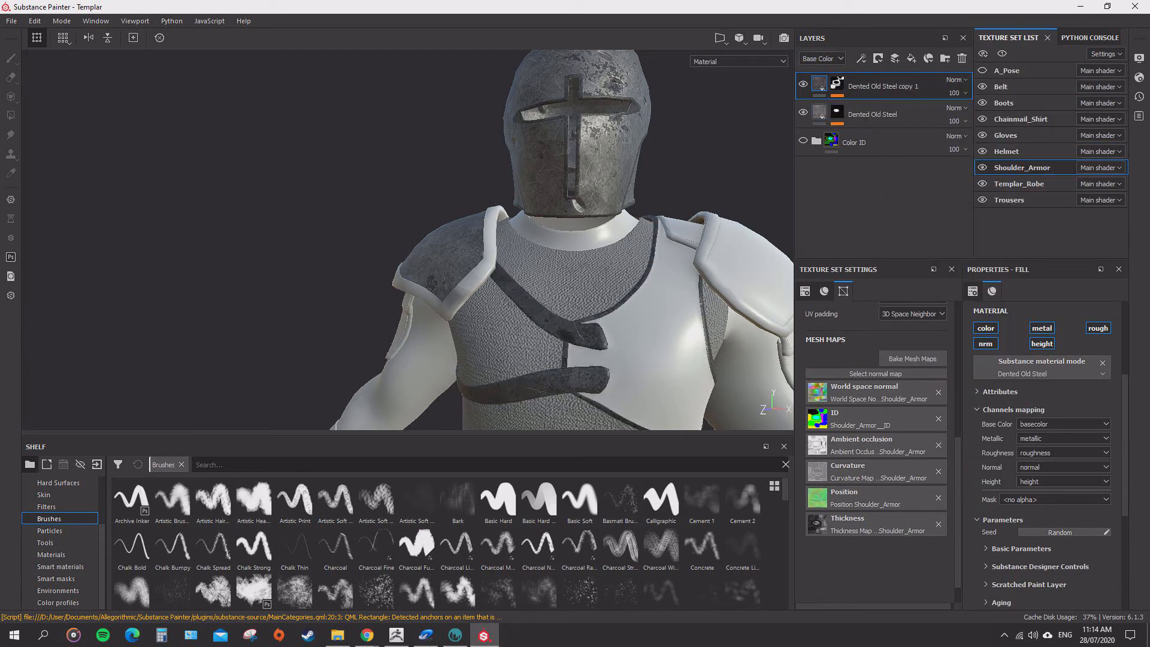
Mask the pasted Dented Old Steel copy 1 layer to the magenta shoulder trim with an ID color selection.
{"action": "right_click", "coordinate": [897, 82]}
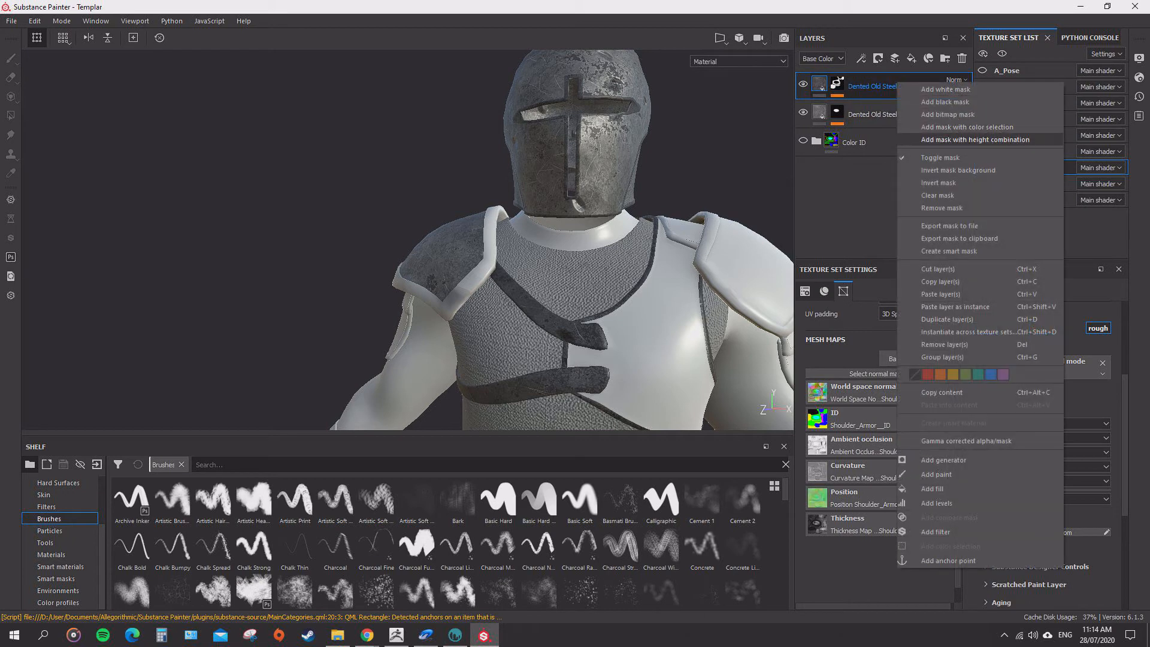
{"action": "left_click", "coordinate": [937, 127]}
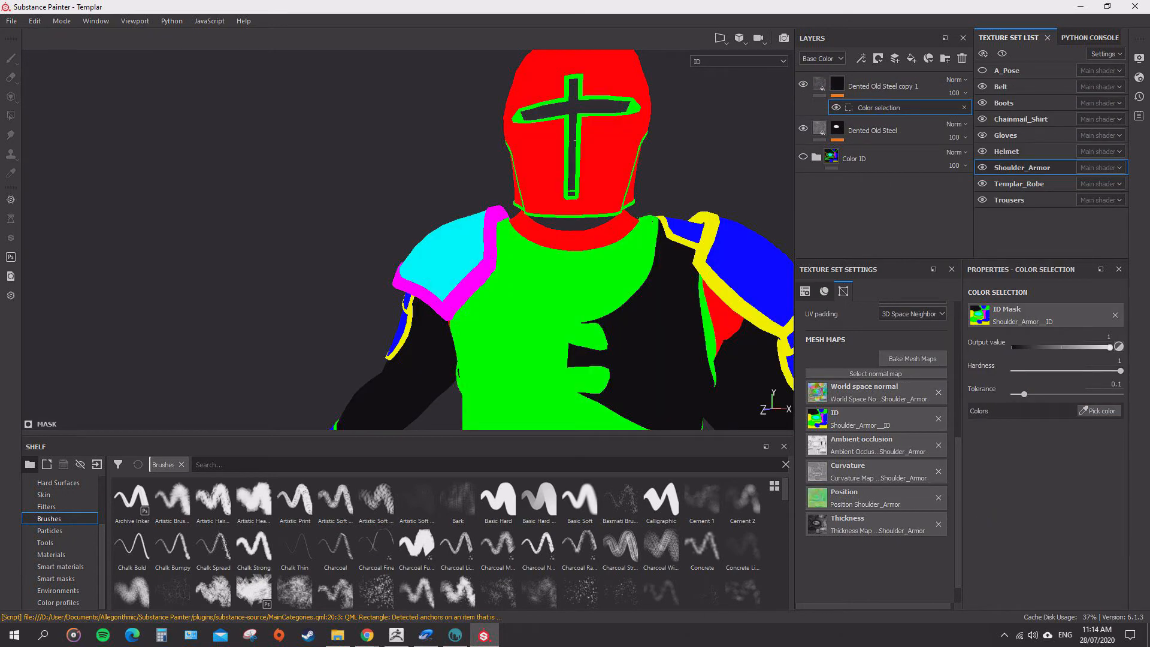
{"action": "left_click", "coordinate": [490, 245]}
Examine the shoulder plate, its trim and the helmet on the knight from several angles and distances.
{"action": "scroll", "coordinate": [599, 354], "scroll_direction": "down", "scroll_amount": 4}
{"action": "left_click_drag", "start_coordinate": [599, 353], "coordinate": [629, 353], "text": "alt"}
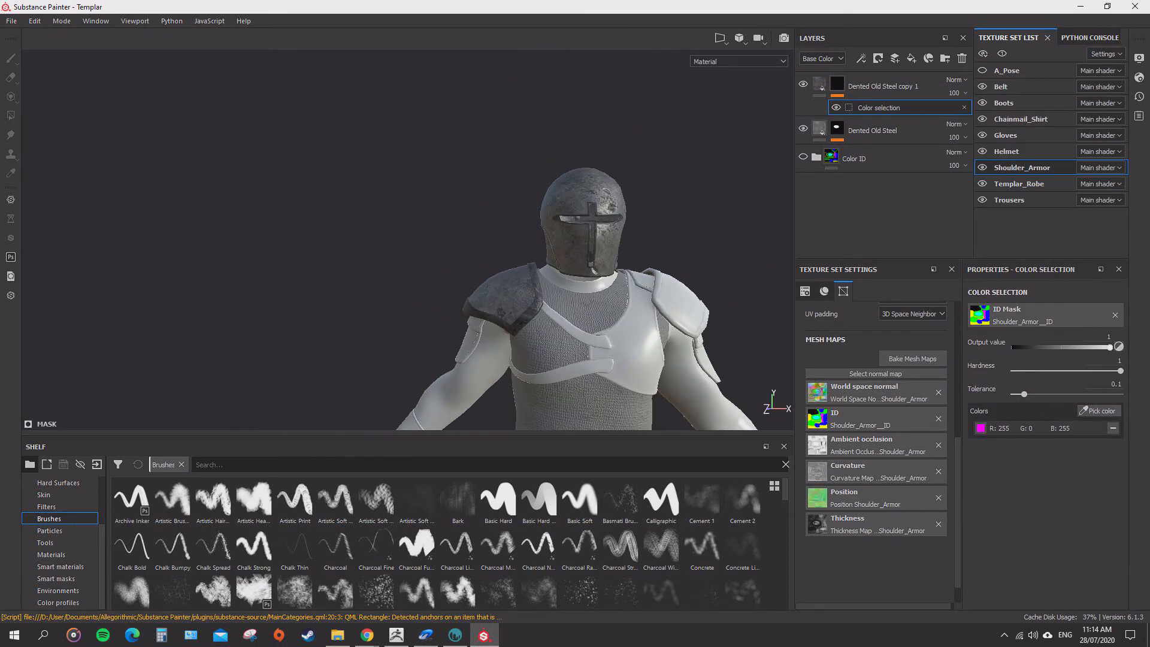
{"action": "scroll", "coordinate": [610, 328], "scroll_direction": "down", "scroll_amount": 4}
{"action": "middle_click_drag", "start_coordinate": [609, 328], "coordinate": [529, 187], "text": "alt"}
{"action": "left_click_drag", "start_coordinate": [529, 186], "coordinate": [561, 186], "text": "alt"}
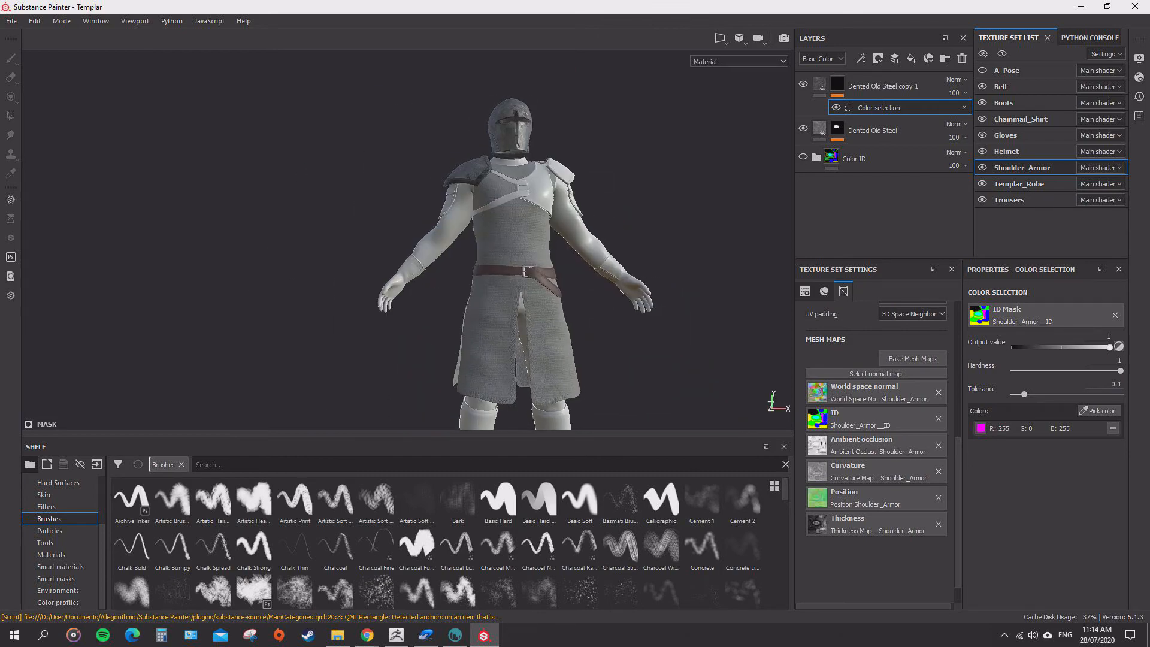
{"action": "key", "text": "f"}
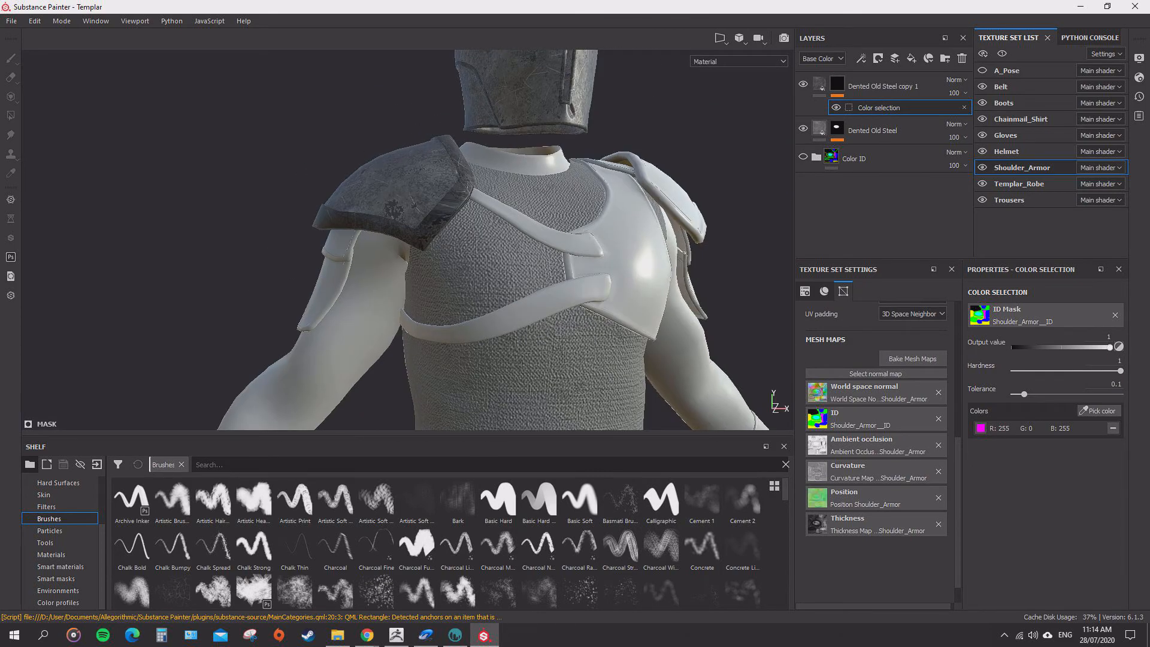
{"action": "left_click_drag", "start_coordinate": [456, 270], "coordinate": [605, 270], "text": "alt"}
{"action": "middle_click_drag", "start_coordinate": [605, 269], "coordinate": [599, 149], "text": "alt"}
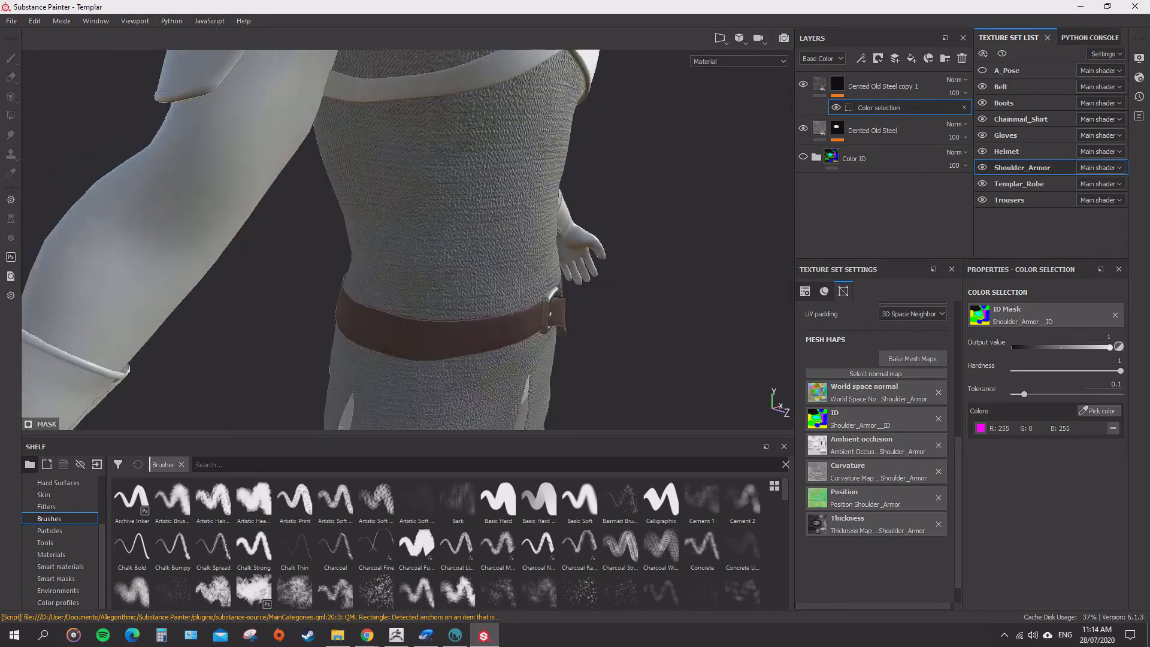
{"action": "left_click_drag", "start_coordinate": [539, 198], "coordinate": [533, 300], "text": "alt"}
{"action": "middle_click_drag", "start_coordinate": [533, 180], "coordinate": [545, 359], "text": "alt"}
{"action": "left_click_drag", "start_coordinate": [545, 359], "coordinate": [479, 227], "text": "alt"}
{"action": "middle_click_drag", "start_coordinate": [479, 209], "coordinate": [488, 336], "text": "alt"}
{"action": "right_click_drag", "start_coordinate": [455, 270], "coordinate": [527, 269], "text": "alt"}
{"action": "left_click_drag", "start_coordinate": [509, 240], "coordinate": [438, 222], "text": "alt"}
{"action": "right_click_drag", "start_coordinate": [492, 251], "coordinate": [413, 252], "text": "alt"}
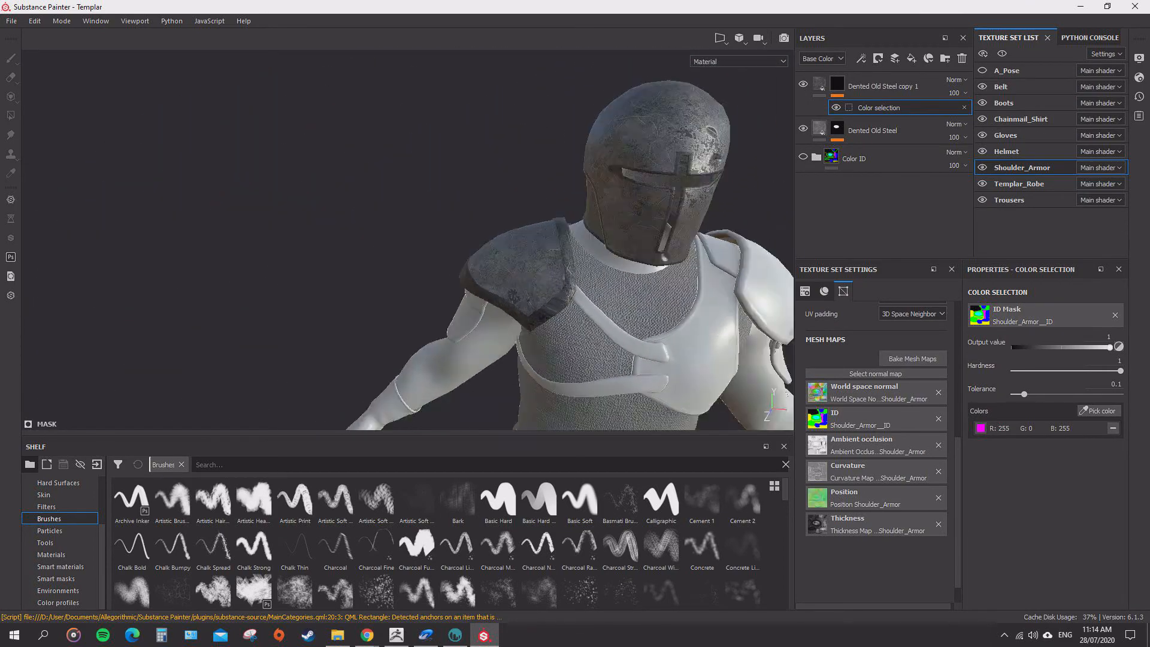
{"action": "mouse_move", "coordinate": [360, 252]}
{"action": "left_mouse_down", "text": "alt"}
{"action": "mouse_move", "coordinate": [581, 239]}
{"action": "mouse_move", "coordinate": [374, 241]}
{"action": "left_mouse_up", "text": "alt"}
{"action": "right_click_drag", "start_coordinate": [419, 251], "coordinate": [383, 252], "text": "alt"}
{"action": "middle_click_drag", "start_coordinate": [420, 263], "coordinate": [353, 210], "text": "alt"}
{"action": "left_click_drag", "start_coordinate": [384, 239], "coordinate": [344, 243], "text": "alt"}
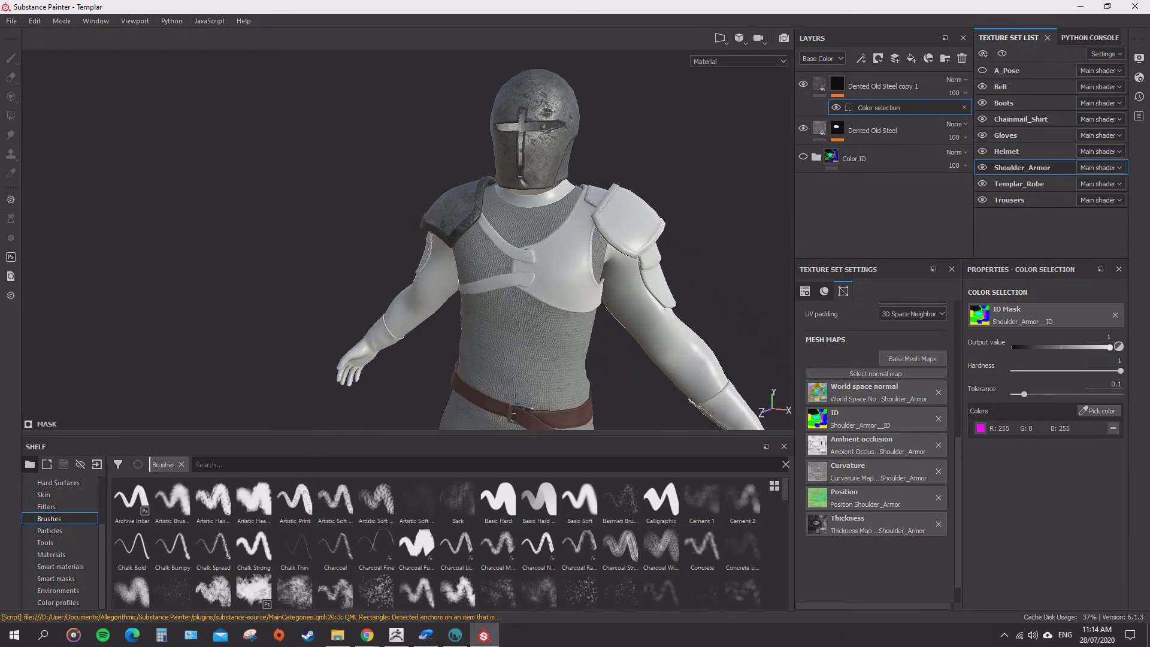
{"action": "right_click_drag", "start_coordinate": [431, 251], "coordinate": [360, 252], "text": "alt"}
{"action": "middle_click_drag", "start_coordinate": [503, 270], "coordinate": [363, 194], "text": "alt"}
{"action": "mouse_move", "coordinate": [384, 239]}
{"action": "left_mouse_down", "text": "alt"}
{"action": "mouse_move", "coordinate": [479, 241]}
{"action": "mouse_move", "coordinate": [371, 242]}
{"action": "left_mouse_up", "text": "alt"}
{"action": "right_click_drag", "start_coordinate": [383, 251], "coordinate": [438, 252], "text": "alt"}
{"action": "middle_click_drag", "start_coordinate": [468, 269], "coordinate": [518, 321], "text": "alt"}
{"action": "left_click_drag", "start_coordinate": [557, 353], "coordinate": [604, 357], "text": "alt"}
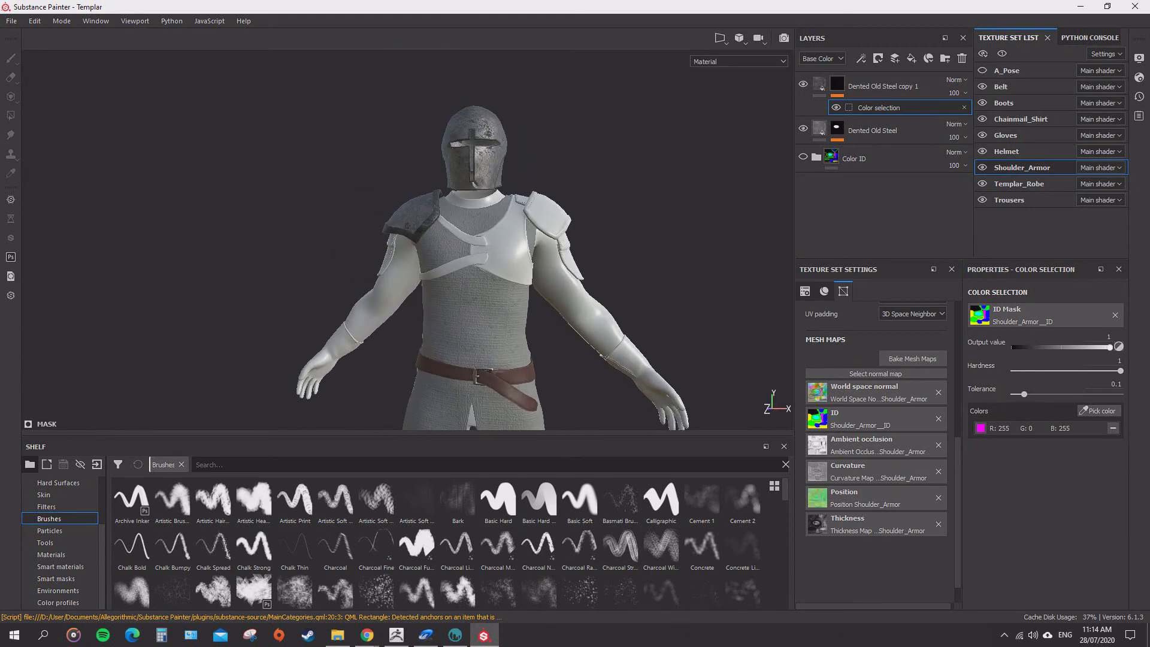
{"action": "mouse_move", "coordinate": [604, 357]}
{"action": "left_mouse_down", "text": "alt"}
{"action": "mouse_move", "coordinate": [650, 372]}
{"action": "mouse_move", "coordinate": [608, 374]}
{"action": "left_mouse_up", "text": "alt"}
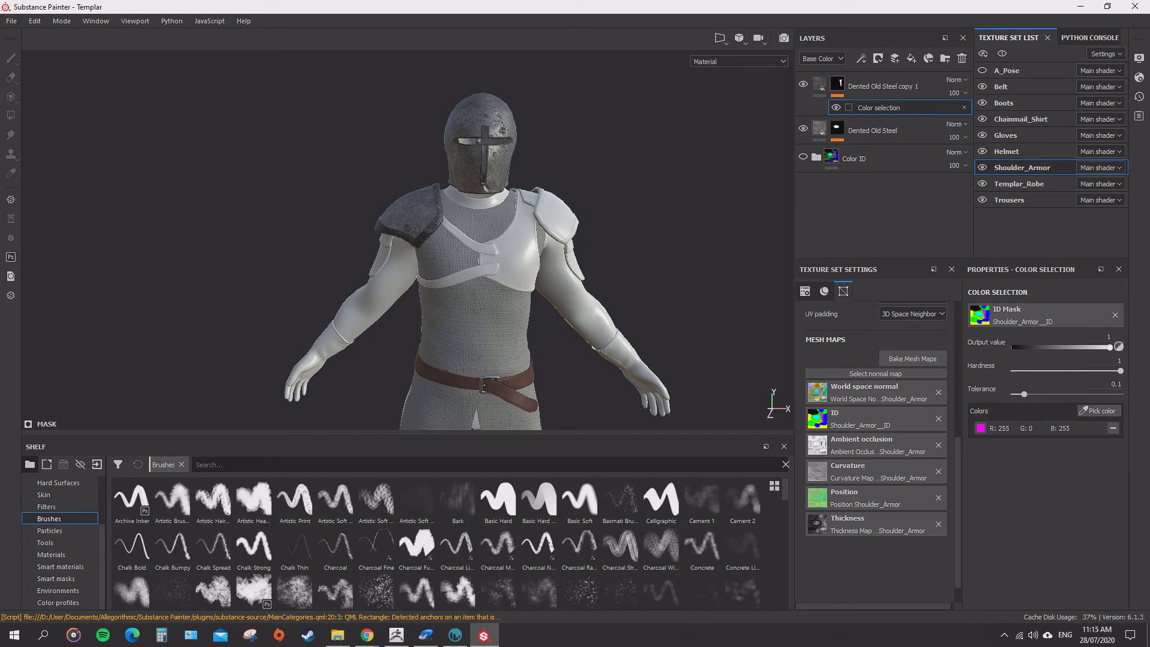
{"action": "left_click_drag", "start_coordinate": [608, 374], "coordinate": [563, 353], "text": "alt"}
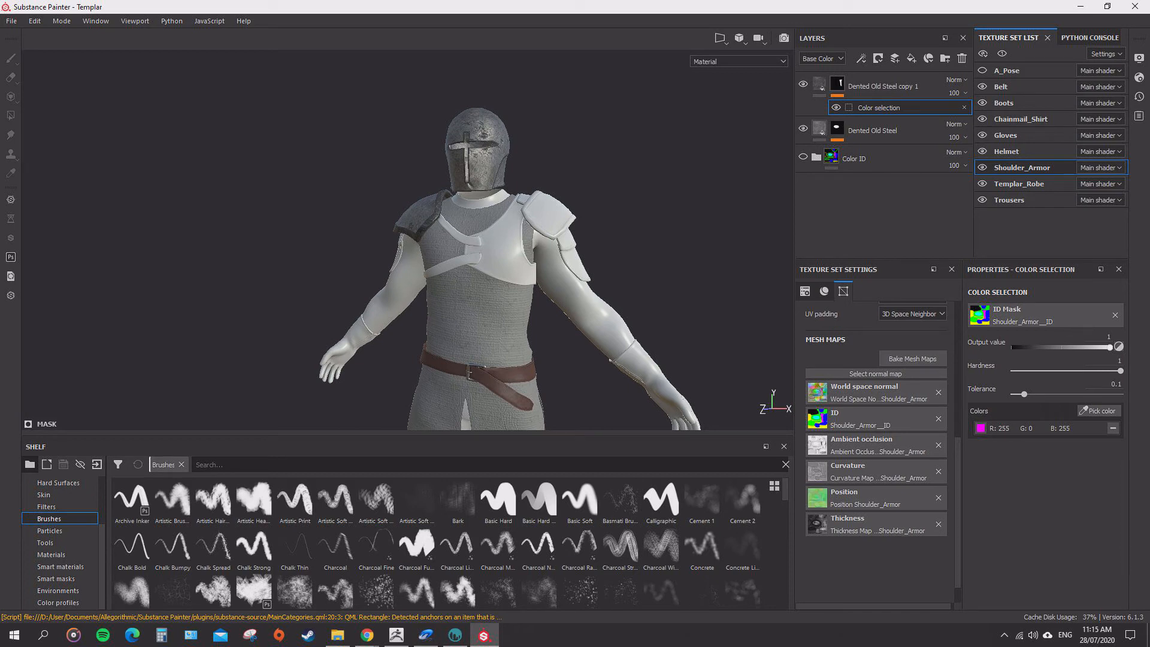
{"action": "mouse_move", "coordinate": [536, 348]}
{"action": "left_mouse_down", "text": "alt"}
{"action": "mouse_move", "coordinate": [554, 348]}
{"action": "mouse_move", "coordinate": [544, 349]}
{"action": "left_mouse_up", "text": "alt"}
{"action": "scroll", "coordinate": [555, 348], "scroll_direction": "up", "scroll_amount": 3}
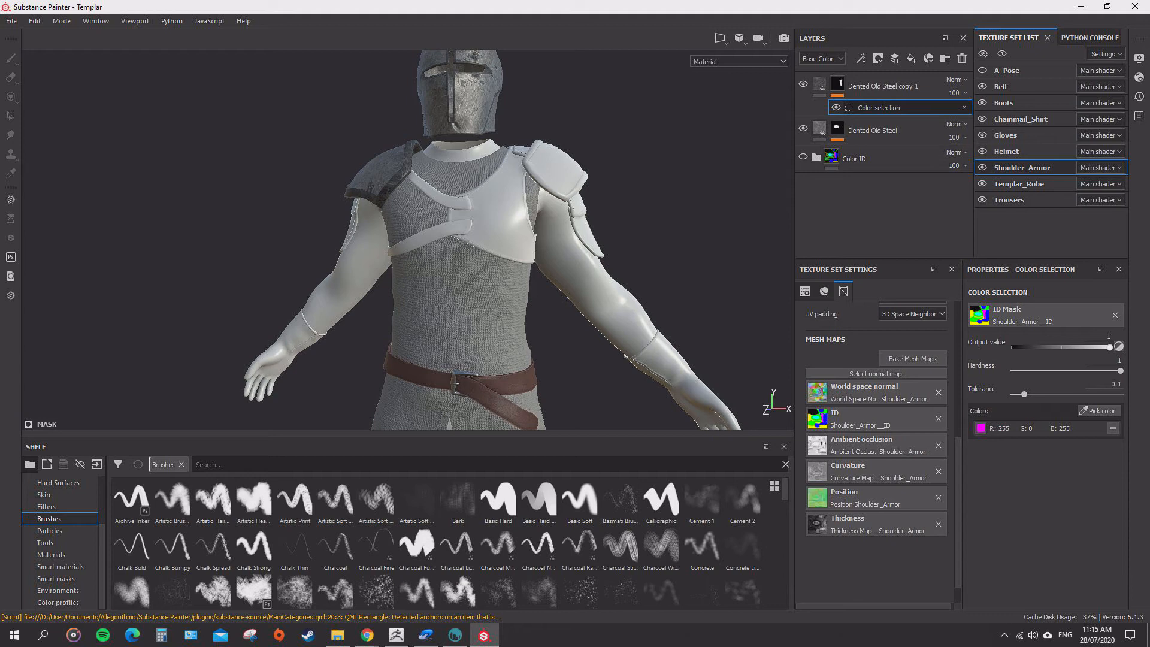
{"action": "left_click", "coordinate": [1099, 411]}
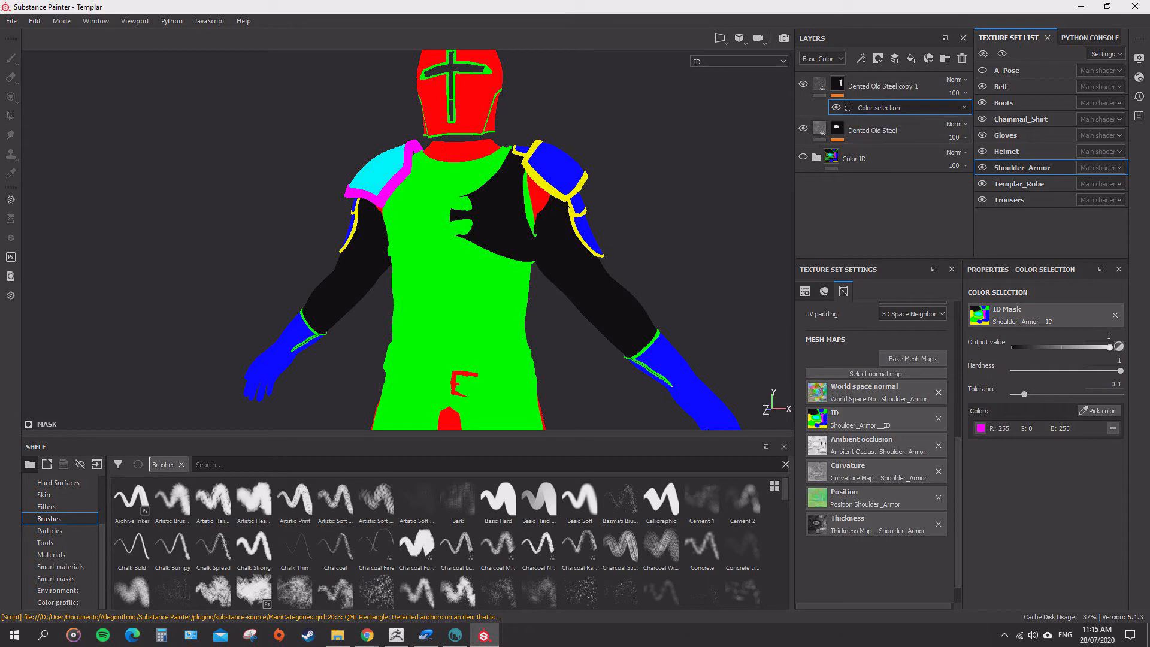
{"action": "key", "text": "m"}
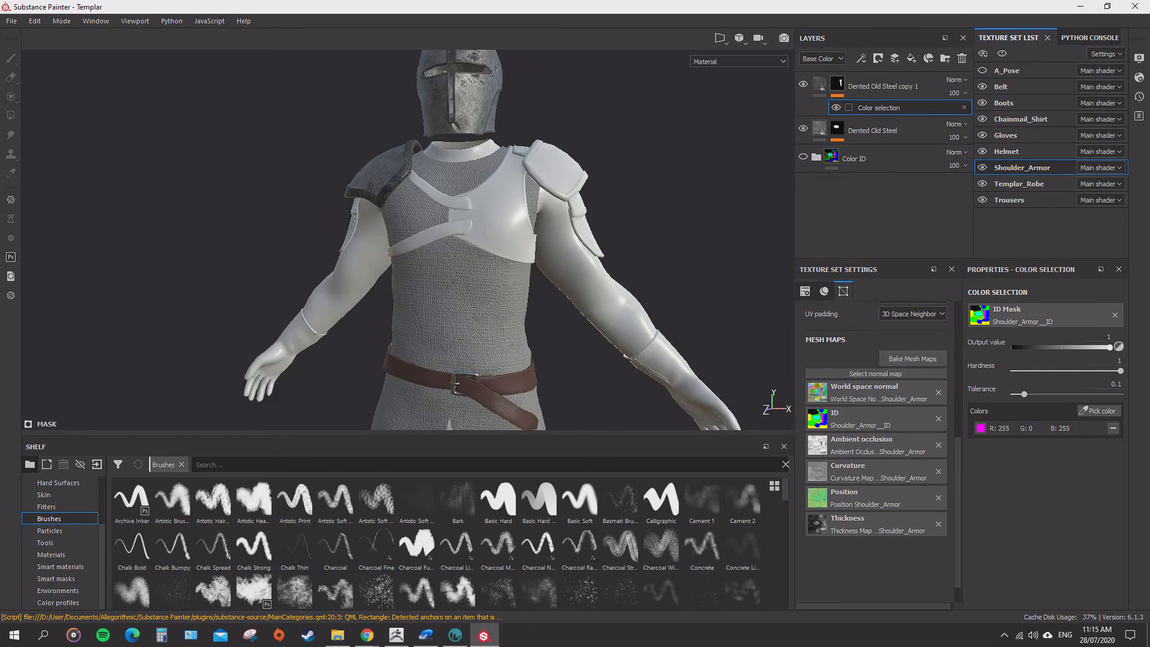
{"action": "key", "text": "f"}
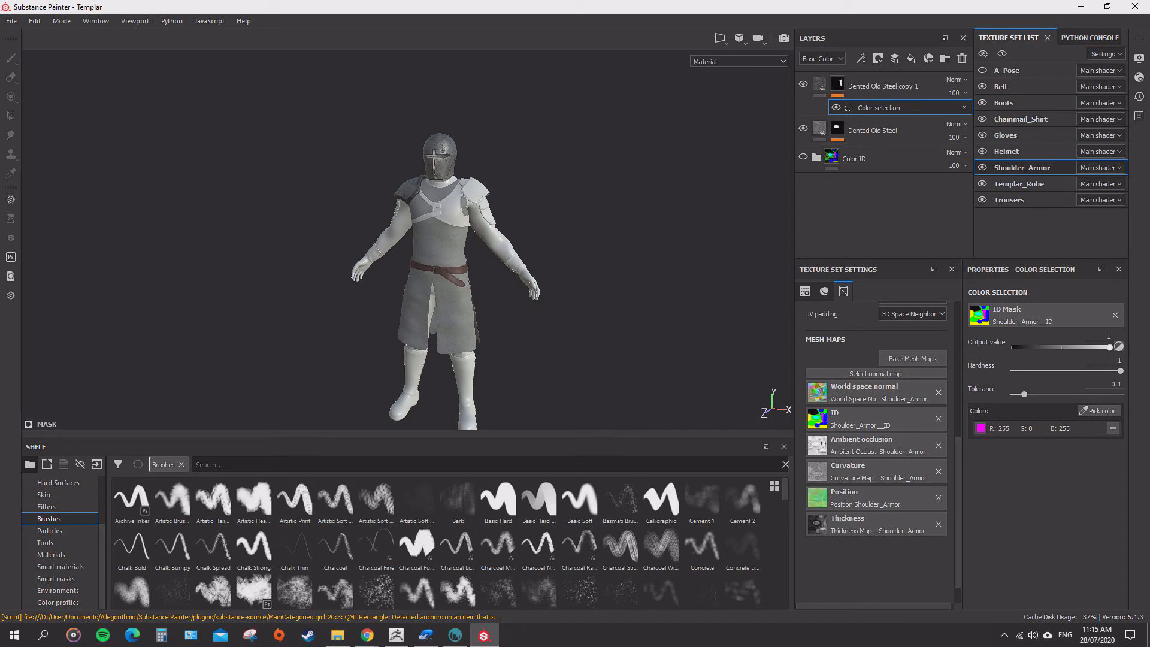
Switch to the GameTextures shop in the browser, close the Dented Old Steel product view and filter the materials to the Leather category.
{"action": "key", "text": "alt+Tab"}
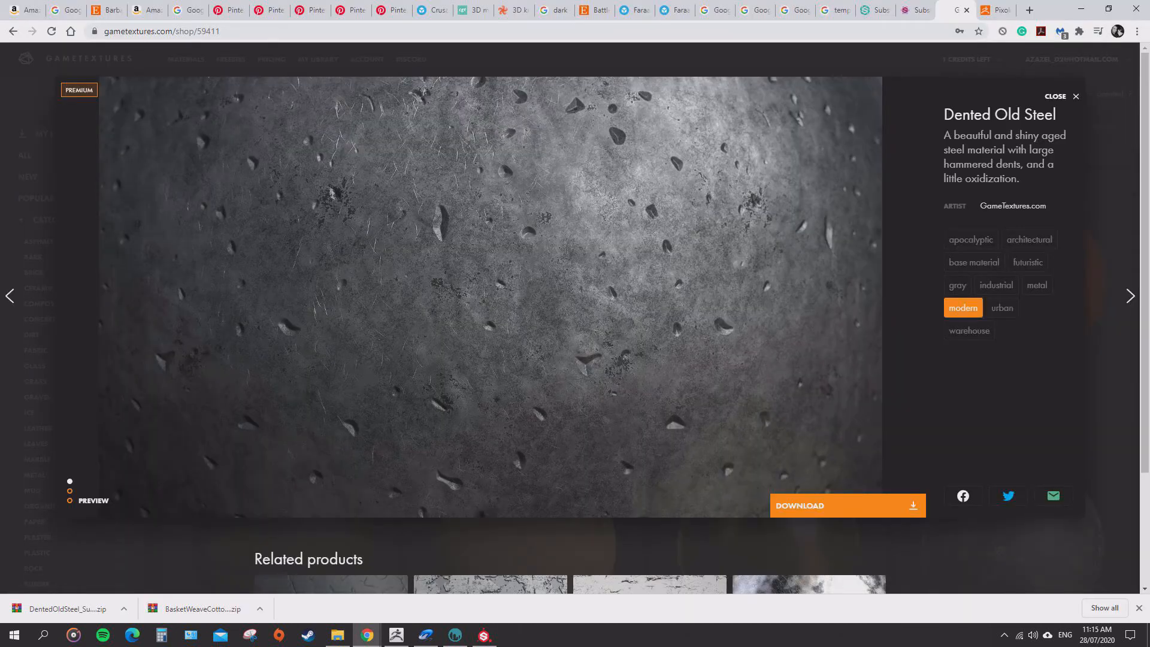
{"action": "key", "text": "Escape"}
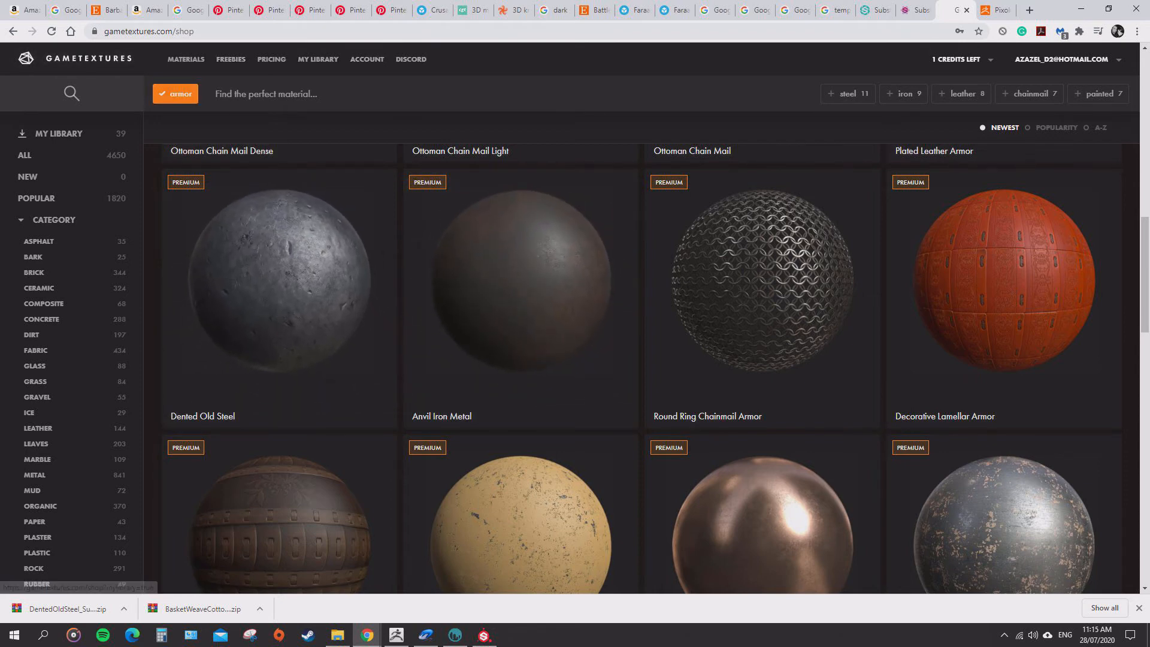
{"action": "mouse_move", "coordinate": [962, 59]}
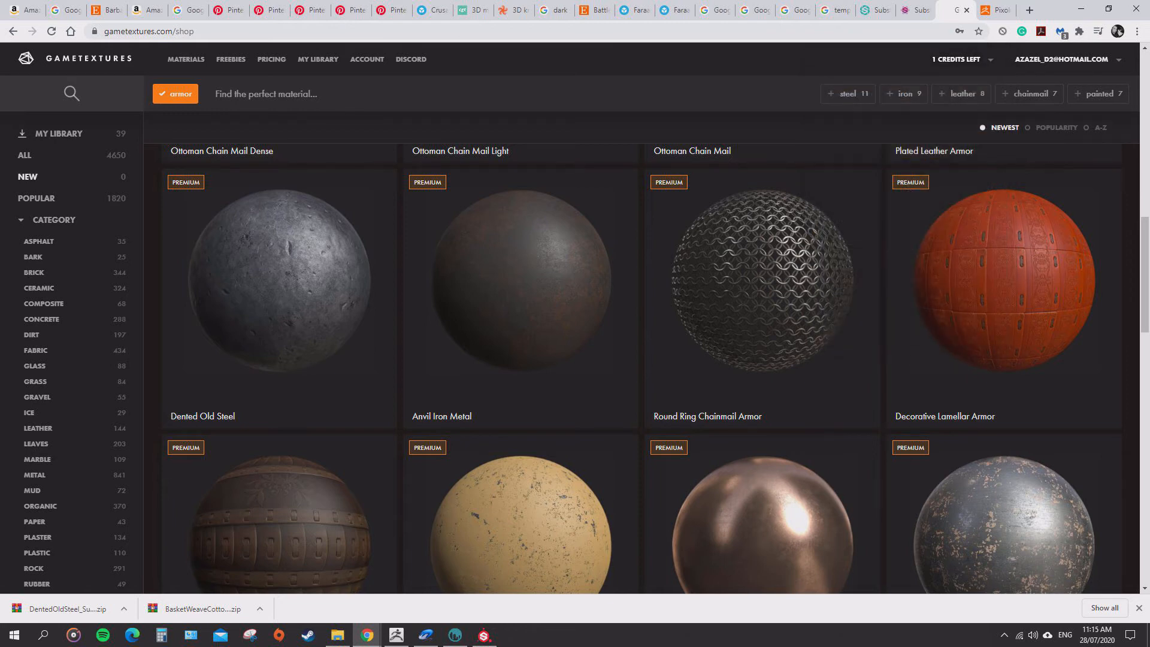
{"action": "scroll", "coordinate": [72, 359], "scroll_direction": "down", "scroll_amount": 3}
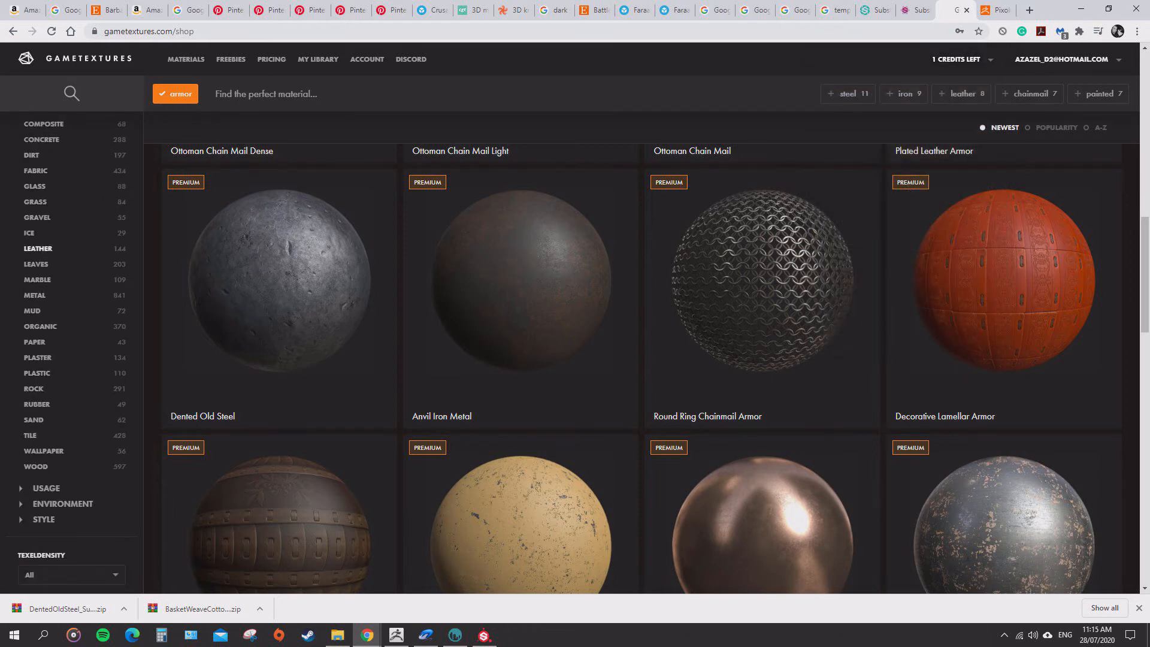
{"action": "left_click", "coordinate": [37, 248]}
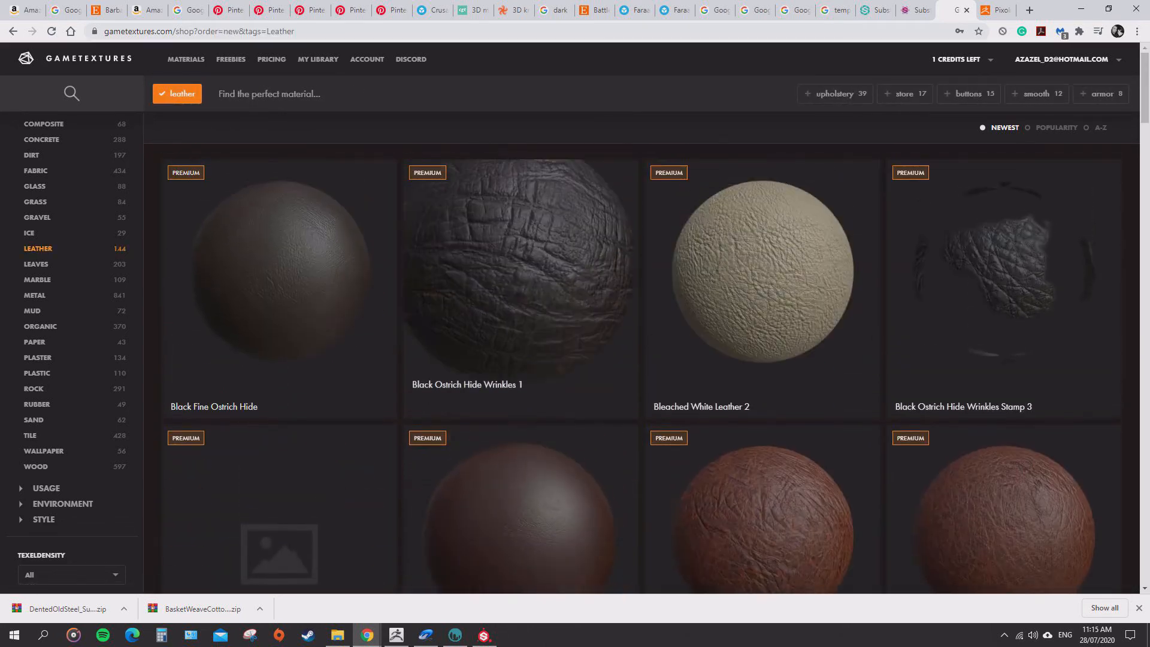
Examine the leather materials in the GameTextures shop for one that suits the knight's leather parts.
{"action": "scroll", "coordinate": [521, 389], "scroll_direction": "down", "scroll_amount": 4}
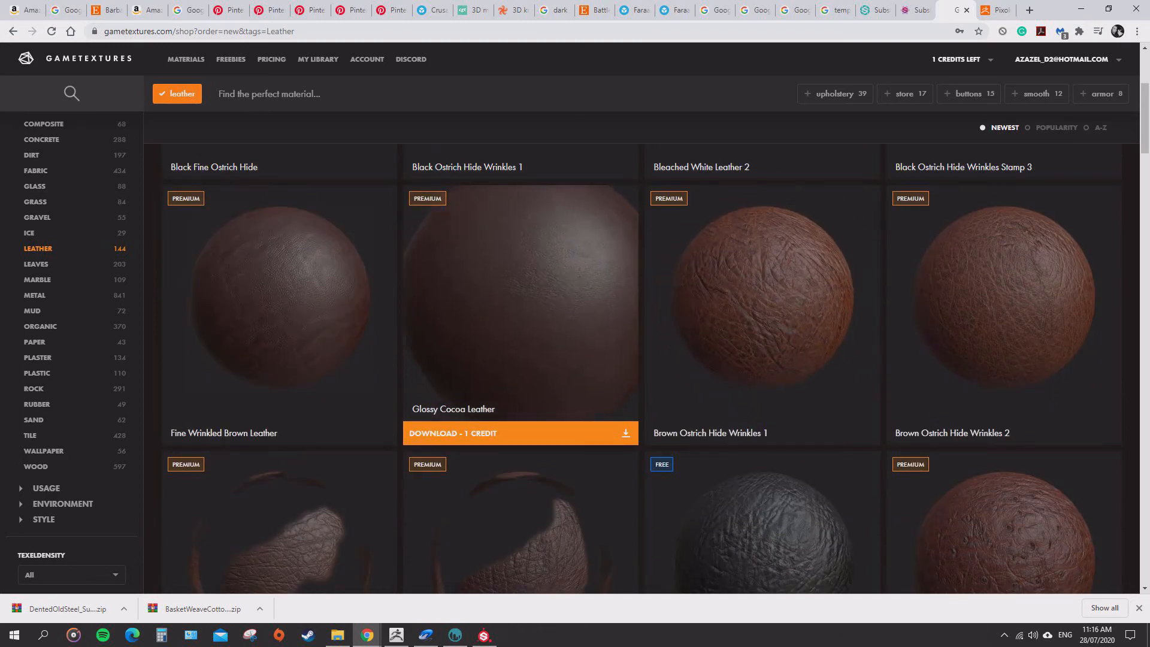
{"action": "scroll", "coordinate": [521, 359], "scroll_direction": "down", "scroll_amount": 3}
{"action": "scroll", "coordinate": [644, 300], "scroll_direction": "down", "scroll_amount": 4}
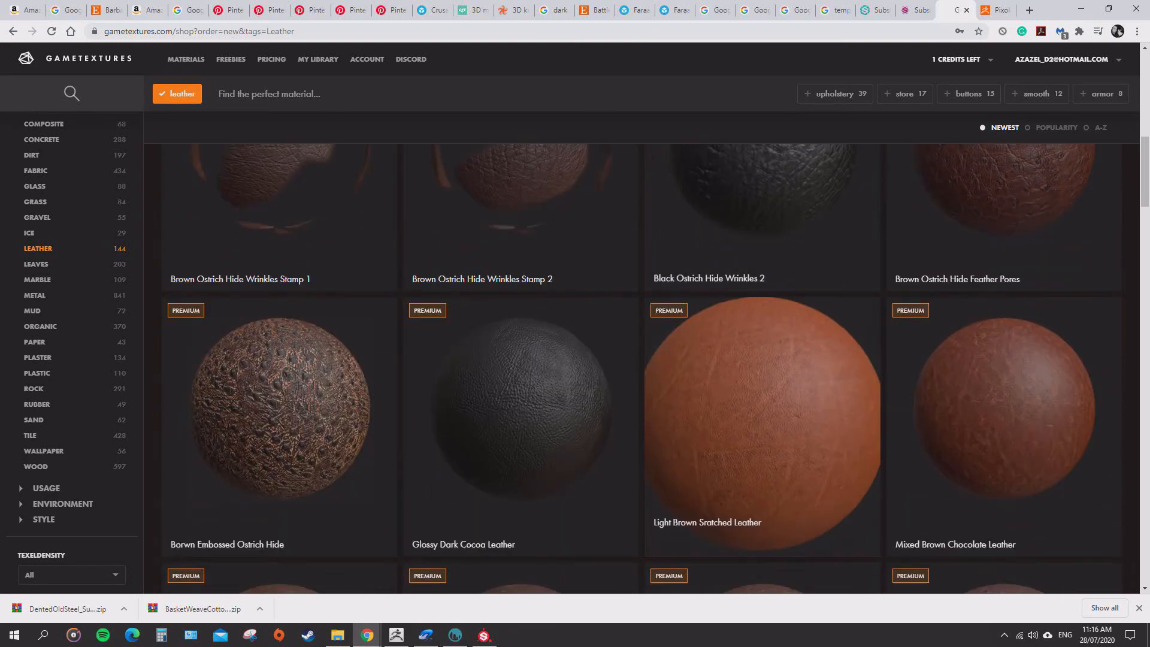
{"action": "scroll", "coordinate": [644, 299], "scroll_direction": "down", "scroll_amount": 3}
{"action": "scroll", "coordinate": [644, 299], "scroll_direction": "up", "scroll_amount": 3}
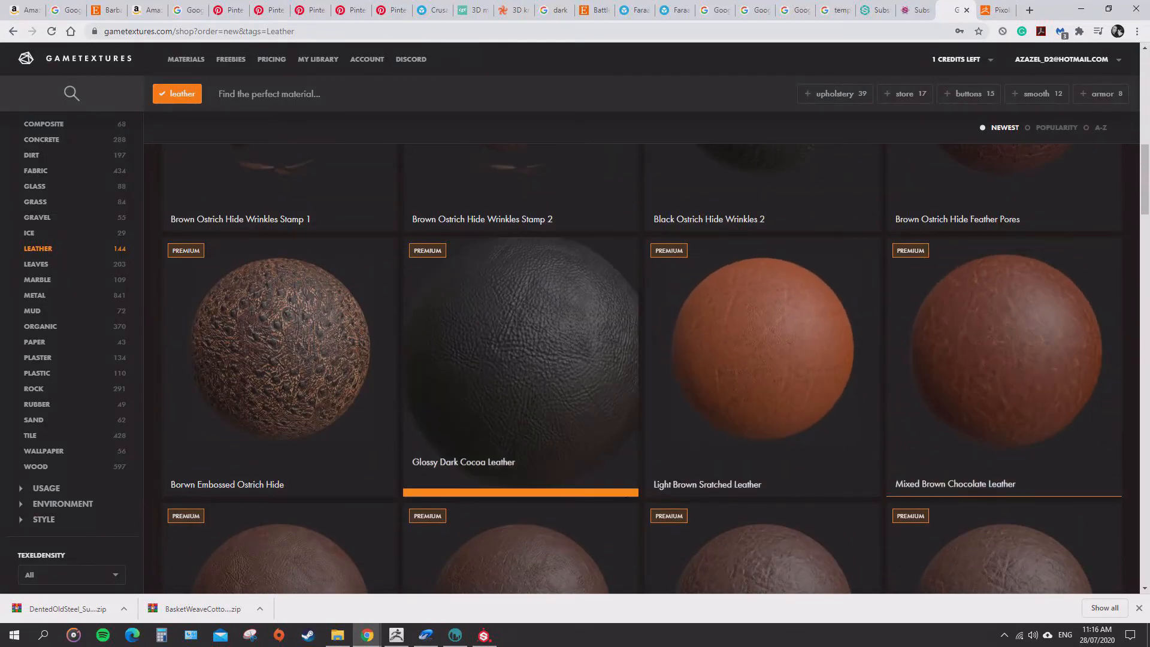
{"action": "scroll", "coordinate": [521, 419], "scroll_direction": "down", "scroll_amount": 10}
{"action": "scroll", "coordinate": [281, 419], "scroll_direction": "up", "scroll_amount": 3}
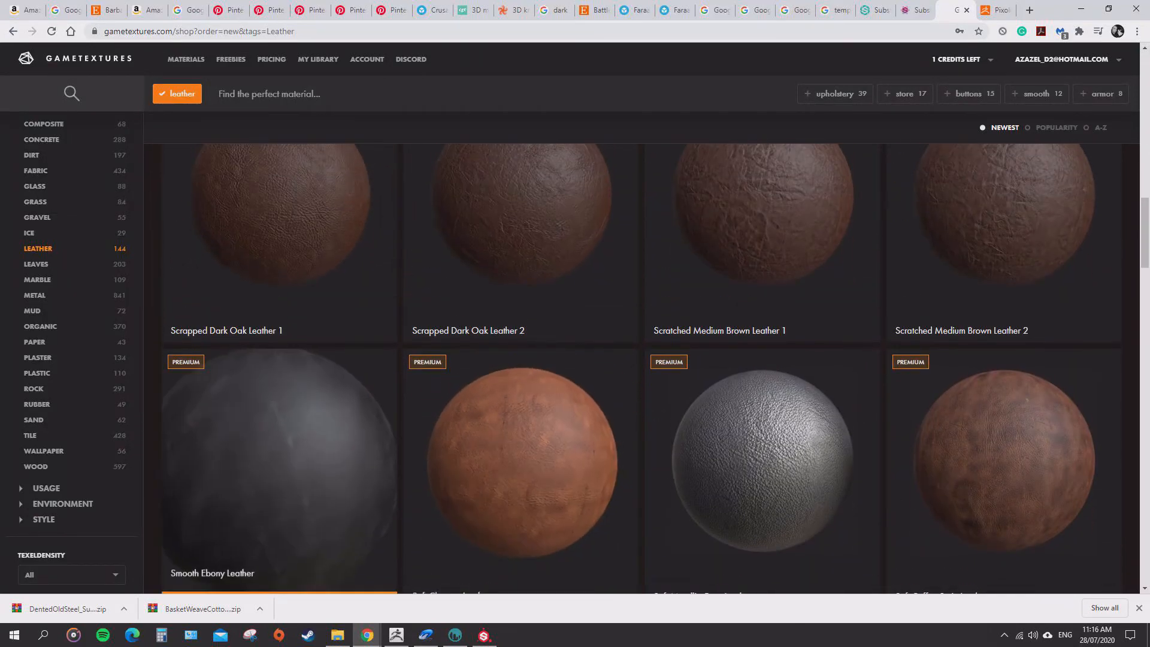
{"action": "scroll", "coordinate": [760, 299], "scroll_direction": "down", "scroll_amount": 5}
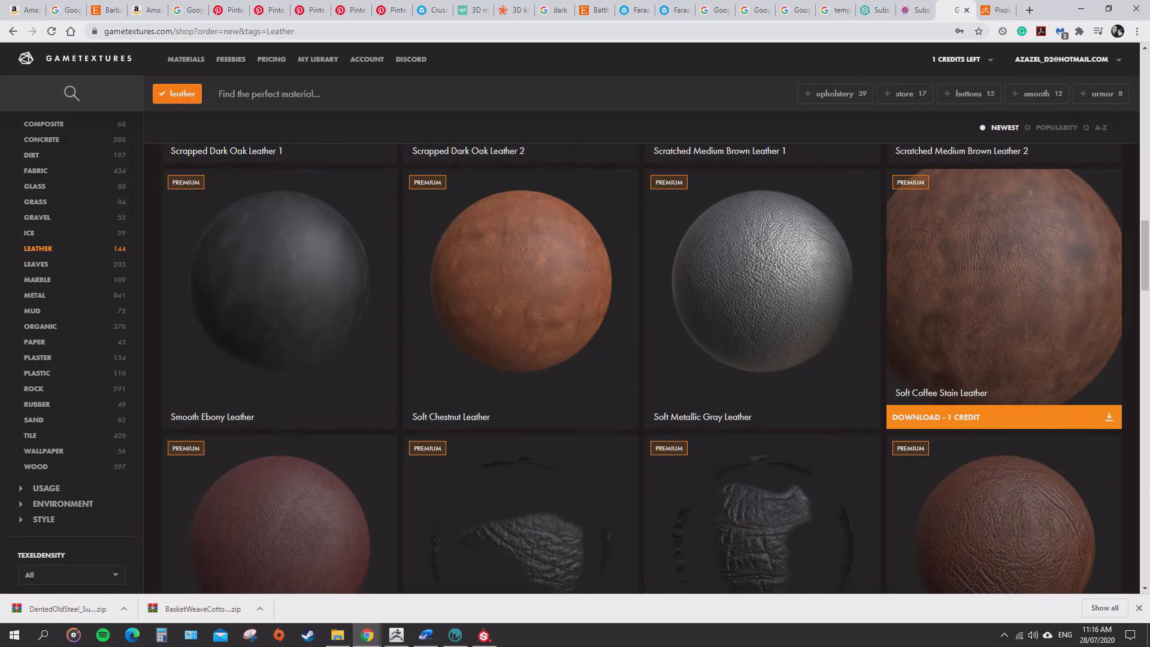
{"action": "scroll", "coordinate": [1004, 288], "scroll_direction": "down", "scroll_amount": 4}
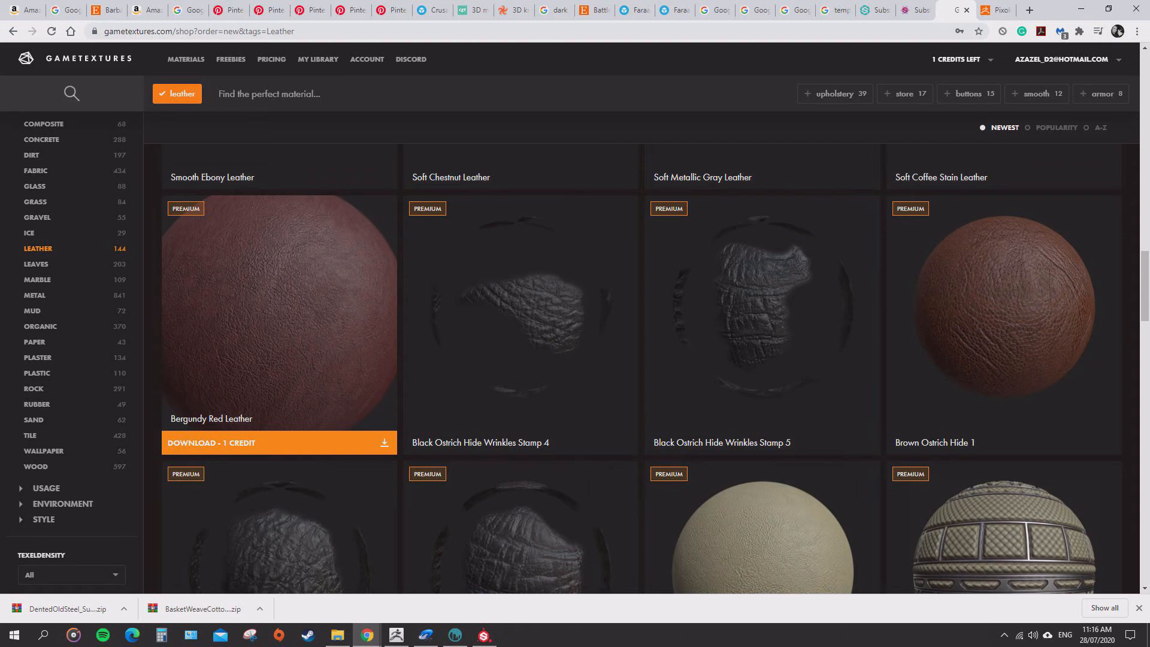
{"action": "scroll", "coordinate": [279, 252], "scroll_direction": "down", "scroll_amount": 3}
{"action": "scroll", "coordinate": [1004, 275], "scroll_direction": "up", "scroll_amount": 3}
{"action": "scroll", "coordinate": [1004, 276], "scroll_direction": "down", "scroll_amount": 5}
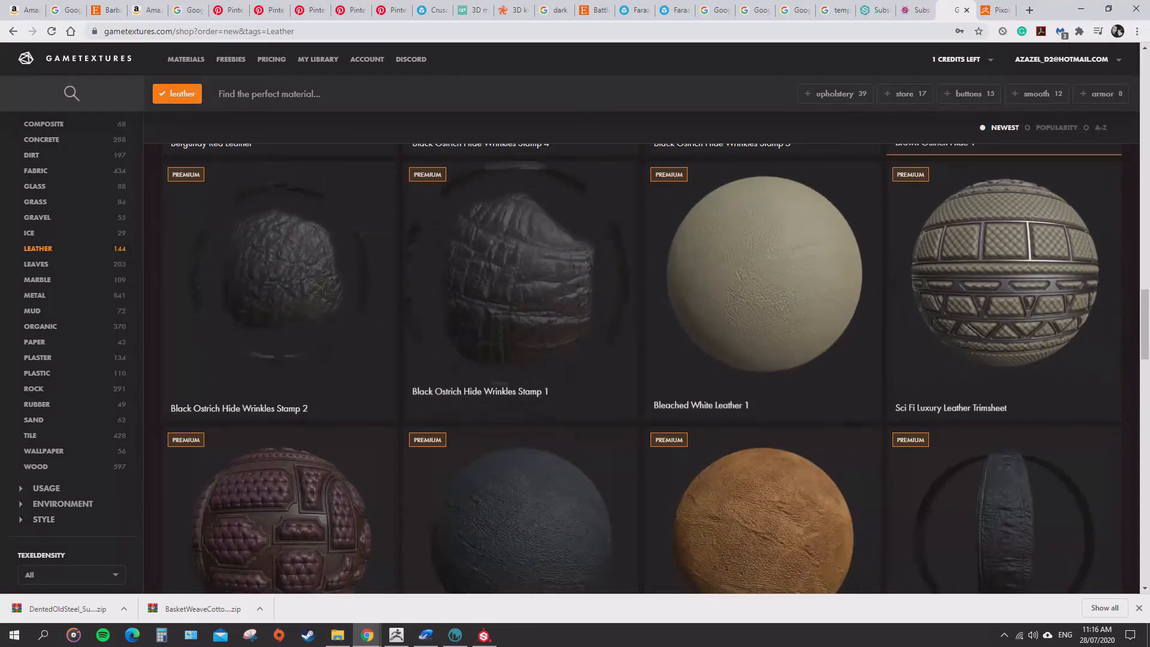
{"action": "scroll", "coordinate": [762, 300], "scroll_direction": "down", "scroll_amount": 4}
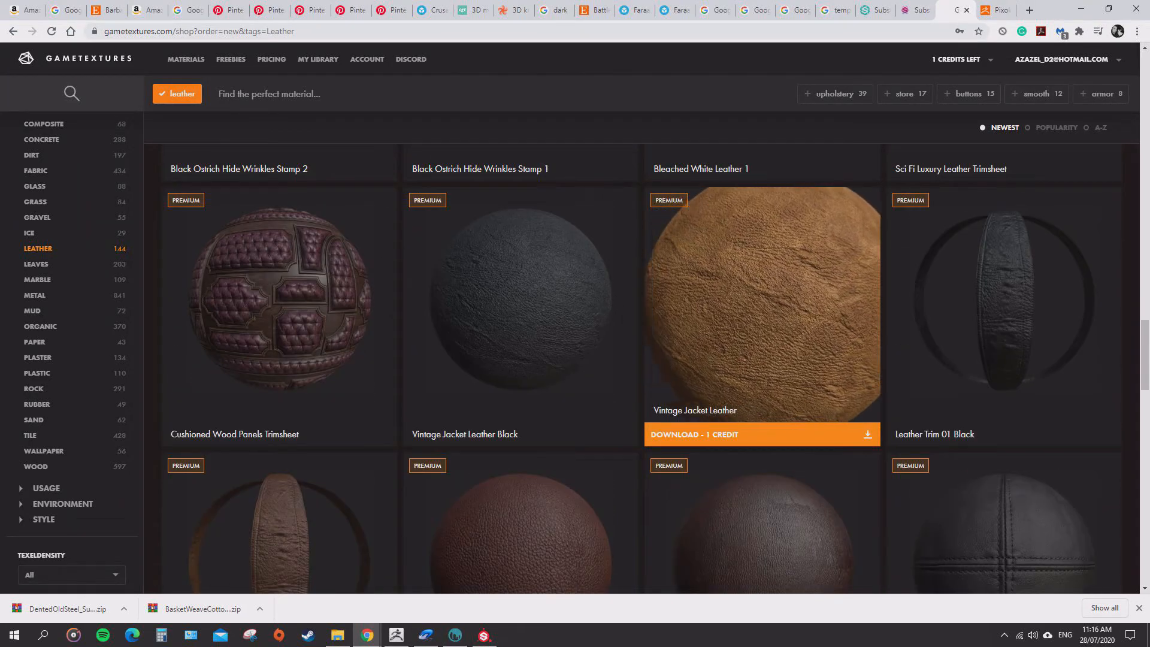
{"action": "scroll", "coordinate": [762, 299], "scroll_direction": "down", "scroll_amount": 5}
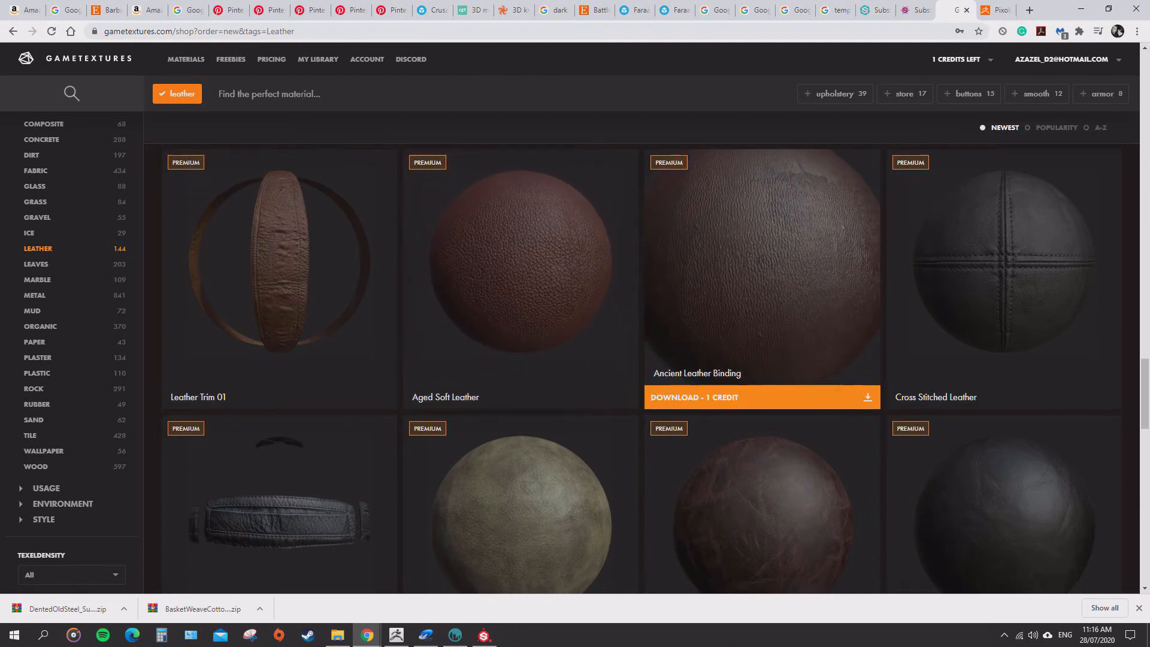
{"action": "scroll", "coordinate": [762, 299], "scroll_direction": "down", "scroll_amount": 4}
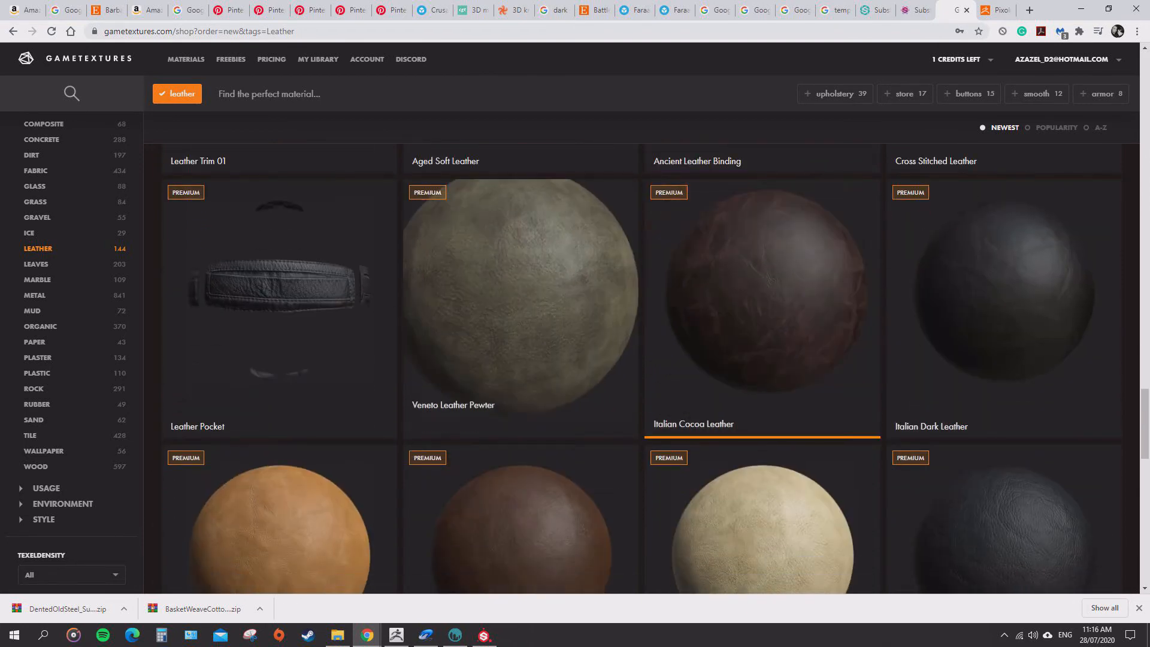
{"action": "scroll", "coordinate": [762, 299], "scroll_direction": "down", "scroll_amount": 4}
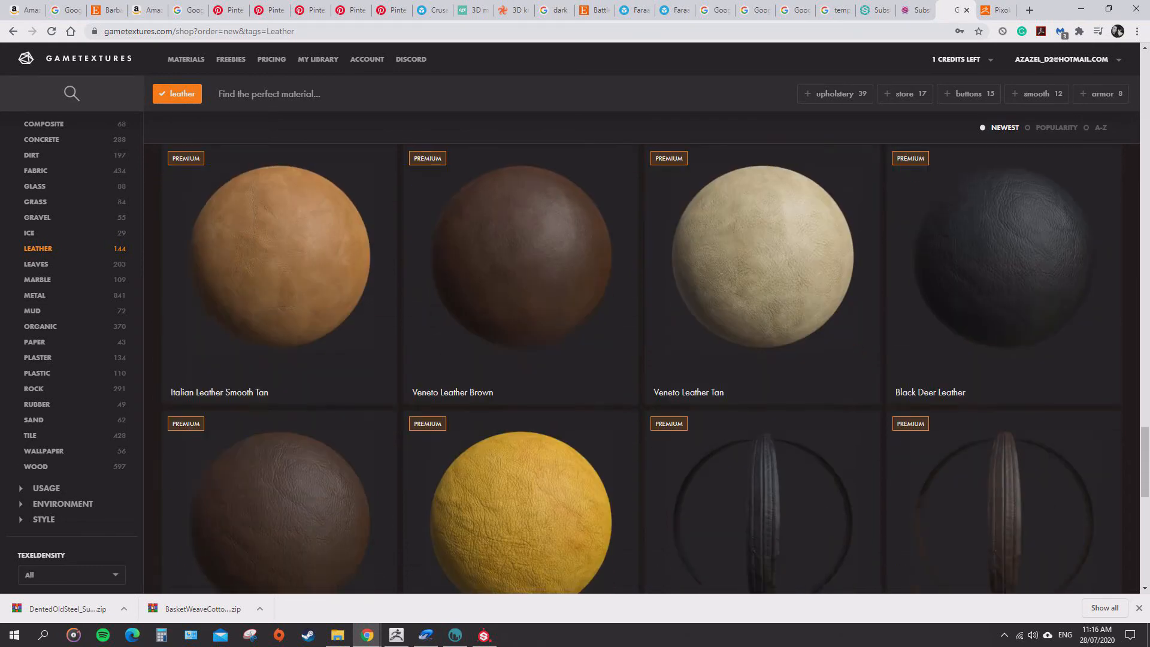
{"action": "scroll", "coordinate": [762, 300], "scroll_direction": "up", "scroll_amount": 4}
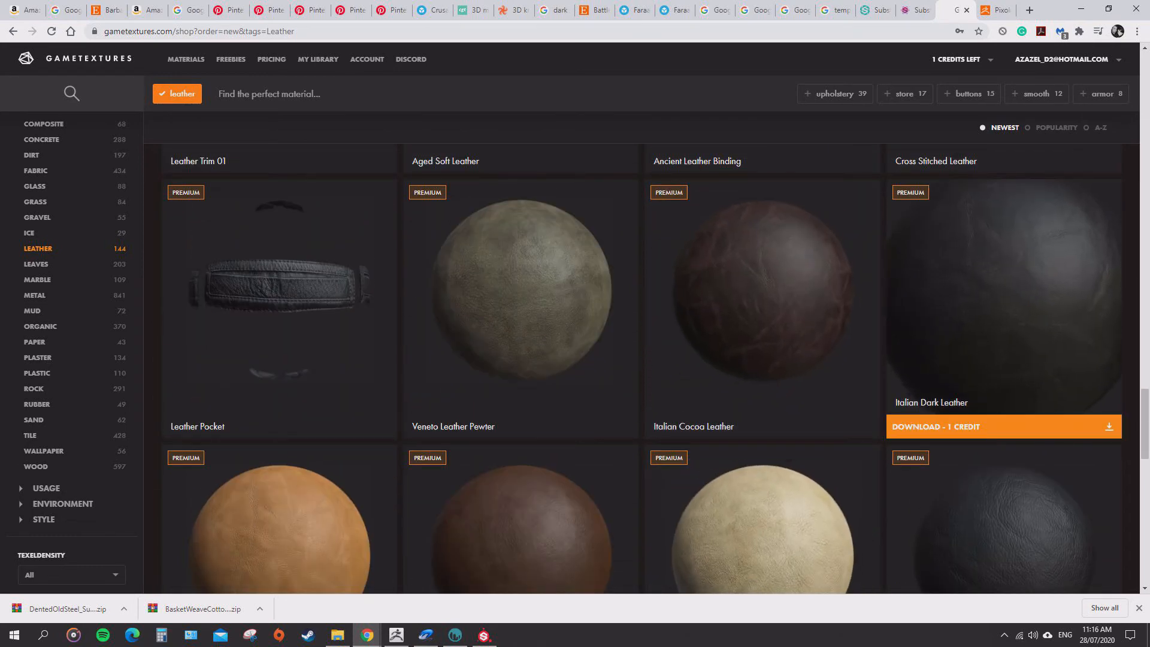
{"action": "scroll", "coordinate": [762, 300], "scroll_direction": "down", "scroll_amount": 5}
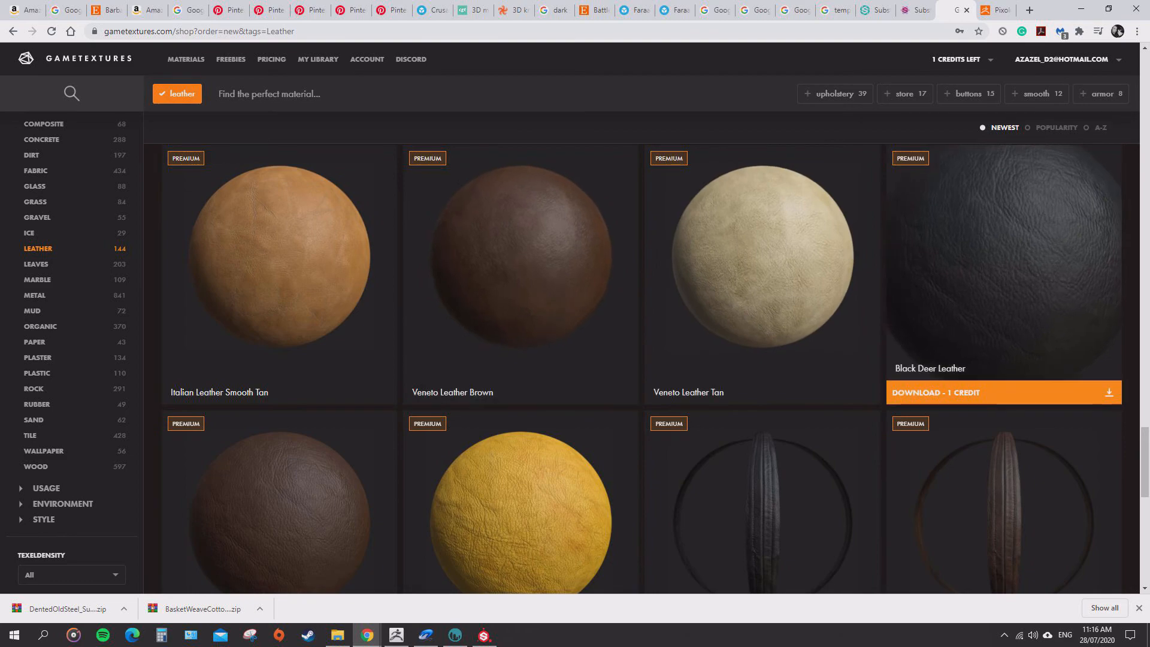
{"action": "scroll", "coordinate": [762, 300], "scroll_direction": "down", "scroll_amount": 5}
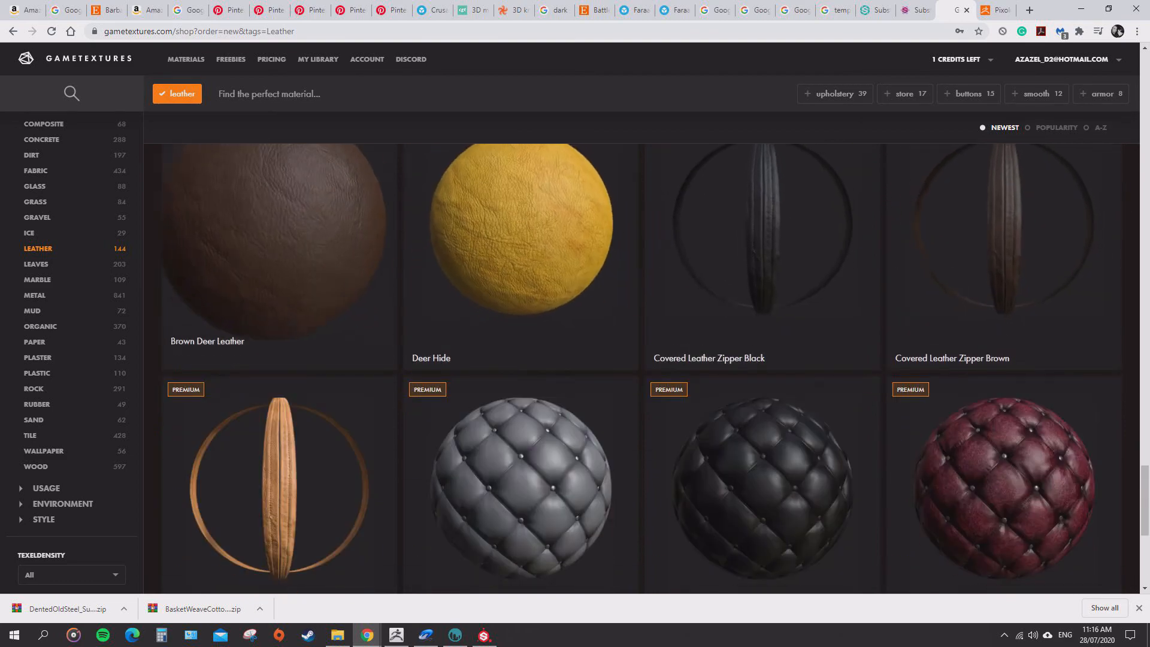
{"action": "scroll", "coordinate": [762, 299], "scroll_direction": "down", "scroll_amount": 5}
{"action": "scroll", "coordinate": [762, 300], "scroll_direction": "up", "scroll_amount": 20}
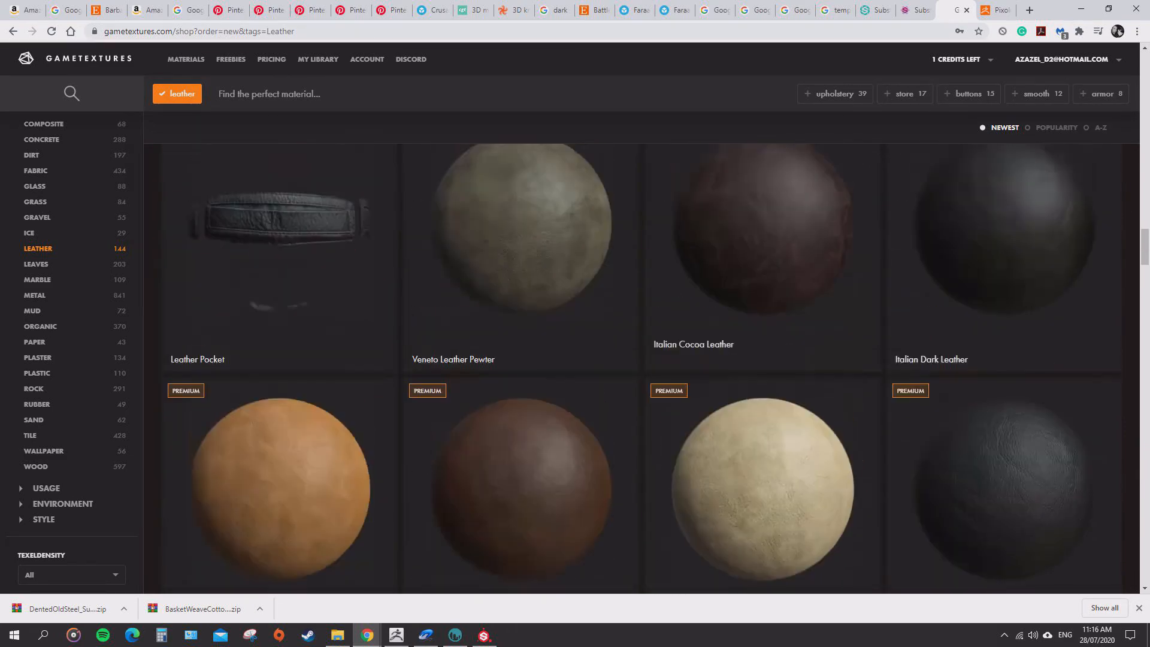
Download the Ancient Leather Binding material for the Substance engine and save the ZIP archive in the GameTextures Materials folder.
{"action": "scroll", "coordinate": [762, 299], "scroll_direction": "down", "scroll_amount": 4}
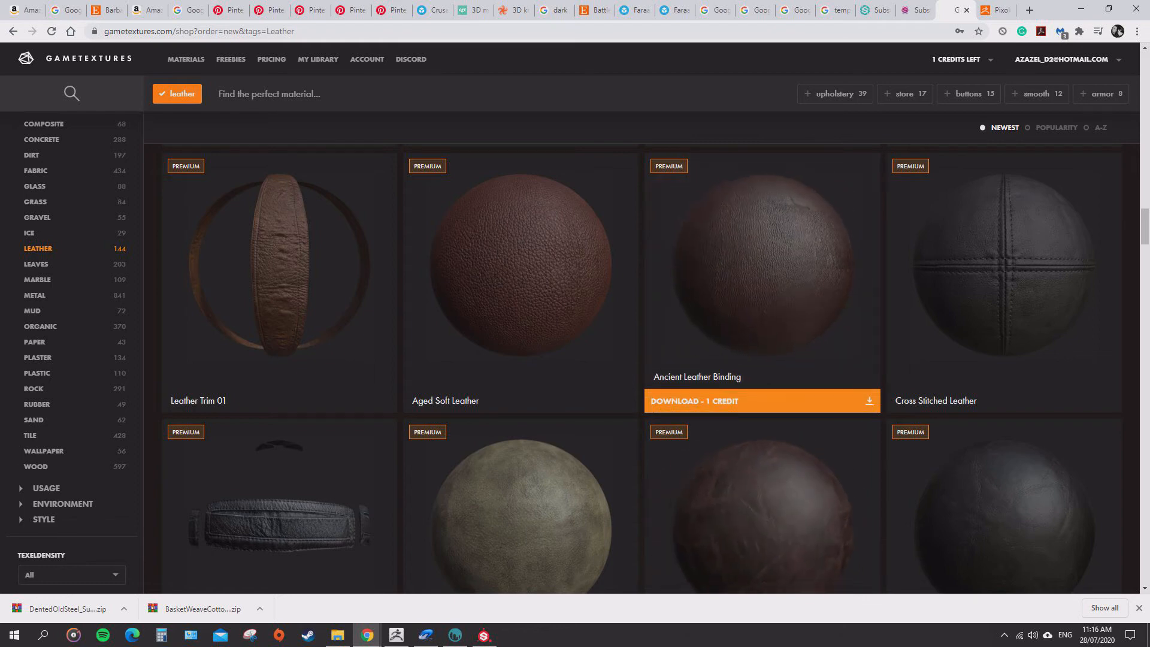
{"action": "left_click", "coordinate": [772, 401]}
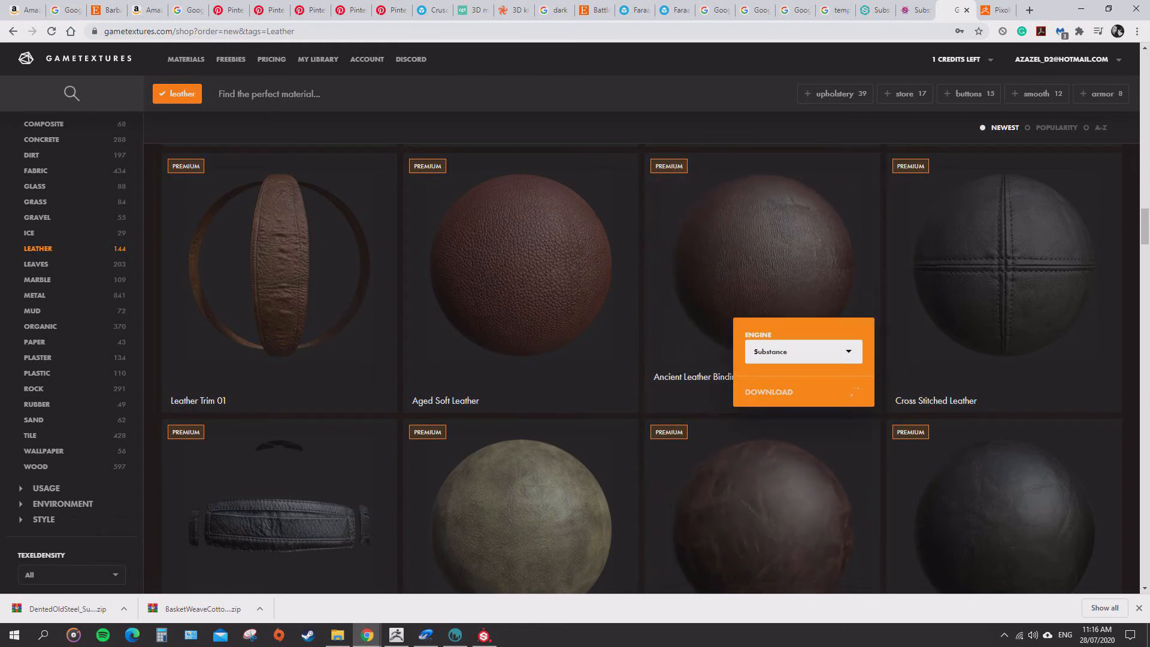
{"action": "left_click", "coordinate": [769, 392]}
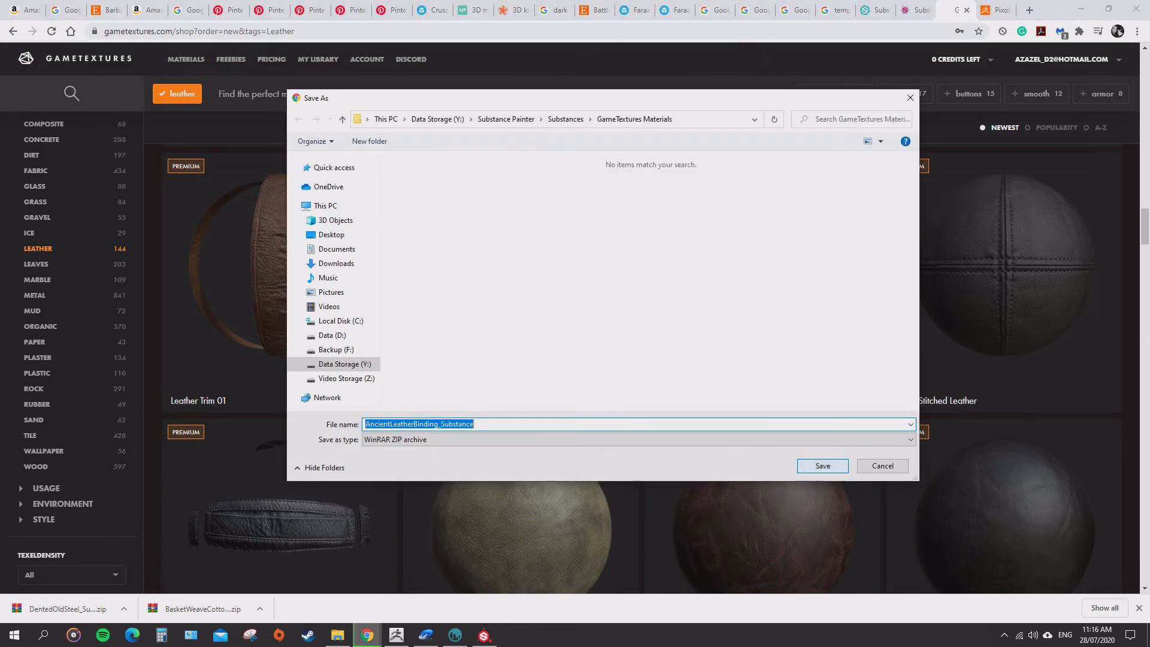
{"action": "left_click", "coordinate": [822, 465]}
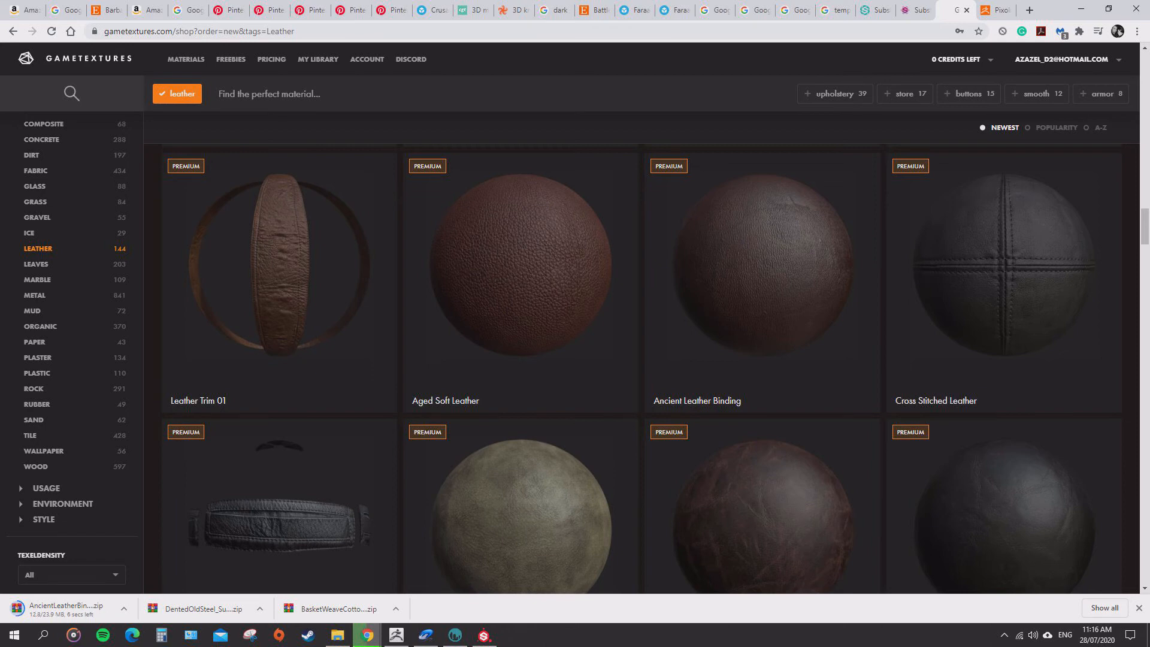
{"action": "scroll", "coordinate": [761, 359], "scroll_direction": "down", "scroll_amount": 12}
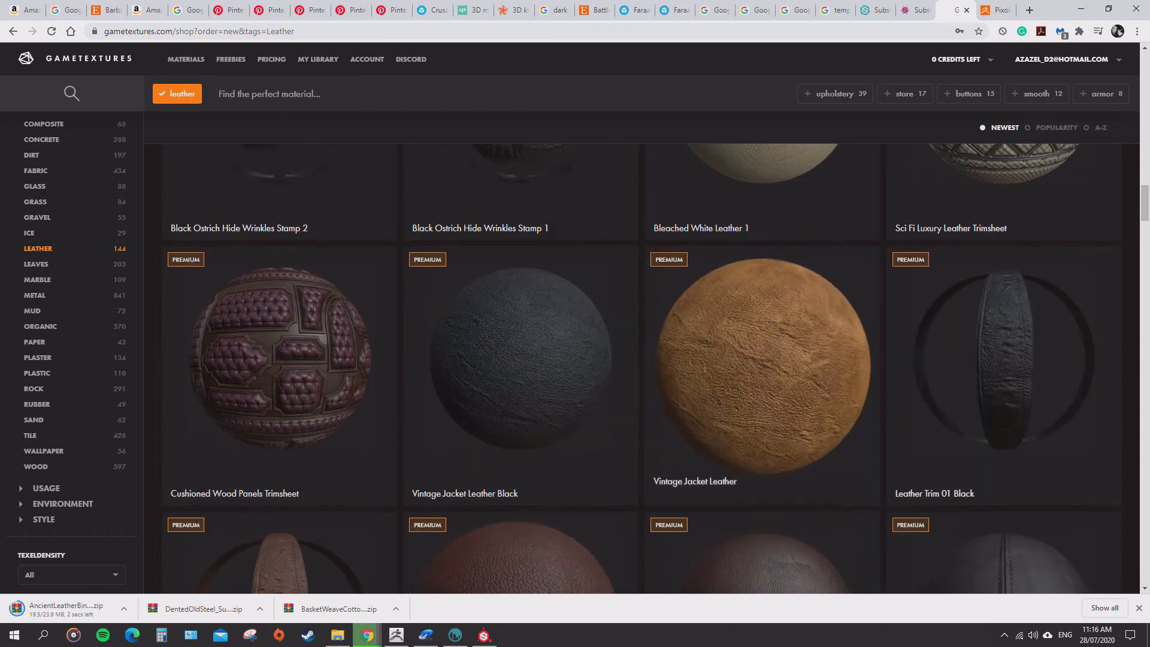
Switch to the Substance Source site, filter its materials to the Fabric category and look through them.
{"action": "left_click", "coordinate": [876, 9]}
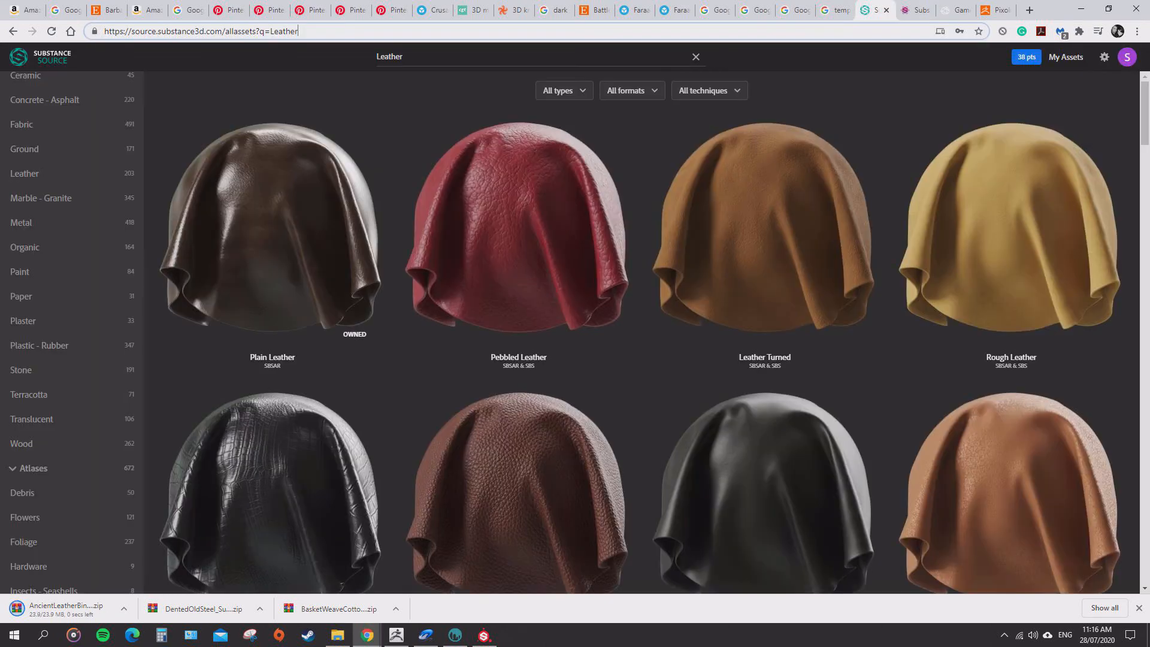
{"action": "scroll", "coordinate": [60, 252], "scroll_direction": "up", "scroll_amount": 3}
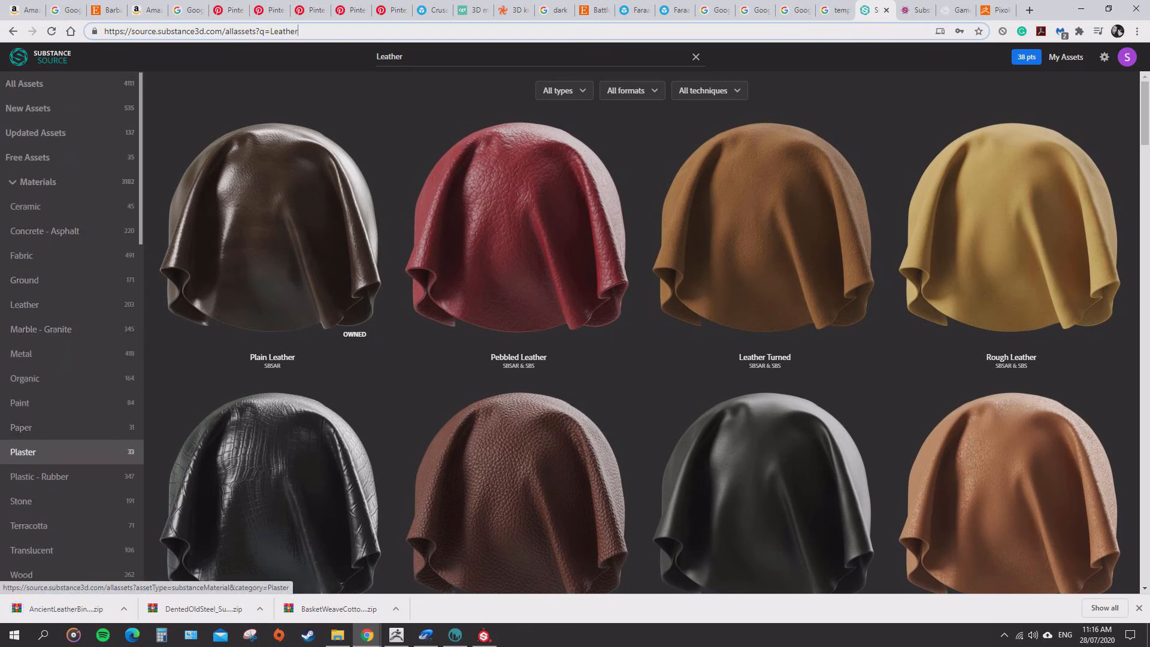
{"action": "scroll", "coordinate": [60, 455], "scroll_direction": "down", "scroll_amount": 4}
{"action": "scroll", "coordinate": [60, 458], "scroll_direction": "up", "scroll_amount": 4}
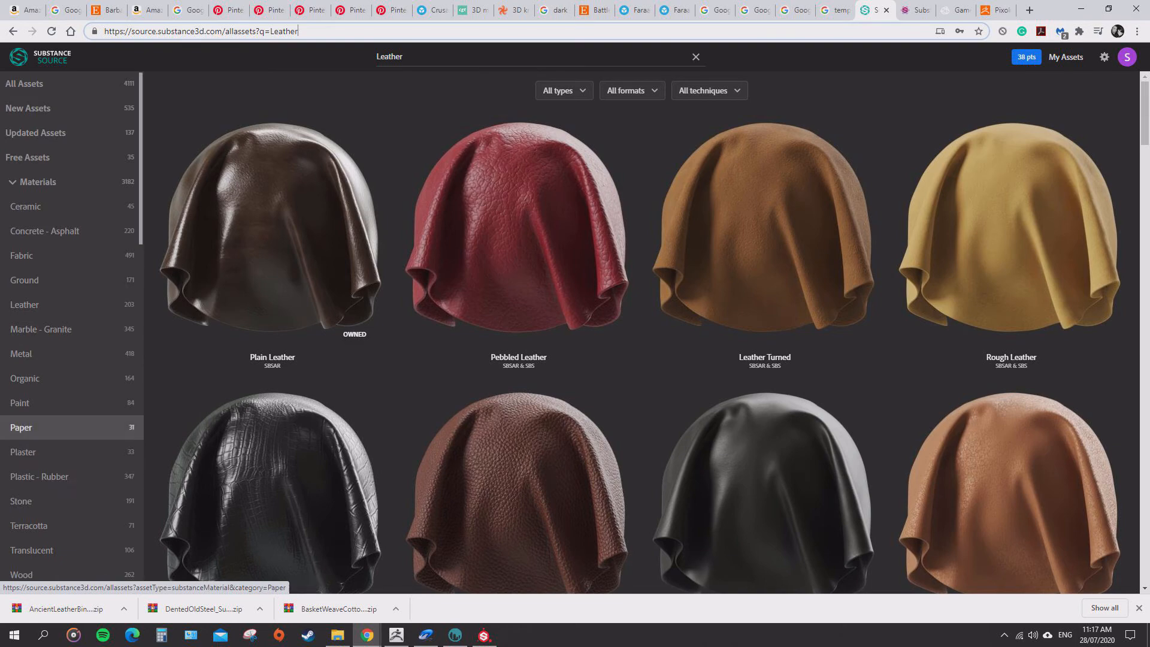
{"action": "left_click", "coordinate": [36, 255]}
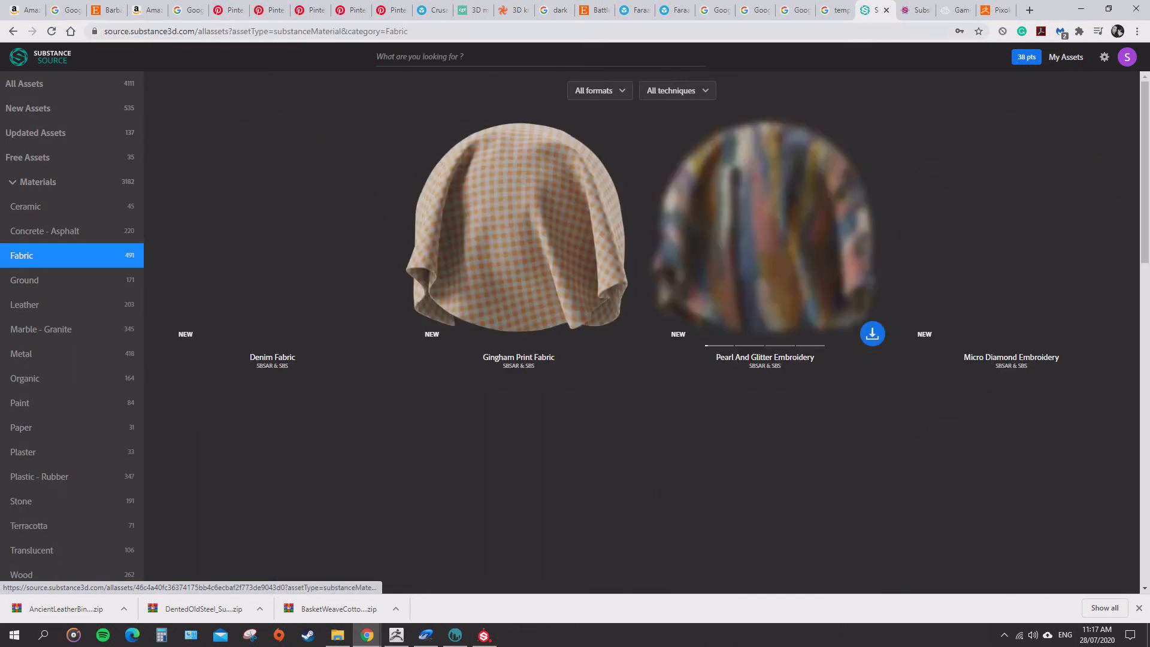
{"action": "scroll", "coordinate": [626, 333], "scroll_direction": "down", "scroll_amount": 7}
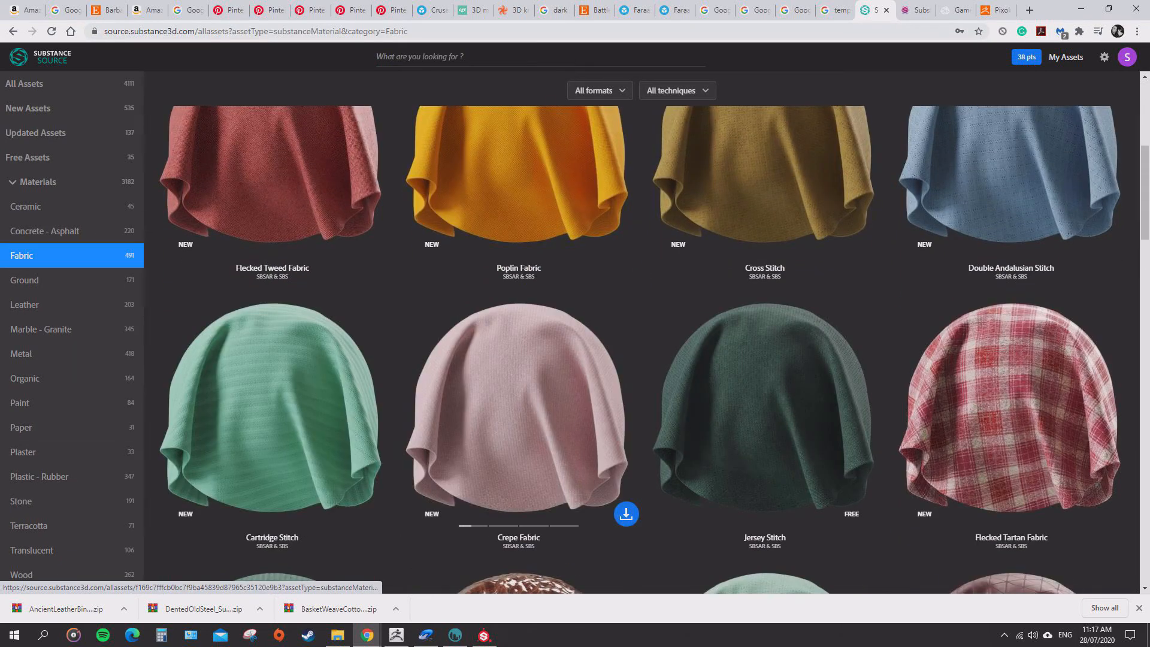
Search the Substance Source assets for "worn".
{"action": "scroll", "coordinate": [626, 333], "scroll_direction": "up", "scroll_amount": 7}
{"action": "left_click", "coordinate": [468, 57]}
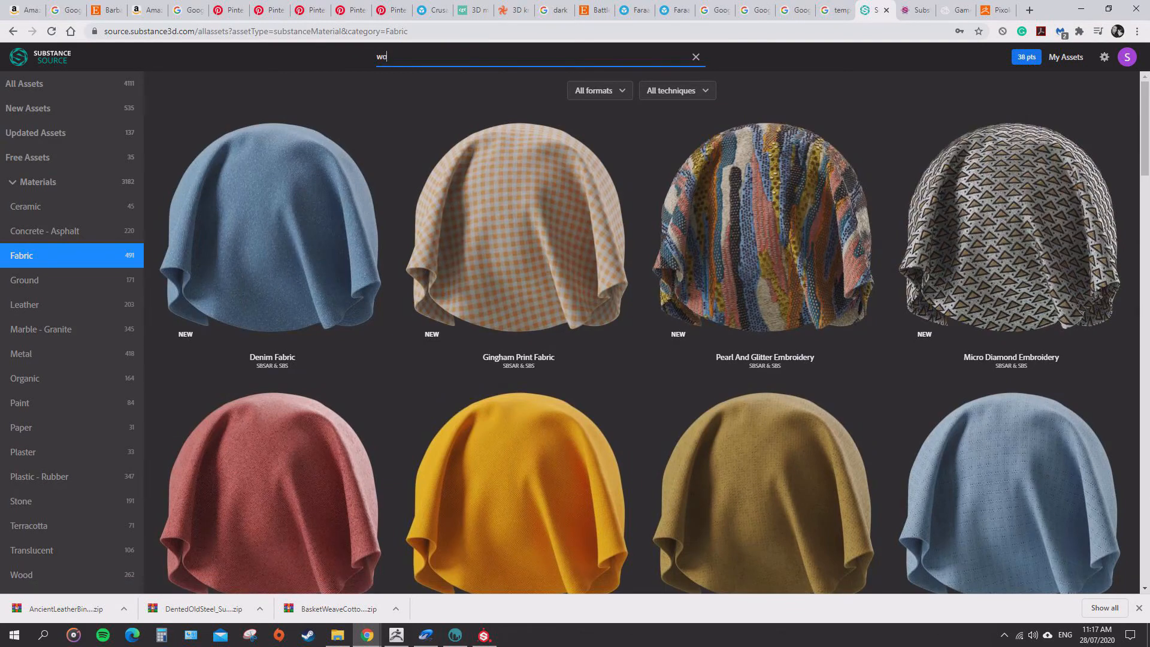
{"action": "type", "text": "worn"}
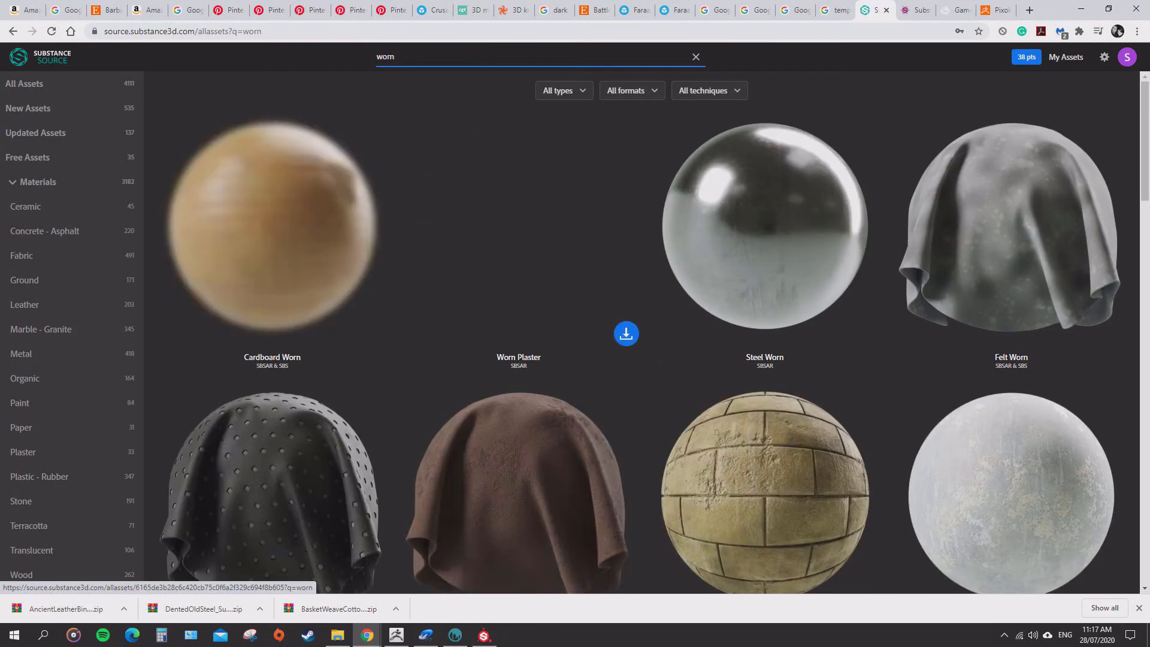
Examine the worn leather and fabric materials down to the end of the search results.
{"action": "scroll", "coordinate": [626, 333], "scroll_direction": "down", "scroll_amount": 3}
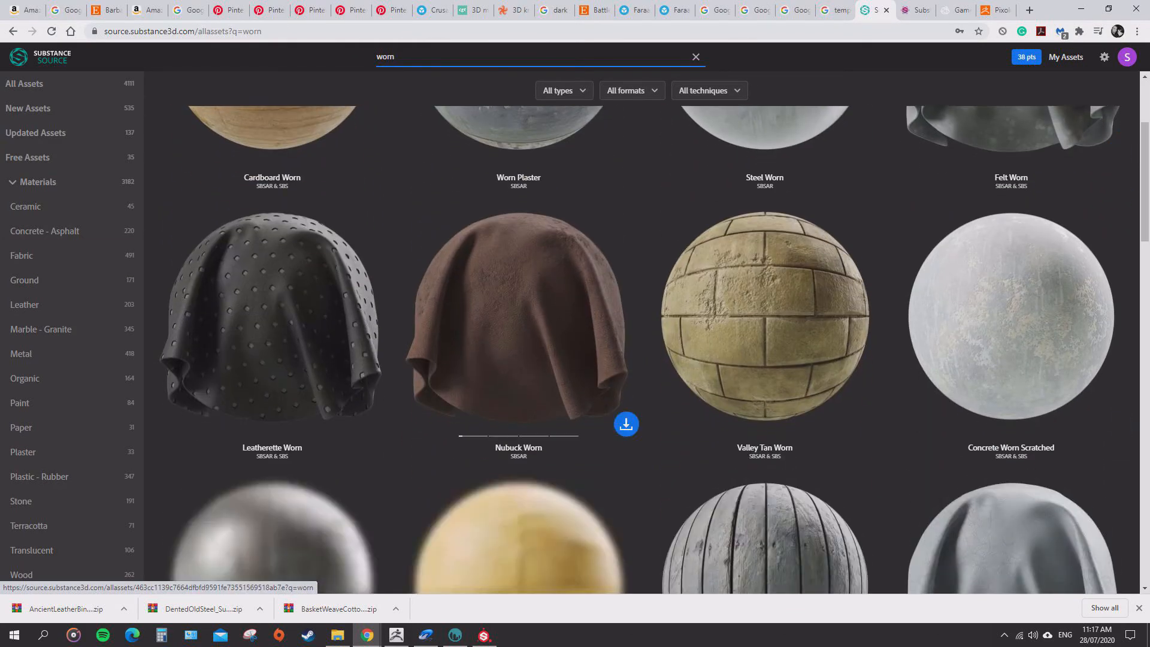
{"action": "scroll", "coordinate": [599, 359], "scroll_direction": "down", "scroll_amount": 5}
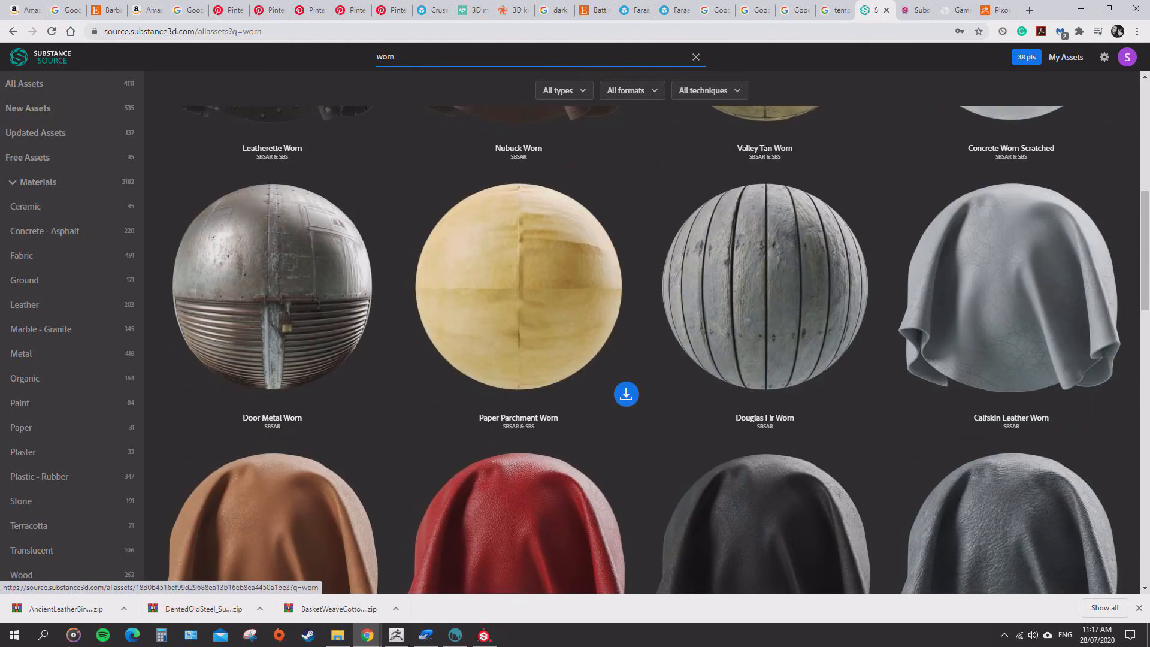
{"action": "scroll", "coordinate": [1078, 329], "scroll_direction": "down", "scroll_amount": 5}
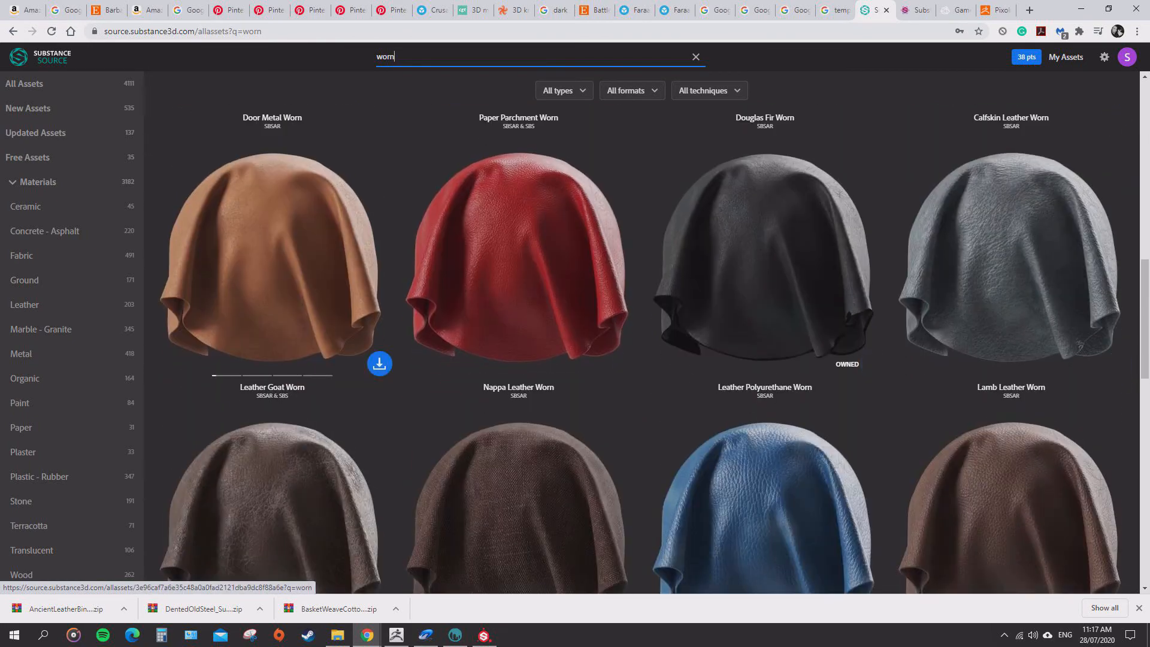
{"action": "scroll", "coordinate": [372, 300], "scroll_direction": "down", "scroll_amount": 6}
{"action": "scroll", "coordinate": [599, 419], "scroll_direction": "up", "scroll_amount": 3}
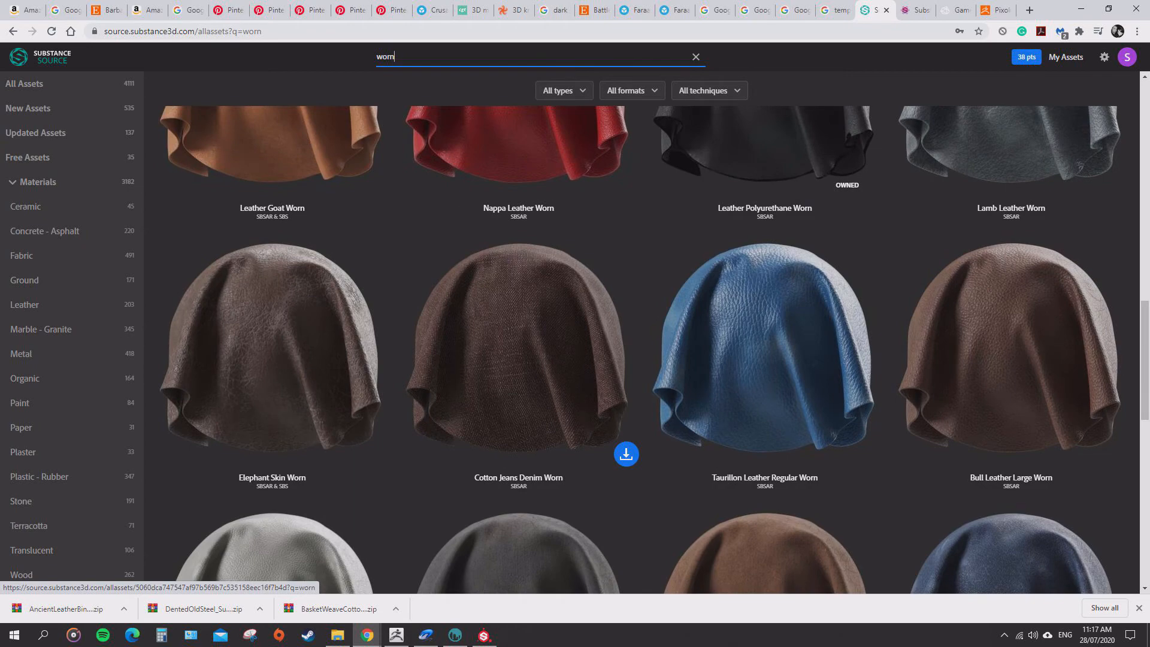
{"action": "scroll", "coordinate": [626, 419], "scroll_direction": "down", "scroll_amount": 6}
{"action": "scroll", "coordinate": [599, 371], "scroll_direction": "down", "scroll_amount": 4}
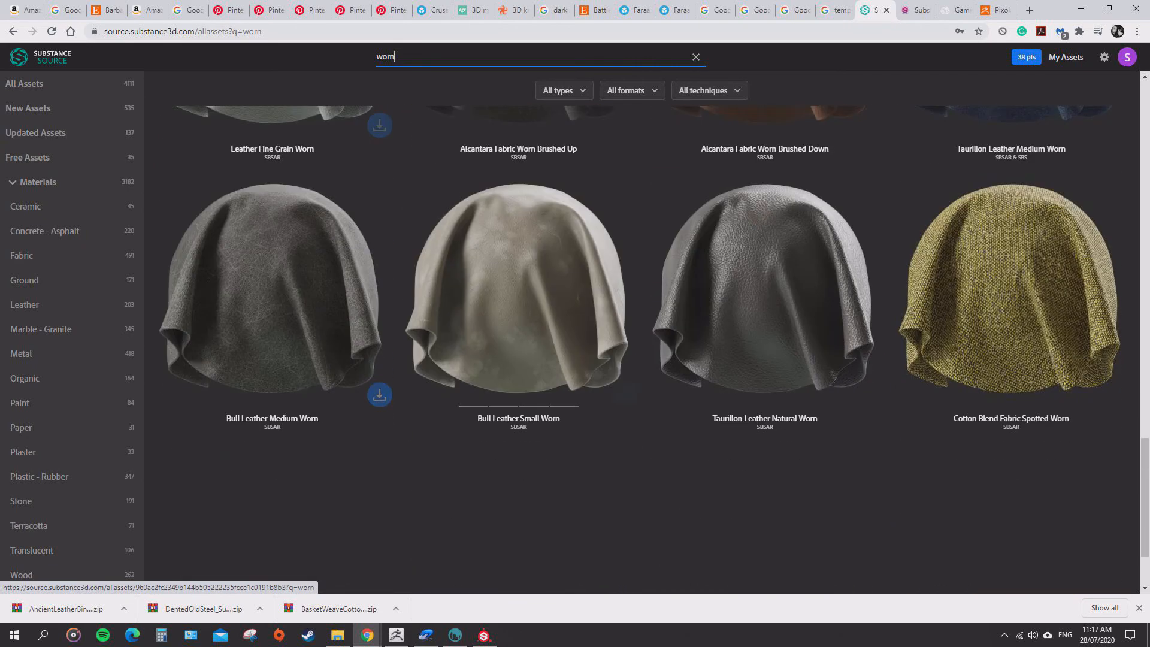
{"action": "scroll", "coordinate": [599, 371], "scroll_direction": "down", "scroll_amount": 2}
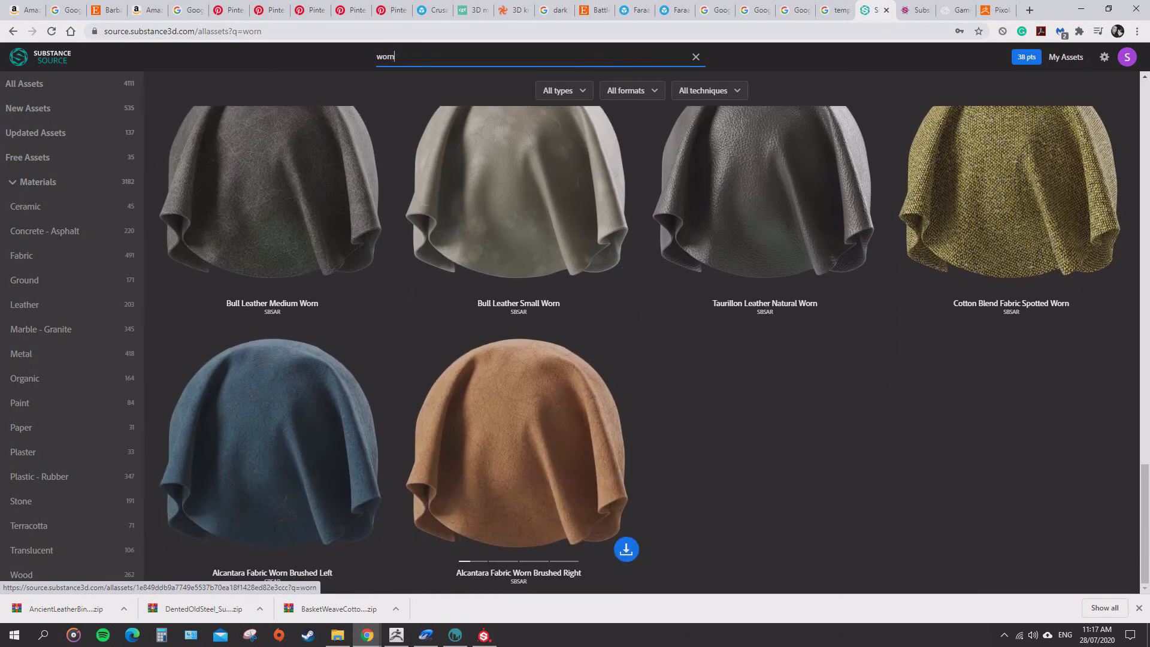
Replace the Substance Source search term with "aged" and run the search.
{"action": "scroll", "coordinate": [575, 419], "scroll_direction": "up", "scroll_amount": 14}
{"action": "left_click_drag", "start_coordinate": [398, 57], "coordinate": [375, 57]}
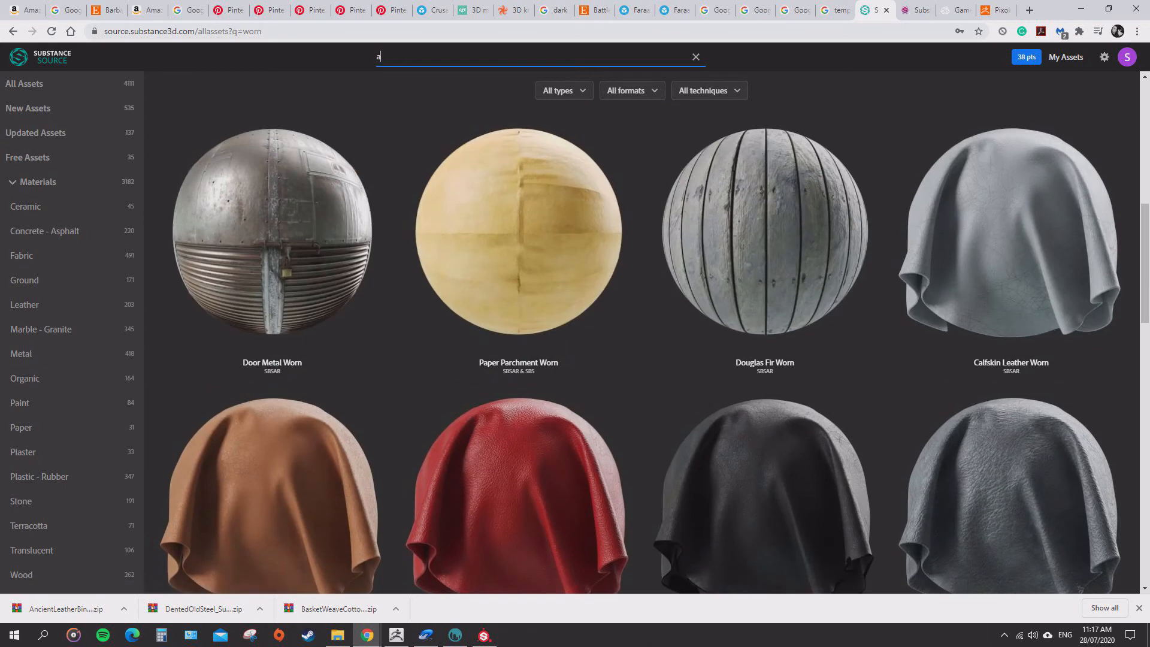
{"action": "type", "text": "aged"}
{"action": "key", "text": "Return"}
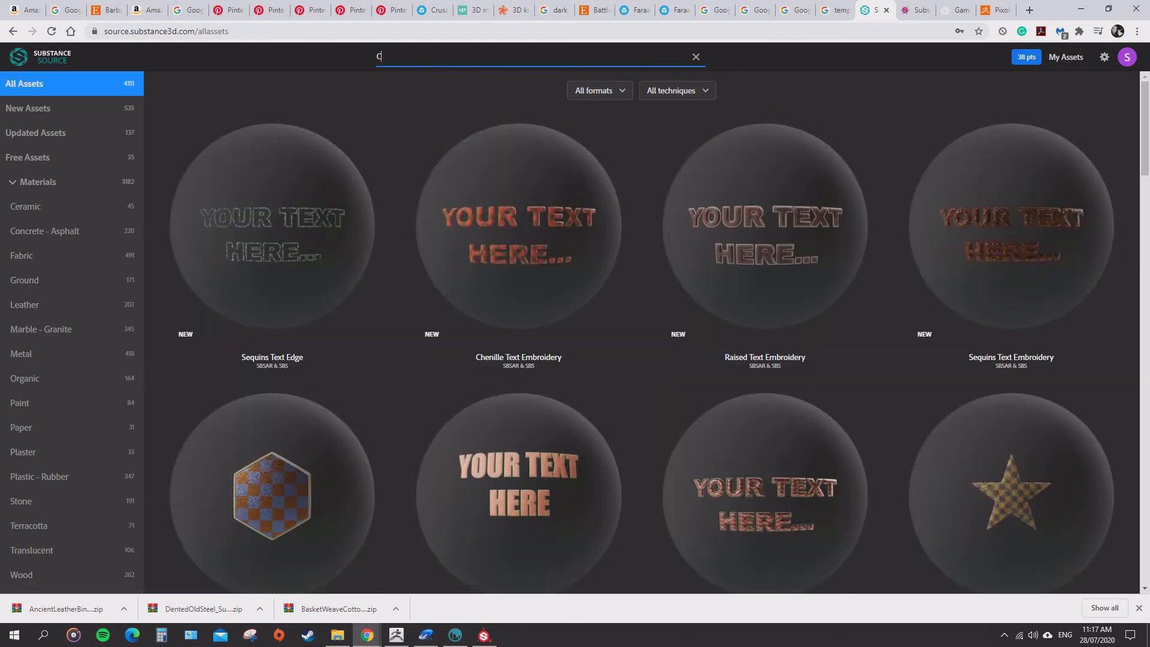
Search the Substance Source assets for "Cotton" and look through the fabric materials found.
{"action": "type", "text": "Cotton"}
{"action": "key", "text": "Return"}
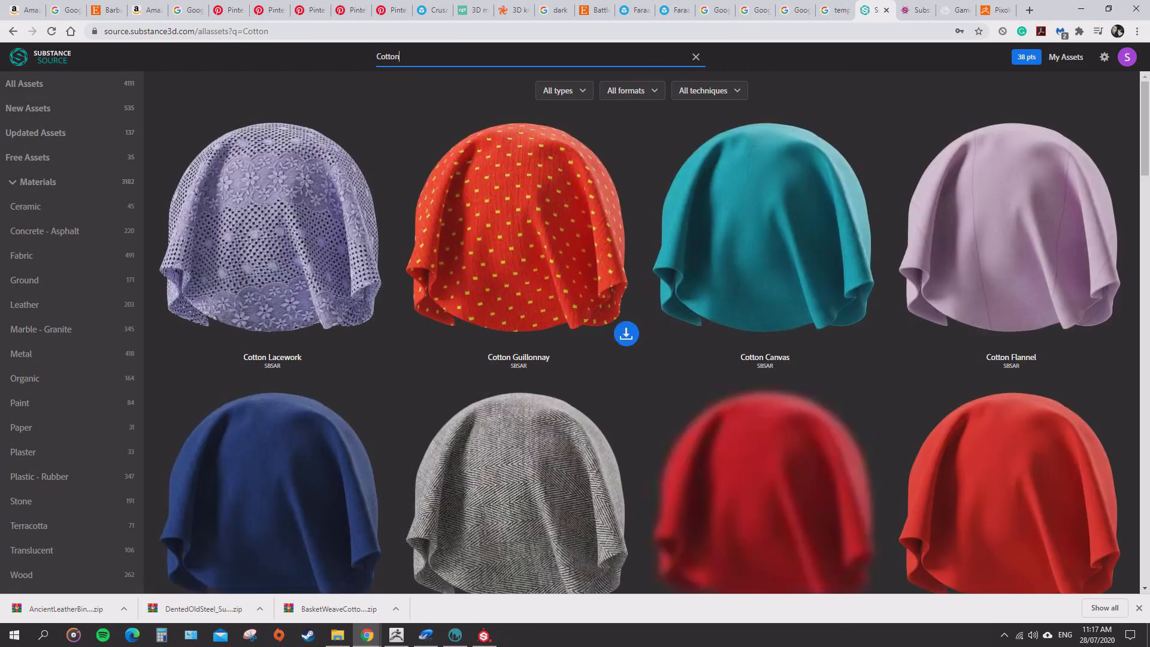
{"action": "scroll", "coordinate": [641, 350], "scroll_direction": "down", "scroll_amount": 6}
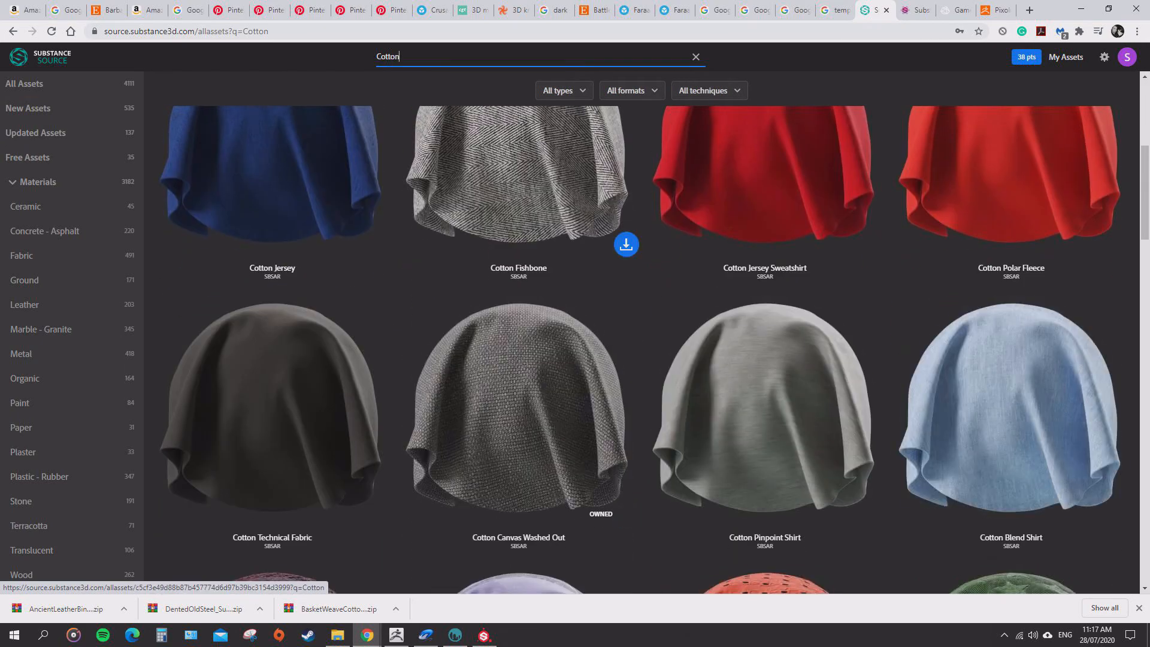
{"action": "scroll", "coordinate": [641, 350], "scroll_direction": "down", "scroll_amount": 3}
{"action": "scroll", "coordinate": [761, 276], "scroll_direction": "down", "scroll_amount": 6}
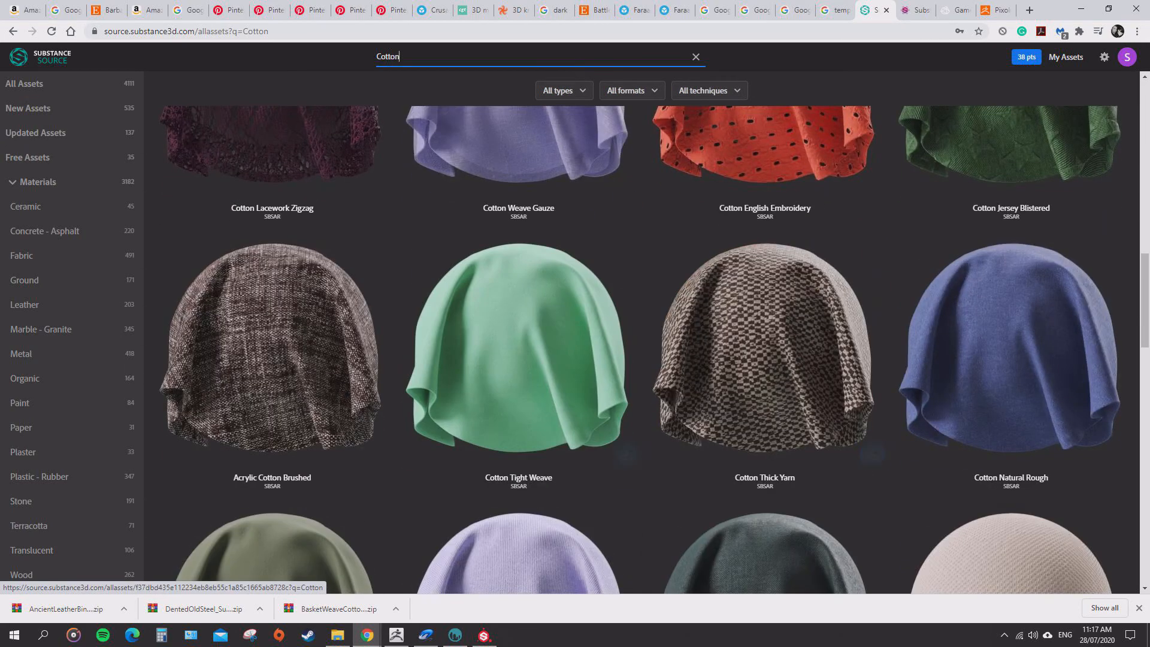
{"action": "scroll", "coordinate": [765, 348], "scroll_direction": "down", "scroll_amount": 6}
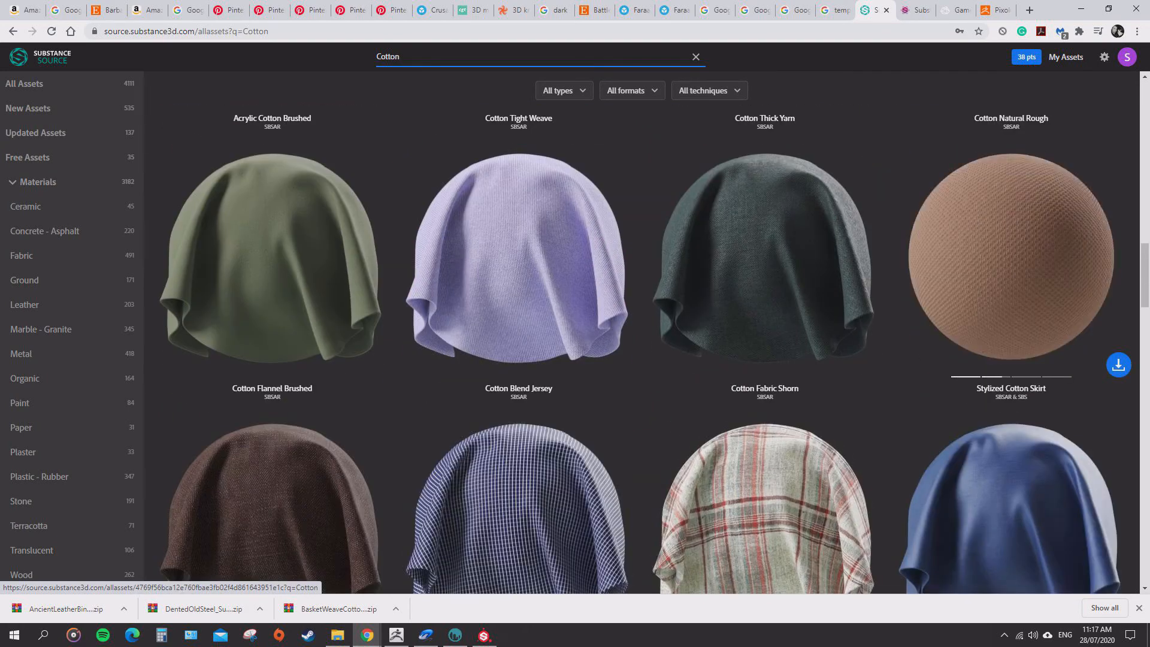
{"action": "scroll", "coordinate": [599, 269], "scroll_direction": "down", "scroll_amount": 6}
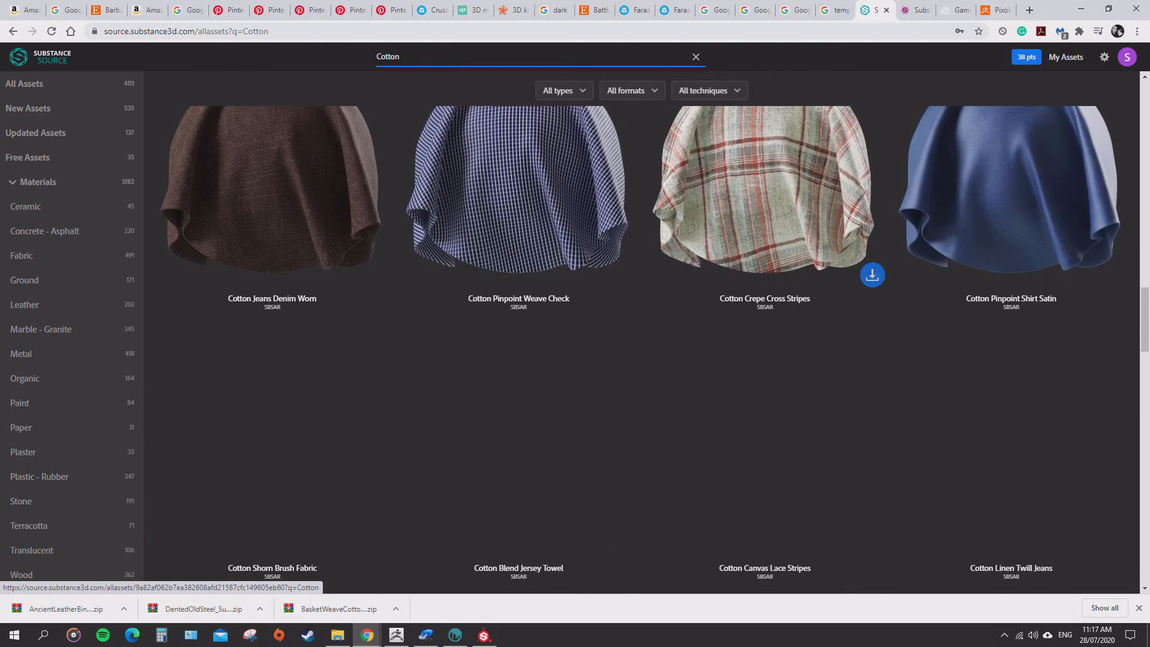
{"action": "scroll", "coordinate": [539, 269], "scroll_direction": "down", "scroll_amount": 11}
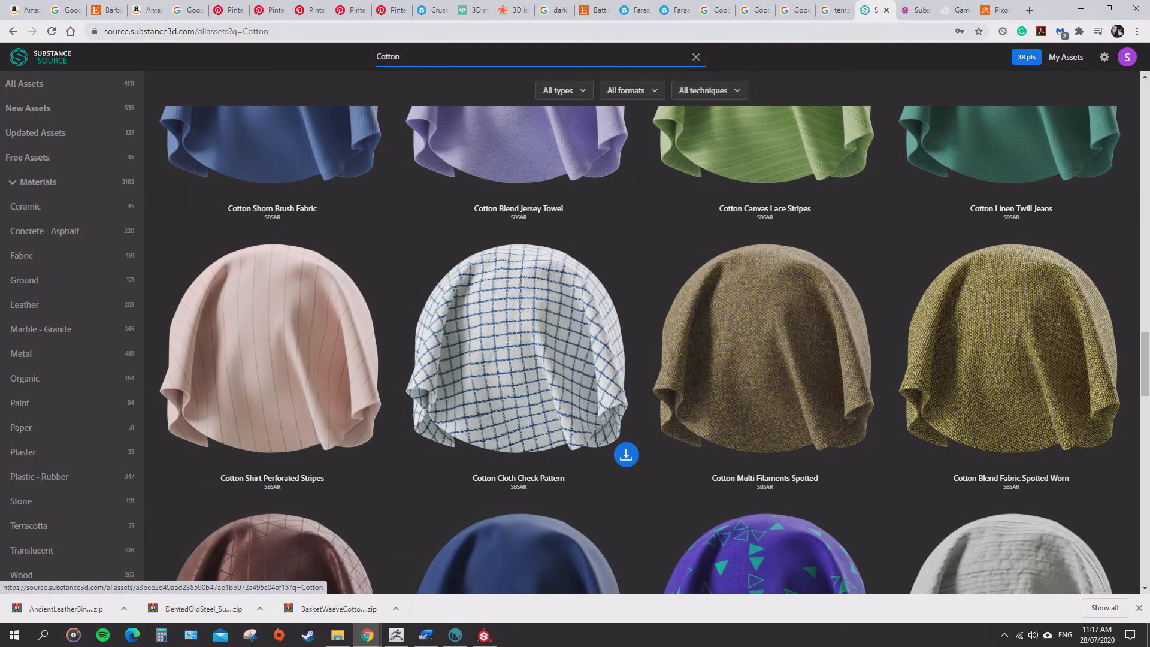
{"action": "scroll", "coordinate": [519, 329], "scroll_direction": "down", "scroll_amount": 5}
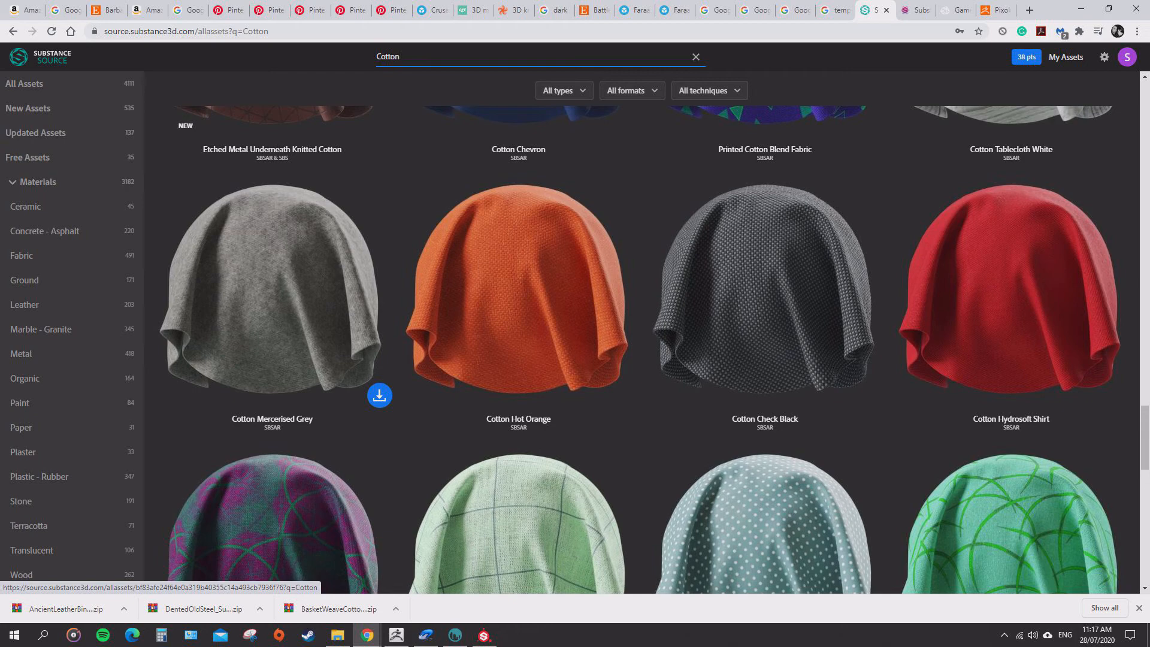
{"action": "scroll", "coordinate": [272, 287], "scroll_direction": "down", "scroll_amount": 5}
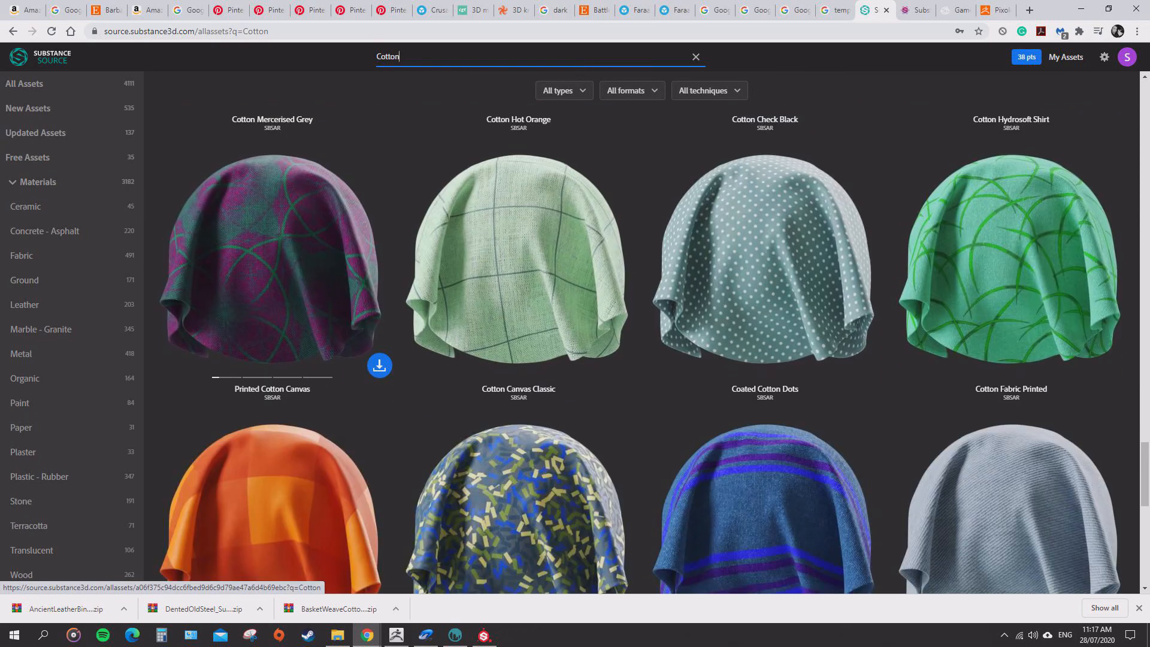
Open the Cotton Mercerised Grey material in a new browser tab and check the remaining cotton results.
{"action": "scroll", "coordinate": [273, 288], "scroll_direction": "up", "scroll_amount": 5}
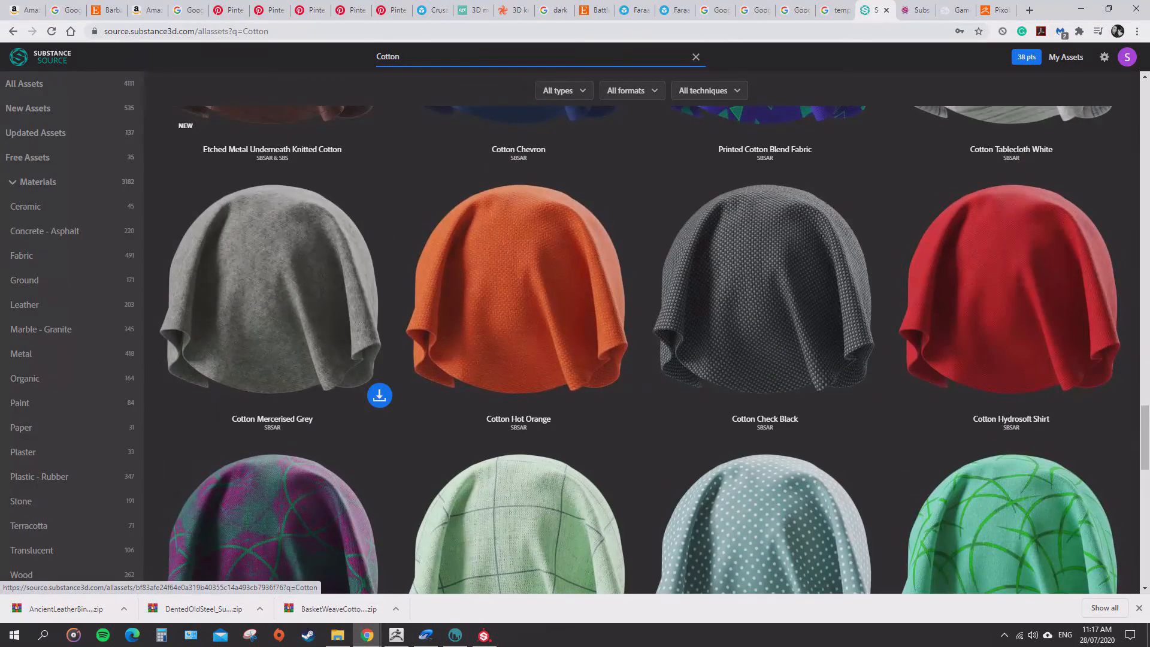
{"action": "right_click", "coordinate": [282, 282]}
{"action": "left_click", "coordinate": [311, 292]}
{"action": "scroll", "coordinate": [479, 288], "scroll_direction": "down", "scroll_amount": 10}
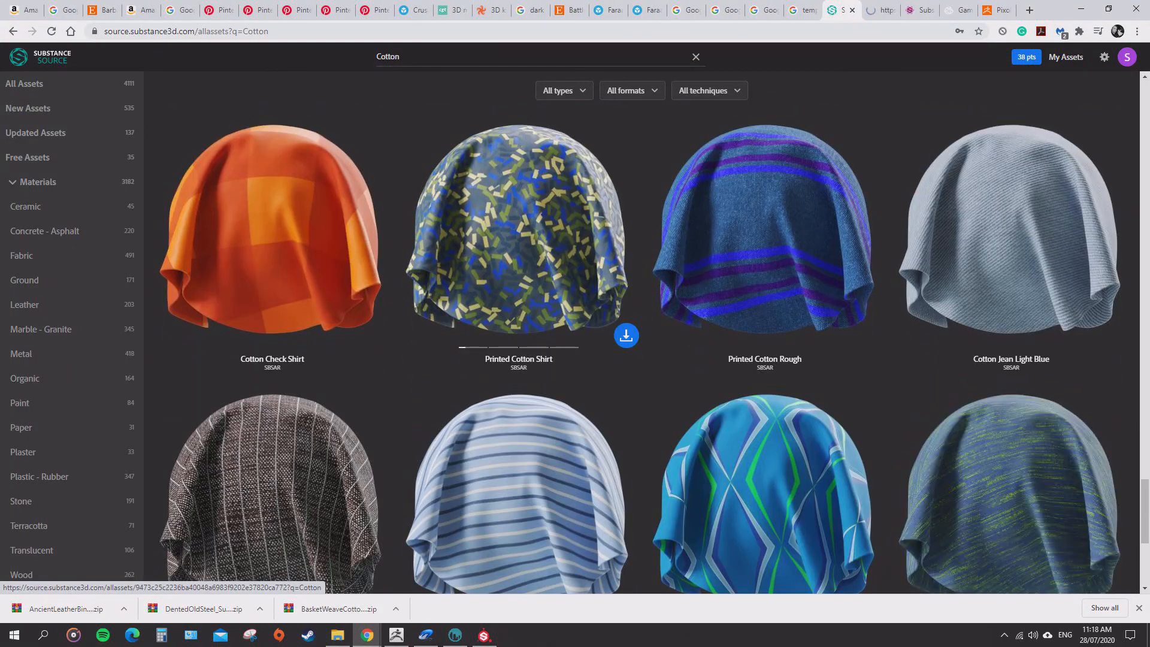
{"action": "left_click", "coordinate": [879, 10]}
{"action": "left_click", "coordinate": [840, 10]}
{"action": "scroll", "coordinate": [764, 288], "scroll_direction": "down", "scroll_amount": 6}
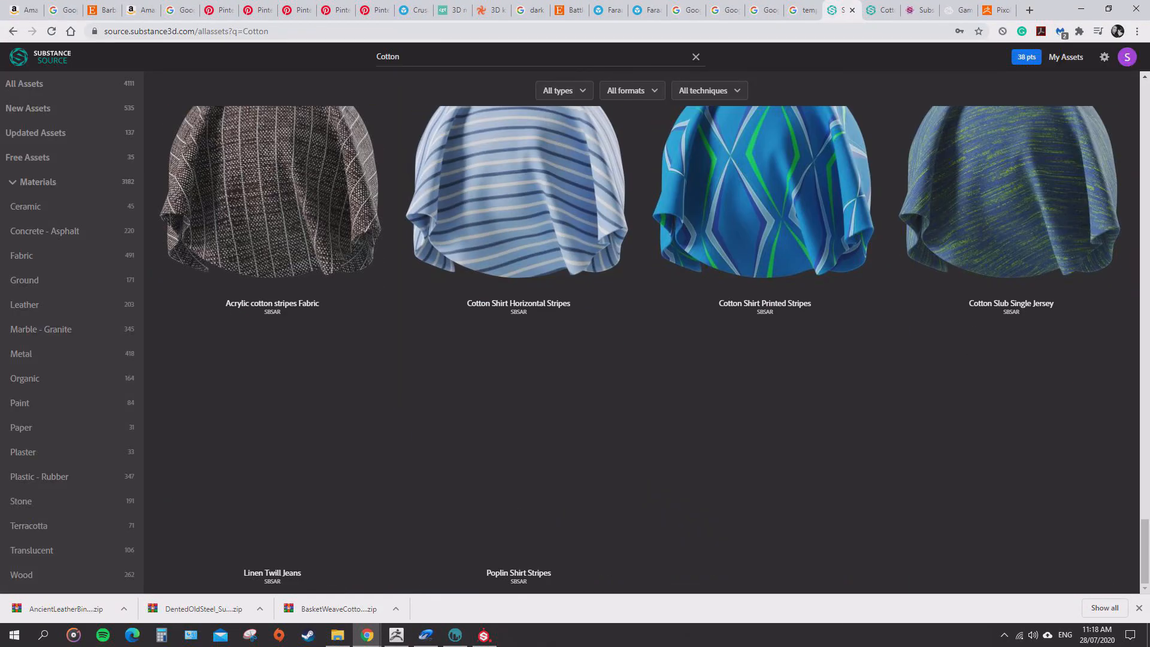
{"action": "scroll", "coordinate": [764, 389], "scroll_direction": "up", "scroll_amount": 4}
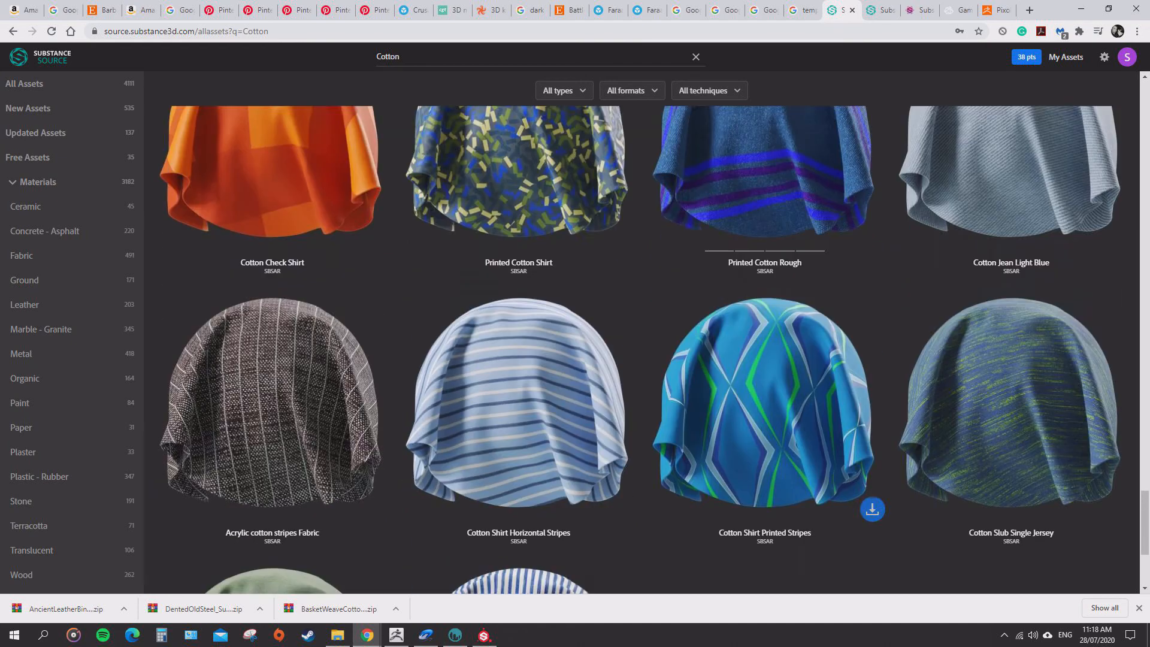
{"action": "scroll", "coordinate": [764, 359], "scroll_direction": "up", "scroll_amount": 3}
Examine the close-up preview images of the Cotton Mercerised Grey material.
{"action": "left_click", "coordinate": [879, 11]}
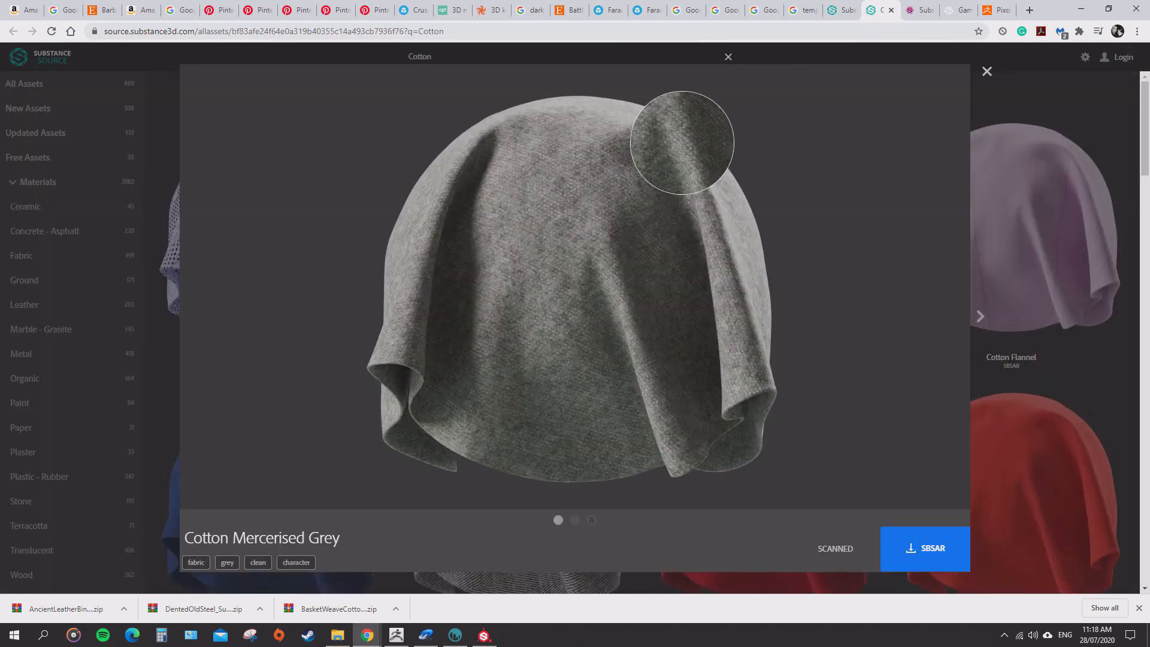
{"action": "key", "text": "Right"}
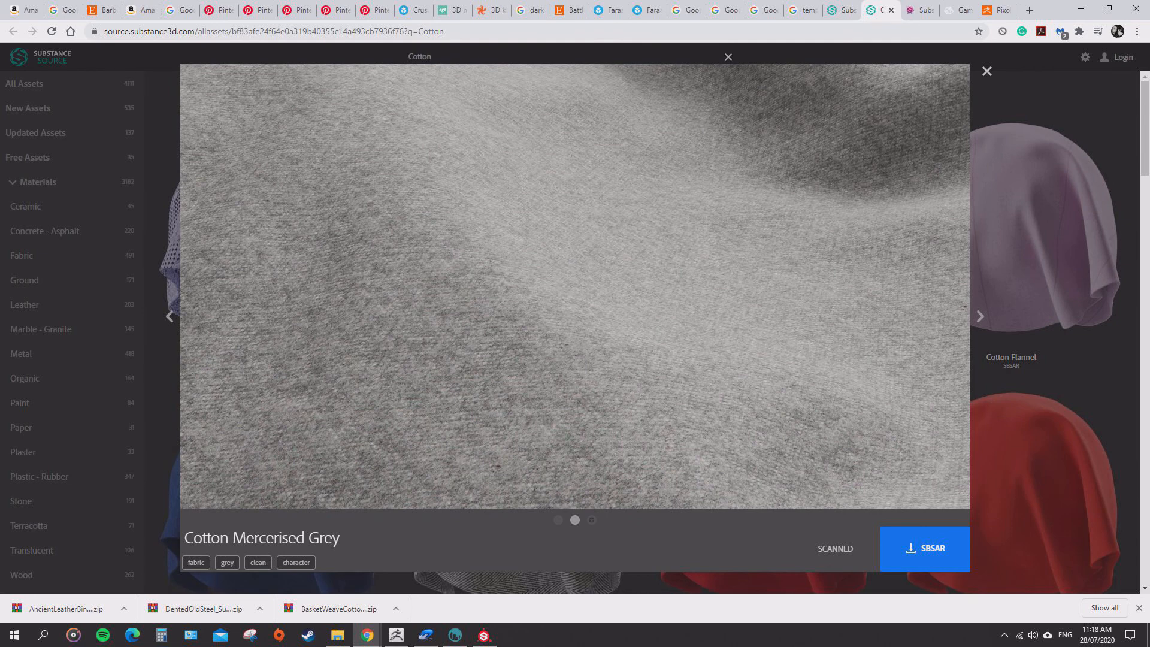
{"action": "key", "text": "Right"}
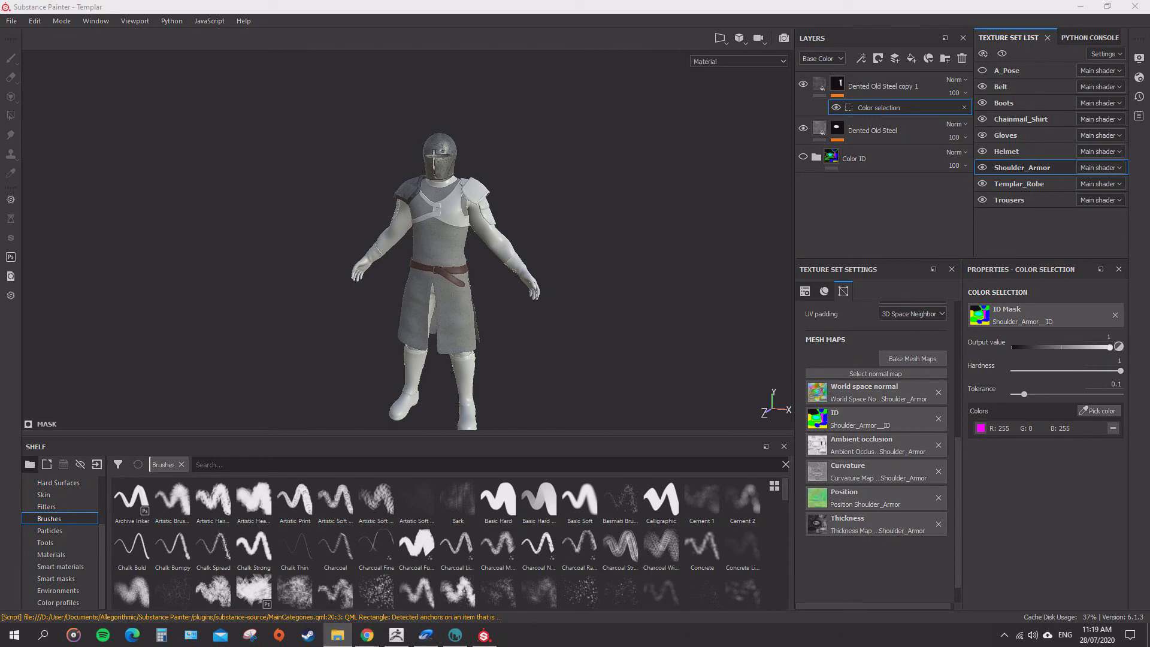
Switch to Substance Painter and import AncientLeatherBinding.sbsar as a basematerial into the shelf 'shelf'.
{"action": "left_click_drag", "start_coordinate": [1149, 456], "coordinate": [474, 508]}
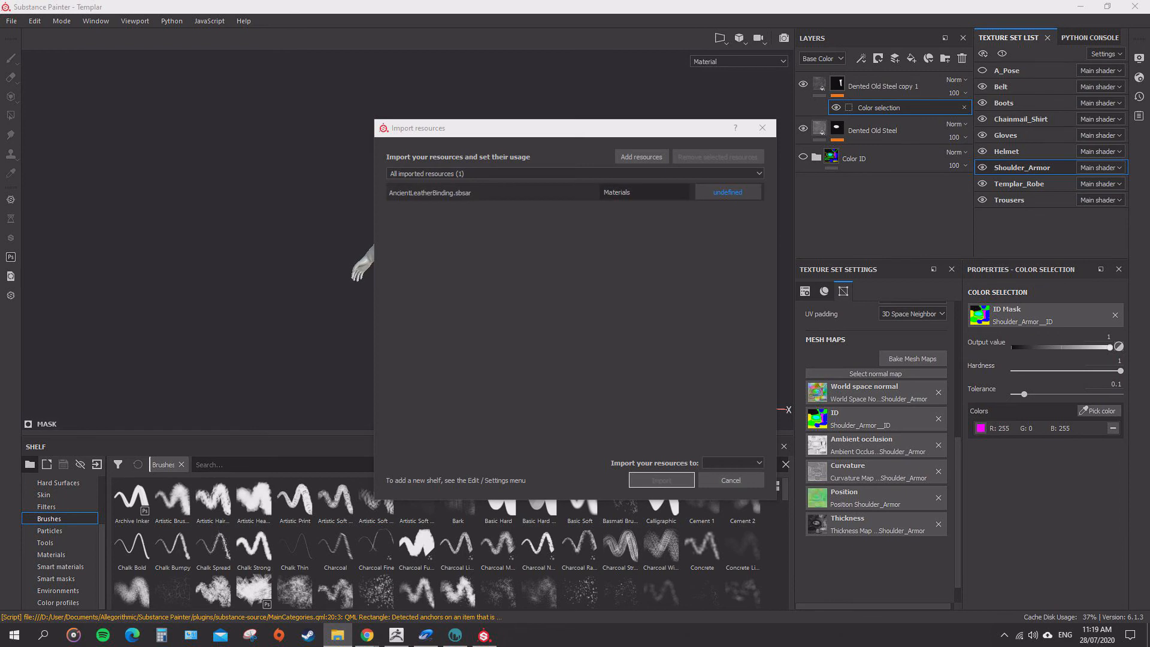
{"action": "left_click", "coordinate": [748, 188]}
{"action": "left_click", "coordinate": [768, 206]}
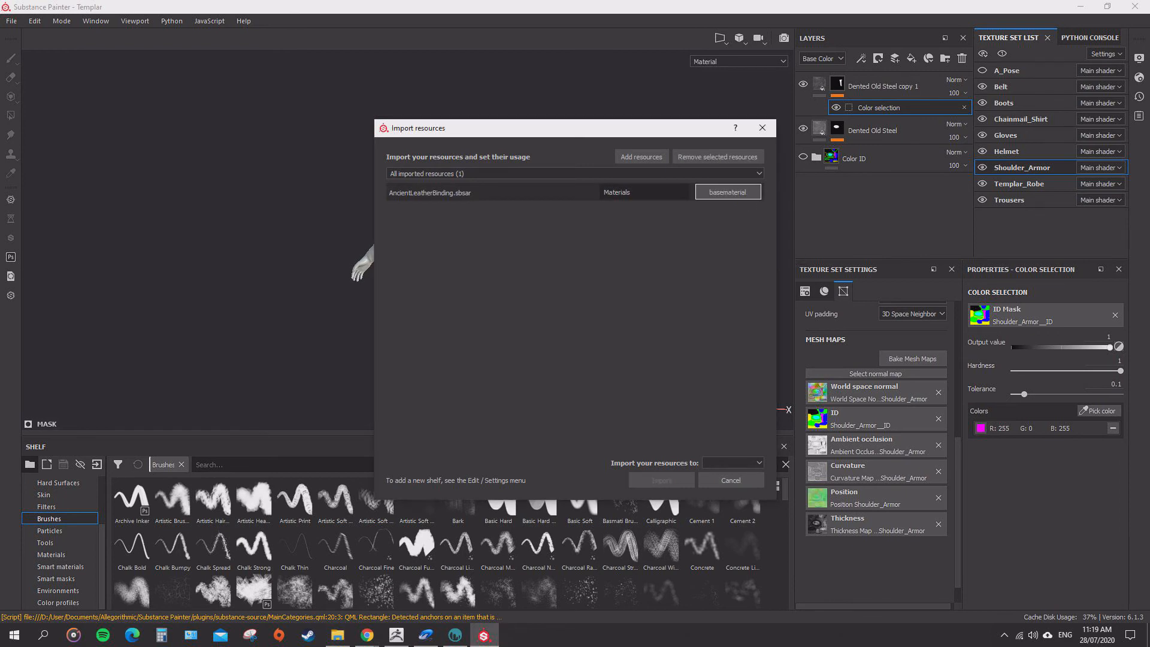
{"action": "left_click", "coordinate": [733, 463]}
{"action": "left_click", "coordinate": [728, 481]}
{"action": "left_click", "coordinate": [733, 463]}
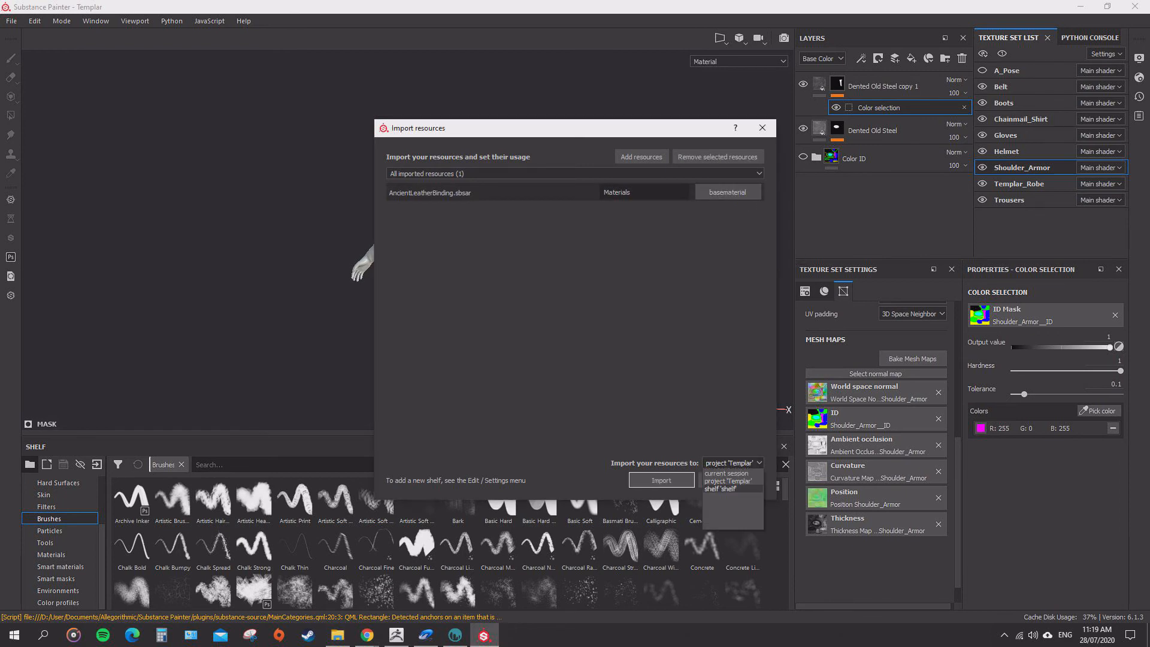
{"action": "left_click", "coordinate": [722, 488]}
{"action": "left_click", "coordinate": [661, 480]}
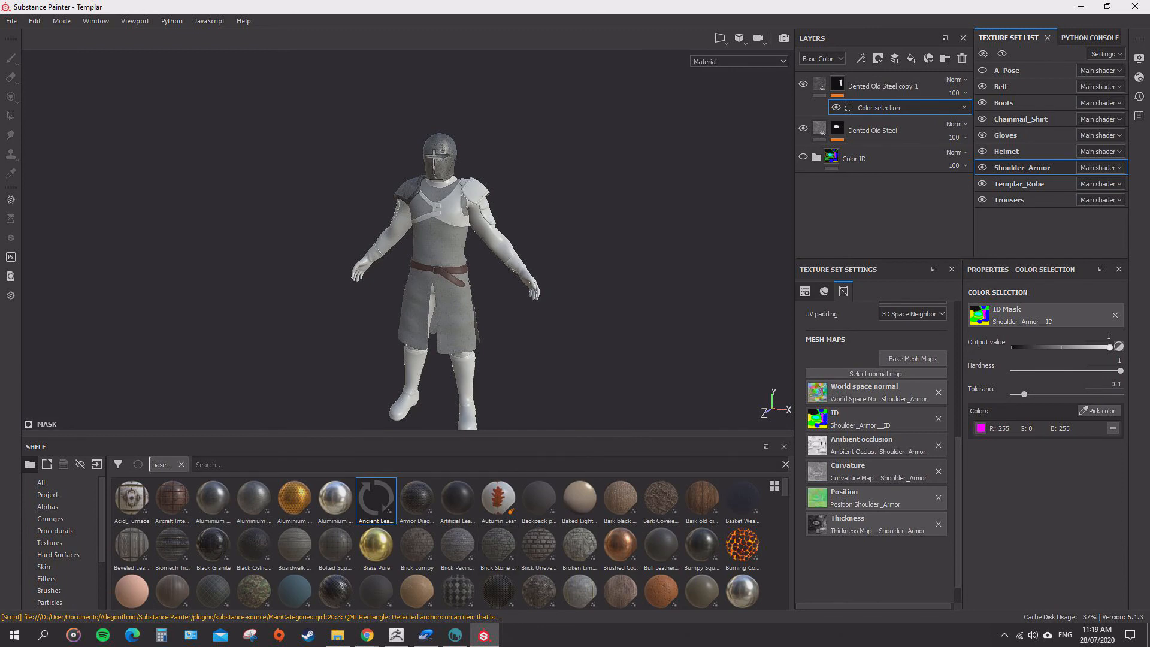
Add Ancient Leather Binding to the Belt texture set as a layer below Steel Rough, and hide the Leather_Stylized group.
{"action": "scroll", "coordinate": [465, 262], "scroll_direction": "up", "scroll_amount": 8}
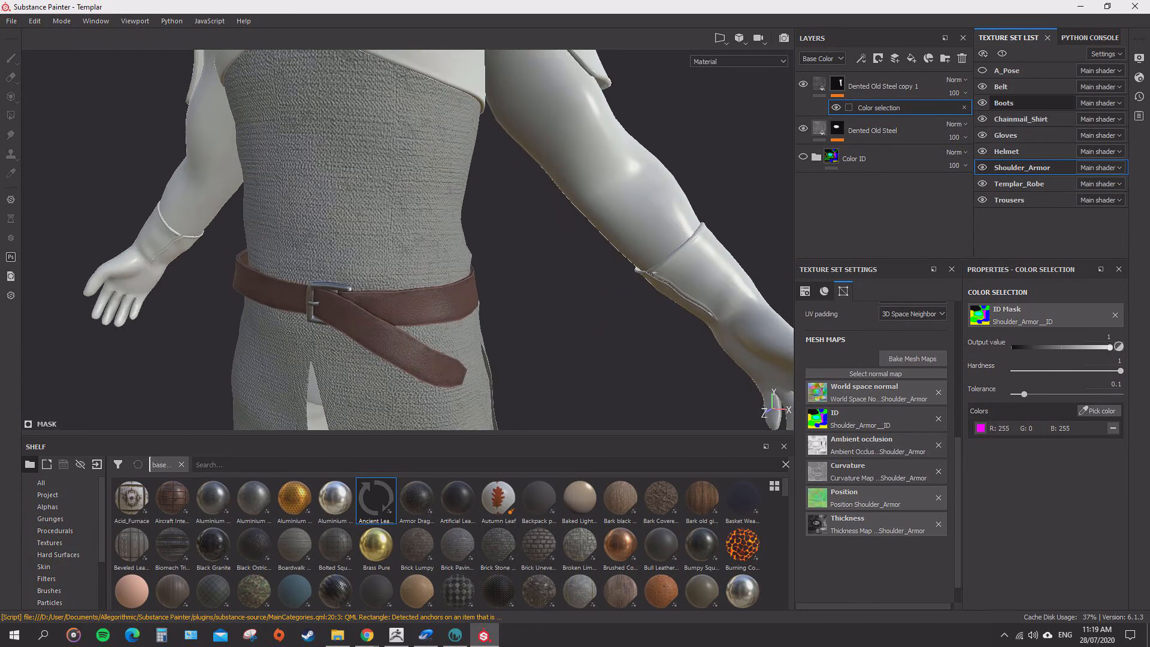
{"action": "left_click", "coordinate": [1001, 86]}
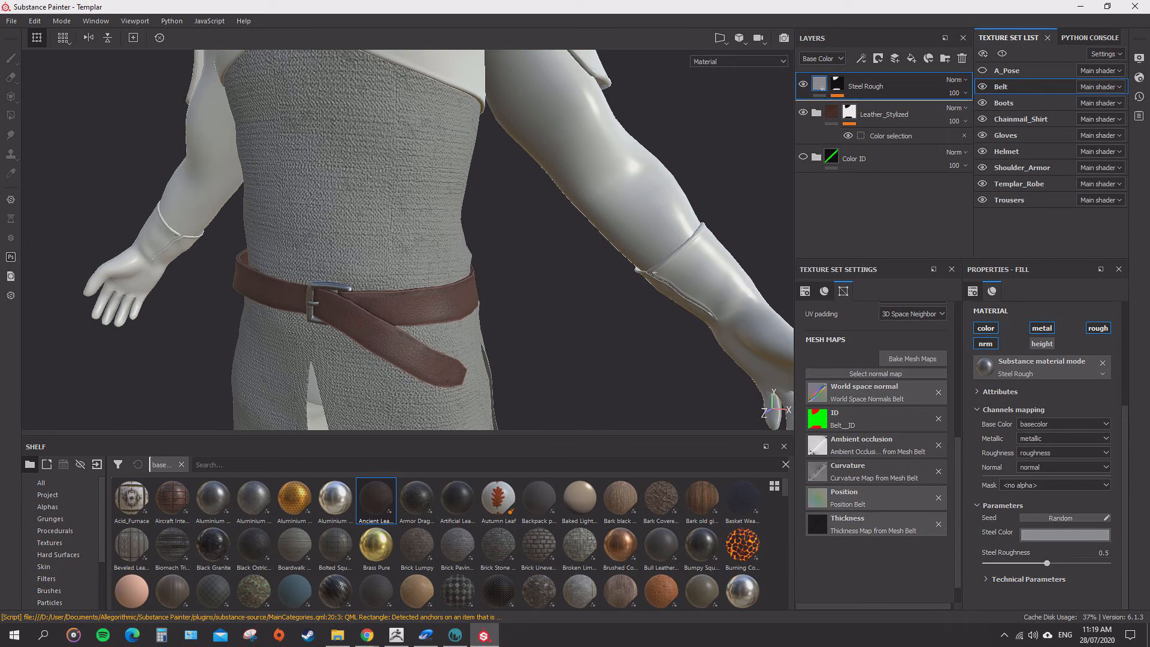
{"action": "left_click_drag", "start_coordinate": [376, 499], "coordinate": [869, 101]}
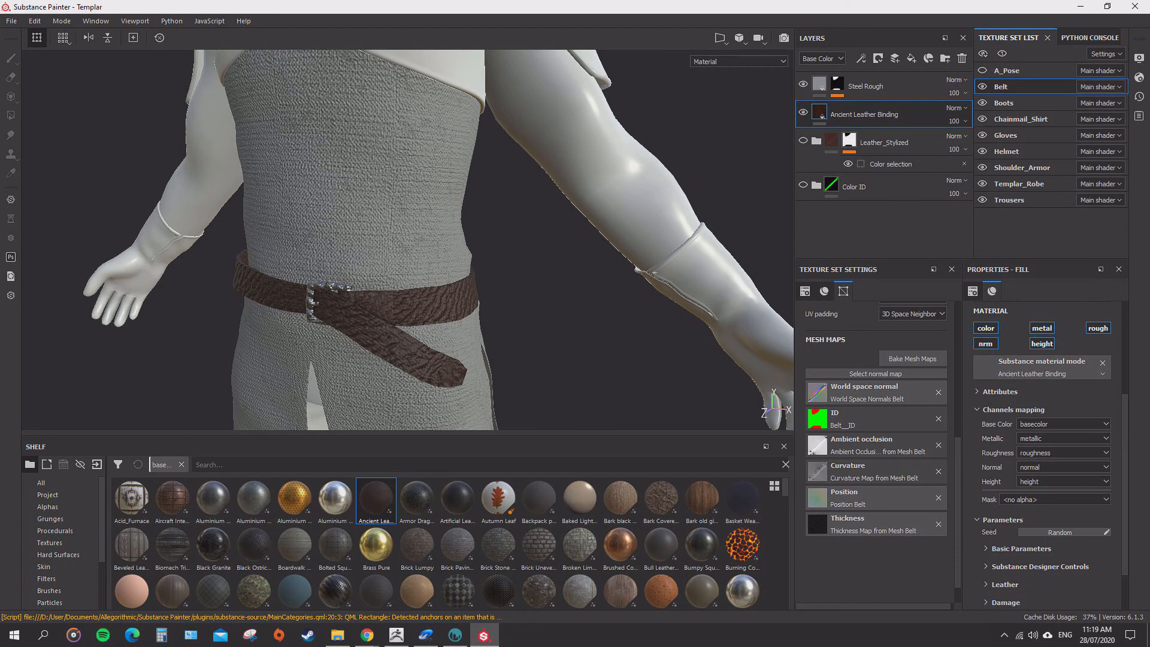
Set the UV scale of the belt's Ancient Leather Binding layer to 20.
{"action": "scroll", "coordinate": [479, 279], "scroll_direction": "up", "scroll_amount": 3}
{"action": "left_click_drag", "start_coordinate": [479, 278], "coordinate": [443, 246], "text": "alt"}
{"action": "middle_click_drag", "start_coordinate": [444, 246], "coordinate": [443, 215], "text": "alt"}
{"action": "left_click_drag", "start_coordinate": [443, 216], "coordinate": [427, 218], "text": "alt"}
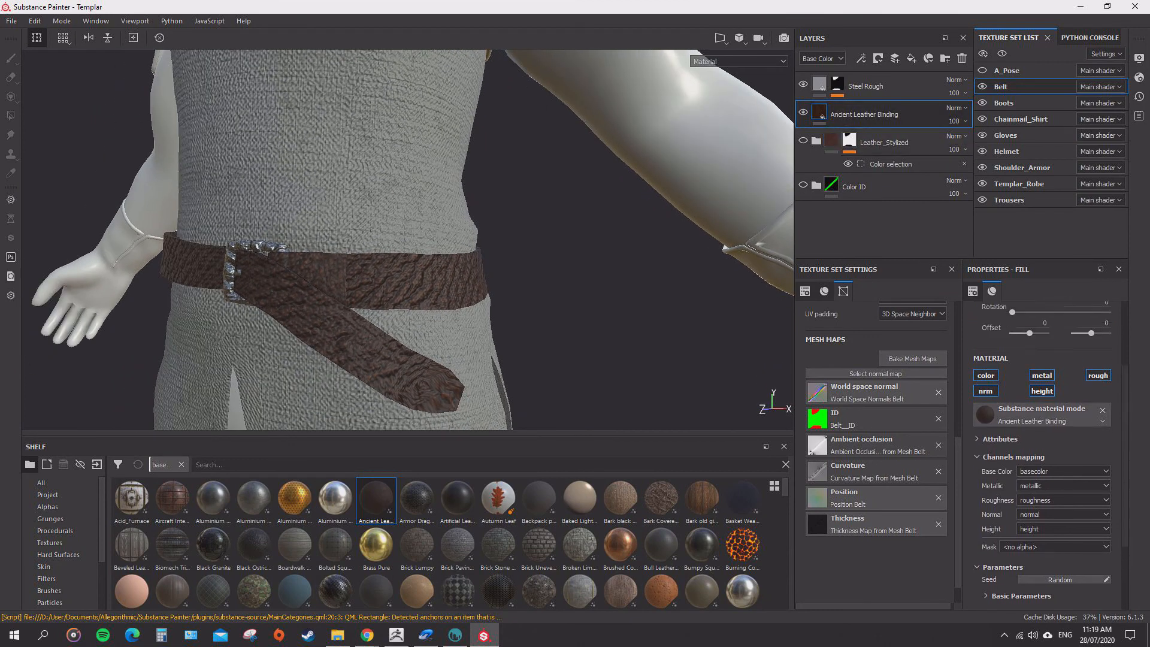
{"action": "left_click_drag", "start_coordinate": [1032, 393], "coordinate": [1039, 393]}
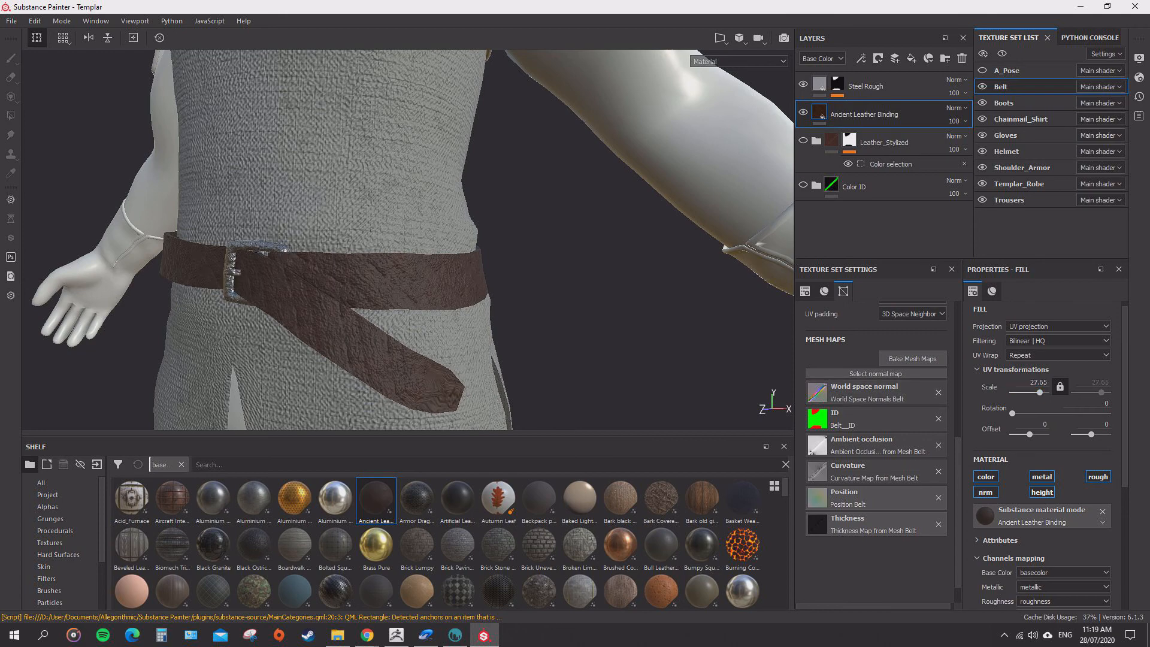
{"action": "left_click_drag", "start_coordinate": [527, 335], "coordinate": [476, 340], "text": "alt"}
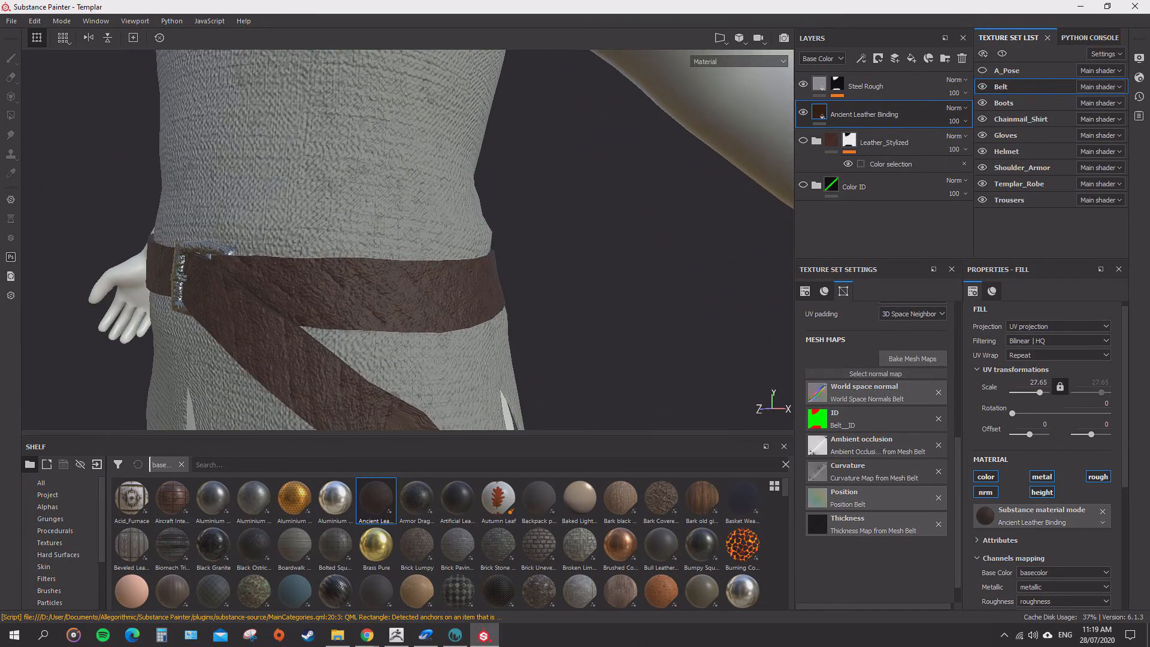
{"action": "key", "text": "ctrl+z"}
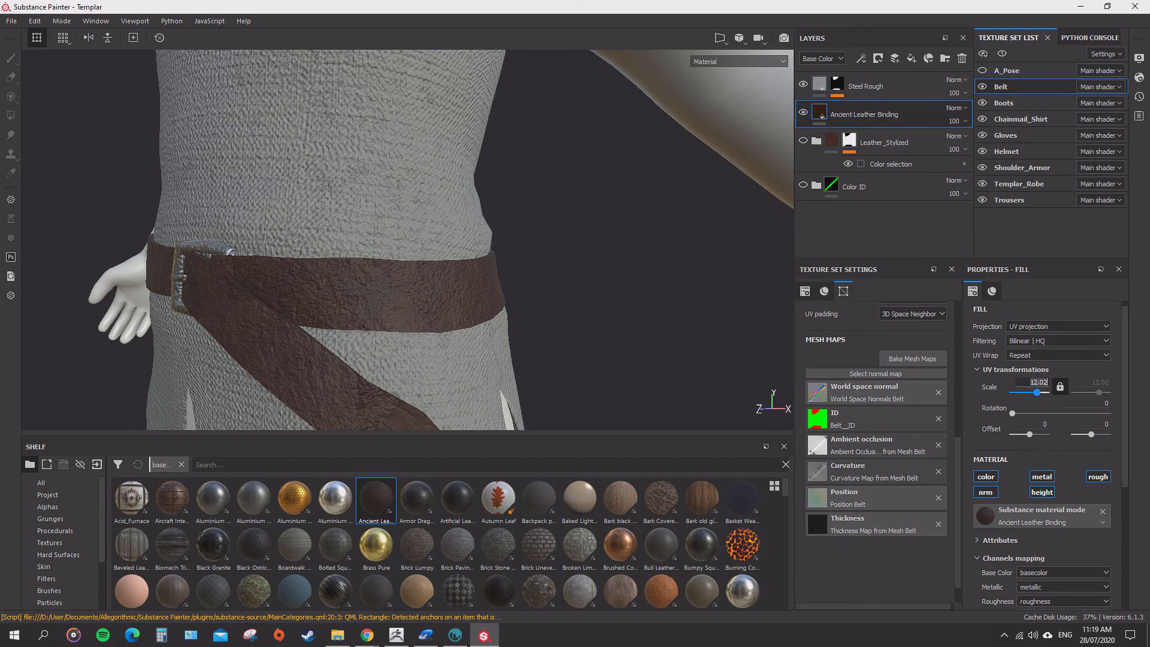
{"action": "key", "text": "Return"}
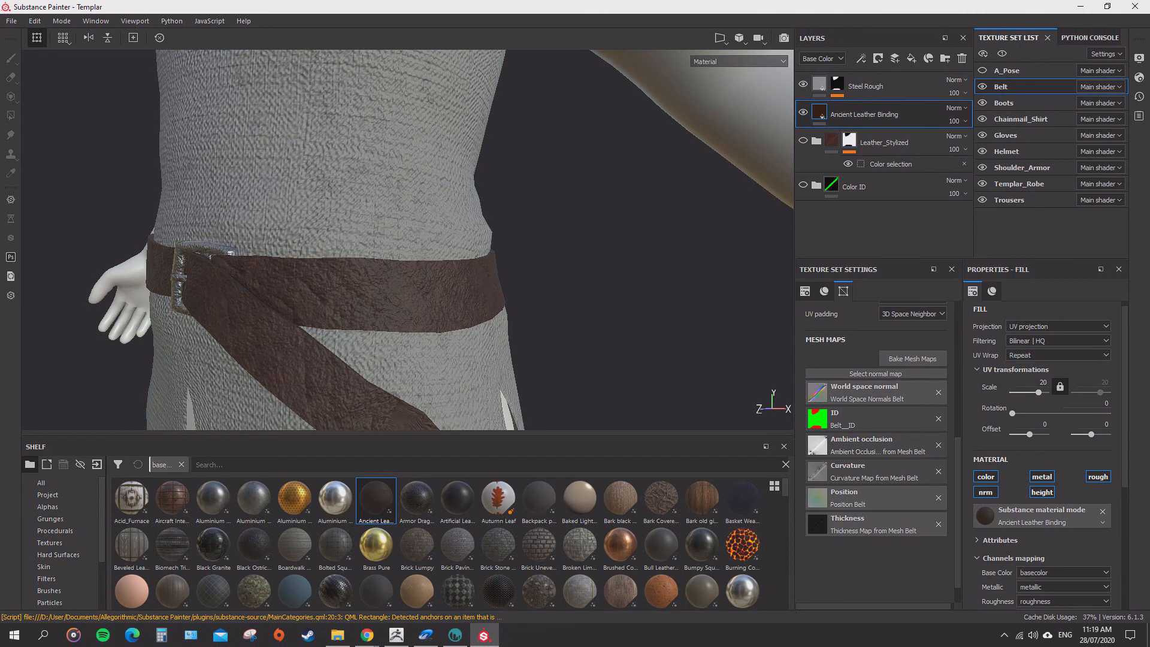
In the leather material's wrinkle parameters, set Smoothness to 5.21 and Height Blend Amount to 0.31.
{"action": "scroll", "coordinate": [1043, 456], "scroll_direction": "down", "scroll_amount": 5}
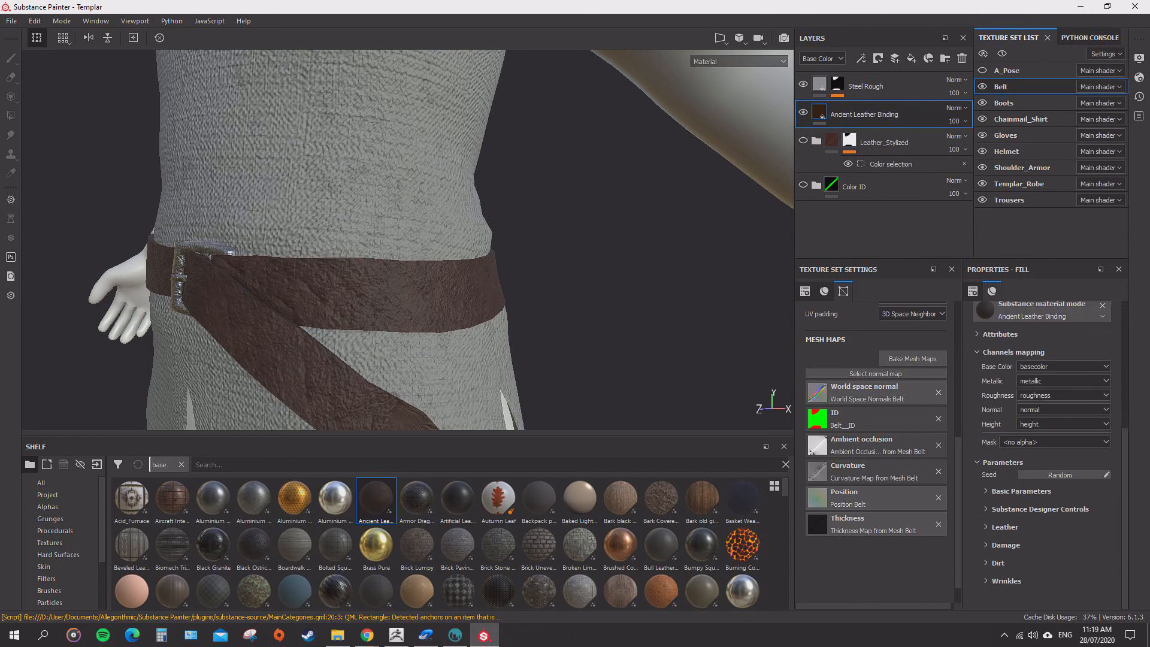
{"action": "scroll", "coordinate": [1043, 455], "scroll_direction": "down", "scroll_amount": 3}
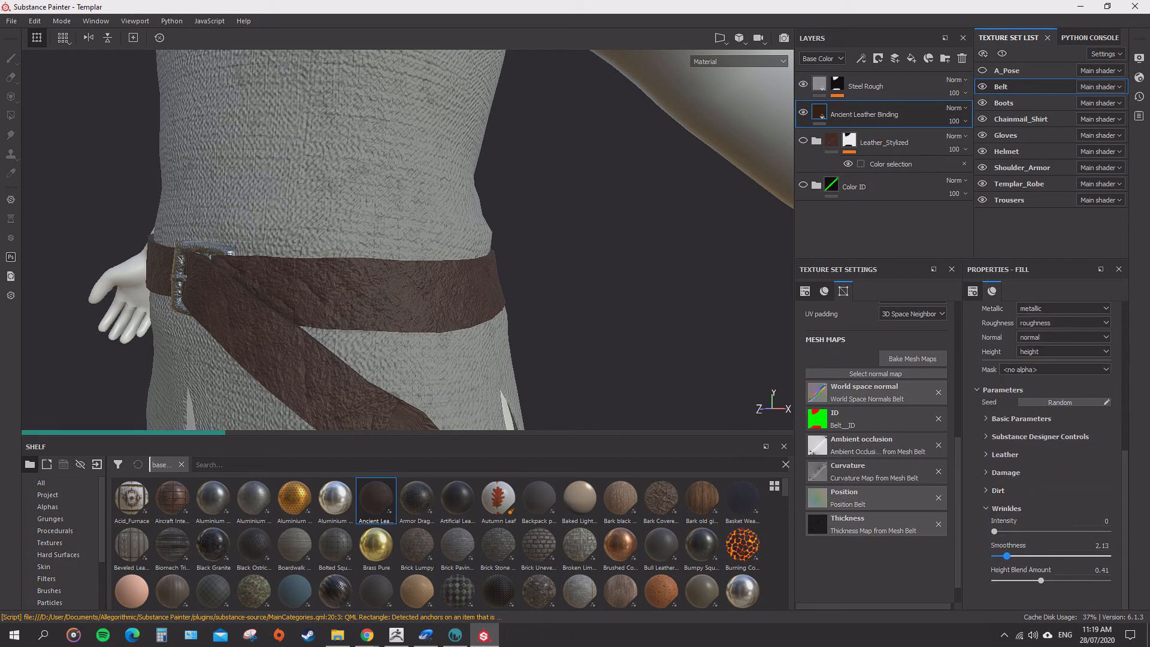
{"action": "left_click_drag", "start_coordinate": [1009, 556], "coordinate": [1030, 556]}
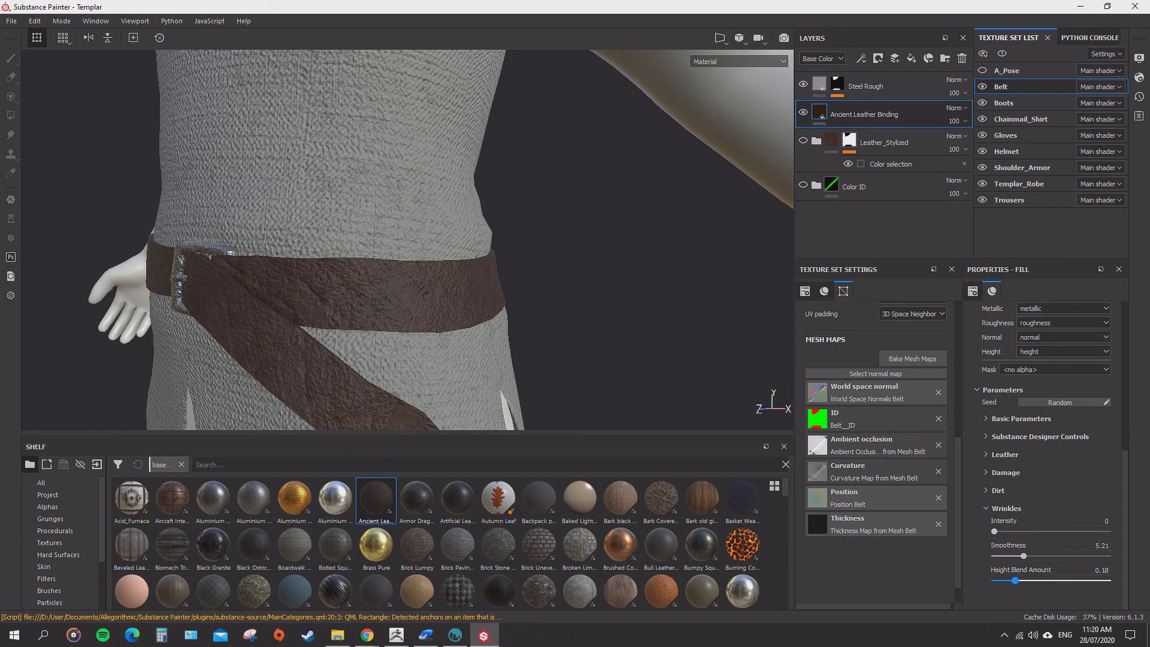
{"action": "left_click_drag", "start_coordinate": [1031, 580], "coordinate": [1029, 580]}
Set the Height Shift in the leather material's basic parameters to 0.22 and check the belt surface.
{"action": "left_click_drag", "start_coordinate": [420, 240], "coordinate": [234, 179], "text": "alt"}
{"action": "key", "text": "f"}
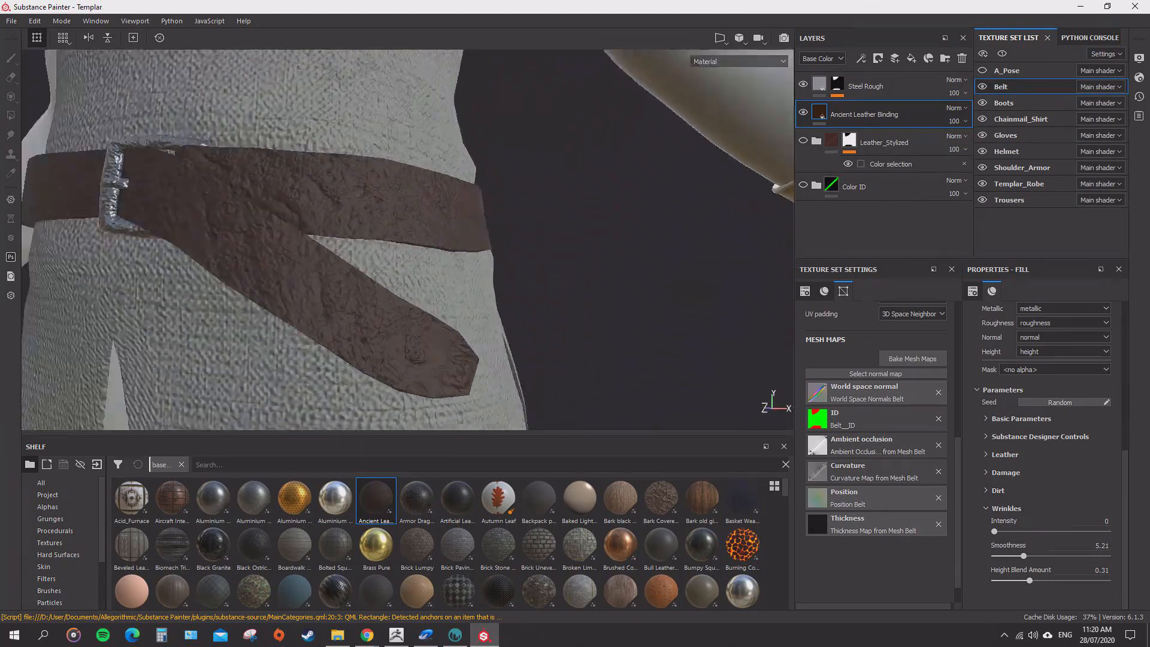
{"action": "mouse_move", "coordinate": [419, 239]}
{"action": "left_mouse_down", "text": "alt"}
{"action": "mouse_move", "coordinate": [372, 264]}
{"action": "mouse_move", "coordinate": [431, 246]}
{"action": "mouse_move", "coordinate": [419, 237]}
{"action": "left_mouse_up", "text": "alt"}
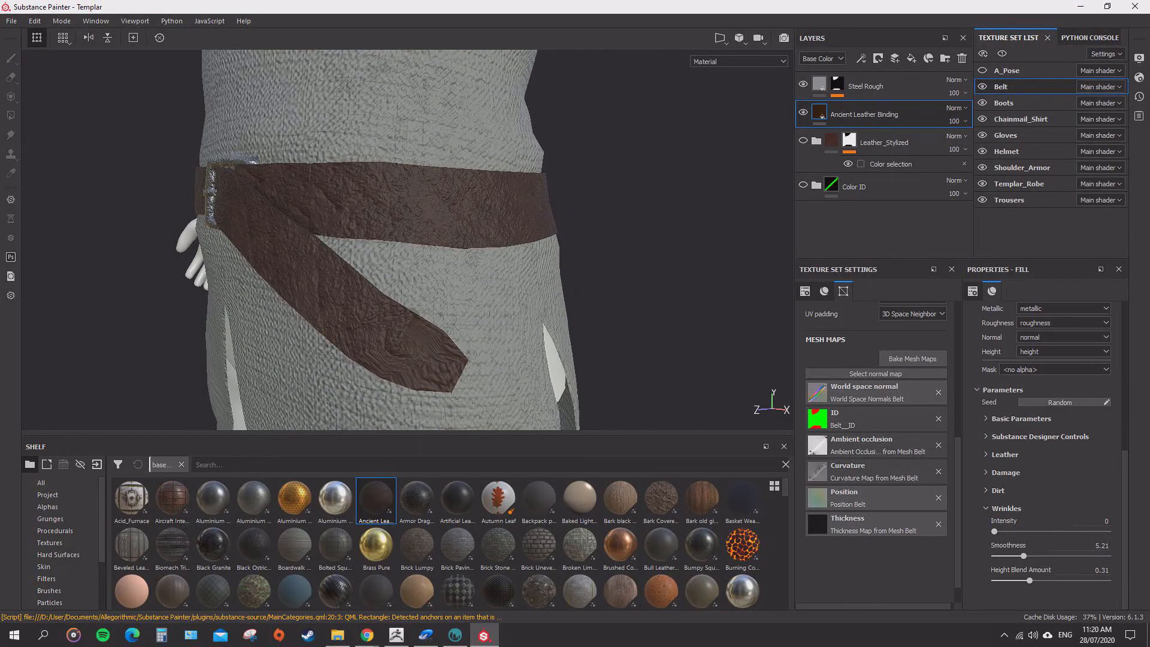
{"action": "left_click", "coordinate": [1040, 436]}
{"action": "left_click", "coordinate": [1021, 418]}
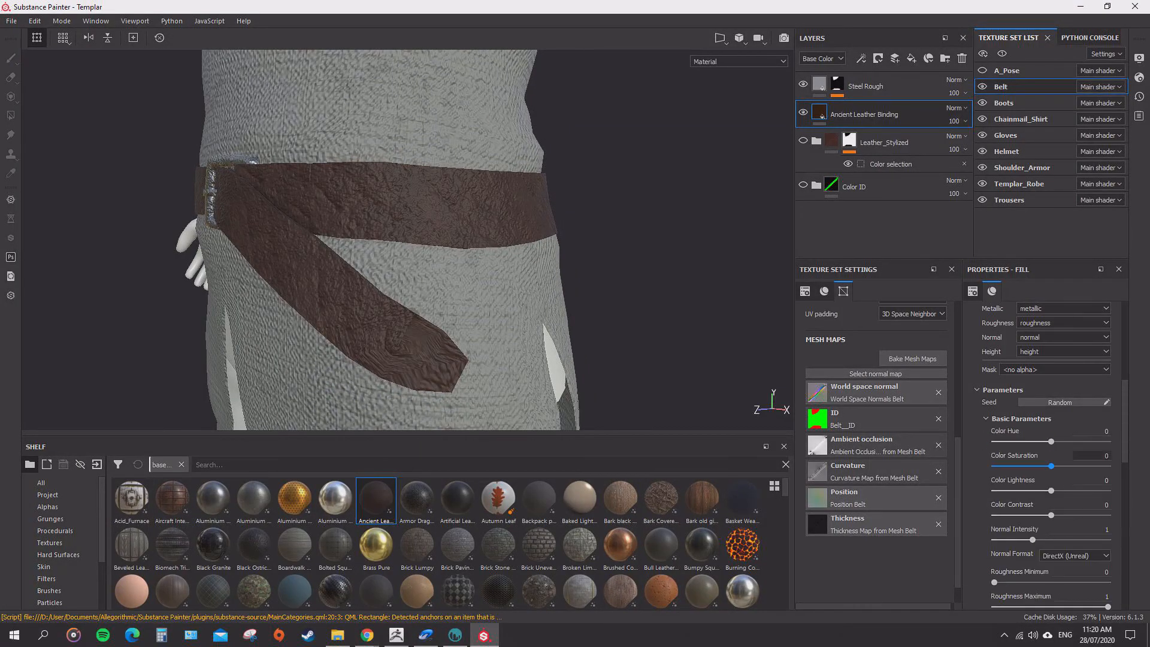
{"action": "scroll", "coordinate": [1045, 455], "scroll_direction": "down", "scroll_amount": 8}
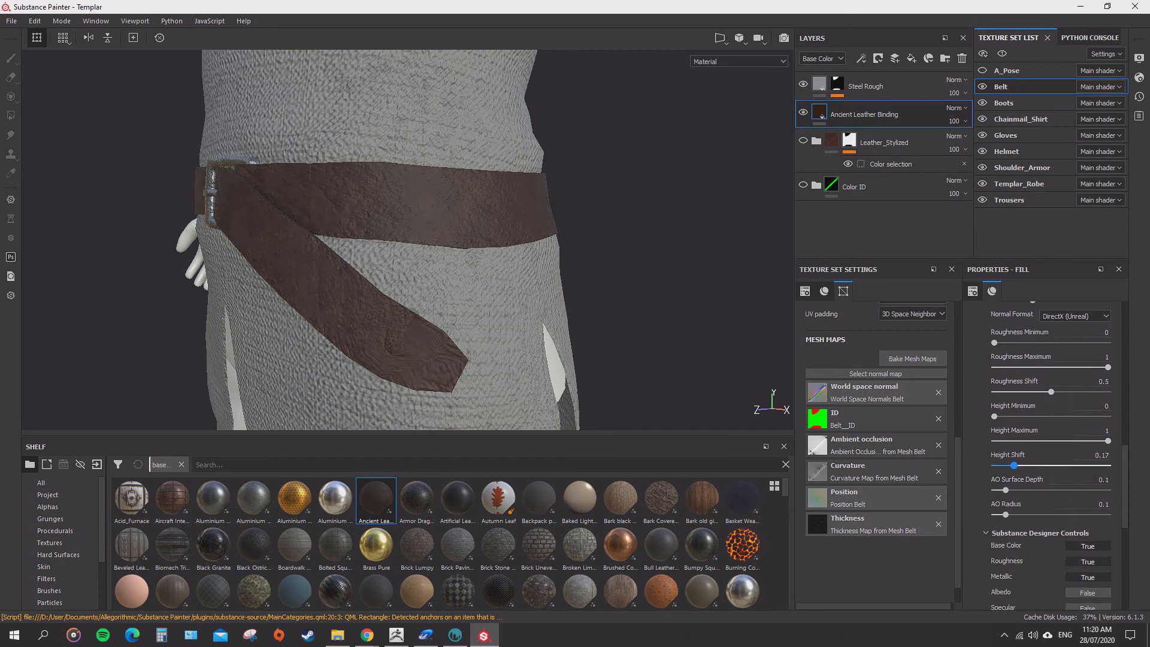
{"action": "left_click_drag", "start_coordinate": [383, 276], "coordinate": [647, 209], "text": "alt"}
{"action": "left_click_drag", "start_coordinate": [958, 200], "coordinate": [610, 423], "text": "alt"}
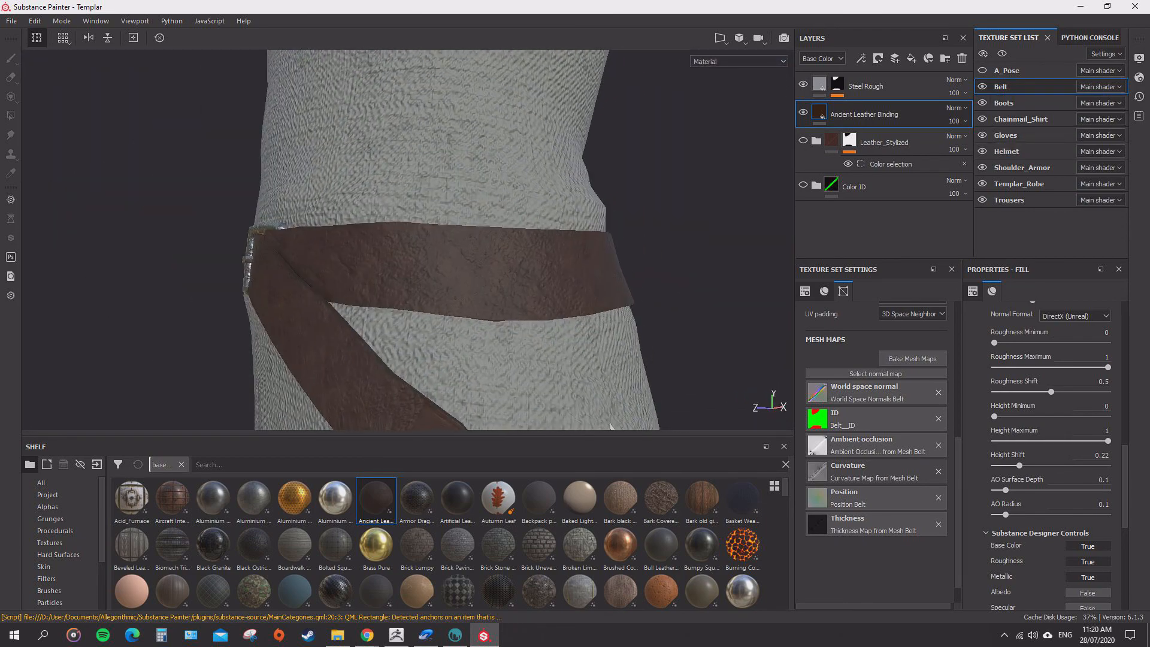
Change the UV scale of the Ancient Leather Binding layer to 12.02 and check the belt on the whole knight.
{"action": "scroll", "coordinate": [1042, 456], "scroll_direction": "up", "scroll_amount": 12}
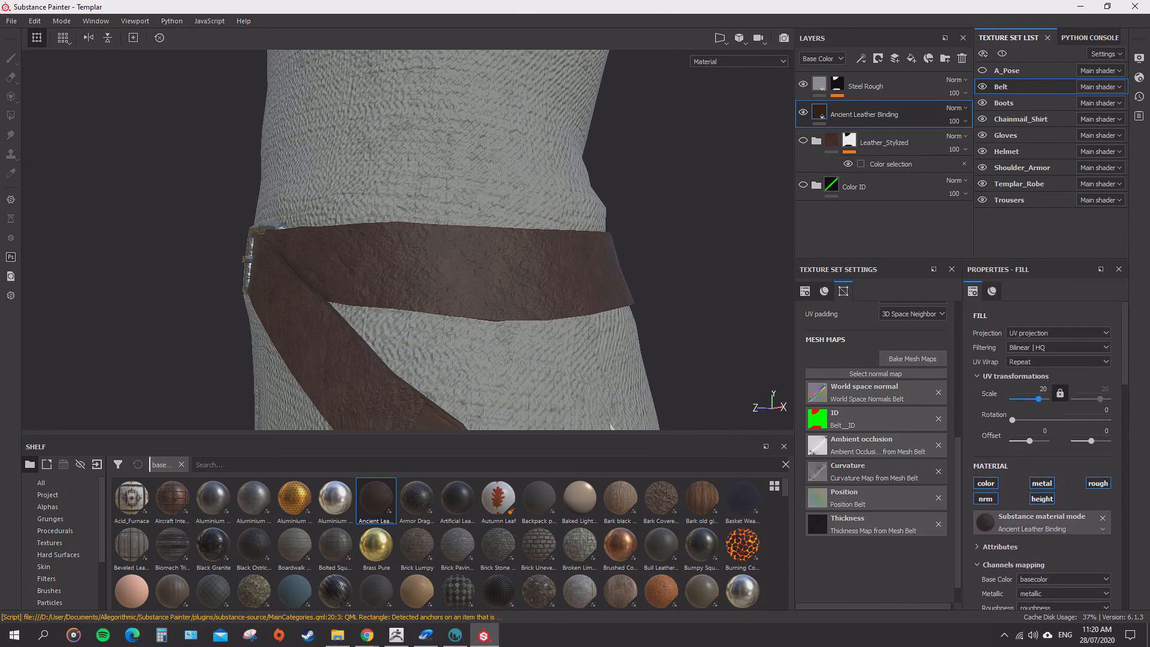
{"action": "left_click_drag", "start_coordinate": [1040, 399], "coordinate": [1035, 399]}
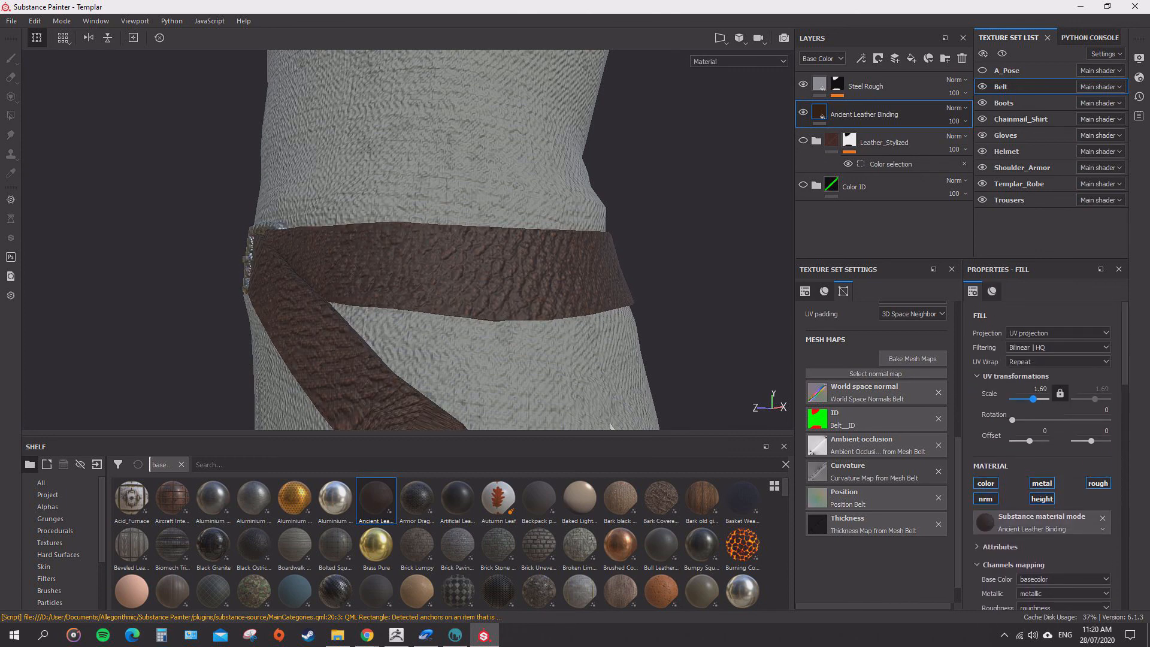
{"action": "scroll", "coordinate": [539, 269], "scroll_direction": "down", "scroll_amount": 3}
{"action": "mouse_move", "coordinate": [539, 269]}
{"action": "left_mouse_down", "text": "alt"}
{"action": "mouse_move", "coordinate": [665, 272]}
{"action": "mouse_move", "coordinate": [521, 267]}
{"action": "mouse_move", "coordinate": [623, 224]}
{"action": "mouse_move", "coordinate": [617, 270]}
{"action": "mouse_move", "coordinate": [587, 300]}
{"action": "mouse_move", "coordinate": [528, 255]}
{"action": "left_mouse_up", "text": "alt"}
{"action": "scroll", "coordinate": [509, 269], "scroll_direction": "down", "scroll_amount": 5}
{"action": "scroll", "coordinate": [539, 272], "scroll_direction": "down", "scroll_amount": 3}
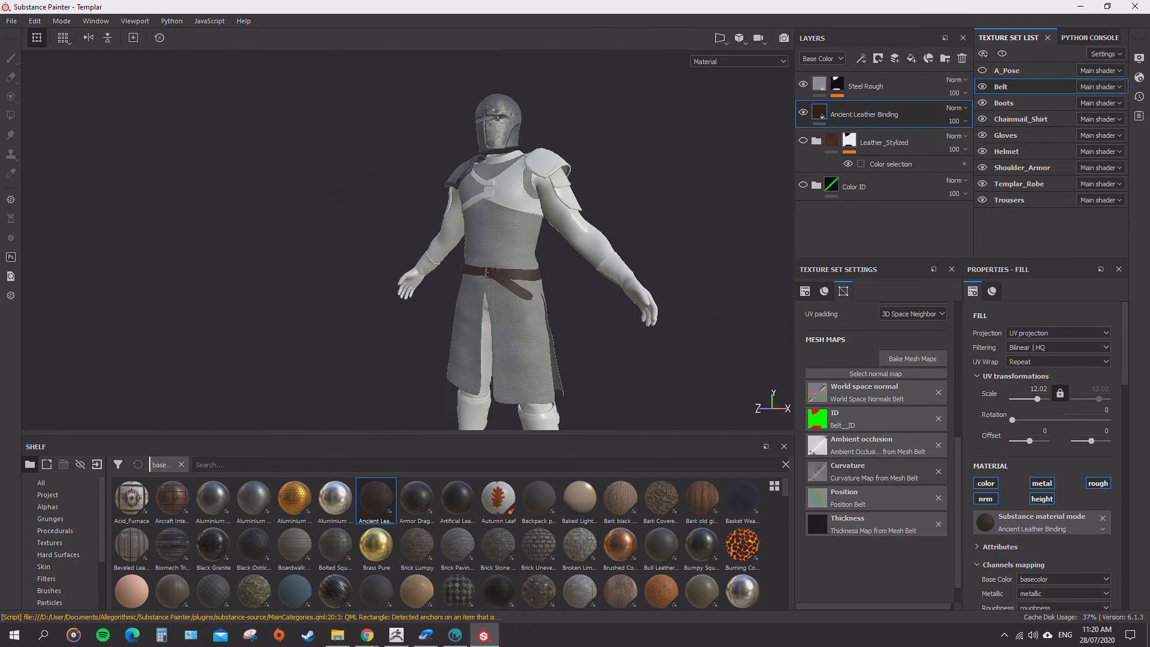
Inspect the belt, make Chainmail_Shirt the active texture set and bring the whole knight into view.
{"action": "scroll", "coordinate": [420, 275], "scroll_direction": "up", "scroll_amount": 8}
{"action": "left_click_drag", "start_coordinate": [419, 276], "coordinate": [552, 309], "text": "alt"}
{"action": "scroll", "coordinate": [587, 335], "scroll_direction": "down", "scroll_amount": 8}
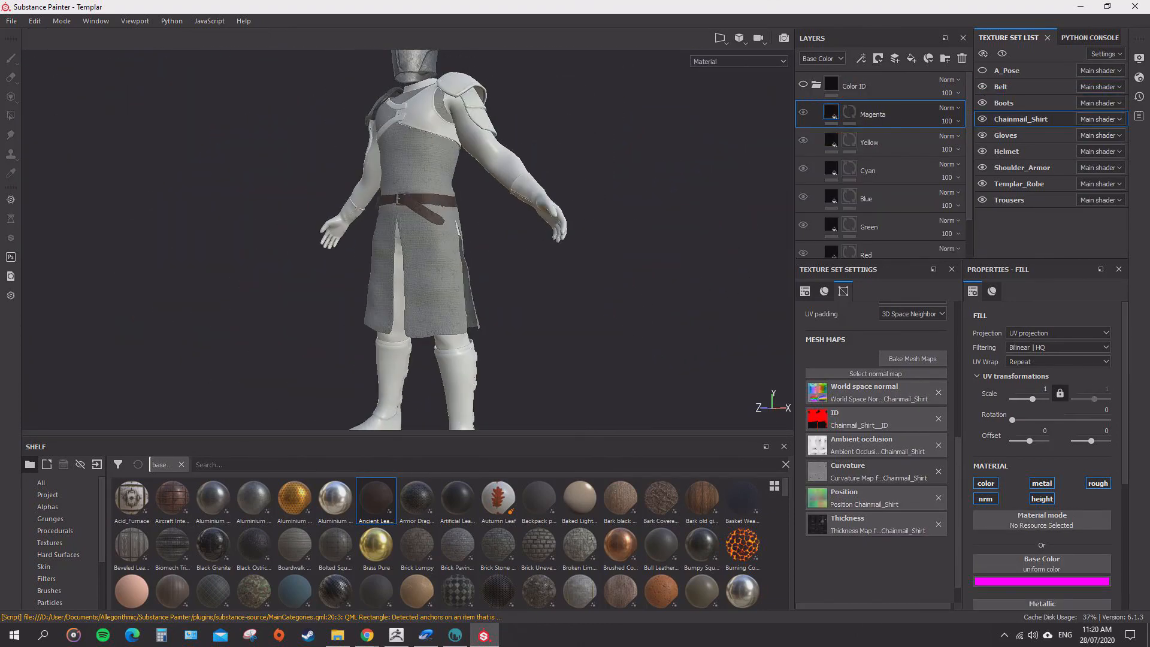
{"action": "scroll", "coordinate": [419, 240], "scroll_direction": "down", "scroll_amount": 4}
{"action": "left_click_drag", "start_coordinate": [419, 240], "coordinate": [368, 257], "text": "alt"}
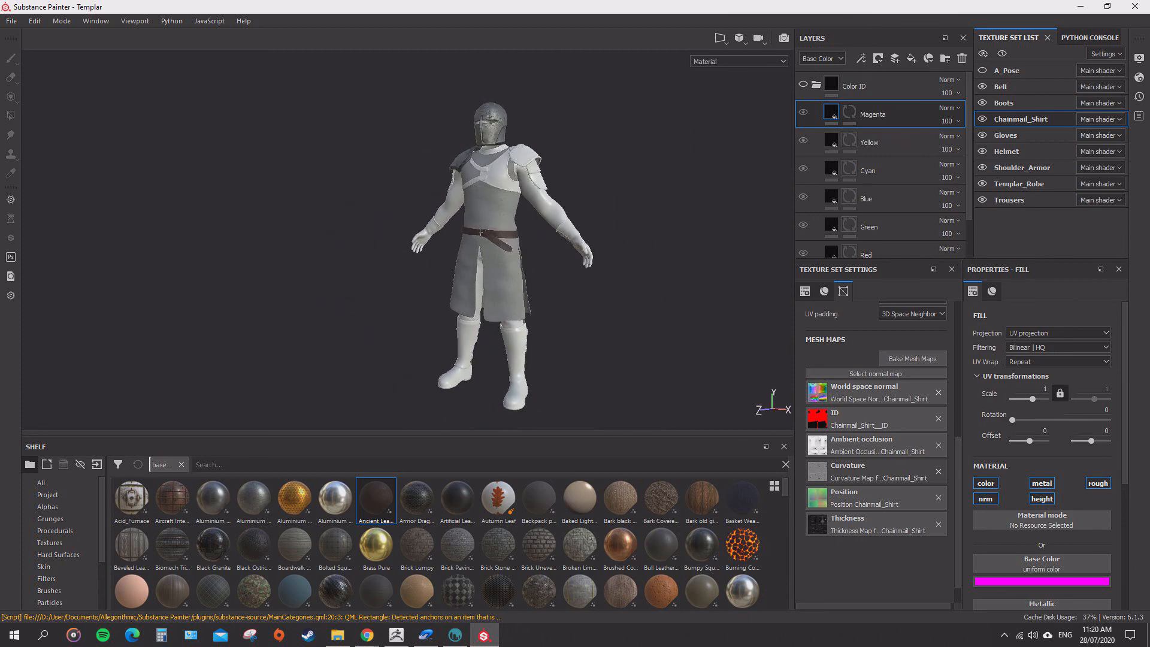